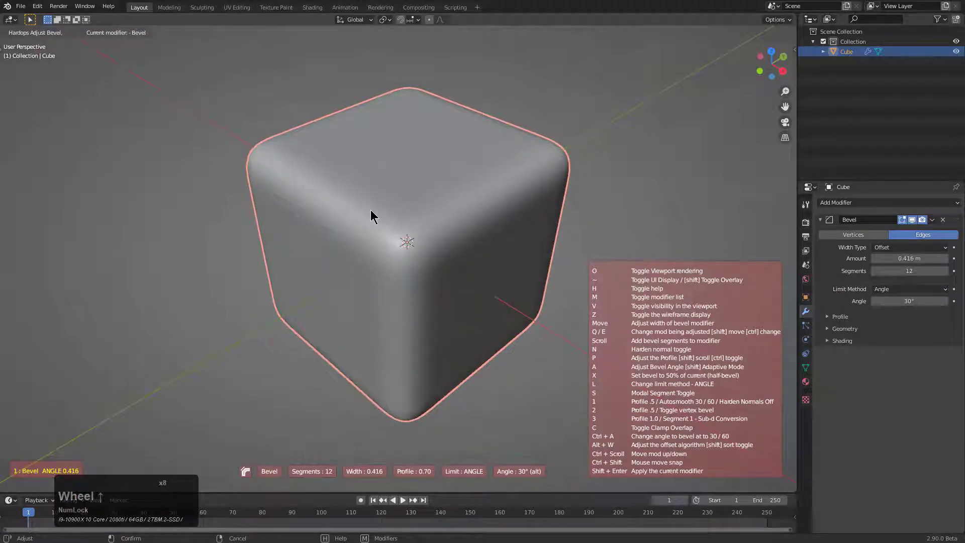
Step: Accept the cube's HardOps bevel with a width of 0.416 m and 12 segments
click(370, 215)
scroll(367, 237, down, 4)
middle_drag(366, 246, 402, 221)
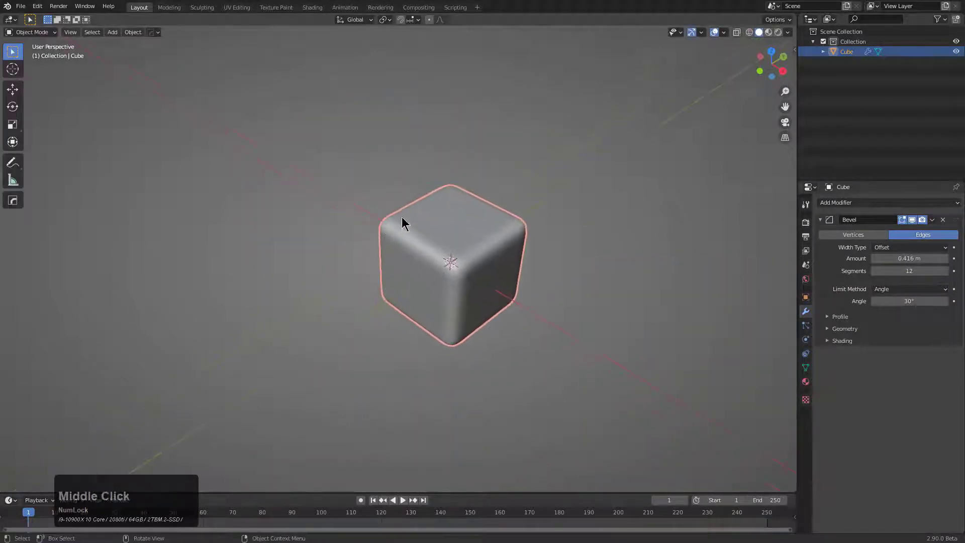
Step: Place the 3D cursor beside the bevelled cube and add a second cube there
shift+right_click(206, 216)
key(shift+a)
mouse_move(214, 209)
click(271, 220)
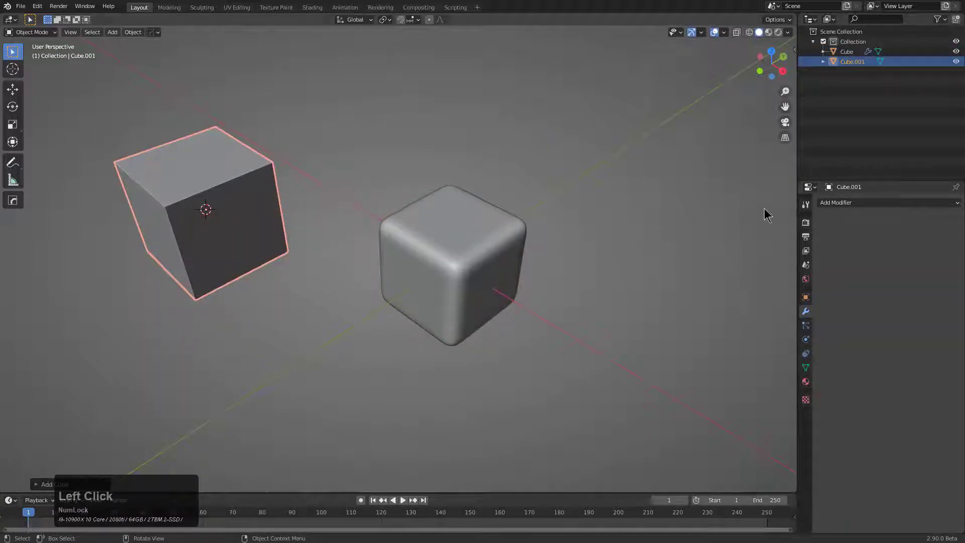
Step: Add a Bevel modifier to the new cube and set its segments to 4
click(845, 203)
click(777, 239)
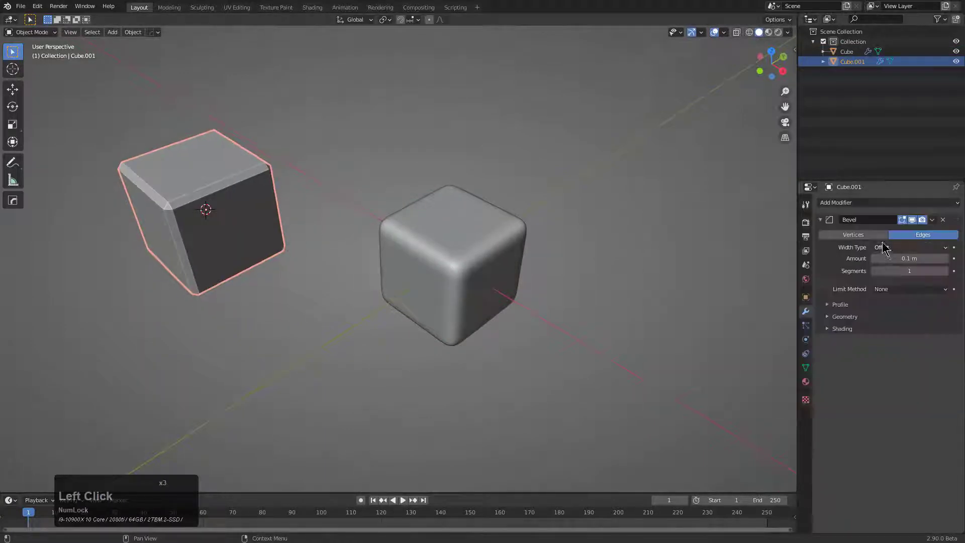
click(947, 271)
click(946, 271)
click(947, 271)
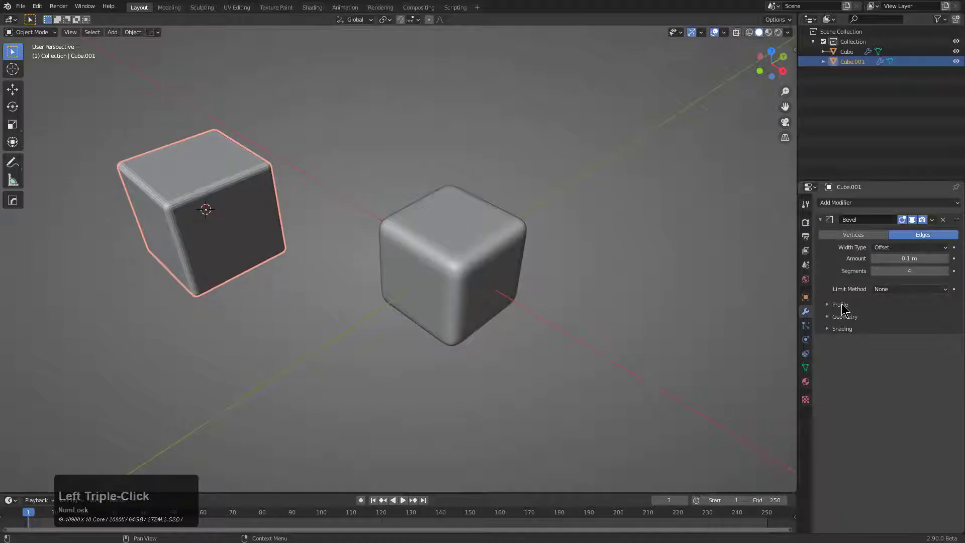
Step: Expand the Bevel modifier's profile and geometry settings and set the outer miter to Arc
click(840, 305)
click(837, 347)
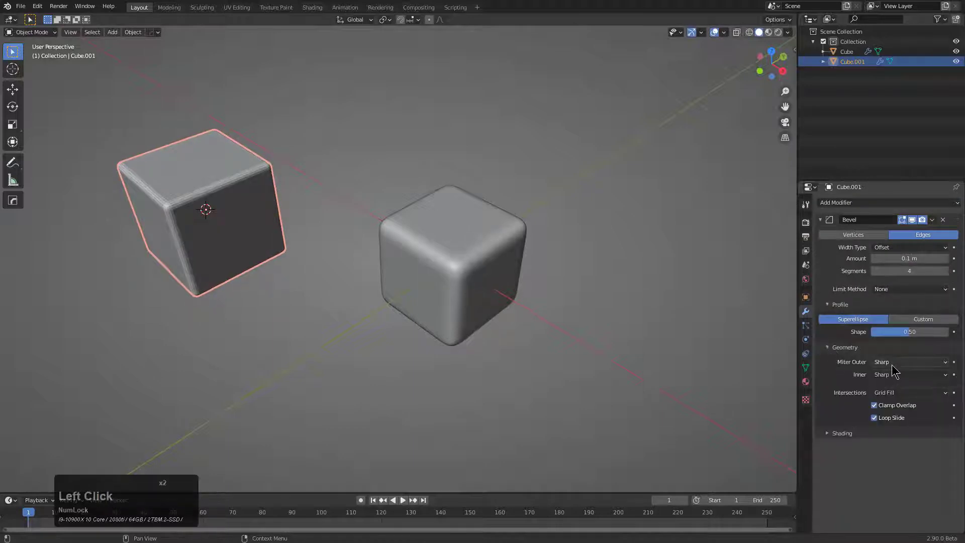
ctrl+scroll(893, 366, down, 1)
ctrl+scroll(892, 364, down, 2)
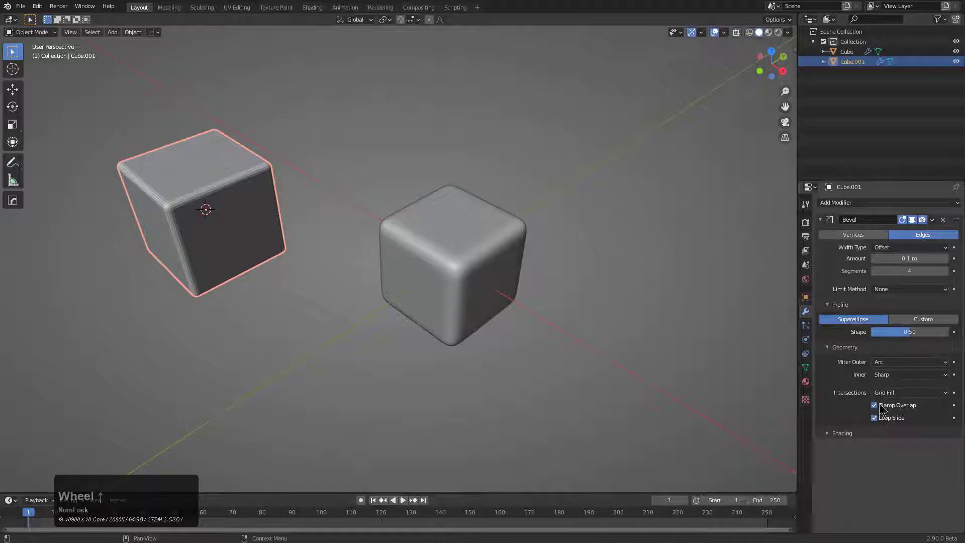
Step: Disable Clamp Overlap and enable Harden Normals in the new cube's Bevel modifier
click(874, 405)
click(827, 434)
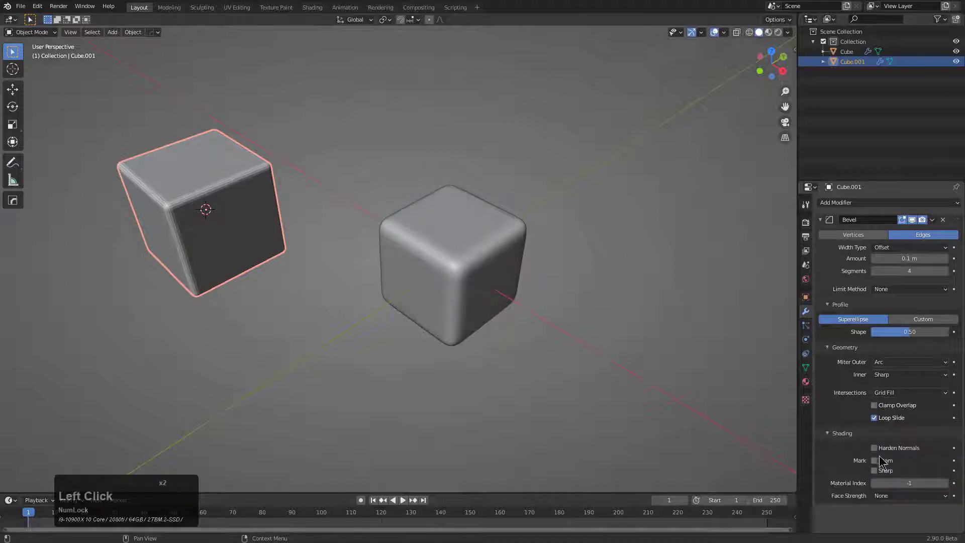
click(883, 451)
click(883, 452)
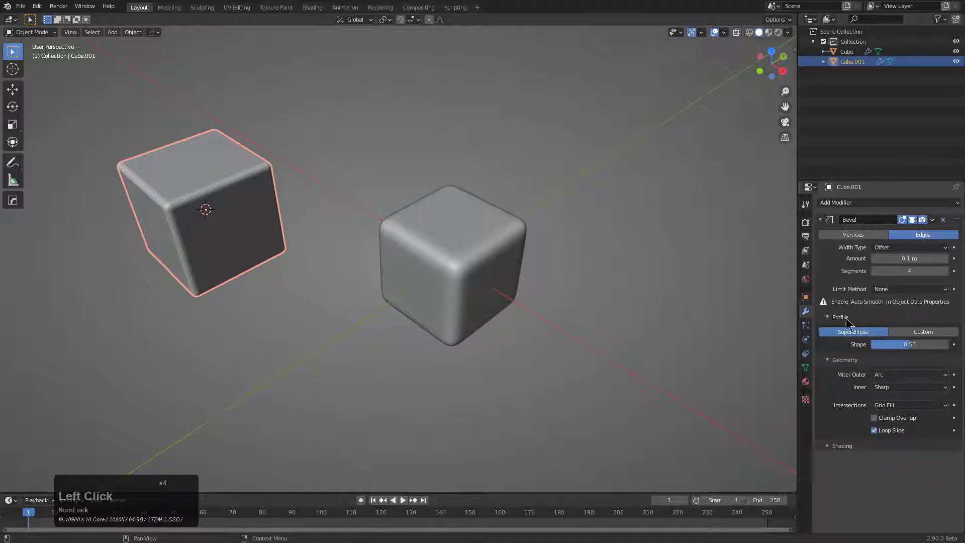
Step: Enable Auto Smooth at 30° for the new cube's normals and shade the cube smooth
click(806, 367)
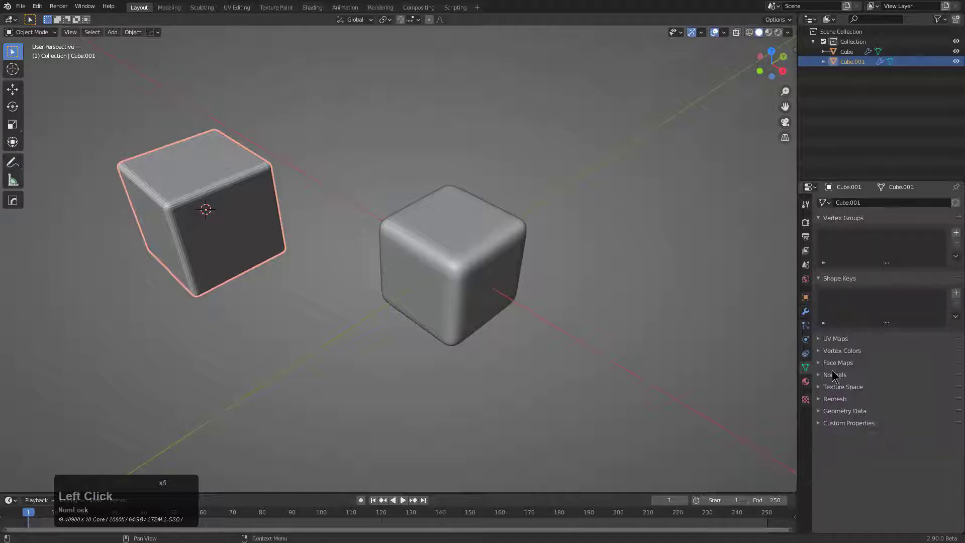
click(833, 375)
click(878, 391)
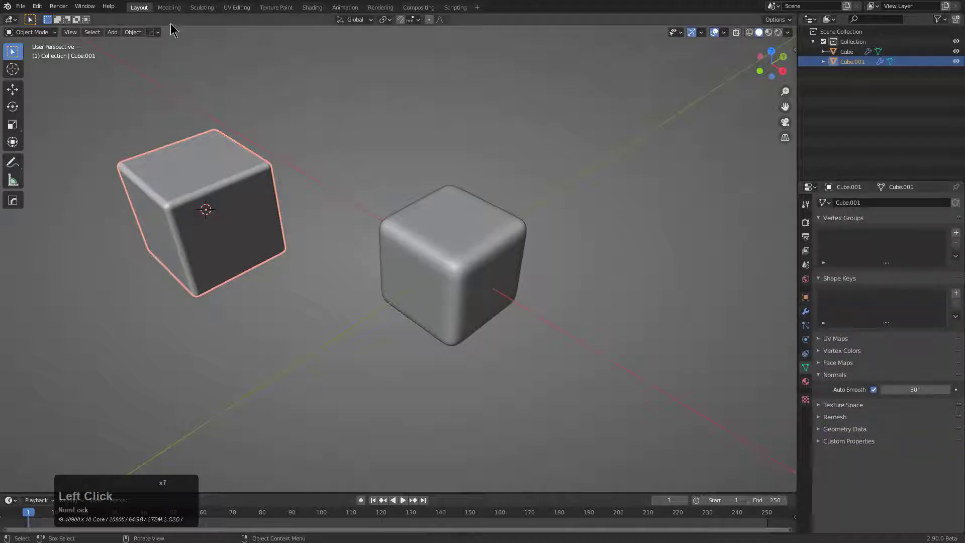
click(134, 32)
click(154, 233)
Step: Set the new cube's Bevel modifier amount to 0.27 m and collapse the modifier's settings
click(805, 311)
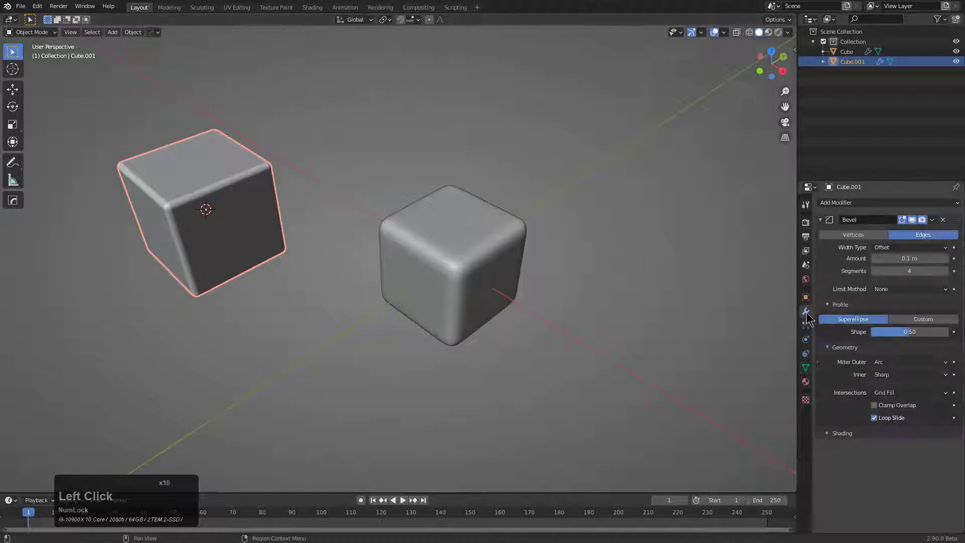
double_click(910, 259)
mouse_move(910, 258)
mouse_down()
mouse_move(947, 258)
mouse_move(914, 260)
mouse_up()
key(Escape)
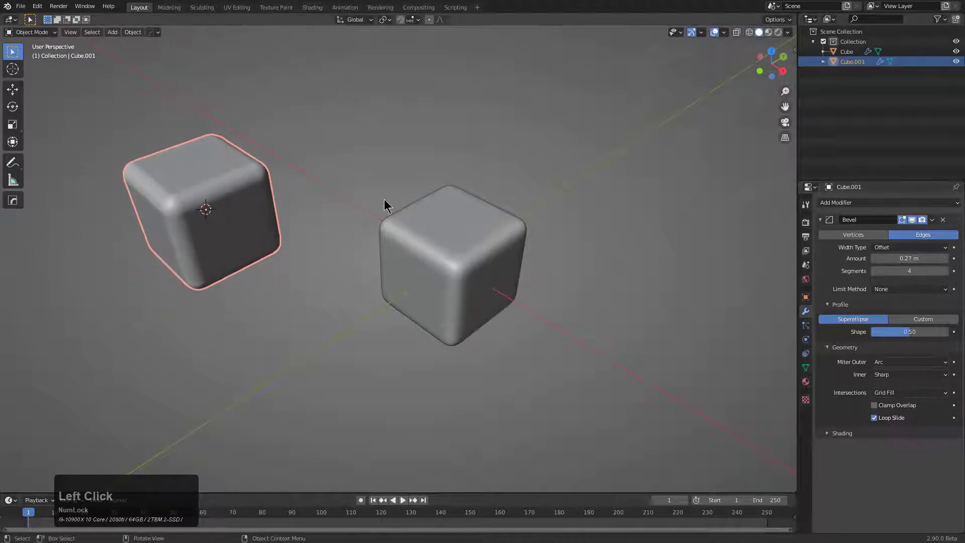
click(823, 221)
Step: Adjust the first cube's bevel width to 0.49 m with the HardOps bevel modifier tool
click(478, 252)
key(q)
mouse_move(522, 233)
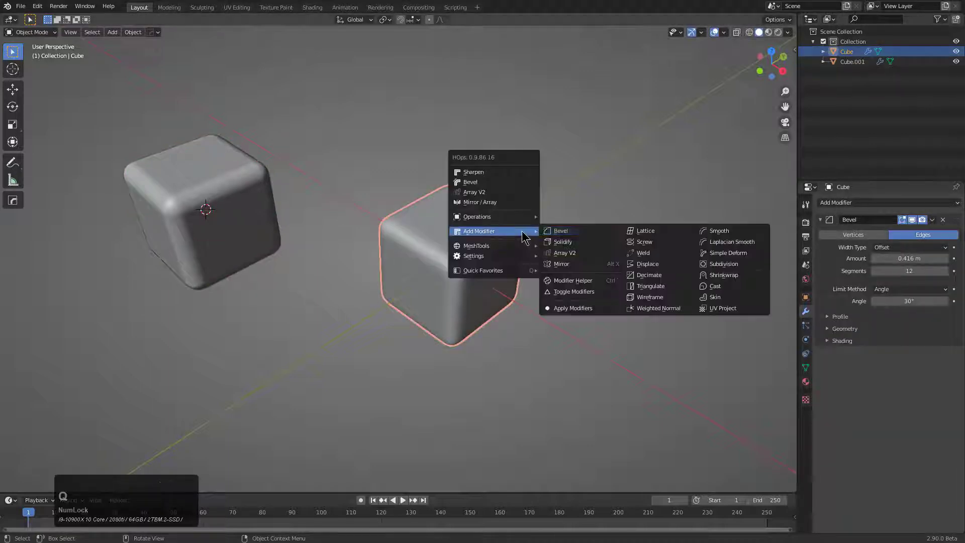
click(561, 231)
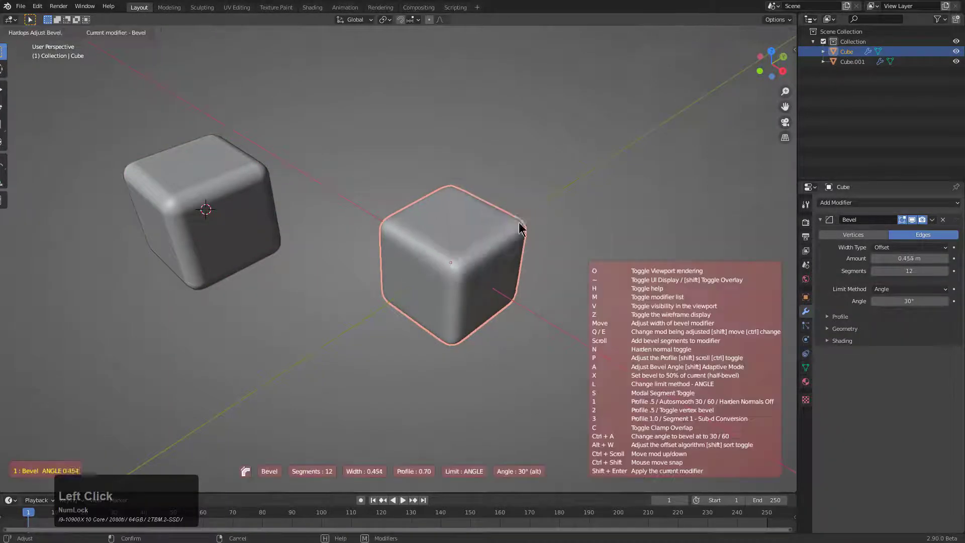
click(577, 241)
Step: Delete the second, manually bevelled cube
click(229, 216)
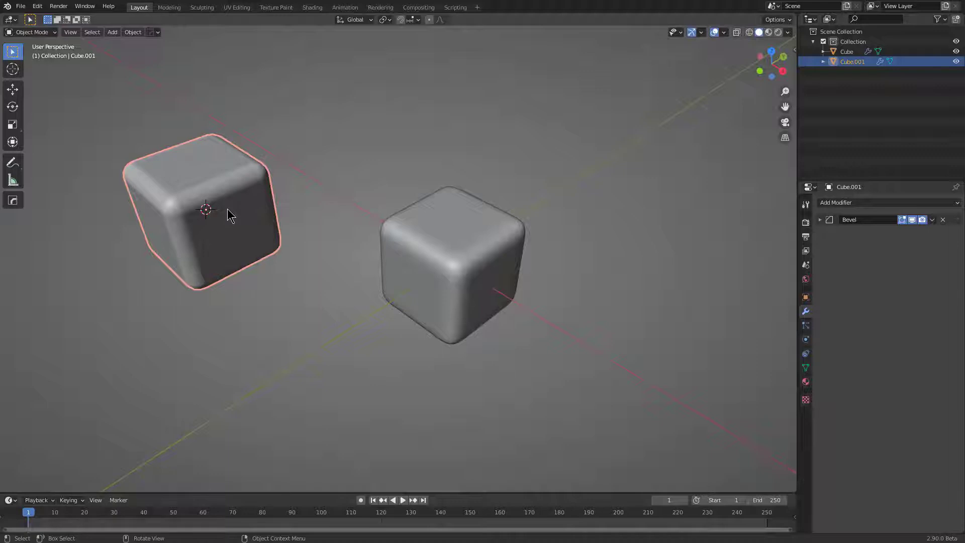
key(x)
click(227, 210)
Step: Scale the remaining bevelled cube up along the Z axis into a tall block
click(400, 252)
shift+middle_drag(468, 268, 414, 247)
scroll(415, 250, up, 2)
key(q)
mouse_move(423, 247)
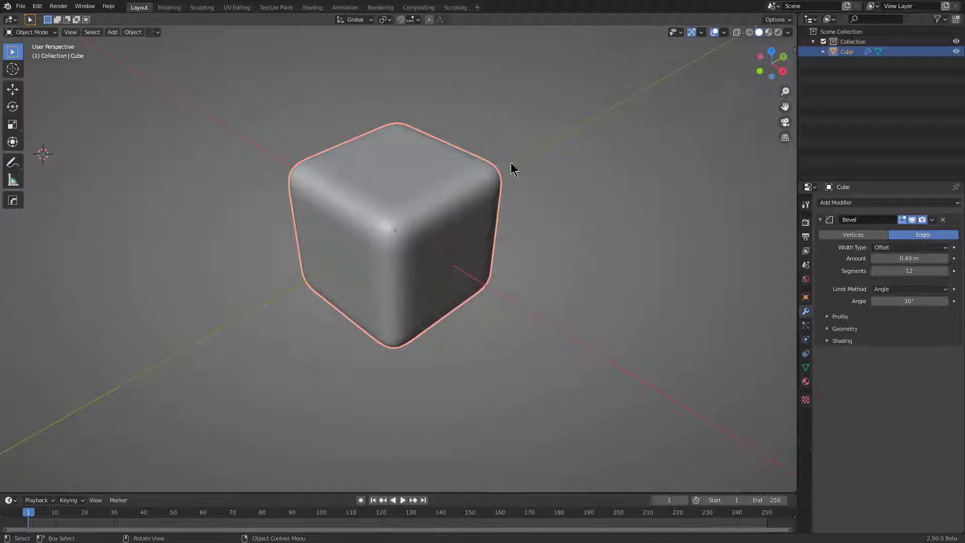
scroll(443, 252, down, 3)
key(s)
key(z)
click(585, 352)
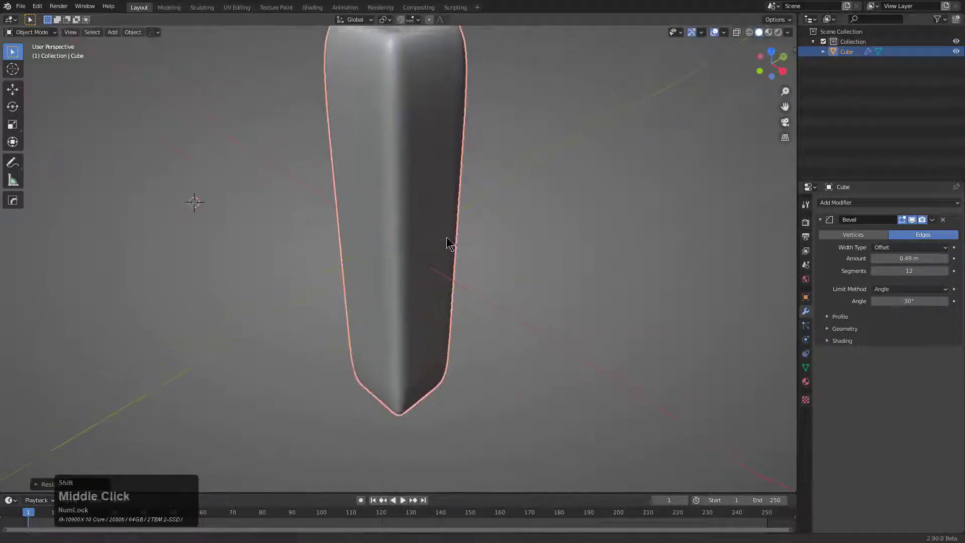
Step: Try widening the tall block's bevel to about 1.03 m with the HardOps bevel adjustment
middle_drag(450, 243, 350, 299)
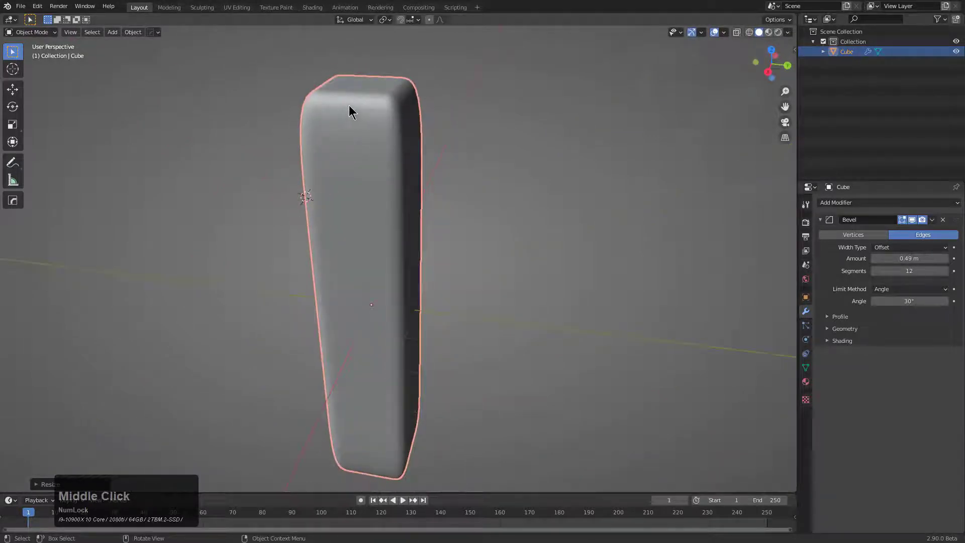
middle_drag(425, 126, 476, 152)
scroll(425, 136, up, 2)
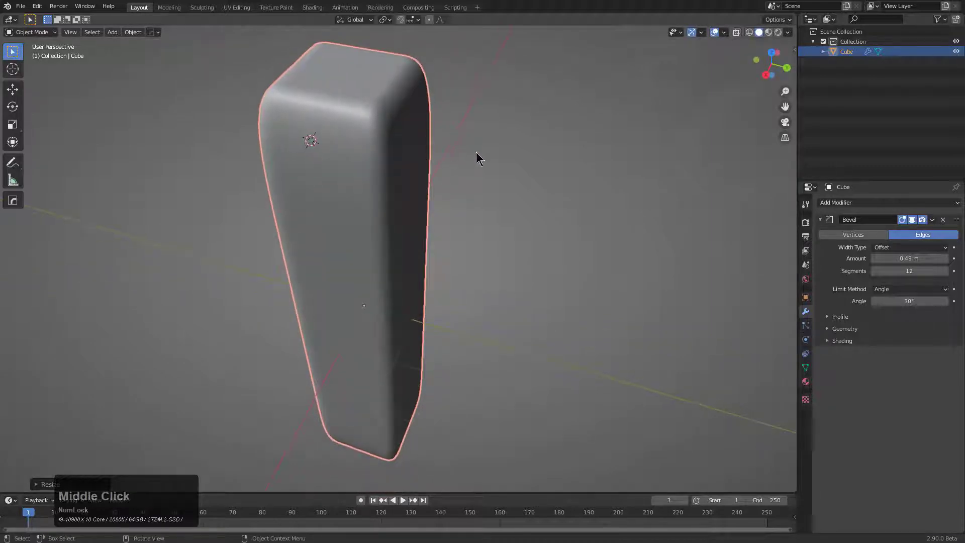
key(q)
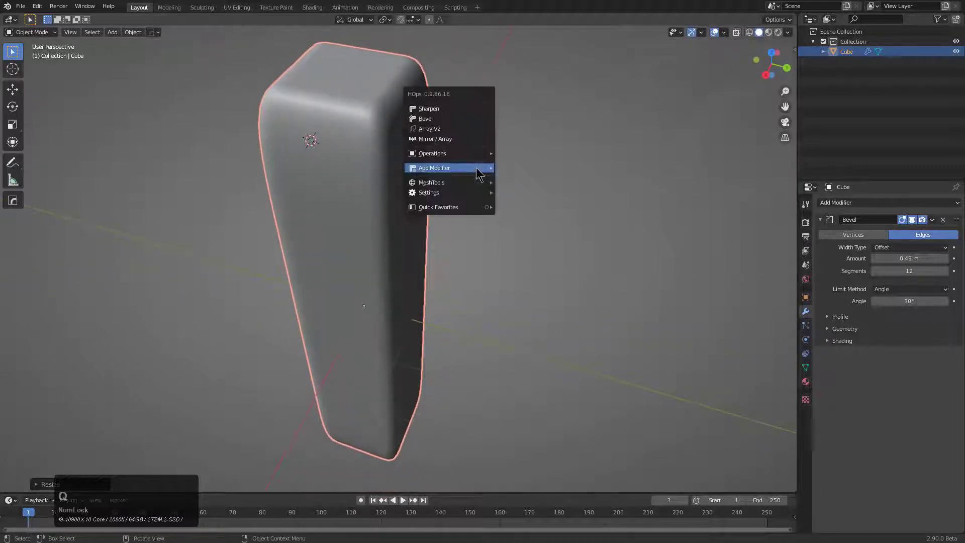
click(458, 119)
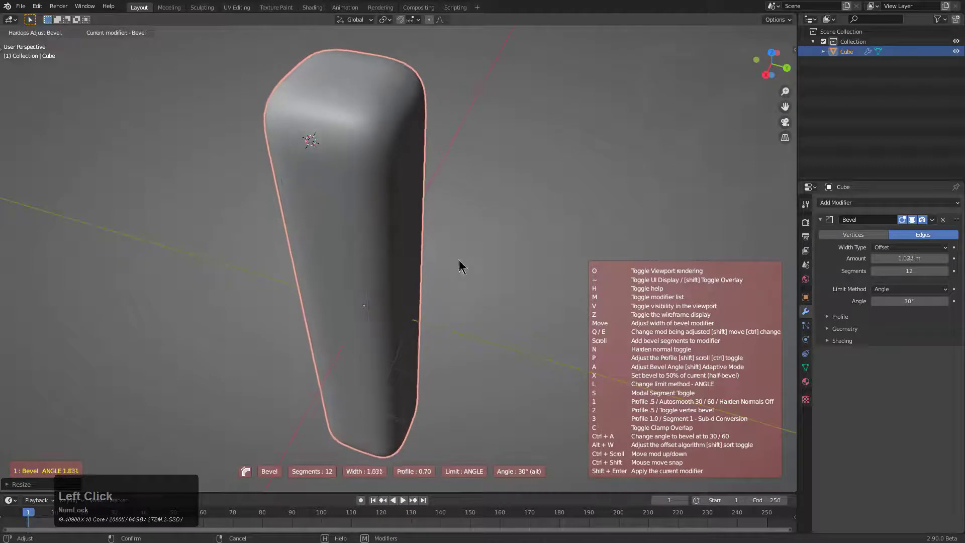
right_click(702, 320)
Step: Readjust the tall block's bevel width repeatedly with HardOps, settling on 0.4668 m
scroll(462, 324, down, 2)
middle_drag(463, 324, 385, 209)
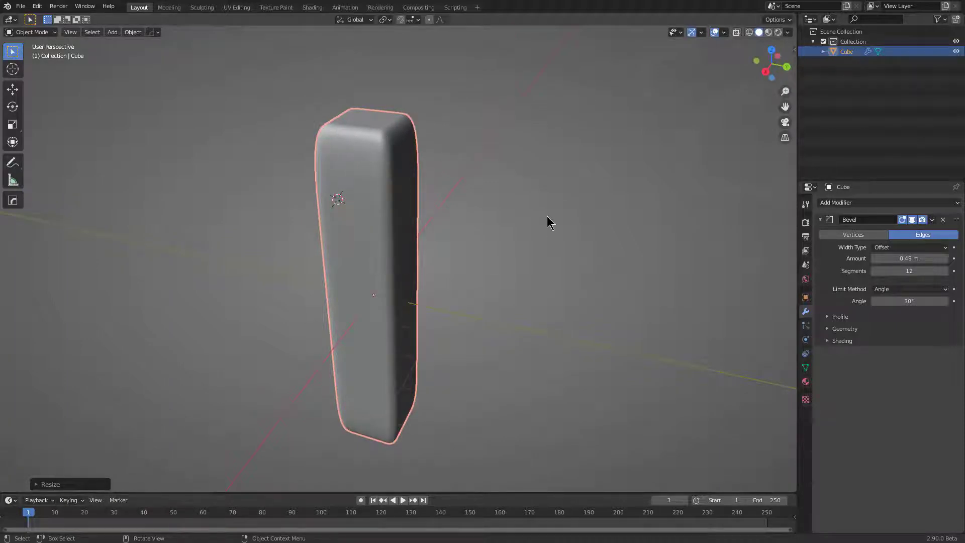
key(q)
click(532, 223)
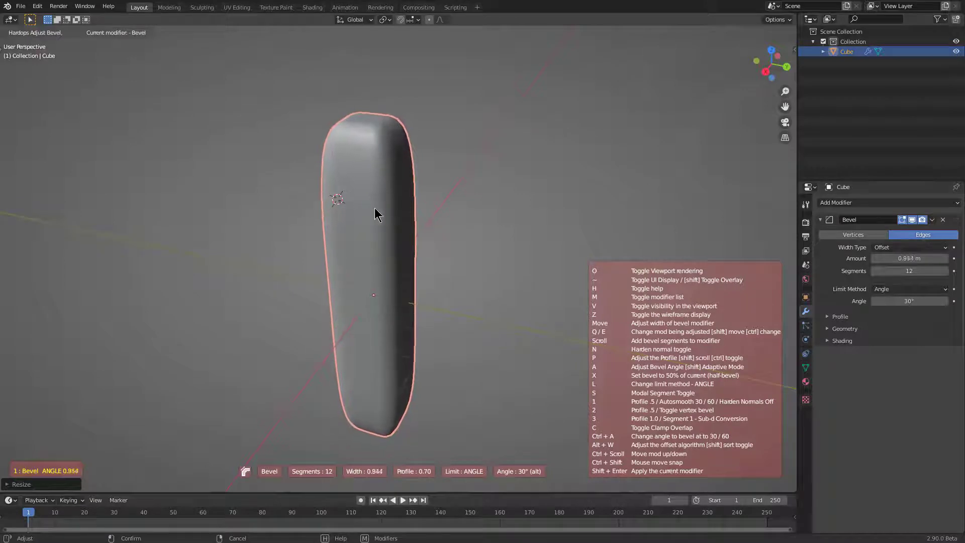
click(369, 243)
key(q)
click(463, 241)
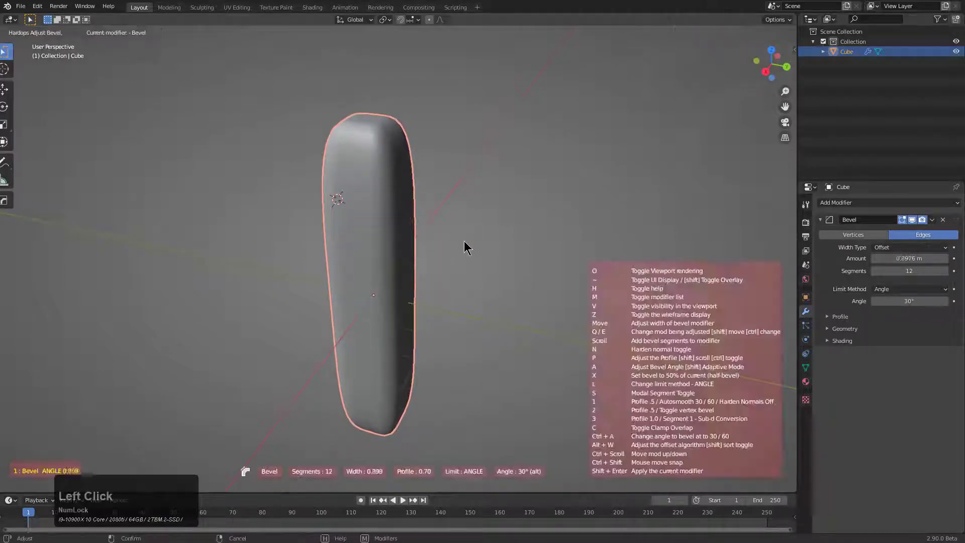
click(463, 236)
key(q)
click(462, 233)
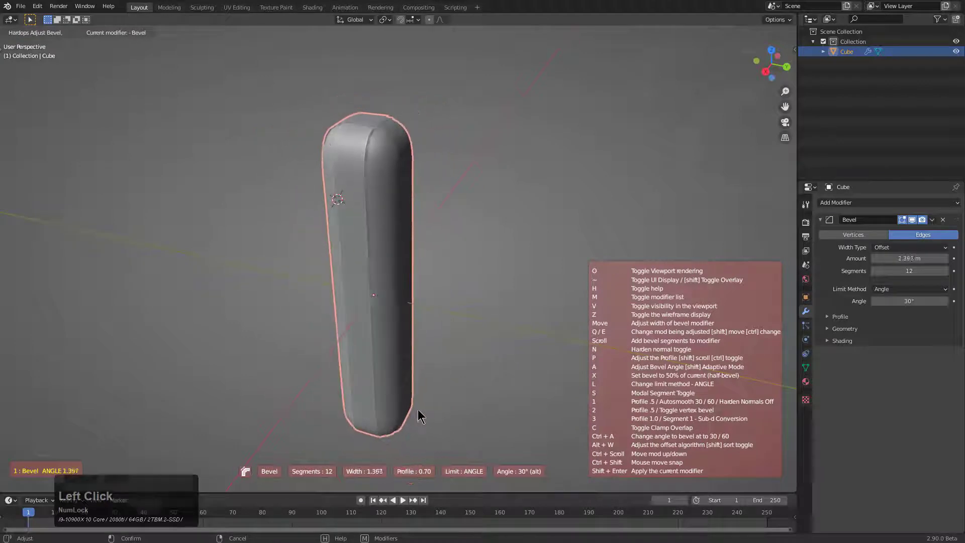
click(138, 443)
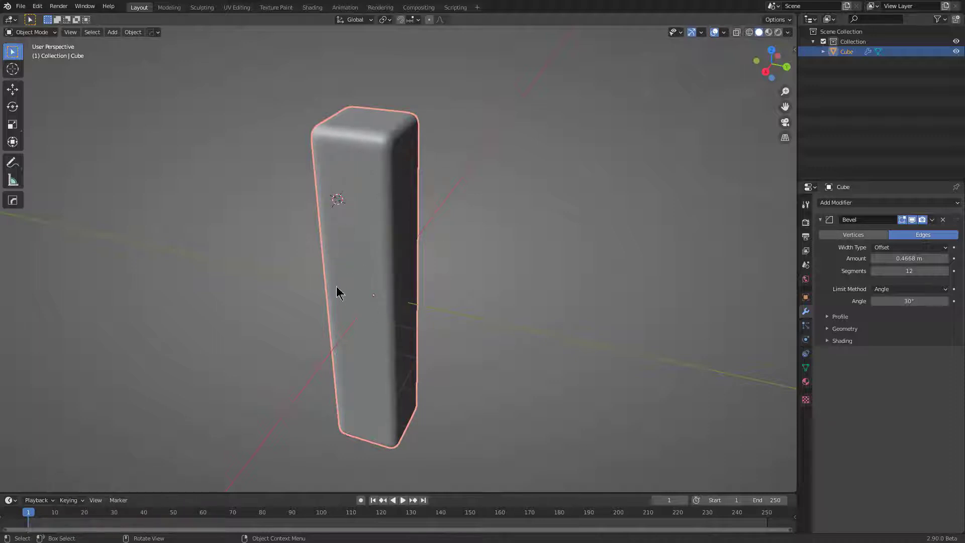
Step: Clear the tall block's scale and delete the object
middle_drag(336, 285, 437, 327)
key(alt+s)
key(x)
click(435, 324)
Step: Add a mesh plane at the 3D cursor and frame it in the viewport
key(shift+a)
mouse_move(427, 306)
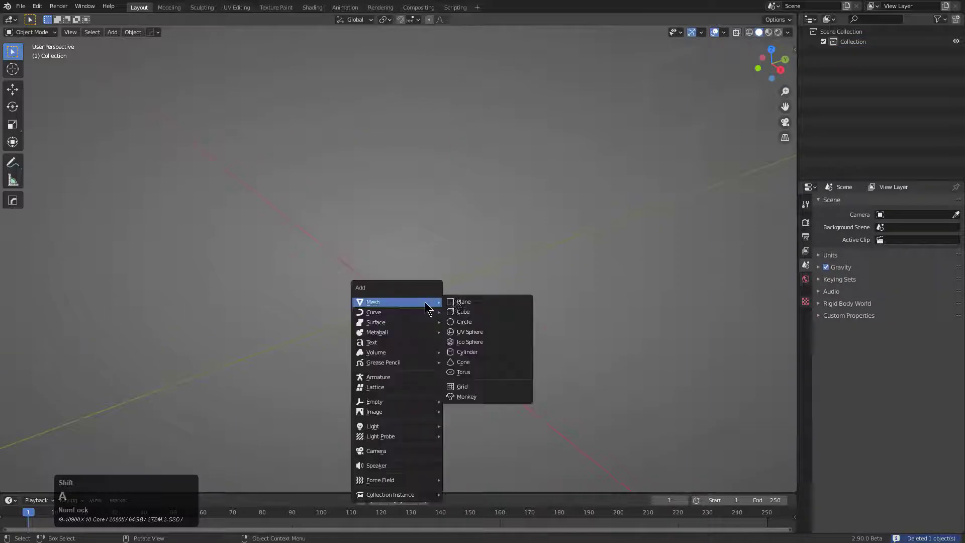
click(480, 303)
key(KP_Decimal)
middle_drag(424, 300, 443, 313)
scroll(436, 300, down, 1)
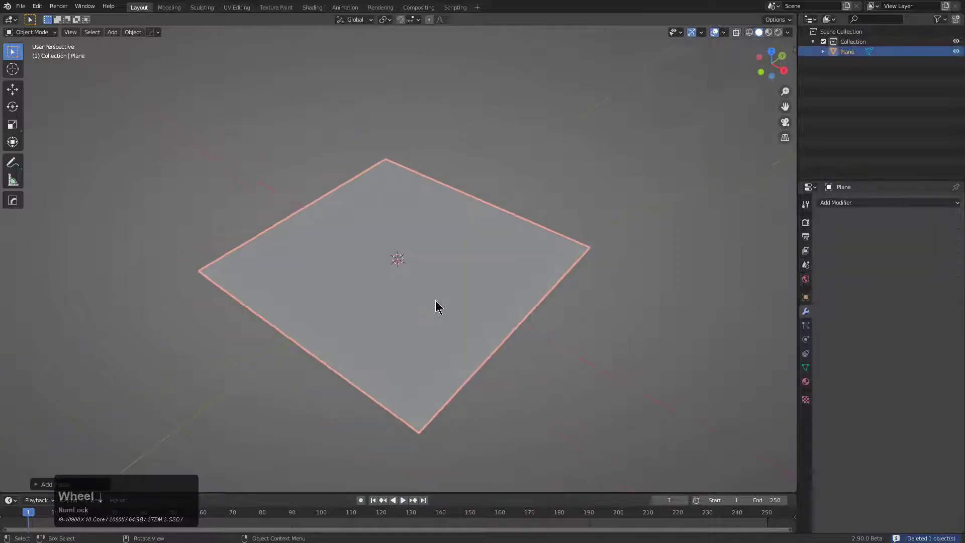
Step: Round the plane's corners with a HardOps vertex bevel of 0.393 m and 13 segments
key(q)
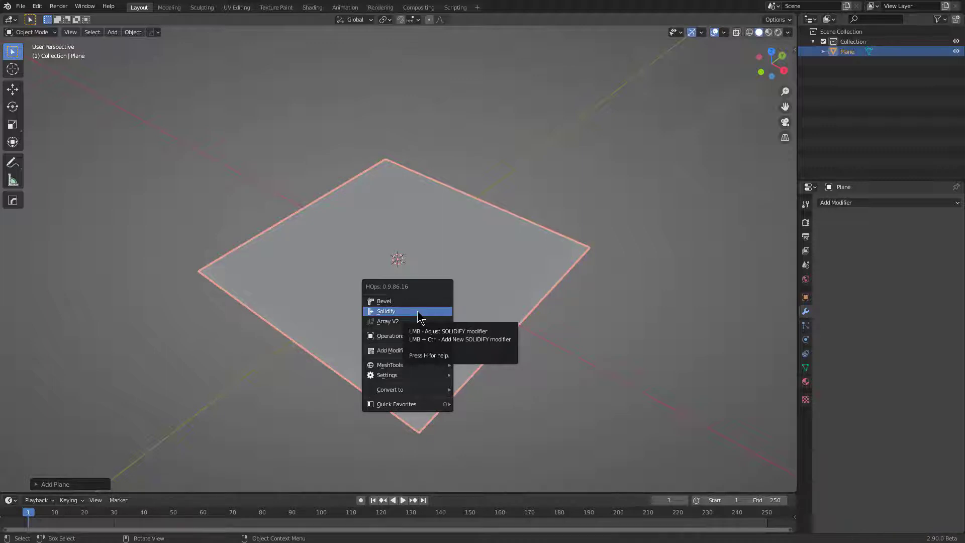
click(415, 300)
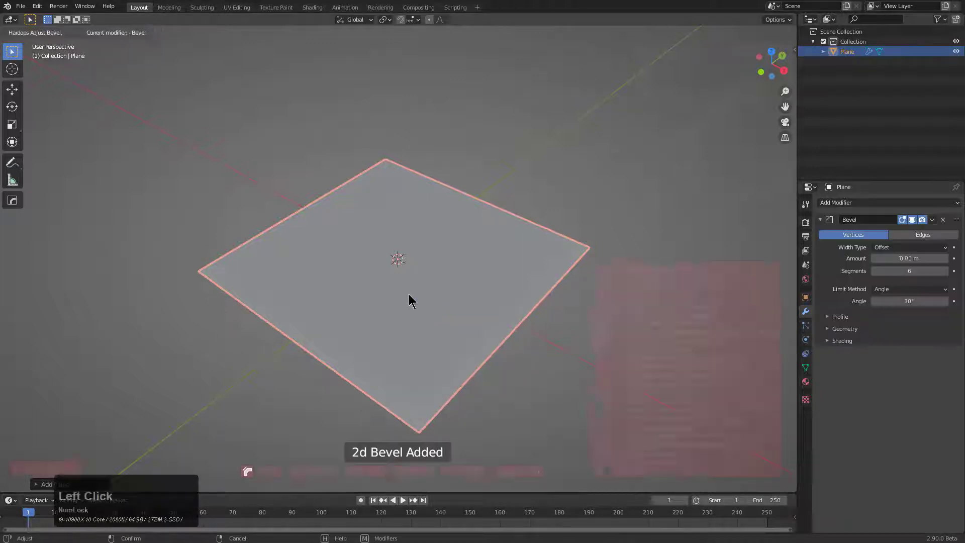
scroll(191, 274, up, 7)
key(2)
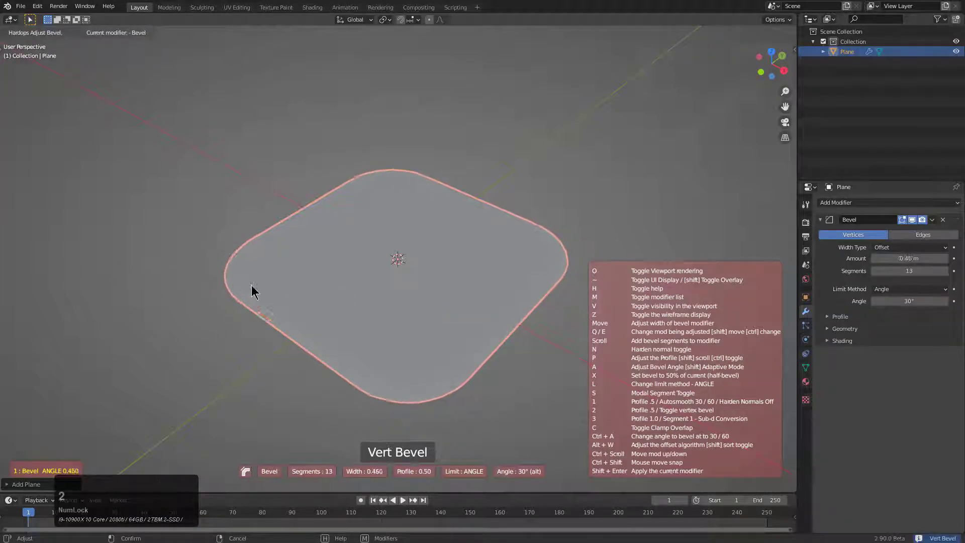
click(302, 288)
Step: Give the rounded plane a Solidify modifier with a thickness of -1.213 m
key(q)
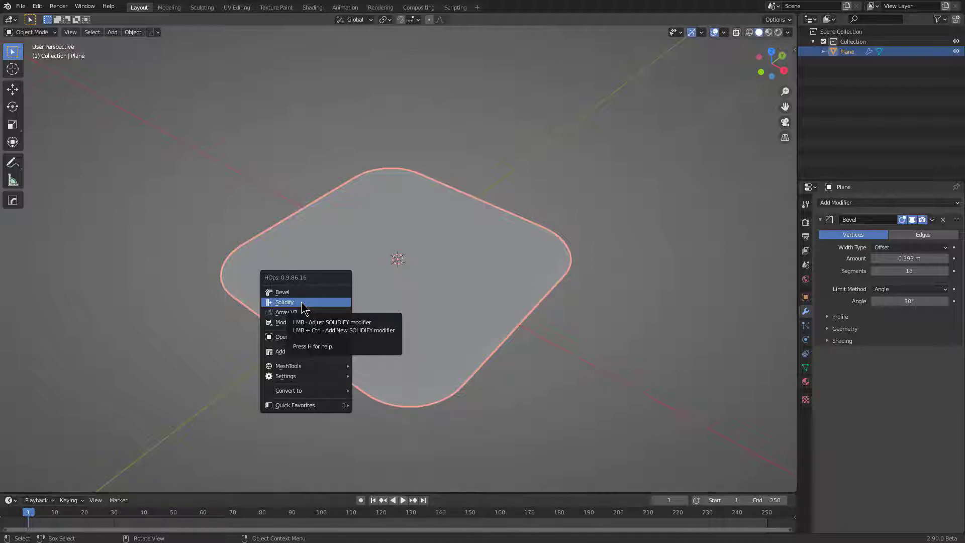
click(301, 301)
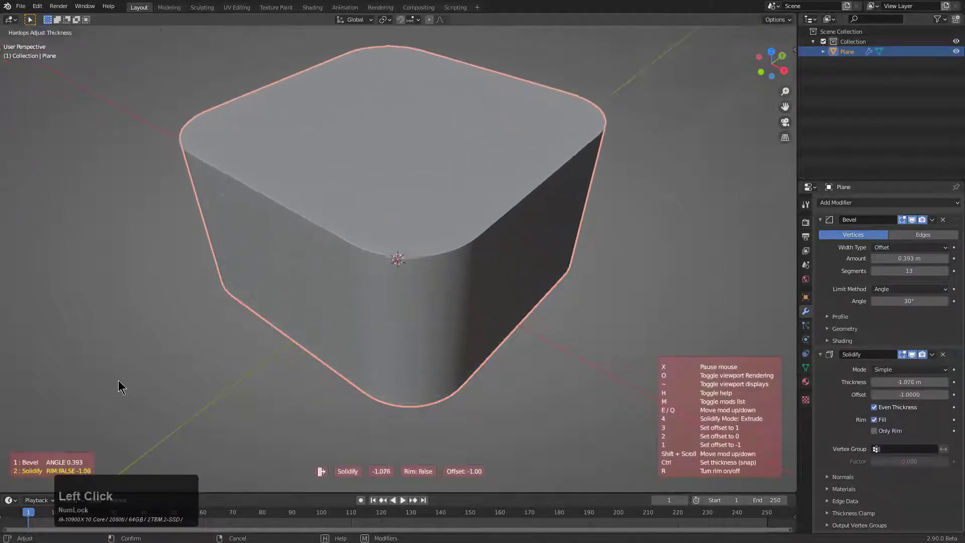
click(186, 382)
Step: Add a cube at the 3D cursor and scale it up until it encloses the solidified plane
scroll(297, 364, down, 4)
middle_drag(297, 364, 270, 351)
key(shift+a)
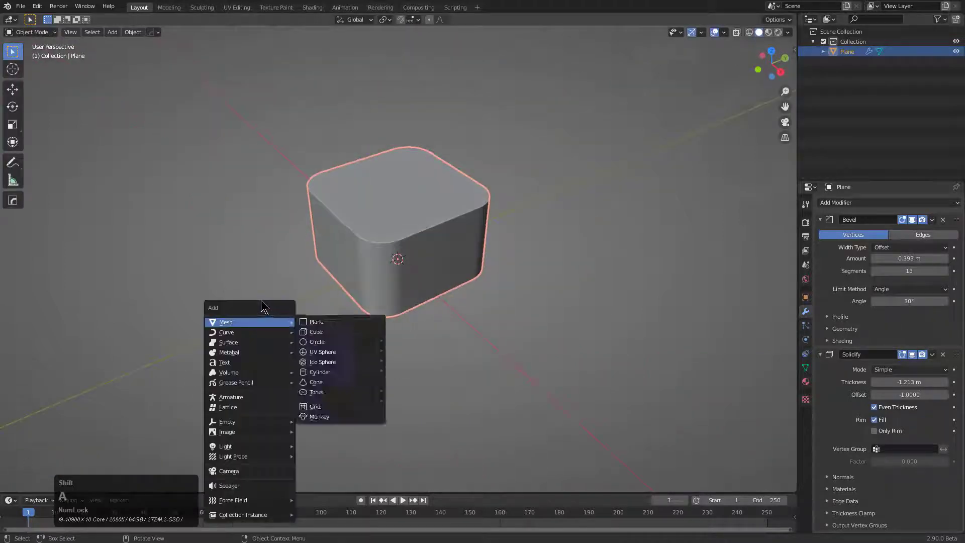
click(354, 331)
key(s)
click(478, 376)
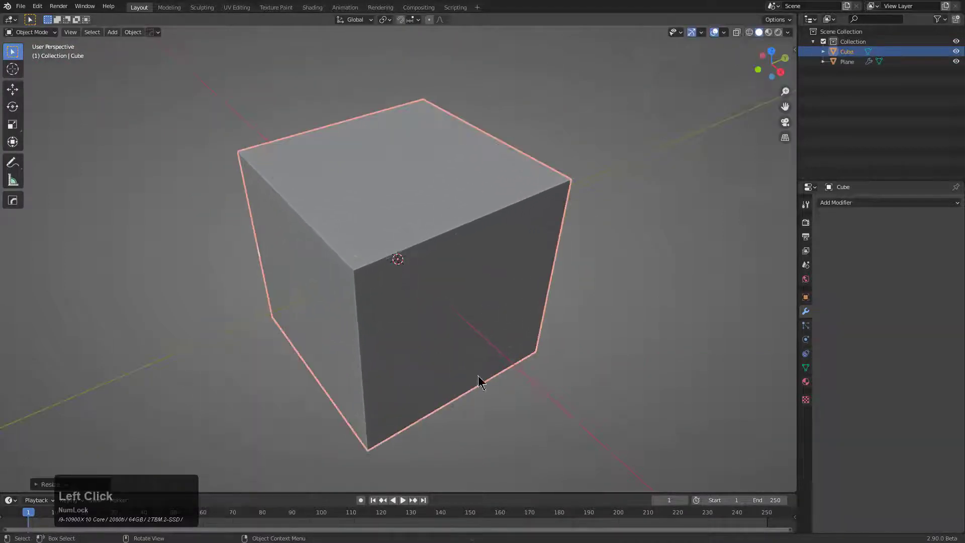
Step: Lower the cube along Z until the upper part of the solidified plane protrudes from its top face
key(g)
key(z)
click(426, 340)
Step: Subtract the solidified plane from the cube with a HardOps boolean difference
click(396, 224)
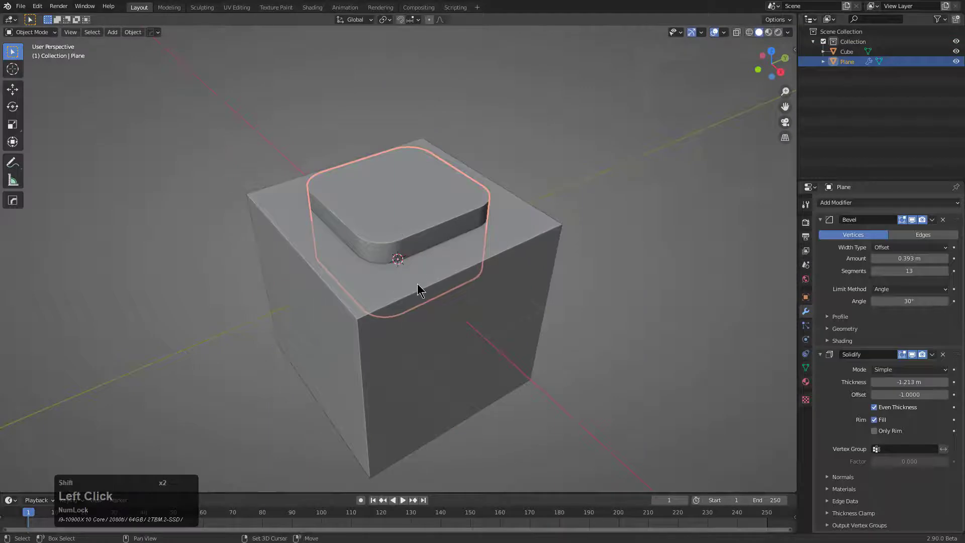
shift+click(418, 284)
key(q)
click(415, 274)
mouse_move(414, 274)
middle_down()
mouse_move(436, 296)
mouse_move(432, 275)
middle_up()
Step: Select the cut cube and apply HardOps Sharpen with 30° sharpness and 60° auto smooth
click(497, 294)
key(q)
click(481, 291)
scroll(432, 275, up, 1)
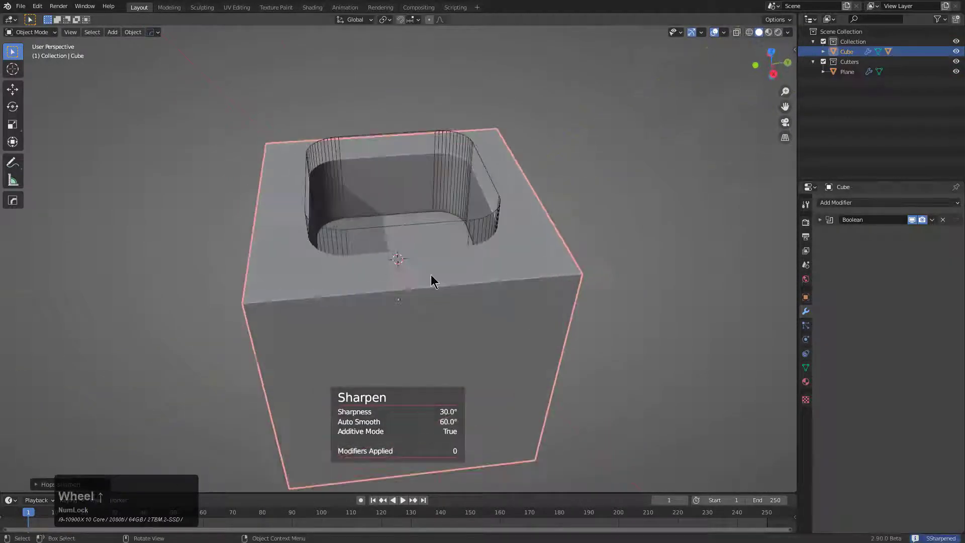
Step: Add a second HardOps Solidify modifier with a thickness of -0.09 and the rim off to the plane cutter
click(493, 175)
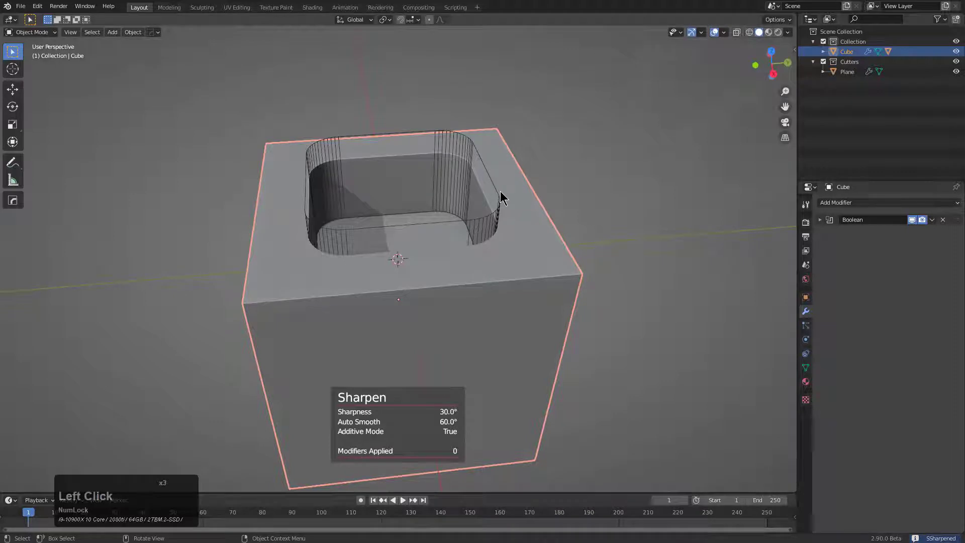
click(500, 191)
middle_drag(463, 221, 478, 274)
scroll(463, 281, up, 2)
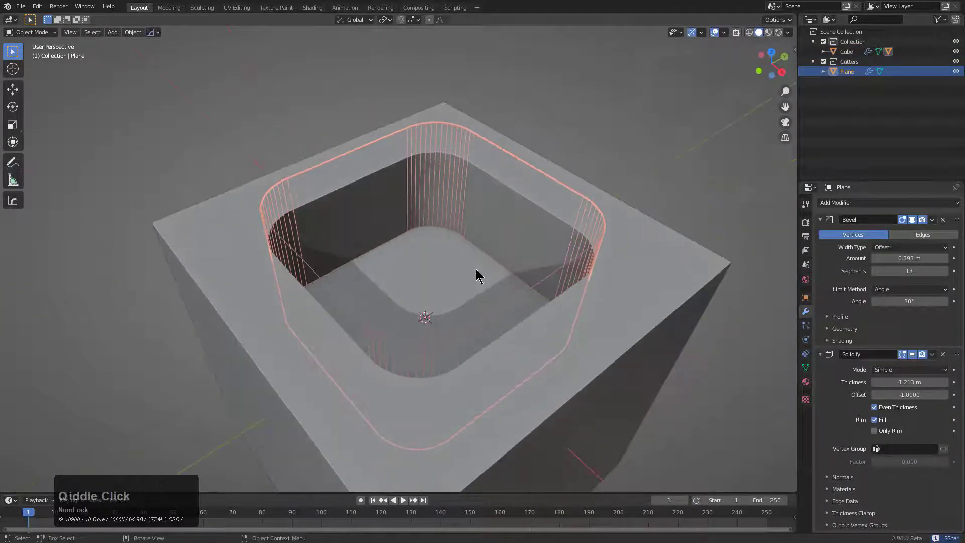
key(q)
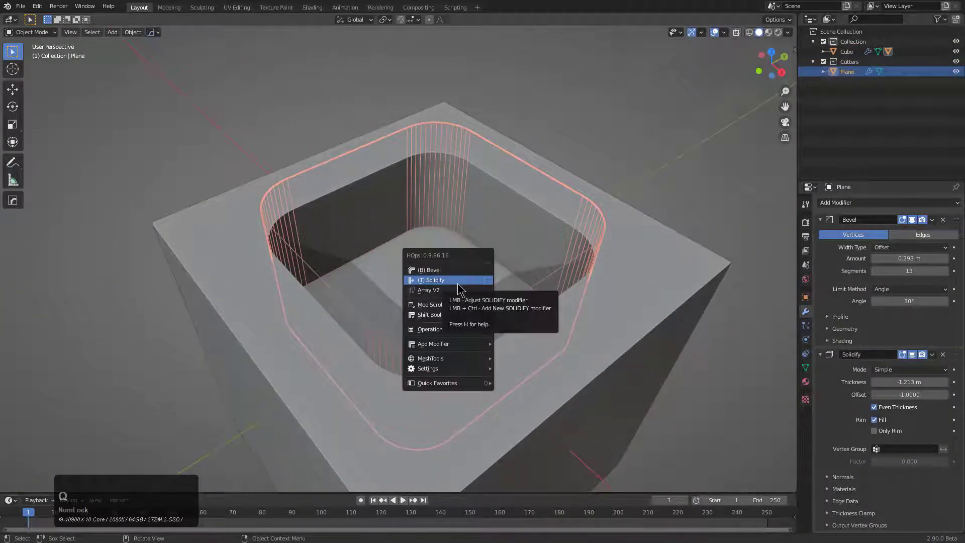
ctrl+click(458, 282)
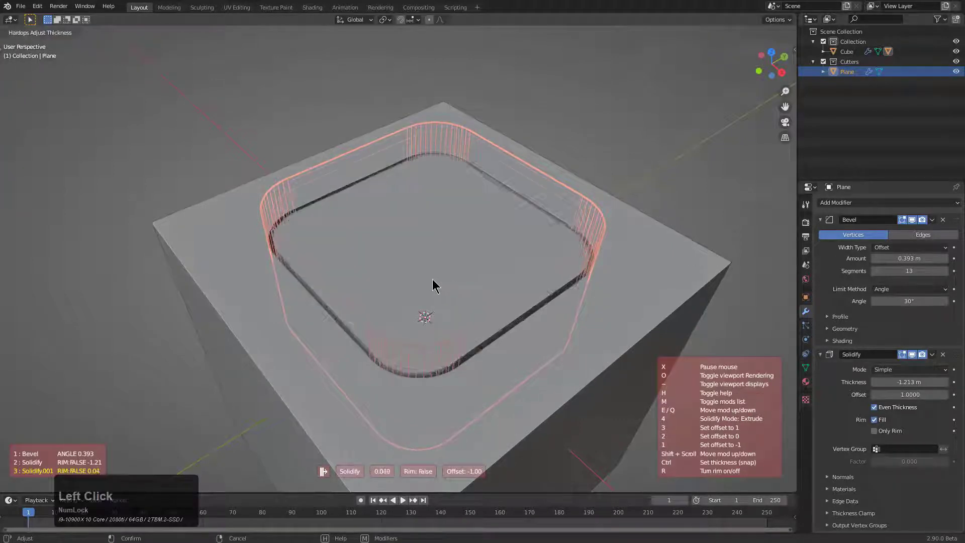
click(509, 299)
Step: Examine the effect of the cutter's Bevel and two Solidify modifiers one by one with HardOps Modifier Scroll
key(q)
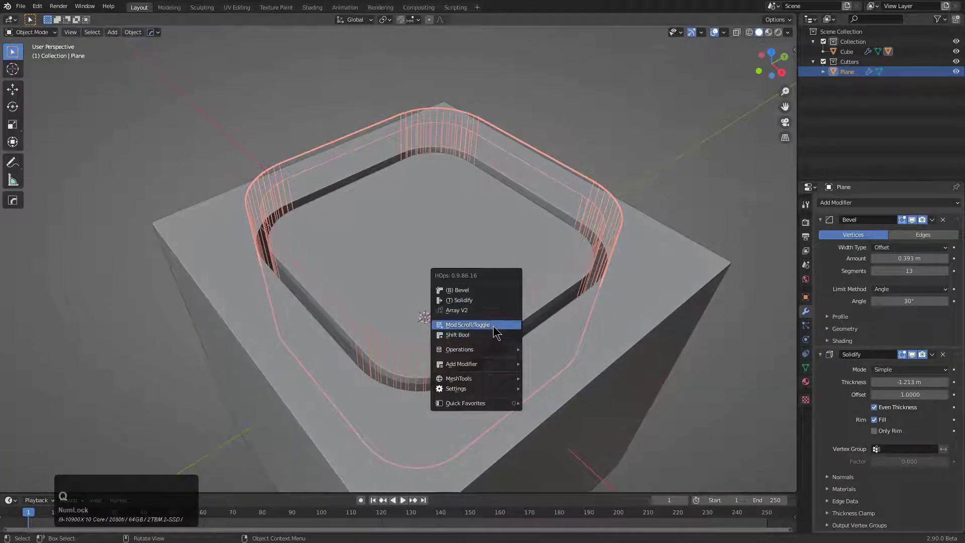
click(495, 331)
middle_click(495, 312)
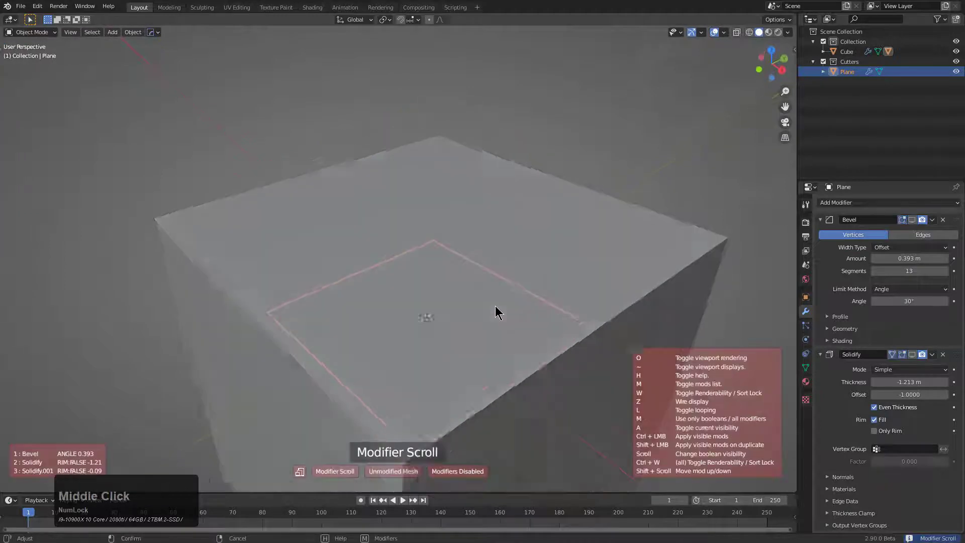
middle_drag(495, 312, 498, 296)
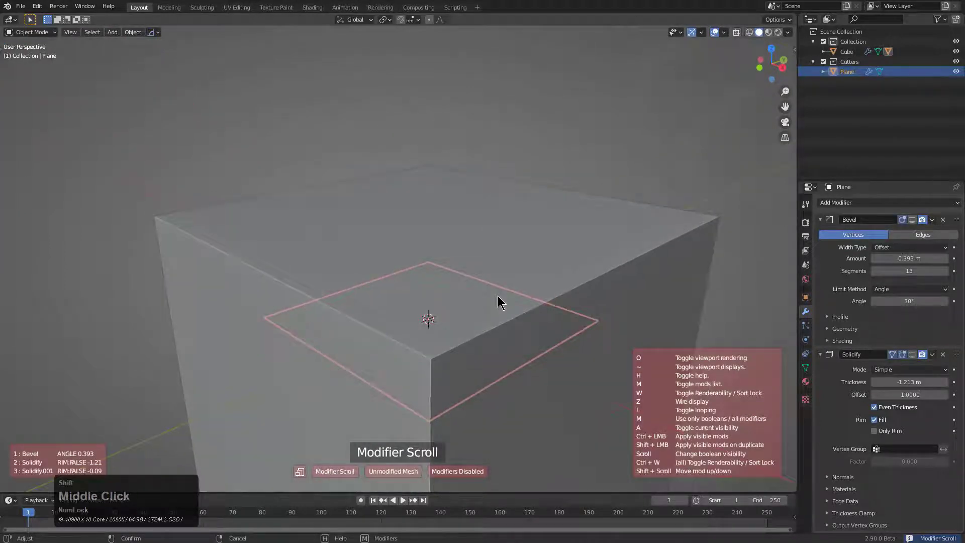
scroll(497, 295, up, 2)
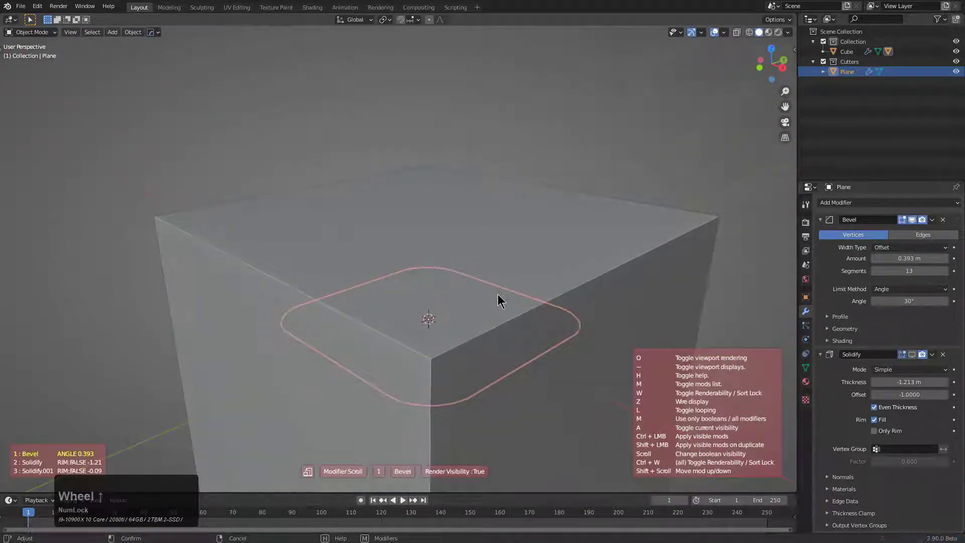
scroll(498, 301, up, 1)
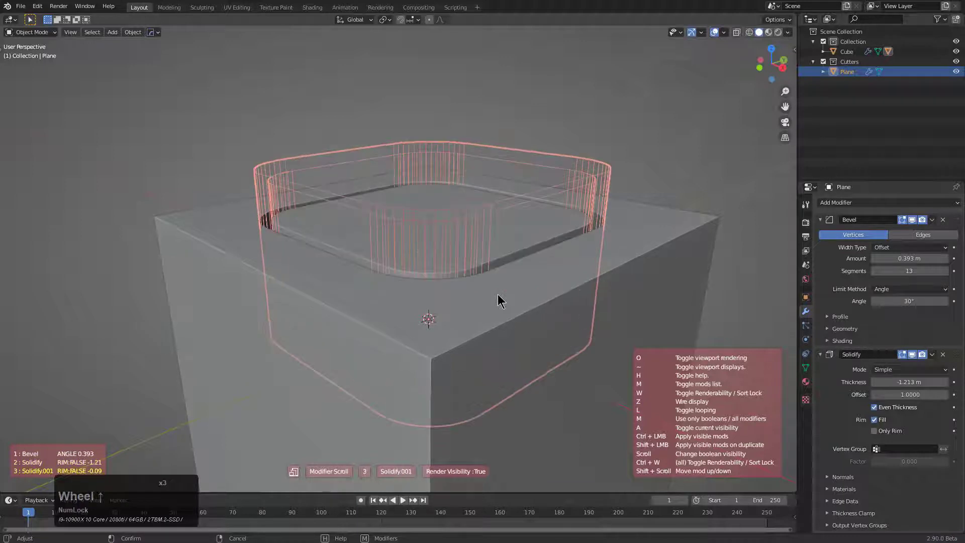
click(499, 295)
middle_drag(498, 296, 324, 169)
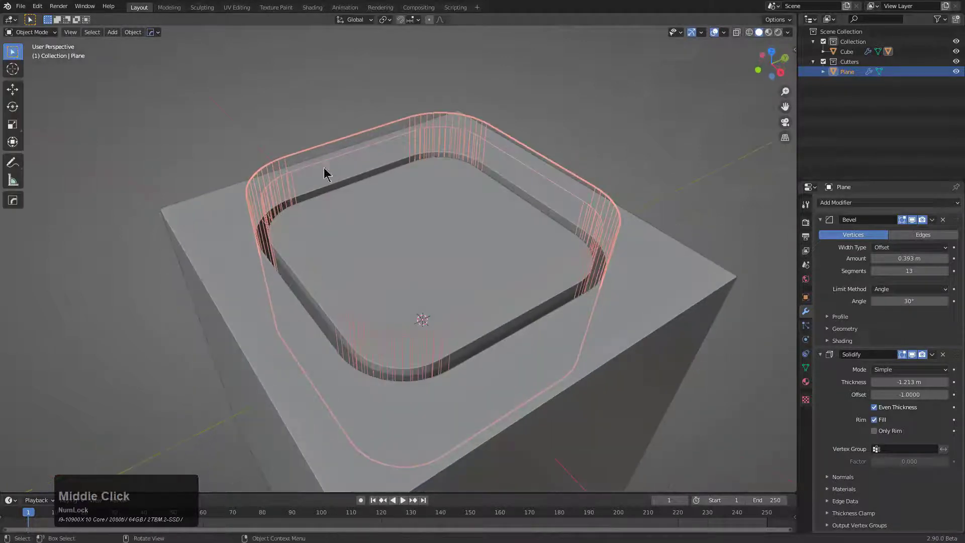
Step: Widen the cutter's vertex bevel to 1.165 m to make it circular, toggling Clamp Overlap and leaving it on
scroll(460, 306, down, 3)
mouse_move(478, 306)
middle_down()
mouse_move(416, 325)
mouse_move(466, 317)
middle_up()
key(q)
click(442, 276)
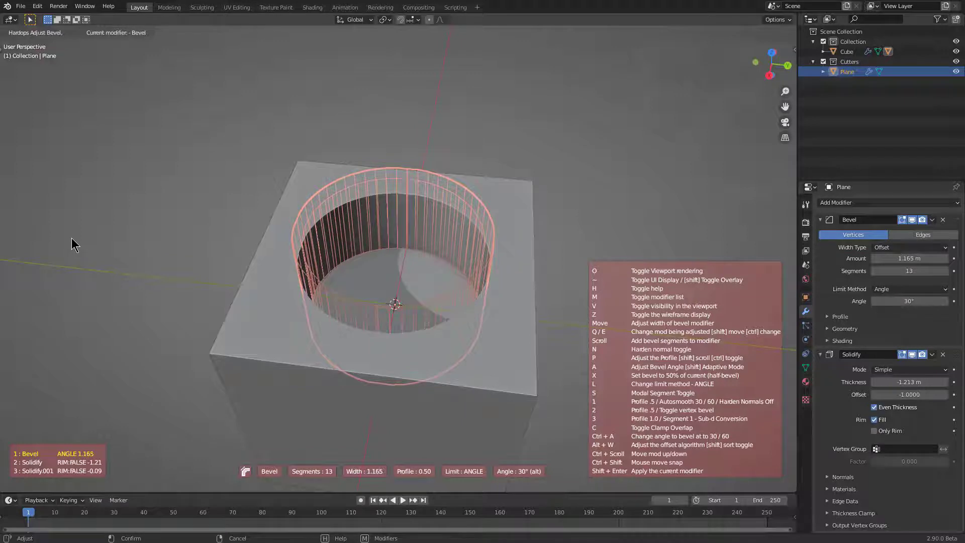
key(c)
key(c)
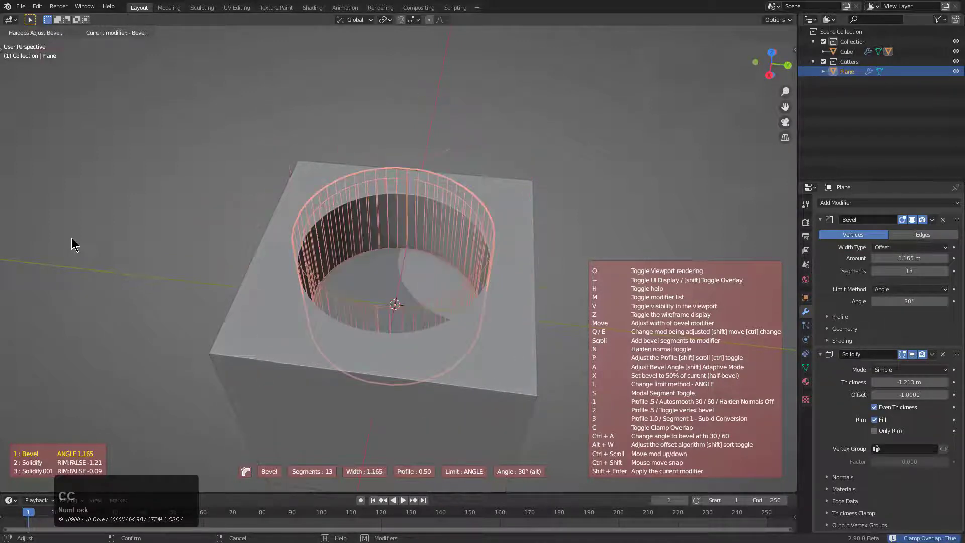
click(71, 238)
Step: Add a HardOps Weld modifier with a 0.0001 m threshold to the cutter and place it directly after the Bevel
middle_drag(136, 244, 442, 297)
scroll(301, 230, up, 2)
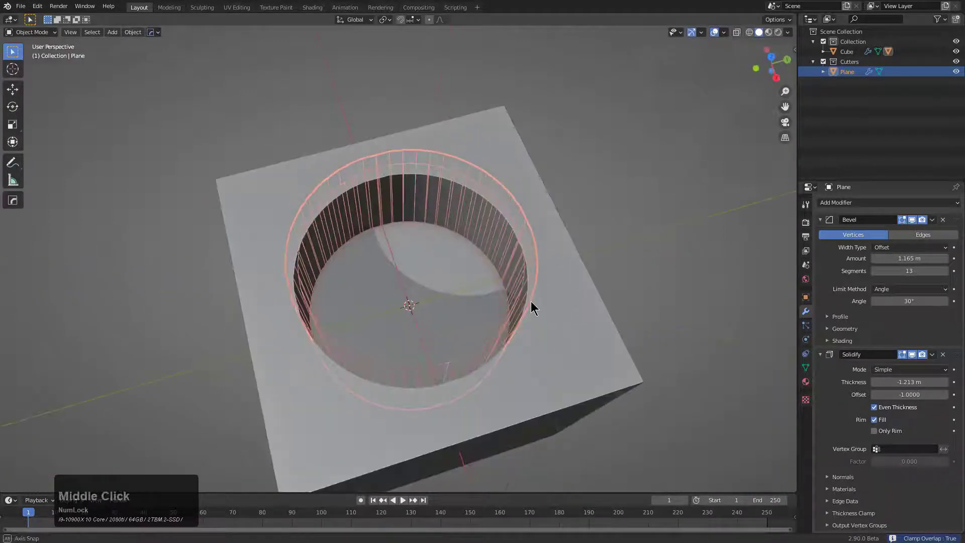
middle_drag(533, 304, 537, 275)
key(q)
mouse_move(523, 344)
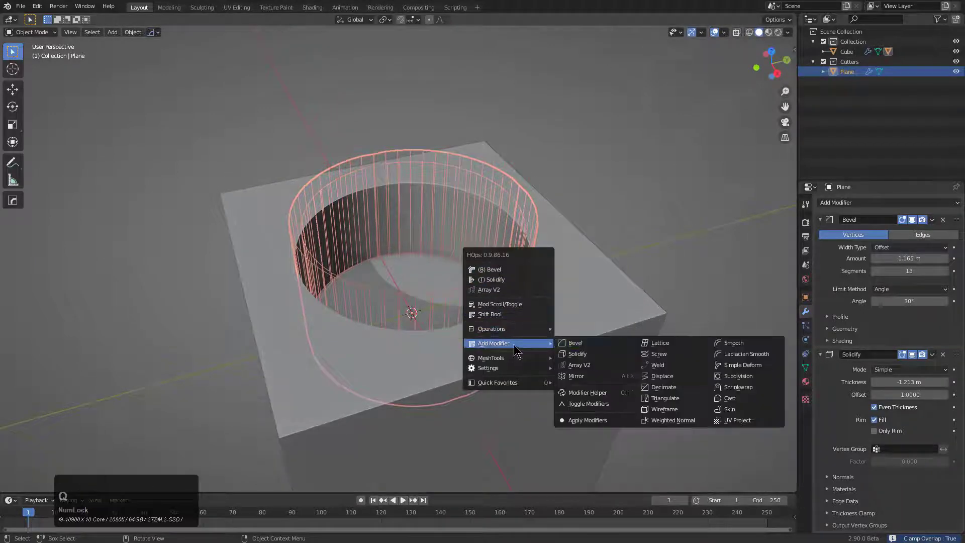
click(657, 365)
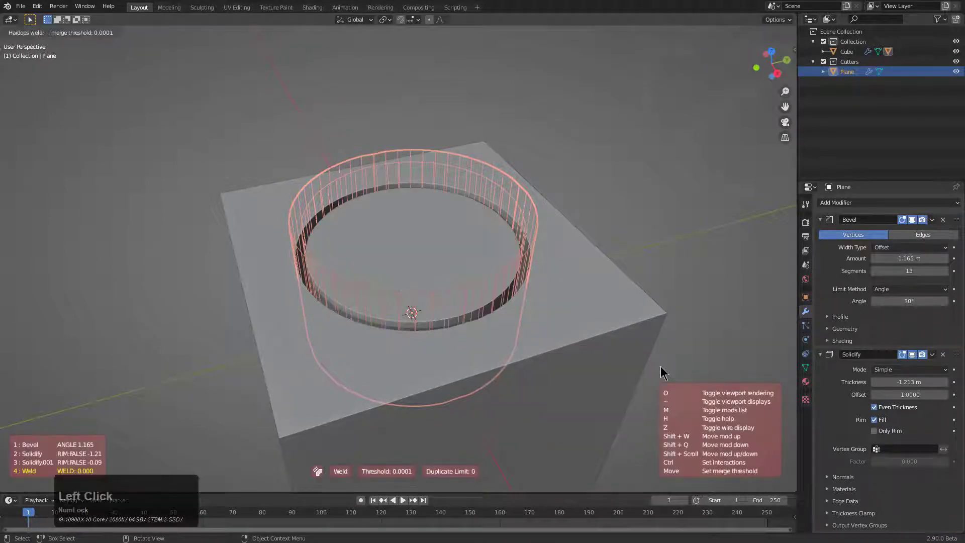
shift+scroll(662, 373, up, 1)
shift+scroll(662, 373, up, 1)
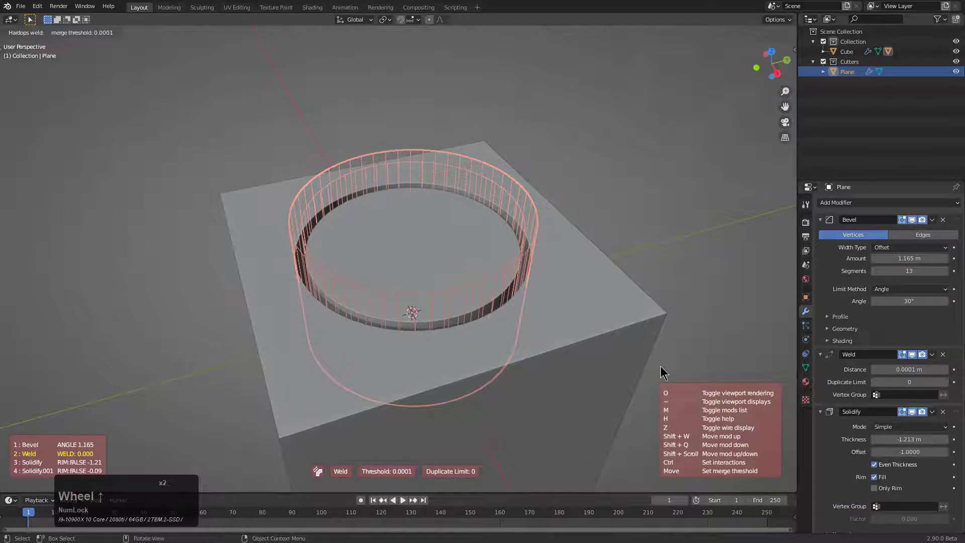
middle_drag(660, 371, 454, 186)
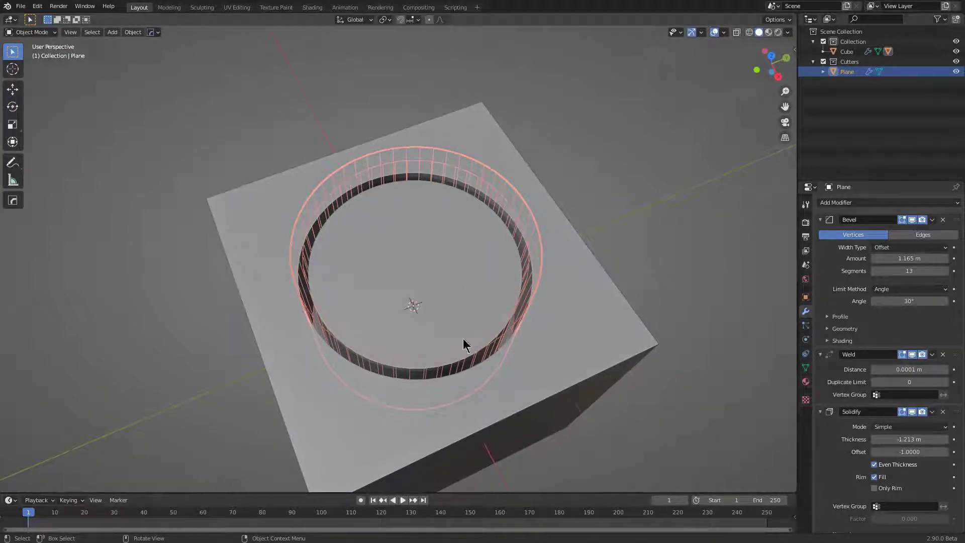
middle_drag(351, 323, 523, 229)
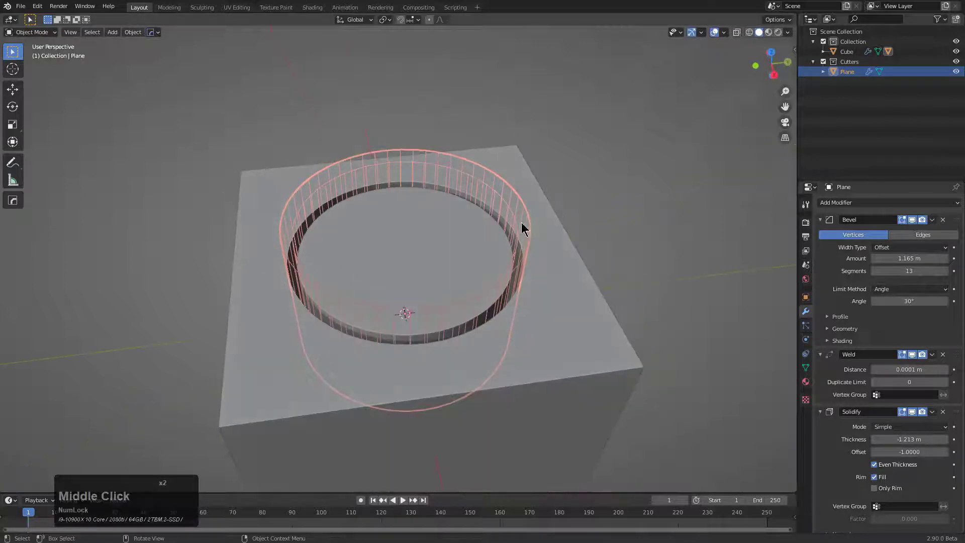
Step: Reduce the cutter's vertex bevel width to 0.302 m with the HardOps bevel adjustment
key(q)
click(416, 221)
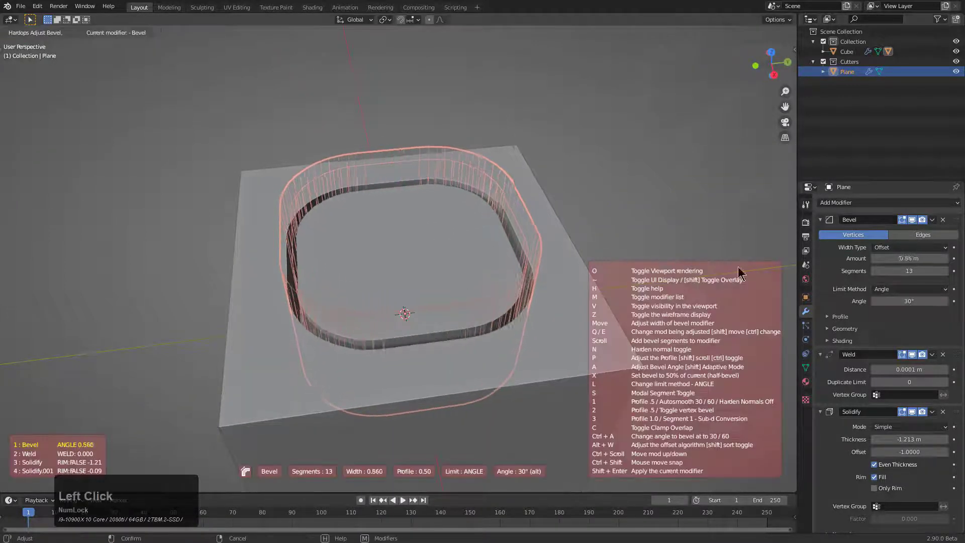
click(149, 304)
scroll(398, 301, down, 2)
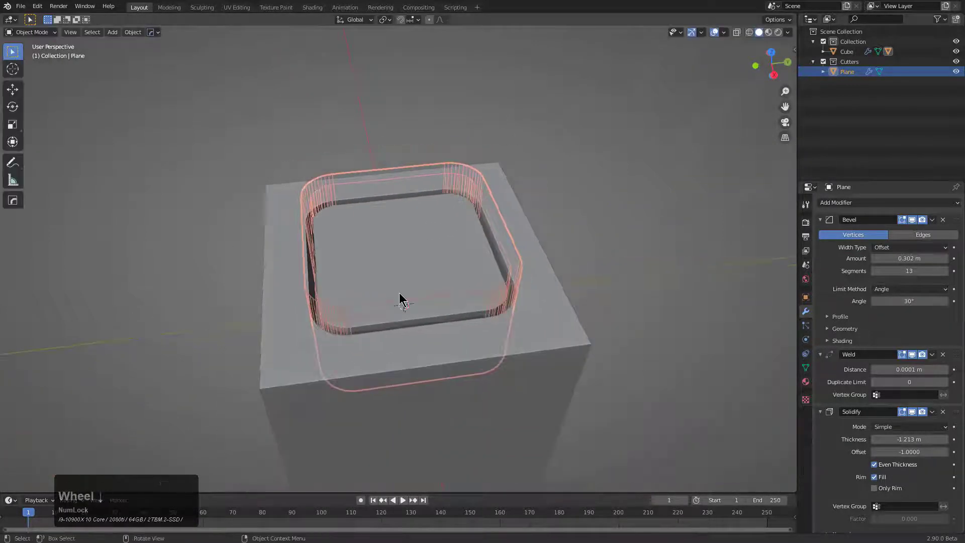
Step: Start a fresh scene containing only the default cube
key(q)
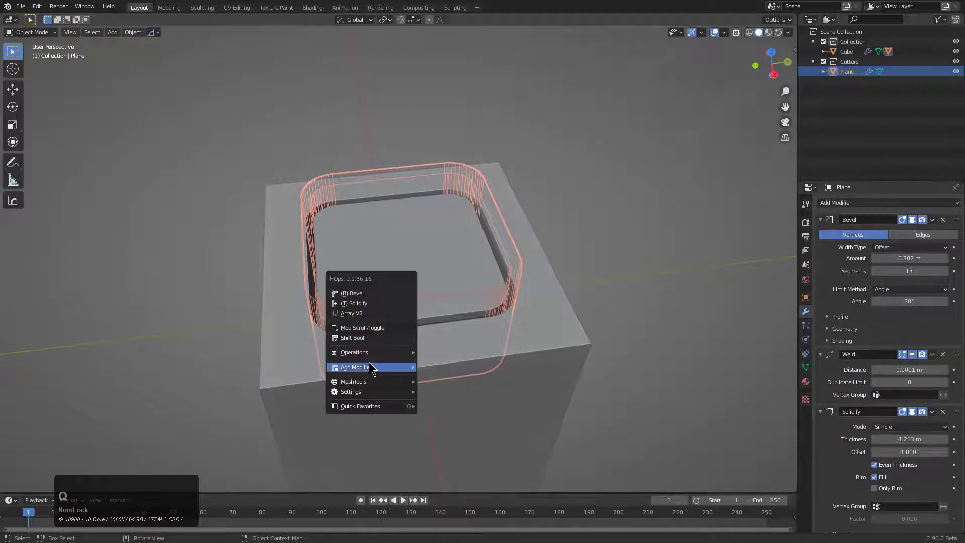
mouse_move(372, 367)
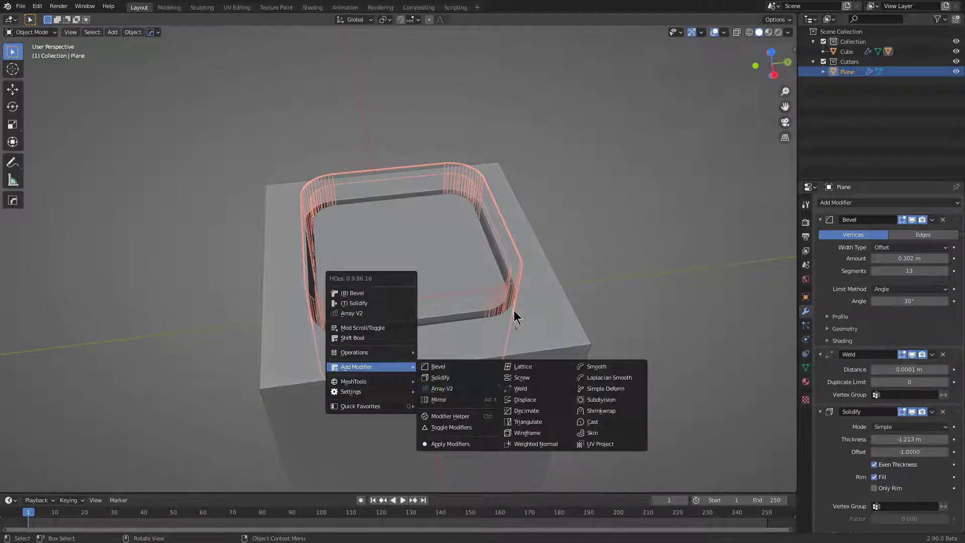
middle_drag(517, 312, 398, 317)
key(a)
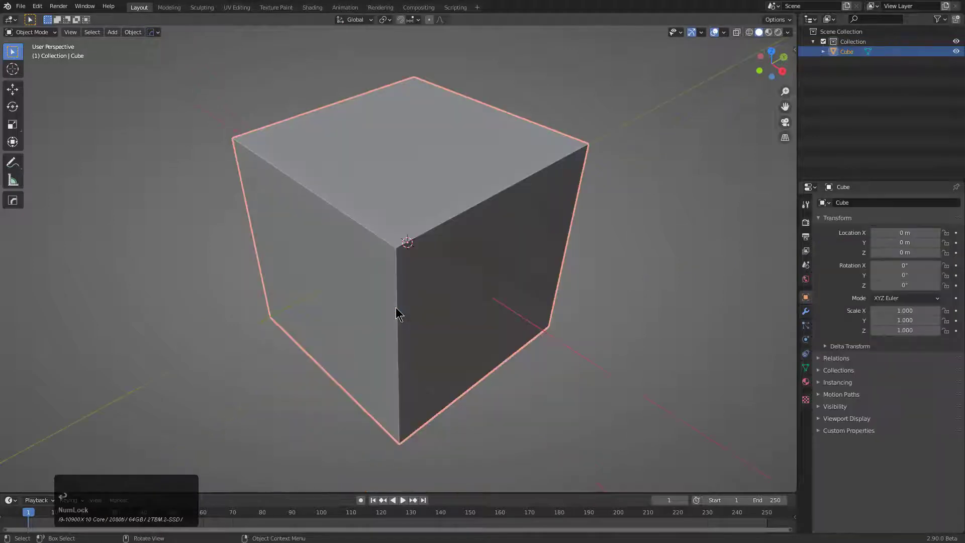
Step: Try a HardOps Array V2 on the cube in 3D mode, with five copies about 6.07 m apart along Y
scroll(433, 315, down, 5)
key(q)
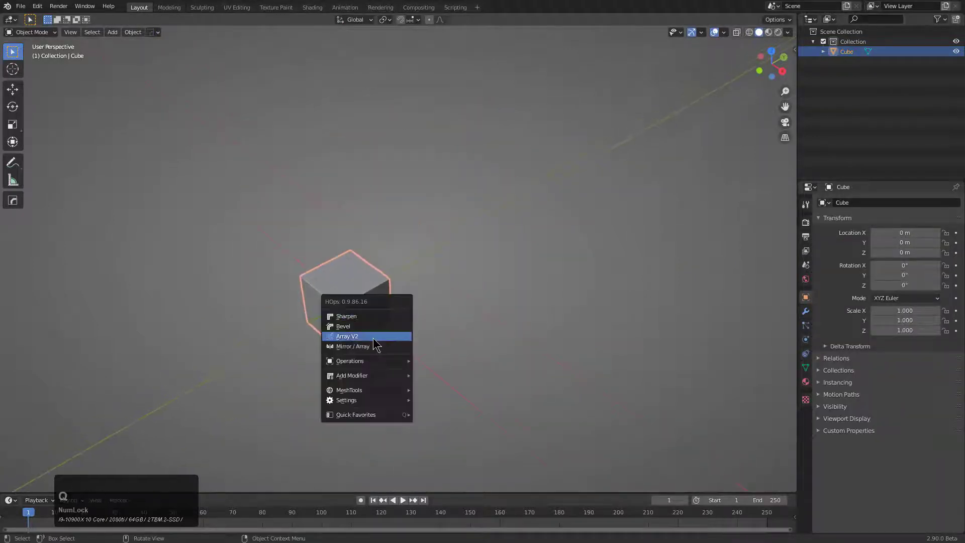
click(406, 319)
key(q)
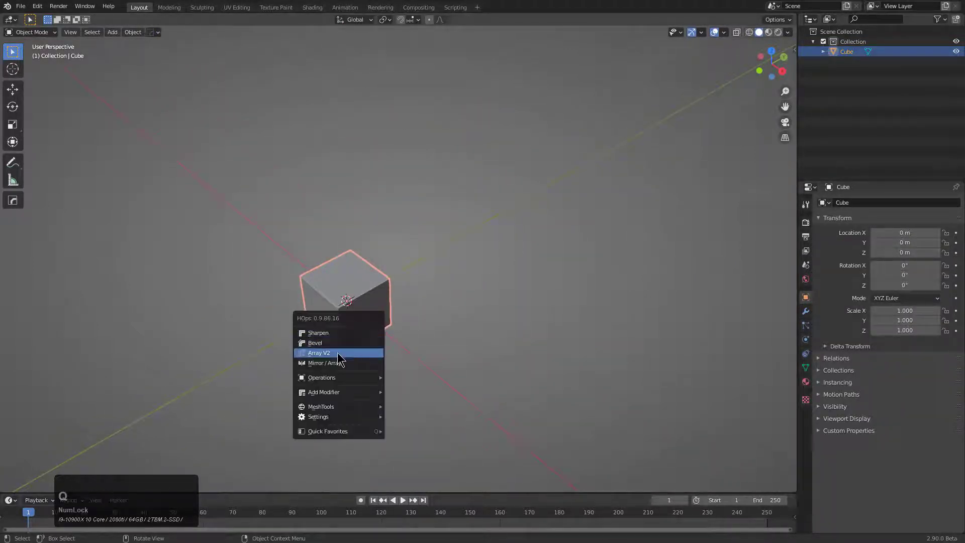
click(339, 354)
key(x)
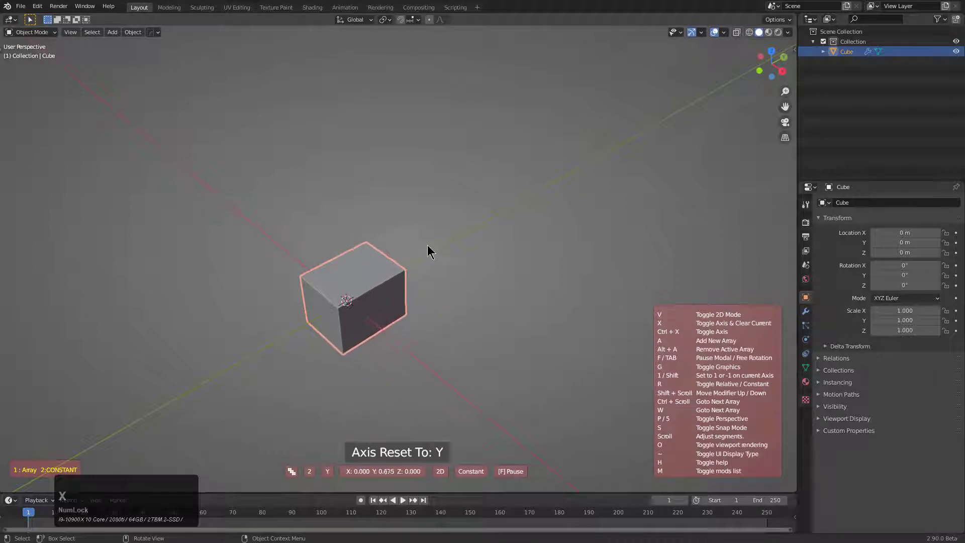
key(v)
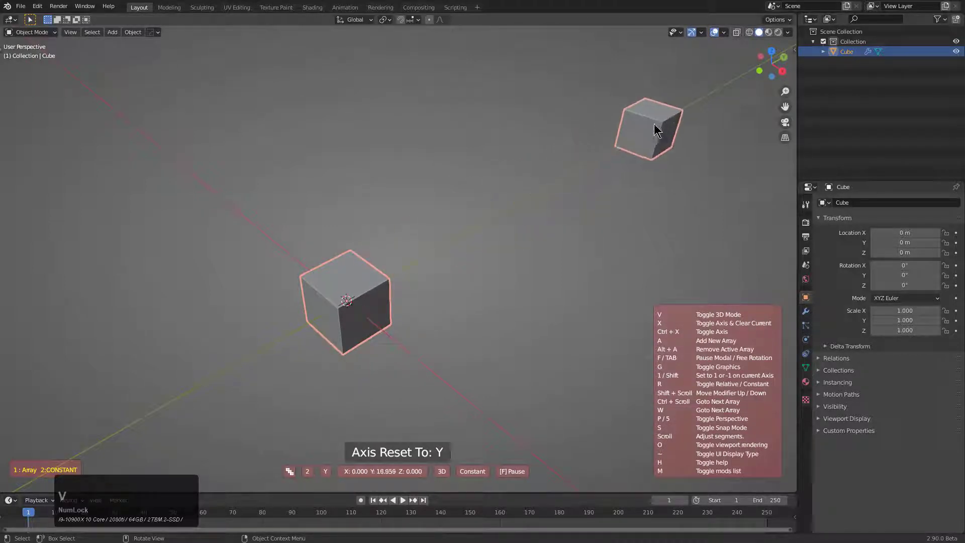
scroll(663, 128, up, 4)
scroll(685, 114, down, 3)
scroll(692, 107, up, 4)
scroll(693, 108, down, 2)
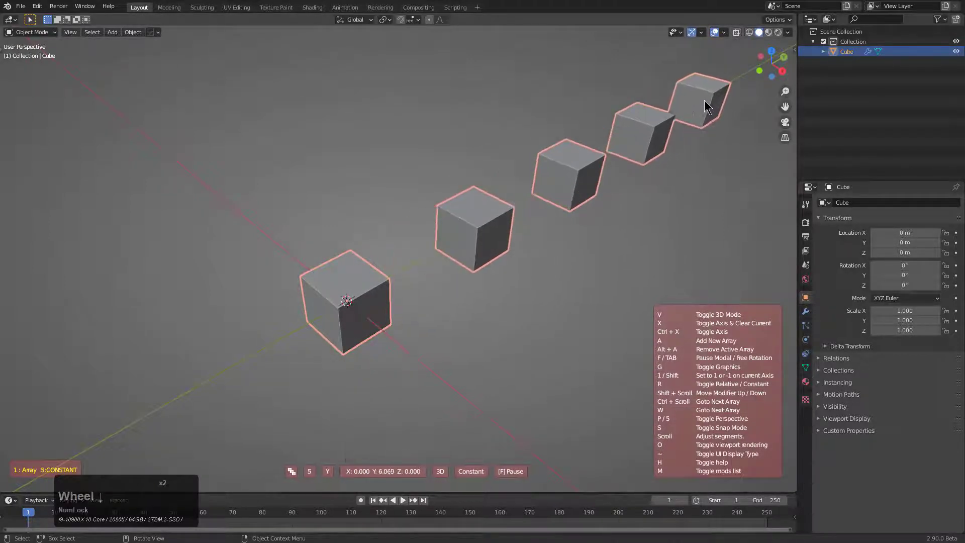
right_click(596, 169)
Step: Frame the cube and set the HardOps array type to Array V1
scroll(408, 286, down, 2)
middle_click(407, 302)
key(KP_Decimal)
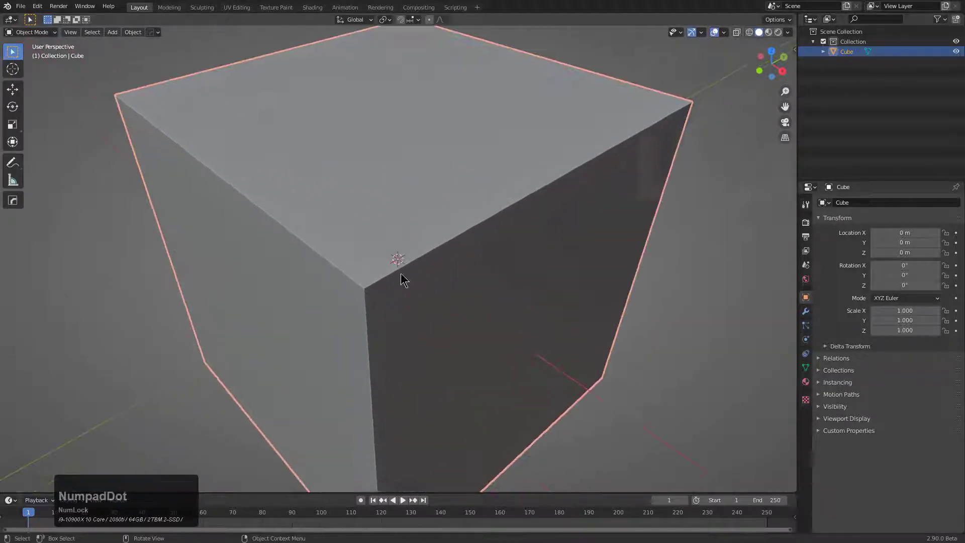
scroll(399, 274, down, 3)
click(157, 33)
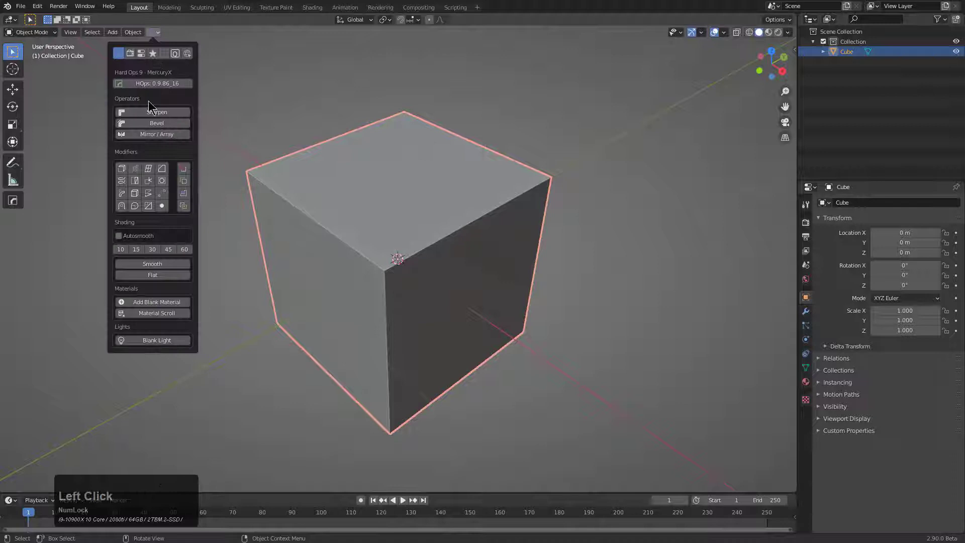
click(153, 53)
click(179, 148)
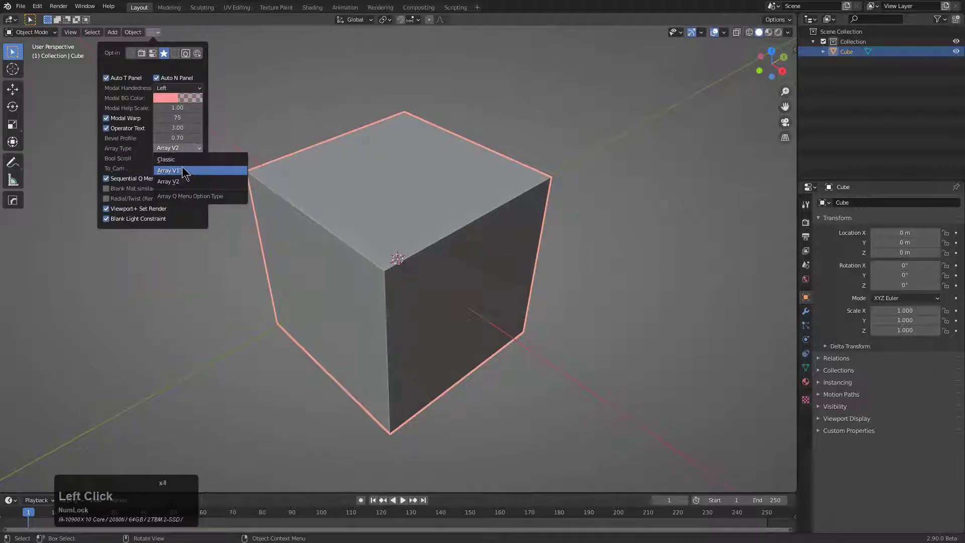
click(183, 171)
Step: Try the HardOps Array V1 on the cube in radial mode with seven copies and in twist mode with eight
scroll(405, 252, down, 2)
key(q)
click(384, 285)
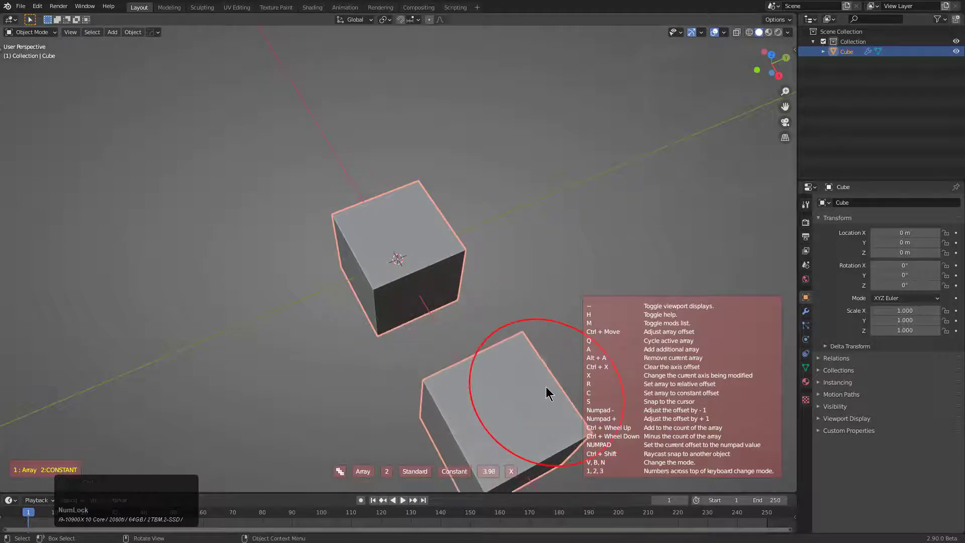
key(v)
ctrl+scroll(587, 173, up, 5)
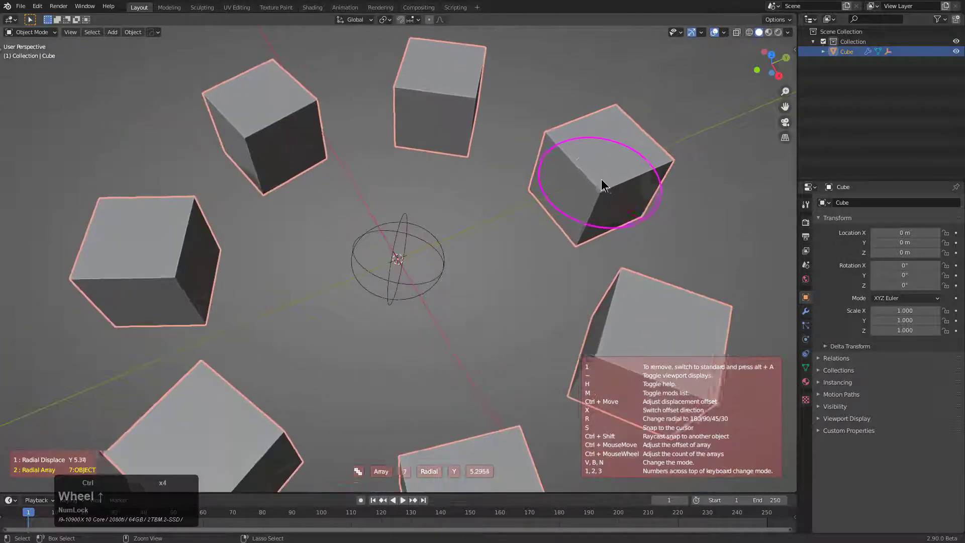
key(3)
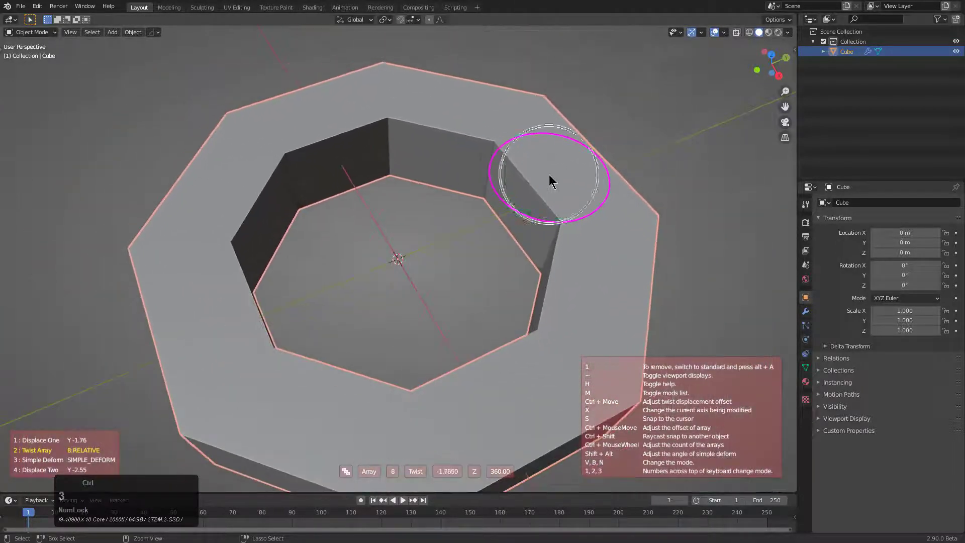
right_click(384, 241)
scroll(368, 252, up, 2)
middle_drag(369, 252, 411, 262)
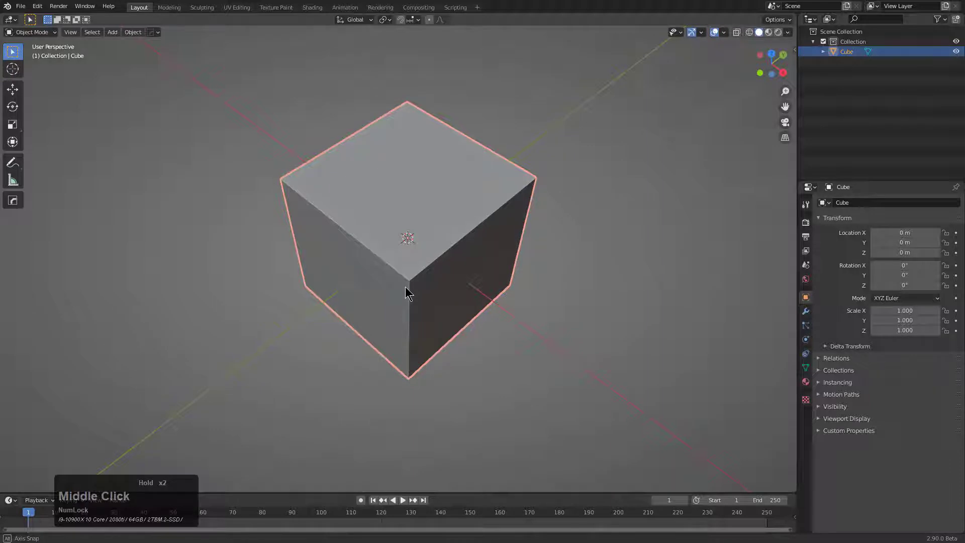
Step: Set the HardOps array type back to Array V2 in the HardOps options
middle_drag(406, 287, 404, 287)
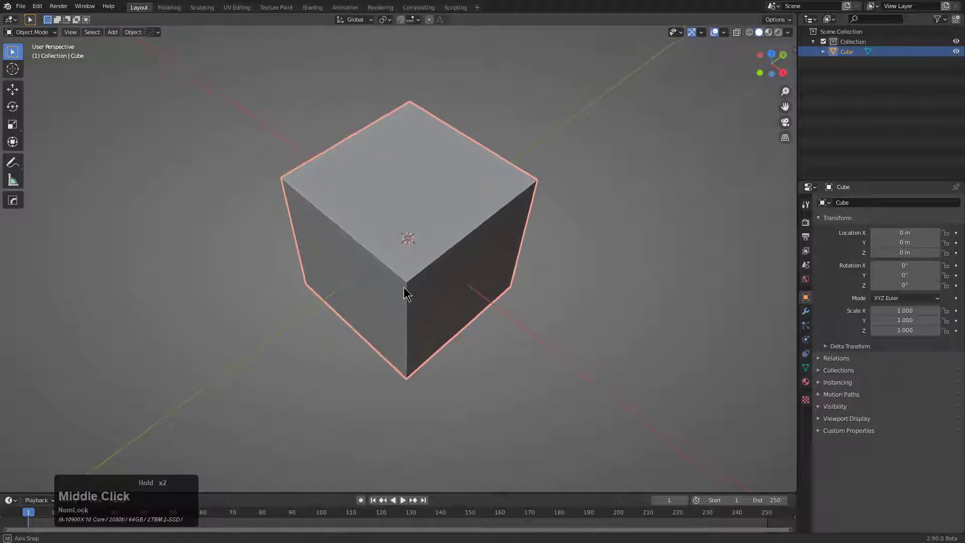
click(157, 32)
click(174, 149)
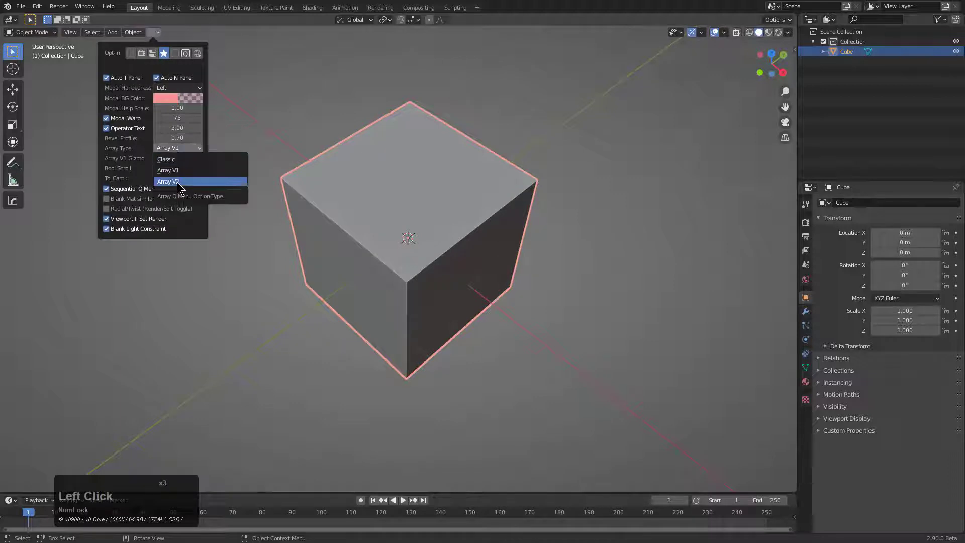
click(179, 183)
scroll(402, 255, up, 1)
middle_drag(407, 257, 412, 258)
Step: Examine the modifier section of the HardOps Modifier Helper and the modifiers offered under Add Modifier
key(q)
mouse_move(401, 318)
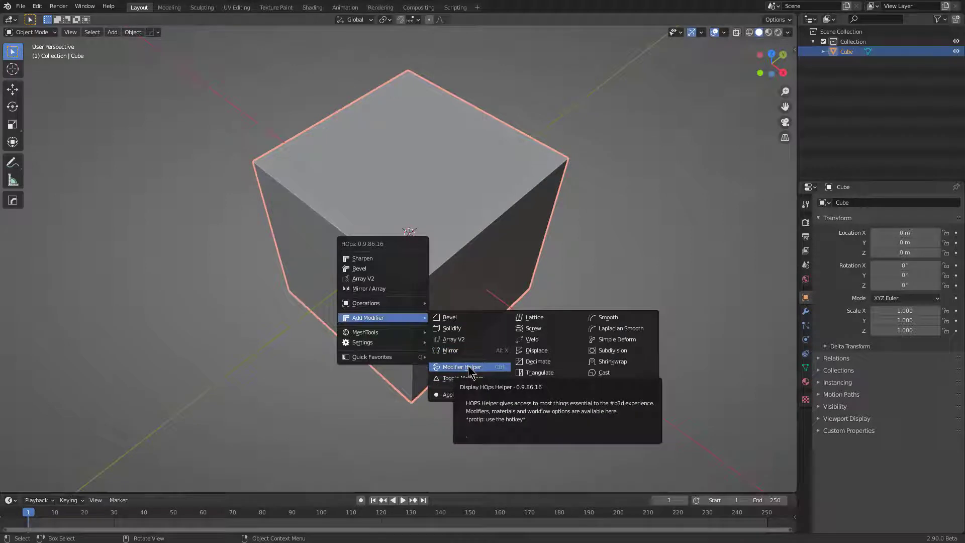
click(463, 368)
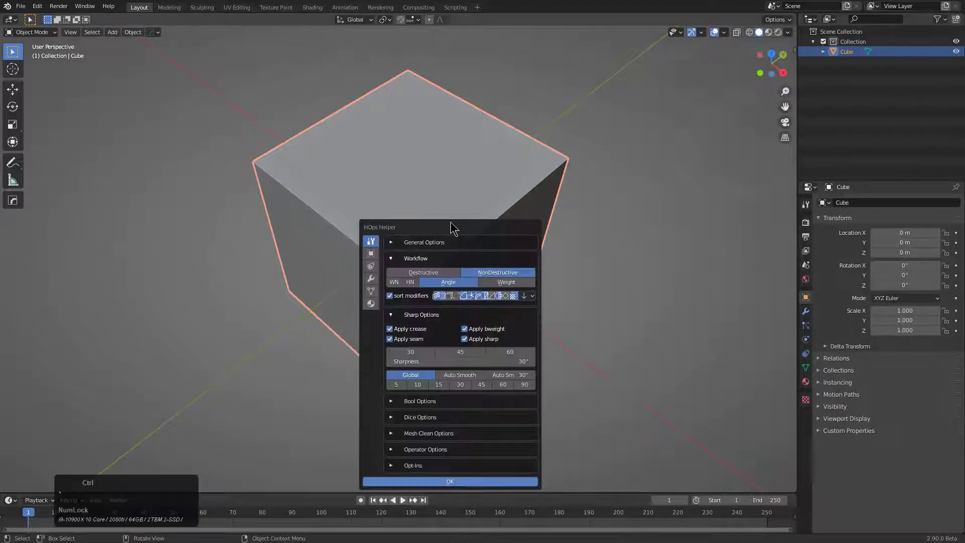
key(q)
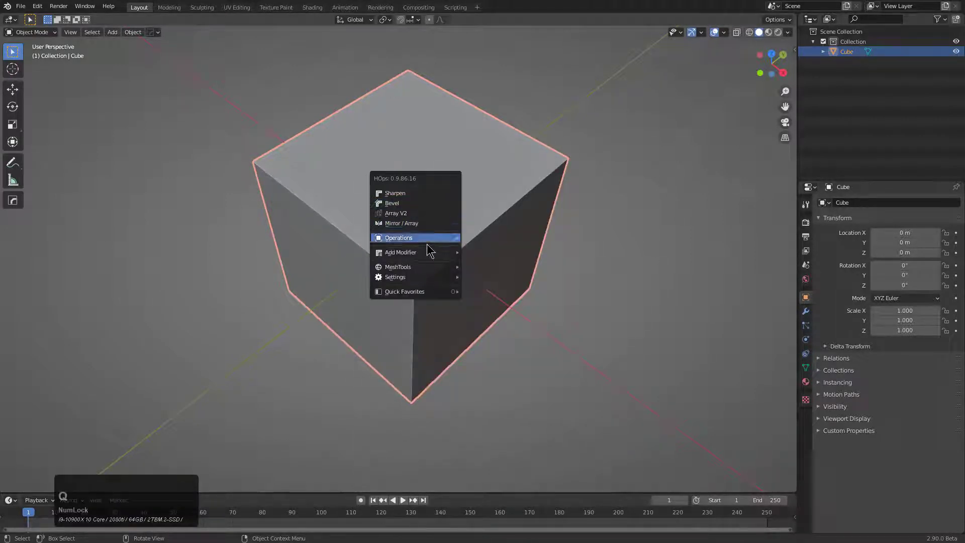
mouse_move(421, 252)
click(508, 300)
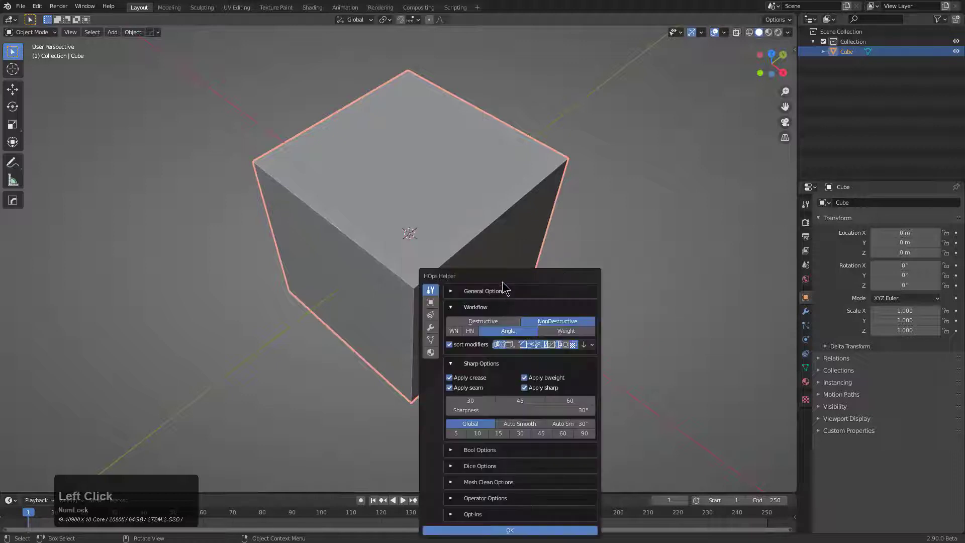
click(509, 204)
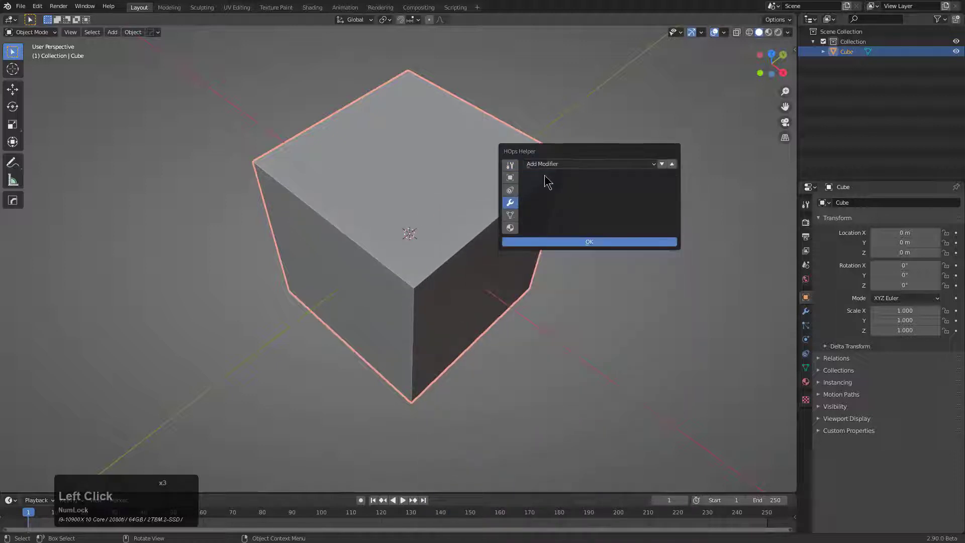
key(q)
mouse_move(524, 192)
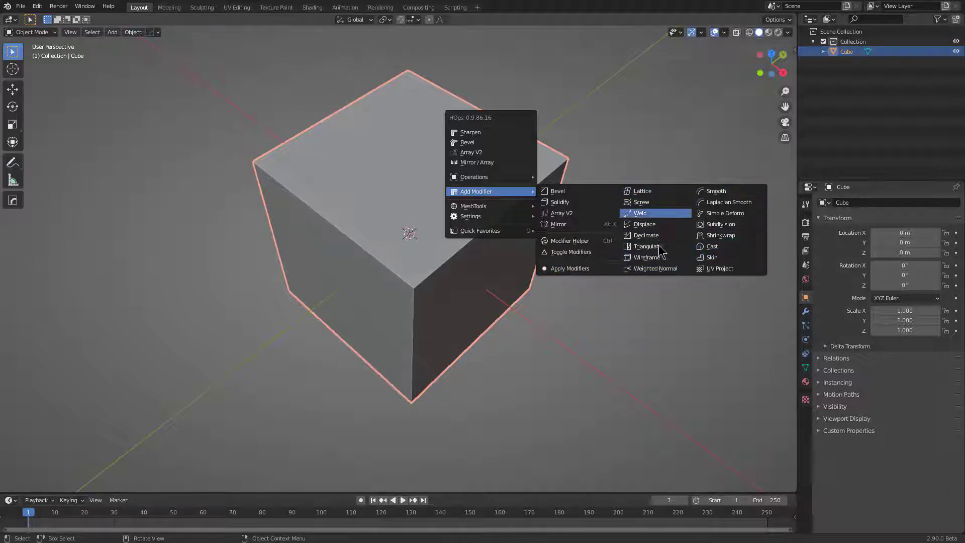
Step: Put the default cube into edit mode
middle_drag(392, 194, 427, 221)
scroll(425, 226, down, 3)
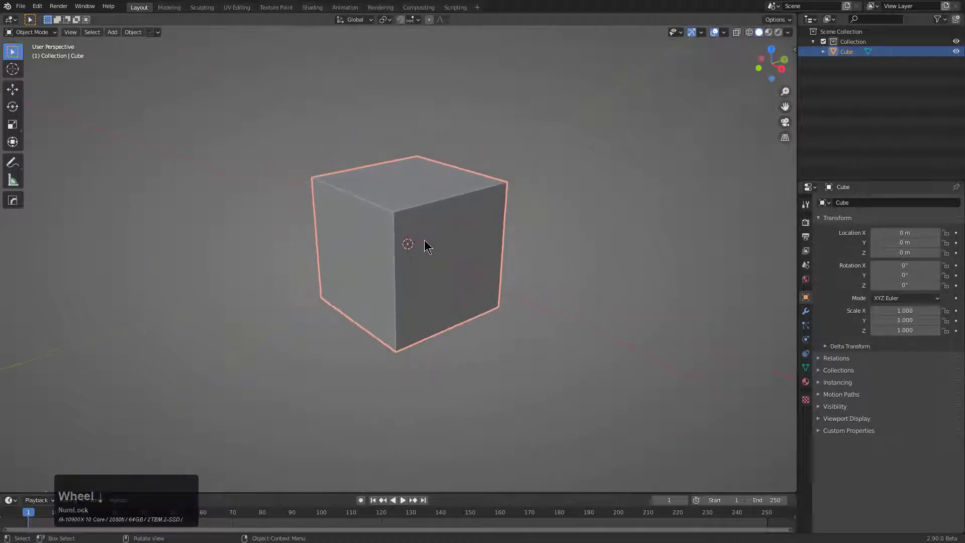
key(Tab)
key(s)
key(z)
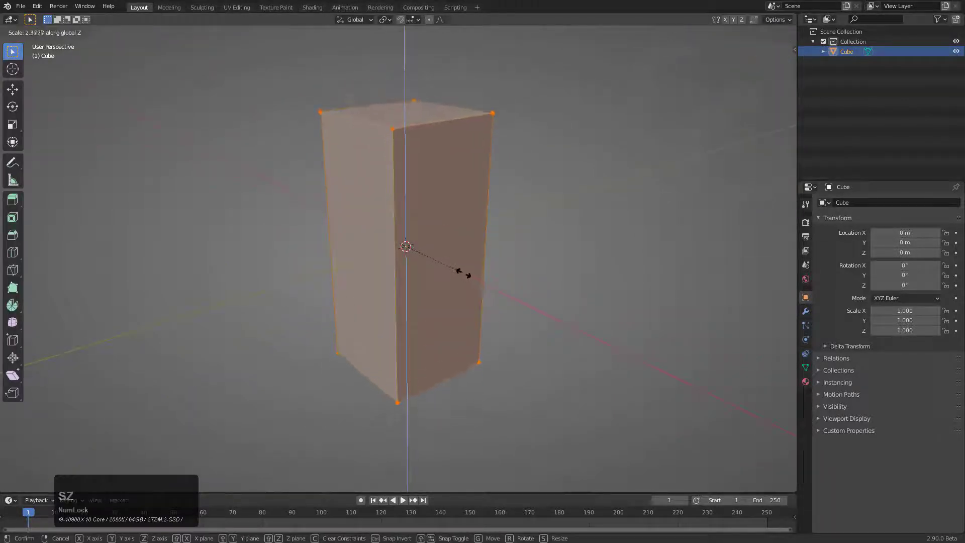
right_click(456, 263)
Step: Scale the cube's mesh by a factor of 2 along X
key(s)
key(x)
key(KP_2)
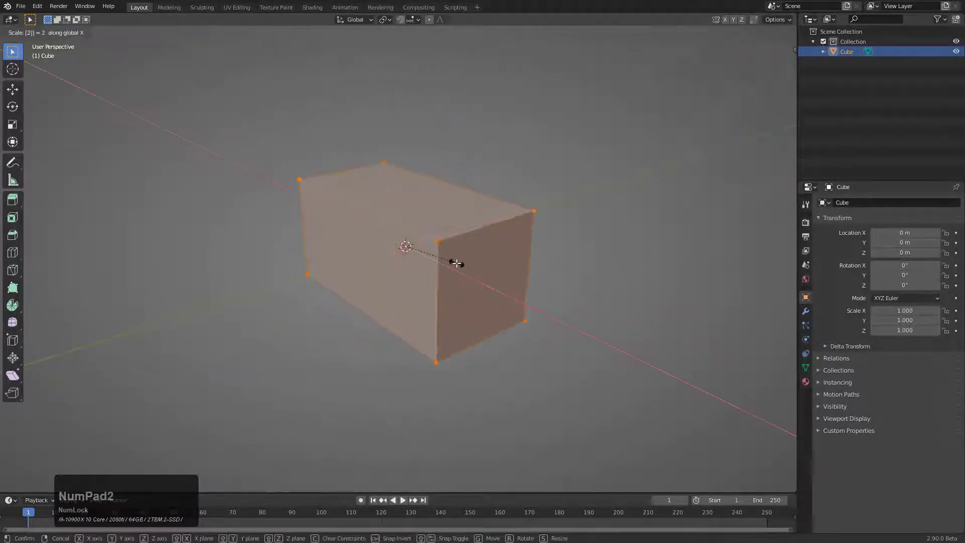
key(KP_Enter)
Step: Rotate the elongated block's mesh 45° clockwise in the orthographic top view
key(KP_7)
key(KP_5)
text(r)
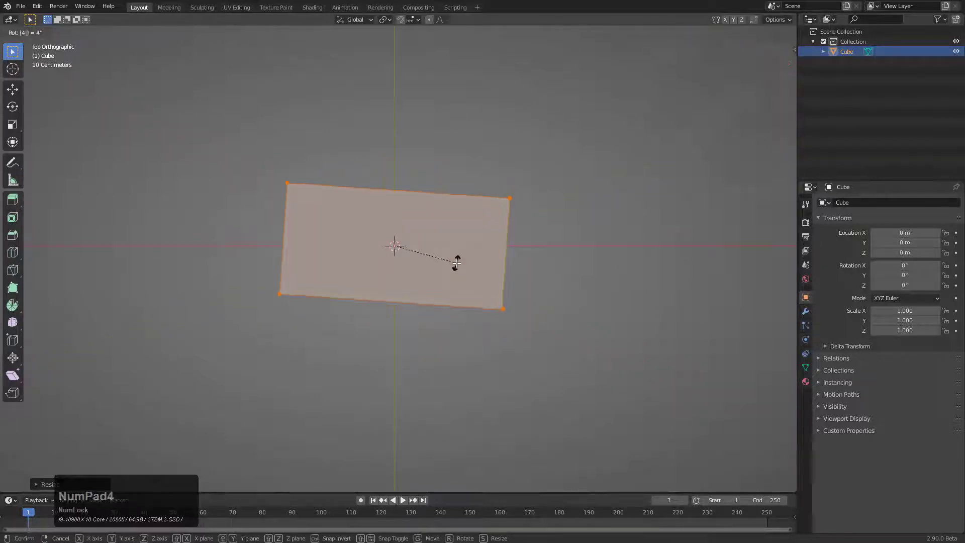
text(-45)
key(KP_Enter)
Step: Bevel the two vertical edges at one end of the block with many segments to form a fully rounded end
scroll(453, 271, up, 2)
middle_drag(446, 321, 564, 277)
key(2)
click(328, 342)
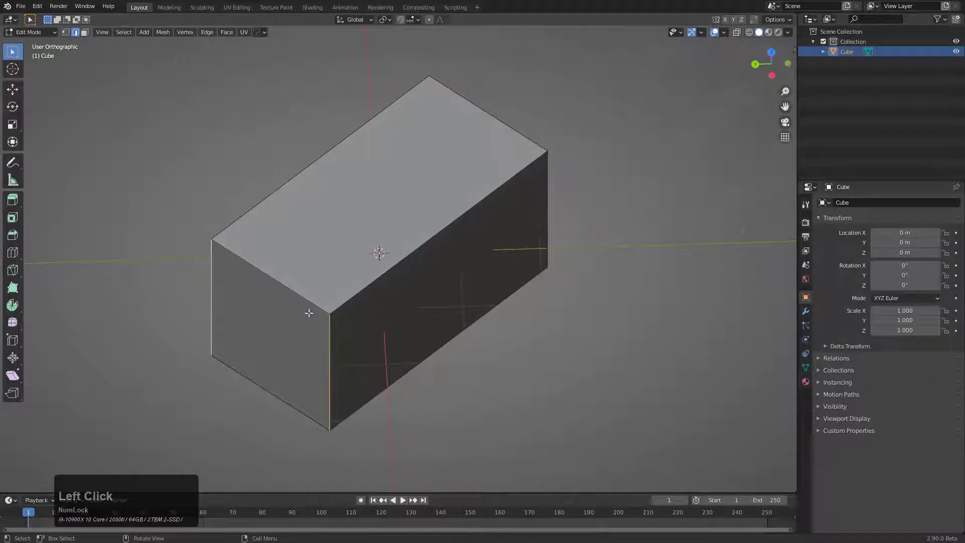
key(ctrl+b)
key(c)
scroll(422, 309, up, 7)
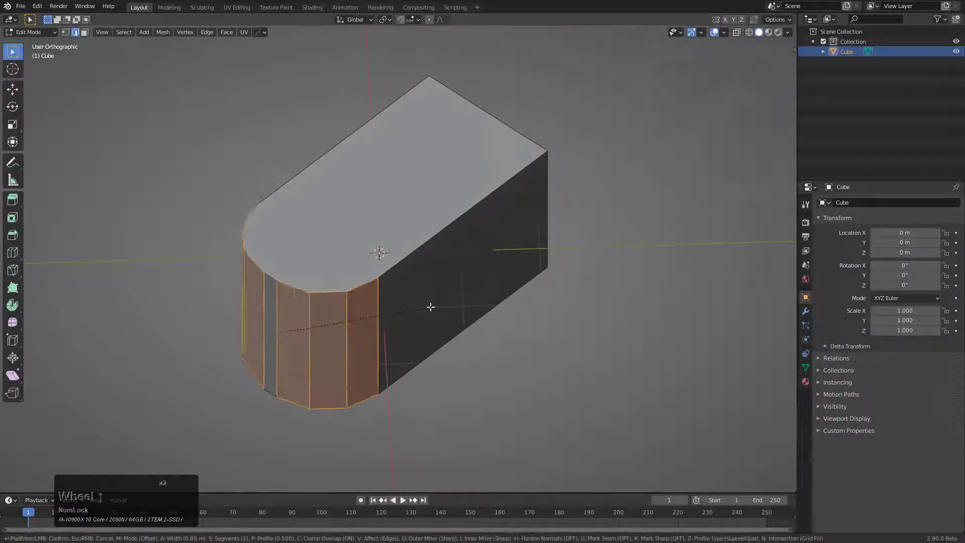
click(522, 294)
Step: Dissolve the vertical edge at the middle of the rounded end and return to object mode
scroll(374, 305, up, 3)
click(336, 319)
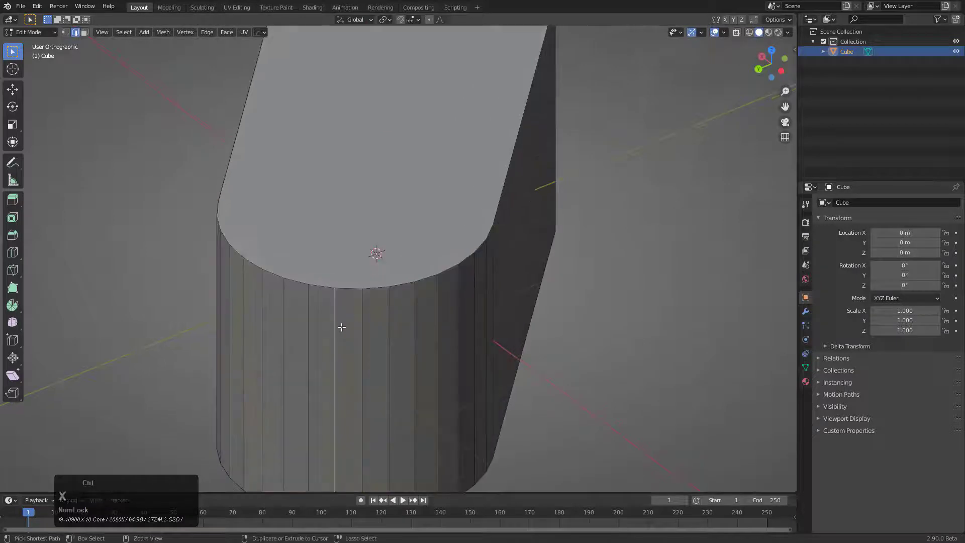
scroll(452, 276, down, 3)
key(Tab)
Step: Mirror the rounded block across X with the HardOps mirror in top view to form a heart
middle_drag(452, 276, 391, 325)
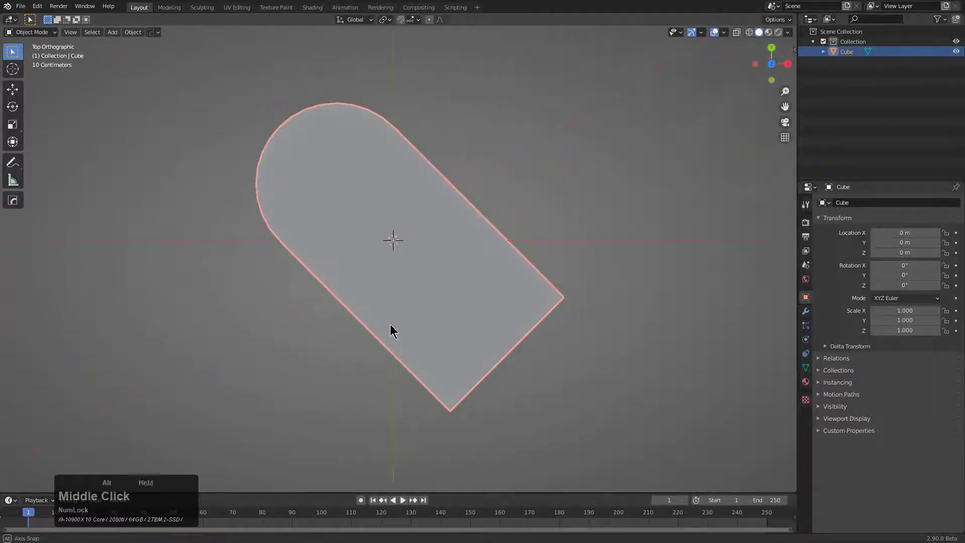
key(alt+x)
click(310, 242)
scroll(371, 244, down, 1)
scroll(432, 211, up, 1)
shift+middle_drag(434, 196, 432, 228)
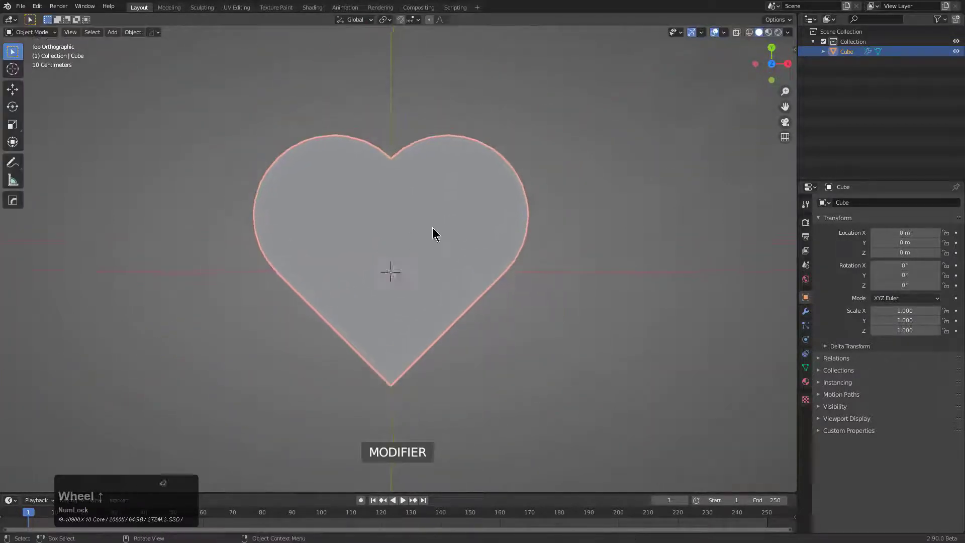
Step: Apply HardOps Sharpen to the heart-shaped block
key(q)
click(412, 153)
middle_drag(412, 154, 369, 262)
scroll(459, 271, up, 1)
scroll(446, 286, down, 3)
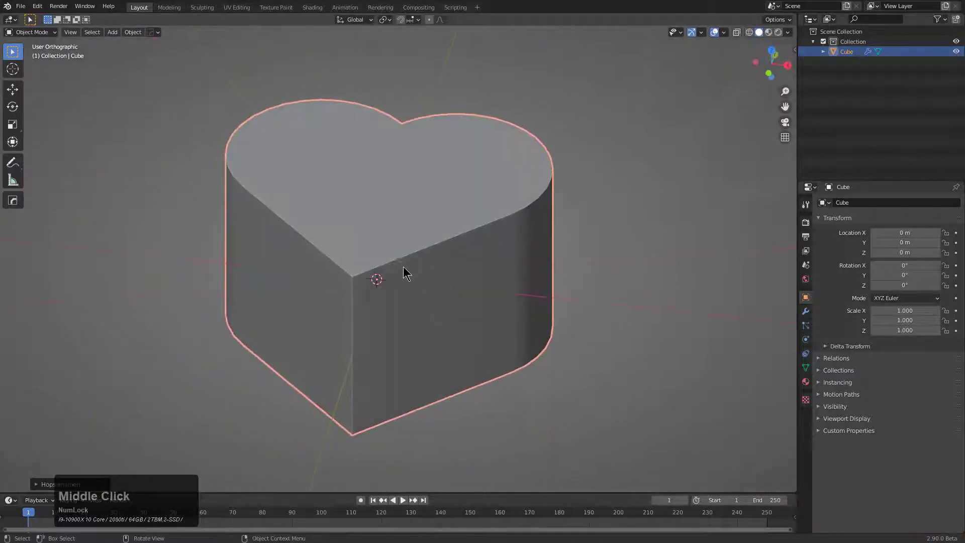
Step: Add a Lattice modifier to the heart through the HardOps modifier list
key(q)
mouse_move(387, 327)
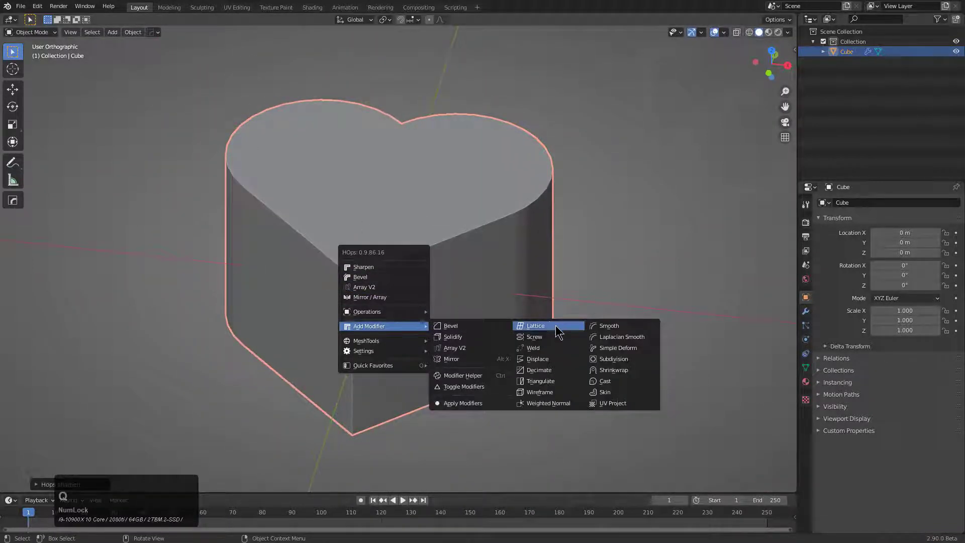
click(557, 328)
scroll(422, 308, down, 2)
mouse_move(422, 308)
middle_down()
mouse_move(422, 356)
mouse_move(432, 316)
middle_up()
middle_drag(491, 258, 508, 276)
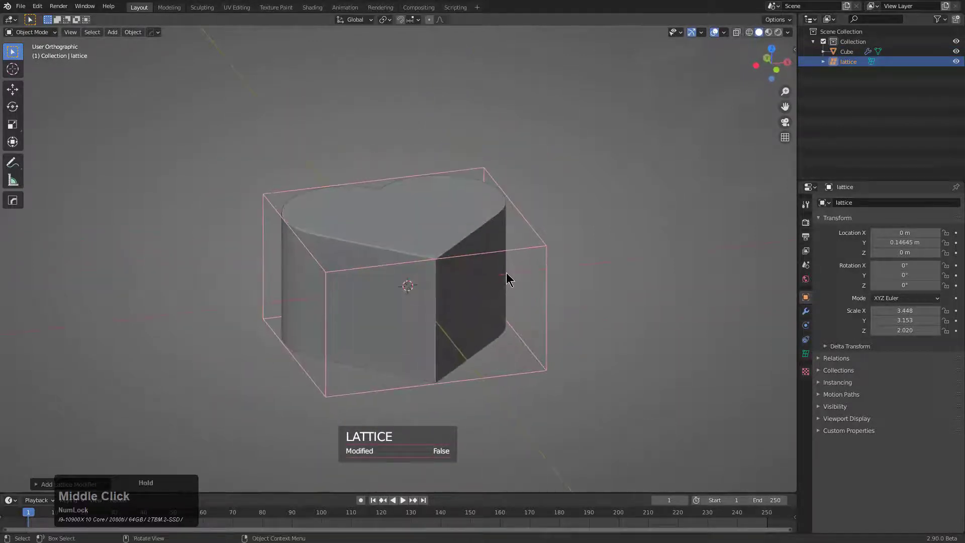
Step: Try a Z resolution of 16 on the lattice in front view, and reset it with Simplify
key(q)
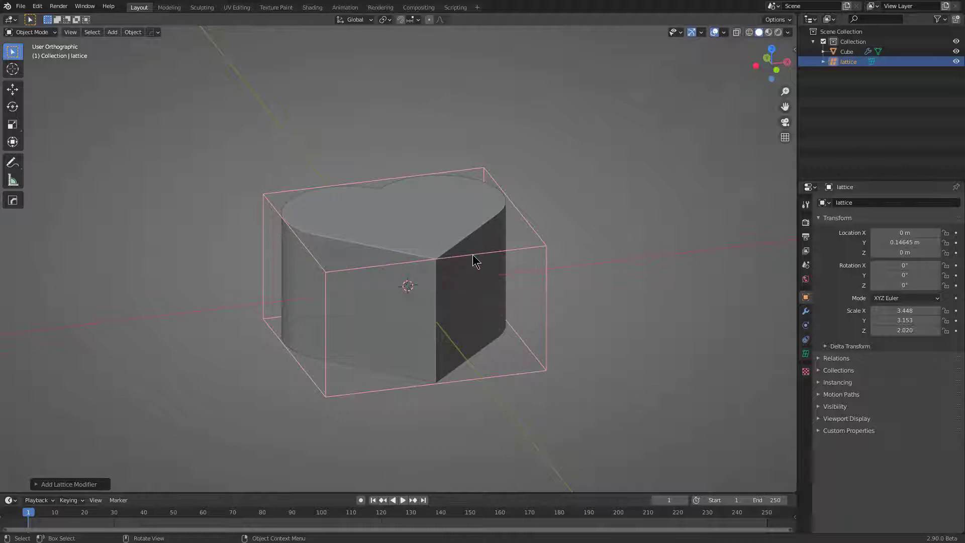
middle_drag(476, 261, 453, 235)
key(KP_1)
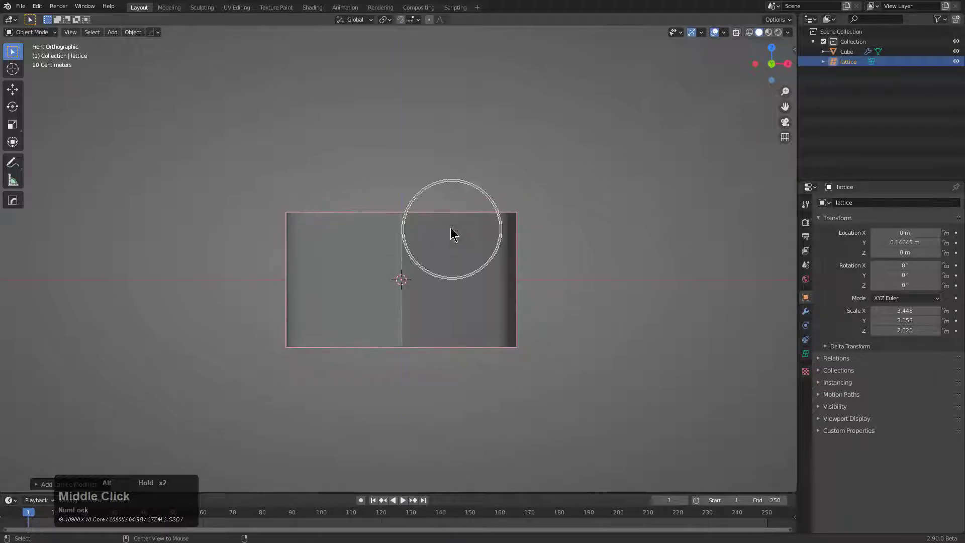
key(Tab)
key(Tab)
key(q)
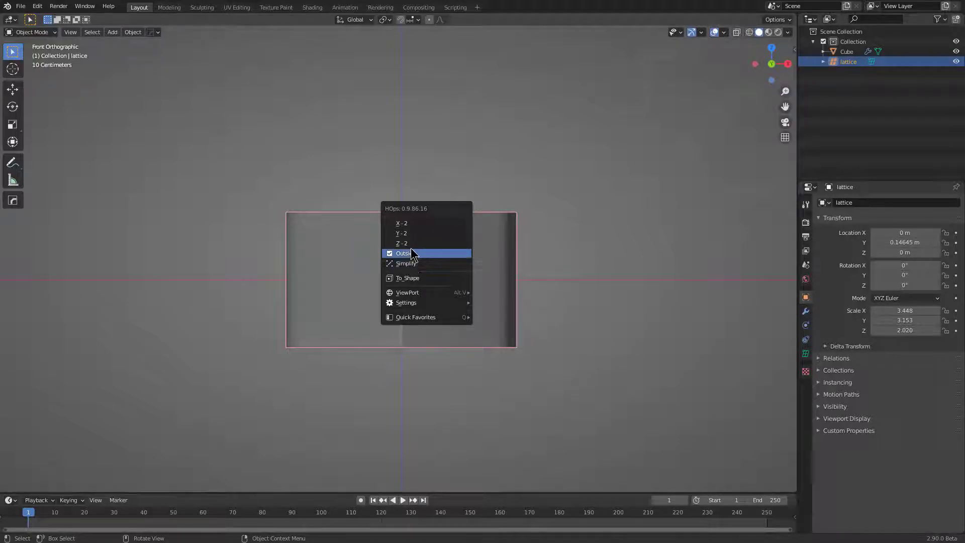
click(436, 235)
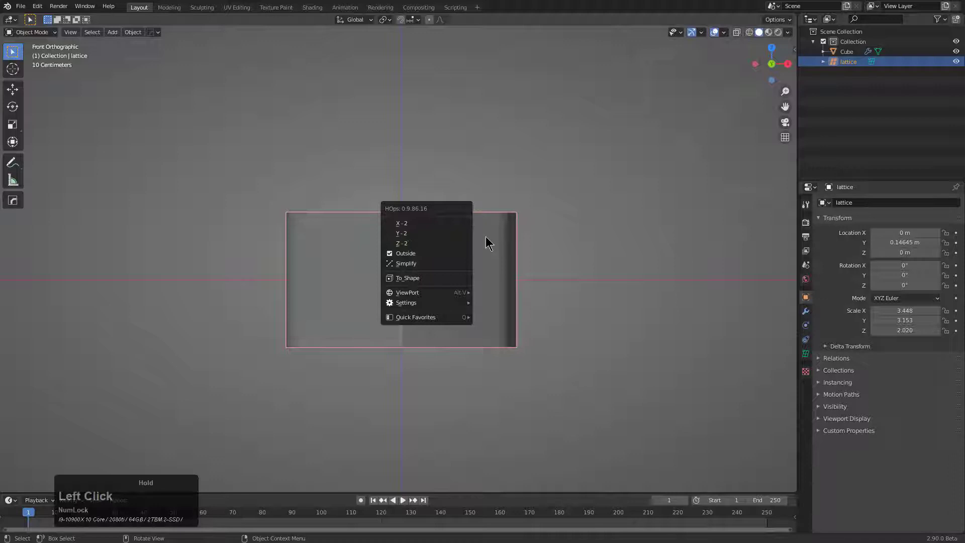
click(417, 243)
click(559, 250)
key(q)
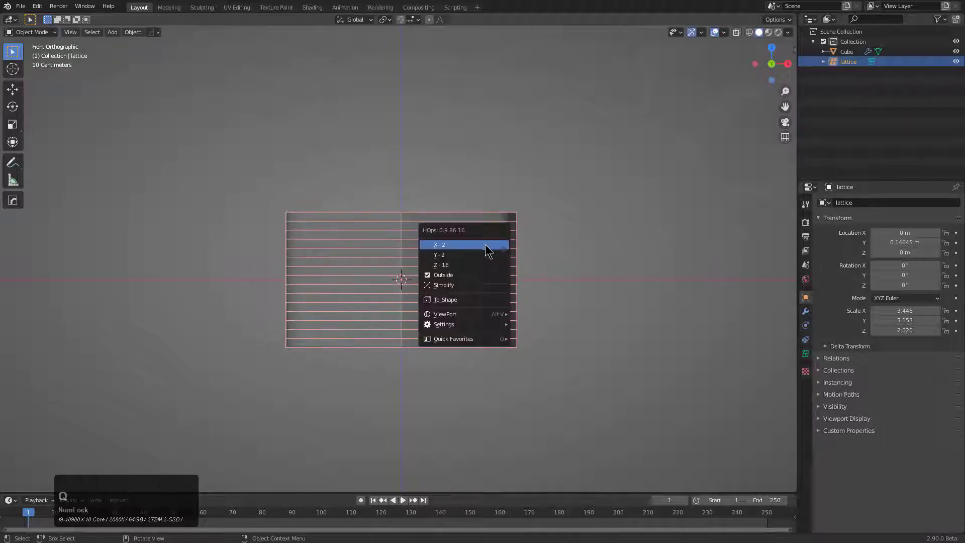
click(449, 286)
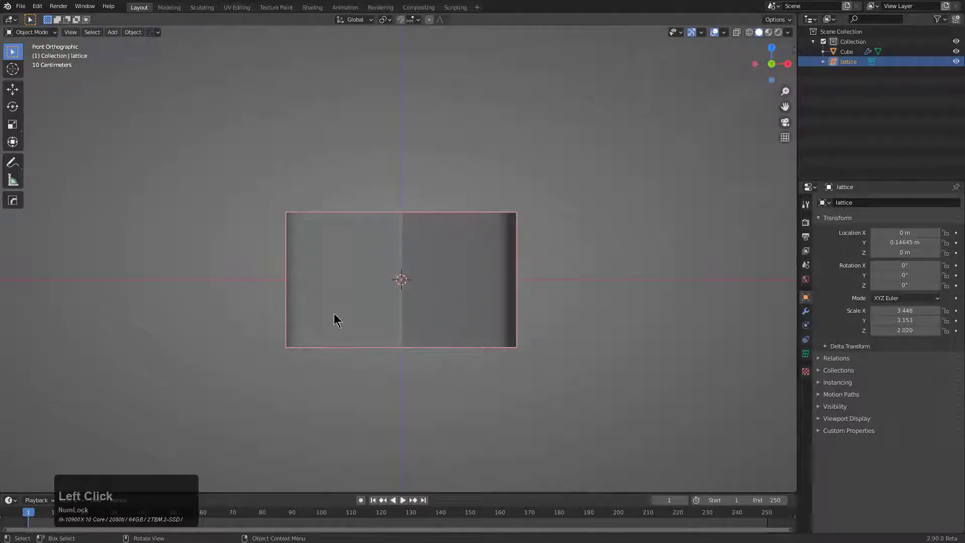
Step: Try To_Shape on the lattice and delete the generated object
key(q)
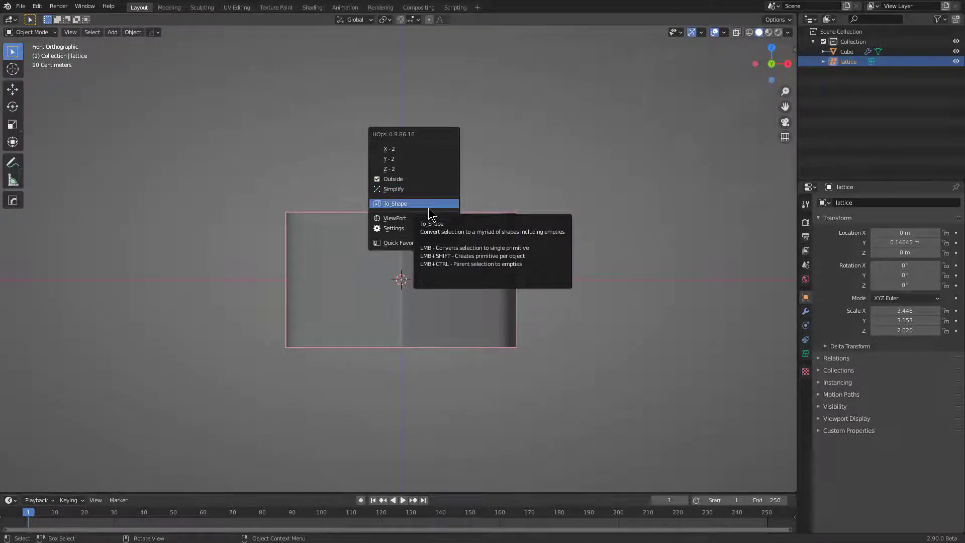
click(430, 213)
middle_drag(427, 237, 485, 276)
key(x)
click(473, 274)
Step: Scale all the lattice's points along Z in two passes to stretch the heart into a tall column
click(510, 262)
key(Tab)
key(s)
key(z)
click(573, 308)
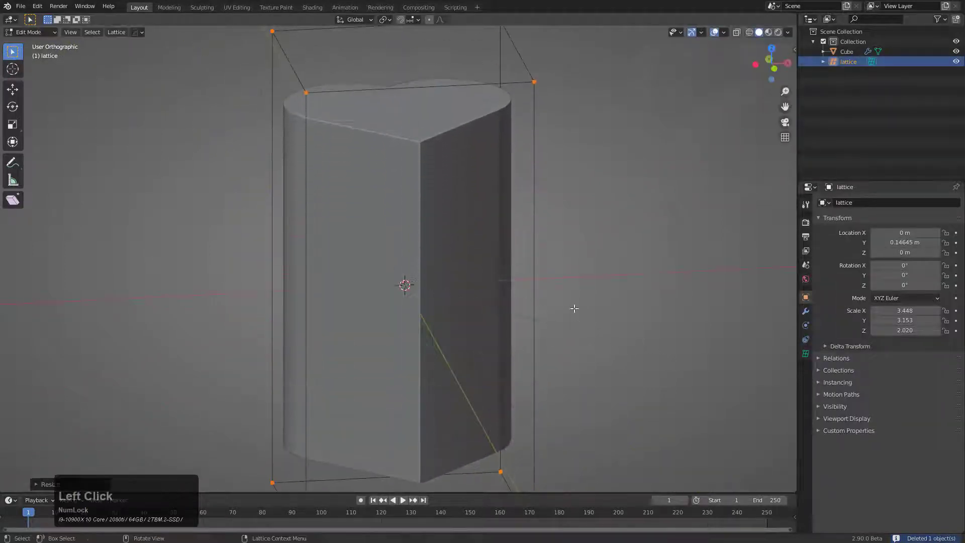
scroll(573, 308, down, 3)
key(s)
key(z)
click(512, 295)
scroll(433, 269, down, 3)
key(Tab)
middle_drag(431, 267, 429, 272)
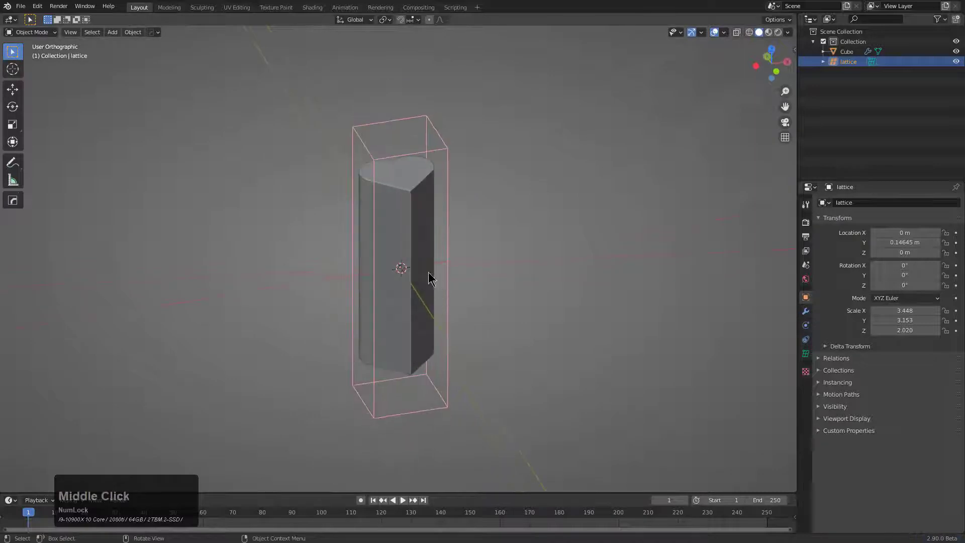
Step: Set the Z resolution of the lattice around the heart column to 6
click(432, 265)
scroll(437, 264, up, 3)
scroll(442, 262, down, 1)
key(q)
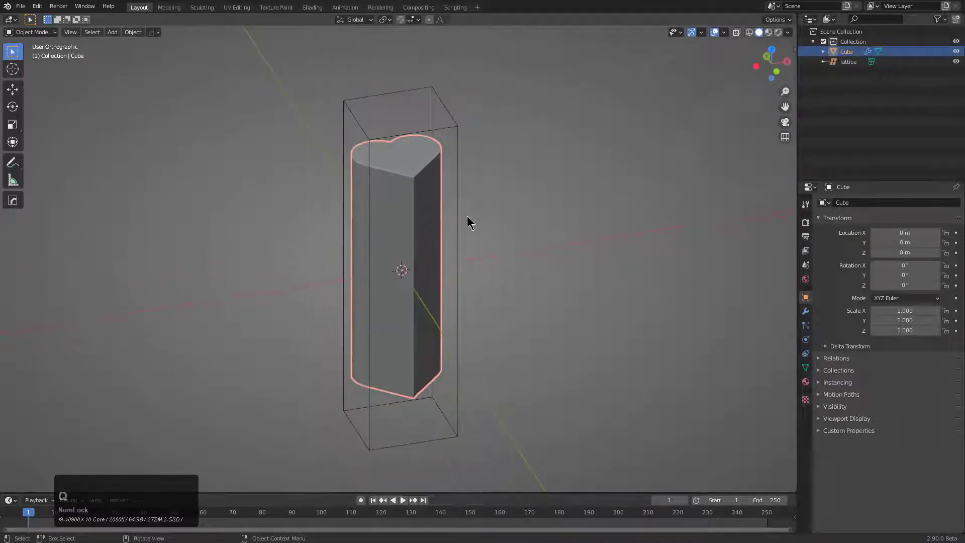
click(457, 200)
key(q)
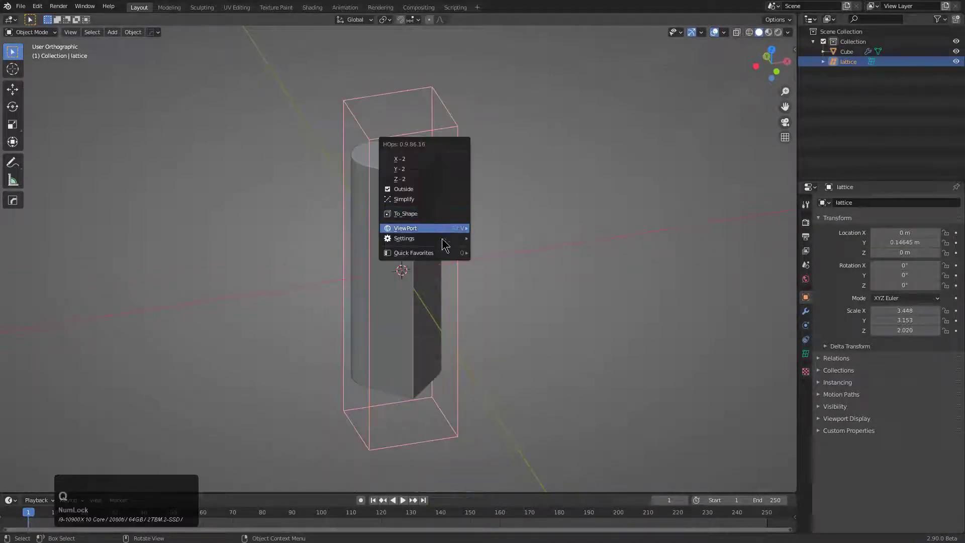
click(441, 180)
Step: In front view, move the two middle rows of lattice points well out along negative X
key(Tab)
middle_drag(478, 243, 450, 217)
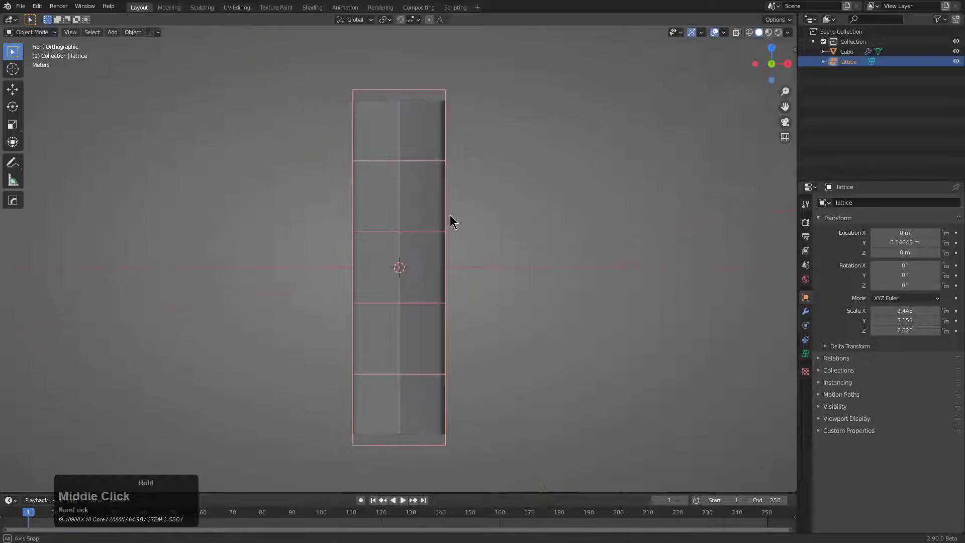
drag(490, 210, 322, 325)
key(g)
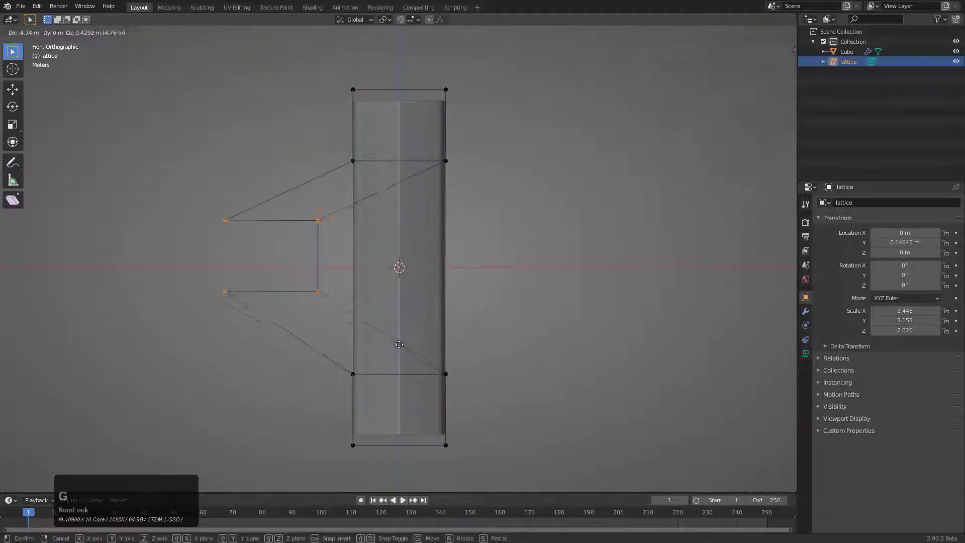
click(377, 349)
middle_drag(454, 198, 416, 273)
key(Tab)
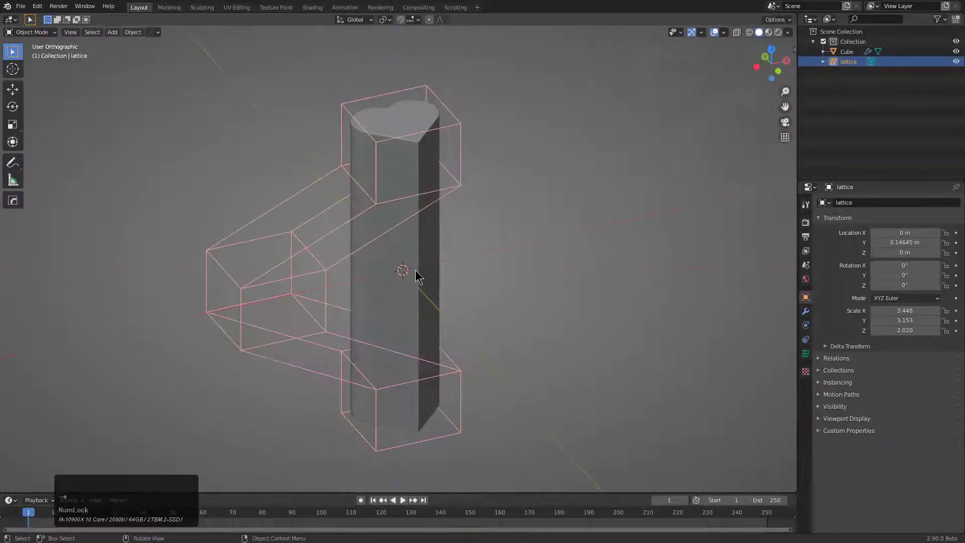
Step: Select the heart column and examine its modifier stack in HOps Helper
click(434, 168)
scroll(435, 168, up, 2)
key(grave)
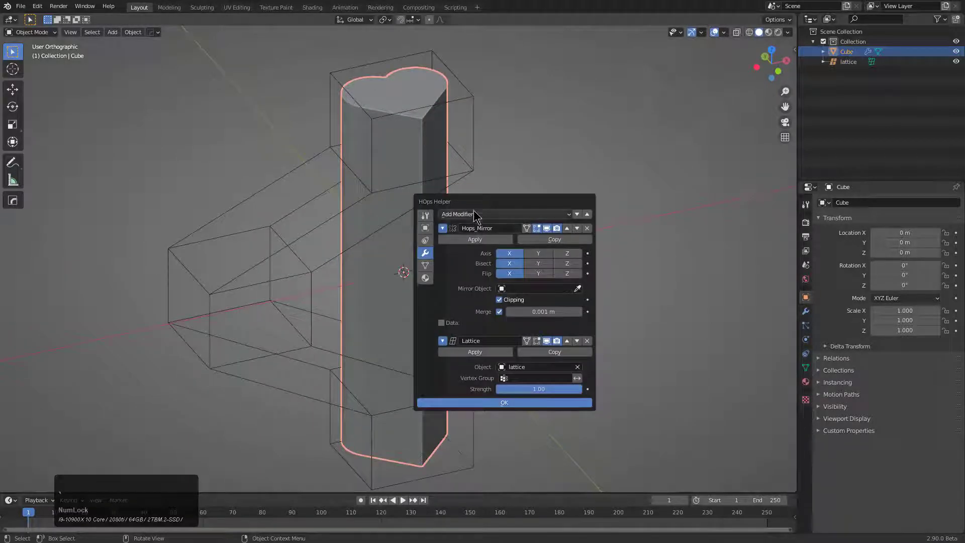
key(q)
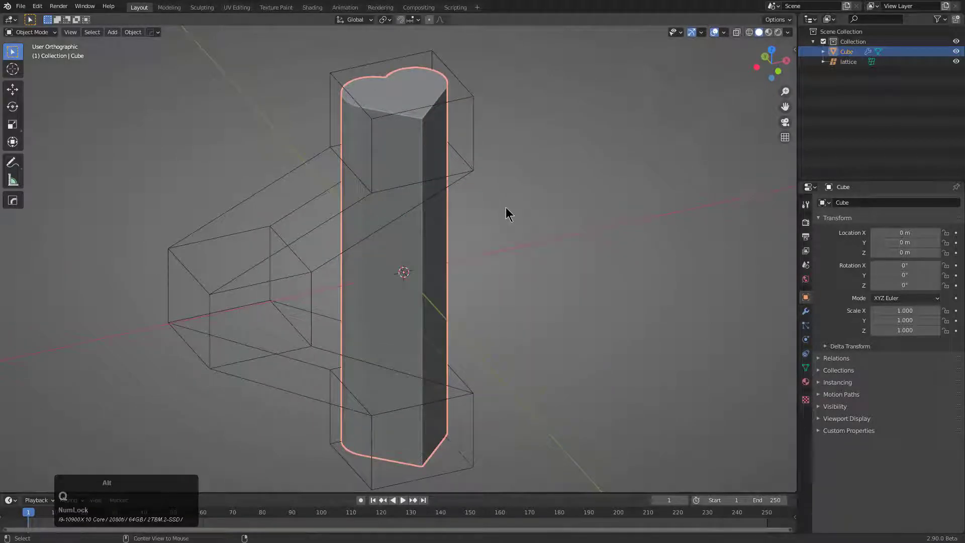
Step: Turn on the wireframe overlay and examine the column's side topology
middle_drag(517, 200, 508, 217)
key(v)
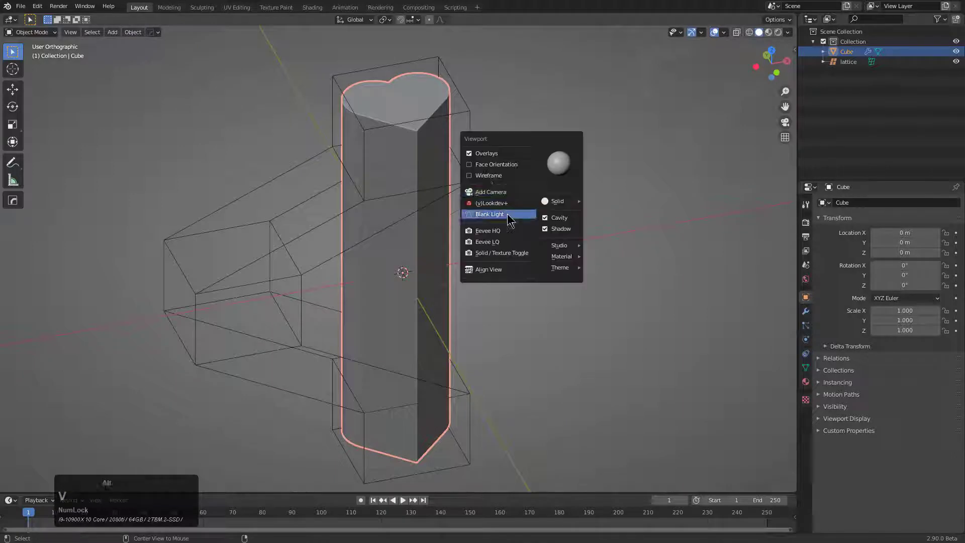
click(490, 175)
middle_drag(491, 179, 458, 190)
scroll(420, 245, up, 1)
middle_drag(419, 244, 438, 250)
scroll(410, 216, down, 3)
scroll(433, 237, up, 2)
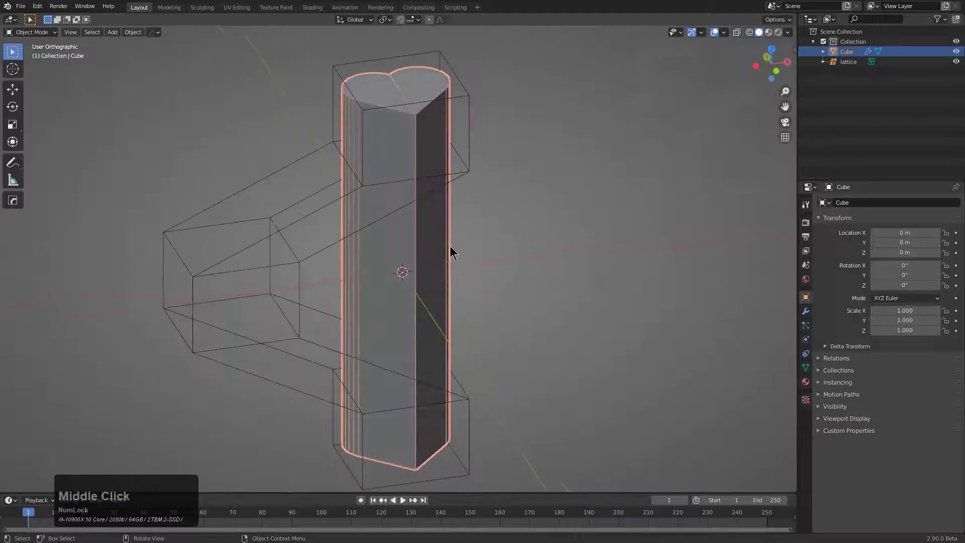
Step: Use Modifier Scroll to apply only the column's Mirror modifier, leaving the Lattice modifier live
key(q)
mouse_move(443, 291)
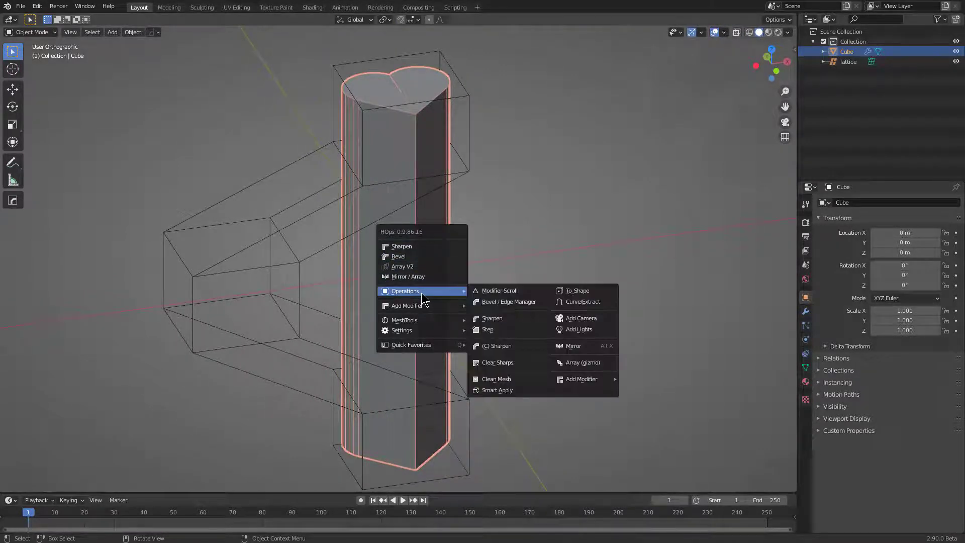
click(484, 291)
scroll(485, 293, up, 1)
scroll(485, 292, up, 1)
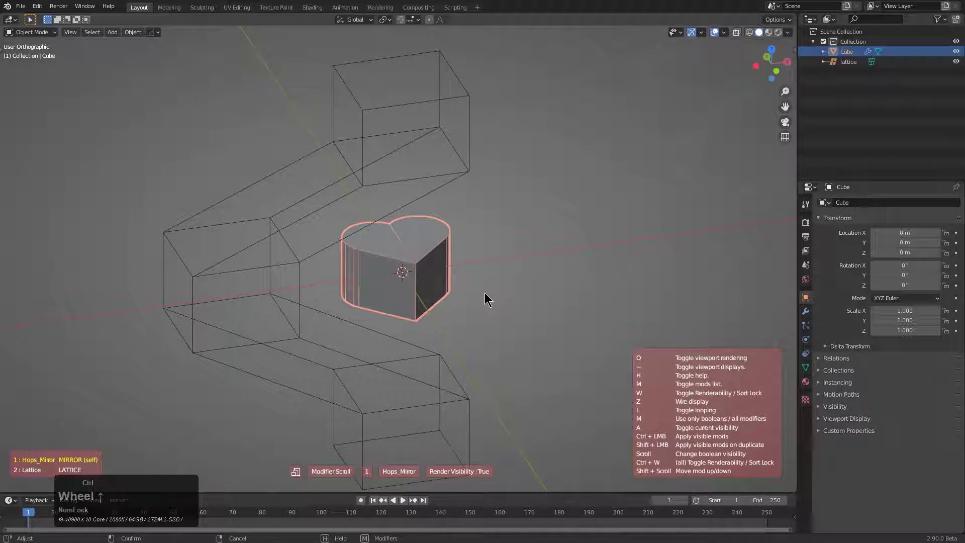
ctrl+click(485, 292)
Step: Dice the heart column along Z with 23 segments using the Knife Project method
key(q)
mouse_move(475, 281)
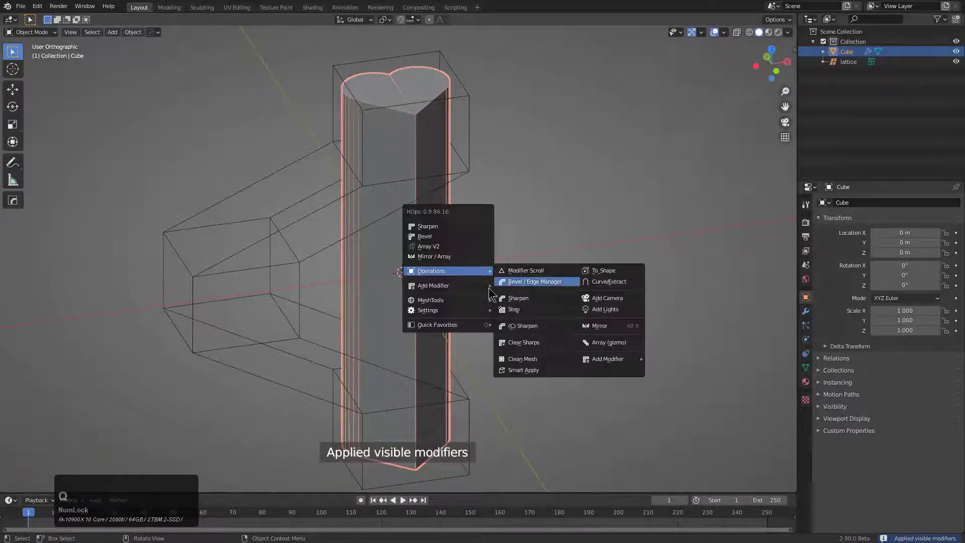
mouse_move(442, 300)
click(515, 330)
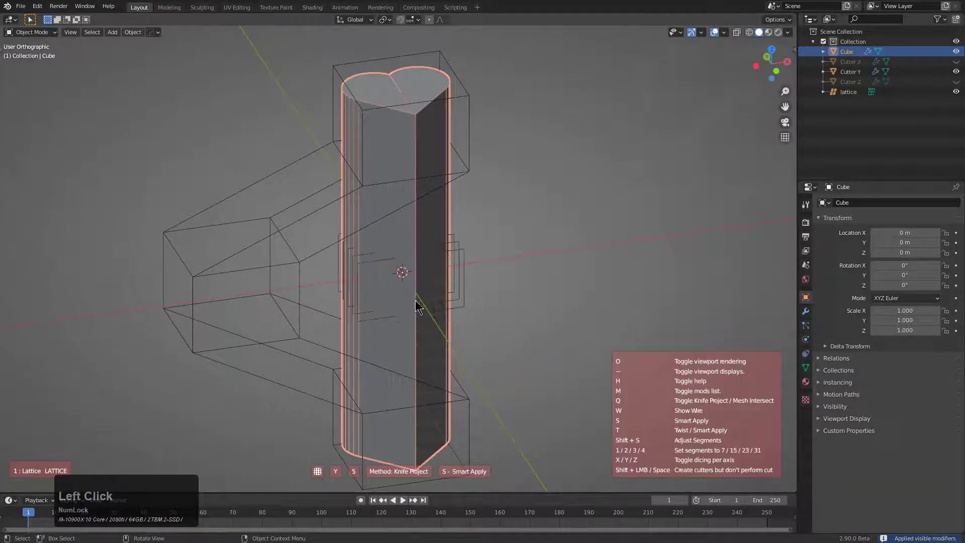
scroll(297, 284, down, 20)
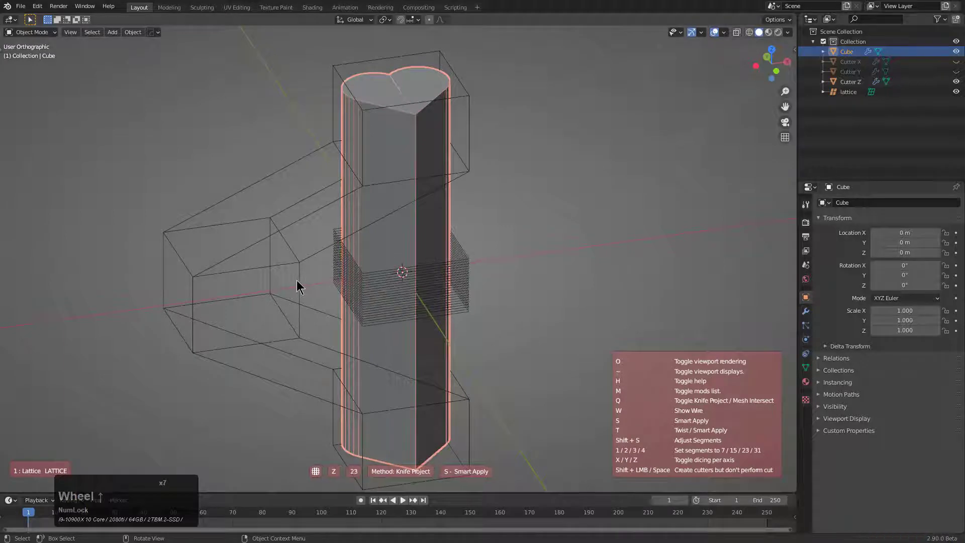
click(297, 280)
middle_drag(318, 280, 394, 162)
scroll(395, 162, down, 1)
scroll(236, 264, up, 1)
middle_drag(237, 264, 305, 270)
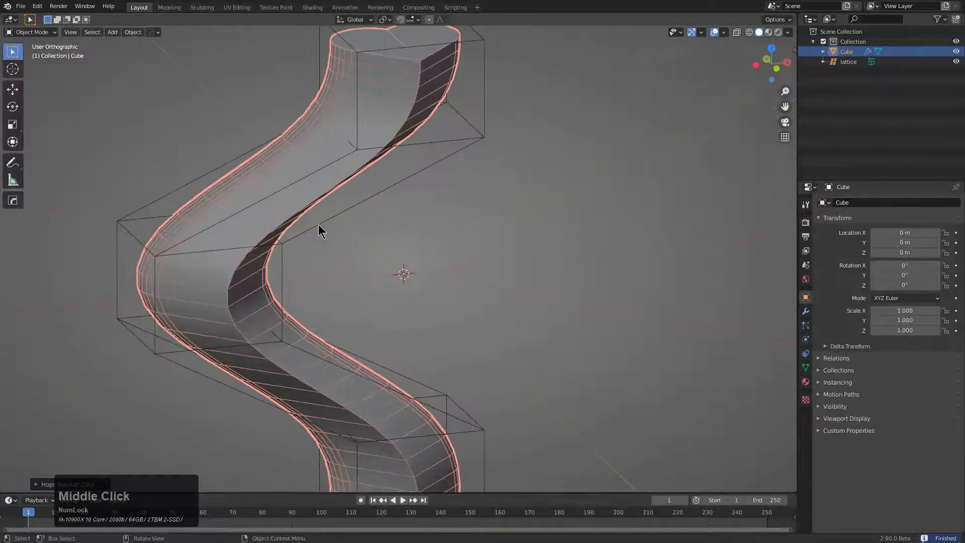
Step: Rotate and move the upper row of the lattice's displaced middle points to follow the bend
click(318, 225)
mouse_move(318, 224)
middle_down()
mouse_move(309, 237)
mouse_move(303, 229)
middle_up()
key(Tab)
key(alt+a)
drag(317, 147, 83, 243)
key(r)
click(303, 287)
key(g)
click(377, 257)
Step: Move and rotate the second lattice row from the top to shape the upper curve
scroll(475, 145, down, 2)
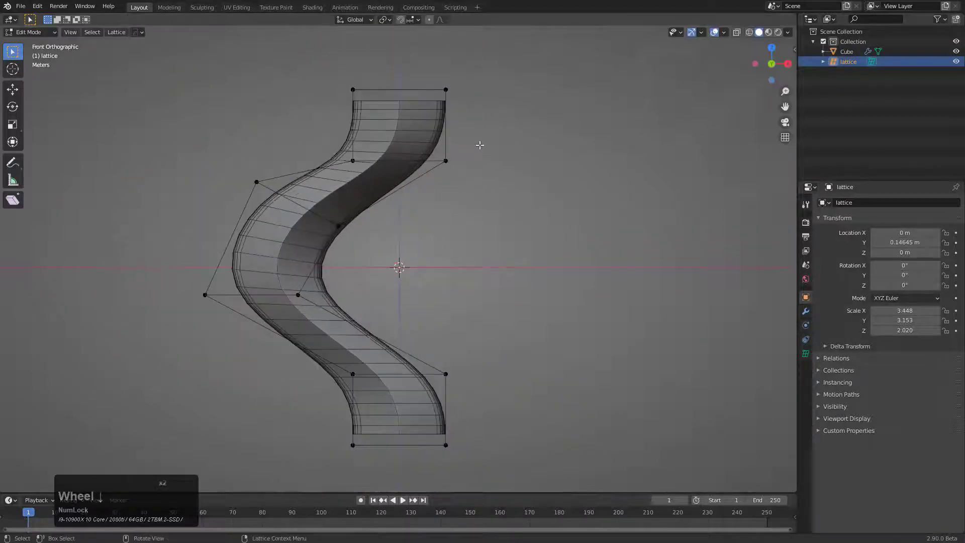
drag(482, 142, 326, 175)
key(g)
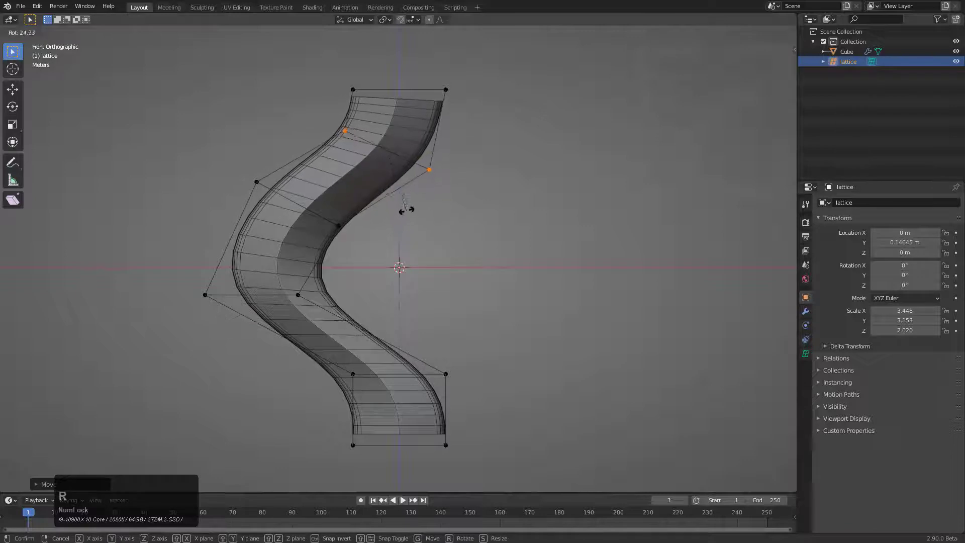
click(405, 209)
key(r)
click(476, 200)
key(g)
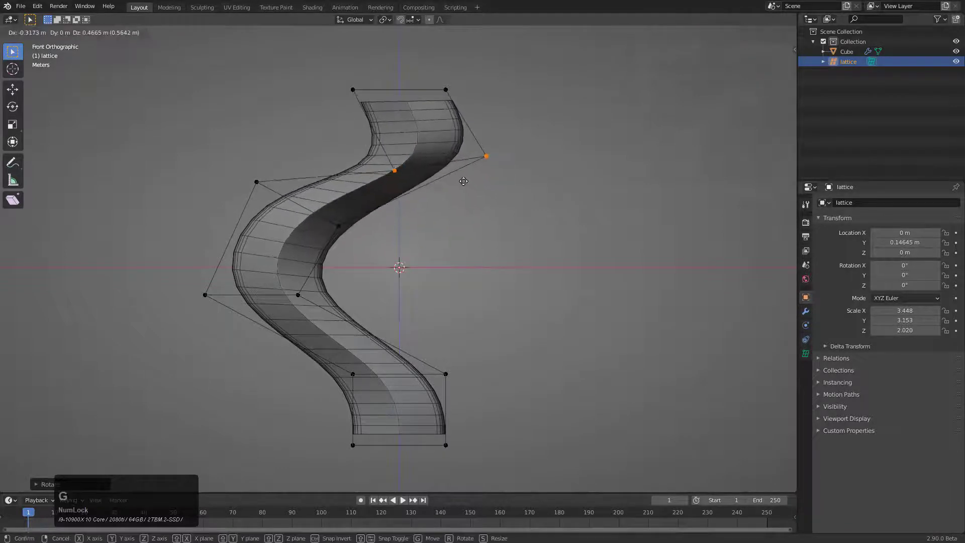
click(459, 179)
Step: Rotate the lower of the two displaced middle lattice rows and move it down slightly
key(alt+a)
drag(369, 262, 170, 346)
key(r)
click(390, 312)
key(g)
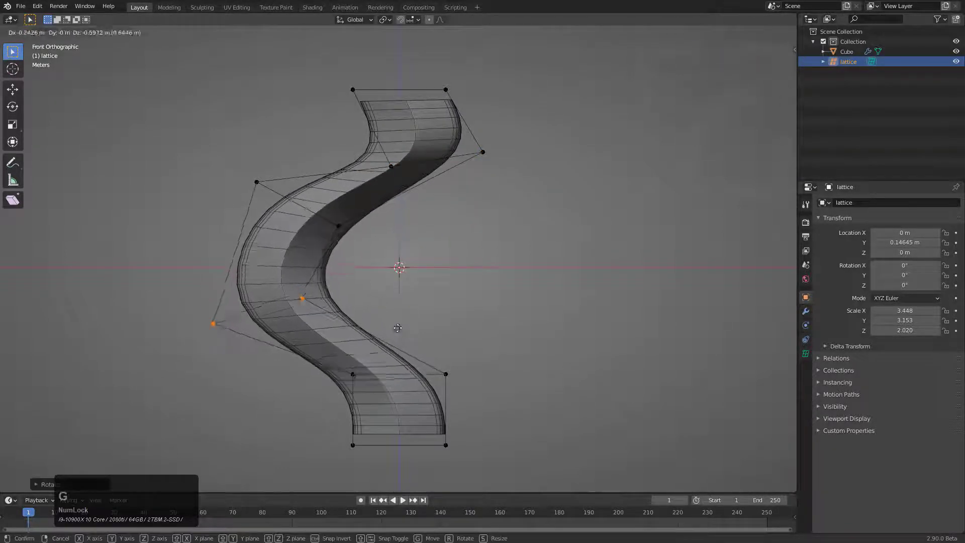
click(406, 342)
Step: Rotate the second lattice row from the bottom and move it up and outward along X
key(alt+a)
drag(519, 361, 295, 414)
key(r)
click(486, 375)
key(g)
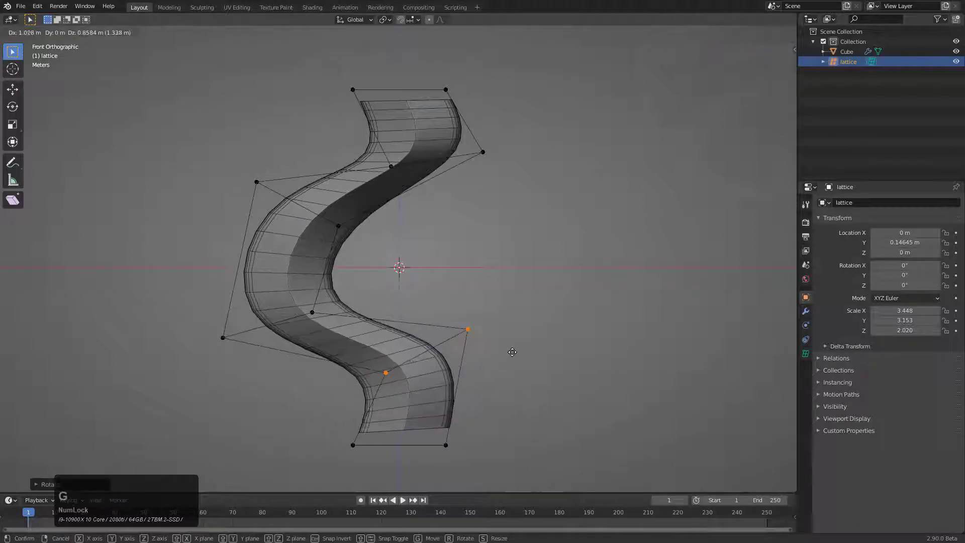
click(519, 348)
Step: Move the lower and upper lattice points on the inside of the middle bend upward to smooth it
scroll(407, 291, up, 1)
key(alt+a)
drag(268, 336, 268, 335)
key(g)
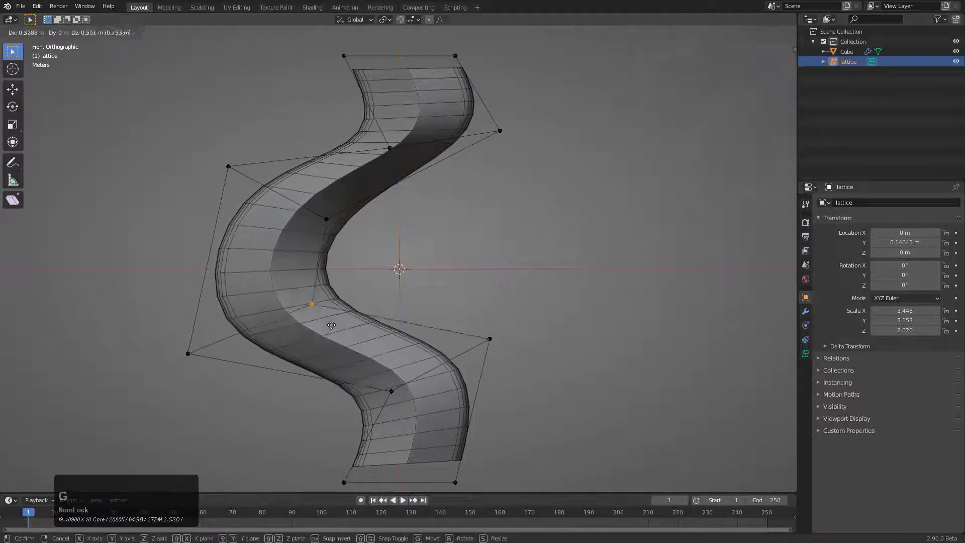
click(302, 301)
key(alt+a)
drag(300, 243, 300, 243)
key(g)
click(297, 230)
Step: Adjust the bend's upper outer lattice point and the inner point of the second row from the top
key(alt+a)
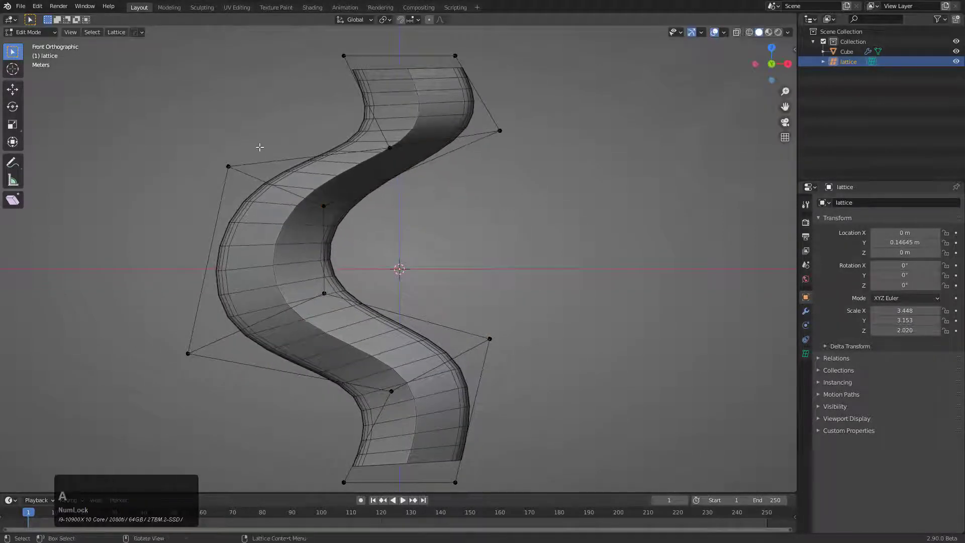
key(g)
click(219, 191)
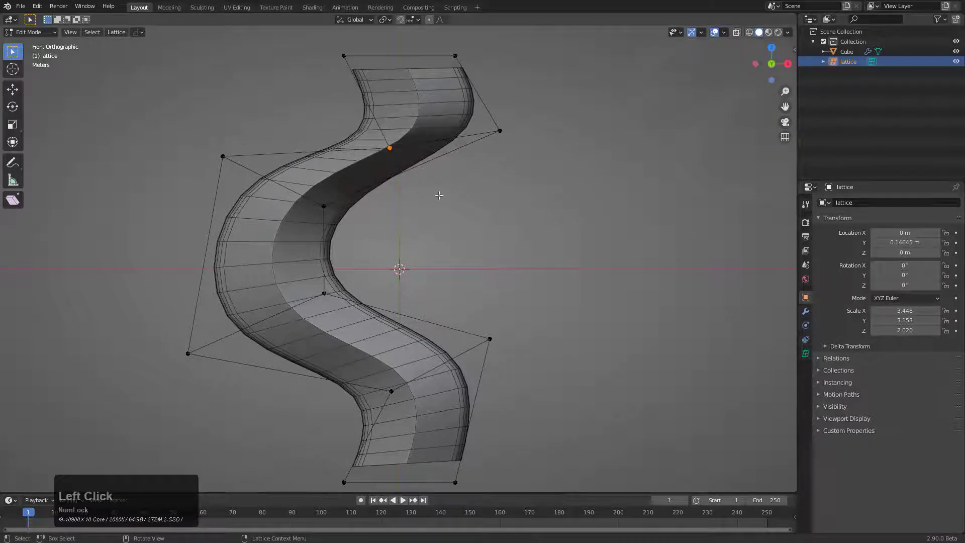
key(g)
click(413, 171)
scroll(383, 247, down, 1)
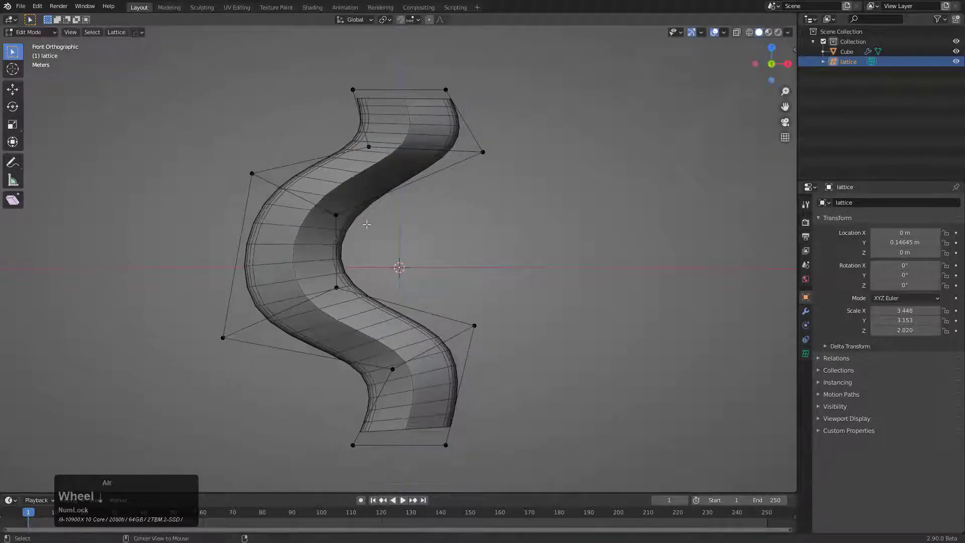
Step: Shift the bend's inner lattice points and its outer points along positive X, and return to Object Mode
drag(371, 181, 298, 319)
key(g)
click(322, 321)
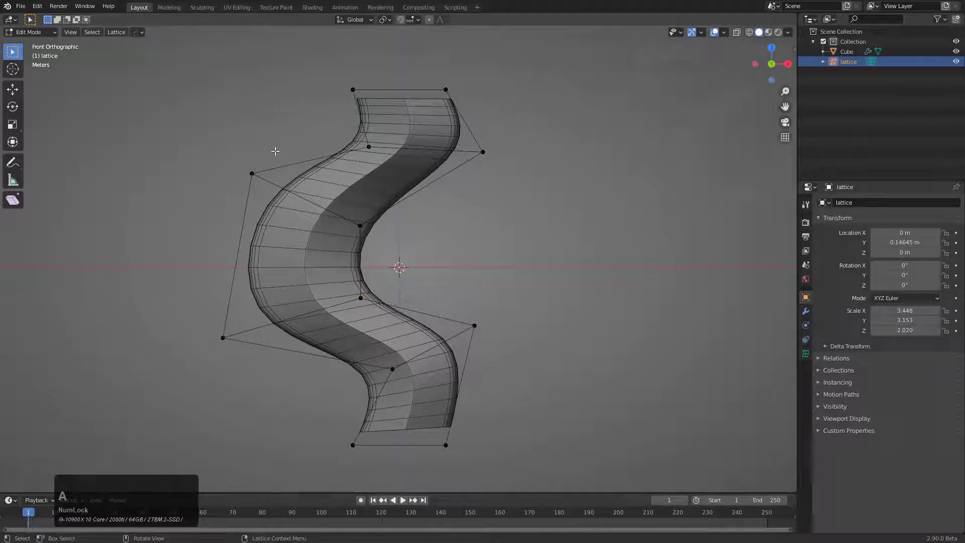
drag(274, 151, 211, 370)
key(g)
click(228, 378)
key(Tab)
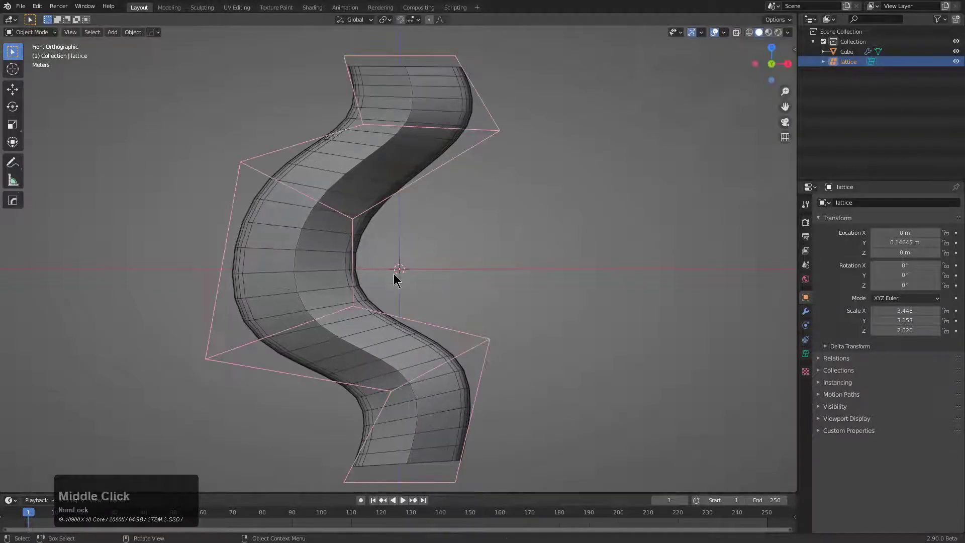
middle_drag(394, 274, 426, 182)
key(KP_1)
Step: Raise the lattice's Z resolution well above 11 and inspect the smoothed column
key(q)
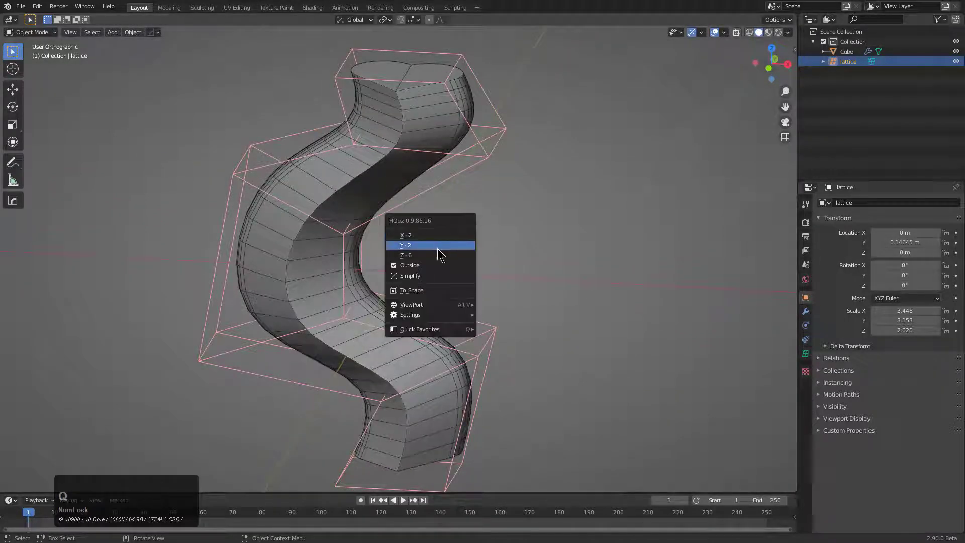
click(427, 256)
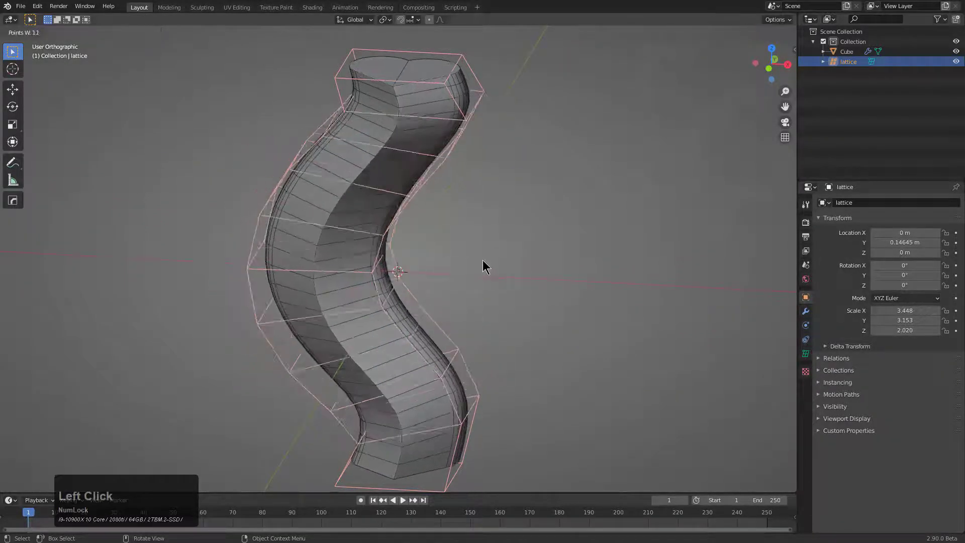
click(510, 262)
middle_drag(511, 263, 429, 130)
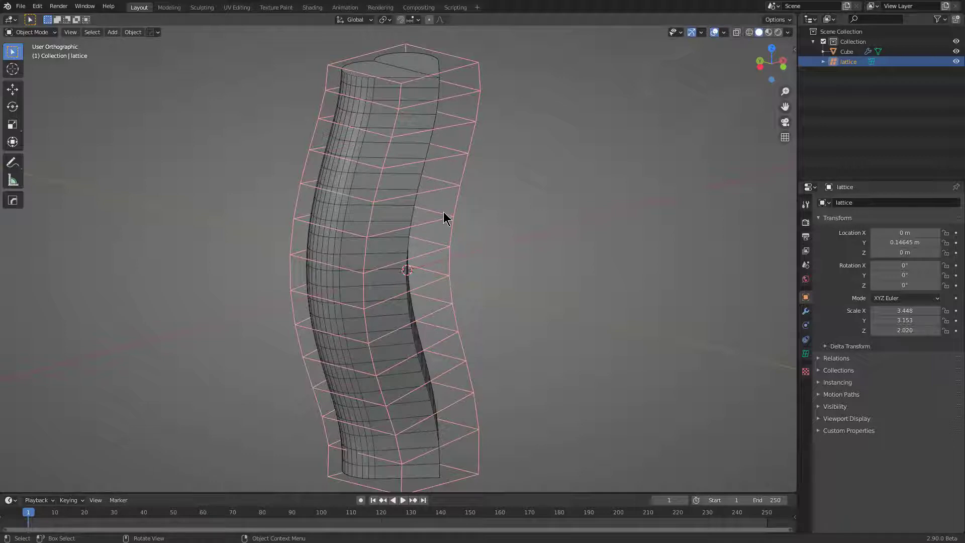
middle_drag(447, 219, 420, 263)
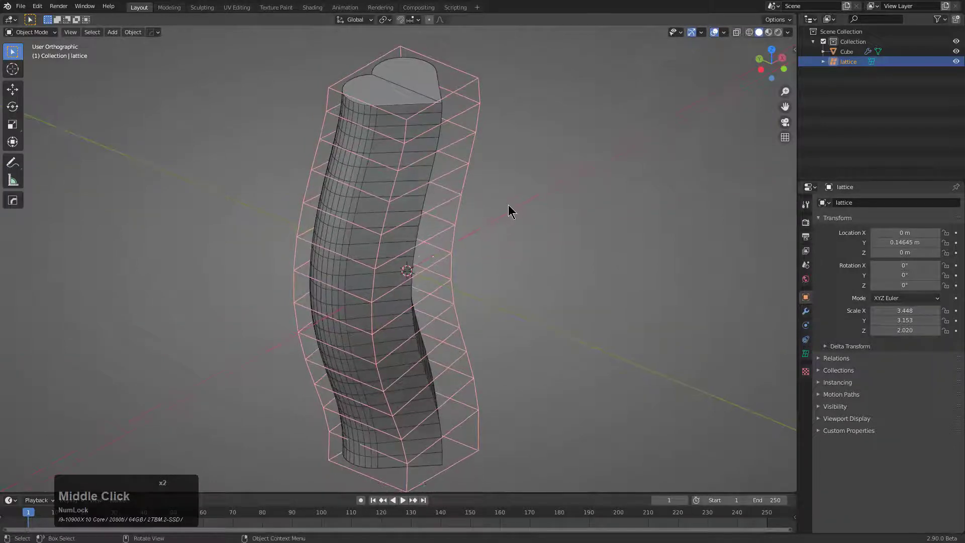
middle_drag(508, 204, 469, 220)
Step: Delete the heart column and its lattice from the scene
key(a)
key(x)
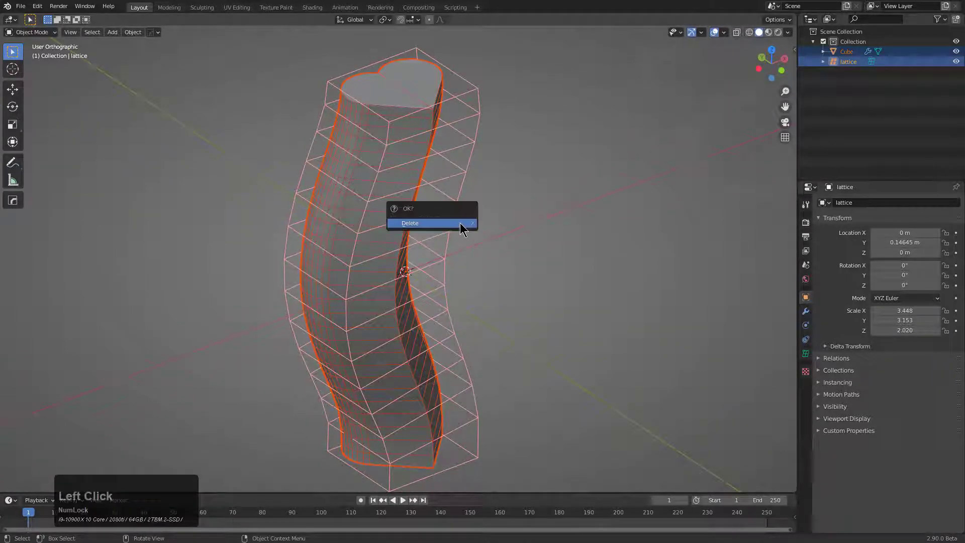
click(460, 223)
key(shift+a)
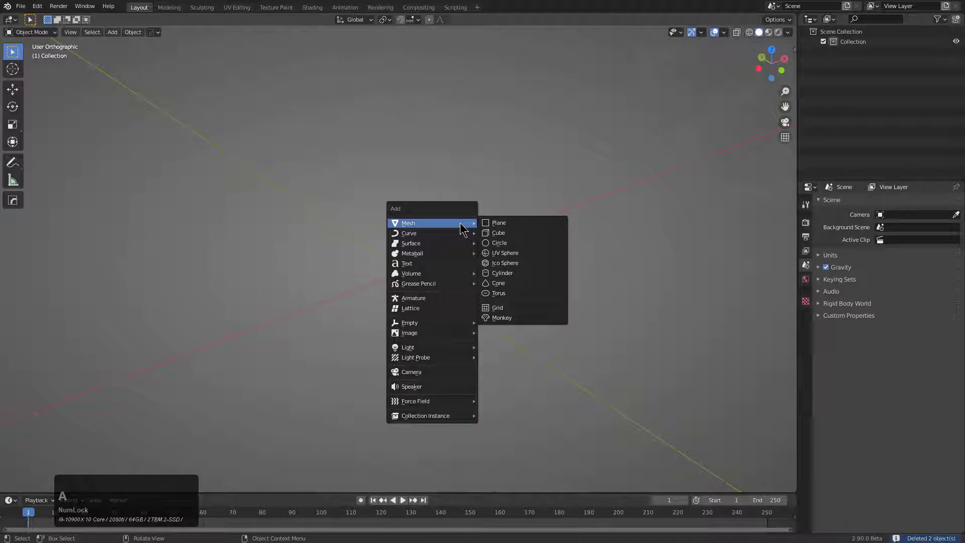
click(511, 231)
key(KP_Decimal)
middle_drag(464, 248, 470, 247)
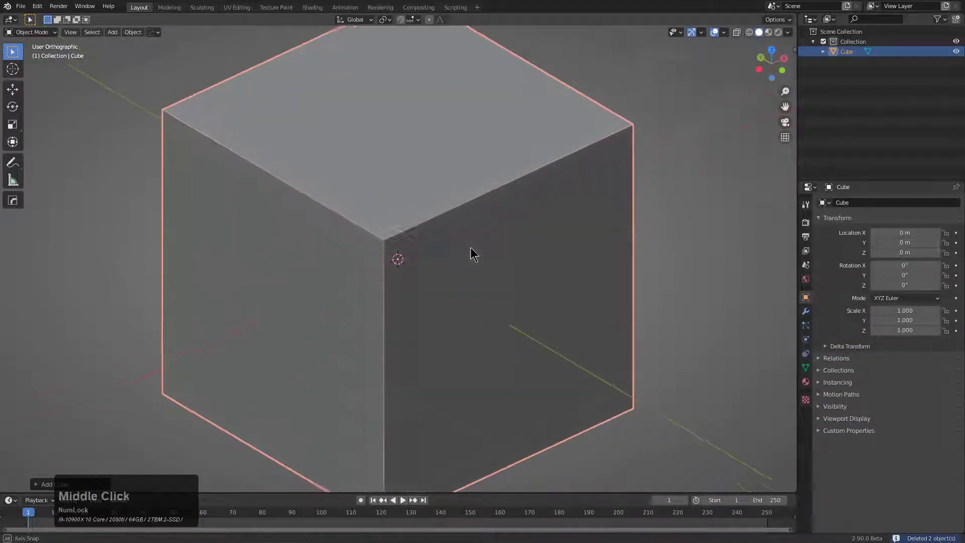
key(q)
mouse_move(457, 308)
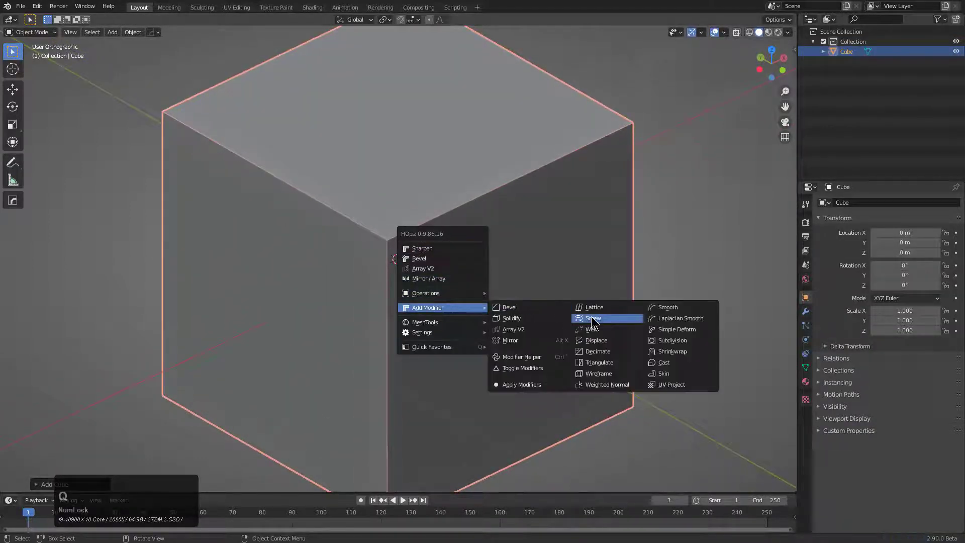
key(Escape)
middle_drag(479, 244, 449, 299)
key(x)
click(444, 260)
Step: Add a plane at the scene's origin
key(shift+a)
click(503, 258)
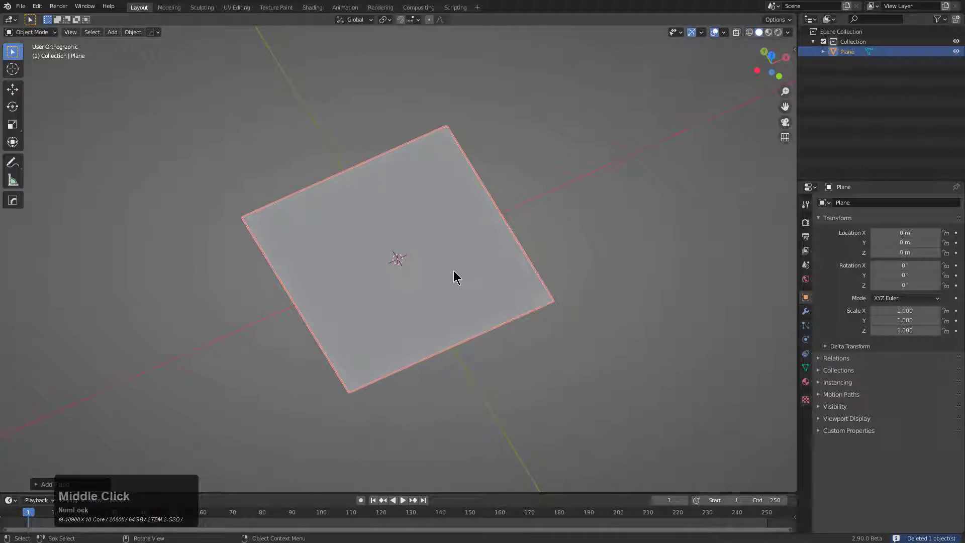
Step: Bisect the plane at its origin across the X axis, keeping the negative X half without mirroring
scroll(434, 287, down, 2)
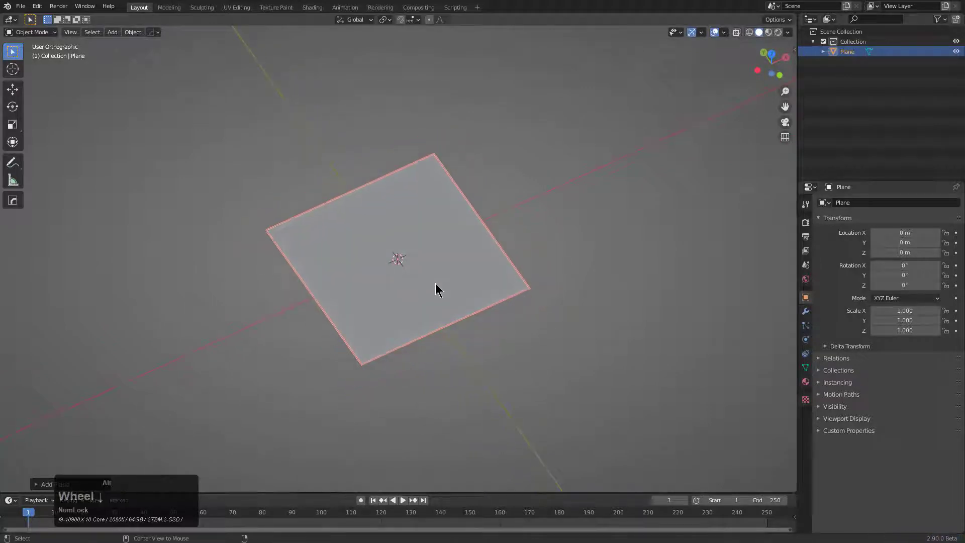
key(alt+x)
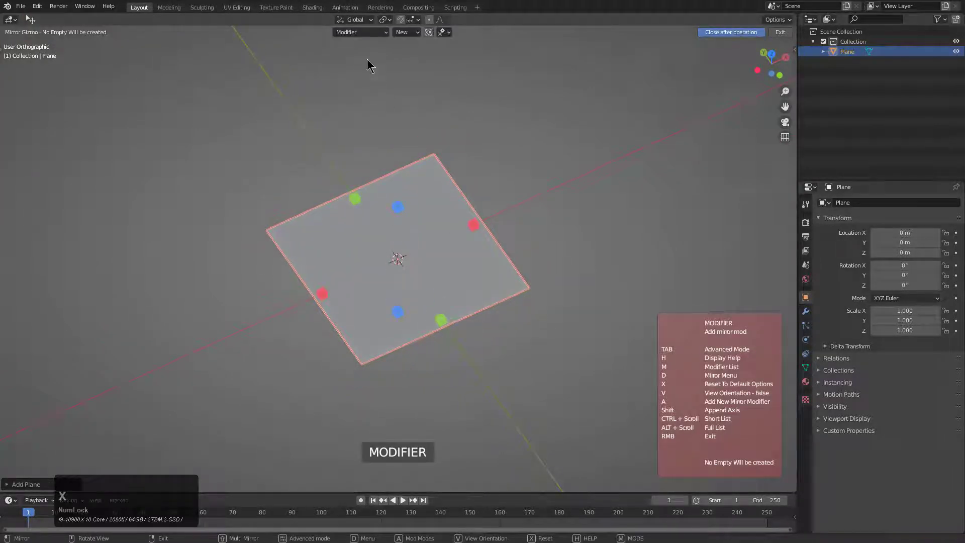
click(372, 30)
click(333, 108)
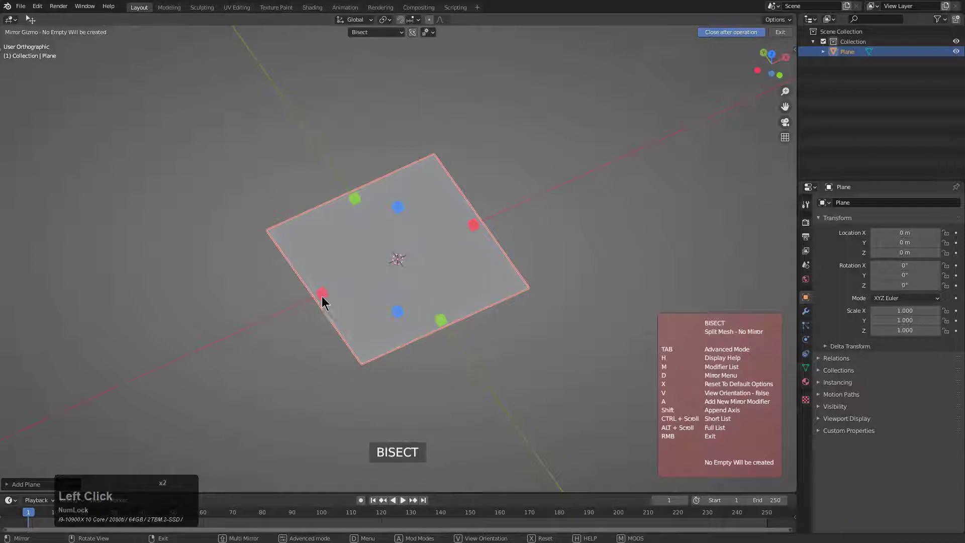
click(322, 297)
Step: Mark the half plane's outer corner vertex on the negative Y side and bevel it concave, width about 0.727, profile 0.05, then return to Object Mode
scroll(385, 301, up, 3)
shift+middle_drag(366, 296, 377, 341)
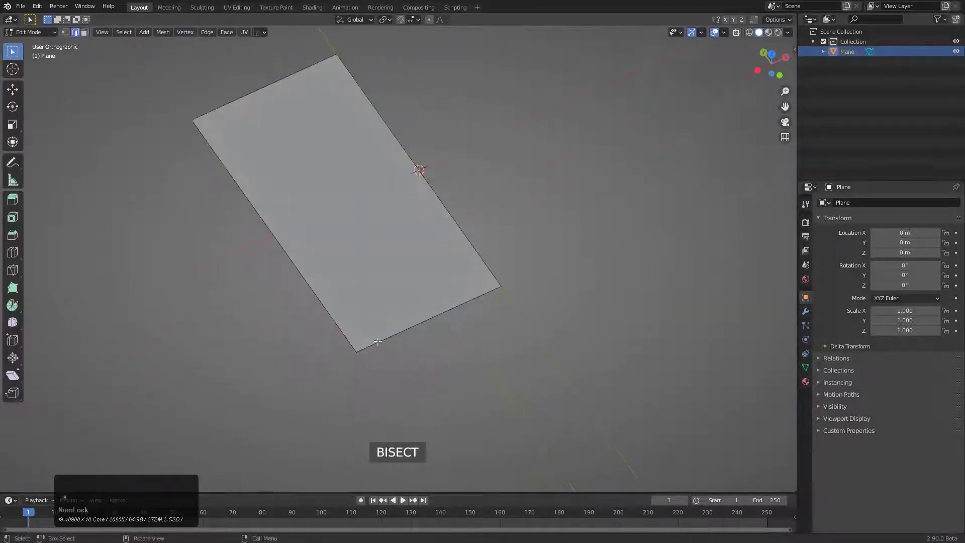
key(q)
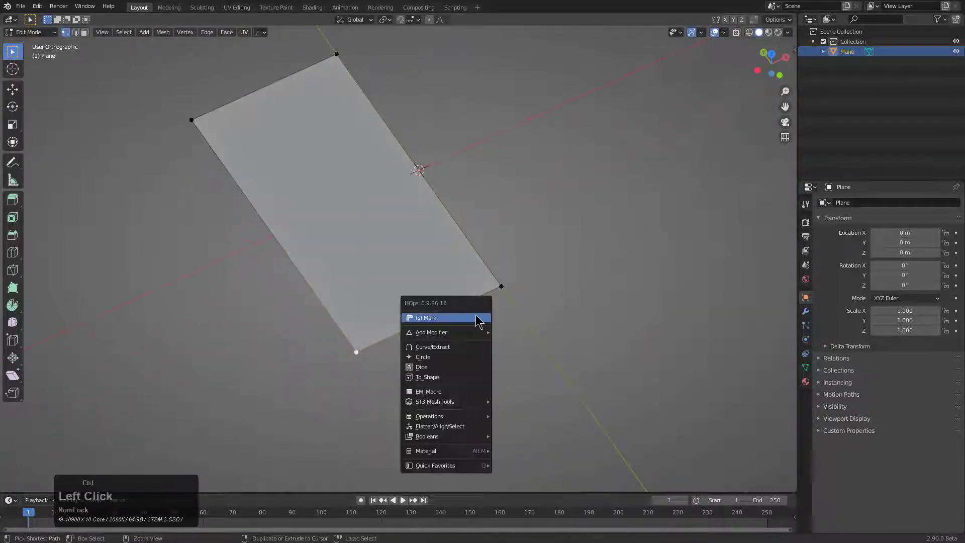
click(476, 318)
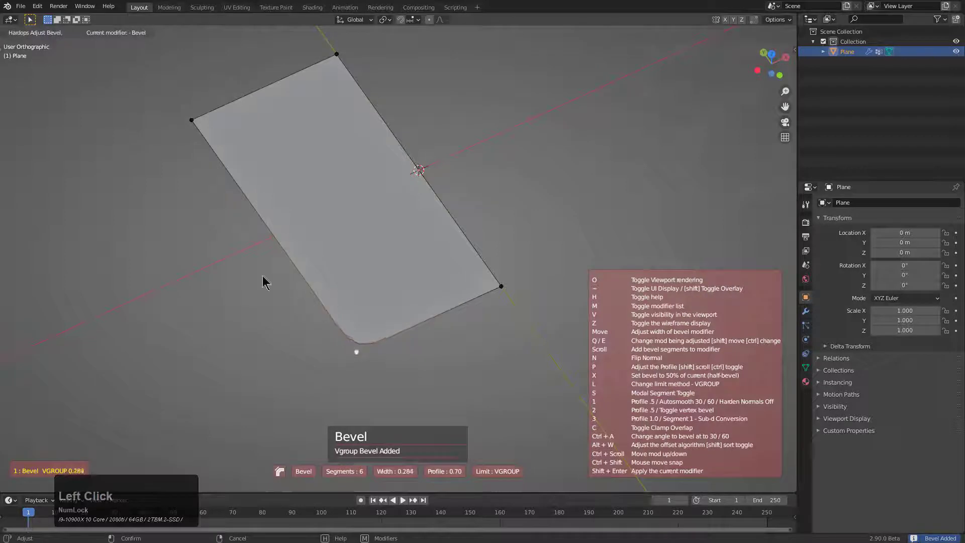
scroll(101, 236, up, 3)
click(98, 235)
scroll(209, 239, up, 2)
middle_drag(209, 239, 252, 239)
scroll(252, 239, down, 2)
key(Tab)
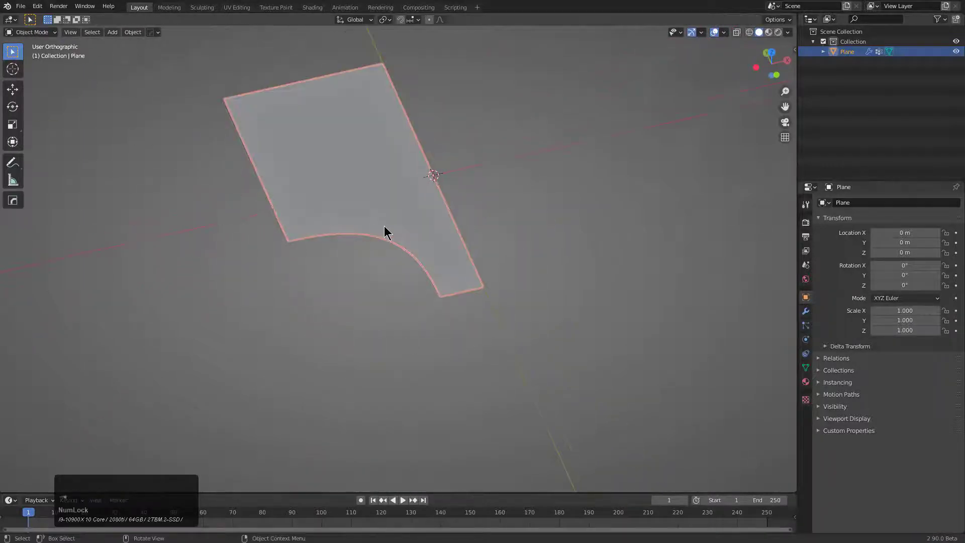
Step: Add a Screw modifier to the profile, cycle through its axes, and settle on a 360° revolve around Y with 36 steps
key(q)
mouse_move(371, 286)
click(508, 297)
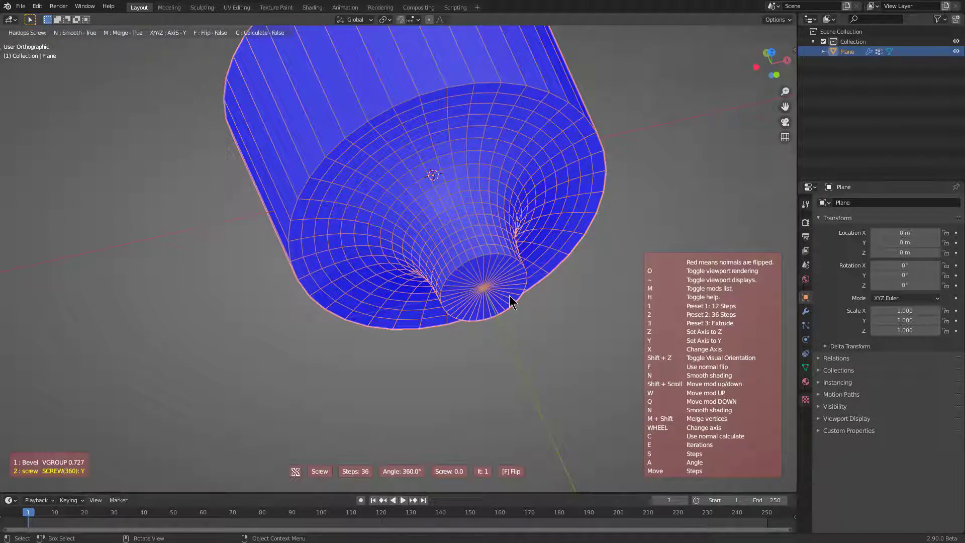
key(x)
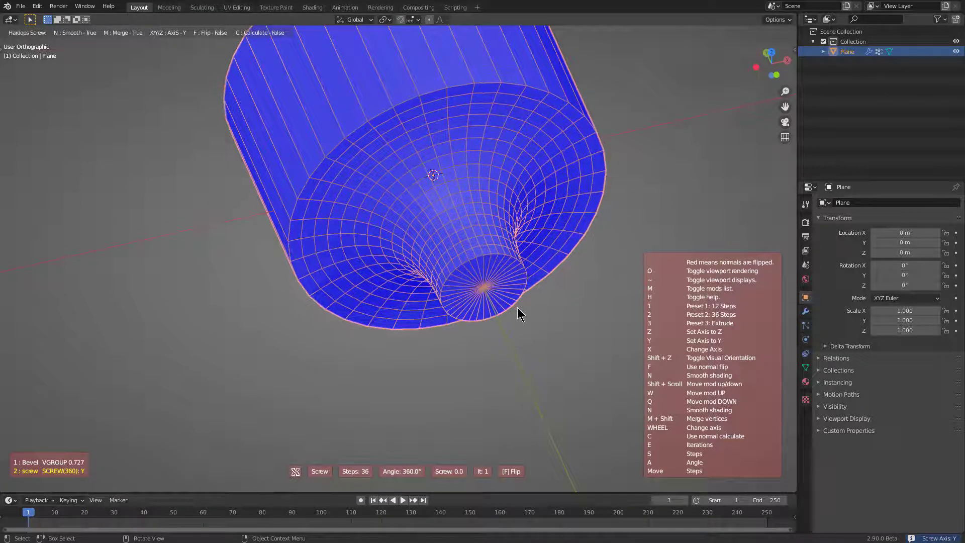
key(x)
key(x)
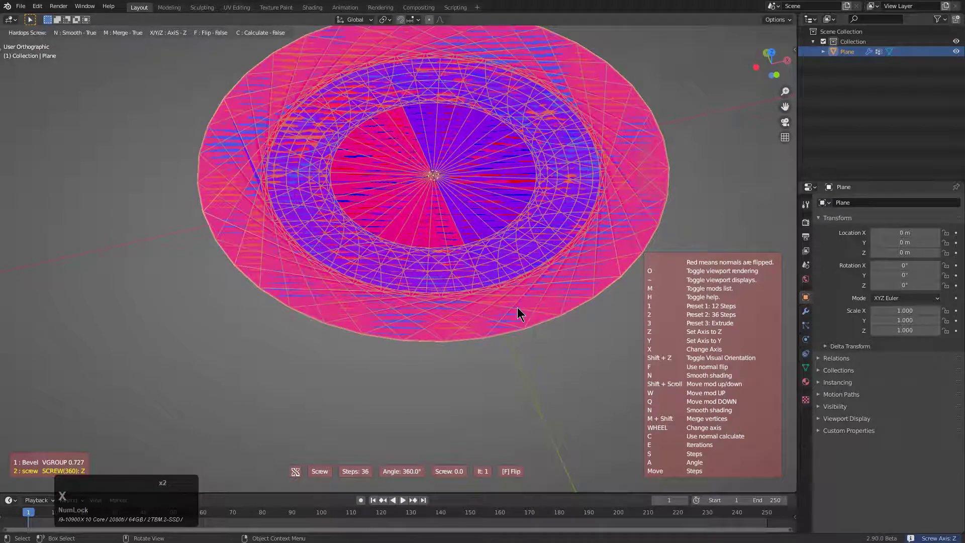
key(x)
key(x)
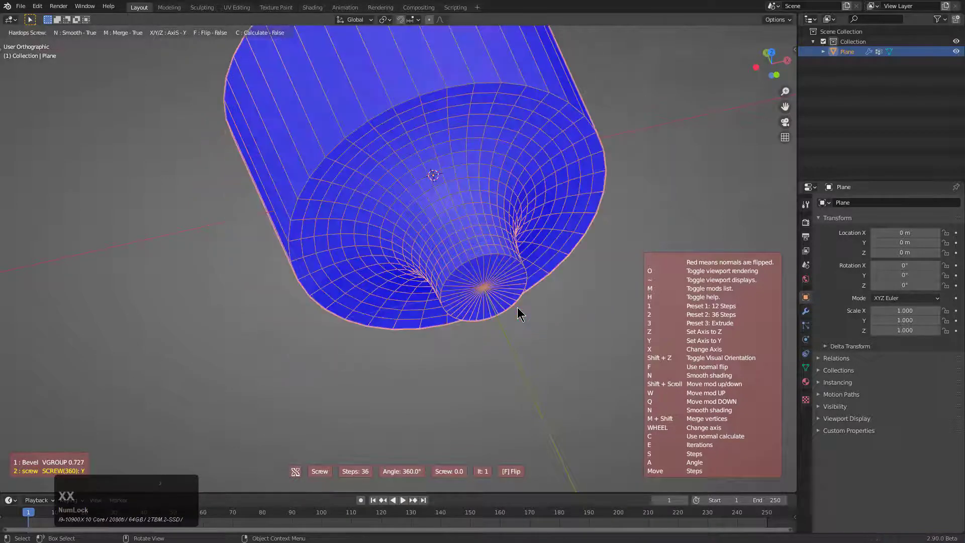
click(521, 315)
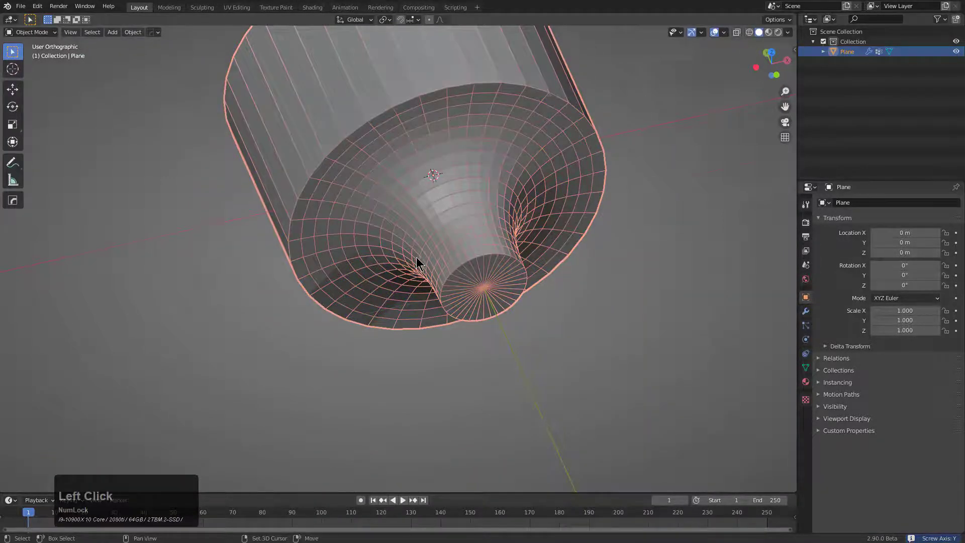
middle_drag(417, 257, 388, 120)
middle_drag(280, 246, 317, 200)
right_click(362, 176)
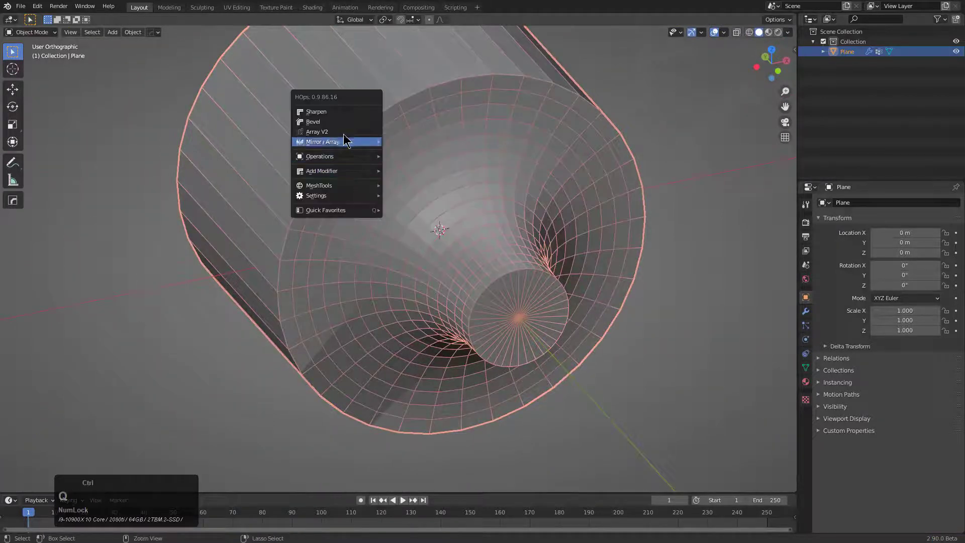
click(351, 123)
right_click(394, 166)
right_click(394, 166)
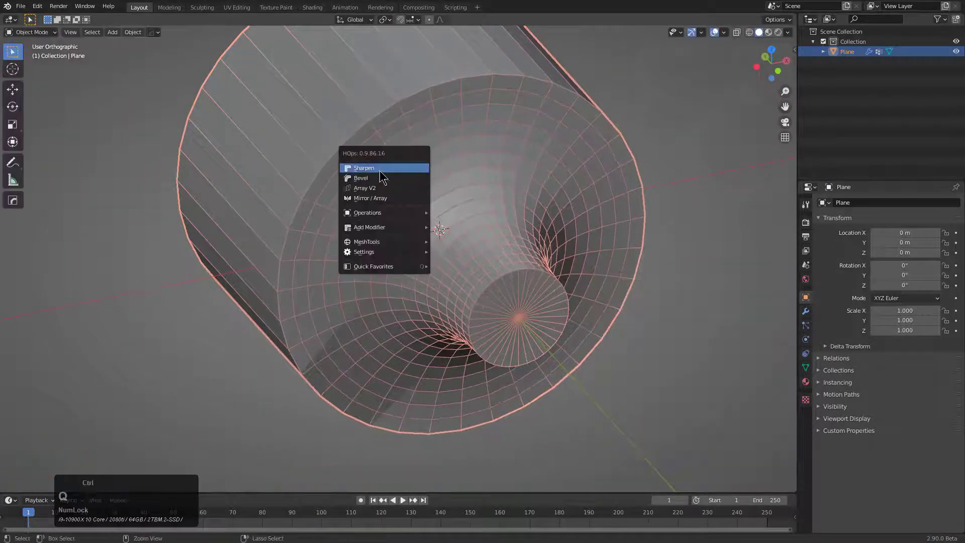
Step: Add a 30° angle-limited bevel to the revolved part with 1 segment and a width of about 0.059
click(384, 177)
scroll(358, 172, down, 1)
scroll(358, 172, up, 3)
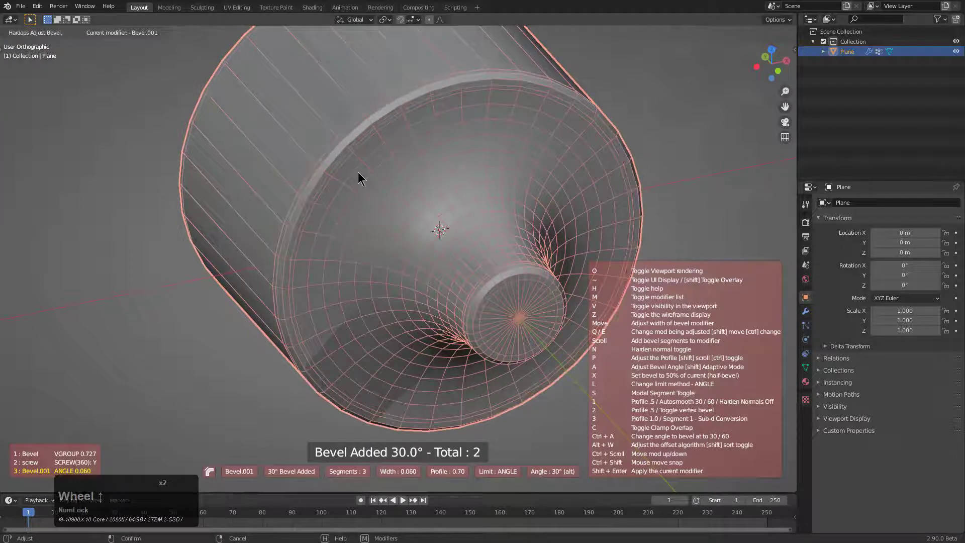
scroll(358, 172, down, 3)
click(358, 173)
Step: Add another 30° bevel about 0.006 wide to soften the chamfer edges, and turn off the wireframe overlay
key(q)
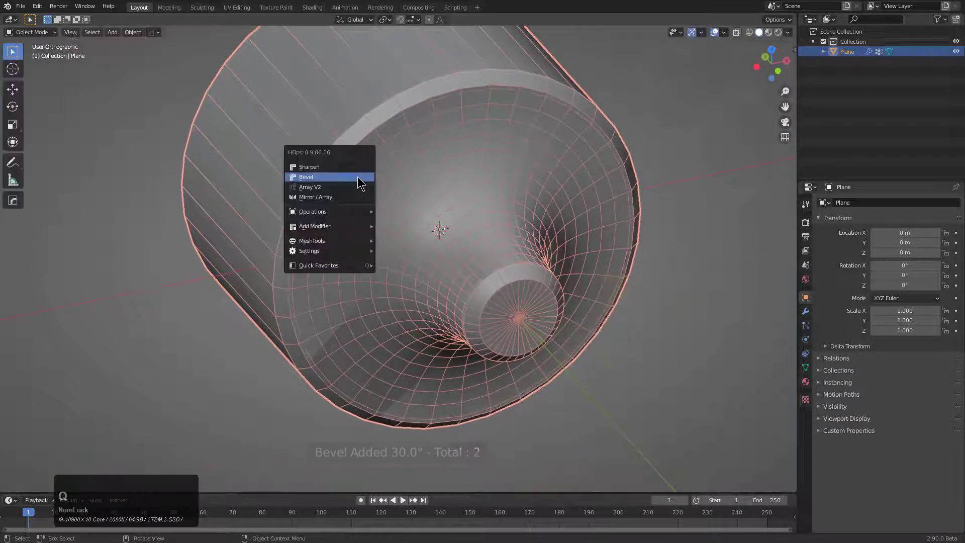
click(341, 178)
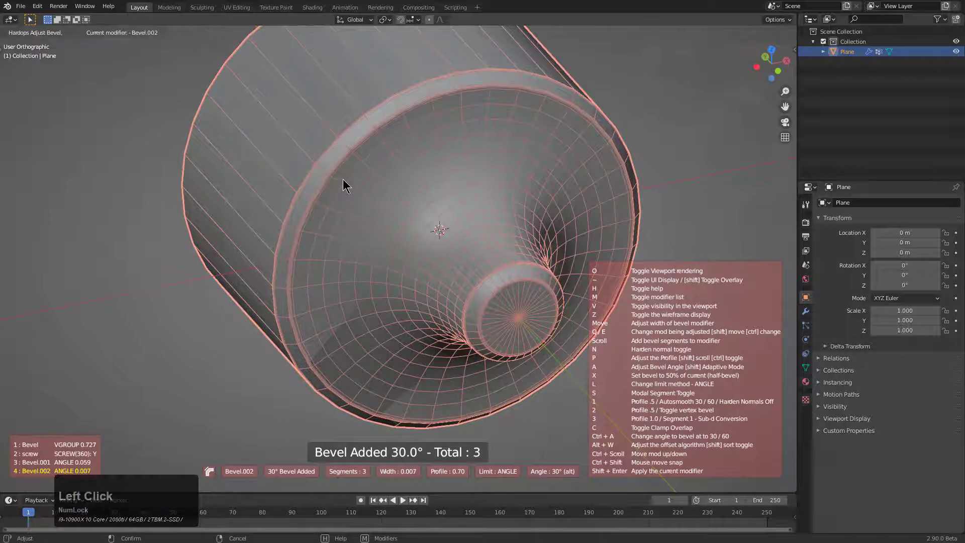
scroll(394, 196, down, 3)
middle_drag(395, 196, 437, 263)
key(alt+v)
click(415, 189)
Step: Switch between the existing bevel modifiers and set the vertex-group bevel's width to about 0.577
key(q)
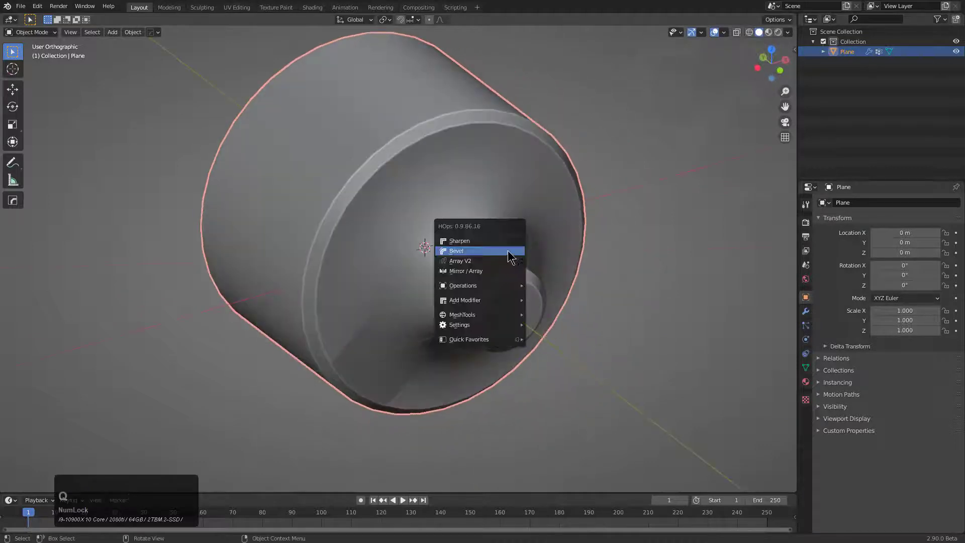
click(495, 256)
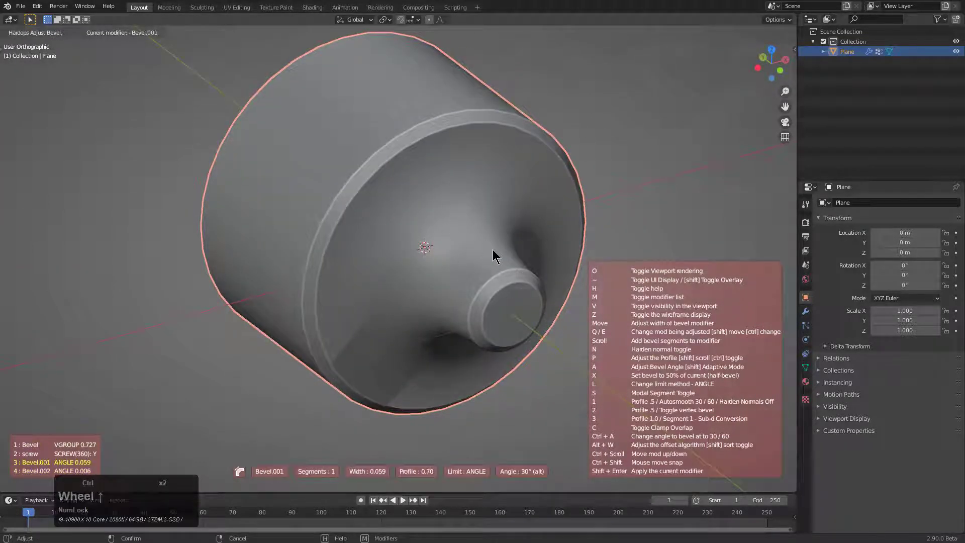
ctrl+scroll(495, 252, up, 1)
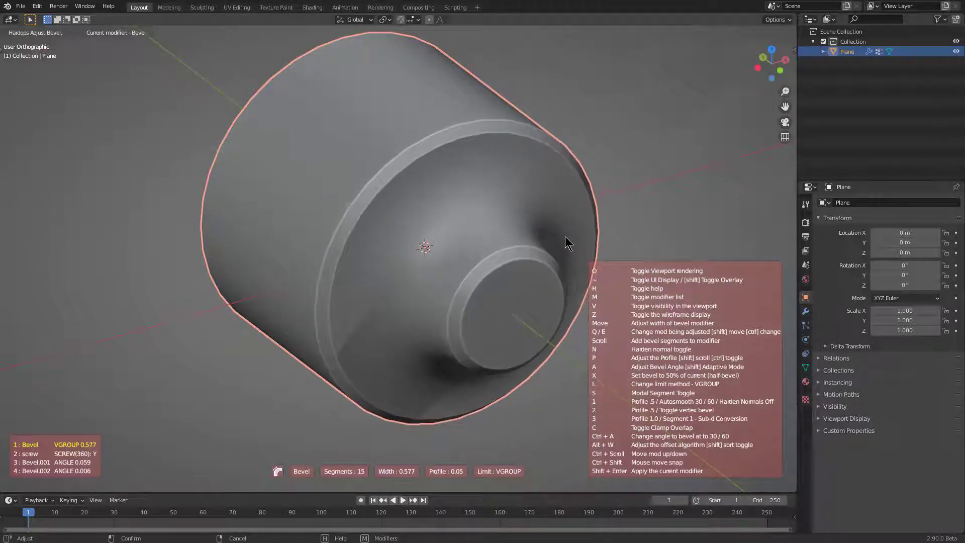
ctrl+scroll(565, 237, up, 4)
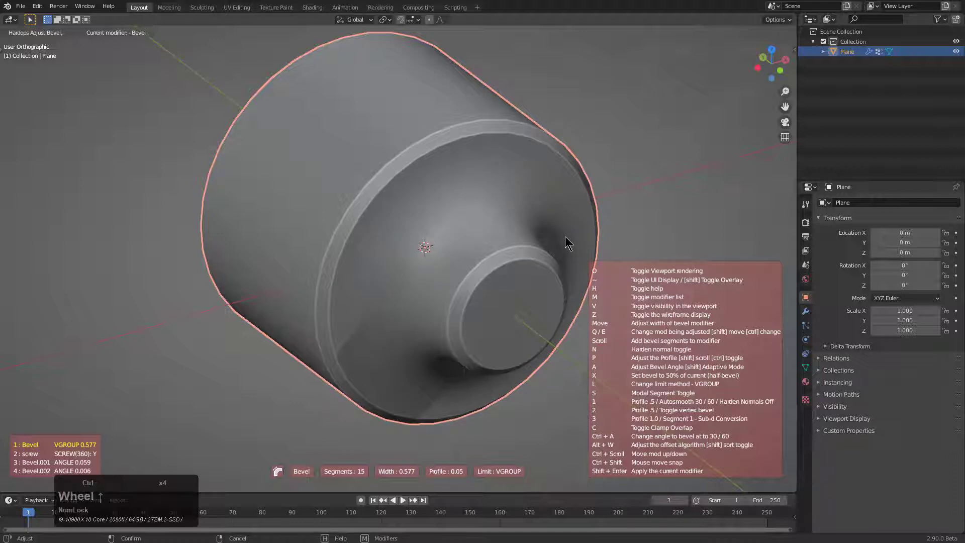
ctrl+scroll(565, 236, up, 1)
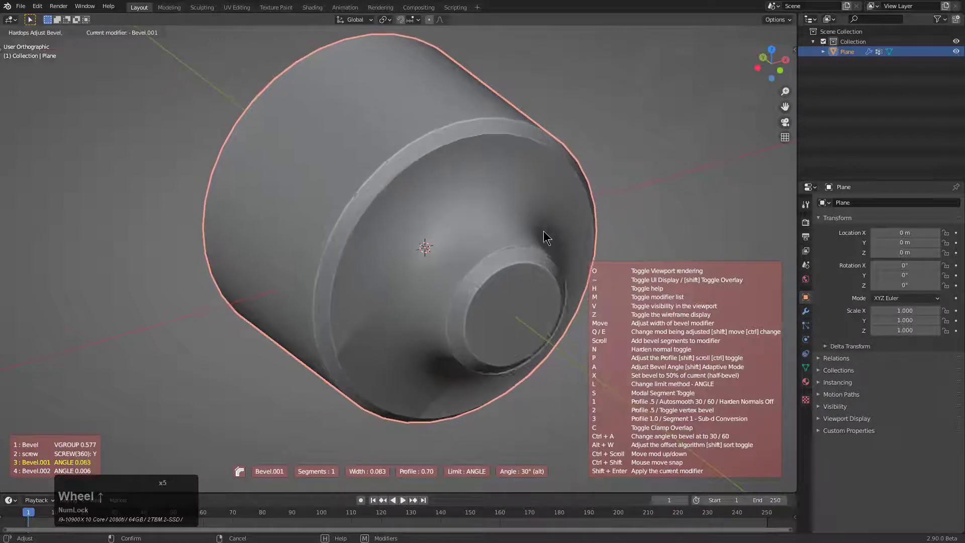
click(509, 232)
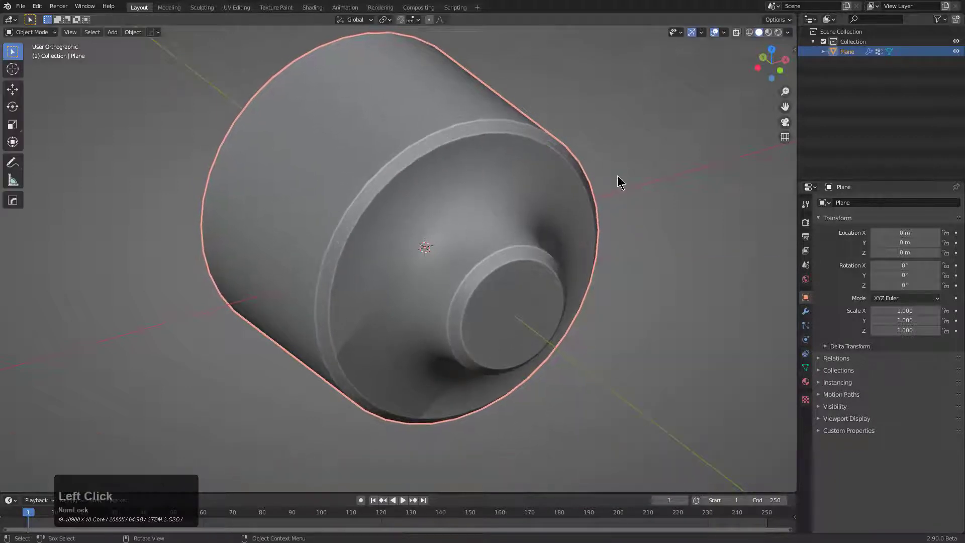
Step: Delete the revolved part and add a new plane at the scene's origin
middle_drag(408, 251, 391, 279)
scroll(397, 249, down, 1)
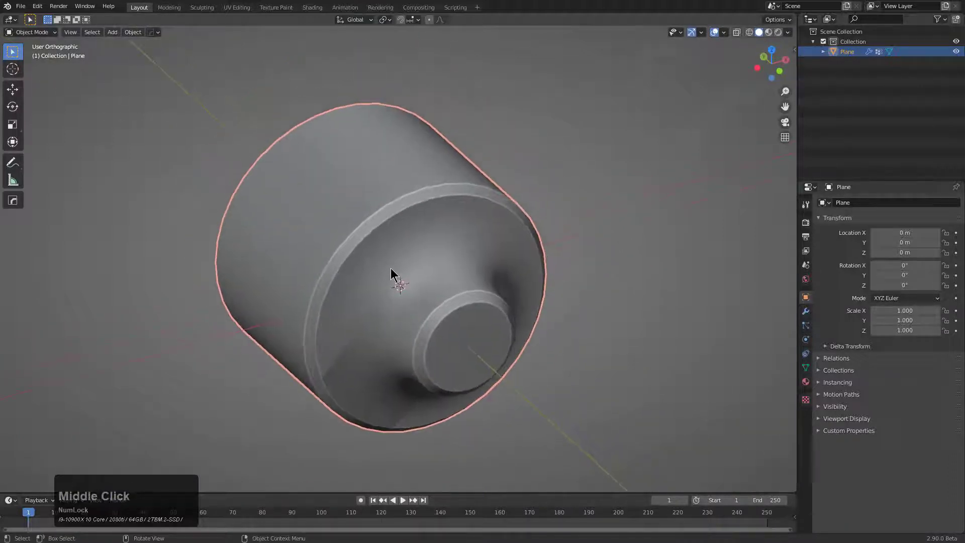
key(x)
click(394, 271)
key(shift+a)
mouse_move(407, 274)
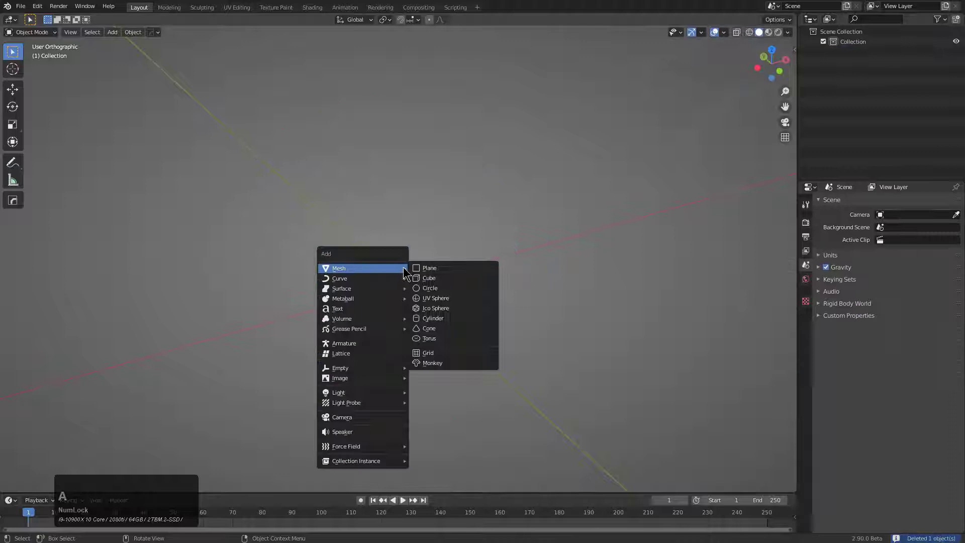
click(443, 270)
scroll(409, 271, up, 2)
middle_drag(409, 271, 388, 292)
Step: Merge the plane's vertices into a single point at its center and extrude that point along negative Y
key(Tab)
key(m)
click(388, 293)
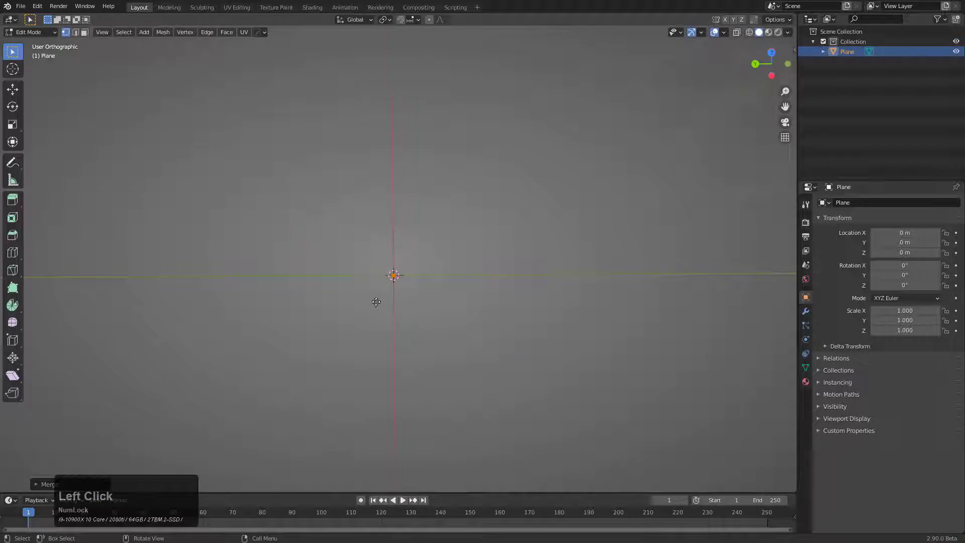
key(e)
key(x)
key(y)
click(575, 302)
middle_drag(575, 302, 482, 330)
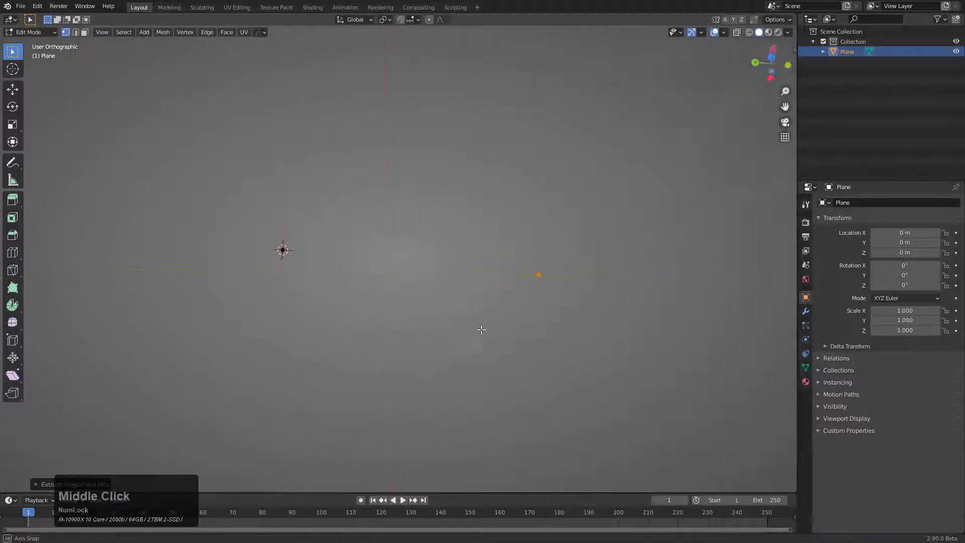
middle_drag(512, 295, 485, 294)
Step: In top view, extend the line with a slant toward positive X, a straight Y run, a slant toward negative X and another straight run
key(e)
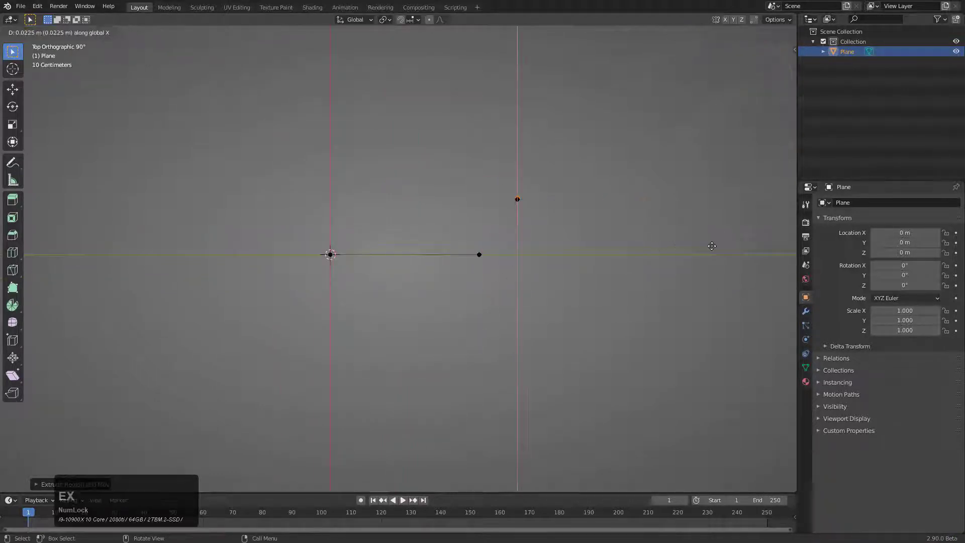
key(y)
click(735, 246)
shift+middle_drag(719, 252, 548, 242)
key(e)
click(551, 363)
key(e)
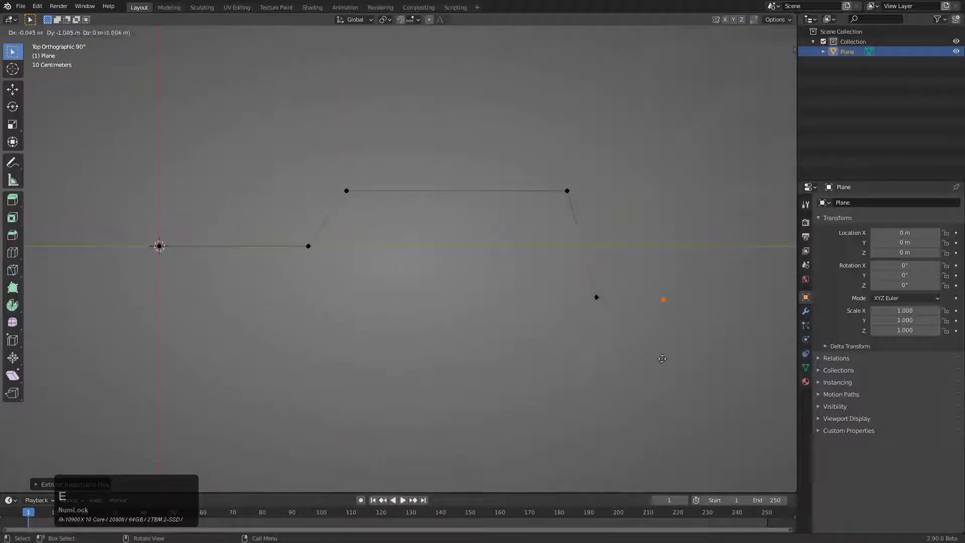
click(724, 350)
Step: Finish the stepped profile with a short slant toward positive X and a final run along negative Y, then return to Object Mode
shift+middle_drag(729, 349, 544, 352)
key(e)
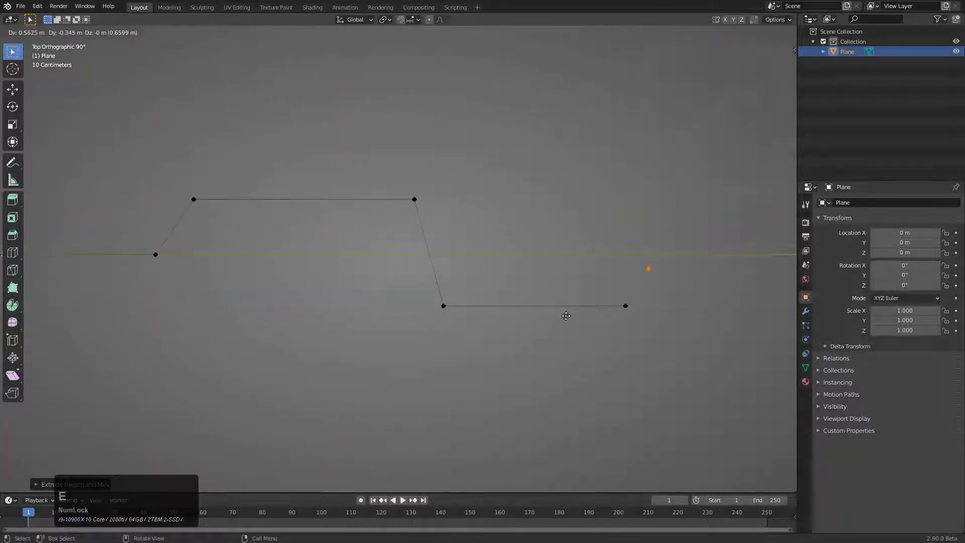
click(556, 311)
key(e)
key(x)
key(y)
click(672, 304)
key(Tab)
Step: Add a Screw modifier to the stepped profile and use its extrude preset to raise it into a tall wall along Z
middle_drag(432, 276, 465, 206)
shift+middle_drag(420, 281, 427, 290)
scroll(452, 284, down, 2)
key(q)
mouse_move(477, 324)
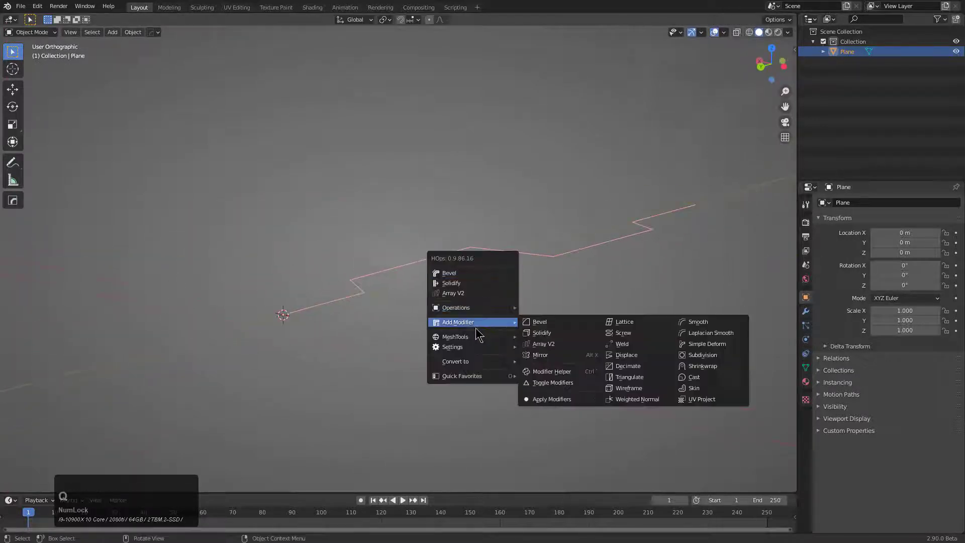
click(623, 334)
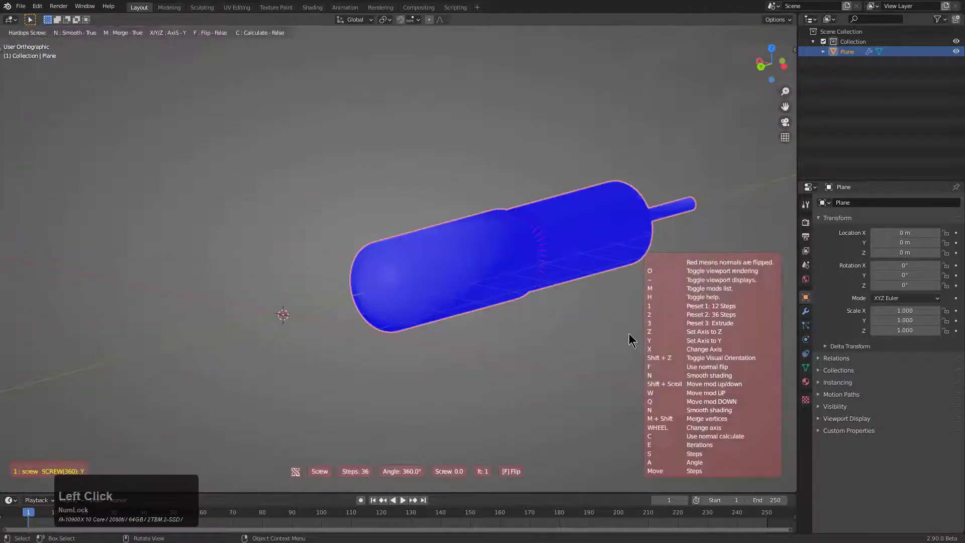
key(3)
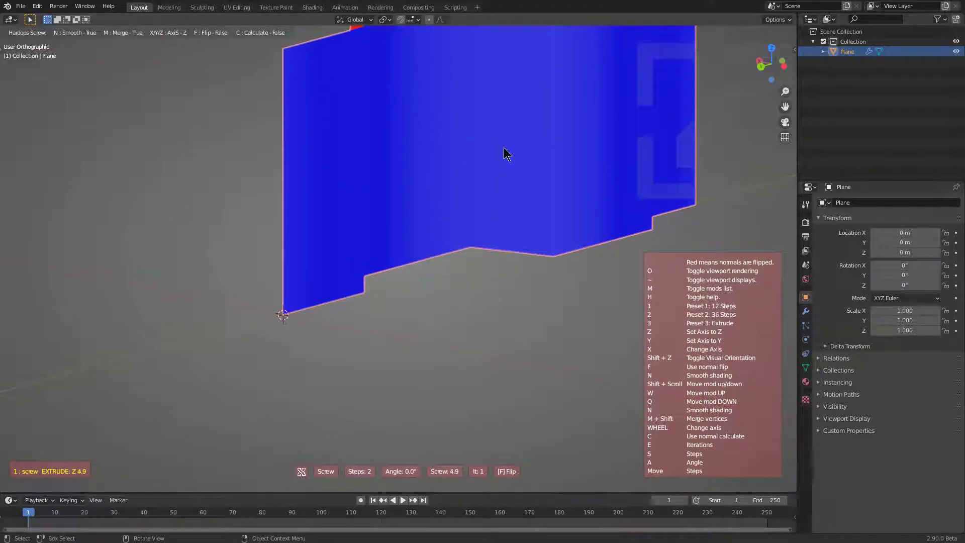
click(252, 125)
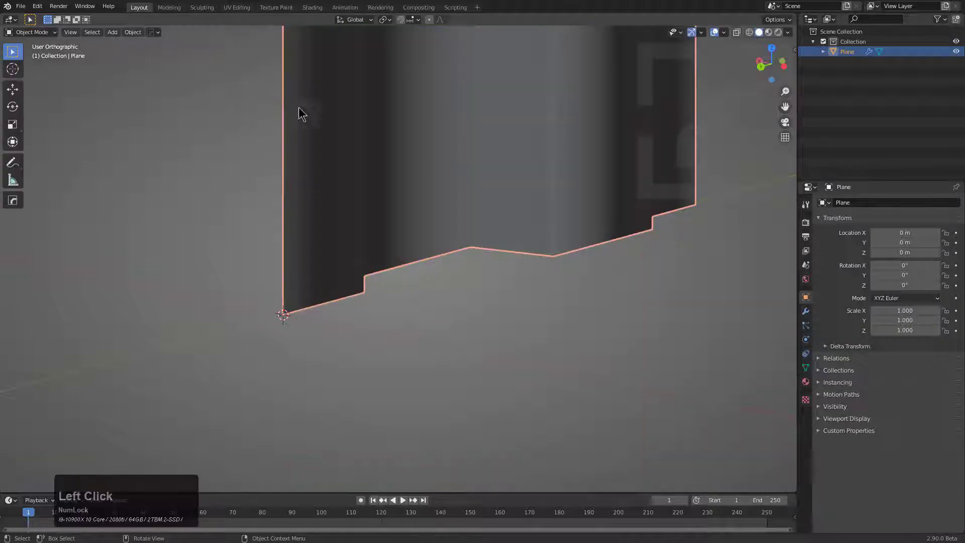
middle_drag(299, 112, 333, 143)
scroll(361, 153, up, 3)
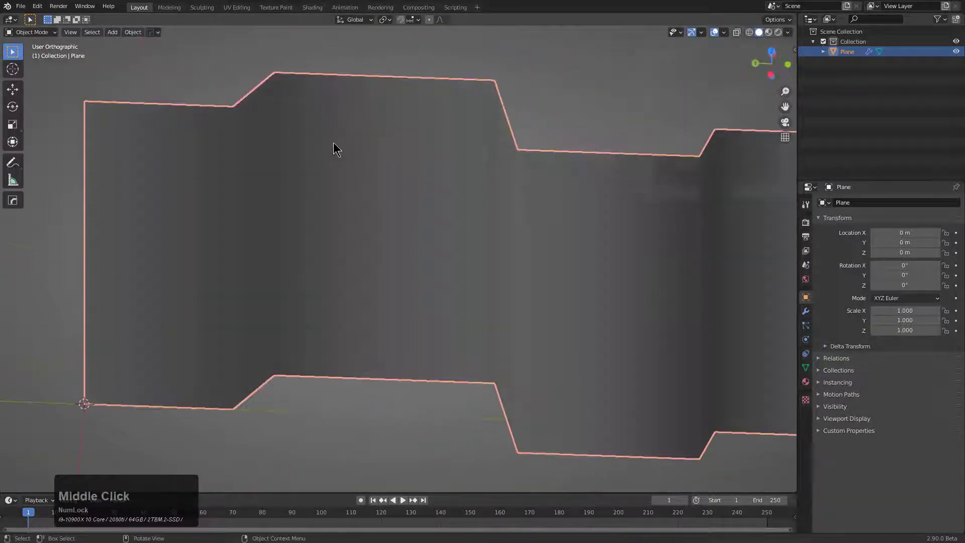
Step: Add a HardOps bevel to the wall's vertical folds, about 0.168 wide with 3 segments and Autosmooth 30
key(q)
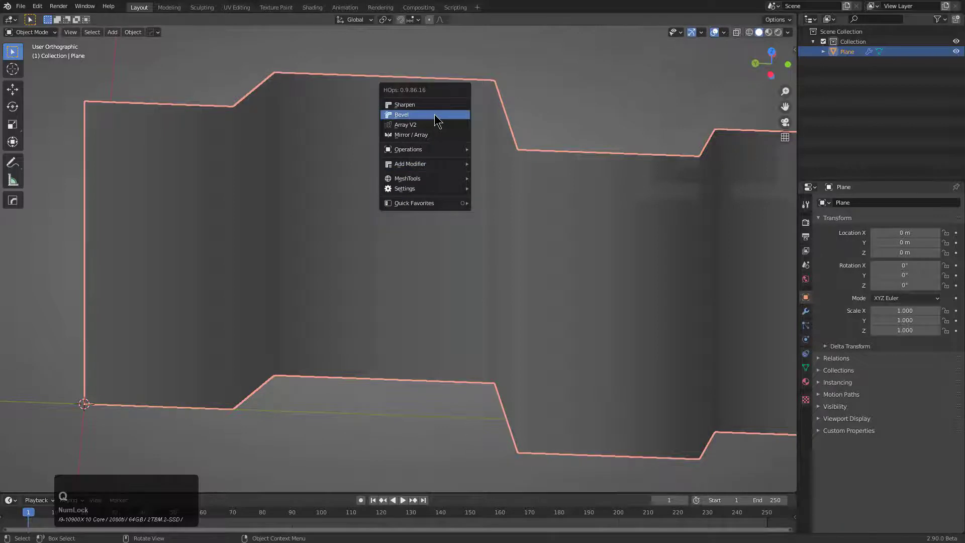
click(435, 116)
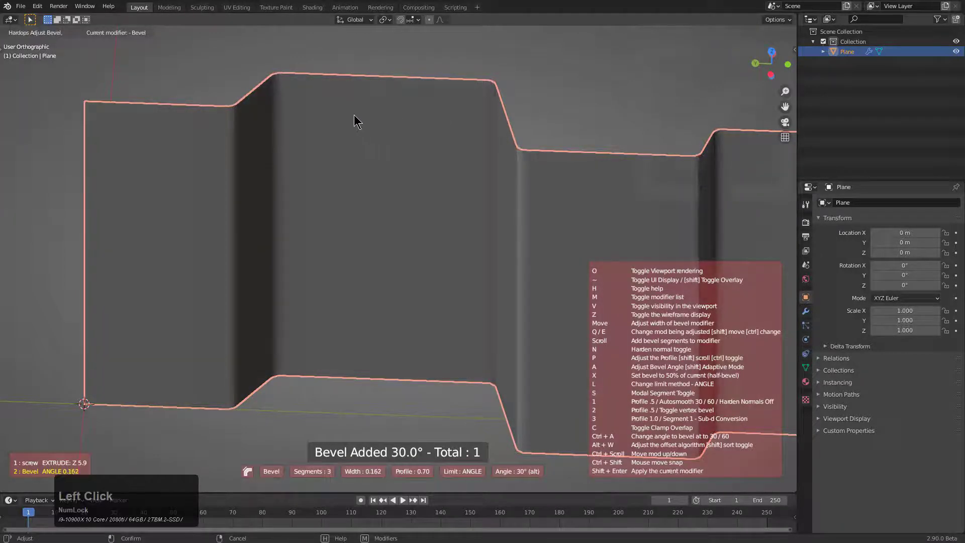
key(1)
click(351, 113)
Step: Add a Solidify modifier to the wall with a thickness of about -0.132 m
key(q)
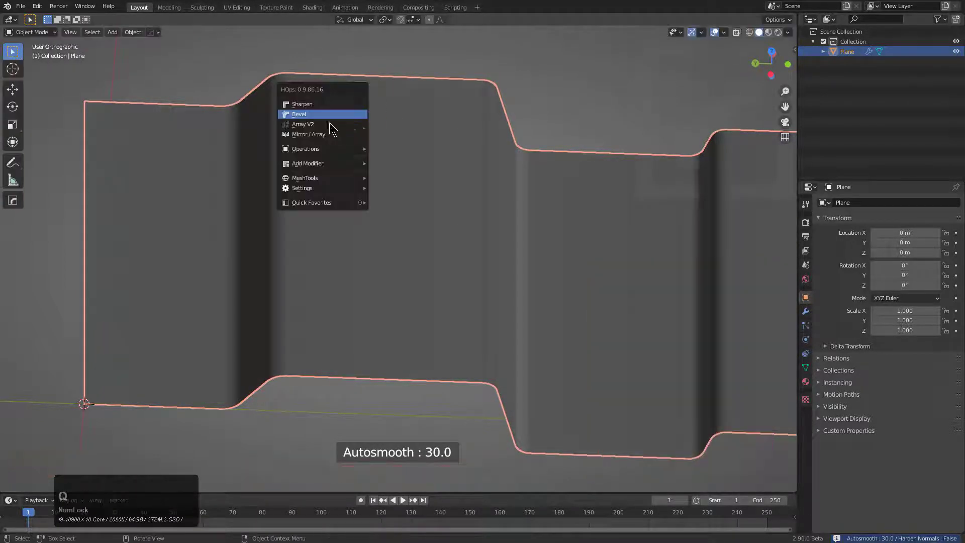
mouse_move(340, 166)
click(391, 173)
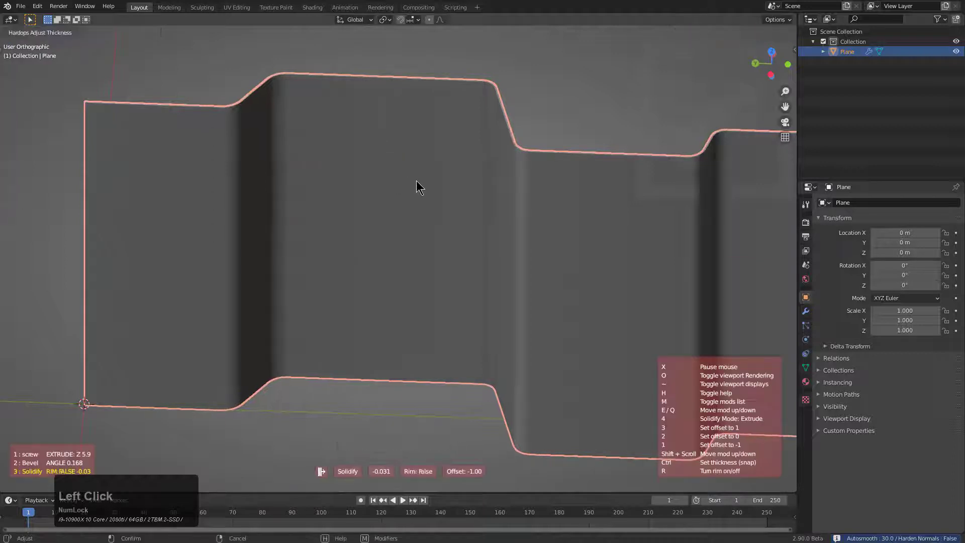
click(456, 193)
Step: Add a second bevel of about 0.031 m to the thickened wall's rim edges, using 3 segments and Autosmooth 60
scroll(398, 195, down, 1)
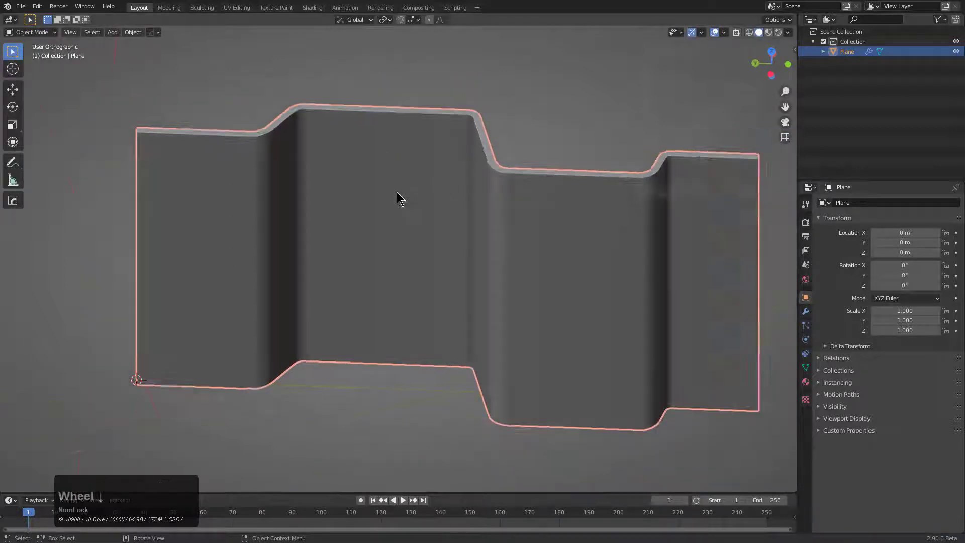
middle_drag(399, 194, 449, 205)
scroll(449, 205, up, 3)
key(q)
click(349, 176)
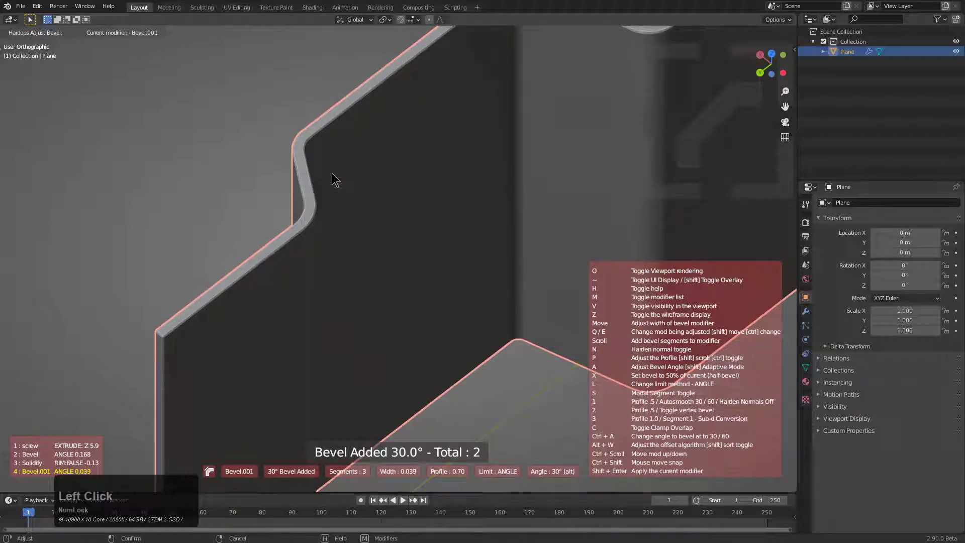
scroll(452, 227, down, 2)
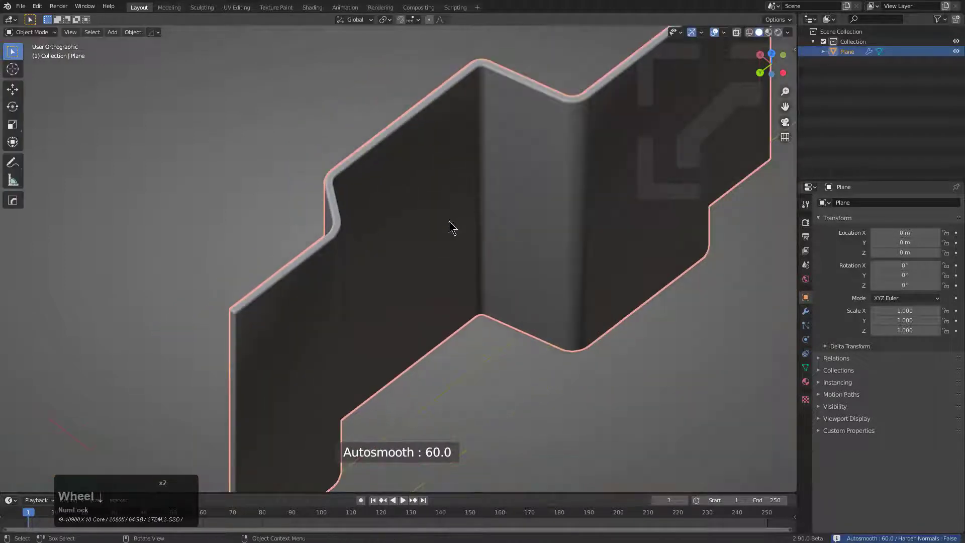
Step: Sharpen the wall to add a Weighted Normal modifier with Keep Sharp, and collapse all entries in its modifier stack
middle_drag(452, 227, 209, 185)
middle_drag(302, 211, 609, 232)
key(q)
click(484, 162)
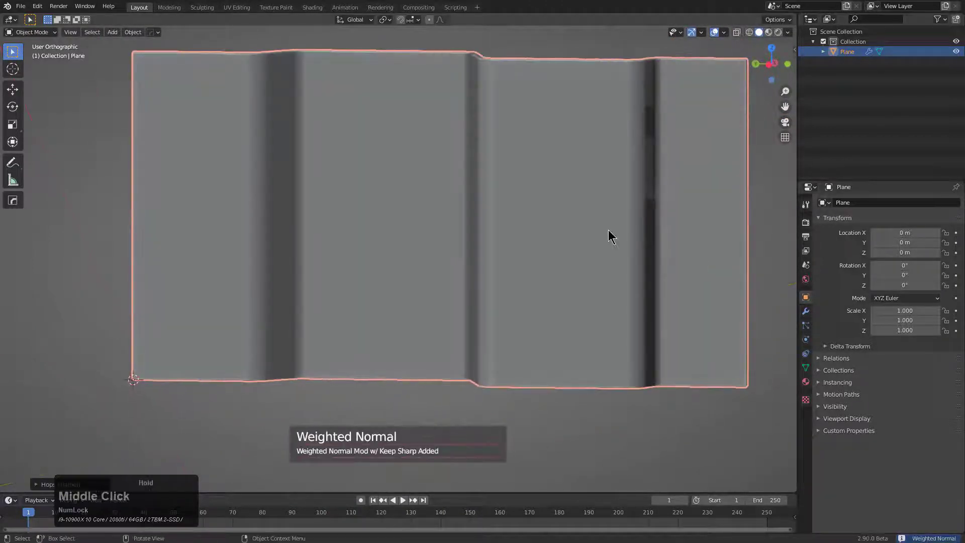
click(806, 312)
click(821, 220)
click(820, 233)
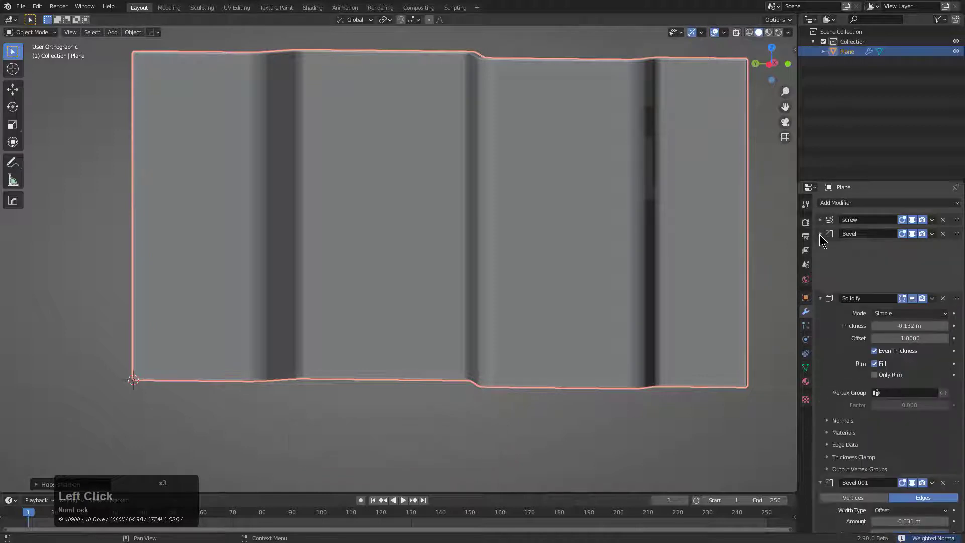
click(820, 248)
click(821, 276)
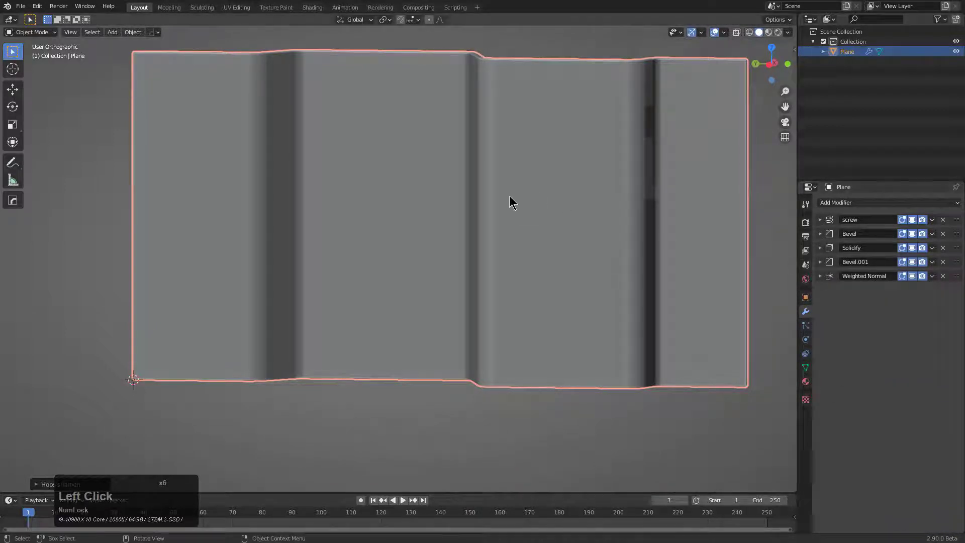
Step: In left view, add a cube, enlarge it and move it over the upper part of the wall
middle_drag(510, 200, 463, 193)
scroll(526, 201, down, 2)
key(shift+a)
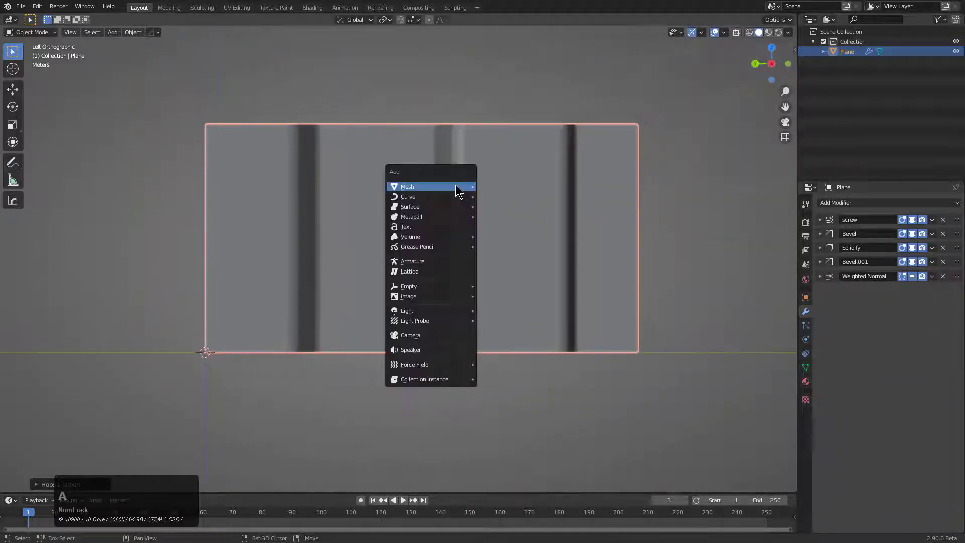
mouse_move(459, 189)
click(497, 197)
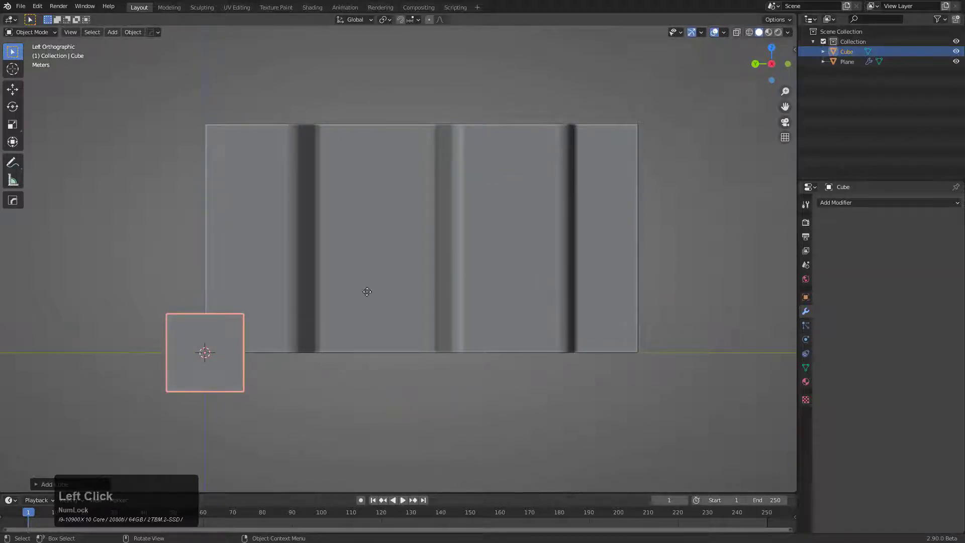
key(g)
click(480, 203)
key(s)
click(541, 215)
key(g)
click(531, 244)
Step: Stretch the cube along Y into a wide window-shaped block and reposition it over the wall's upper area
key(s)
key(x)
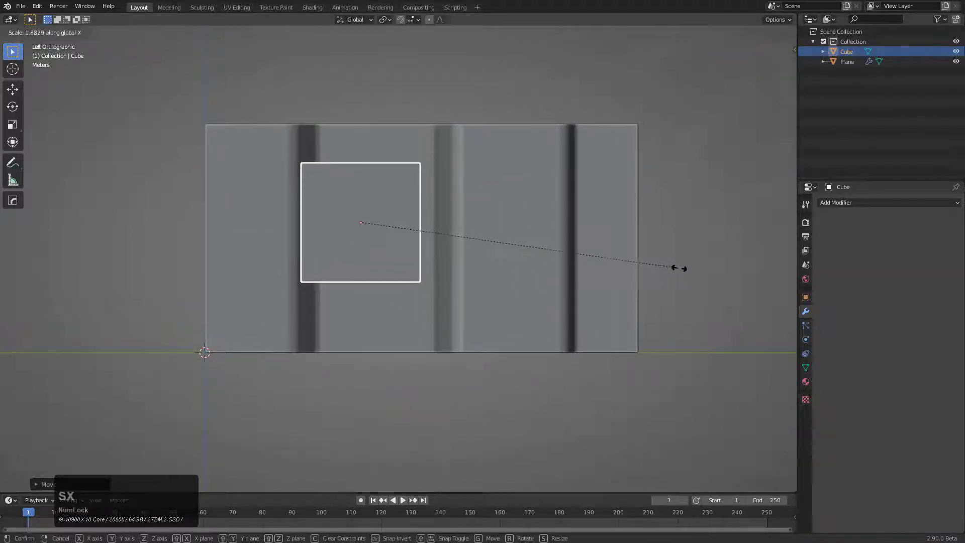
key(y)
click(701, 269)
key(g)
click(612, 248)
middle_drag(612, 248, 557, 239)
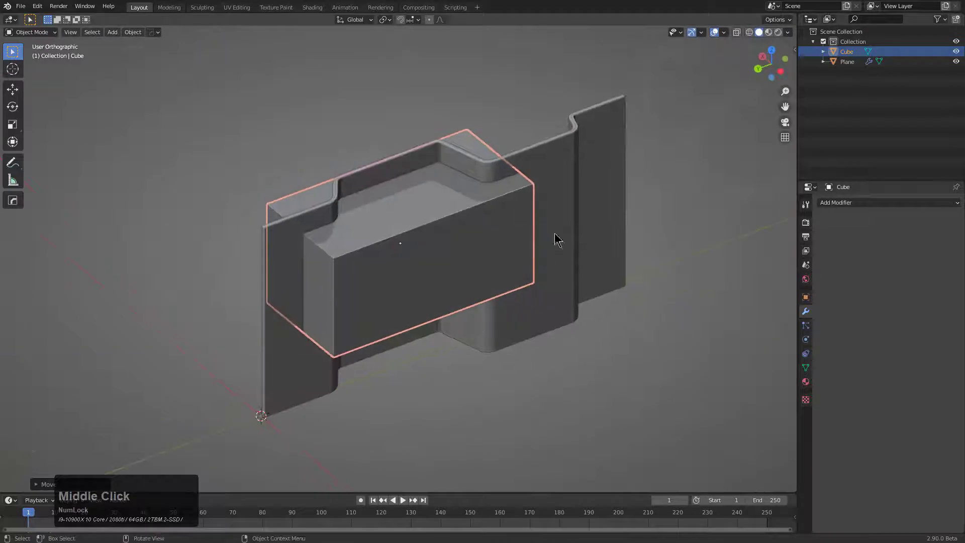
Step: Cut the window opening through the wall with a nondestructive Difference boolean, using the cube as the cutter
shift+click(558, 184)
key(q)
click(531, 186)
scroll(556, 203, up, 3)
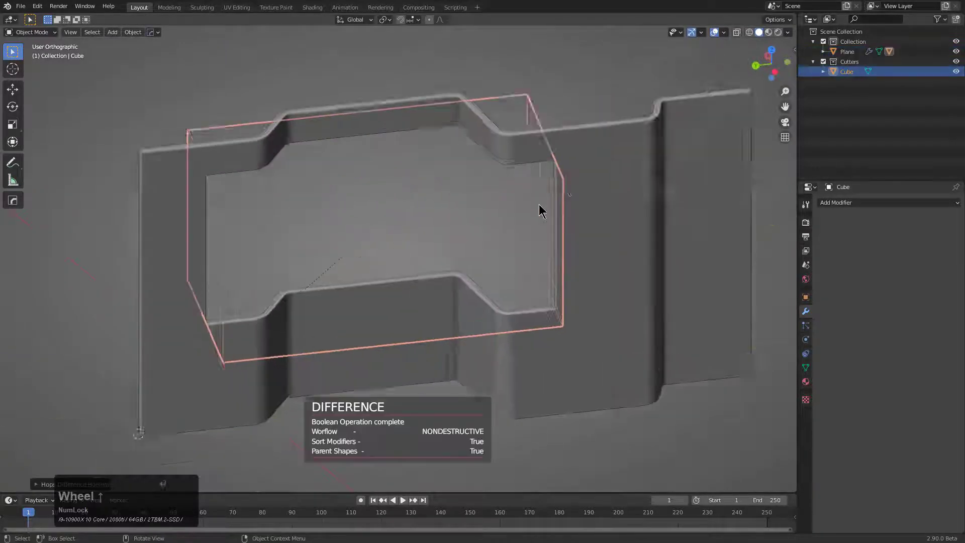
Step: Switch the window cut's boolean to Slash so the cut-out remains as a separate piece
key(q)
click(566, 224)
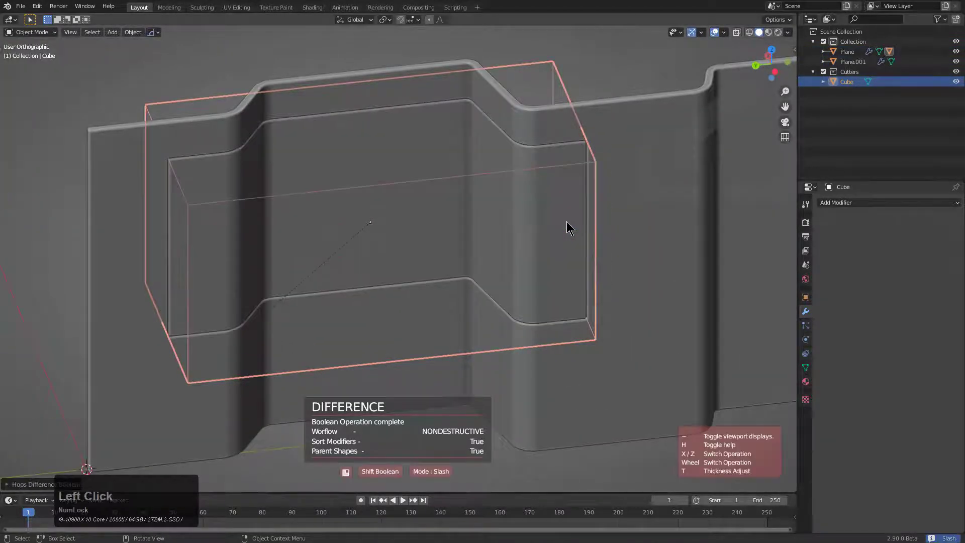
click(551, 230)
Step: Assign a blank Glass material to the separated window piece
middle_drag(554, 218, 561, 207)
key(q)
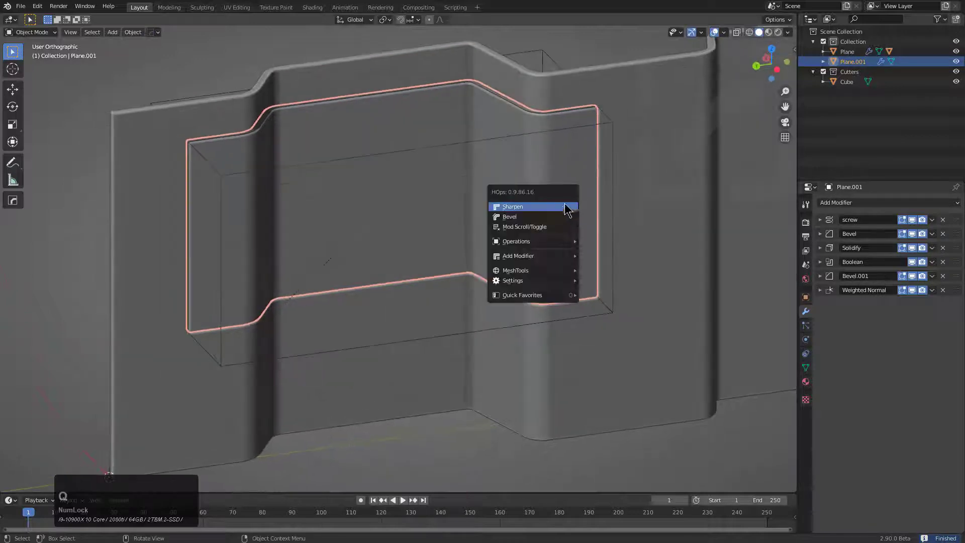
key(shift+m)
shift+click(529, 173)
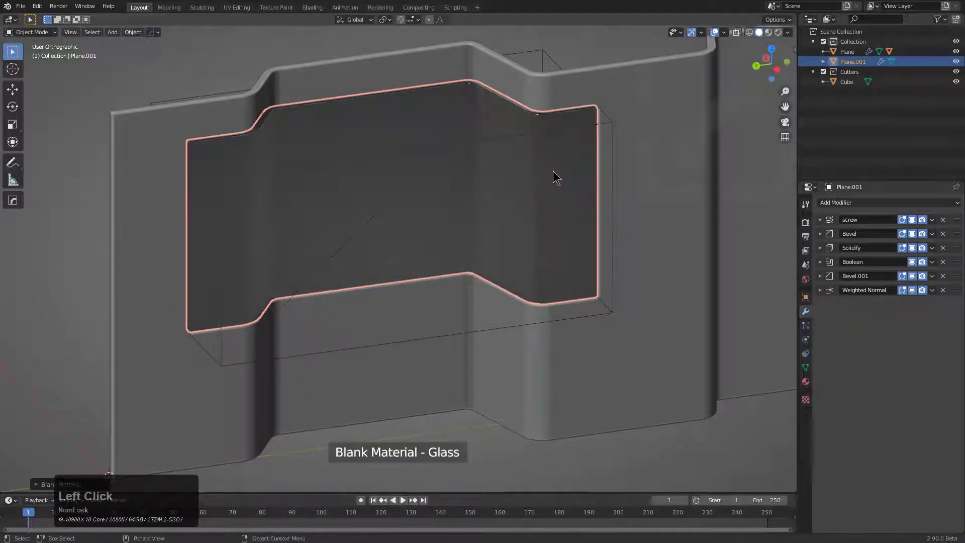
mouse_move(554, 174)
middle_down()
mouse_move(549, 161)
mouse_move(590, 194)
mouse_move(535, 175)
middle_up()
Step: Assign a blank Principle material to the main wall and deselect everything
click(620, 183)
key(shift+m)
click(573, 185)
key(alt+a)
Step: In left view, add another cube and move it so it overlaps the middle of the wall's bottom edge
alt+middle_drag(545, 251, 523, 225)
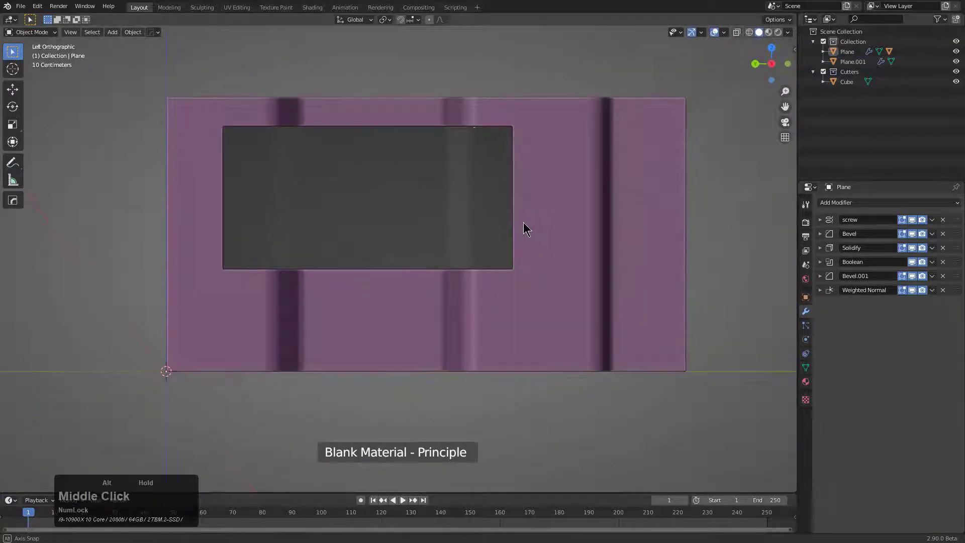
key(shift+a)
mouse_move(532, 224)
click(563, 232)
key(g)
click(513, 308)
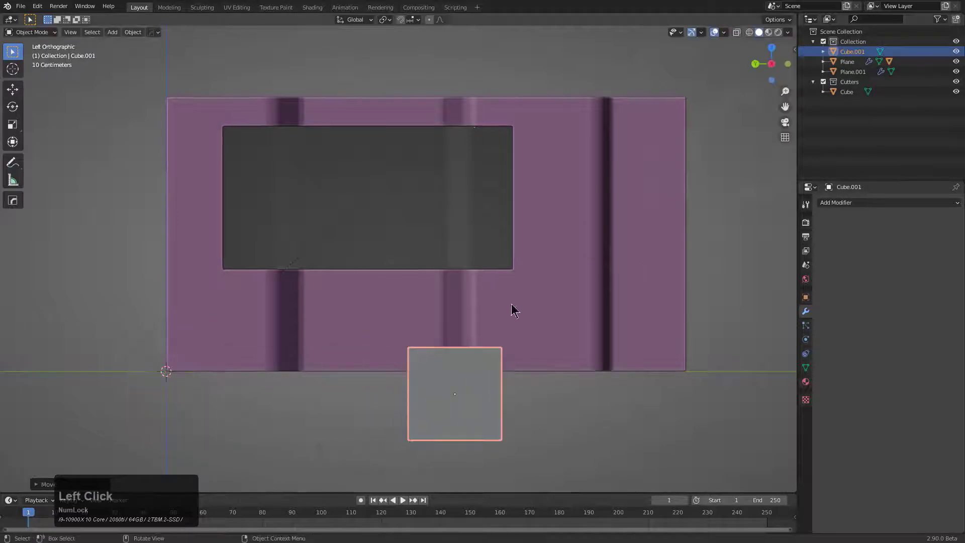
Step: Stretch the new cube along Y past both ends of the wall and widen it along X around the wall's base
key(s)
key(x)
key(y)
click(714, 366)
middle_drag(481, 287, 502, 330)
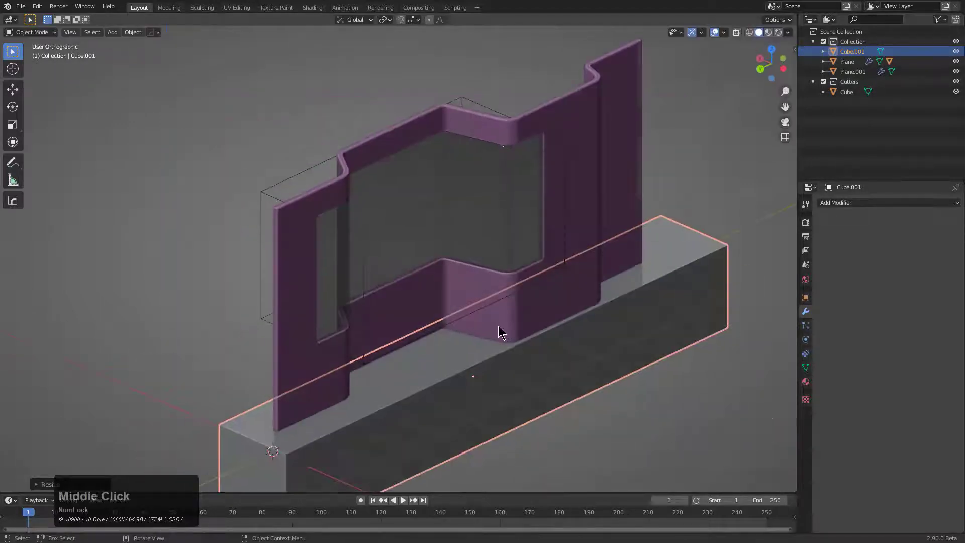
key(s)
key(y)
key(x)
click(557, 355)
Step: Slash the wall with the stretched cube to separate a strip along its base
shift+click(573, 313)
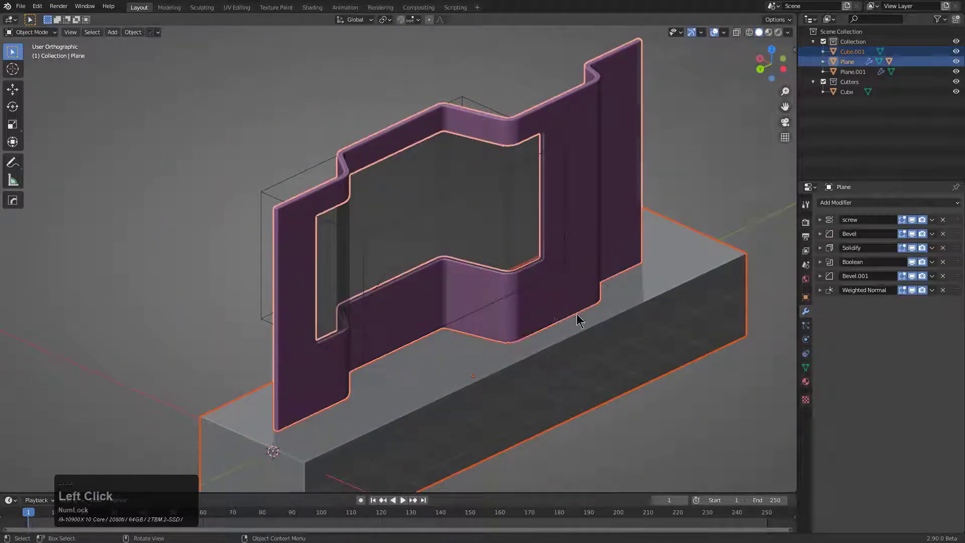
key(q)
mouse_move(553, 349)
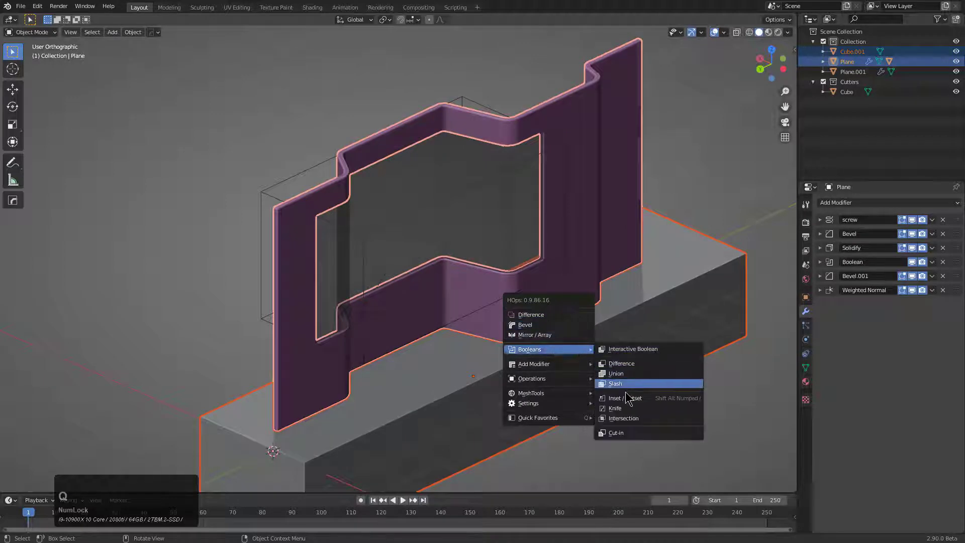
click(615, 383)
Step: Assign a different blank Principle material to the base strip
middle_drag(615, 383, 517, 349)
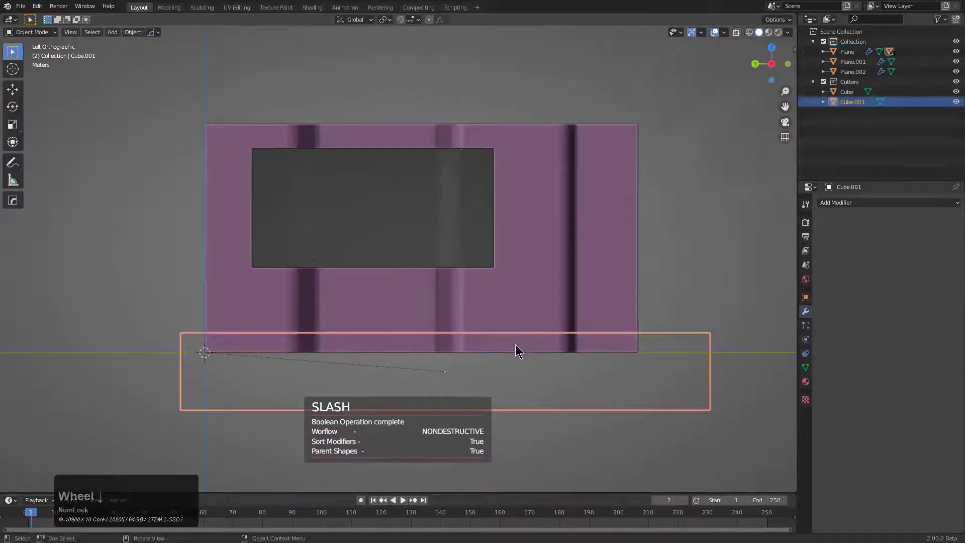
click(550, 301)
key(m)
click(495, 334)
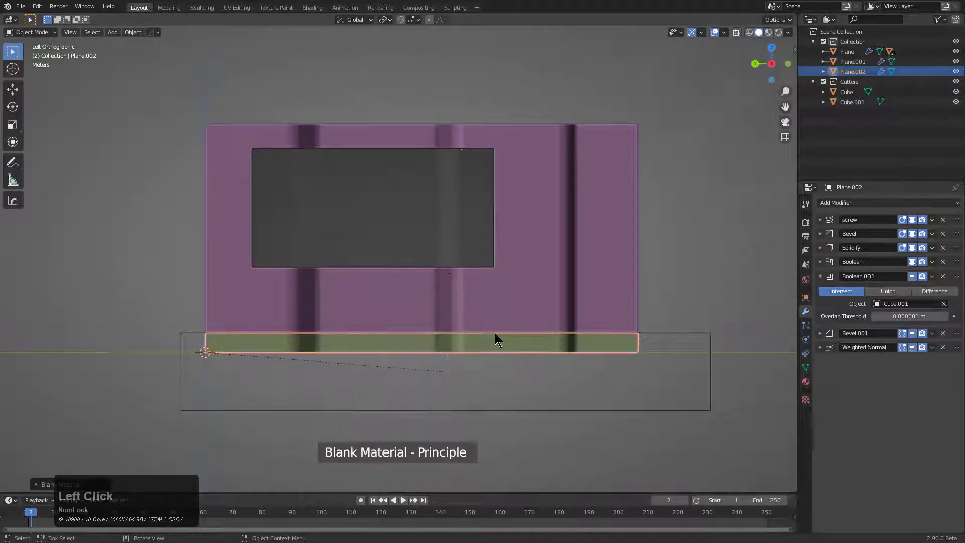
click(494, 408)
key(shift+d)
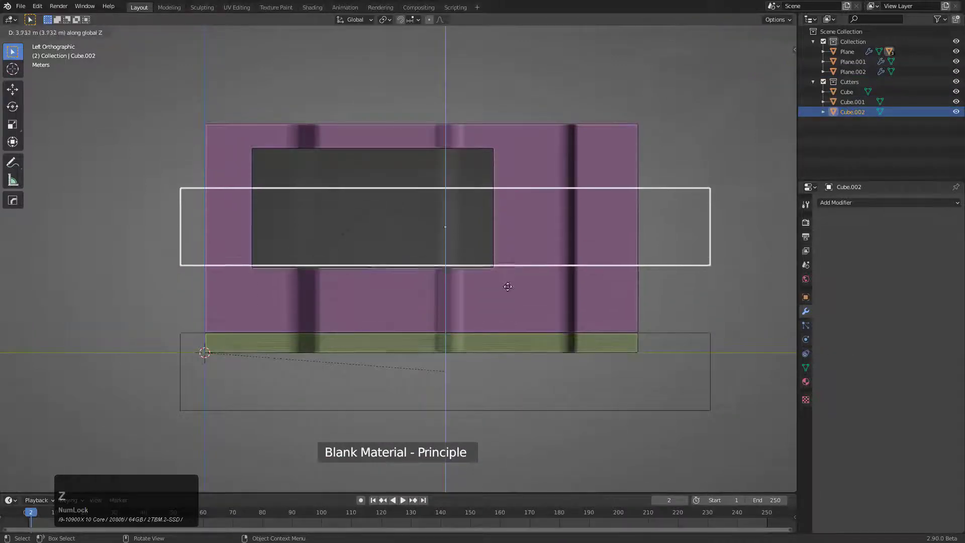
key(Escape)
key(x)
click(508, 297)
Step: Lower the base cutter slightly and array it along Z with 3 copies and a constant offset of about 4.175
click(481, 420)
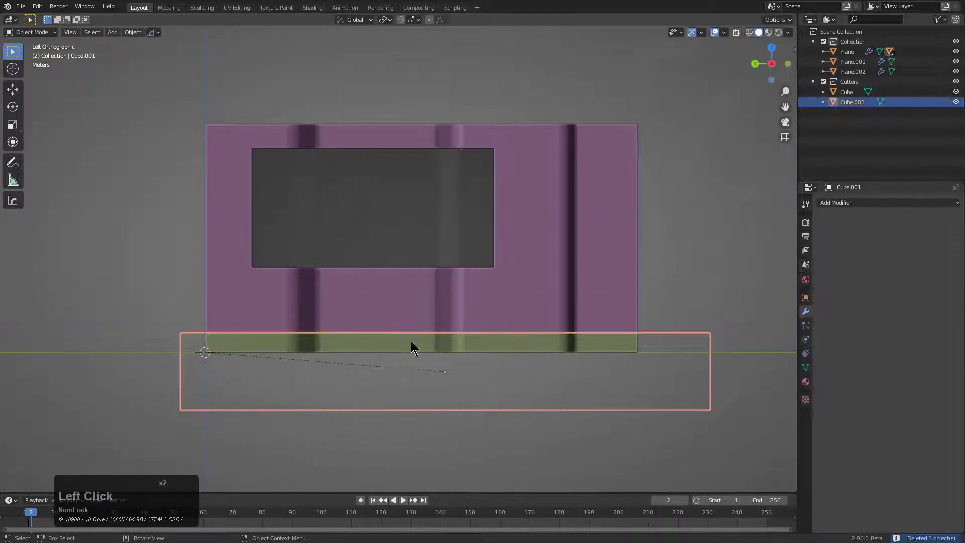
drag(411, 347, 440, 344)
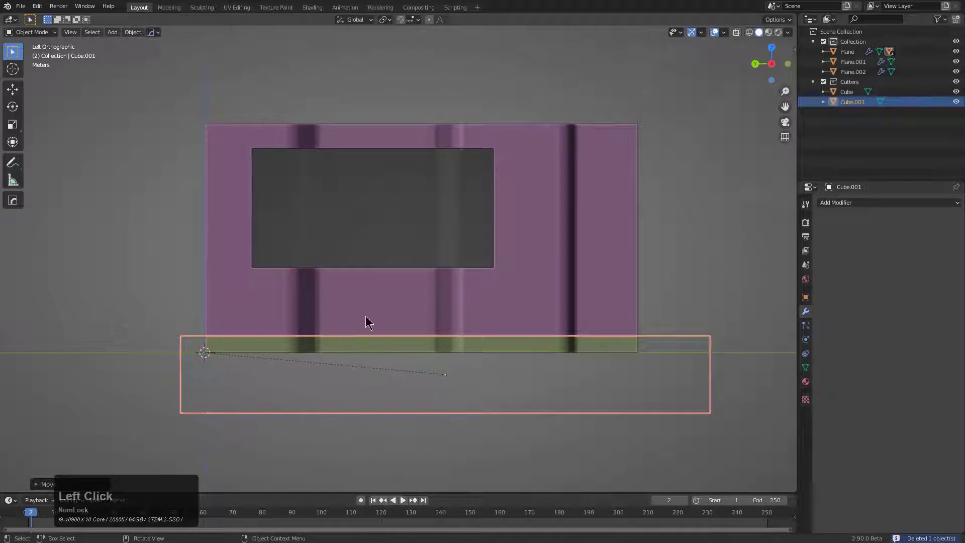
key(q)
click(353, 287)
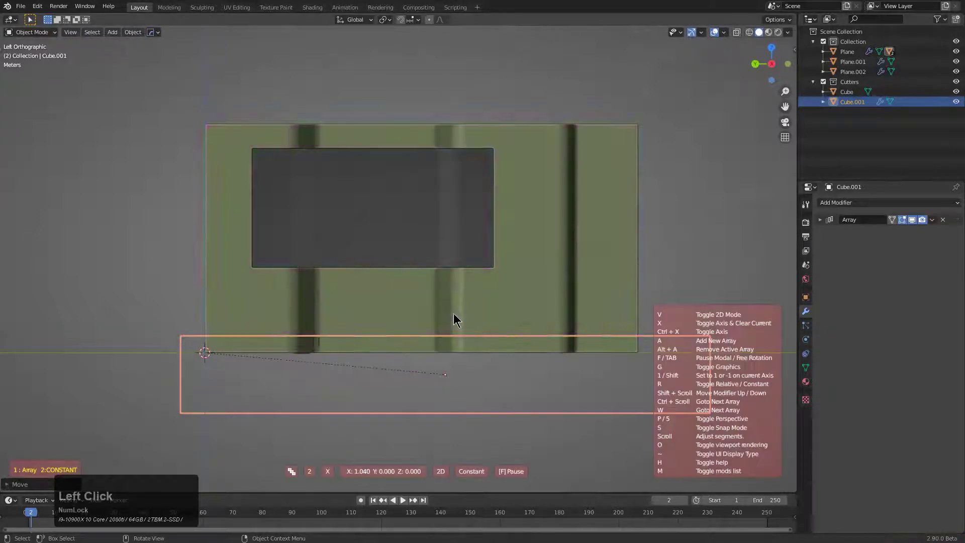
key(x)
key(x)
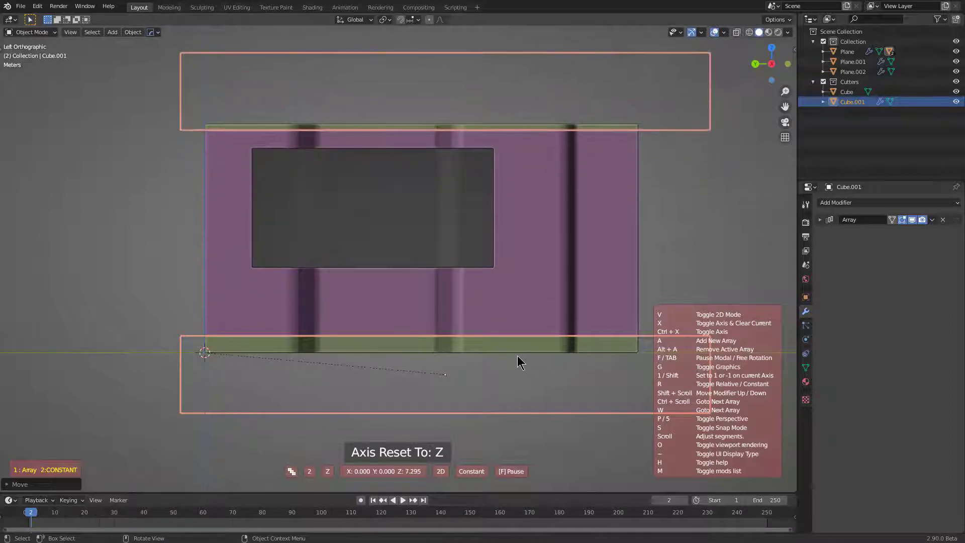
scroll(186, 284, up, 1)
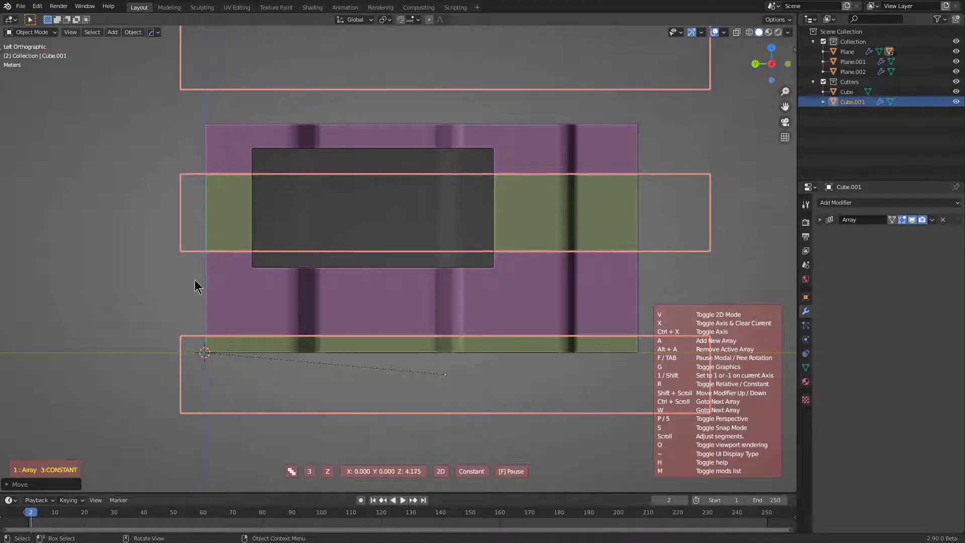
click(196, 282)
Step: Hide the Cutters collection and inspect the banded wall panel in perspective view
scroll(449, 294, down, 1)
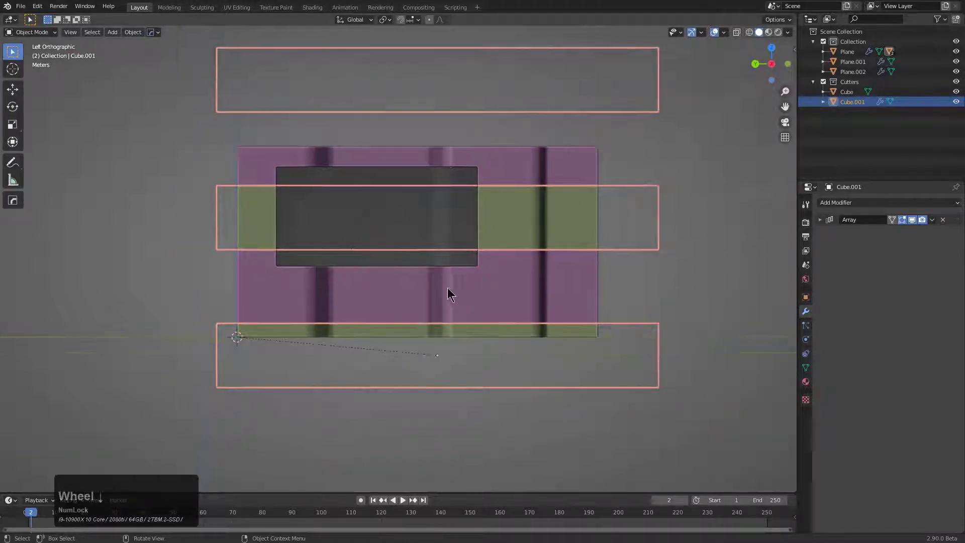
scroll(458, 231, up, 2)
key(1)
middle_drag(415, 249, 463, 307)
scroll(440, 278, up, 1)
key(KP_5)
scroll(447, 278, down, 1)
scroll(503, 235, up, 2)
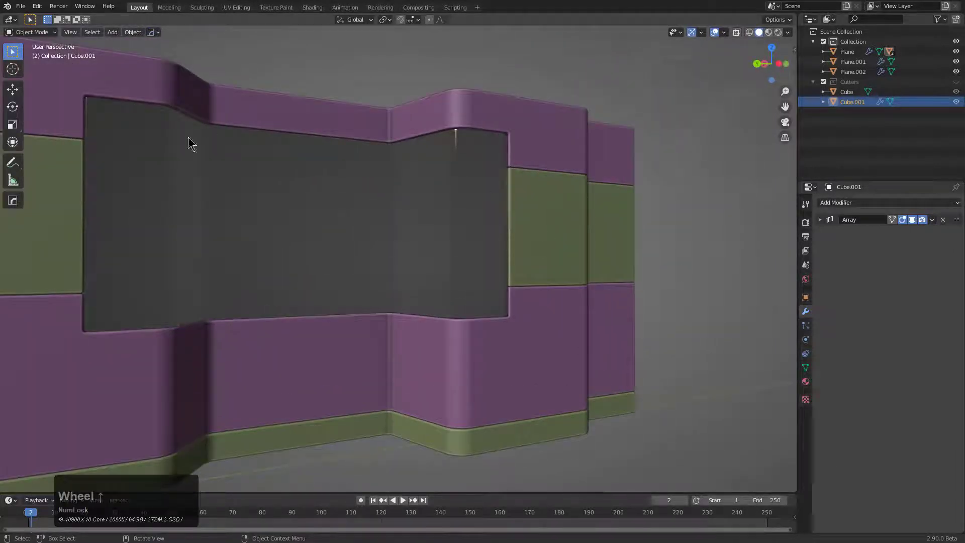
scroll(402, 262, down, 3)
mouse_move(448, 263)
middle_down()
mouse_move(494, 250)
mouse_move(394, 276)
mouse_move(553, 274)
mouse_move(491, 282)
mouse_move(484, 268)
middle_up()
Step: Show the wall panel in material preview shading and select all its visible objects
key(z)
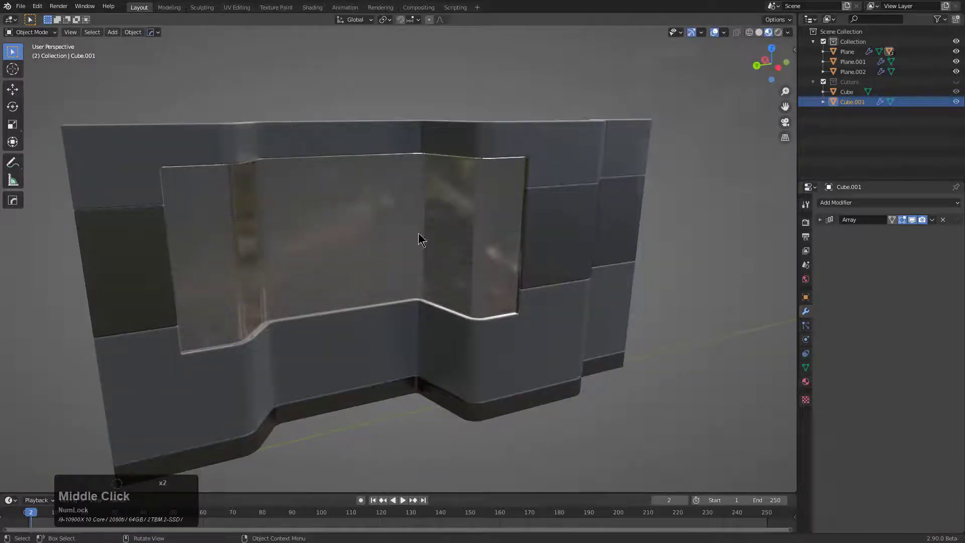
middle_drag(422, 237, 448, 255)
scroll(430, 296, down, 2)
scroll(448, 255, down, 1)
key(a)
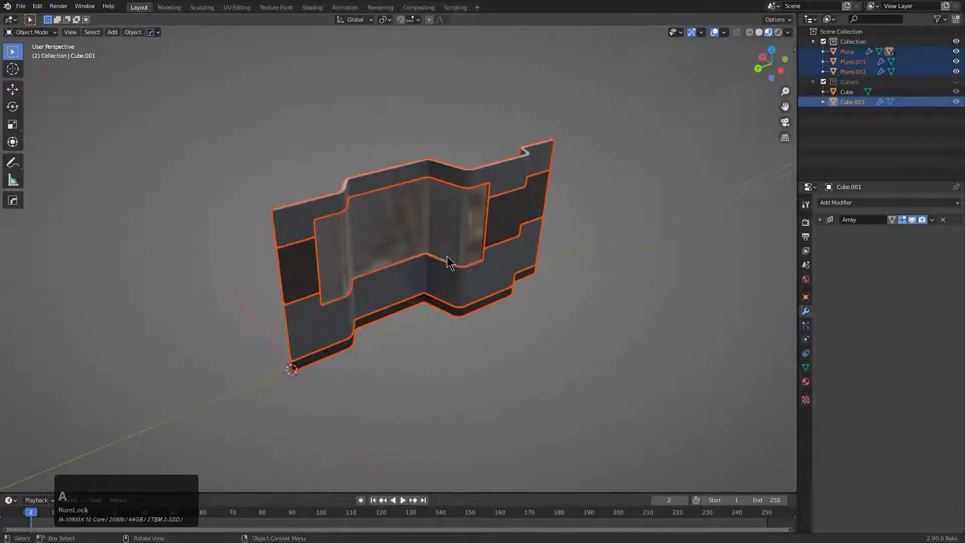
Step: Array the selected wall panel objects along Y so that three panels stand side by side
key(q)
click(447, 255)
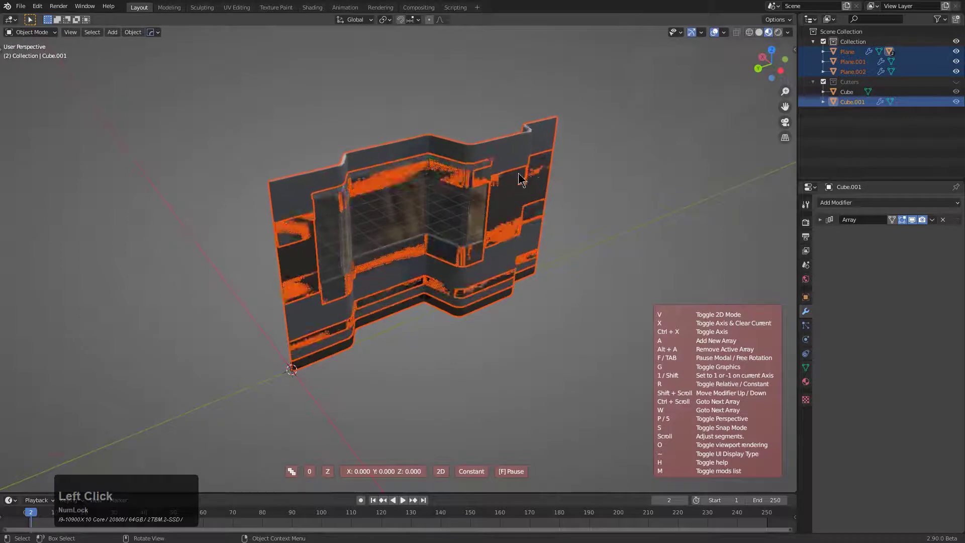
key(x)
key(y)
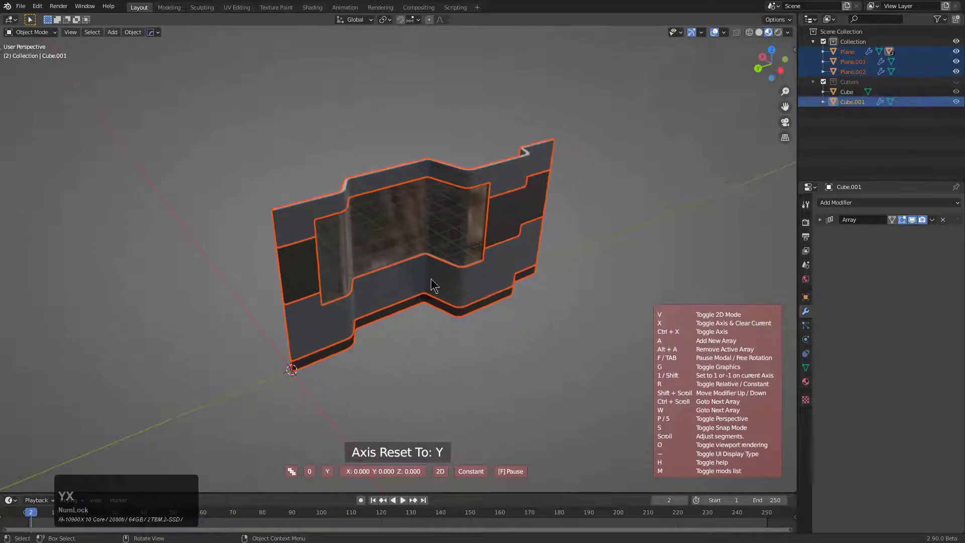
scroll(71, 256, up, 1)
click(73, 262)
Step: Deselect everything and examine the arrayed wall panels from several angles
middle_drag(446, 270, 455, 247)
key(alt+a)
scroll(400, 263, down, 2)
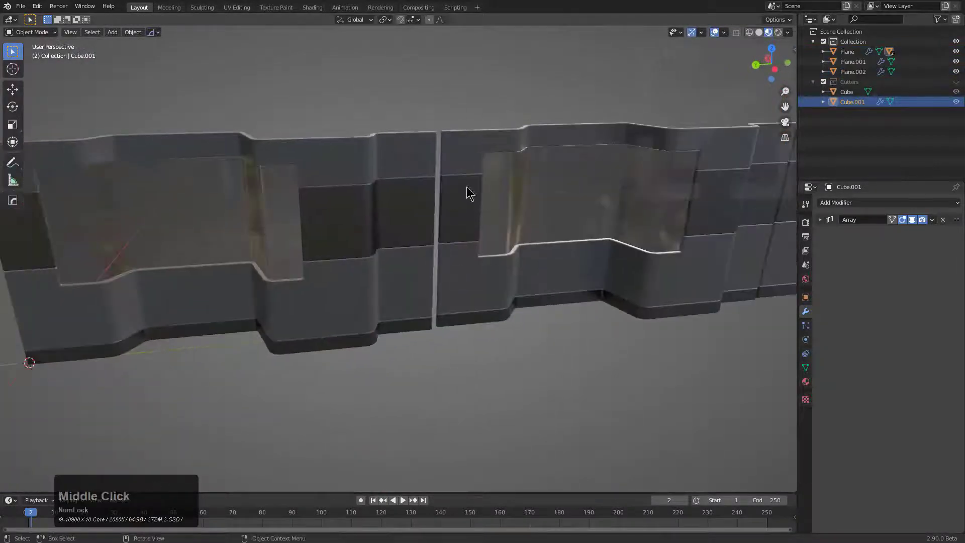
scroll(388, 201, down, 3)
middle_drag(379, 228, 308, 240)
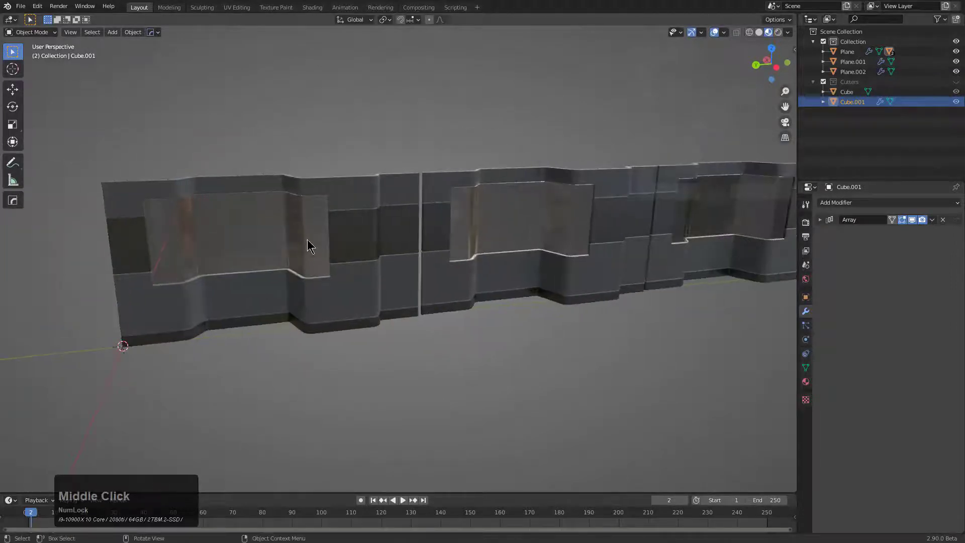
scroll(494, 246, down, 2)
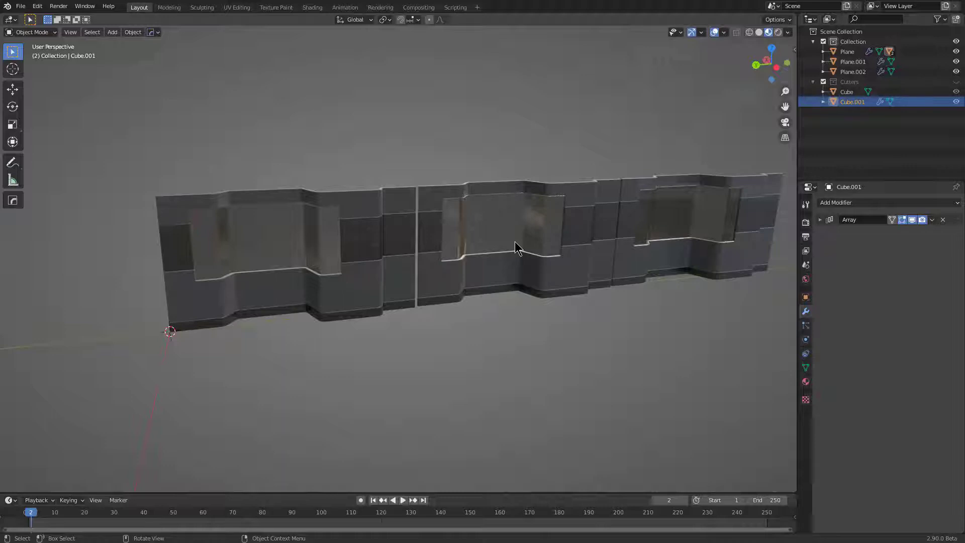
mouse_move(510, 255)
middle_down()
mouse_move(582, 260)
mouse_move(506, 256)
mouse_move(514, 261)
middle_up()
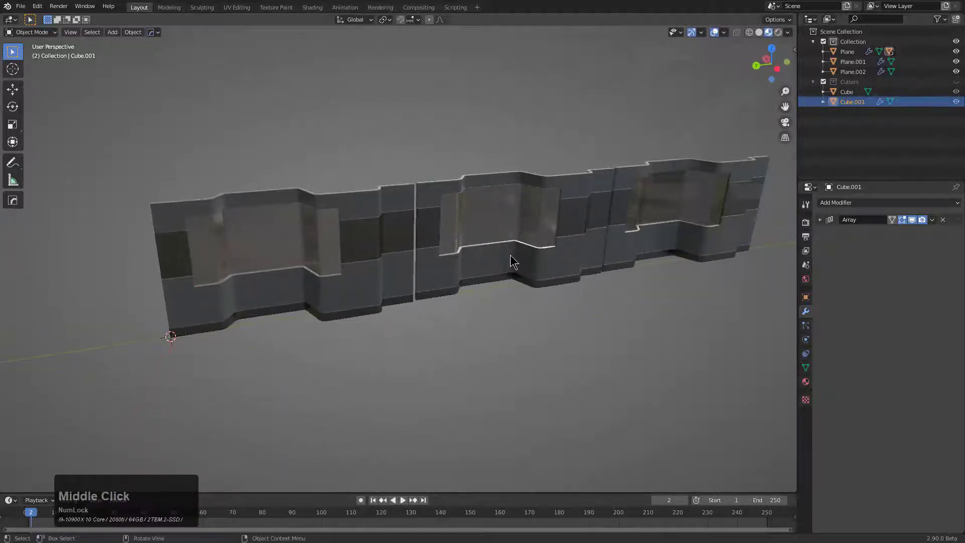
Step: Delete all the visible wall panel objects
key(a)
click(500, 255)
scroll(467, 294, up, 2)
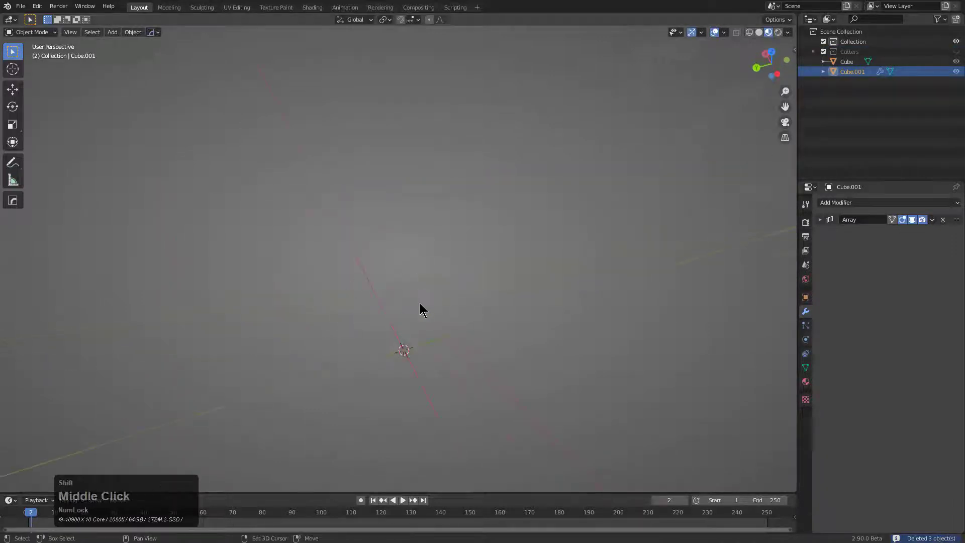
Step: Add a new cube, frame it in the view and switch to solid shading
key(shift+a)
mouse_move(414, 305)
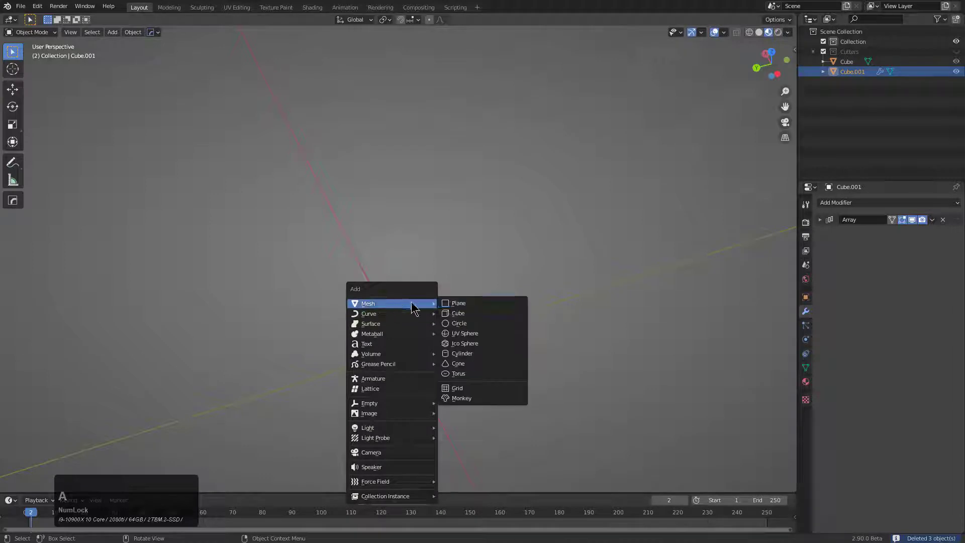
click(455, 313)
key(KP_Decimal)
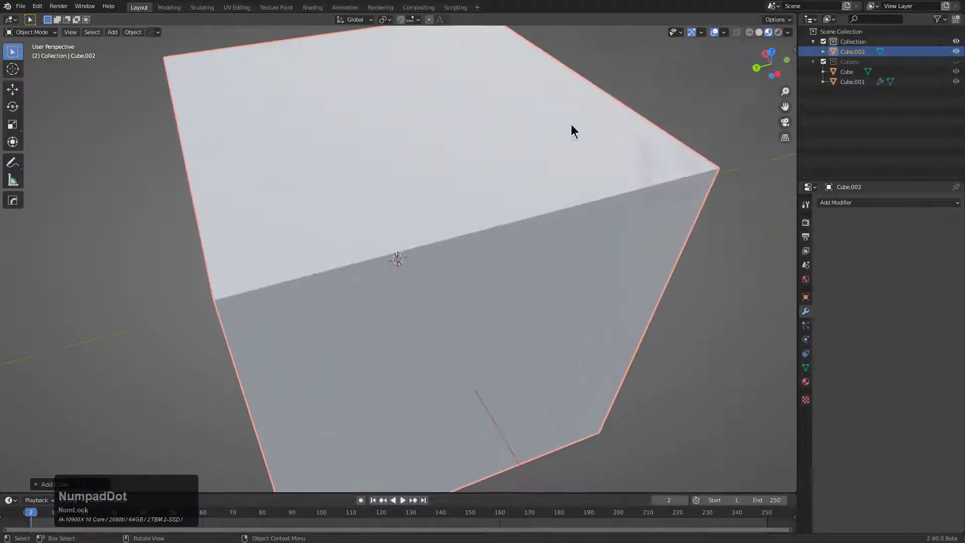
click(760, 32)
scroll(476, 252, down, 5)
mouse_move(504, 230)
middle_down()
mouse_move(481, 247)
mouse_move(458, 240)
middle_up()
scroll(467, 245, up, 2)
scroll(453, 262, down, 1)
middle_drag(441, 272, 405, 262)
middle_drag(483, 262, 399, 276)
scroll(442, 265, down, 2)
Step: Bevel two front vertical edges of the cube about 1.36 m wide with 14 segments to form a rounded front
key(Tab)
key(2)
shift+click(345, 293)
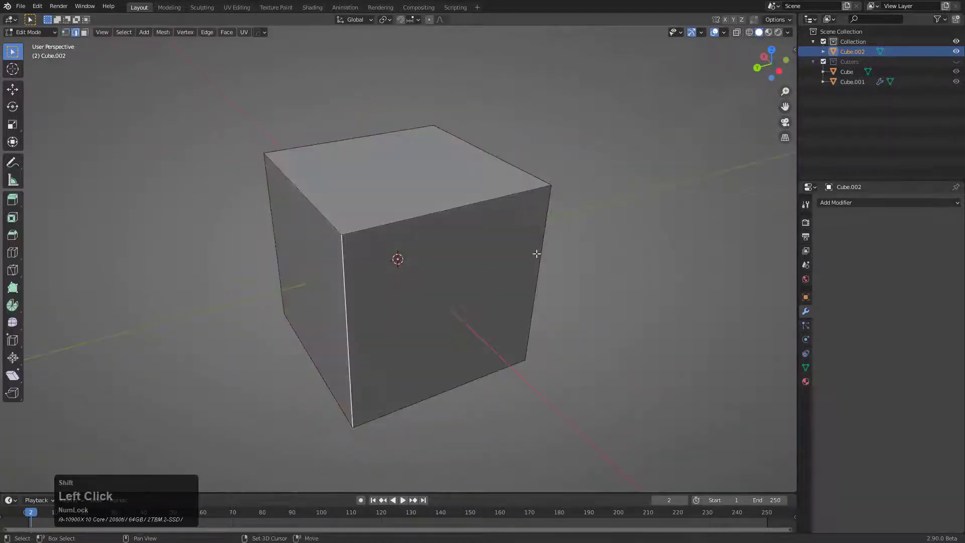
key(ctrl+b)
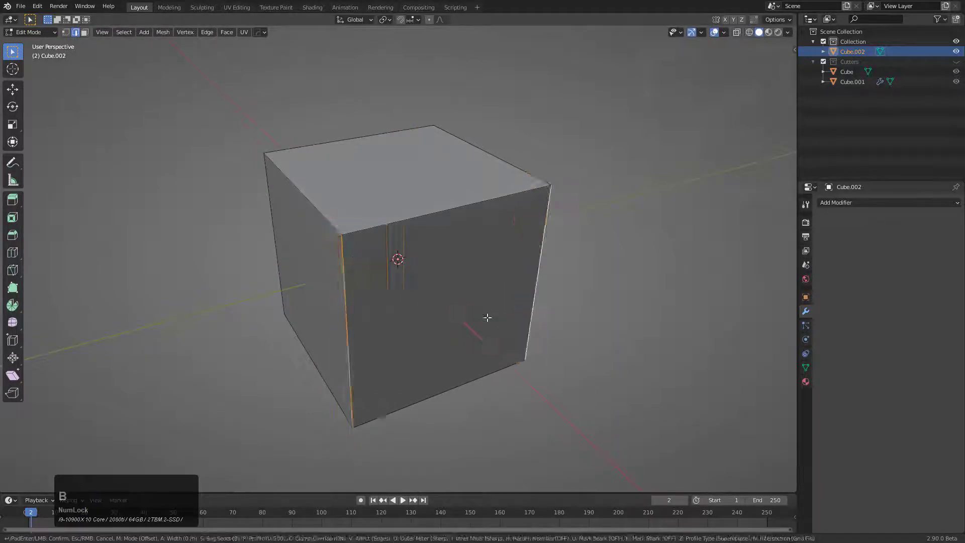
scroll(637, 339, up, 5)
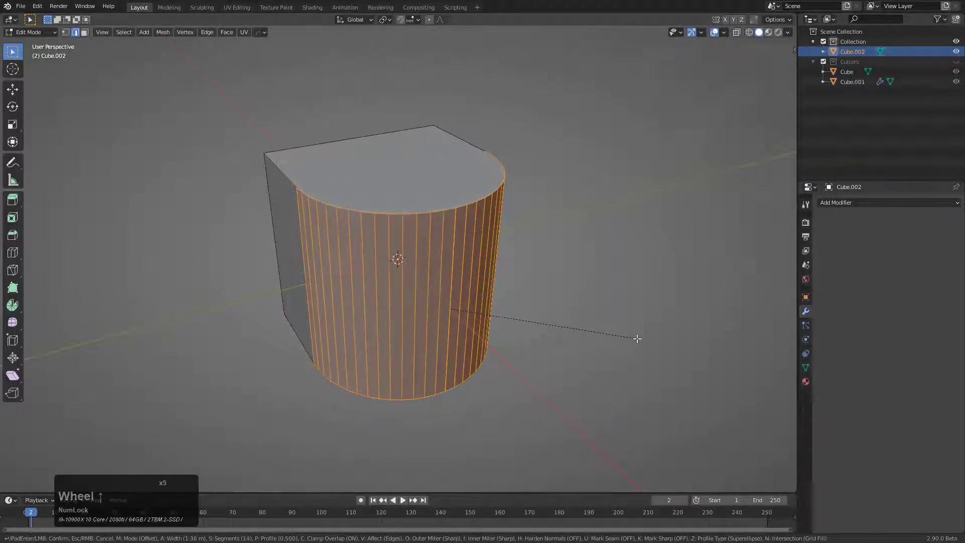
click(637, 338)
scroll(525, 260, up, 2)
click(486, 207)
key(Tab)
scroll(459, 308, down, 2)
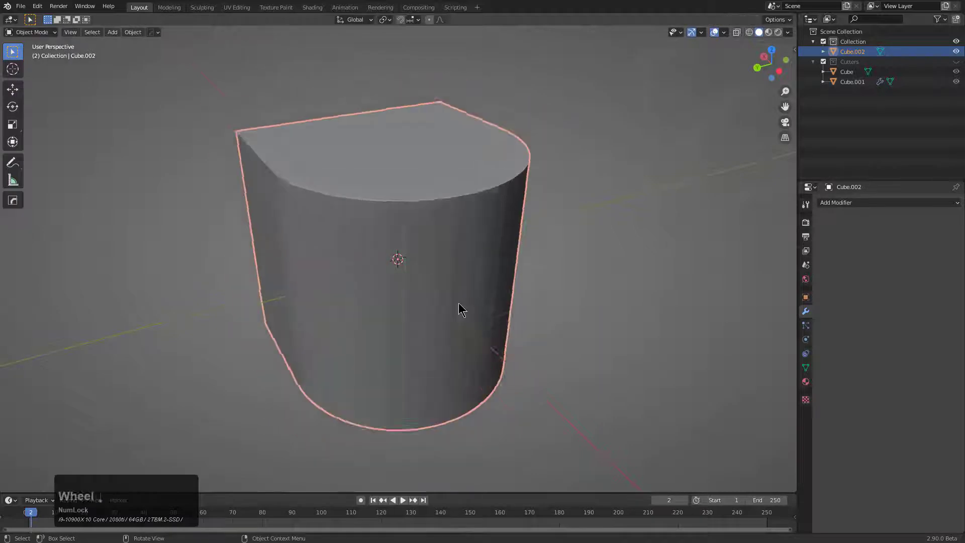
Step: Check the middle vertical edge of the rounded face for overlapping geometry by test-moving it in the left orthographic view
middle_drag(459, 309, 427, 275)
key(KP_5)
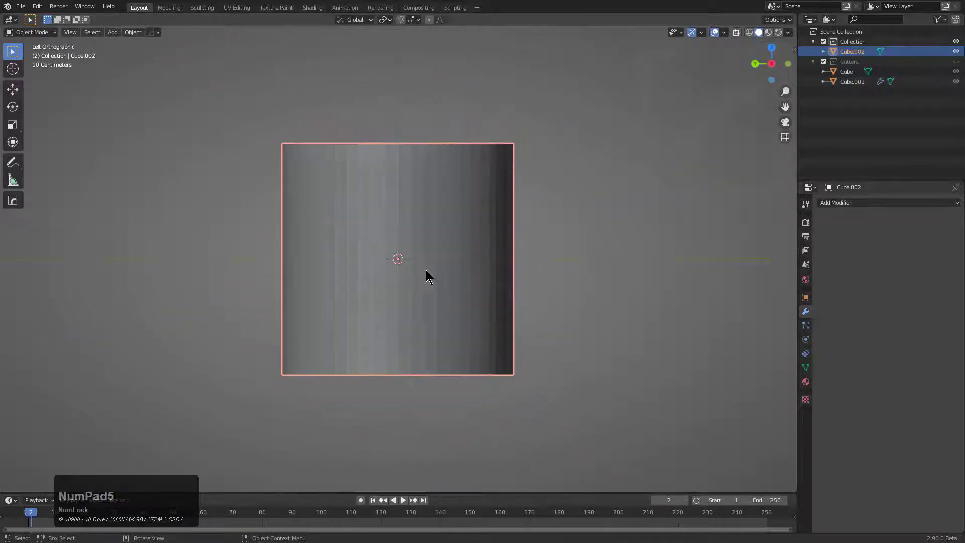
key(Tab)
scroll(425, 268, up, 3)
key(g)
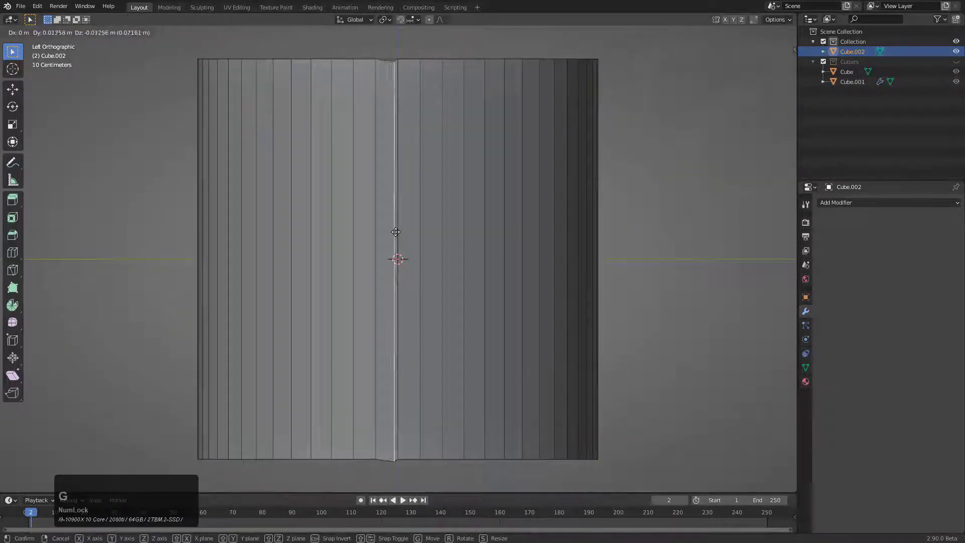
right_click(392, 234)
key(Tab)
Step: Add a cylinder and rotate it 90 degrees about X and 90 degrees about Z
key(shift+a)
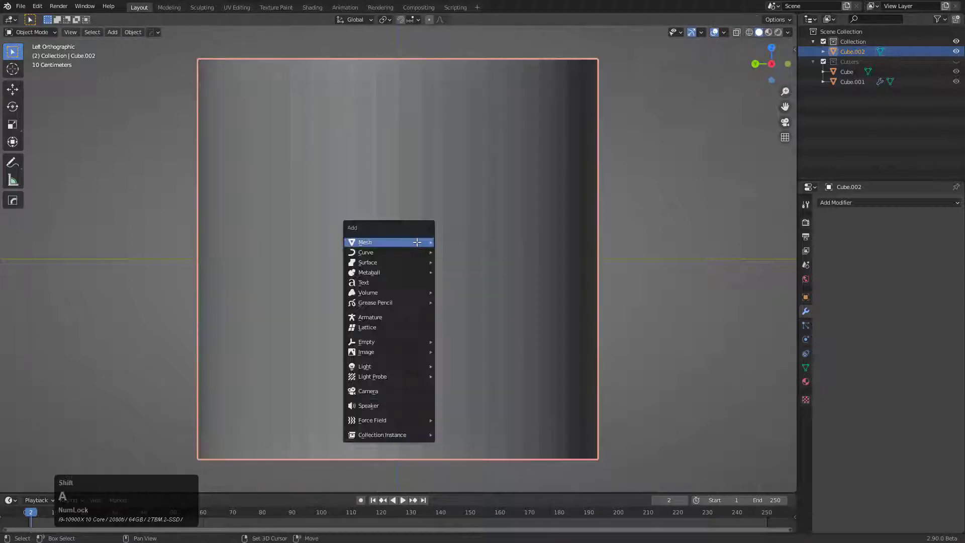
mouse_move(418, 242)
click(465, 289)
key(r)
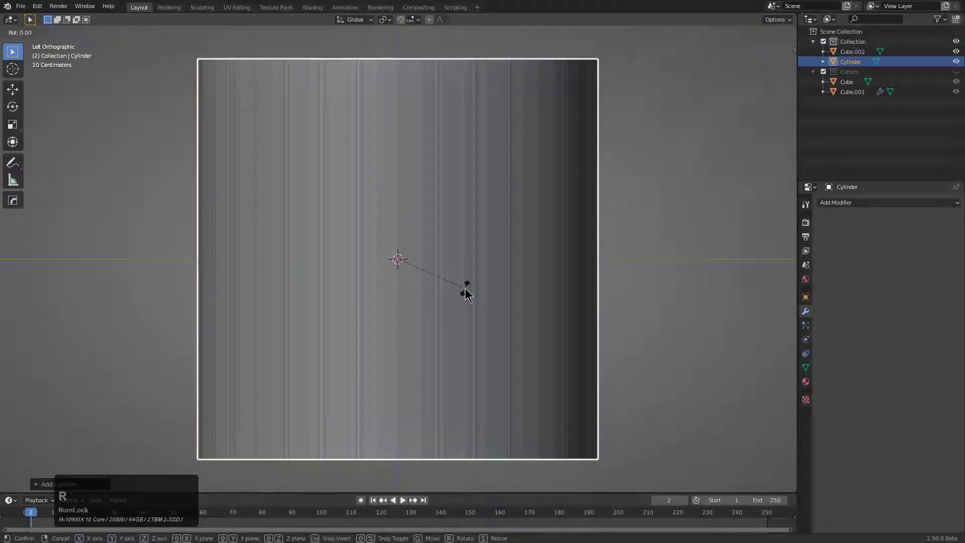
right_click(465, 288)
text(rx90)
click(465, 289)
text(rz90)
key(KP_Enter)
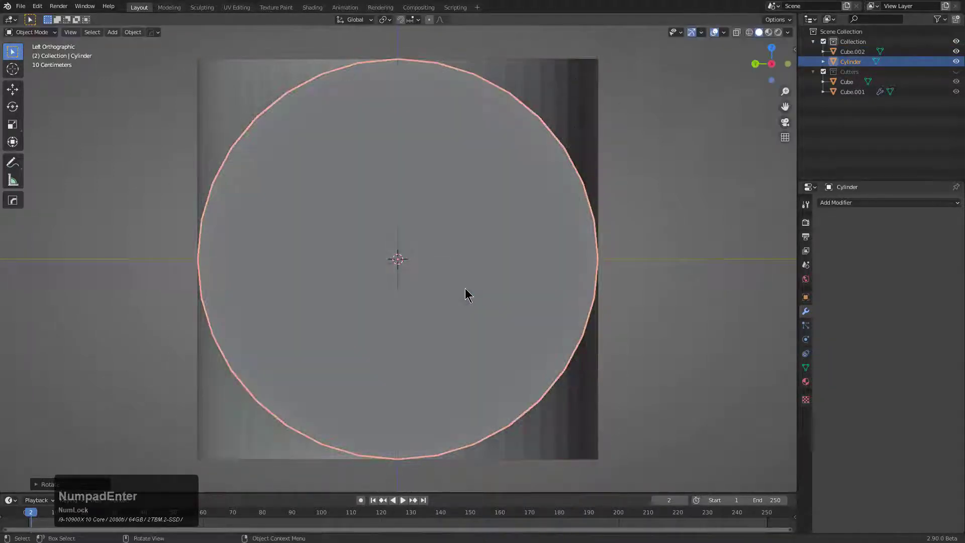
Step: Scale the cylinder down and move it along X so it protrudes from the block's rounded front
key(s)
click(496, 276)
middle_drag(496, 276, 452, 282)
key(g)
key(y)
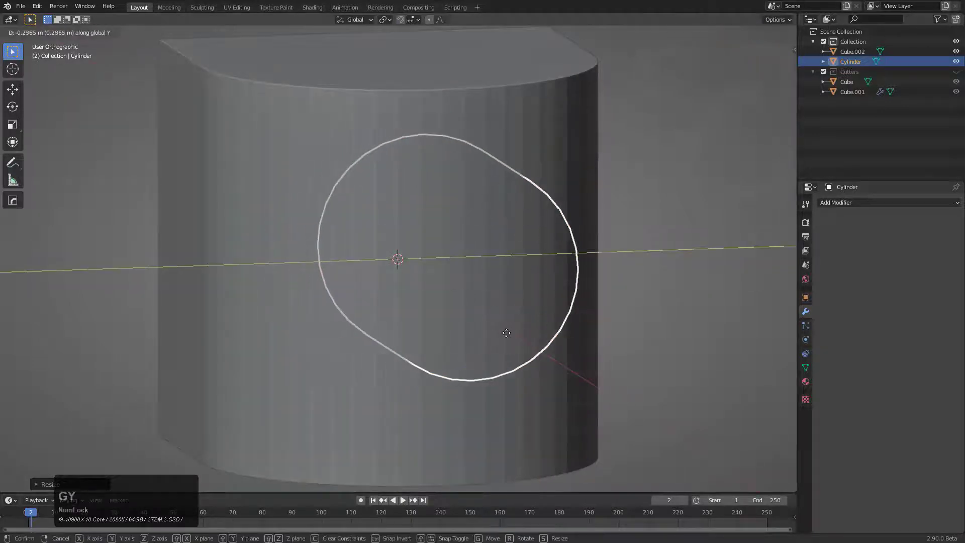
key(x)
shift+click(481, 229)
Step: Cut the cylinder out of the rounded block with a Difference boolean
shift+click(493, 154)
key(q)
click(492, 155)
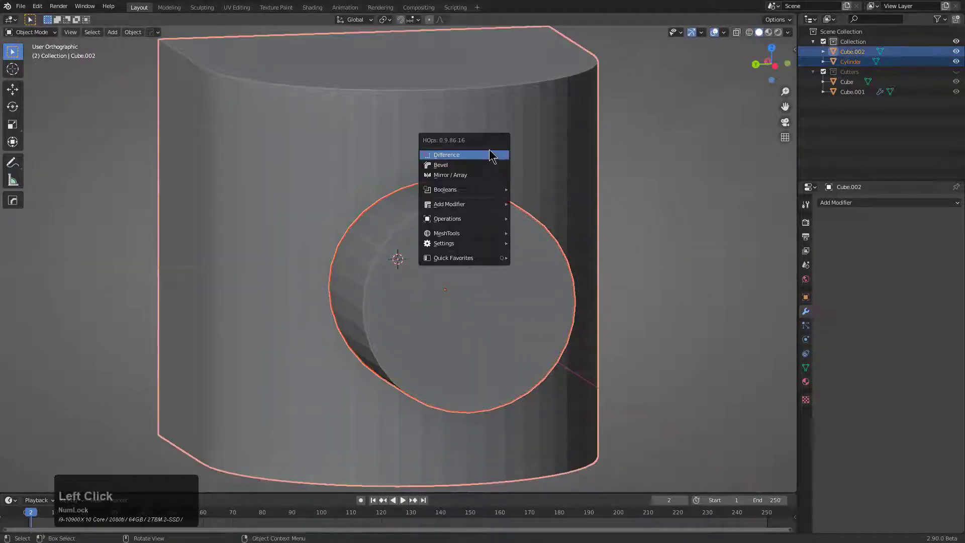
middle_drag(490, 186, 487, 223)
scroll(506, 237, down, 1)
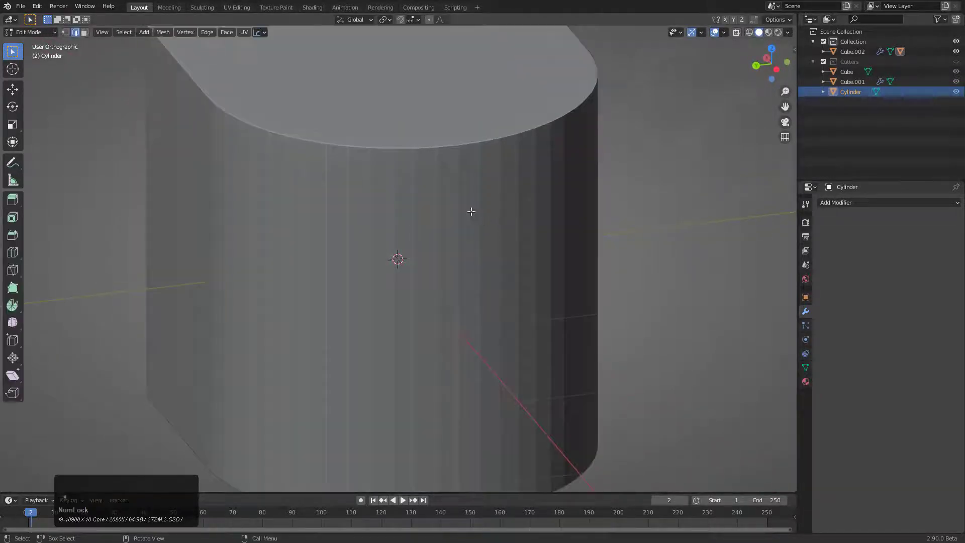
Step: Recheck the rounded block's vertical edges in edit mode for overlapping geometry by test-moving one edge
click(478, 197)
key(Tab)
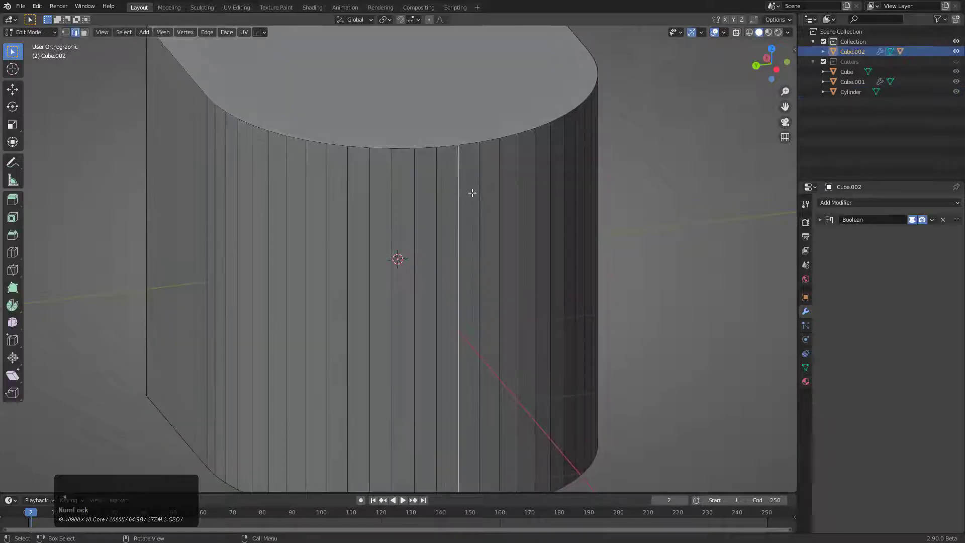
key(g)
right_click(466, 198)
key(Tab)
key(Tab)
key(Tab)
key(Tab)
key(Tab)
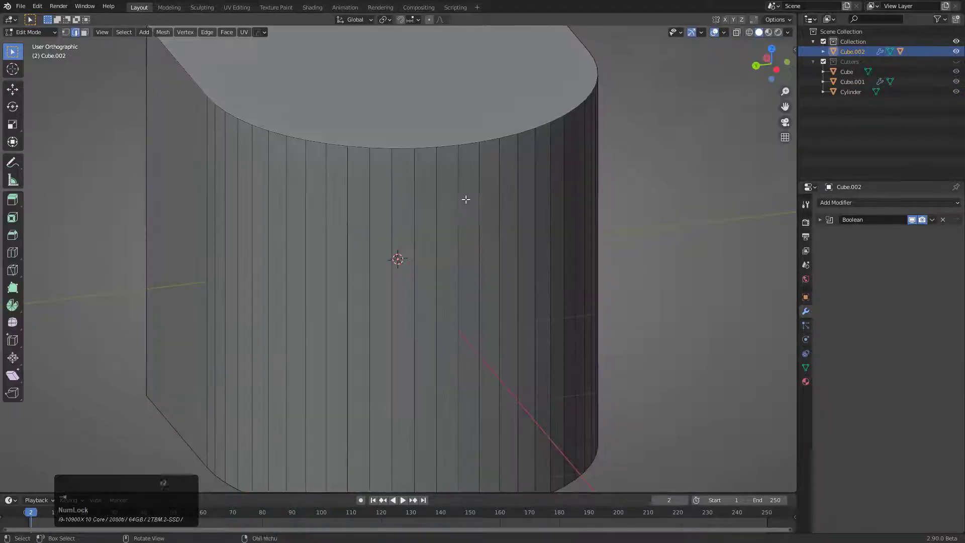
scroll(466, 270, down, 2)
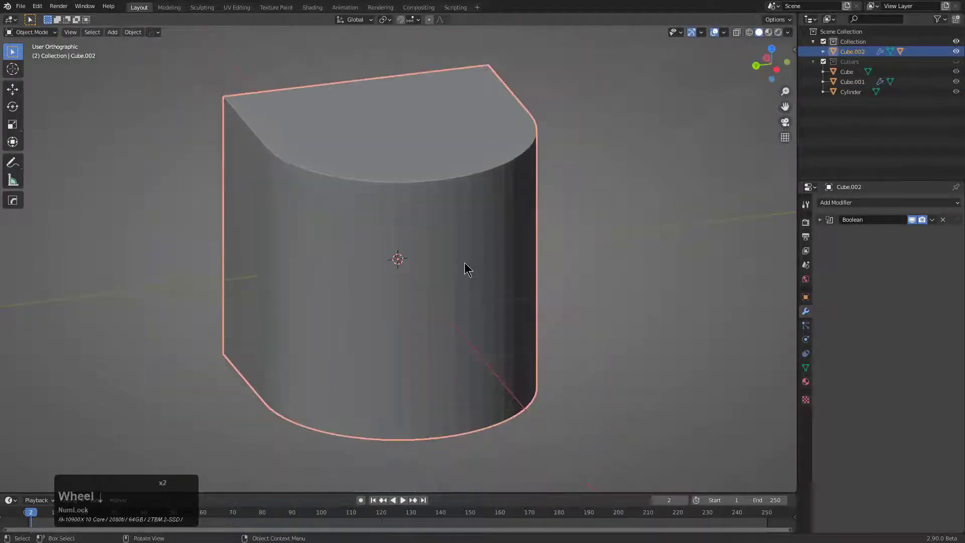
Step: Add a HardOps Weld modifier to the rounded block and move it above the Boolean
middle_drag(465, 270, 476, 263)
scroll(488, 263, up, 2)
scroll(487, 265, down, 2)
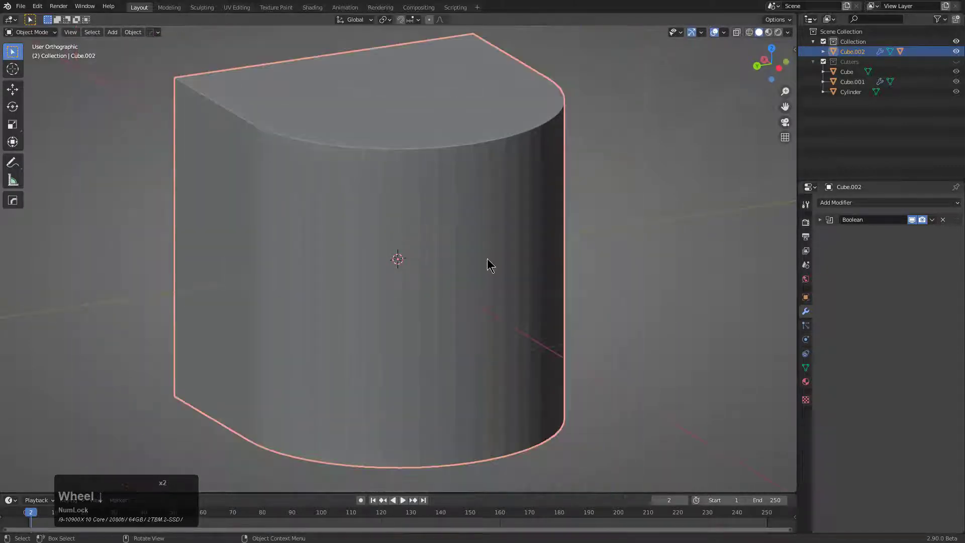
key(q)
mouse_move(464, 312)
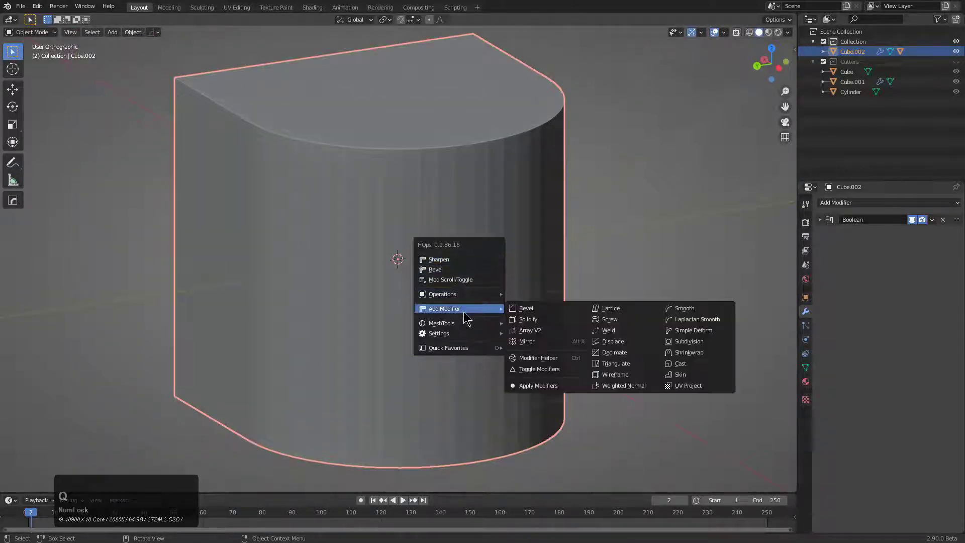
click(609, 336)
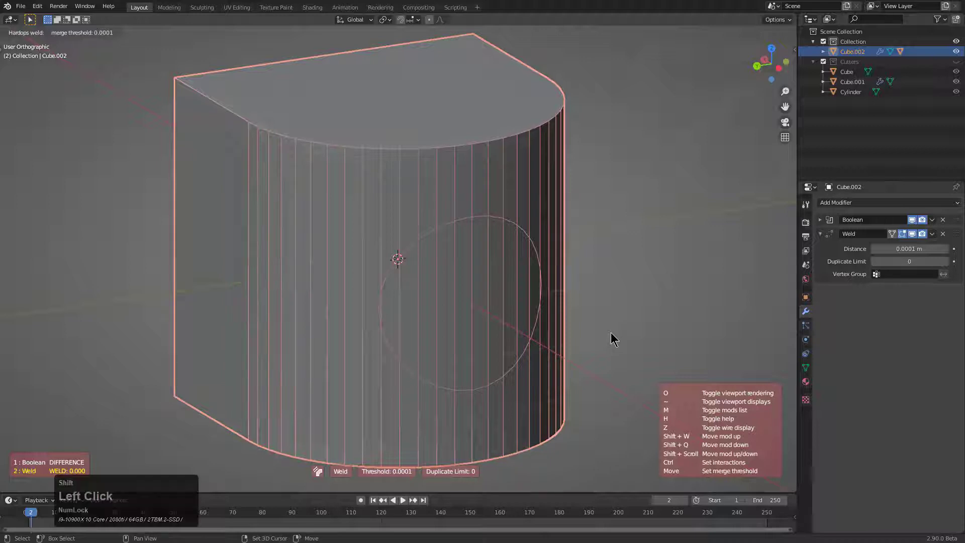
shift+scroll(611, 333, up, 1)
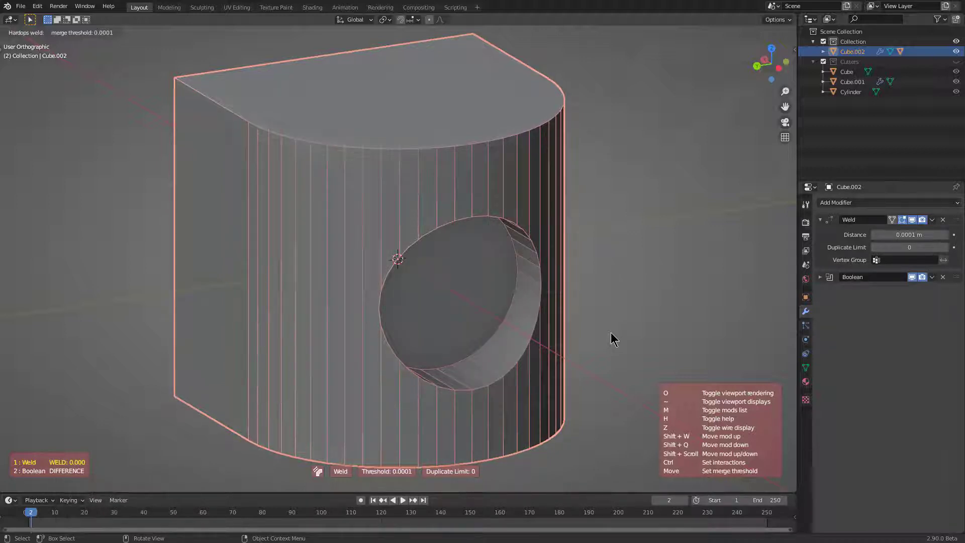
Step: Set the Weld modifier's merge threshold to about 0.0562 m
middle_drag(610, 333, 577, 345)
scroll(574, 342, up, 1)
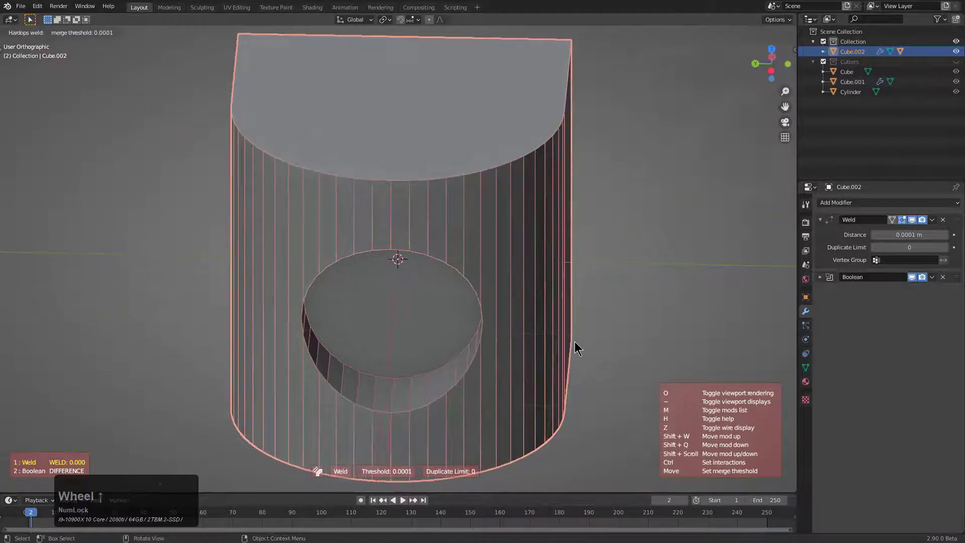
scroll(575, 340, up, 1)
scroll(575, 336, up, 2)
scroll(441, 276, up, 2)
scroll(441, 277, down, 2)
scroll(510, 290, down, 4)
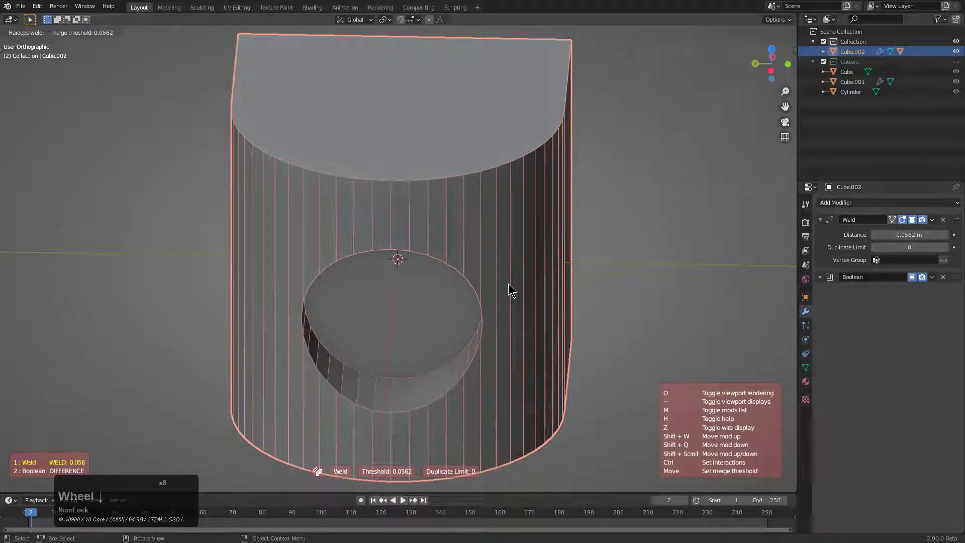
click(509, 285)
Step: Add a second Weld modifier below the Boolean with a merge distance of about 0.0501 m
middle_drag(509, 286, 530, 264)
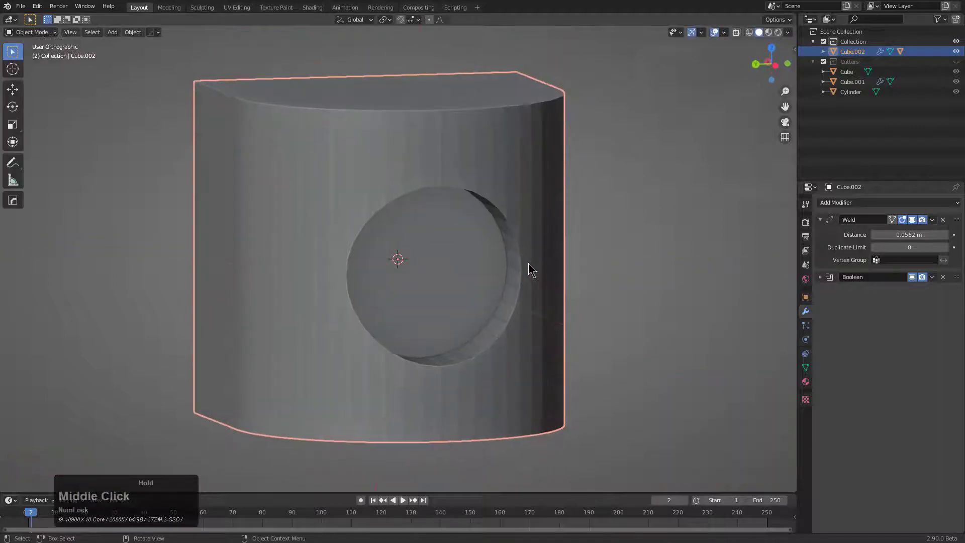
key(q)
mouse_move(526, 264)
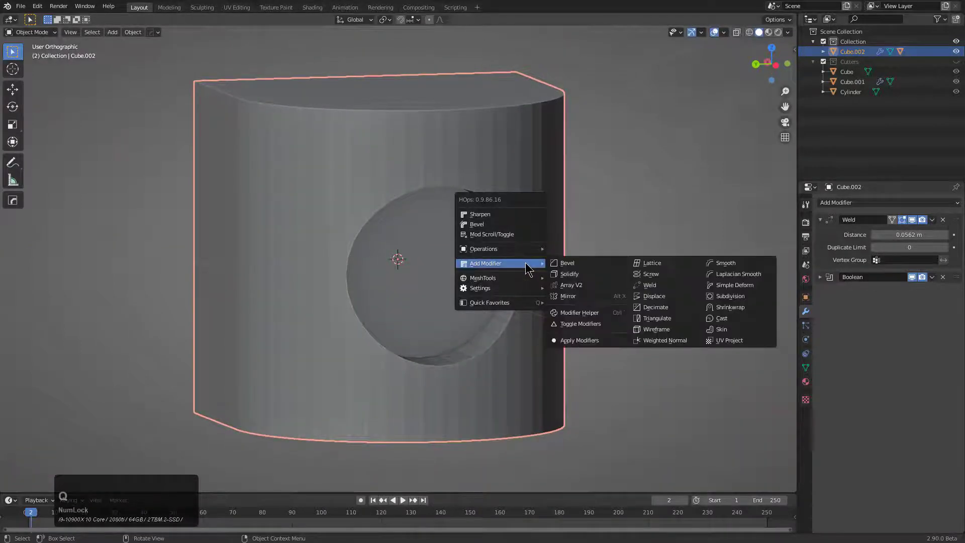
click(650, 284)
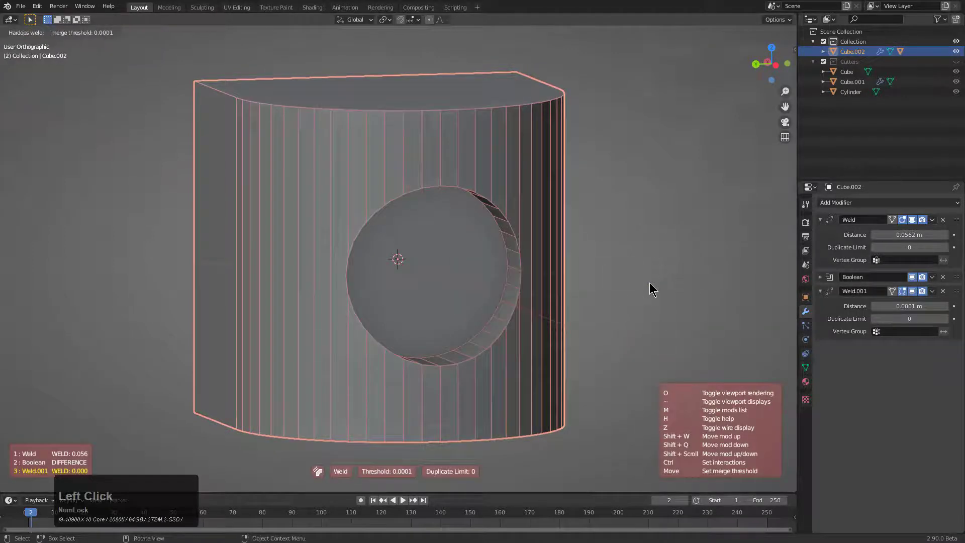
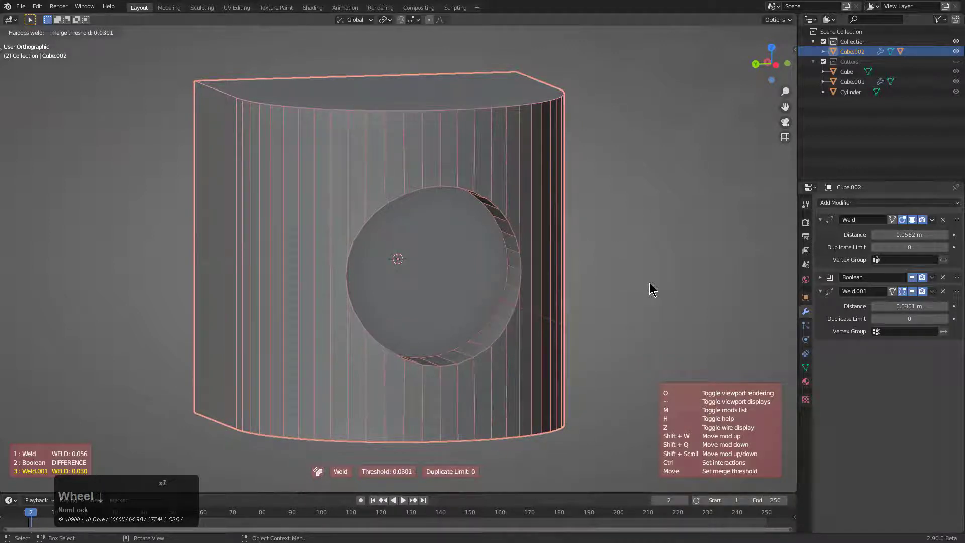
click(632, 287)
middle_drag(631, 287, 496, 295)
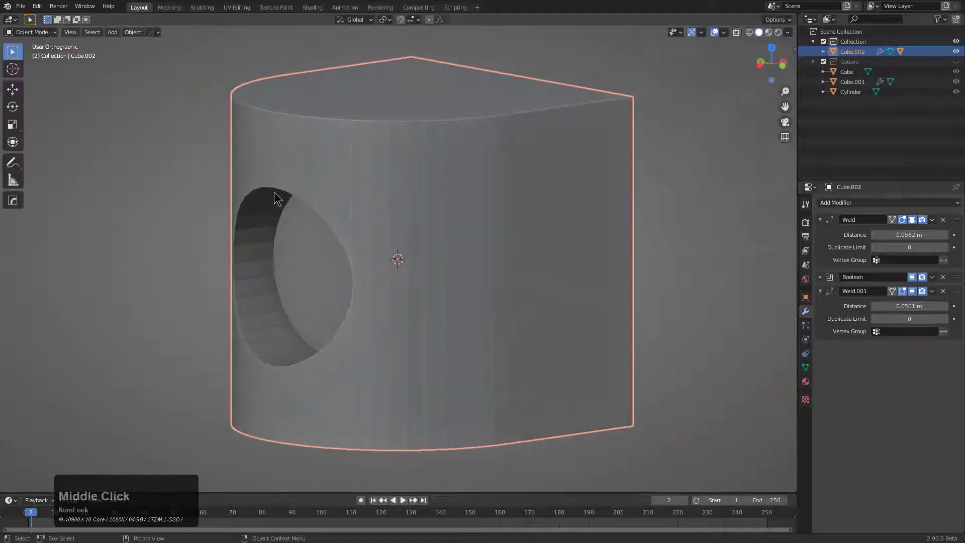
Step: Apply HardOps Sharpen to the rounded block with 30° sharpness and 60° auto smooth
key(q)
click(459, 205)
middle_drag(399, 243, 347, 234)
scroll(351, 221, up, 1)
scroll(447, 239, down, 2)
middle_drag(447, 222, 471, 225)
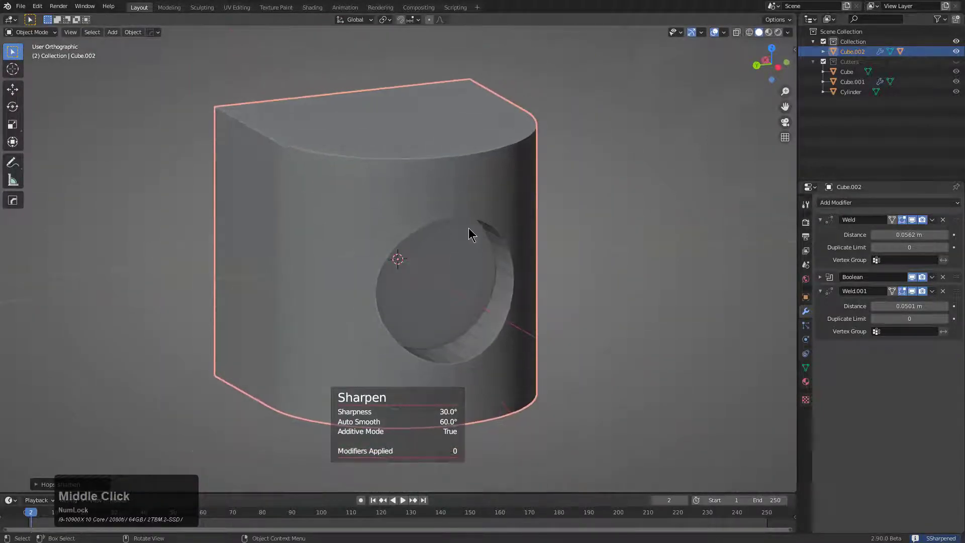
scroll(472, 227, up, 1)
Step: Toggle the sharp mark on the overlapping vertical edges of the block's rounded front using HardOps Mark in edit mode
key(Tab)
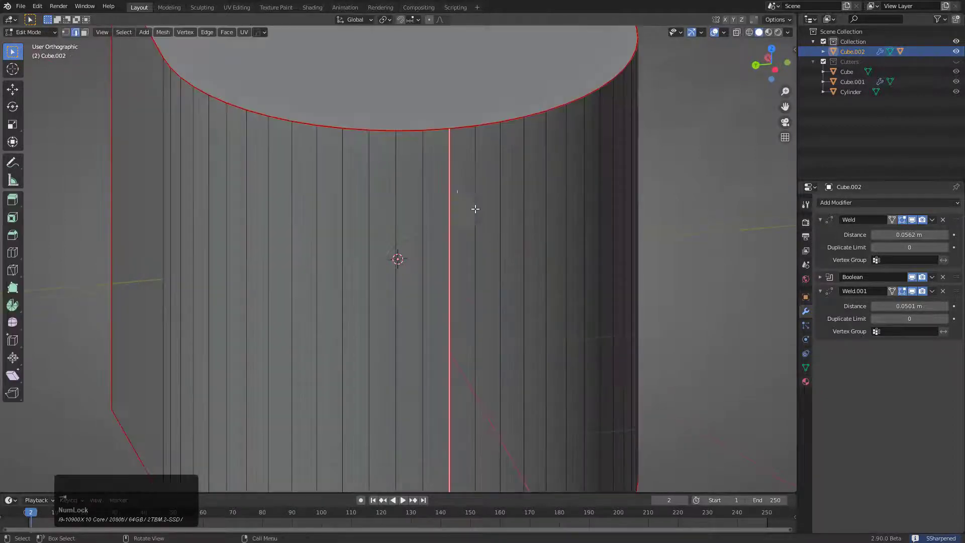
key(q)
click(477, 198)
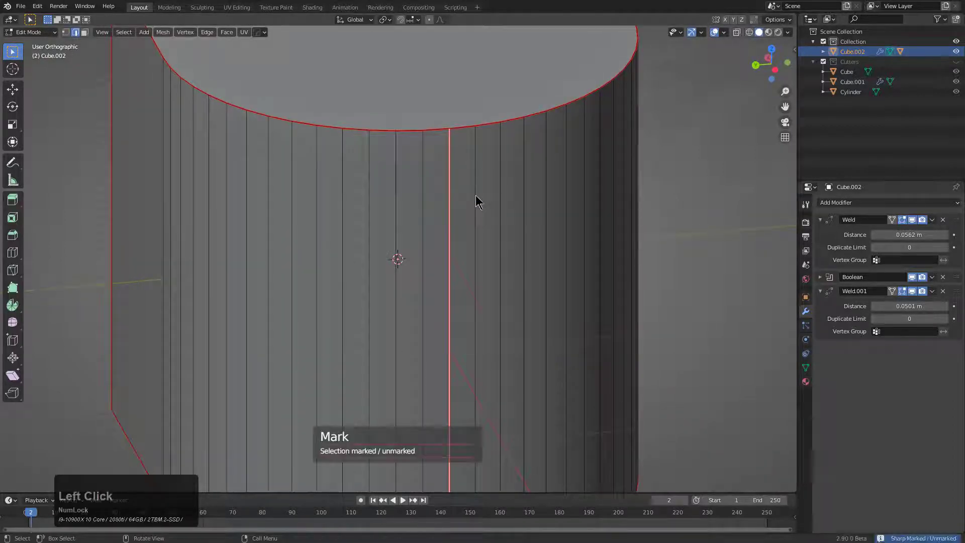
scroll(463, 206, up, 3)
right_click(442, 192)
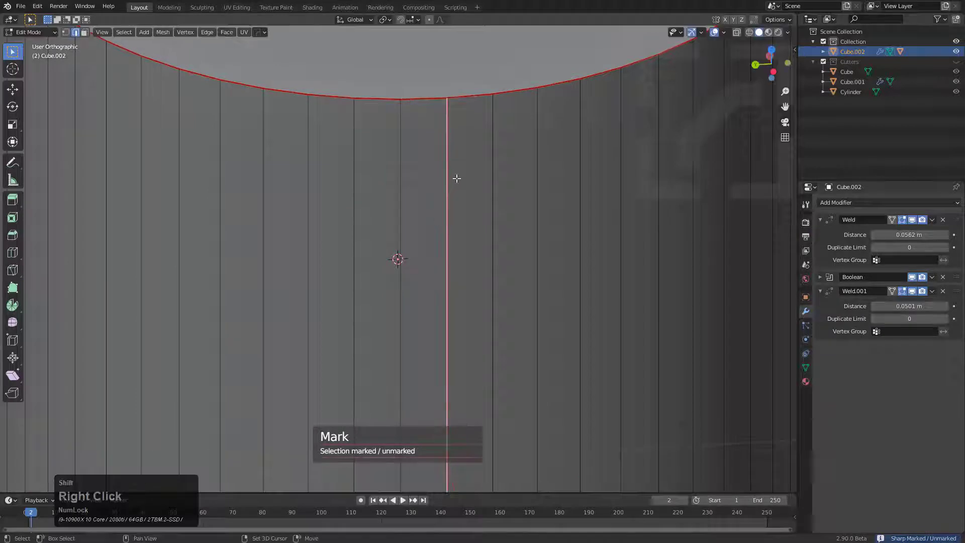
click(459, 168)
shift+click(449, 165)
key(q)
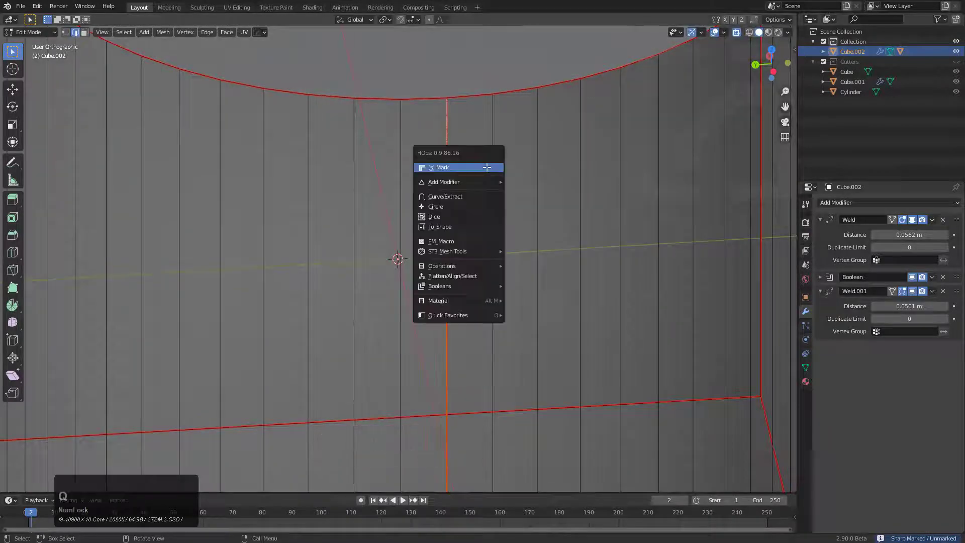
click(481, 168)
key(alt+z)
key(Tab)
scroll(463, 211, down, 3)
scroll(463, 218, down, 3)
middle_drag(463, 219, 248, 359)
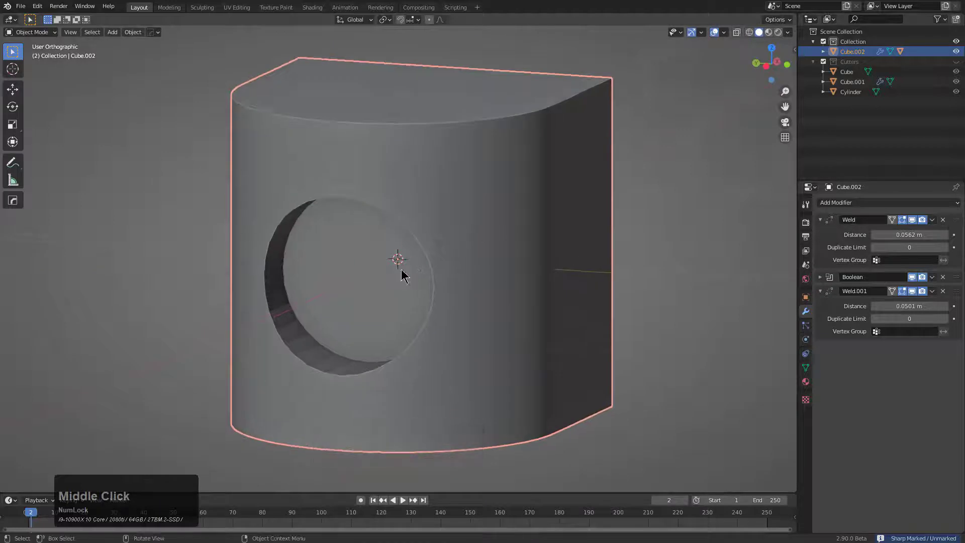
Step: Compare the circular cut with the second Weld modifier's viewport display turned off and back on
click(912, 291)
middle_drag(393, 246, 376, 247)
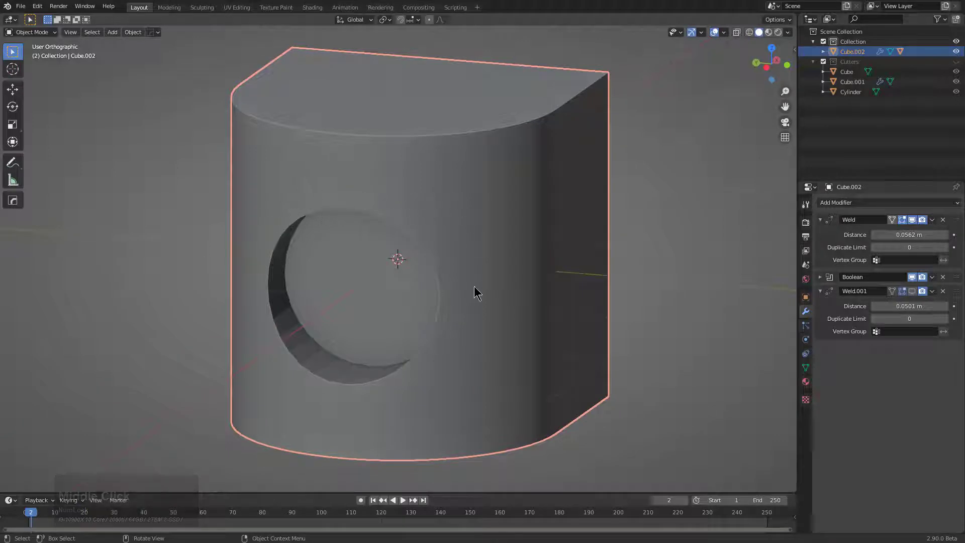
click(912, 292)
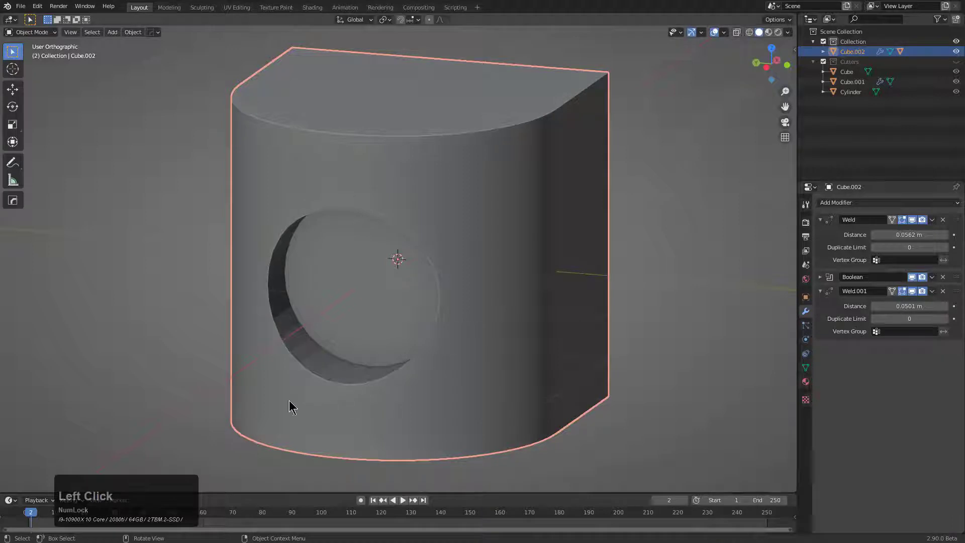
Step: Reveal the cylinder cutter with HardOps Bool Scroll, smooth its shading through HOps Helper, and hide it again
key(q)
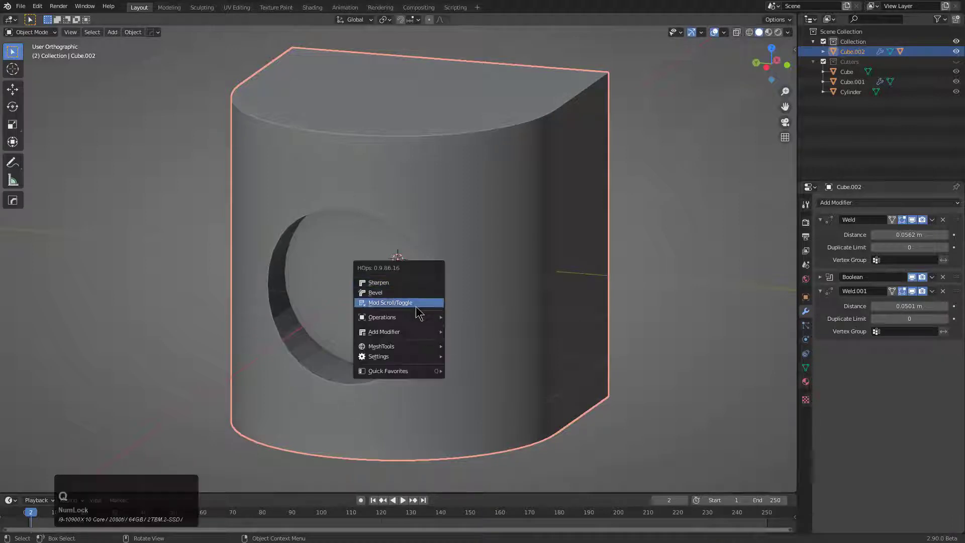
click(417, 301)
click(417, 313)
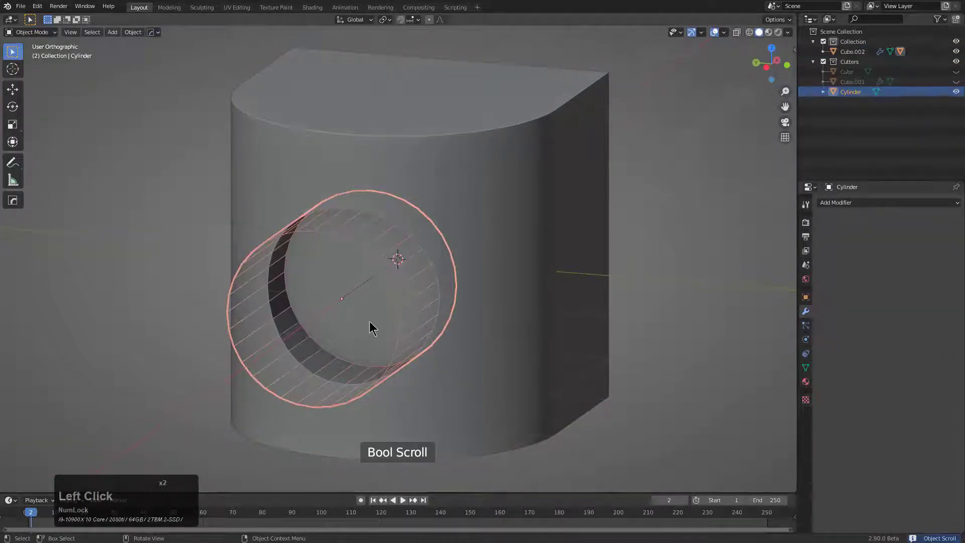
key(ctrl+grave)
click(354, 272)
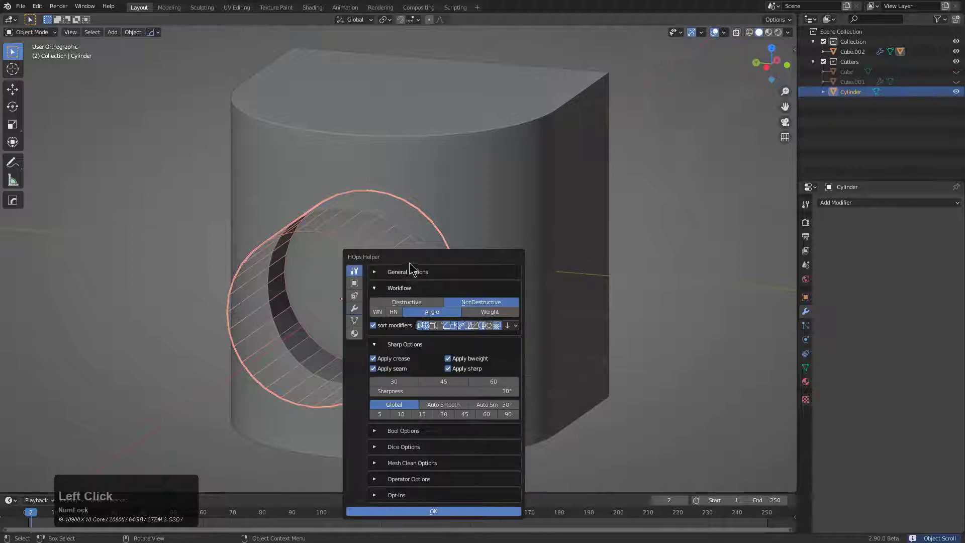
click(386, 274)
key(Escape)
key(h)
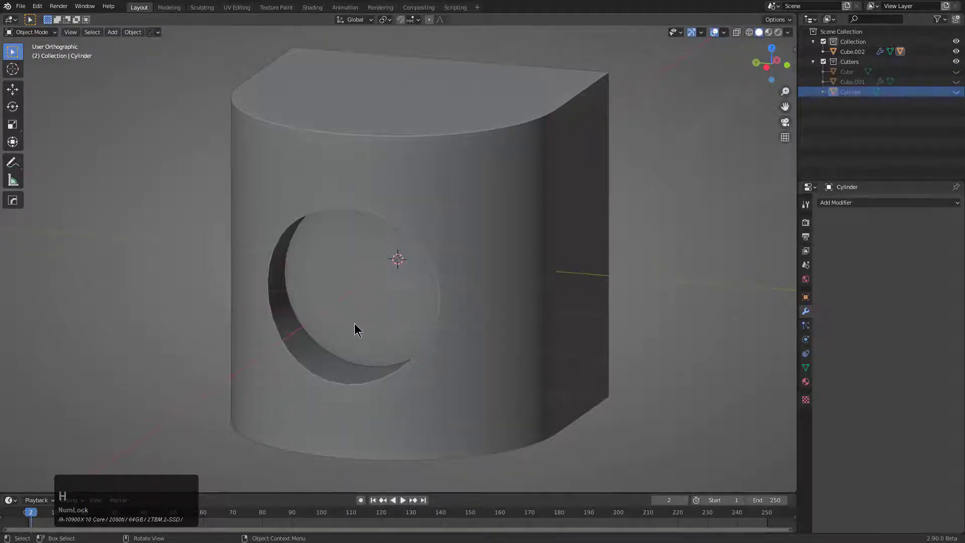
middle_drag(355, 324, 267, 297)
middle_click(376, 366)
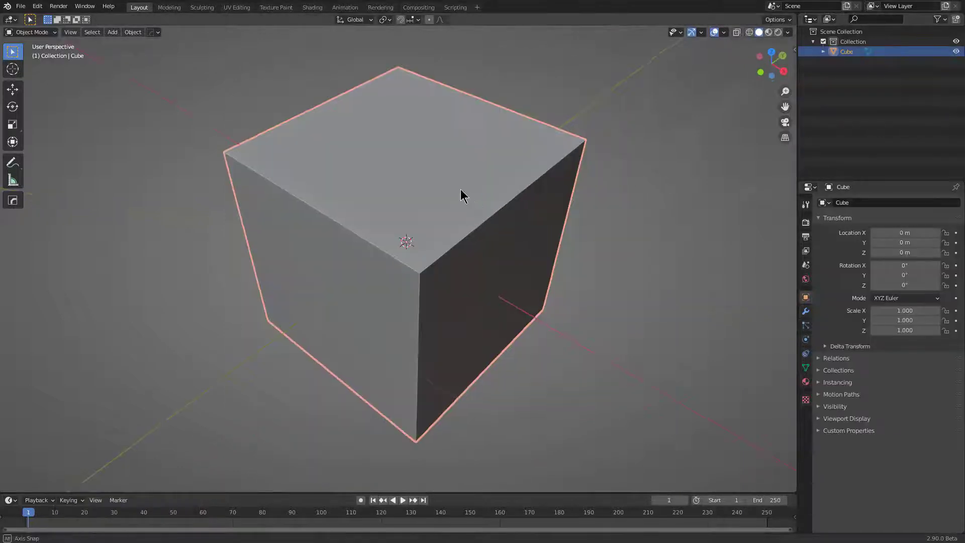
Step: Subdivide the new cube three times in edit mode and clear the selection
middle_drag(461, 194, 438, 201)
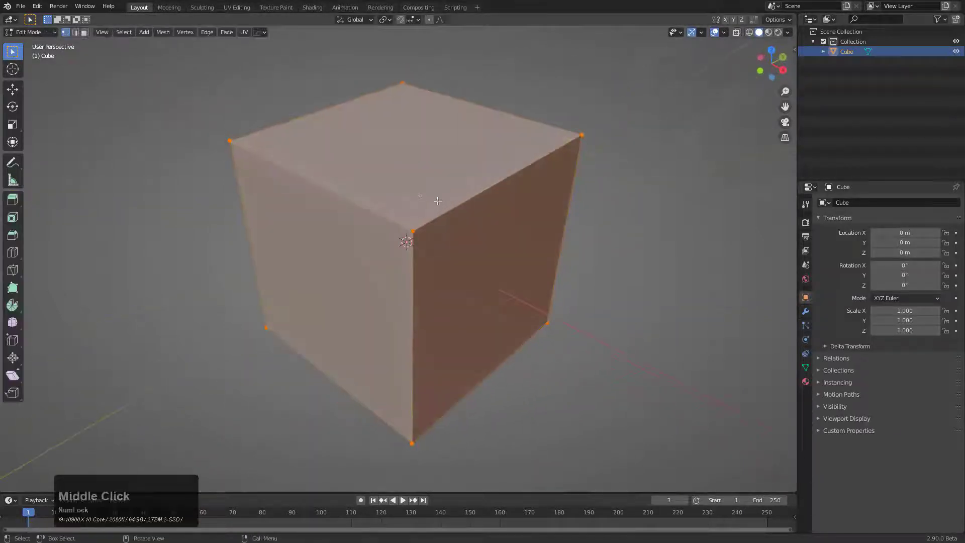
right_click(408, 168)
click(393, 169)
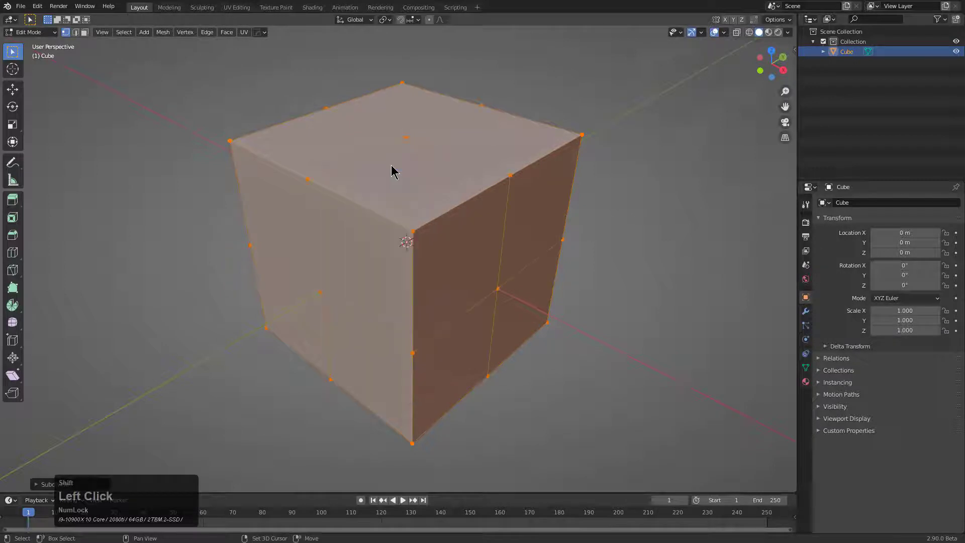
key(shift+r)
key(shift+r)
key(alt+a)
middle_drag(373, 261, 370, 260)
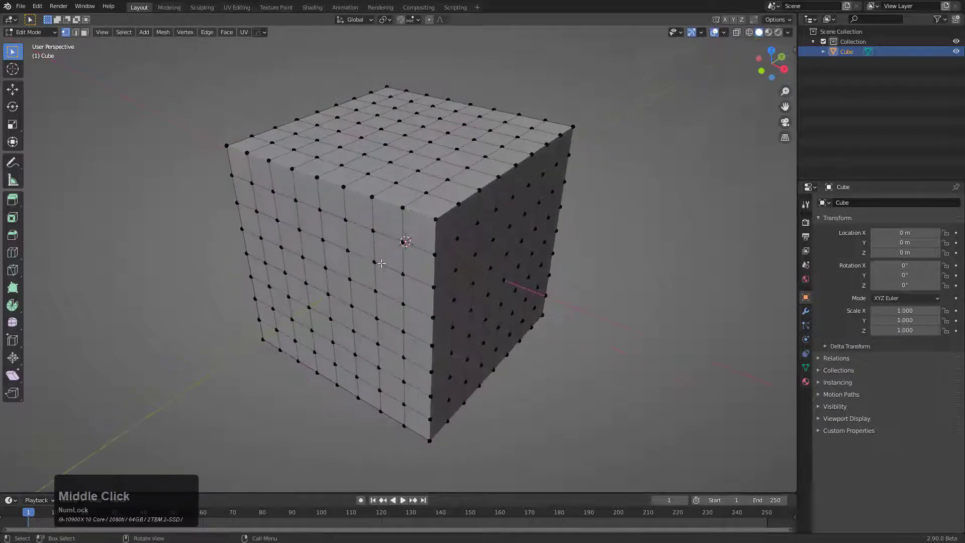
Step: Select a patch of faces along one vertical corner of the subdivided cube and extrude it outward as a block
key(3)
click(419, 267)
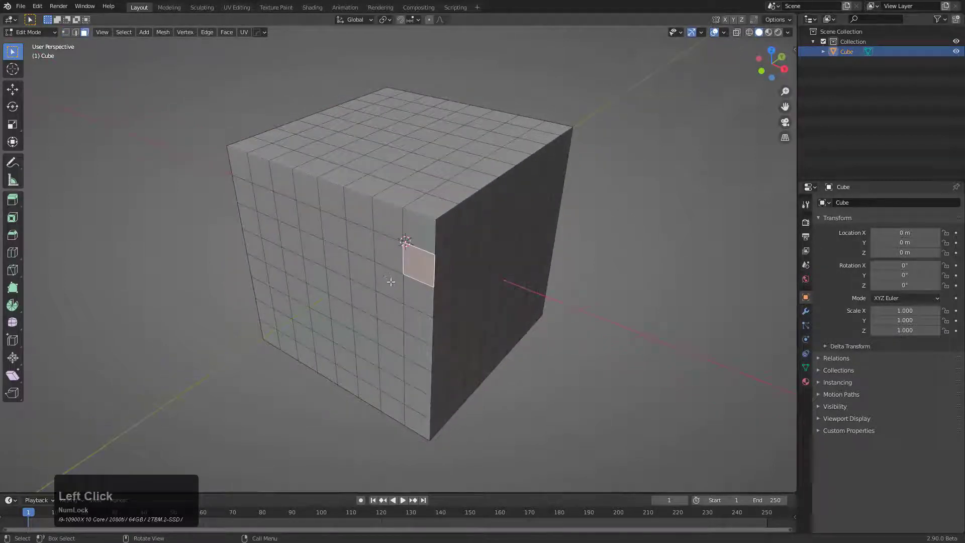
key(c)
scroll(390, 282, down, 3)
mouse_move(391, 281)
mouse_down()
mouse_move(399, 397)
mouse_move(386, 267)
mouse_up()
key(Escape)
key(e)
click(326, 364)
key(Tab)
middle_drag(327, 363, 421, 324)
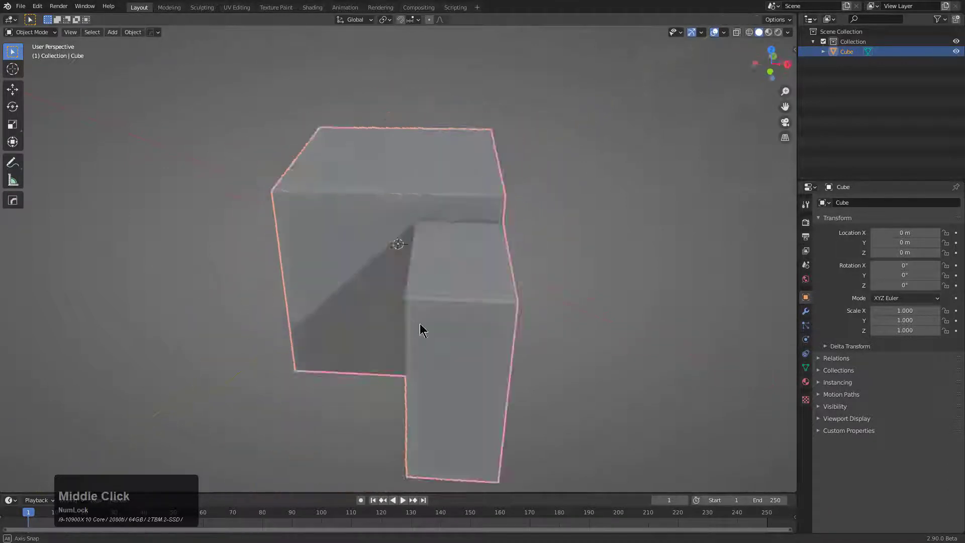
Step: Add five evenly spaced loop cuts across the length of the extruded block
key(Tab)
scroll(452, 236, up, 2)
key(ctrl+r)
scroll(453, 236, up, 4)
click(458, 236)
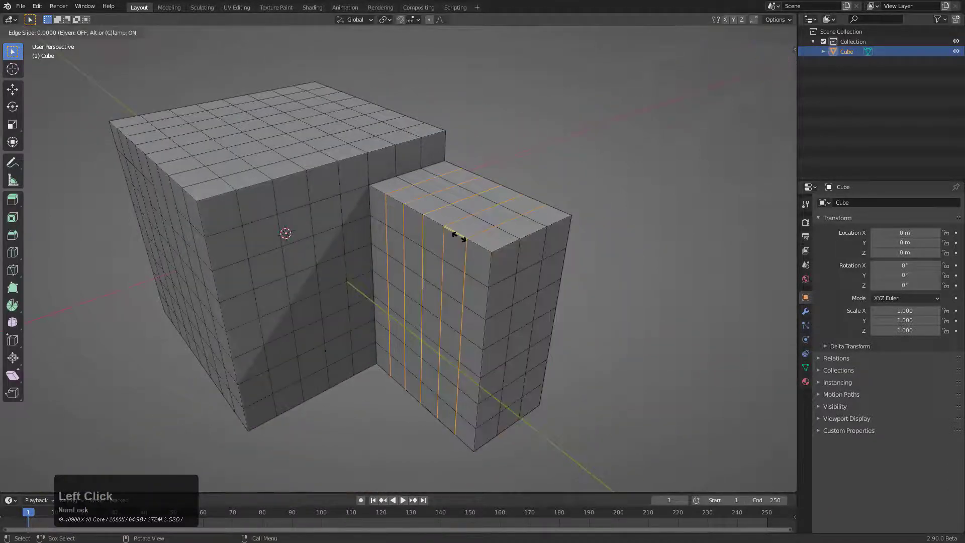
click(458, 236)
Step: Extrude a full-height column of faces near the outer end of the extruded block's side outward into a thin wall
click(455, 248)
ctrl+click(446, 416)
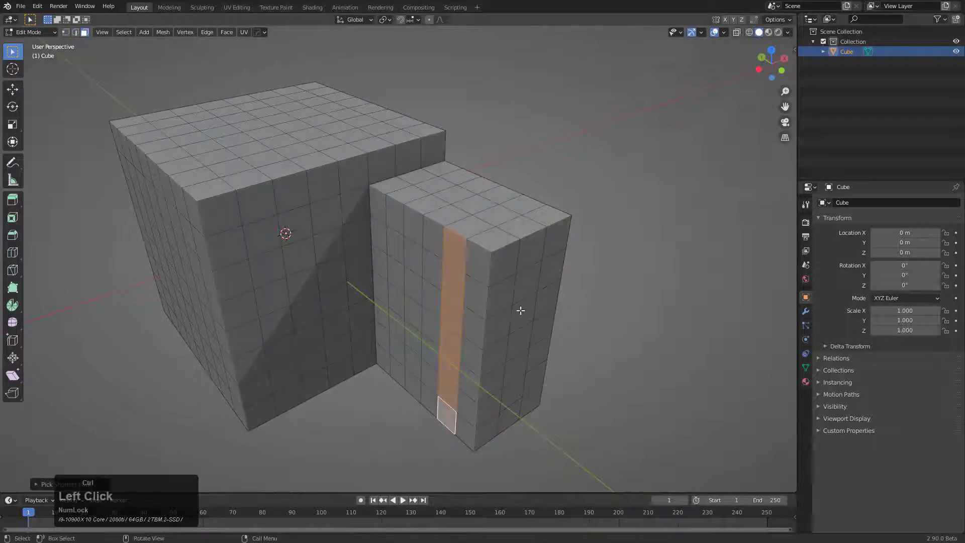
key(e)
click(431, 295)
key(Tab)
middle_drag(442, 273, 480, 257)
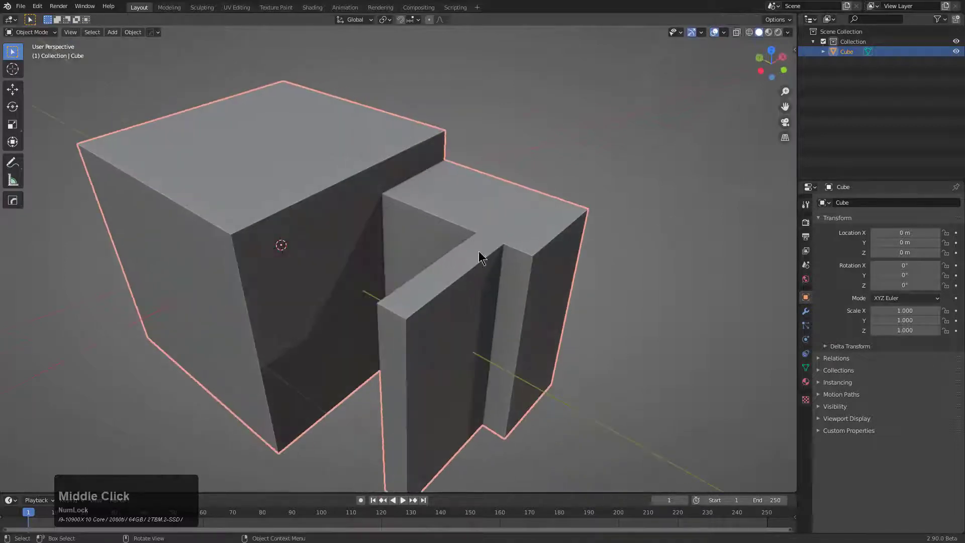
Step: Add a HardOps Bevel to the shape with width 0.08, 3 segments and a 30° angle limit
key(q)
click(493, 233)
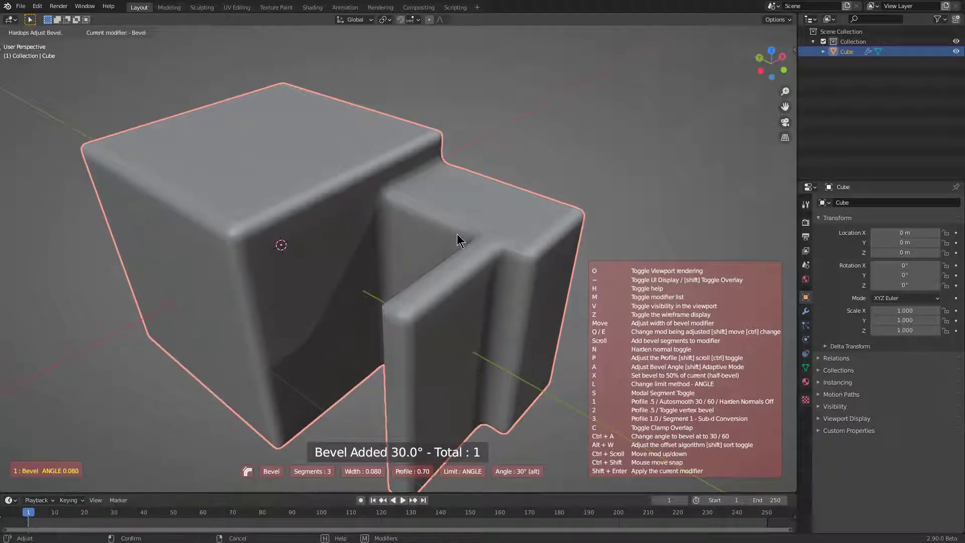
click(457, 233)
alt+middle_click(485, 213)
scroll(484, 213, down, 1)
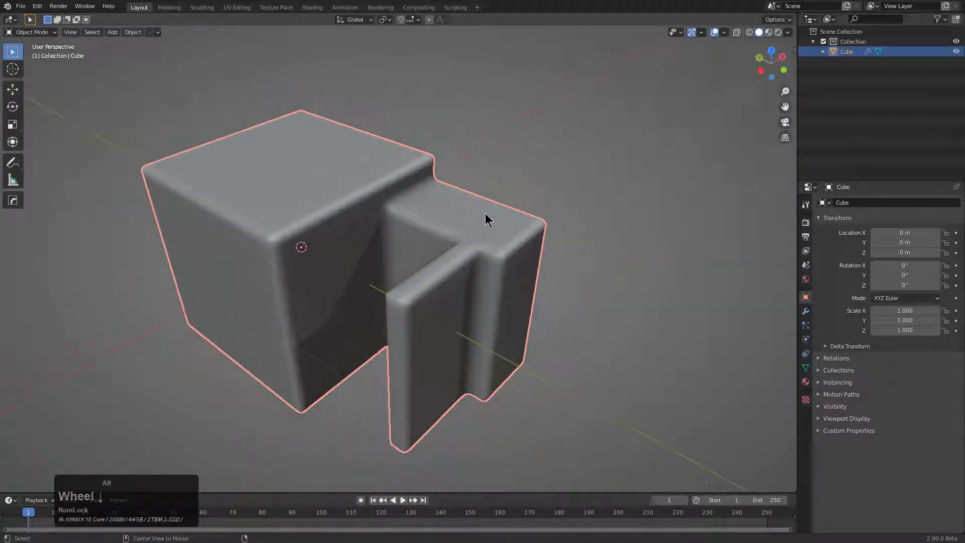
Step: Display the wireframe on the bevelled shape to expose its surface topology
key(q)
click(425, 232)
middle_drag(425, 232, 378, 206)
scroll(422, 228, up, 2)
scroll(378, 205, down, 2)
middle_drag(436, 194, 519, 193)
Step: Add a HardOps Decimate modifier to the bevelled shape and move it above the Bevel in the stack
key(q)
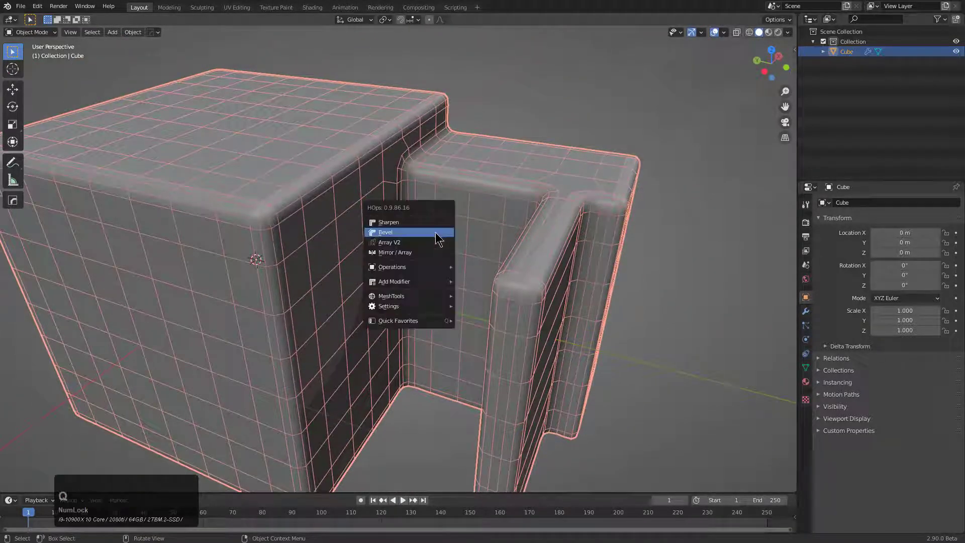
mouse_move(418, 282)
click(564, 325)
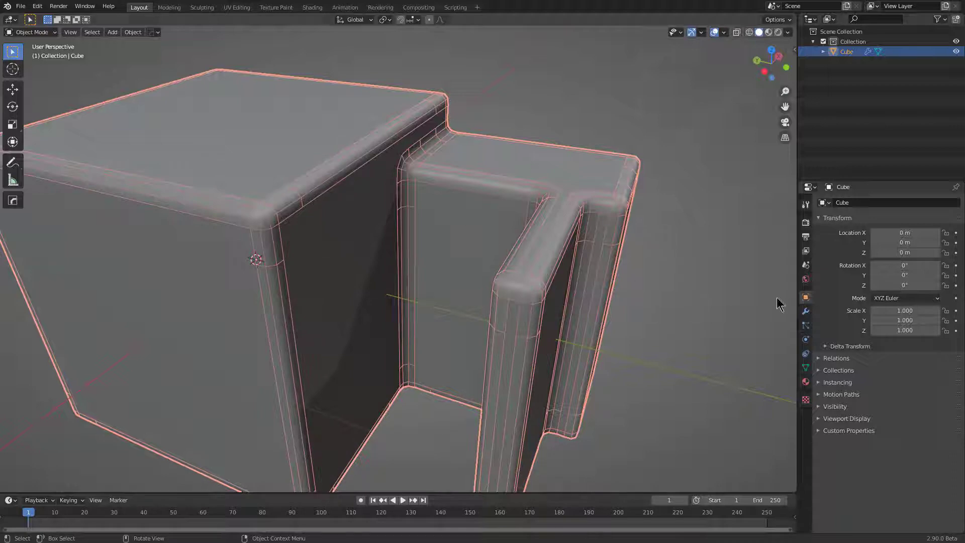
click(806, 311)
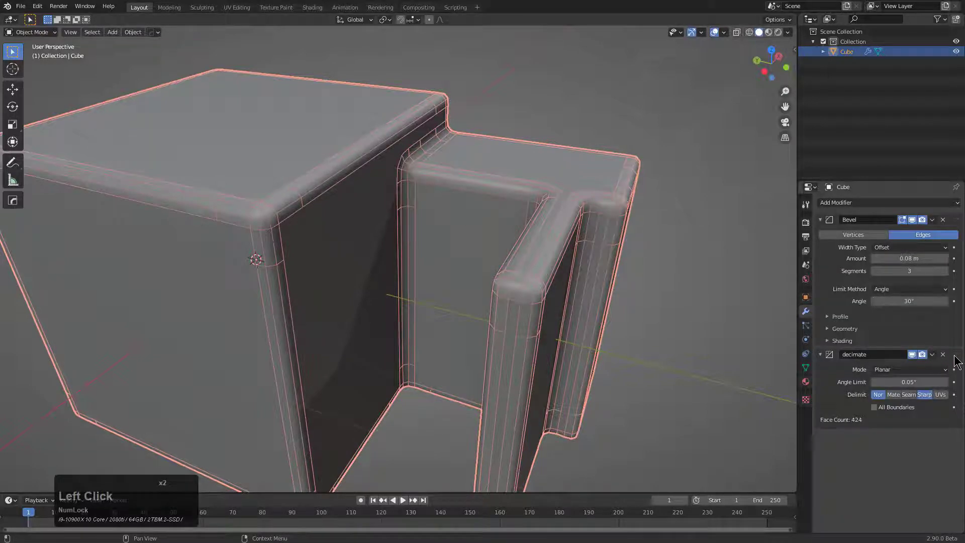
drag(955, 361, 955, 221)
Step: Examine the decimated and bevelled shape's wireframe from several angles
middle_drag(524, 209, 412, 133)
middle_drag(449, 215, 395, 220)
scroll(395, 220, down, 2)
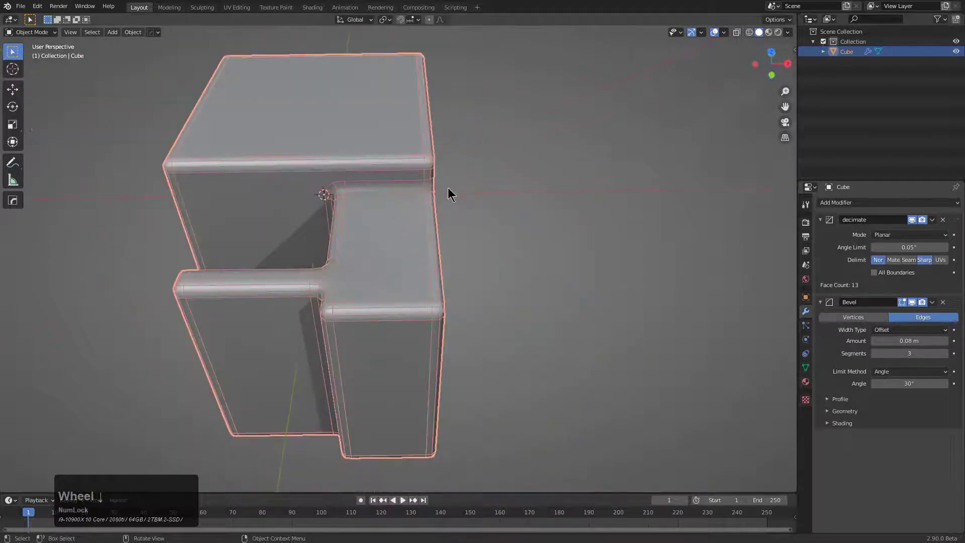
middle_drag(448, 191, 405, 168)
middle_drag(314, 200, 382, 192)
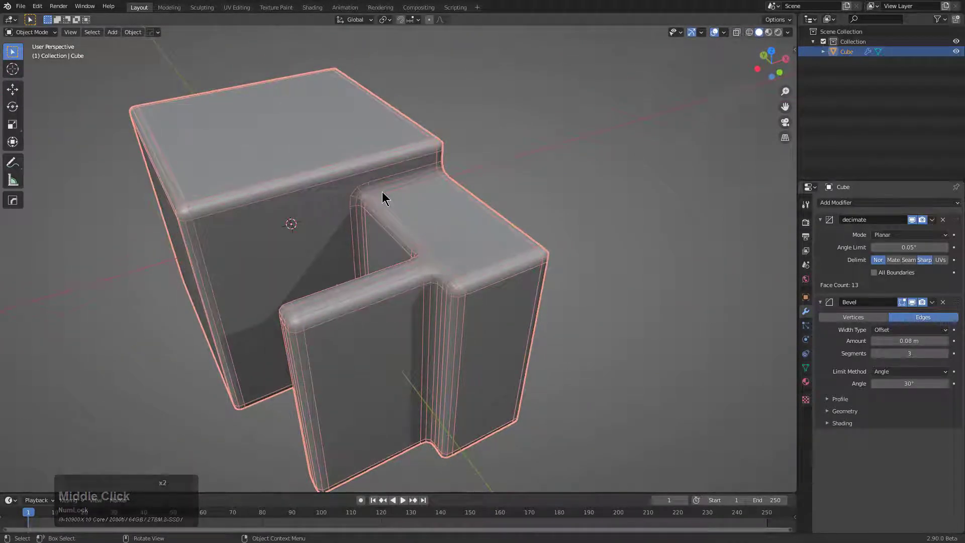
middle_drag(383, 193, 420, 233)
scroll(432, 201, down, 2)
scroll(445, 205, up, 4)
Step: Delete the bevelled shape and add a mesh plane framed in the view
key(x)
click(432, 202)
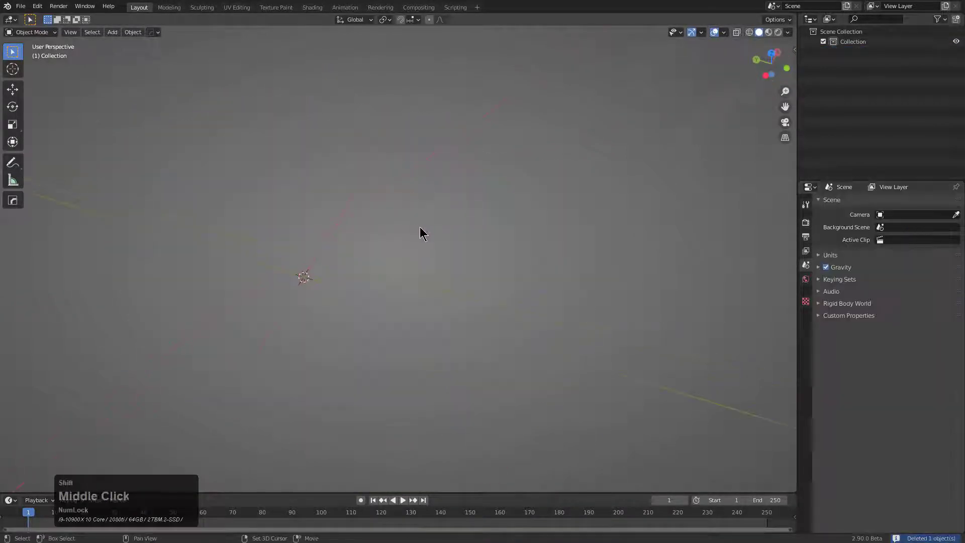
key(shift+a)
mouse_move(382, 224)
click(473, 224)
key(KP_Decimal)
middle_drag(478, 236, 431, 241)
Step: Subdivide the plane four times in edit mode into a 16 by 16 grid
key(Tab)
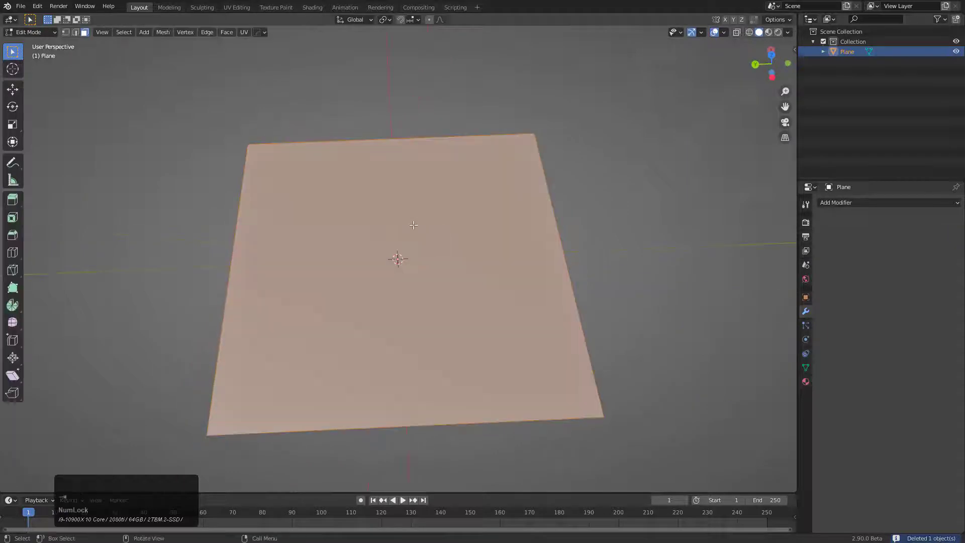
right_click(398, 221)
click(395, 228)
click(395, 226)
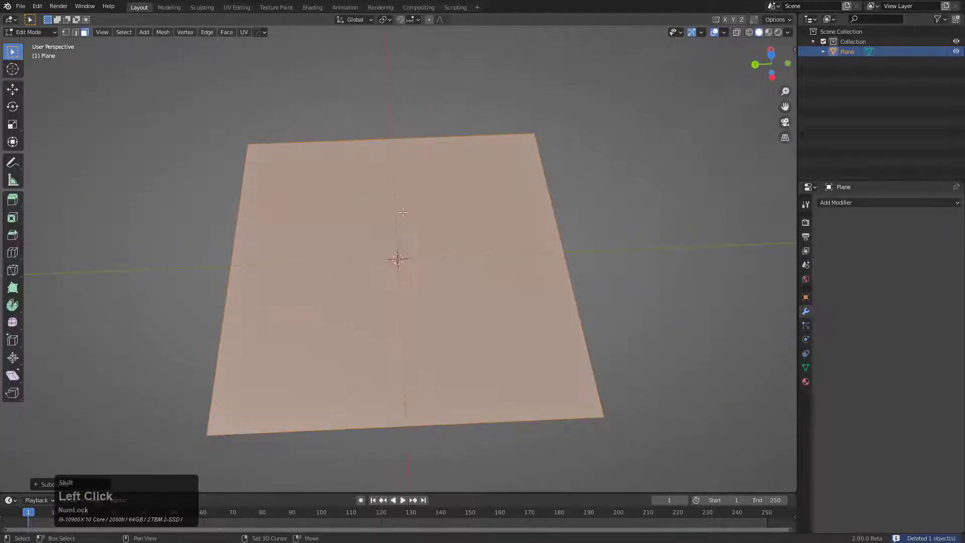
key(shift+r)
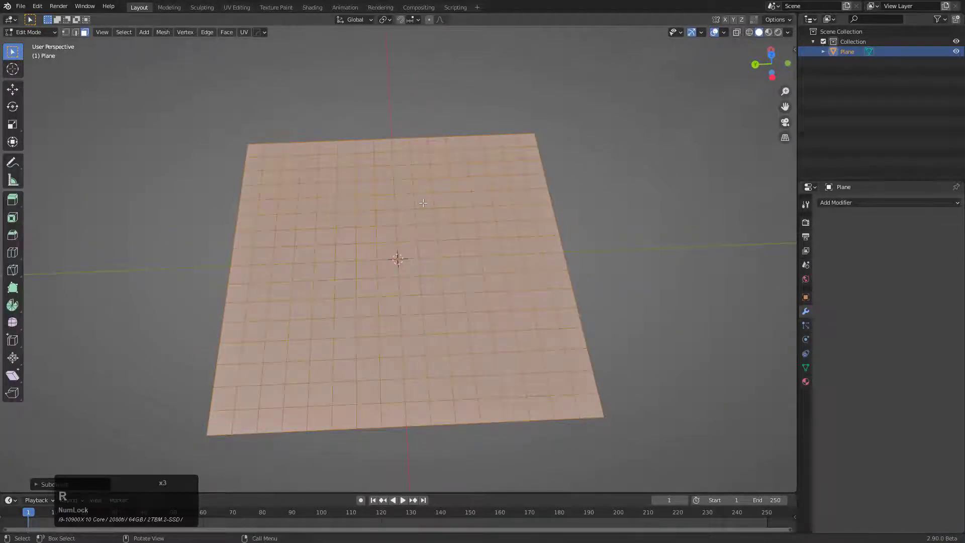
key(Tab)
middle_drag(421, 202, 439, 221)
Step: Add a HardOps Decimate modifier to the subdivided plane in Un-Subdivide mode
key(q)
mouse_move(439, 221)
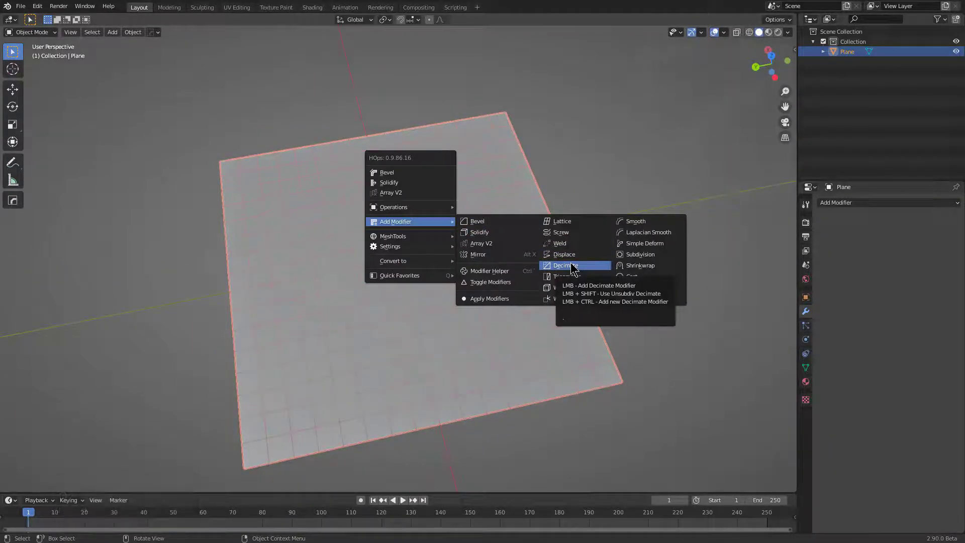
key(shift)
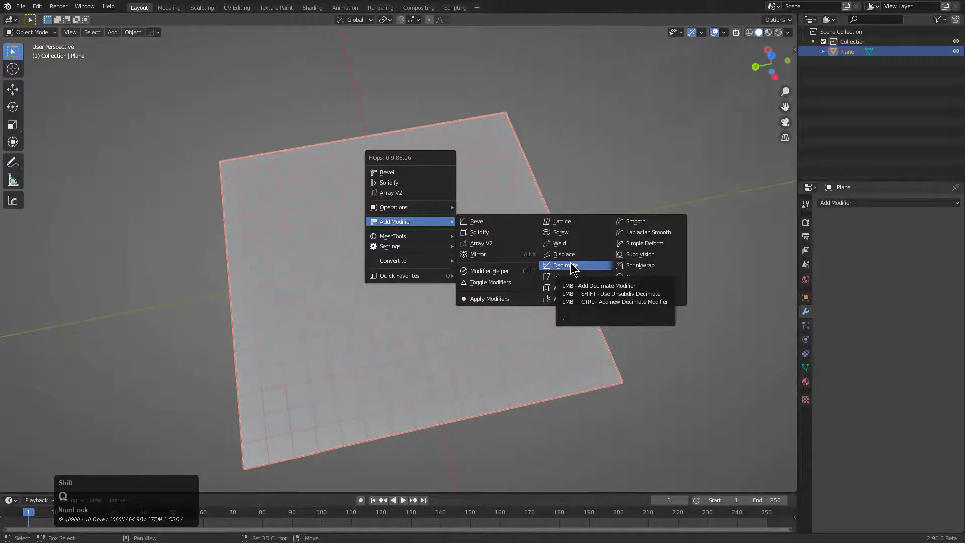
shift+click(572, 267)
middle_drag(569, 267, 647, 302)
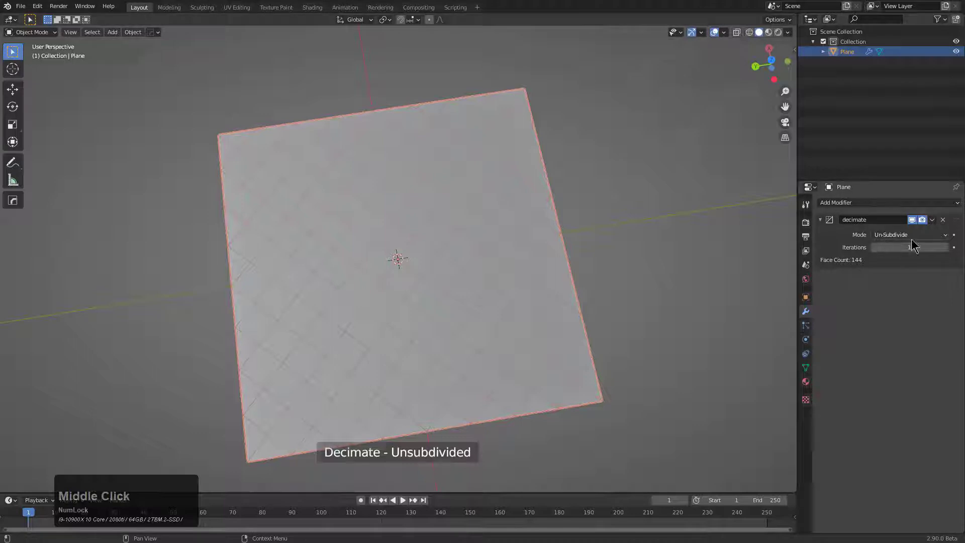
Step: Raise the Decimate iterations to 3 and add a HardOps Wireframe modifier about 0.069 m thick to the plane
click(945, 248)
click(945, 247)
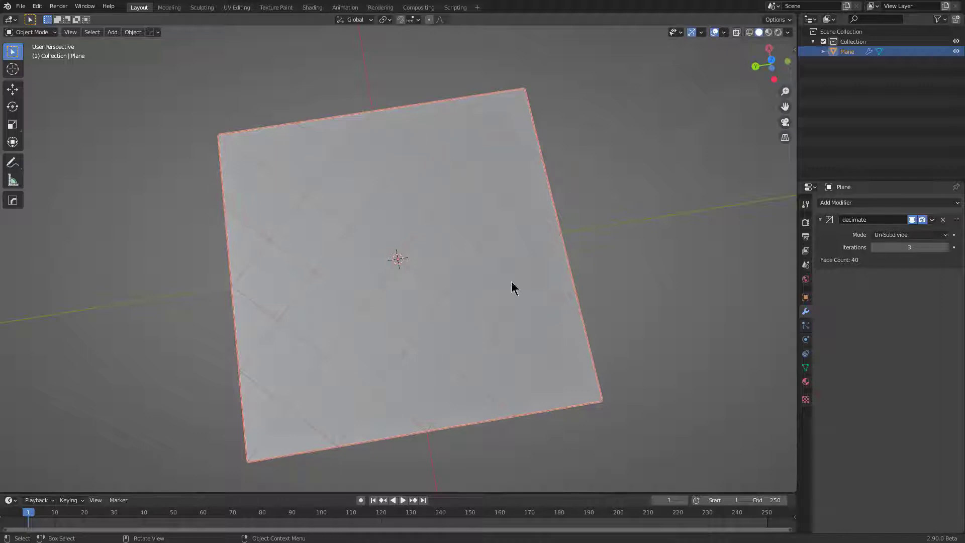
middle_drag(447, 199, 439, 190)
key(q)
mouse_move(424, 188)
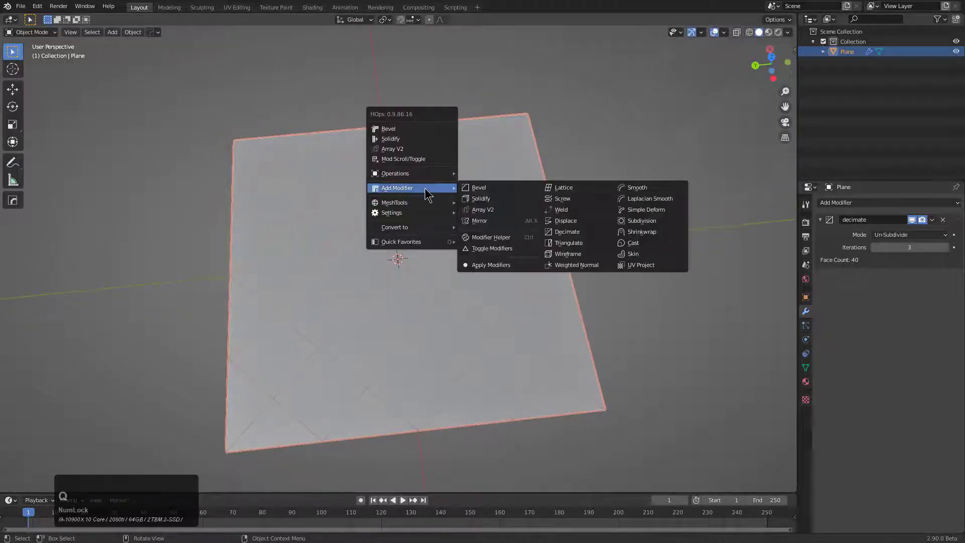
click(568, 254)
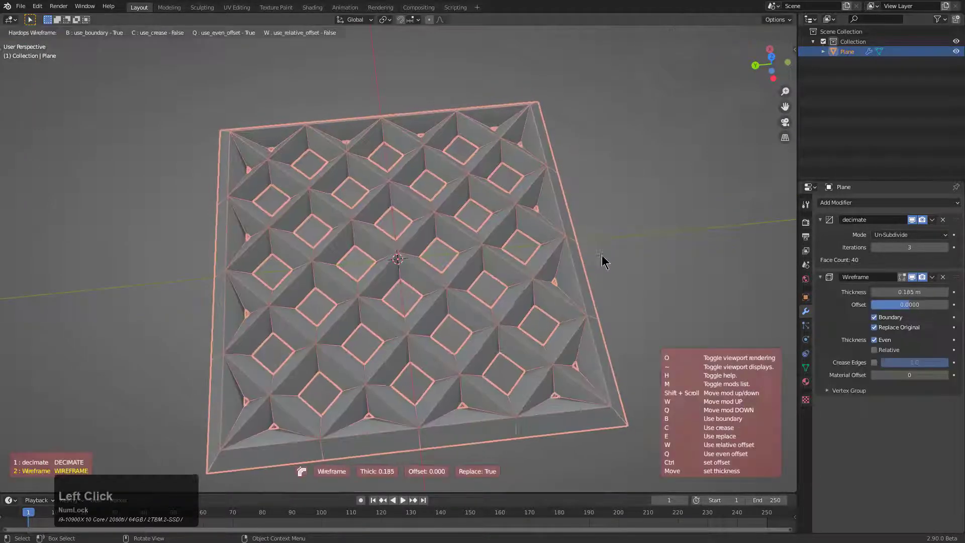
click(646, 261)
key(a)
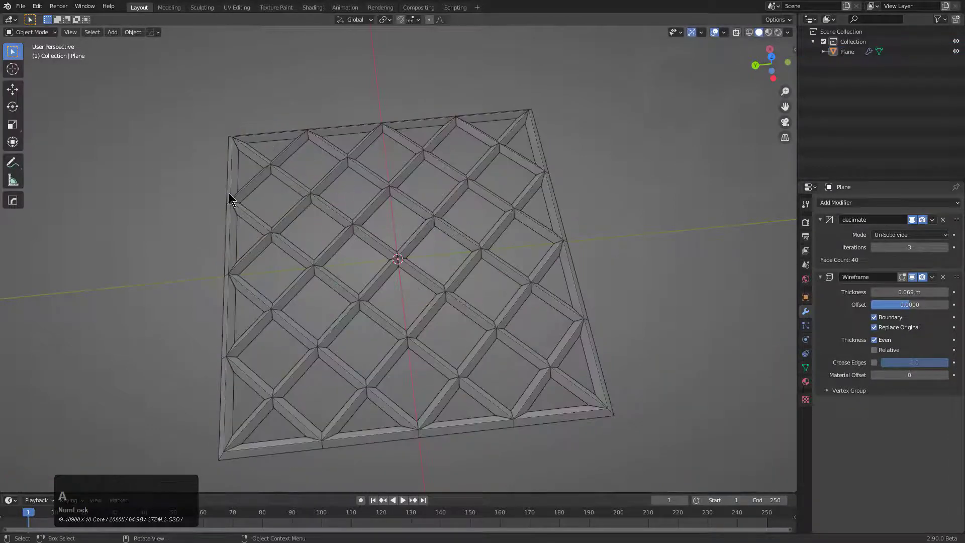
Step: Add a HardOps Bevel to the lattice plane and move it above the Wireframe modifier in the stack
click(401, 262)
key(q)
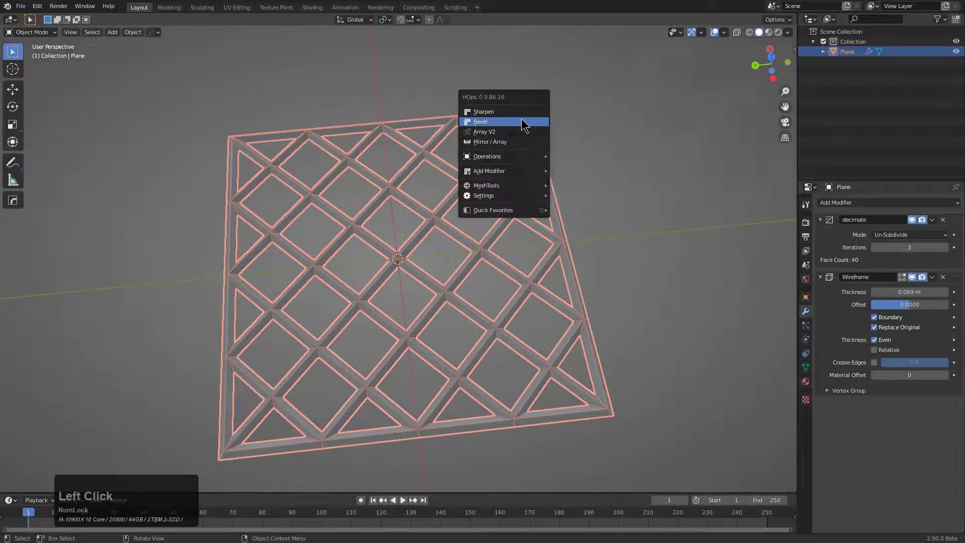
click(523, 125)
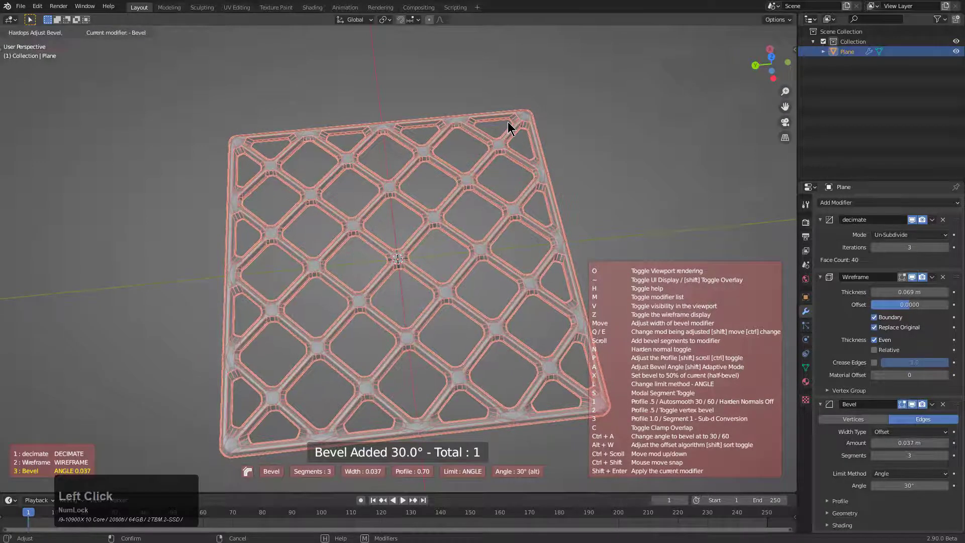
key(shift+q)
key(shift+q)
shift+scroll(509, 128, down, 1)
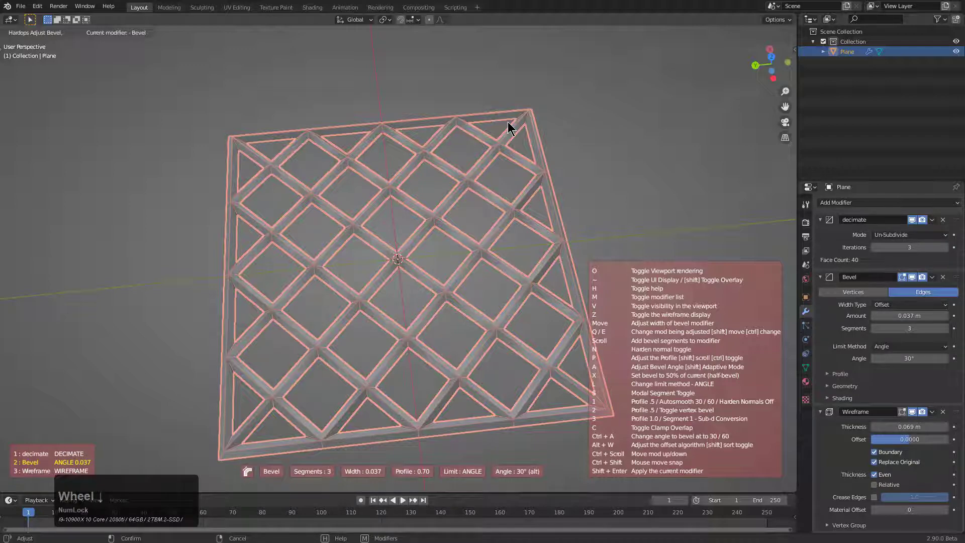
Step: Switch the bevel to vertices with 1 segment, profile 0.50 and a width of about 0.095 m
key(2)
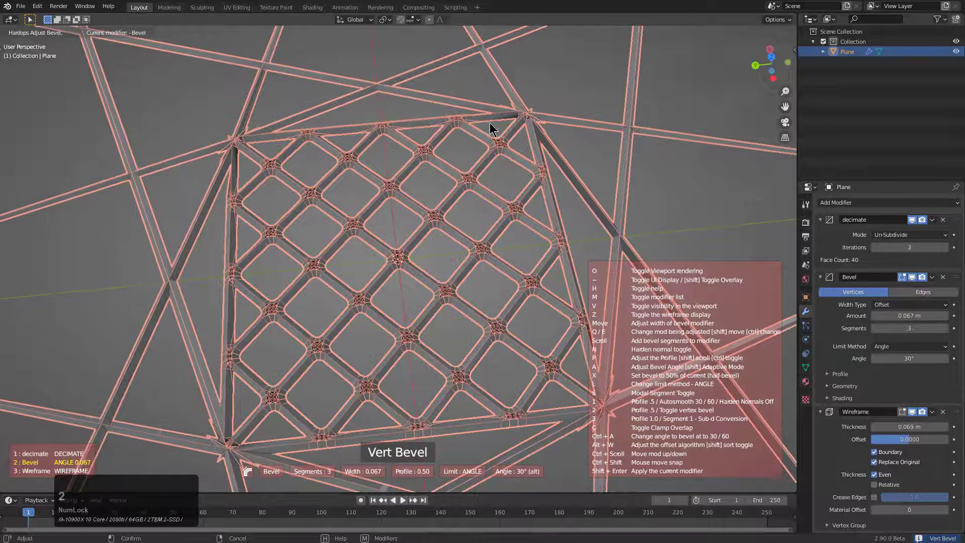
scroll(462, 130, down, 3)
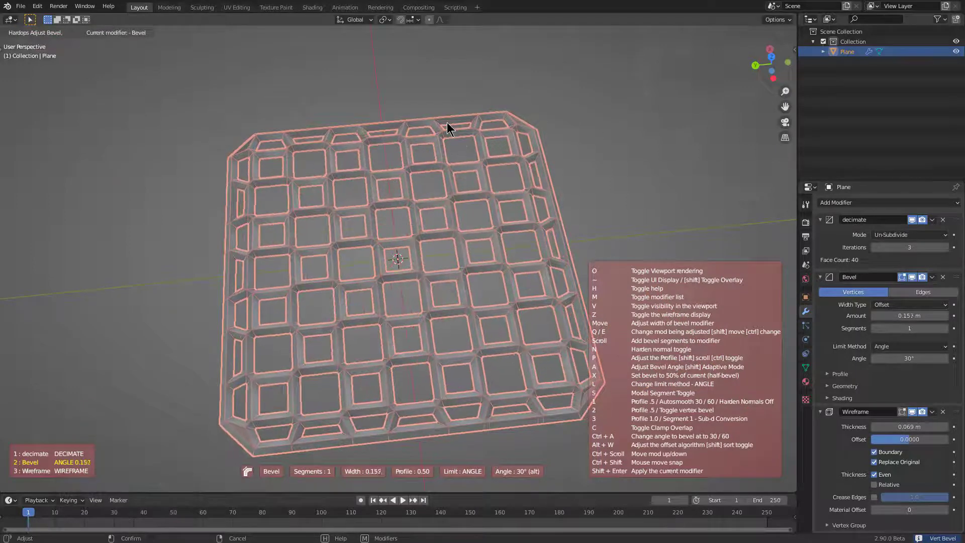
click(480, 134)
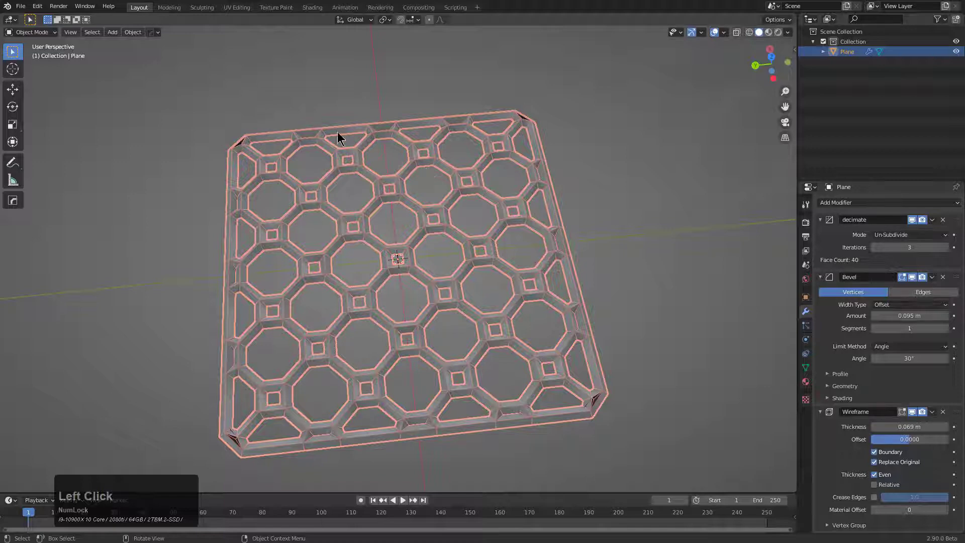
Step: Activate the HardOps tool and thin the Wireframe modifier's thickness to about 0.028 m
key(alt+w)
key(Escape)
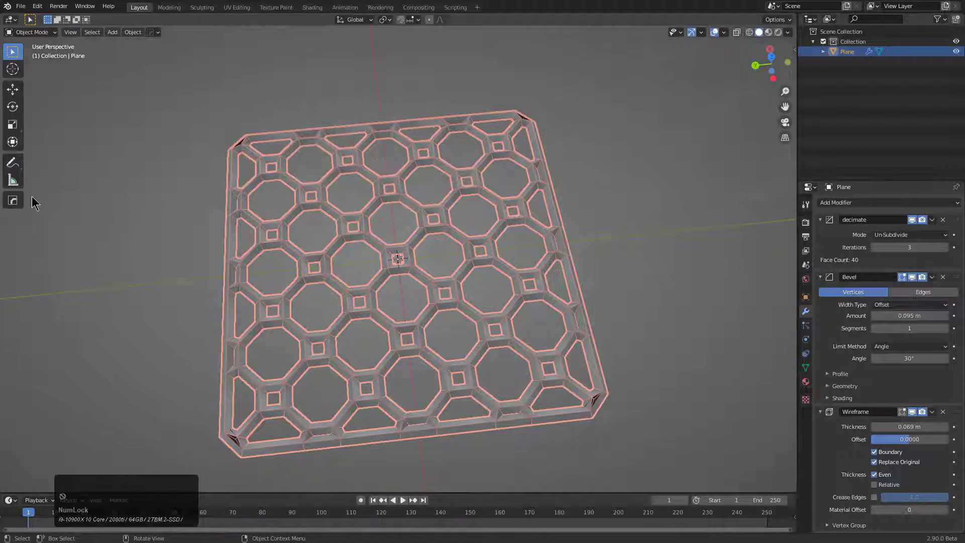
click(13, 200)
middle_drag(465, 284, 520, 205)
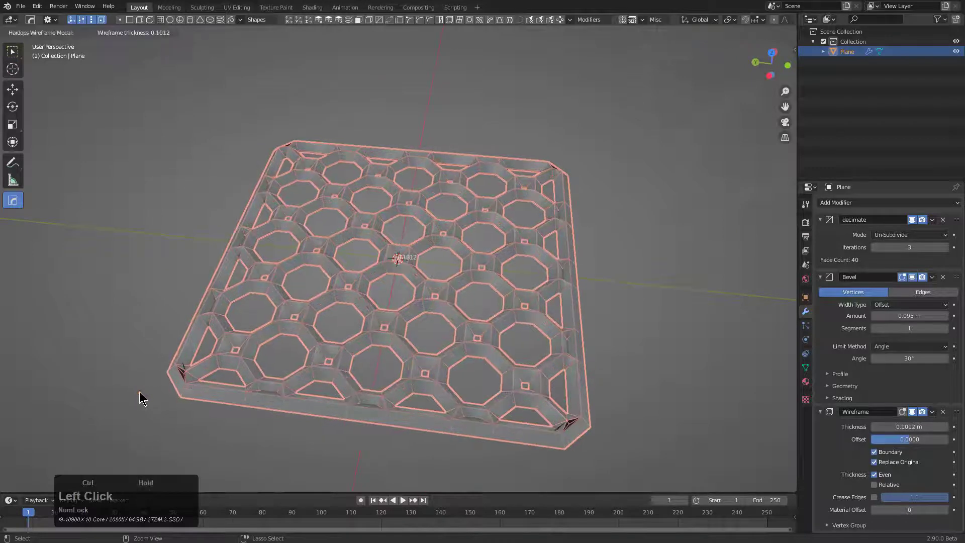
click(154, 395)
Step: Adjust the vertex bevel to 2 segments, profile 0.00 and a width of about 0.06 m
middle_drag(348, 308, 410, 307)
scroll(462, 256, up, 2)
key(q)
click(449, 254)
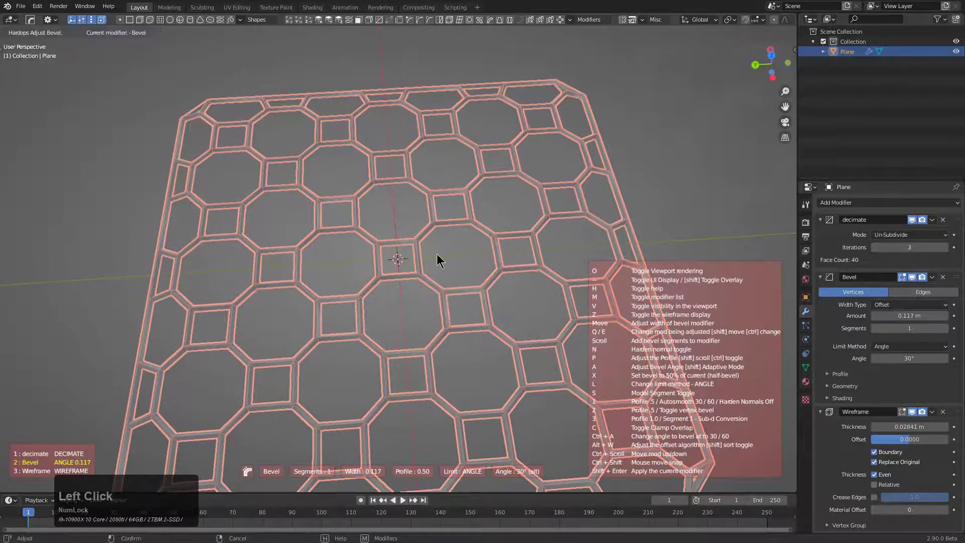
scroll(436, 254, down, 2)
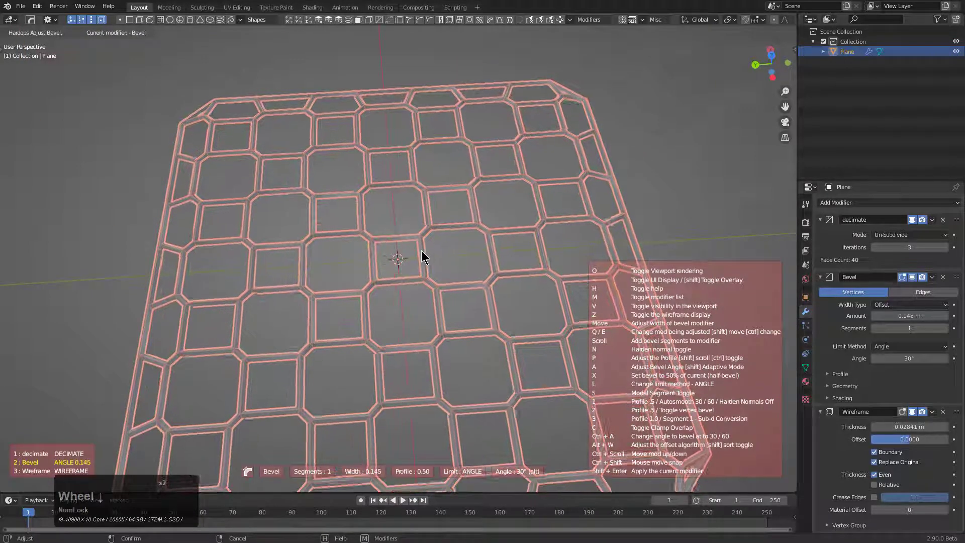
scroll(430, 251, up, 1)
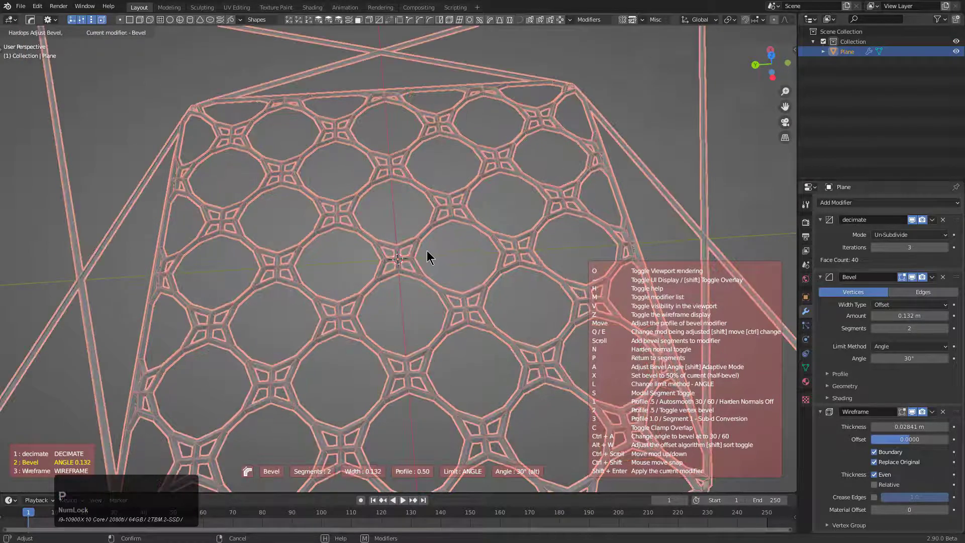
key(p)
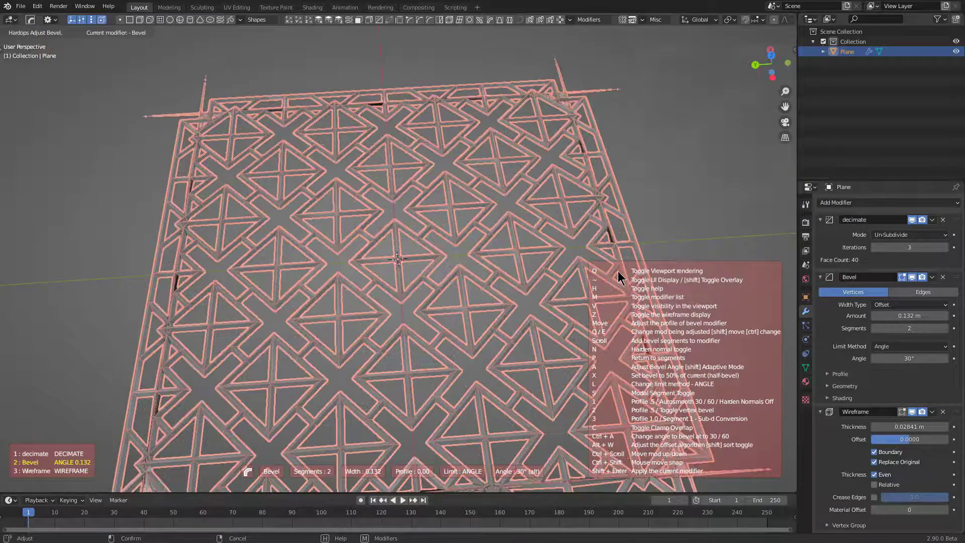
key(p)
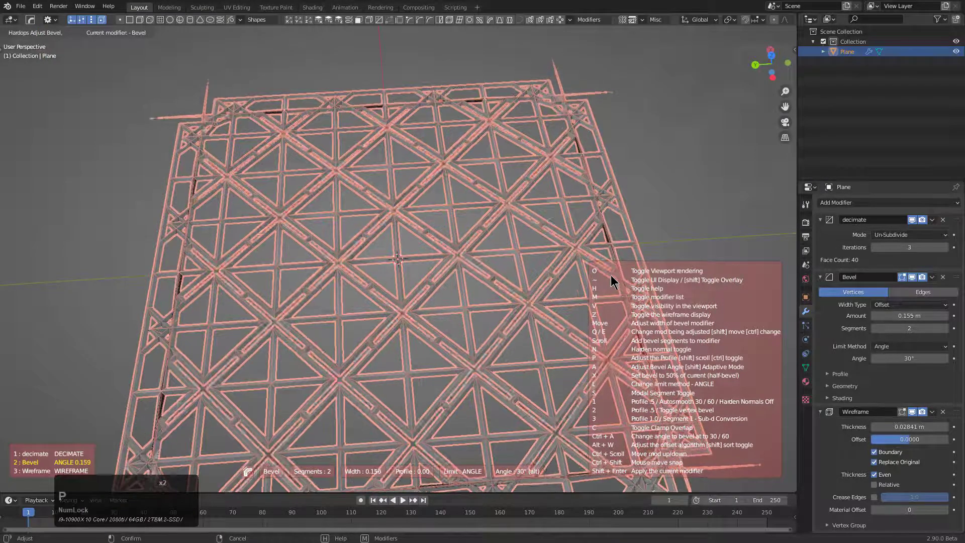
click(656, 299)
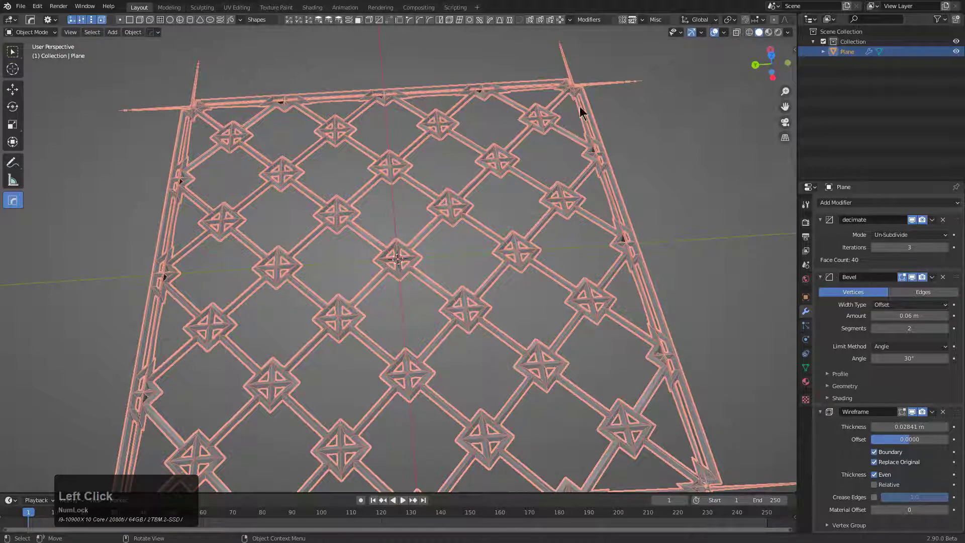
Step: Review the Bevel modifier's Shading and Geometry options, collapse the Wireframe settings and examine the lattice pattern
click(840, 397)
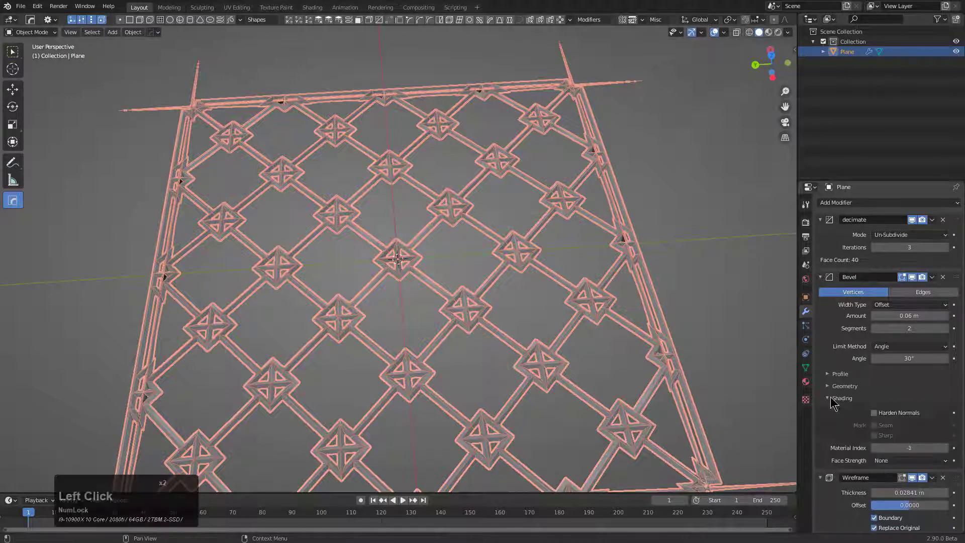
click(831, 399)
click(830, 385)
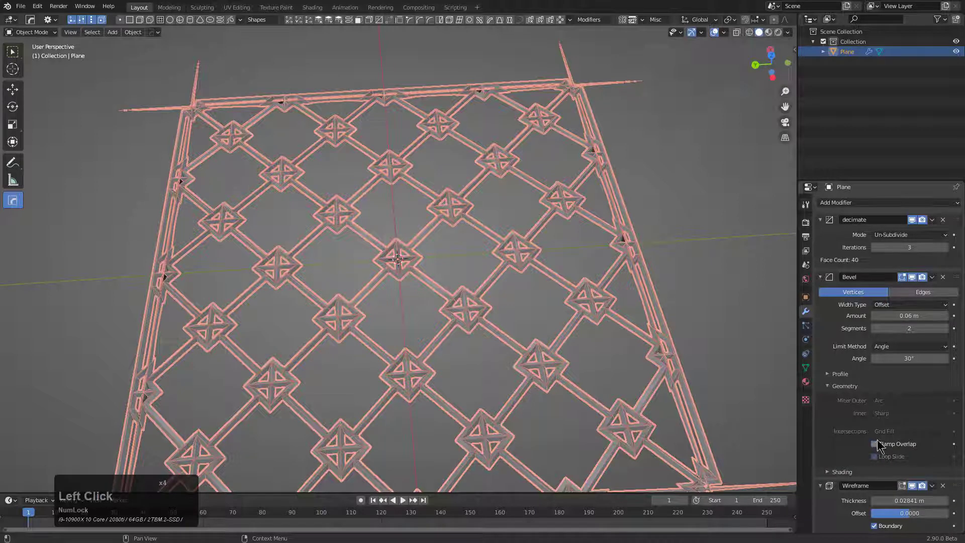
click(831, 388)
click(826, 414)
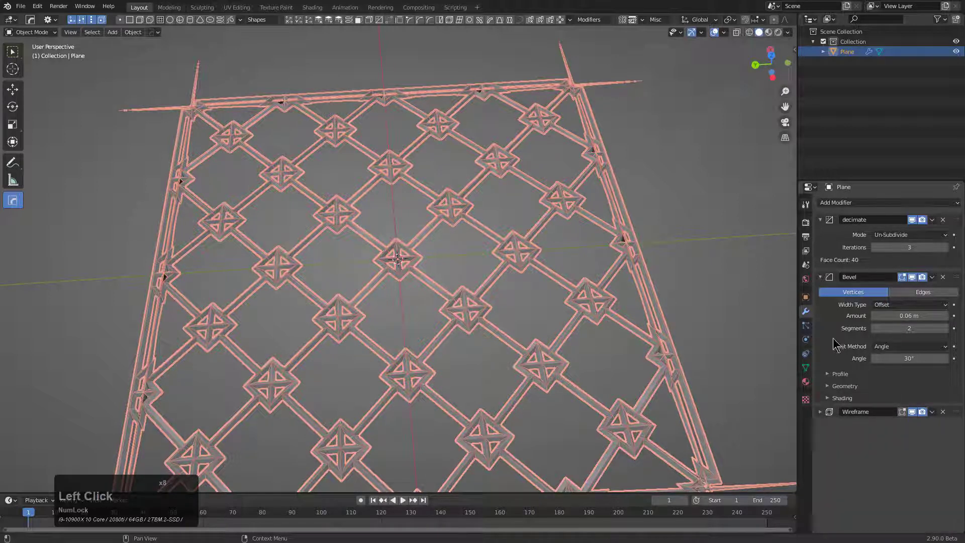
middle_drag(651, 284, 493, 280)
scroll(400, 280, down, 2)
middle_drag(401, 280, 347, 278)
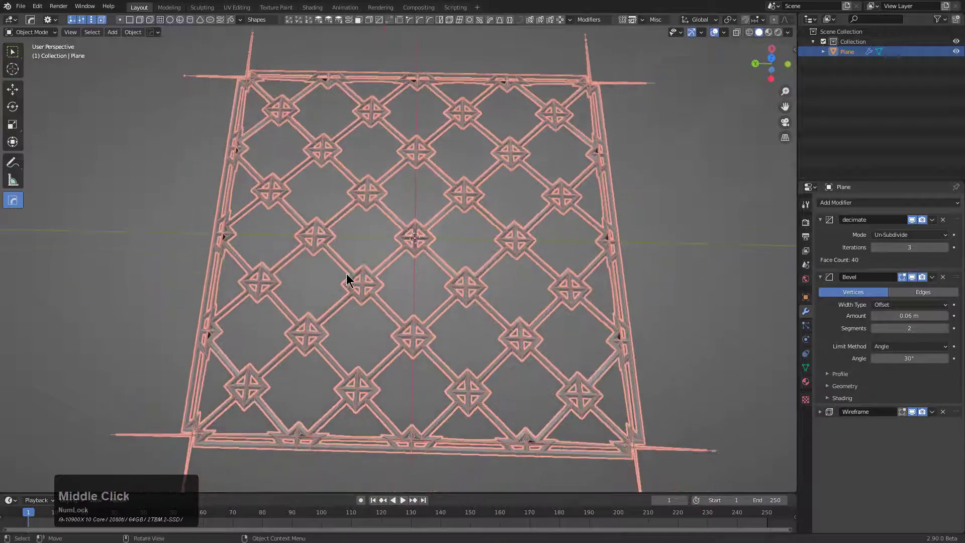
scroll(490, 251, down, 1)
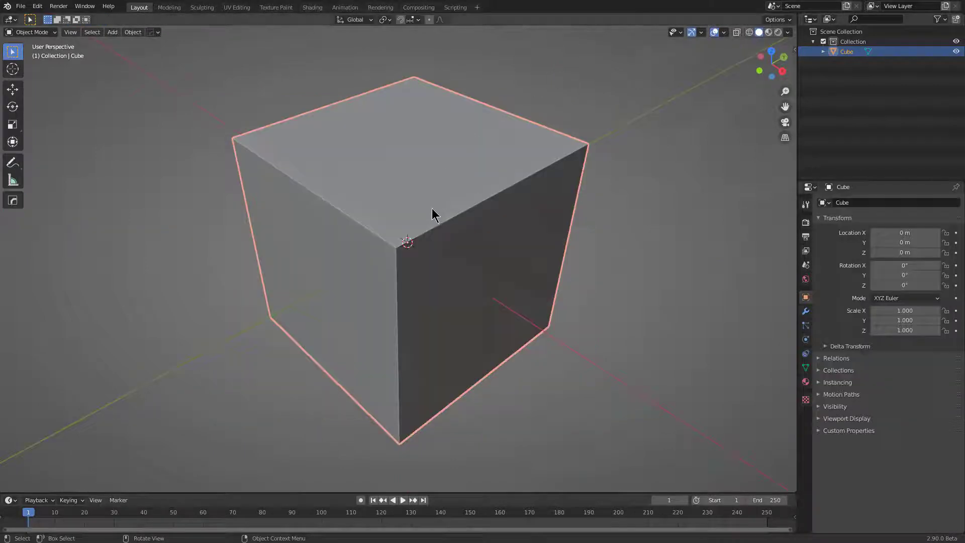
Step: Round one upper edge of the cube in edit mode with a wide multi-segment bevel
mouse_move(433, 215)
middle_down()
mouse_move(415, 206)
mouse_move(426, 213)
middle_up()
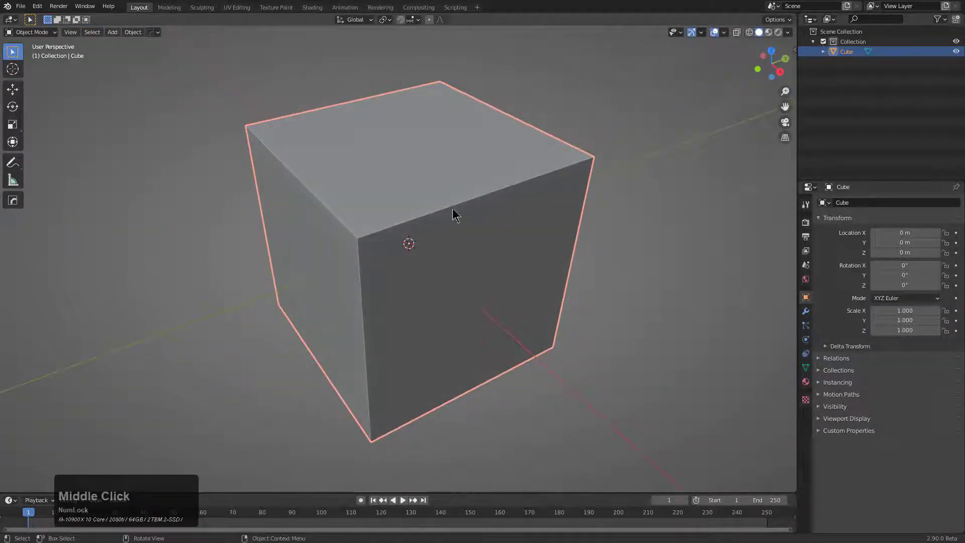
key(Tab)
key(2)
click(444, 213)
key(q)
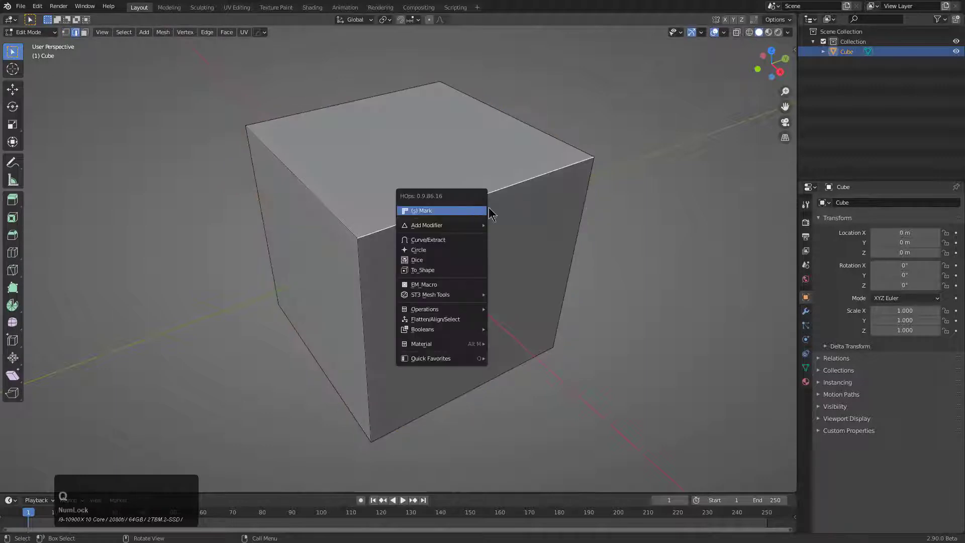
key(Escape)
key(ctrl+b)
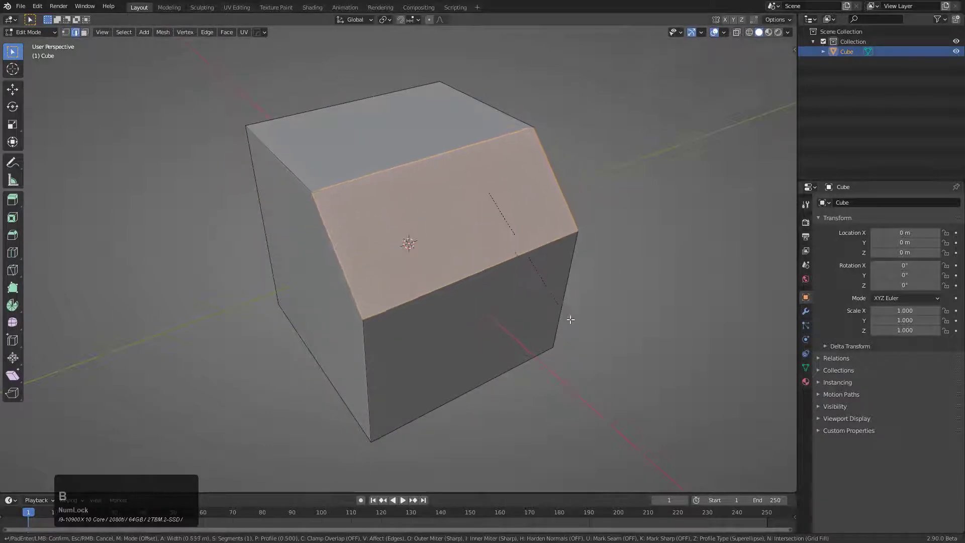
scroll(567, 321, up, 5)
click(570, 319)
key(Tab)
Step: Add a second cube at a point on the rounded cube's flat side and scale it to about 0.76
scroll(454, 276, up, 1)
middle_drag(303, 276, 315, 272)
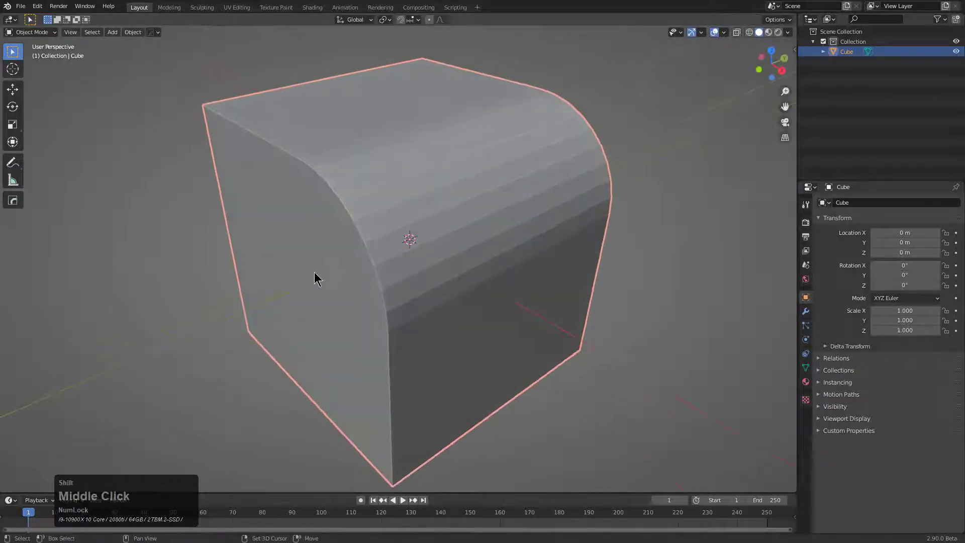
key(shift+a)
click(479, 280)
key(s)
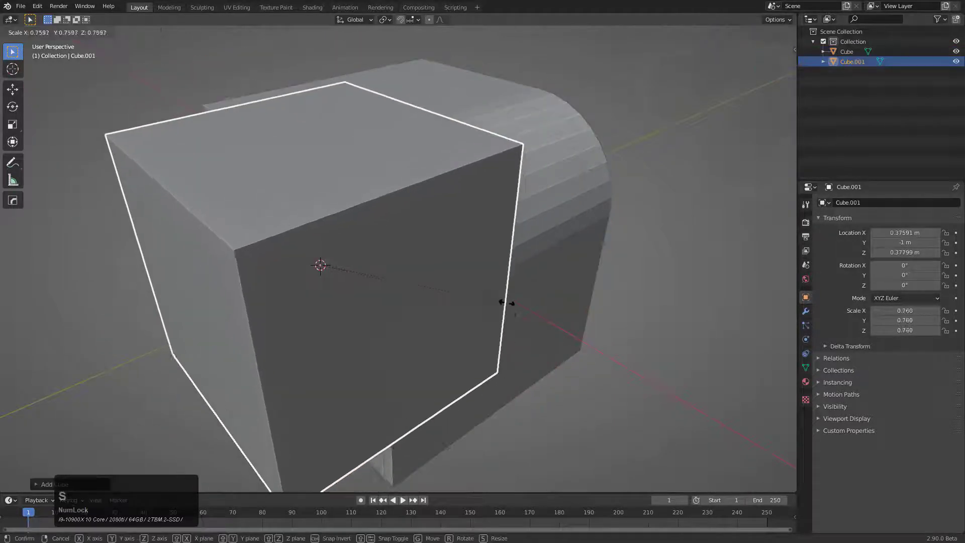
click(507, 301)
Step: Subtract the small cube from the rounded cube with a HardOps Difference boolean
scroll(455, 279, down, 2)
shift+click(474, 224)
key(q)
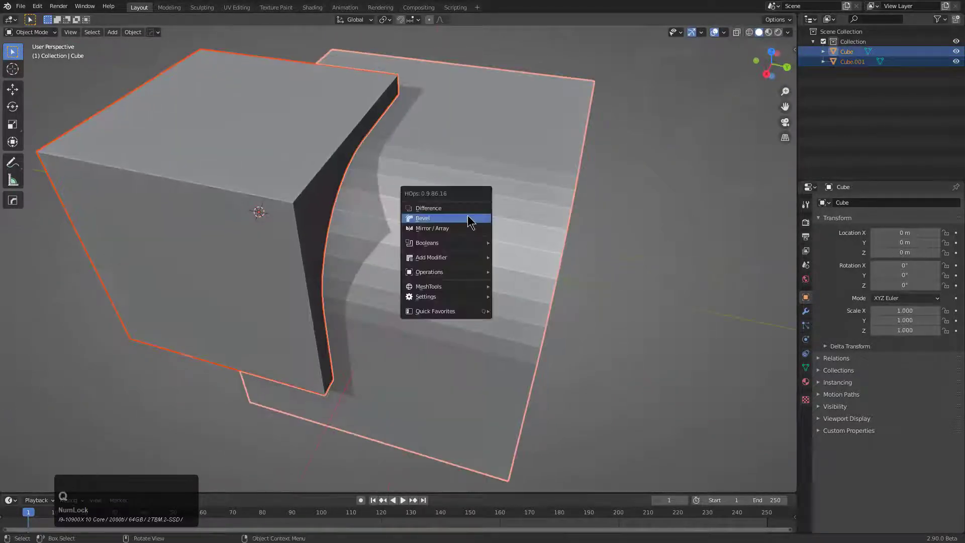
click(467, 208)
Step: Scale the cutter along Y to about 0.269 to make the cut shallower
middle_drag(416, 222, 511, 232)
key(s)
key(x)
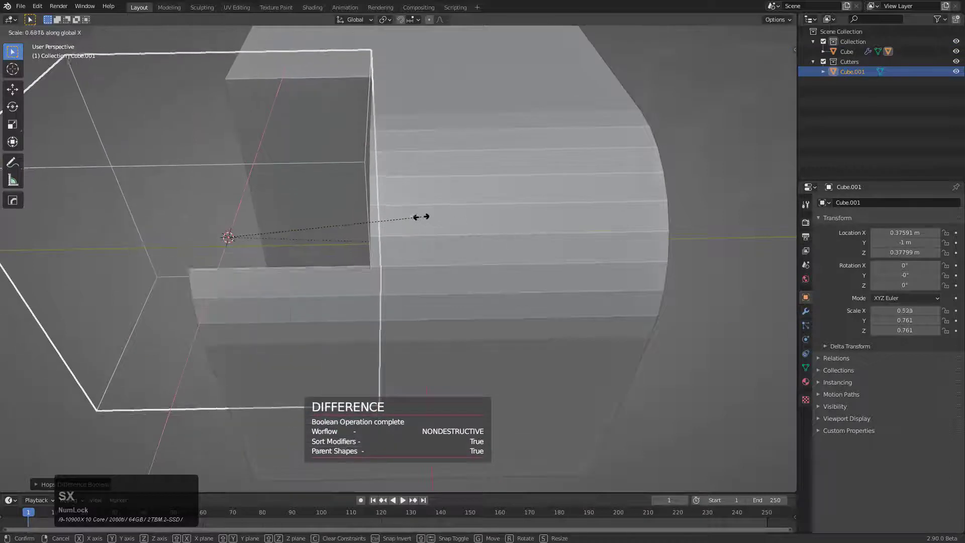
key(y)
click(339, 201)
Step: Round the cutter's lower inner edge in edit mode with a multi-segment bevel about 0.97 m wide
key(Tab)
key(2)
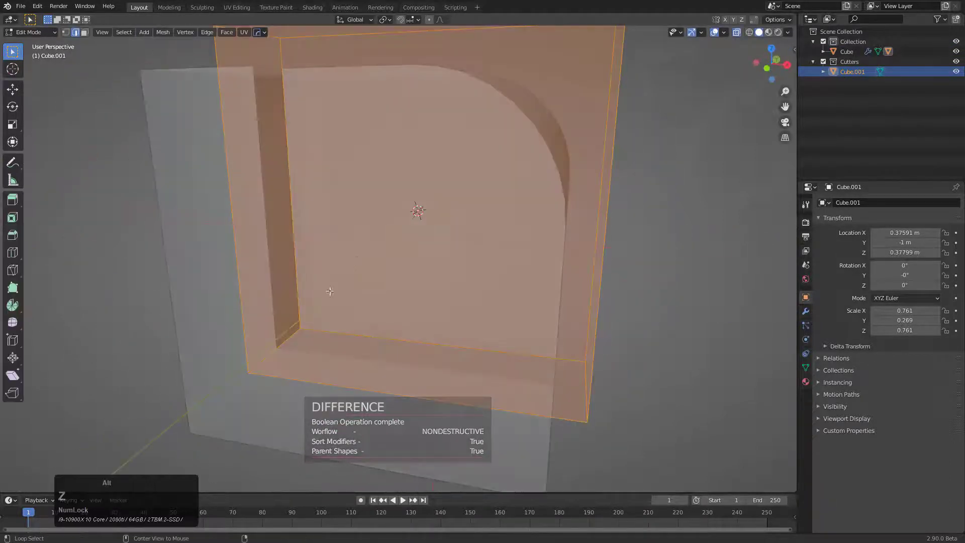
click(279, 346)
key(ctrl+b)
scroll(465, 321, up, 5)
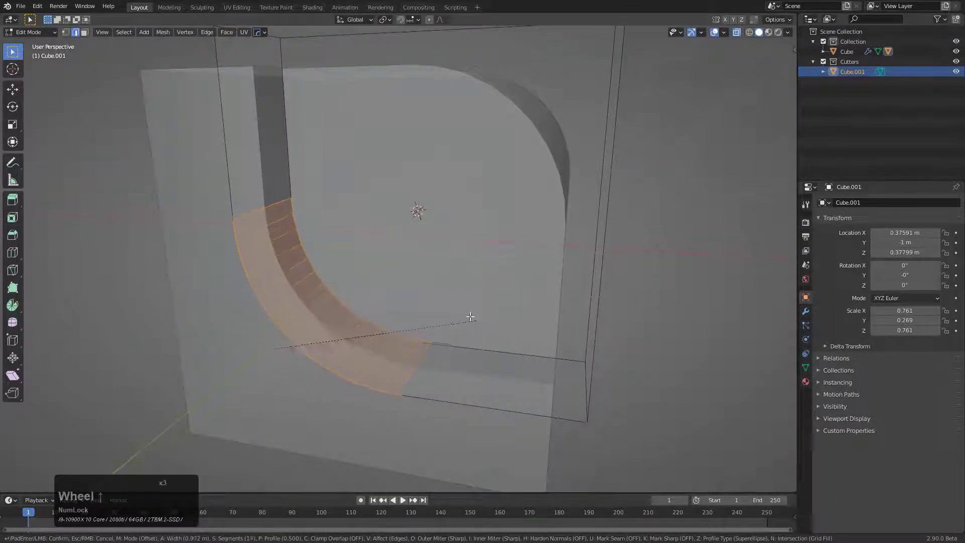
click(474, 315)
key(Tab)
Step: Hide the cutter, select the main cut cube and turn on its wireframe display
middle_drag(490, 279, 482, 254)
scroll(451, 206, down, 3)
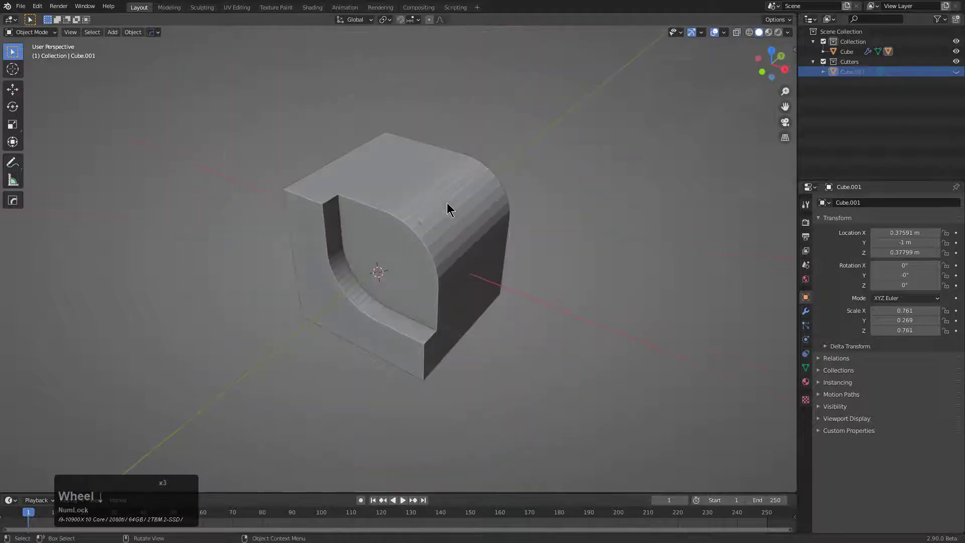
scroll(406, 224, up, 2)
click(397, 213)
middle_drag(422, 103, 395, 255)
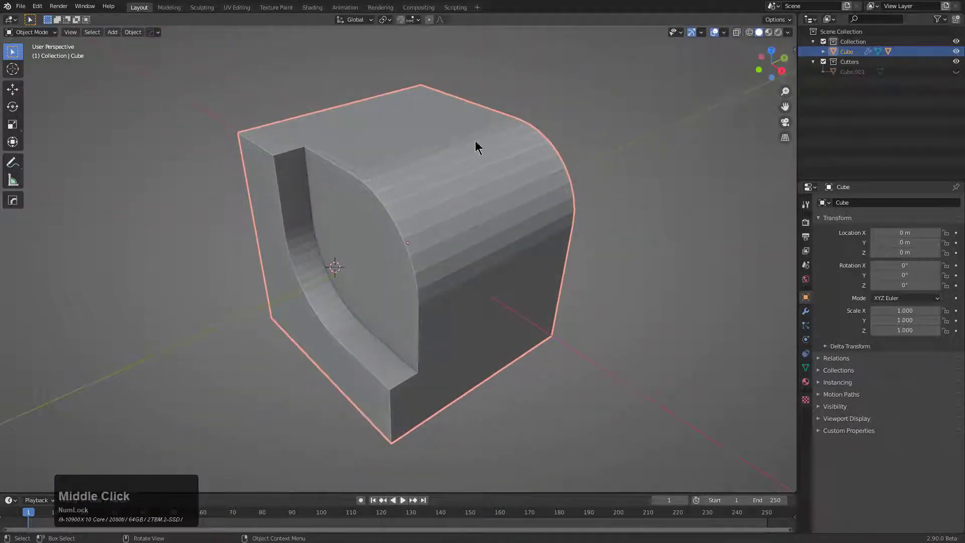
key(alt+v)
click(403, 186)
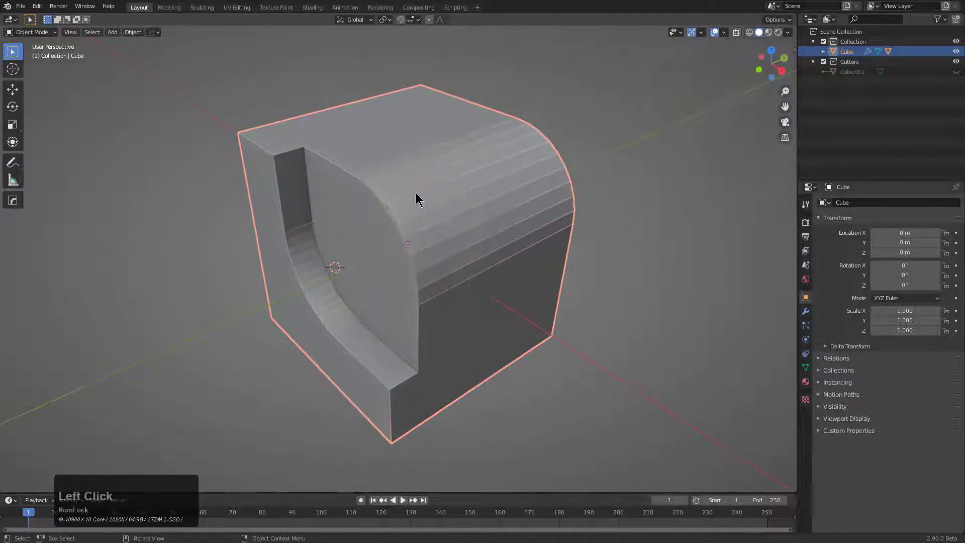
Step: Try a level 1 subdivision on the cut cube and undo it
middle_drag(415, 192, 442, 188)
scroll(442, 189, up, 1)
key(ctrl+1)
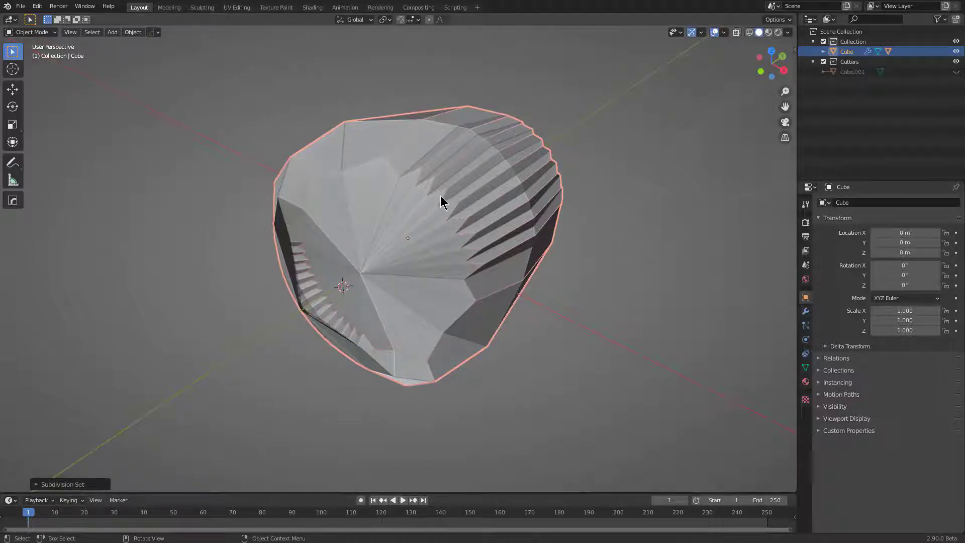
key(ctrl+z)
Step: Sharpen the cut cube with HardOps, then try a level 1 subdivision on it and undo only the subdivision
key(q)
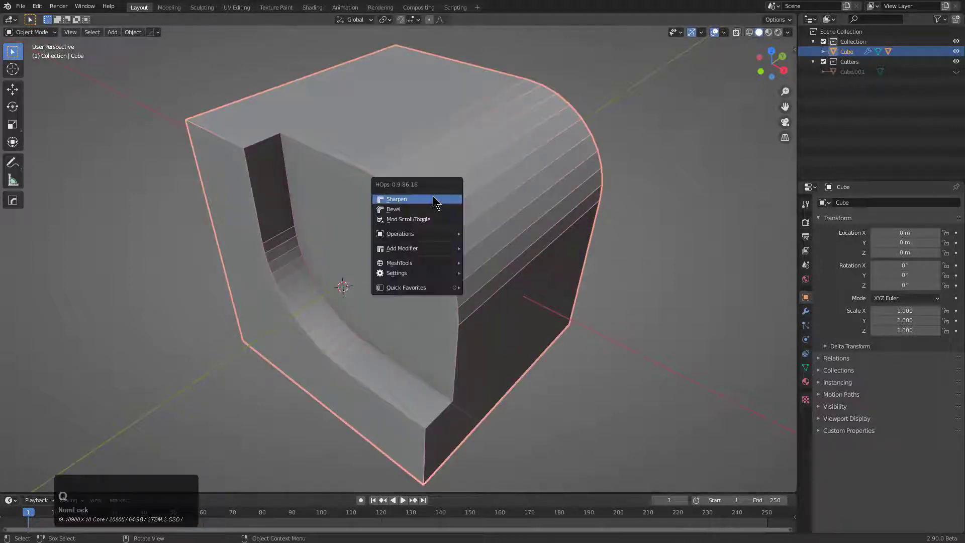
click(427, 197)
key(ctrl+1)
middle_drag(276, 220, 392, 204)
key(ctrl+z)
Step: Add a HardOps bevel to the cube with sub-d conversion, using 2 segments, profile 1.00 and width about 0.082
key(q)
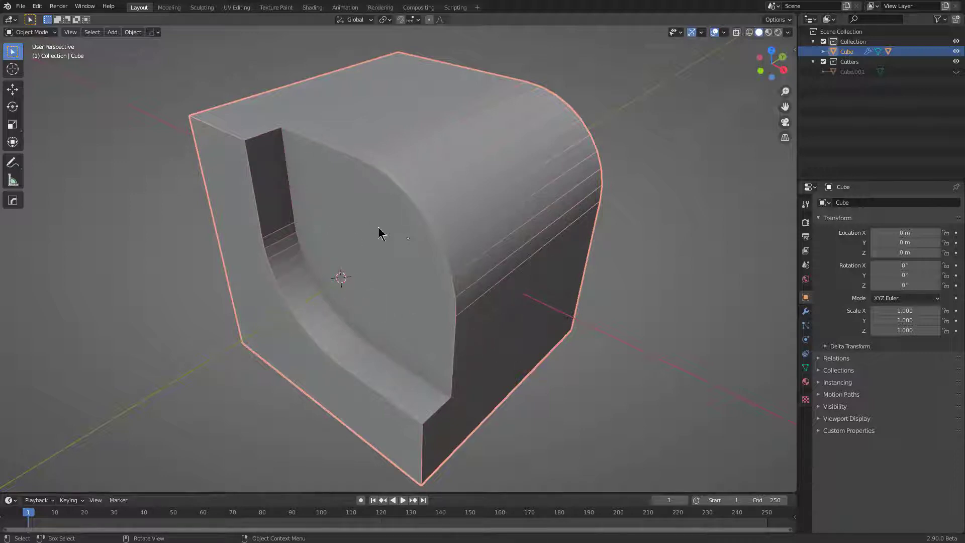
key(q)
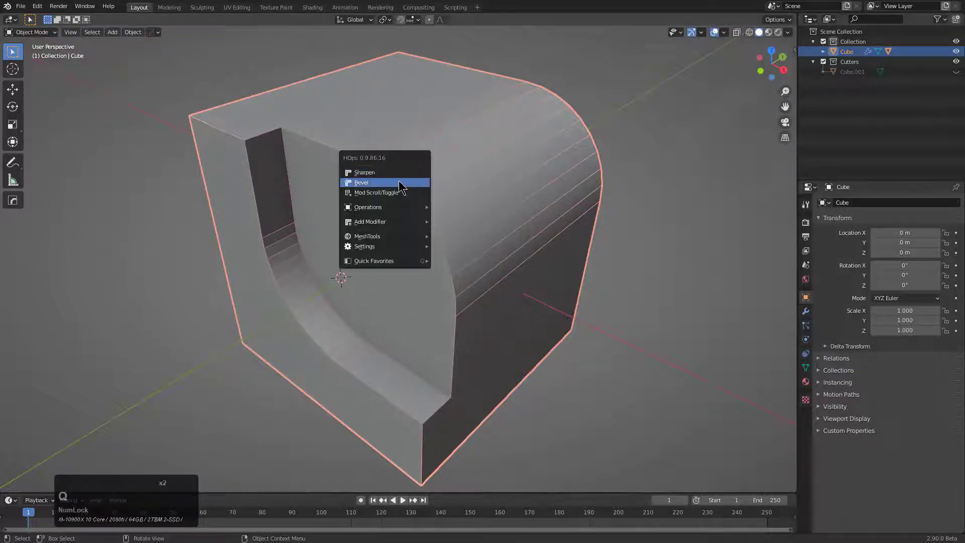
click(398, 187)
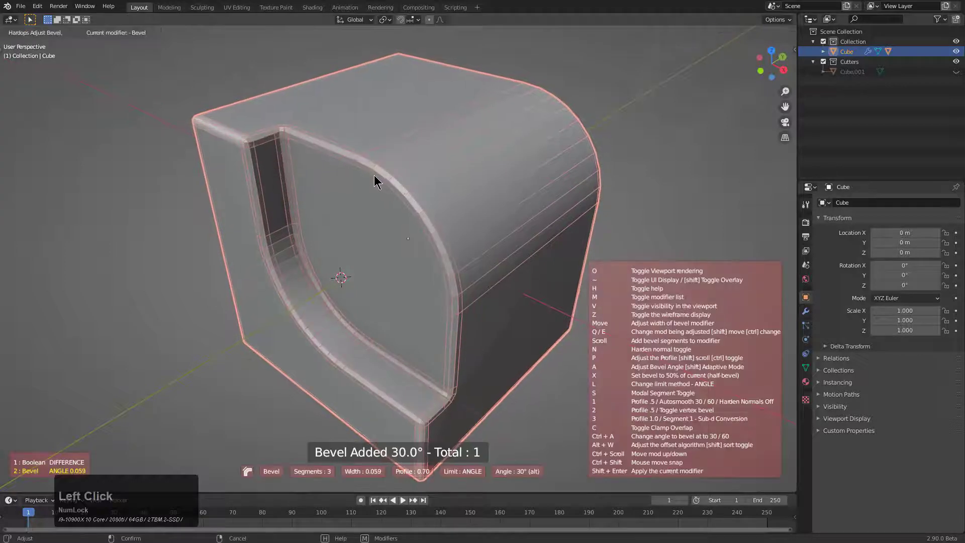
key(3)
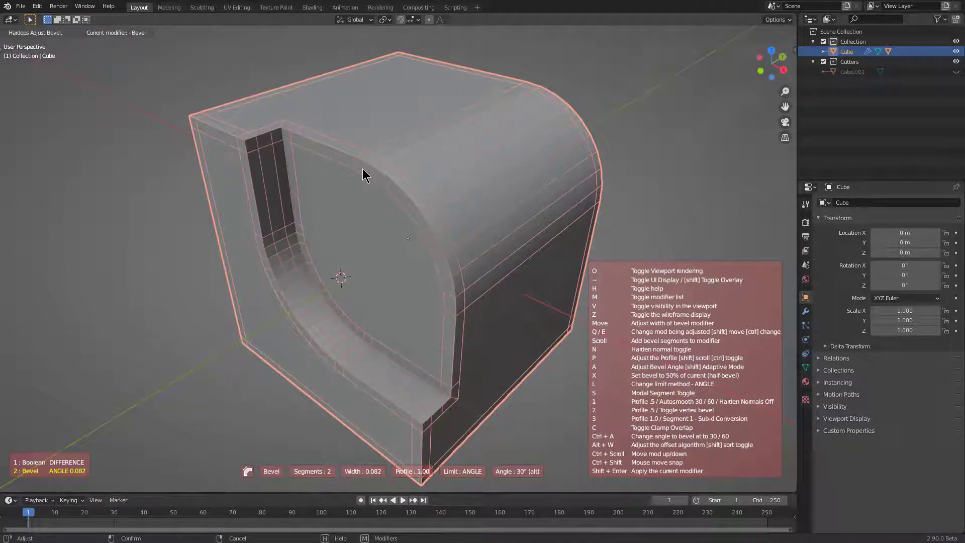
click(363, 173)
Step: Add a HardOps Triangulate modifier with minimum vertices 5 to the cube
key(q)
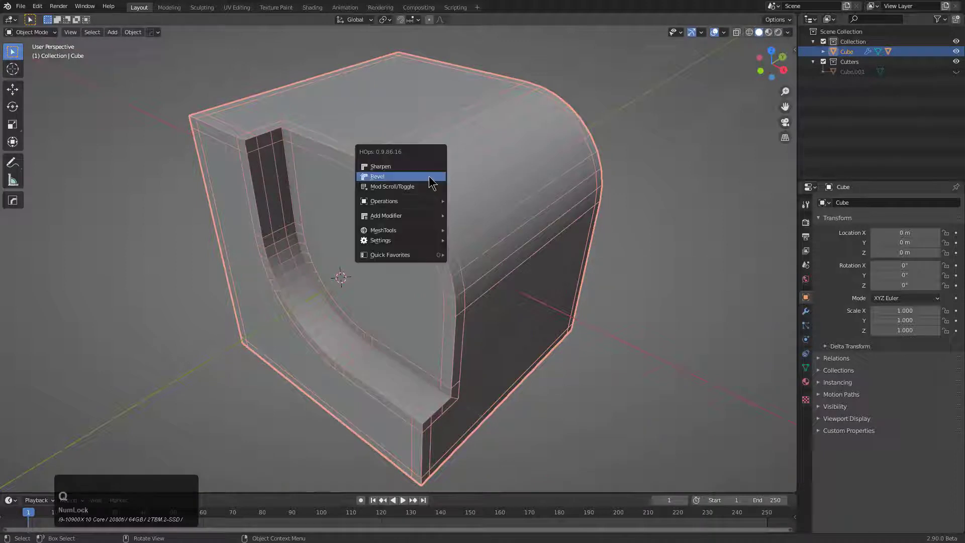
mouse_move(405, 216)
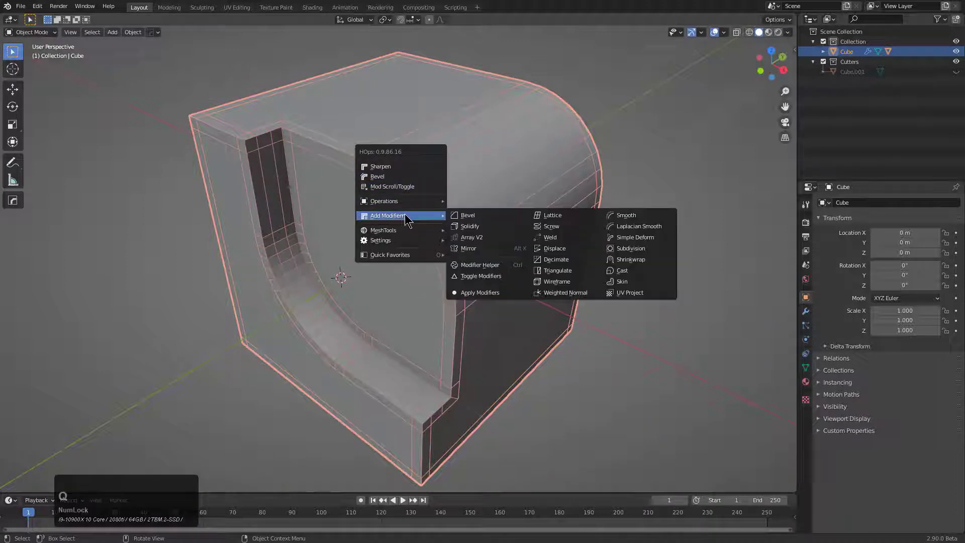
click(558, 271)
Step: Examine the triangulated faces around the cut, the rounded edge and the flat sides from several angles
middle_drag(414, 214, 369, 133)
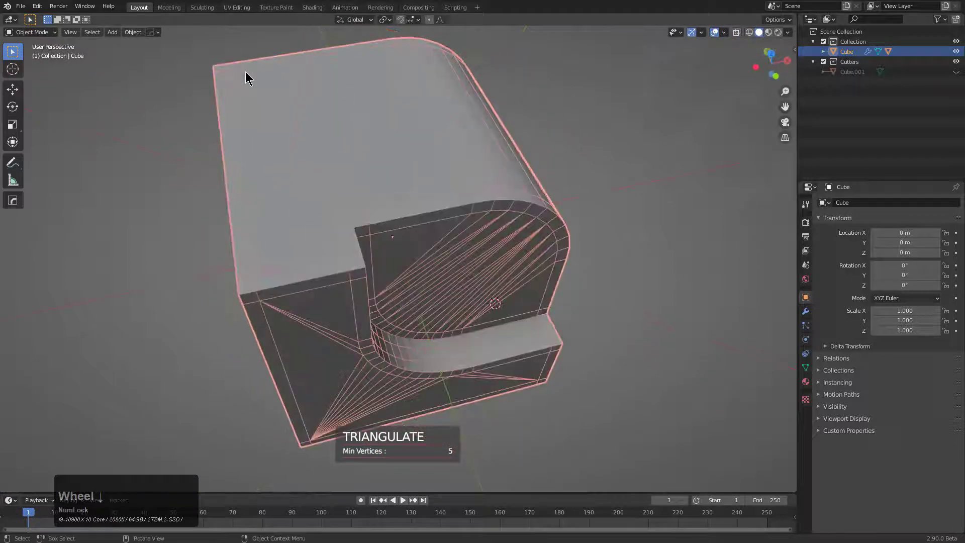
middle_drag(321, 231, 341, 169)
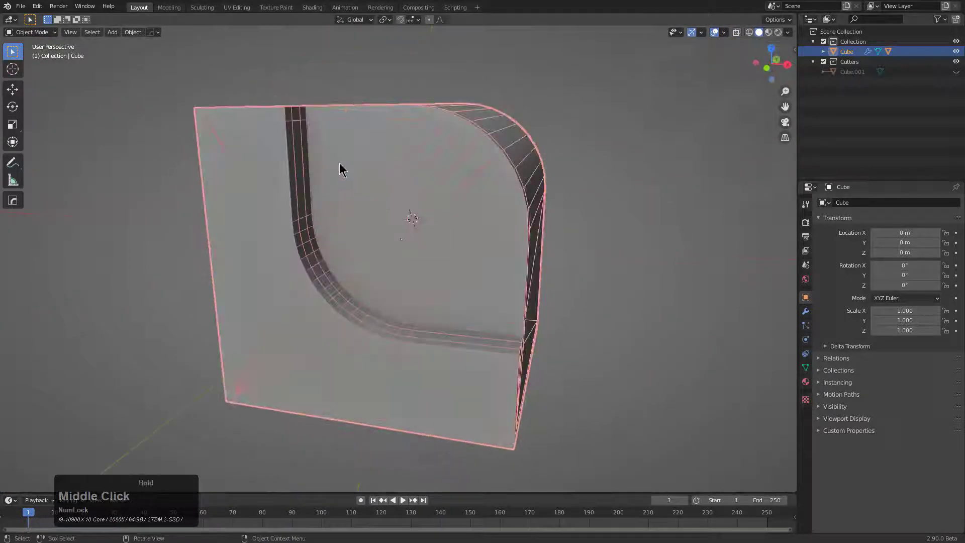
middle_drag(424, 292, 336, 206)
scroll(297, 255, up, 3)
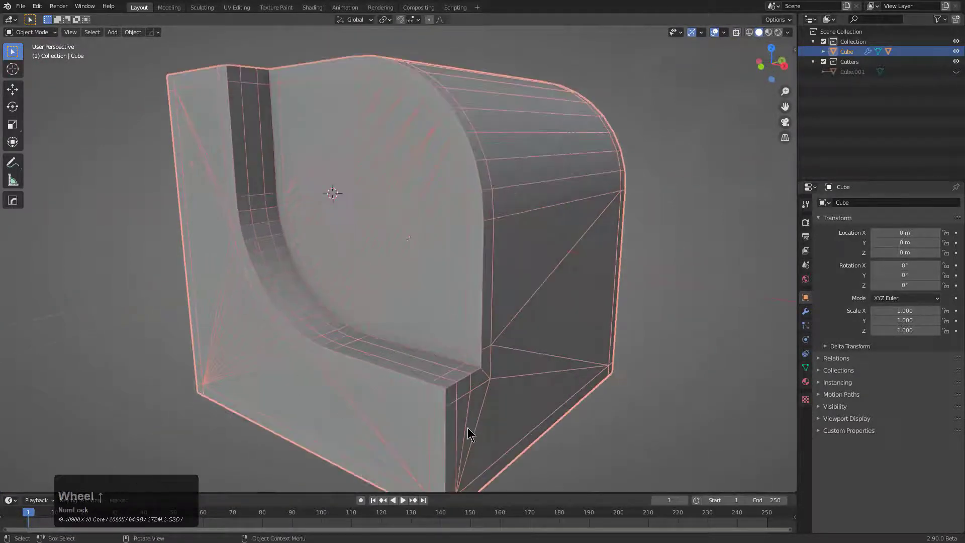
middle_drag(468, 433, 465, 406)
scroll(406, 300, down, 2)
middle_drag(562, 229, 439, 161)
middle_drag(383, 238, 209, 187)
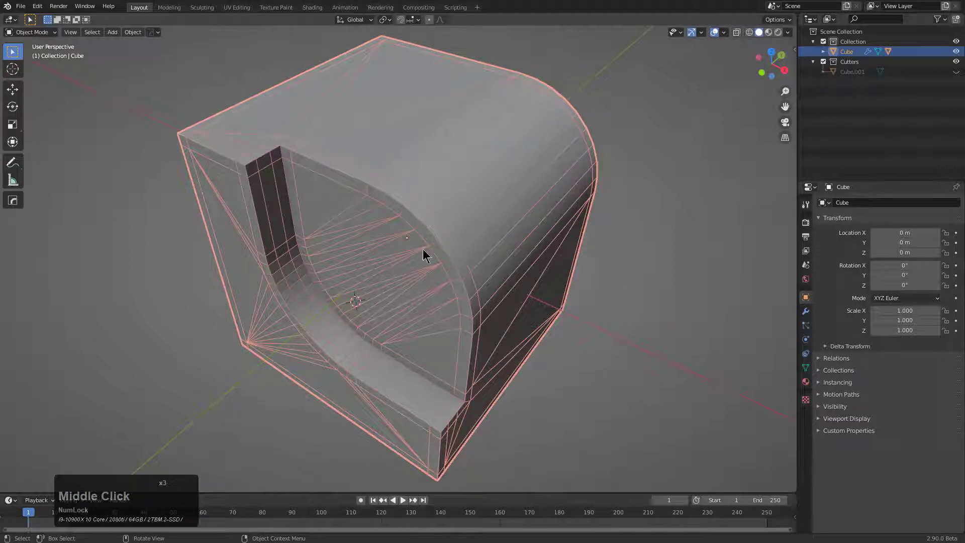
Step: Add a subdivision surface to the cube and set it to level 3
middle_click(458, 269)
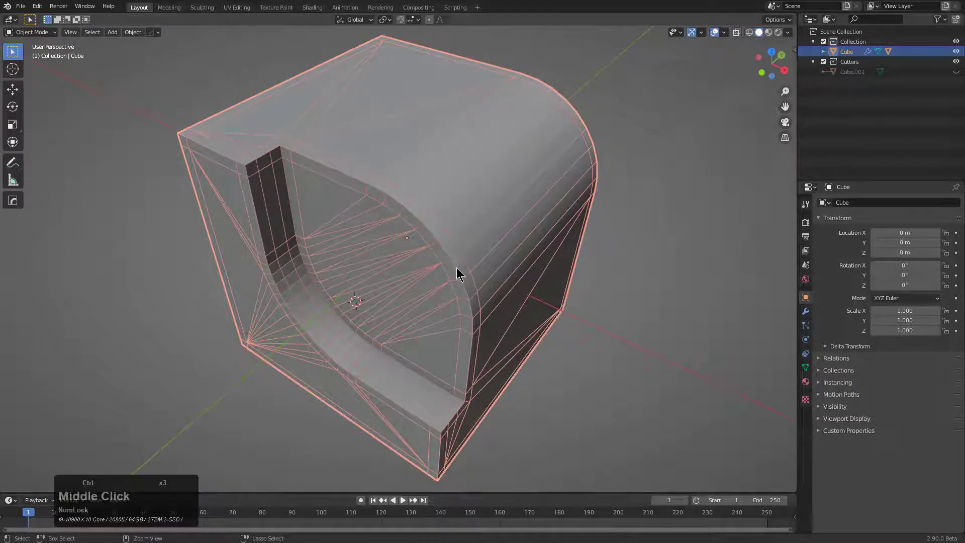
key(ctrl+2)
key(ctrl+3)
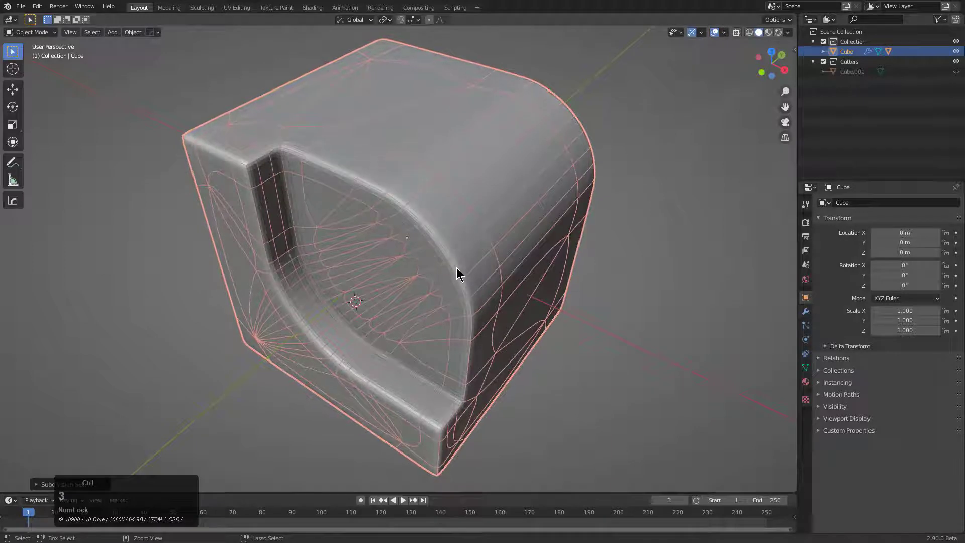
middle_drag(509, 222, 437, 224)
Step: Bring up the boolean cutter with Bool Scroll and scale it along Y to about 0.874
key(q)
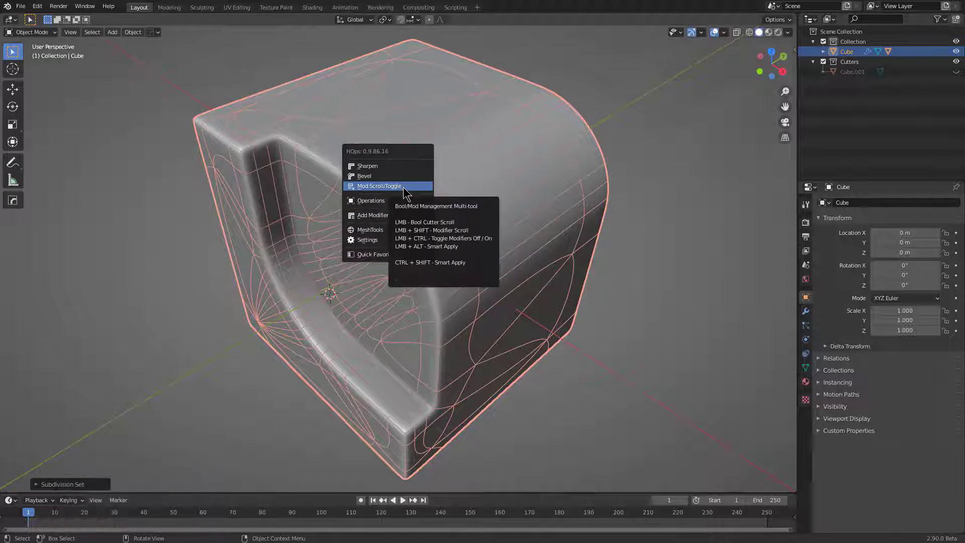
click(403, 188)
click(403, 193)
key(s)
key(x)
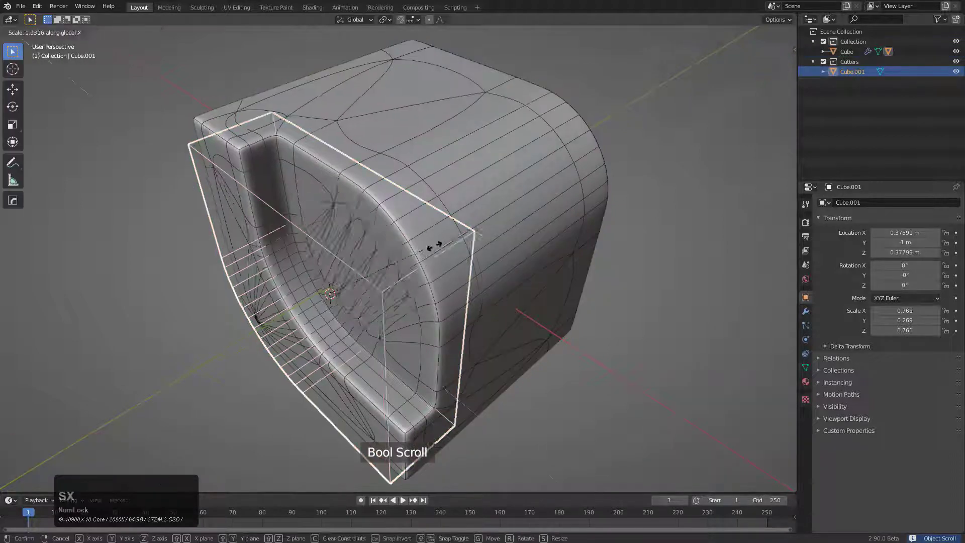
key(y)
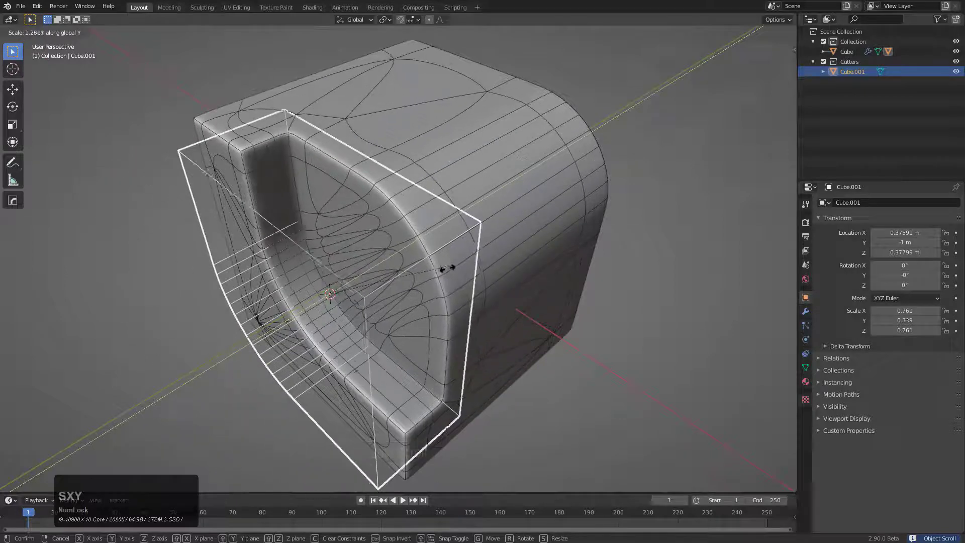
click(476, 241)
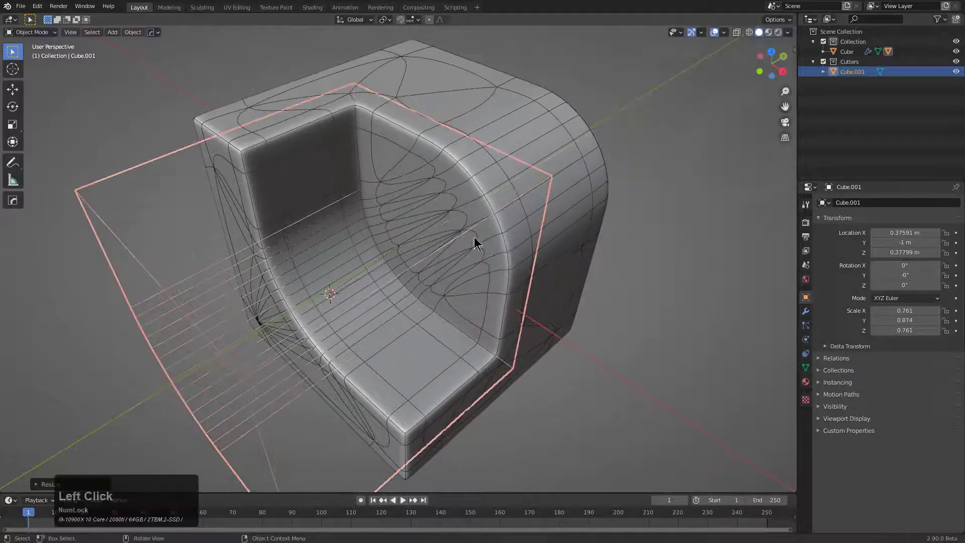
Step: Move the cutter along Y to about -1.19 m
key(g)
key(x)
key(y)
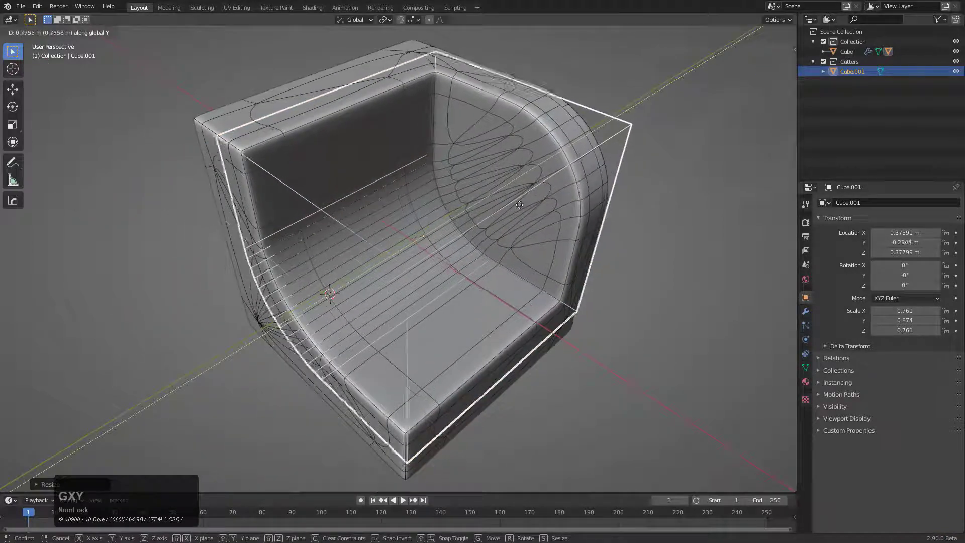
click(434, 269)
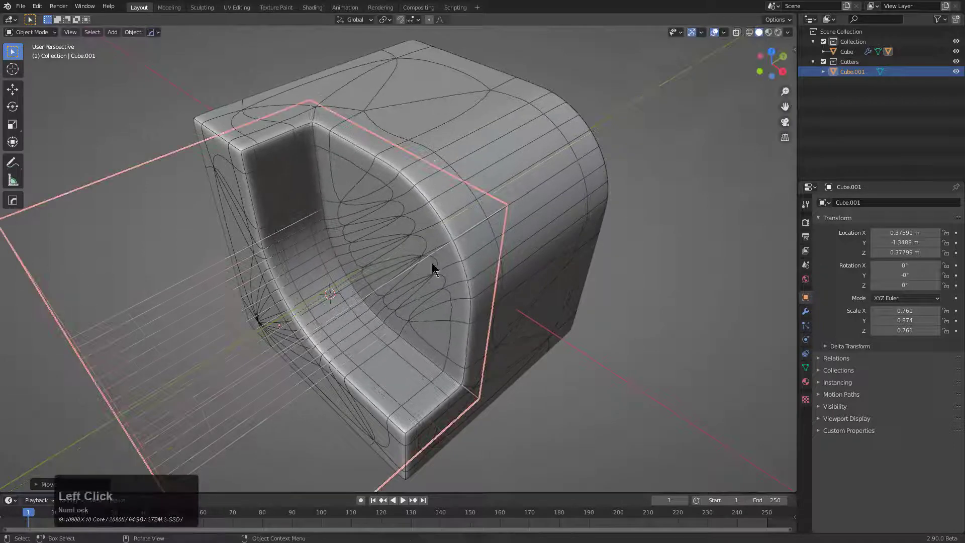
middle_drag(435, 222, 414, 226)
scroll(417, 220, up, 2)
key(g)
key(x)
key(y)
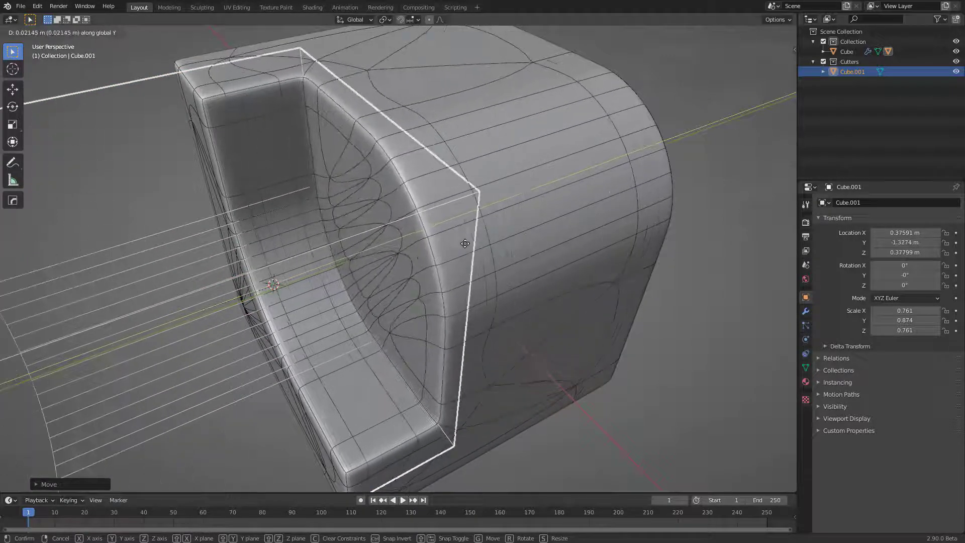
click(413, 251)
Step: Add a new cube at the 3D cursor on the main cube's upper back edge and scale it to about 0.231
middle_drag(412, 252, 438, 228)
scroll(331, 217, down, 2)
middle_drag(330, 217, 264, 221)
key(shift+a)
mouse_move(269, 197)
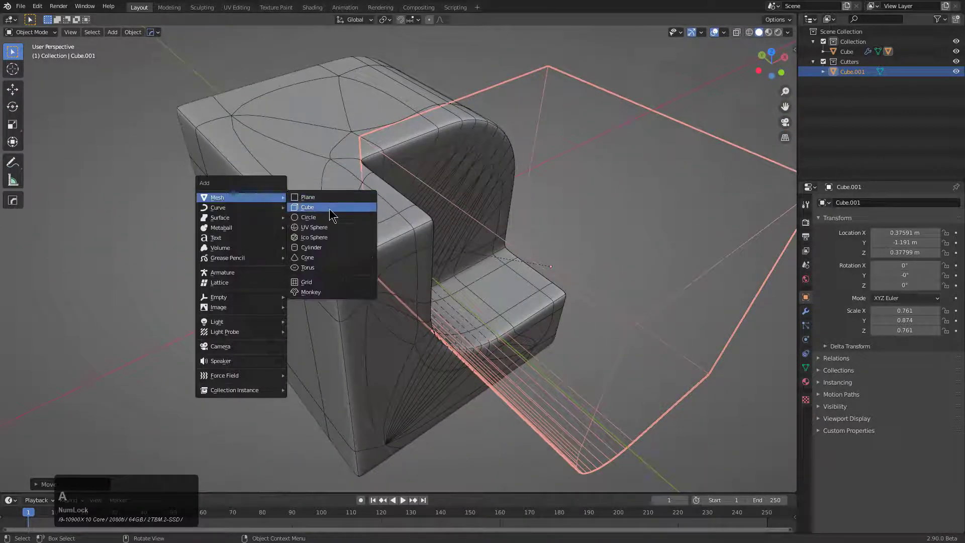
click(330, 209)
key(s)
click(300, 216)
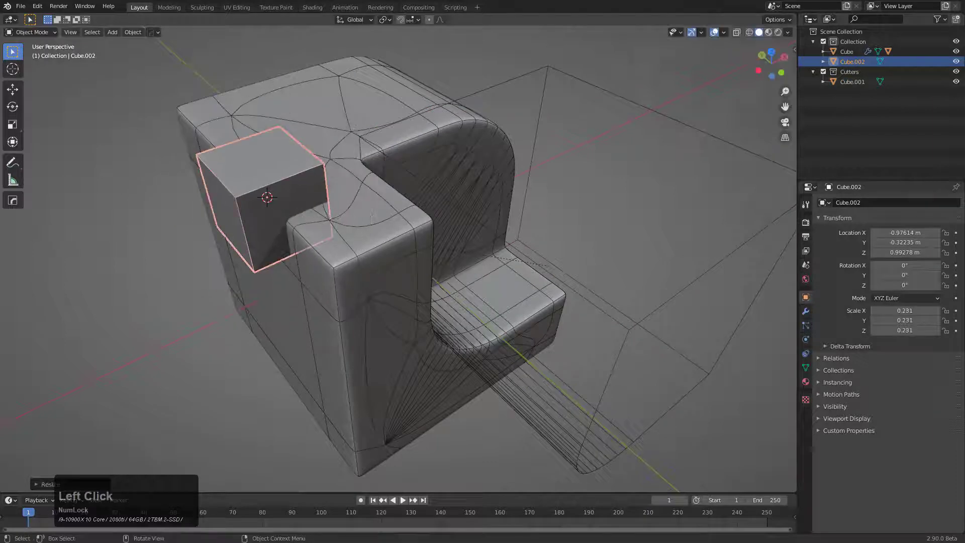
Step: Try to subtract the small cube from the main cube with a HardOps Difference boolean and undo it
shift+click(356, 232)
key(q)
click(370, 230)
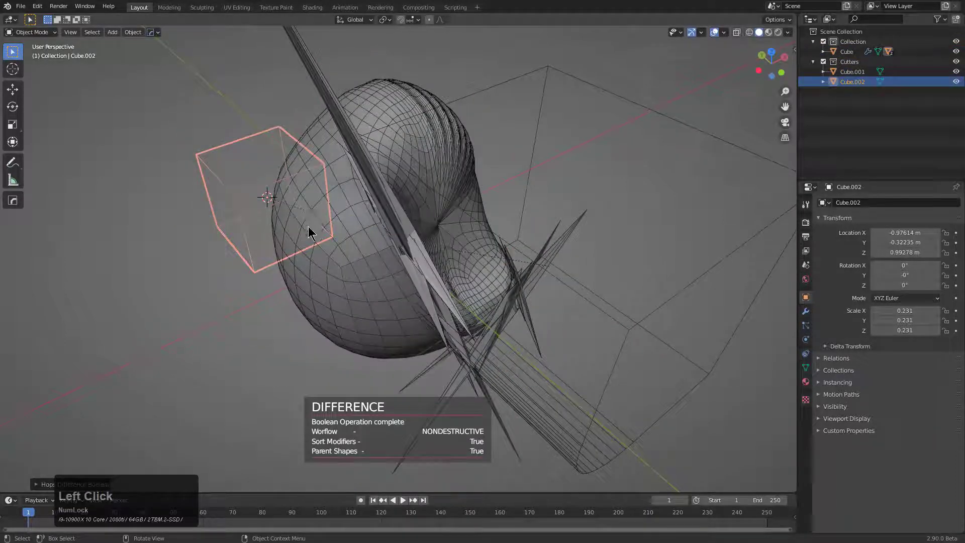
click(249, 216)
key(ctrl+z)
Step: Deselect everything and enable subdivision sorting in the HOps Helper's sort modifiers options
key(alt+a)
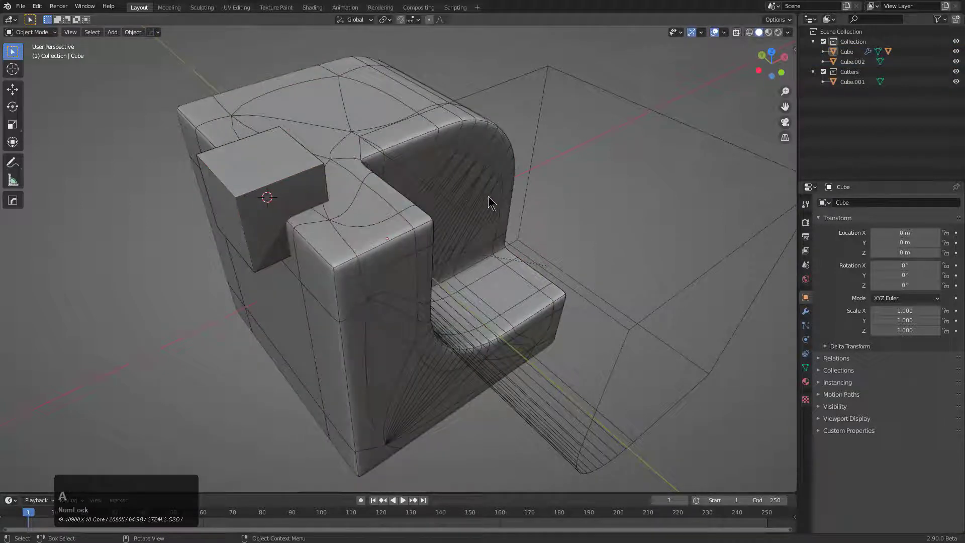
key(ctrl+grave)
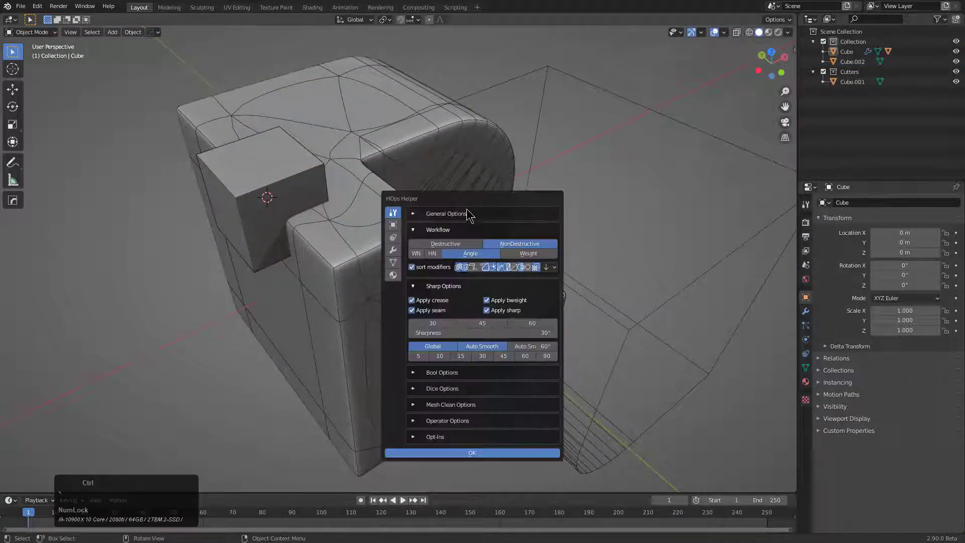
click(531, 267)
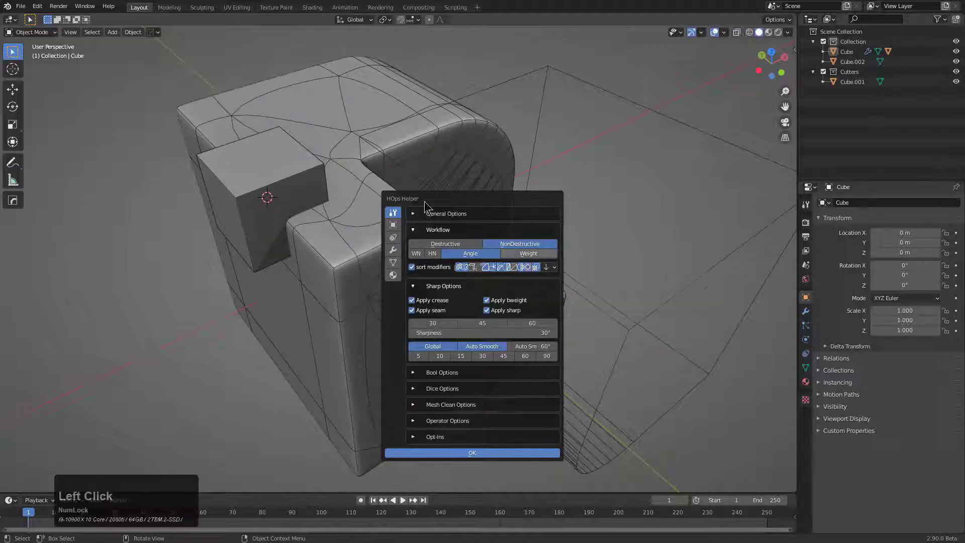
click(276, 182)
Step: Subtract the small cube from the main cube with a HardOps Difference boolean
click(297, 182)
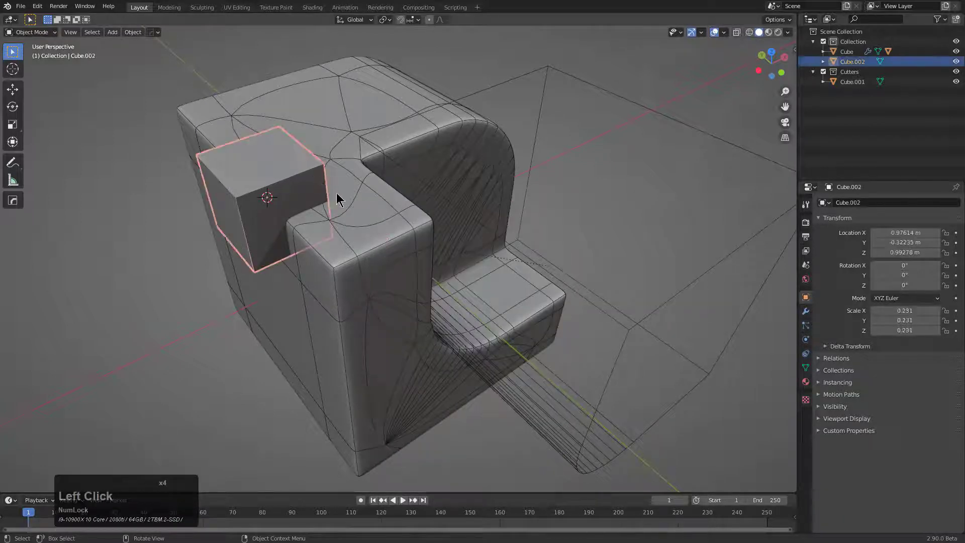
shift+click(388, 210)
key(q)
click(407, 200)
Step: Scale the new cutter along Z to about 0.782 to deepen the notch downward
middle_drag(407, 200, 372, 209)
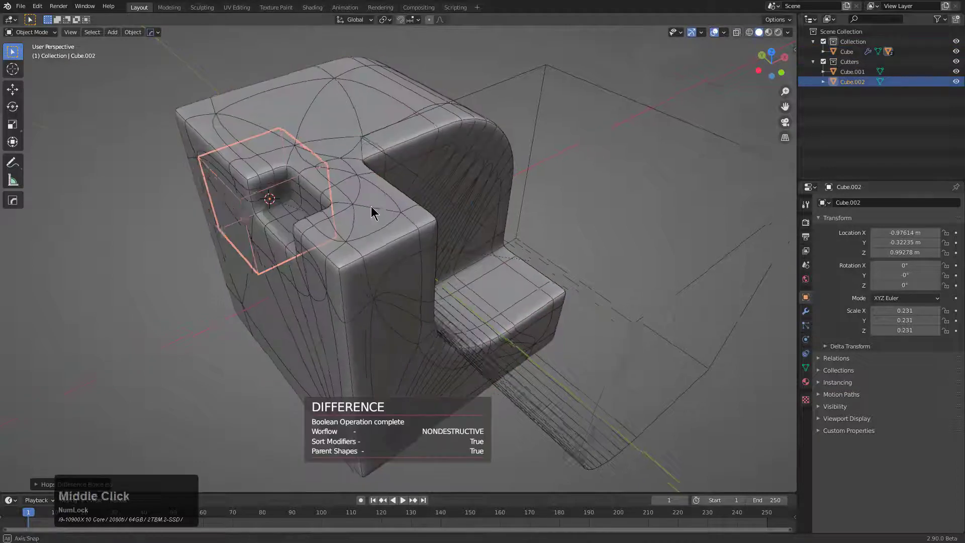
scroll(372, 209, up, 3)
key(s)
key(z)
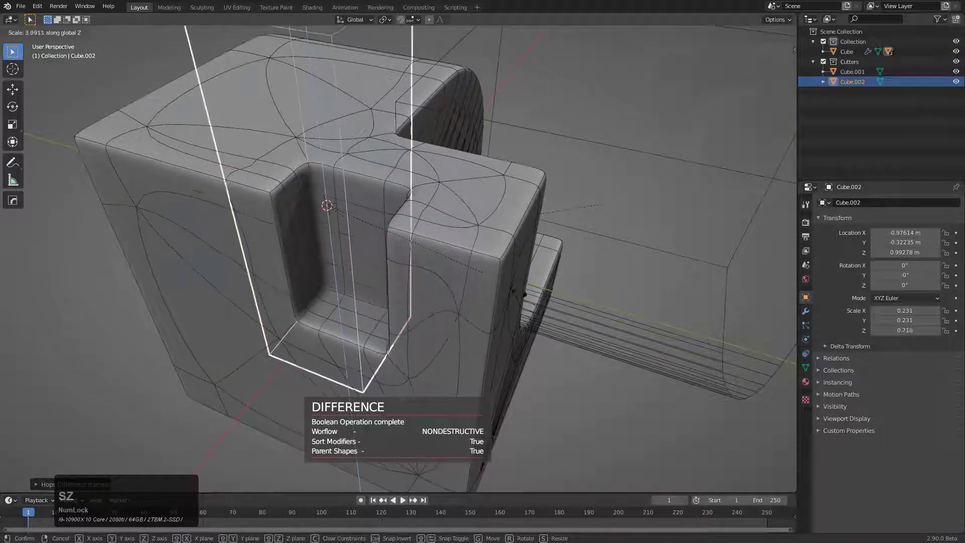
click(425, 255)
Step: Scale the new cutter to about 0.440 in Y and 0.343 in X, and move it to about (-1.03, -0.34, 0.93) m
key(s)
key(x)
key(y)
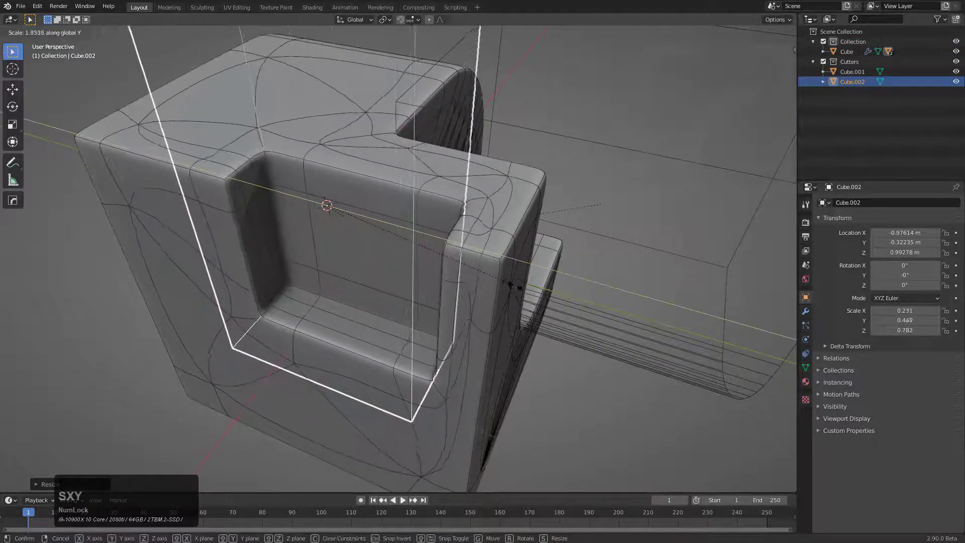
click(510, 284)
key(s)
key(y)
key(x)
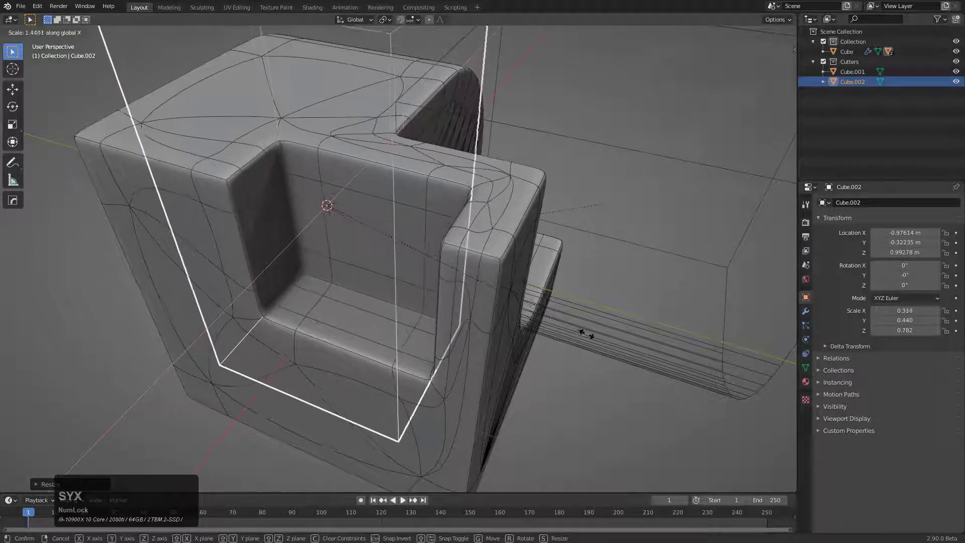
click(595, 333)
key(g)
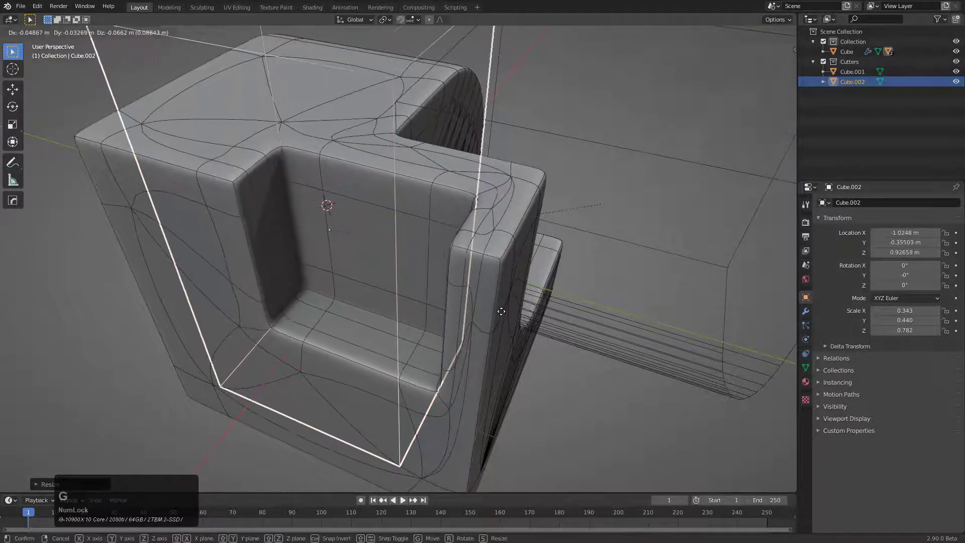
click(490, 308)
Step: Select the main cube and hide the Cutters collection
scroll(463, 297, down, 1)
middle_drag(462, 295, 431, 271)
scroll(455, 238, up, 2)
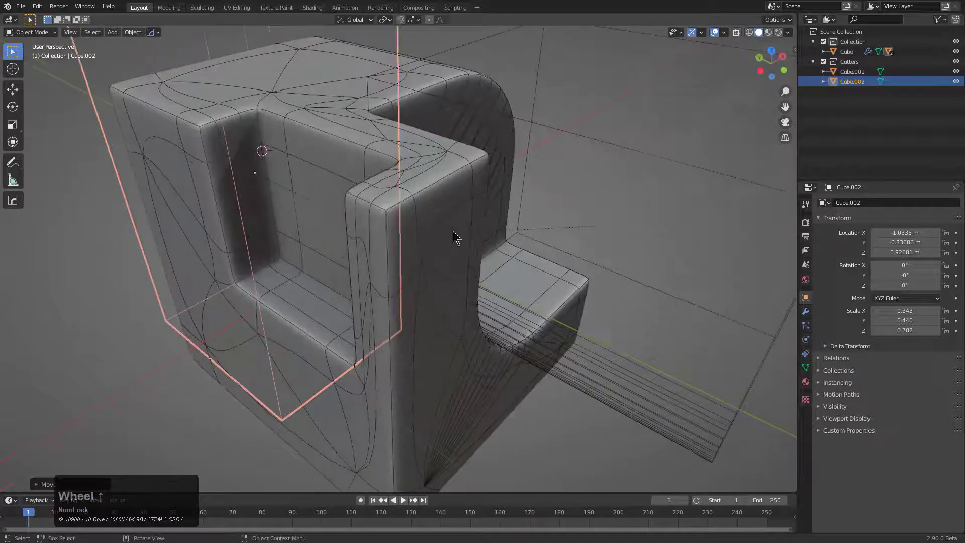
click(443, 210)
key(1)
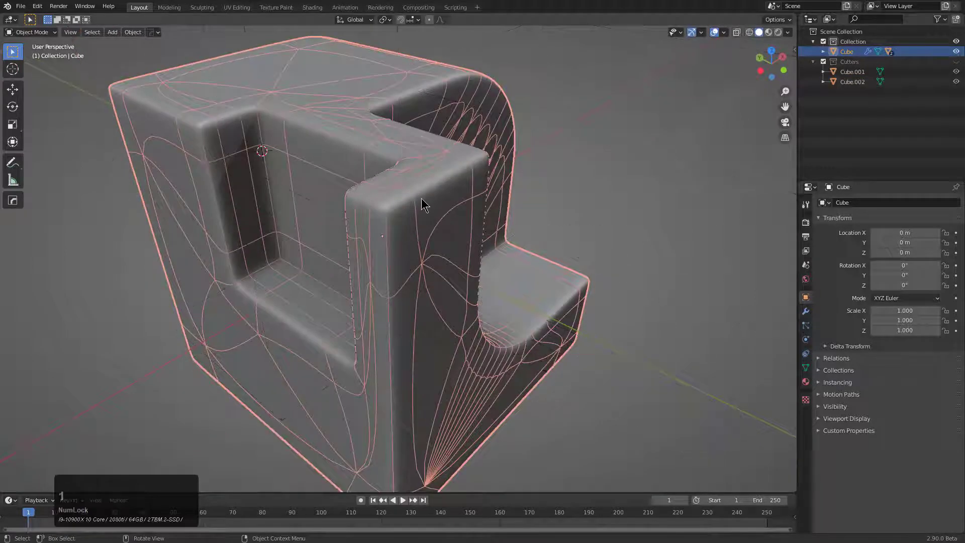
Step: Add a cutter cube near (-0.59, -0.54, 1.00) m on the main cube's top face, scaled to about 0.463, with Z about 0.242
shift+right_click(395, 147)
key(shift+a)
click(442, 156)
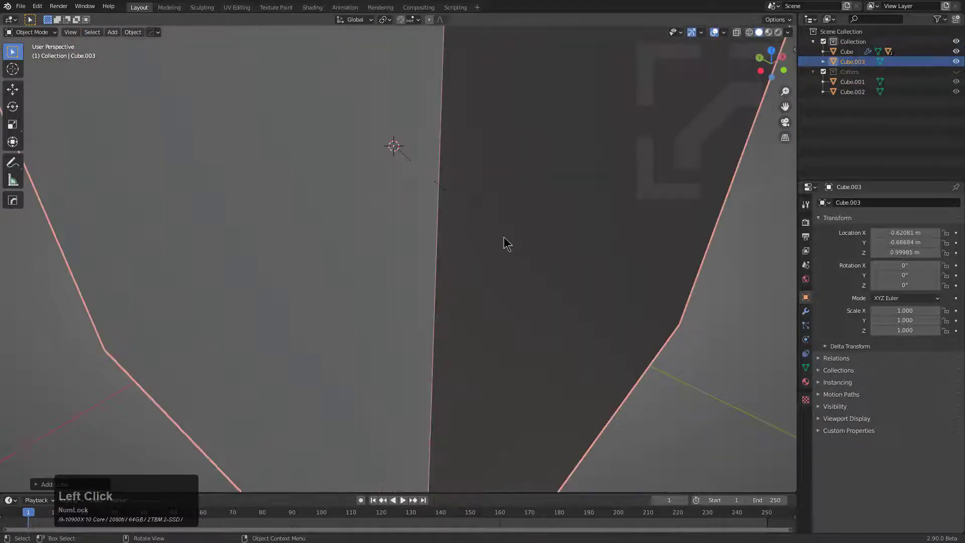
key(s)
click(463, 270)
key(s)
key(z)
click(405, 220)
middle_drag(406, 220, 452, 244)
Step: Subtract the new flat cube from the main cube with a HardOps Difference boolean
shift+click(371, 233)
key(q)
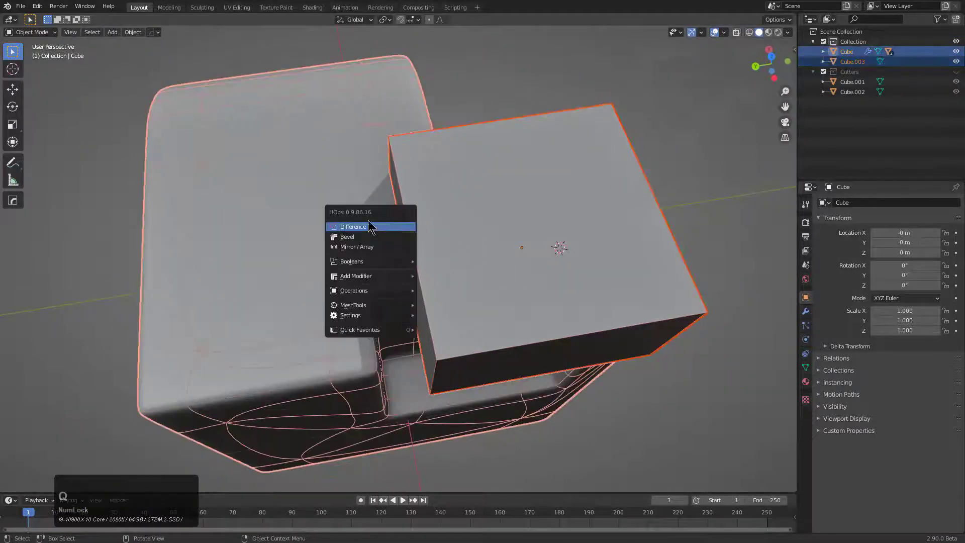
click(387, 227)
mouse_move(386, 226)
middle_down()
mouse_move(346, 218)
mouse_move(371, 231)
middle_up()
scroll(382, 228, up, 2)
click(450, 207)
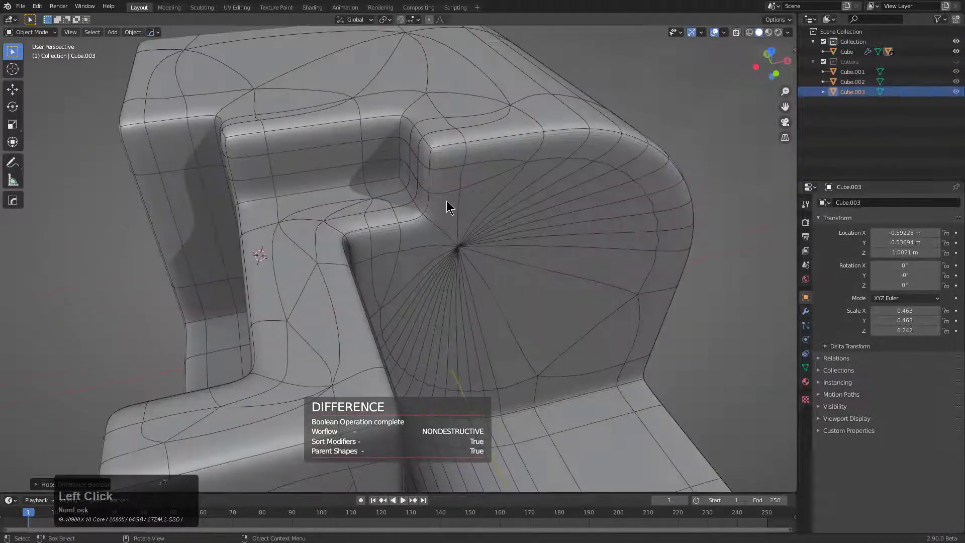
Step: Reveal the newest cutter with Bool Scroll, scale it along Z to about 0.326, and hide it
key(q)
click(433, 221)
scroll(433, 221, up, 3)
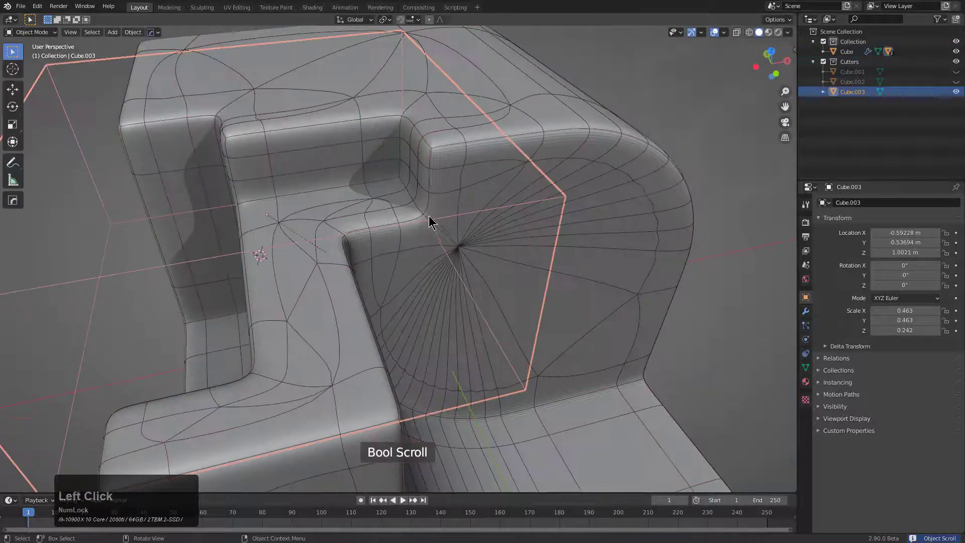
key(s)
key(z)
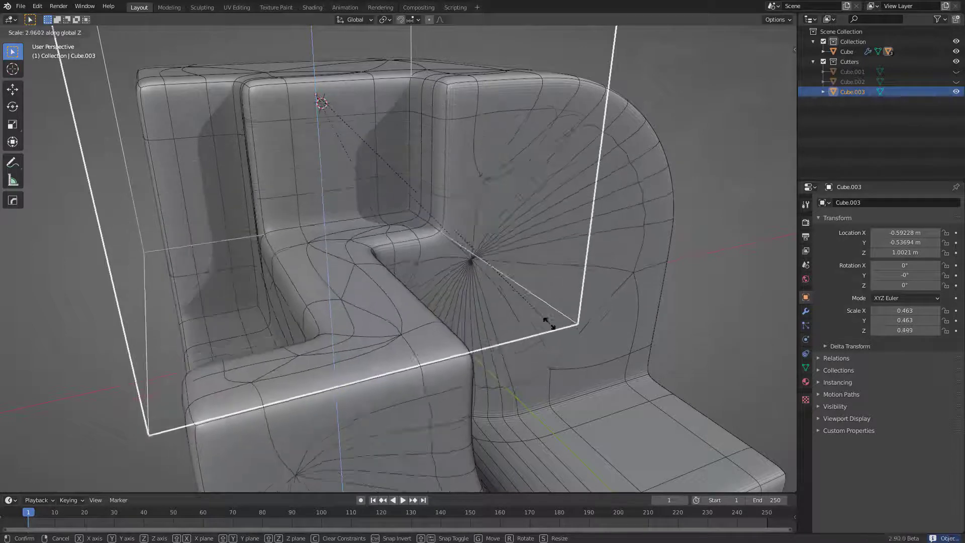
click(459, 261)
middle_drag(459, 261, 389, 231)
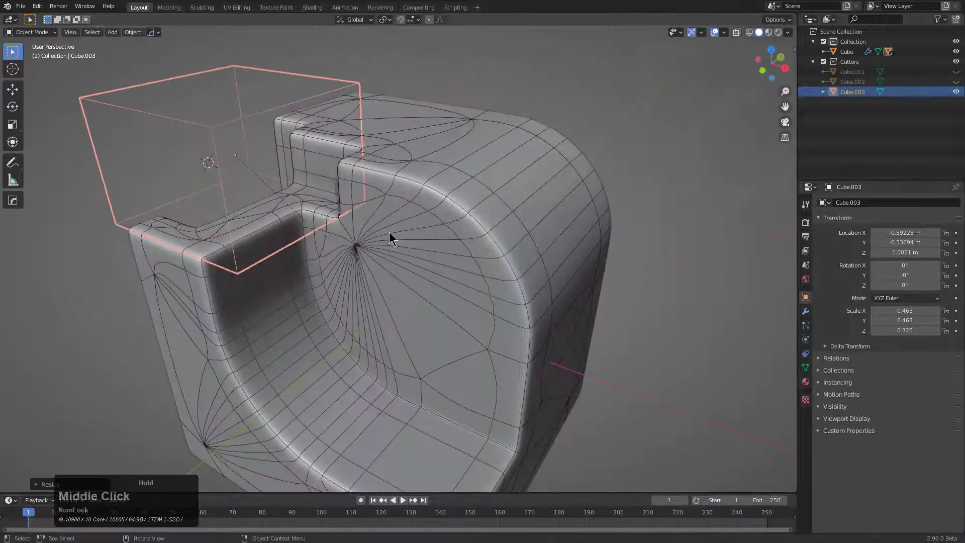
key(h)
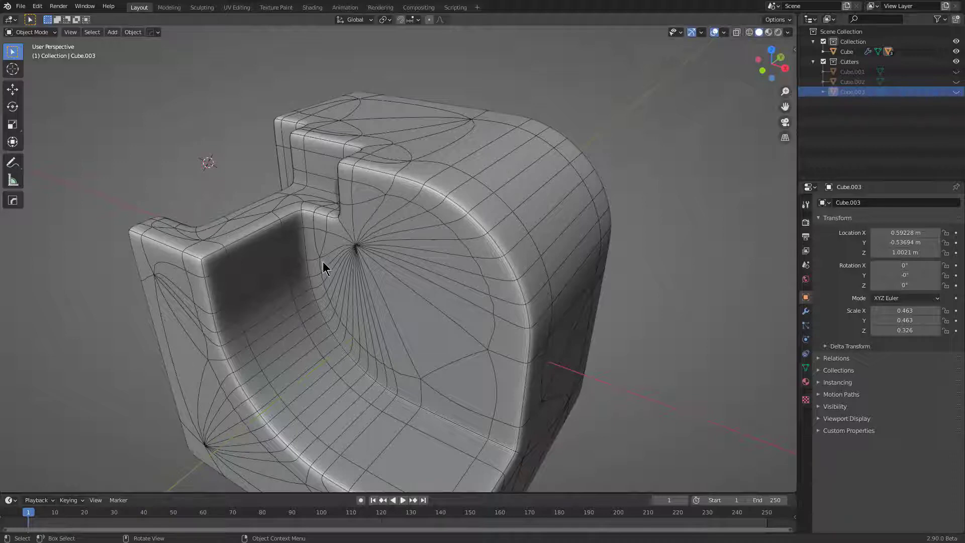
Step: Switch off the wireframe display to view the cut cube's shading without edges
scroll(340, 284, down, 1)
shift+middle_drag(342, 286, 415, 222)
key(alt+v)
click(337, 260)
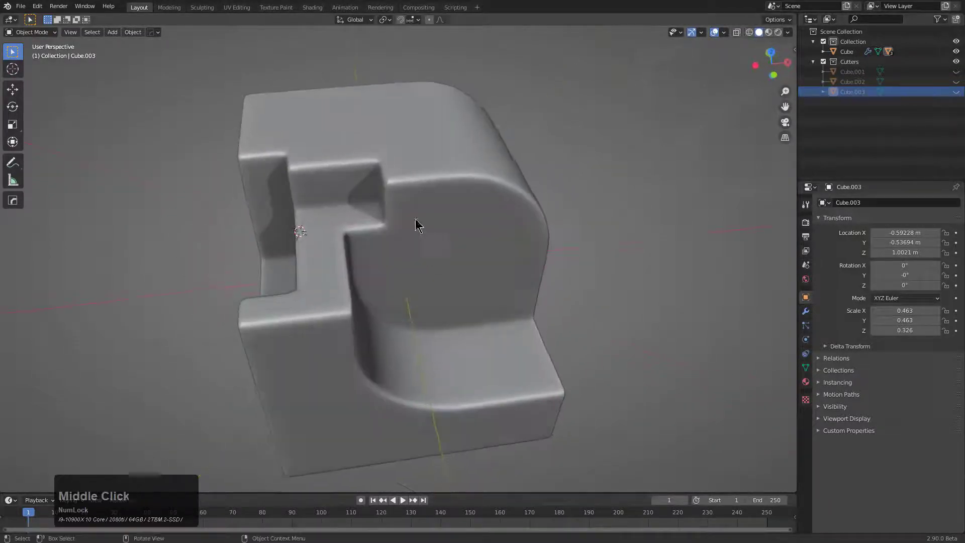
scroll(418, 225, up, 2)
Step: Step through the main cube's boolean cutters with Mod Scroll and look at the General Options in the HOps Helper
key(q)
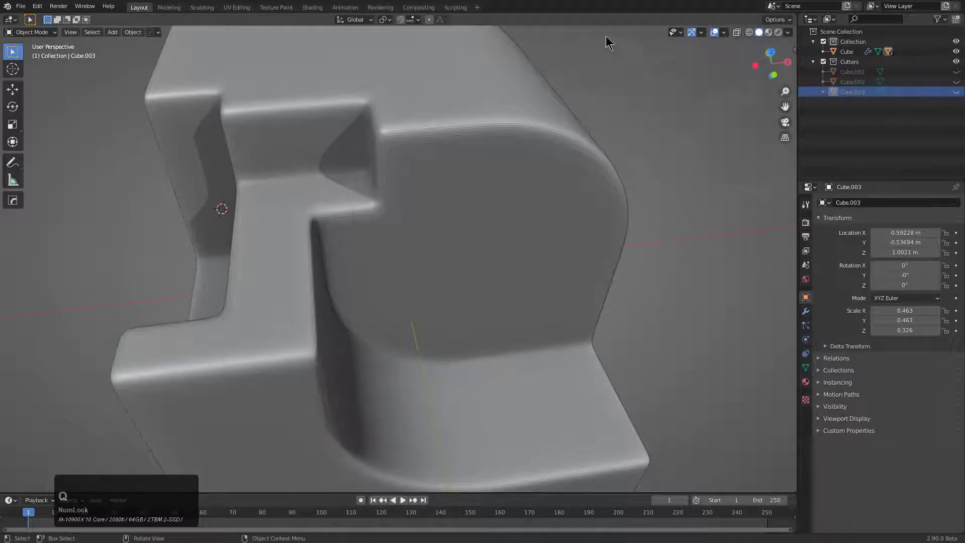
click(446, 161)
key(q)
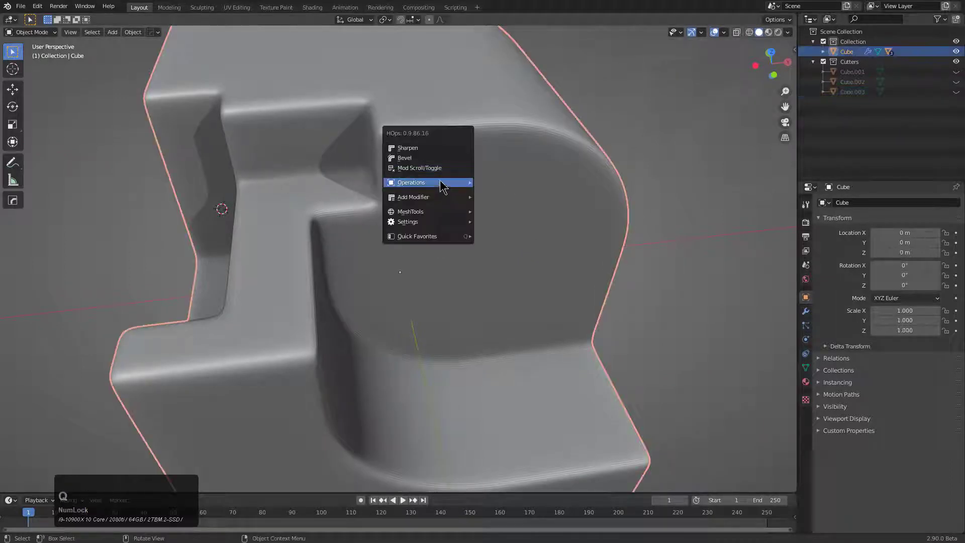
click(441, 170)
click(441, 174)
key(q)
key(grave)
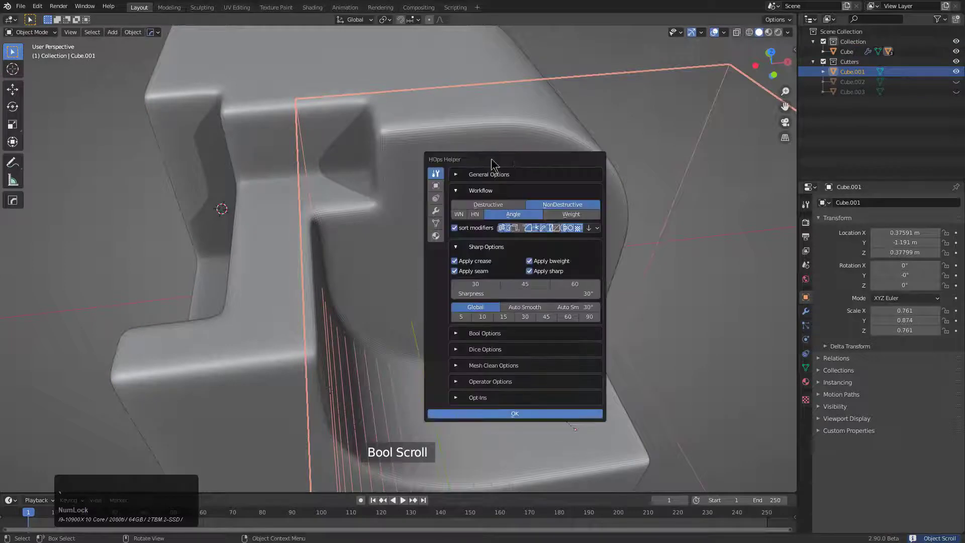
click(456, 175)
click(474, 205)
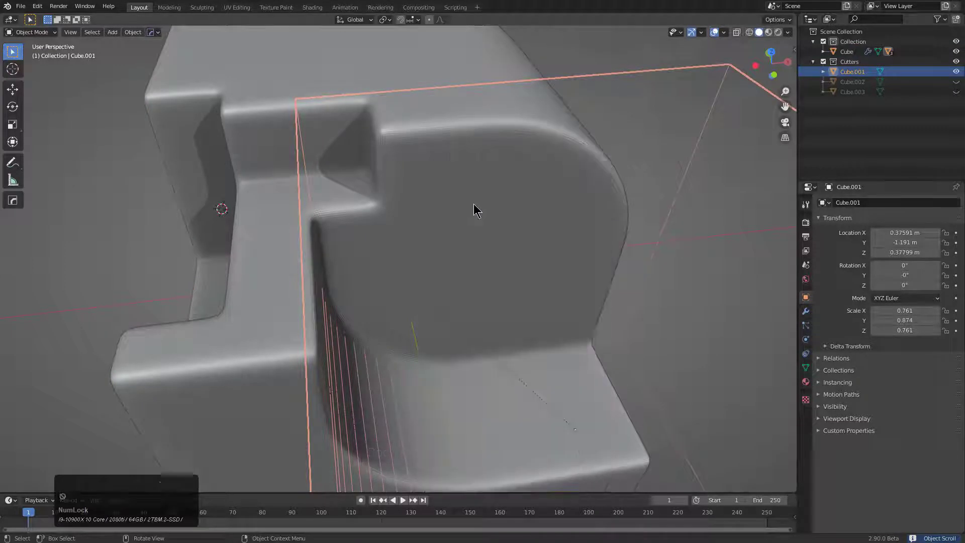
Step: Switch the wireframe display back on to view the cut cube's topology from the rounded side
middle_drag(446, 198, 326, 189)
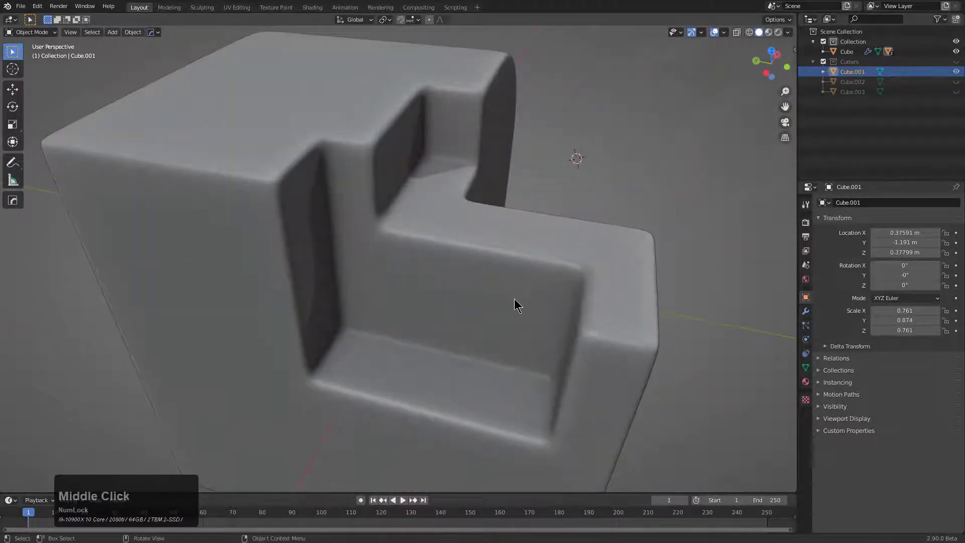
middle_drag(515, 299, 443, 280)
scroll(402, 281, down, 2)
key(alt+v)
click(471, 310)
middle_drag(443, 279, 413, 289)
scroll(428, 276, up, 1)
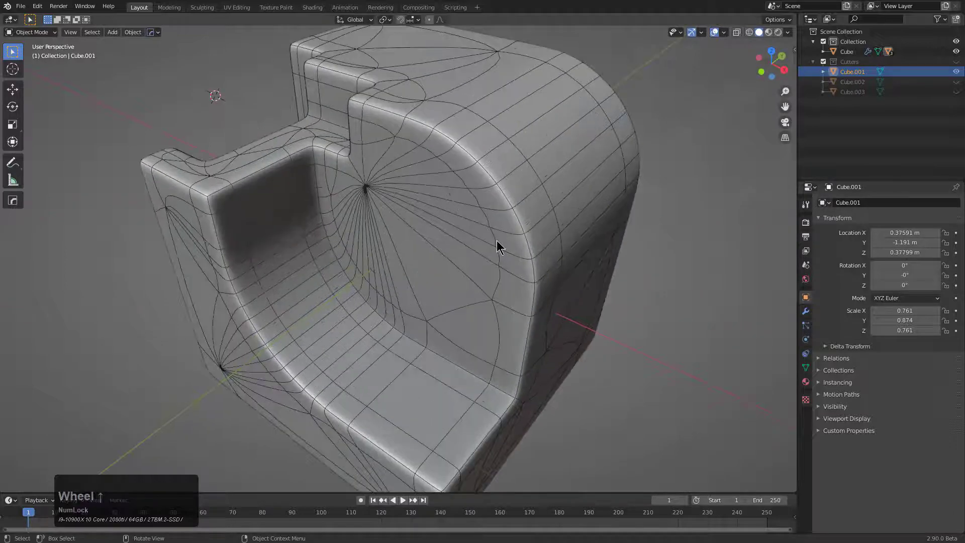
Step: Adjust the main cube's HardOps Bevel to 4 segments and a width of about 0.09
key(q)
click(478, 177)
key(q)
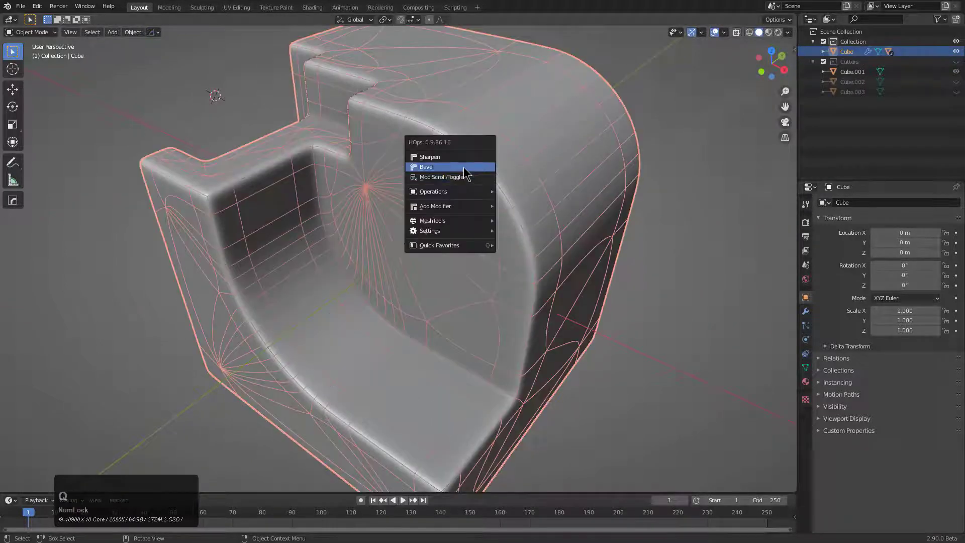
click(465, 169)
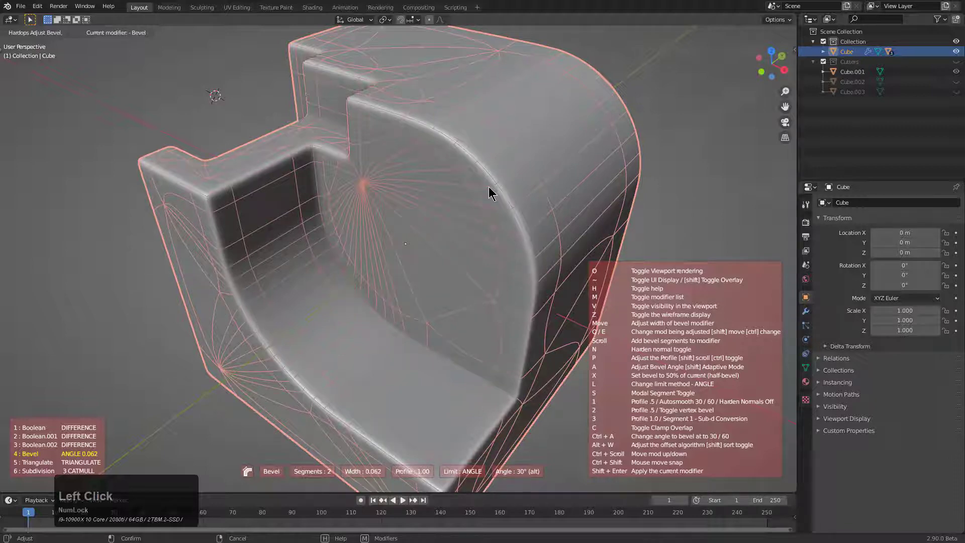
scroll(489, 193, up, 2)
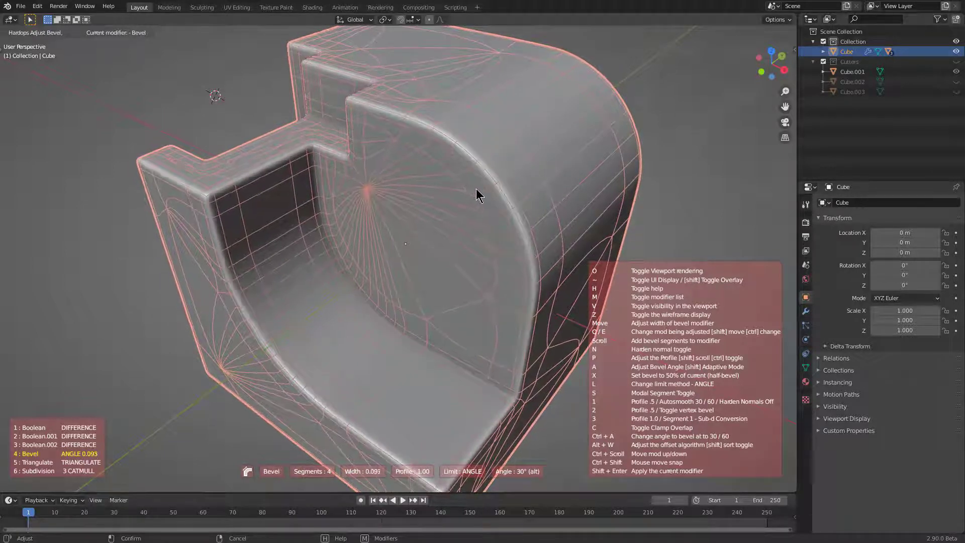
click(477, 189)
Step: Examine the bevelled edges and subdivided topology around the cube's notches and rounded side
middle_drag(318, 197, 417, 178)
scroll(417, 178, up, 1)
middle_drag(364, 259, 462, 177)
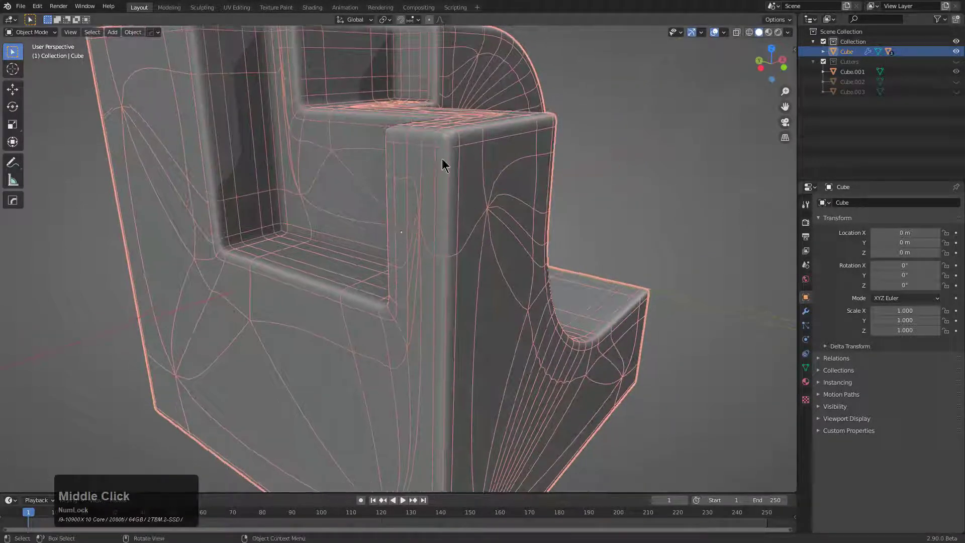
middle_drag(432, 274, 481, 268)
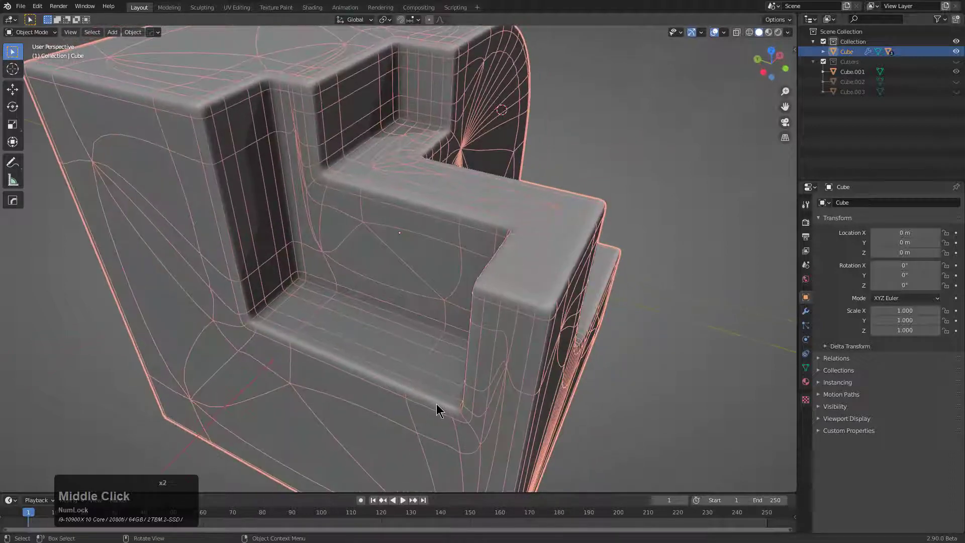
middle_drag(299, 195, 288, 147)
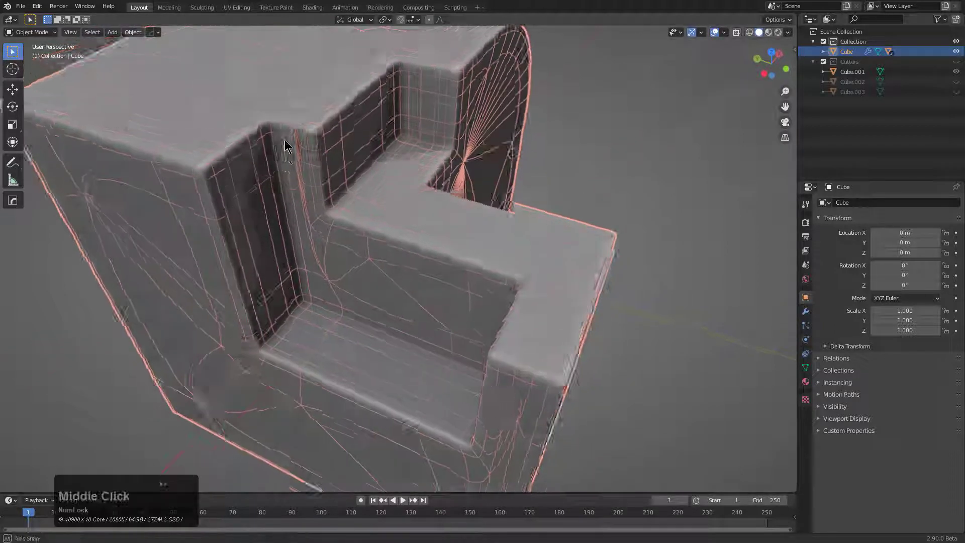
scroll(261, 94, up, 2)
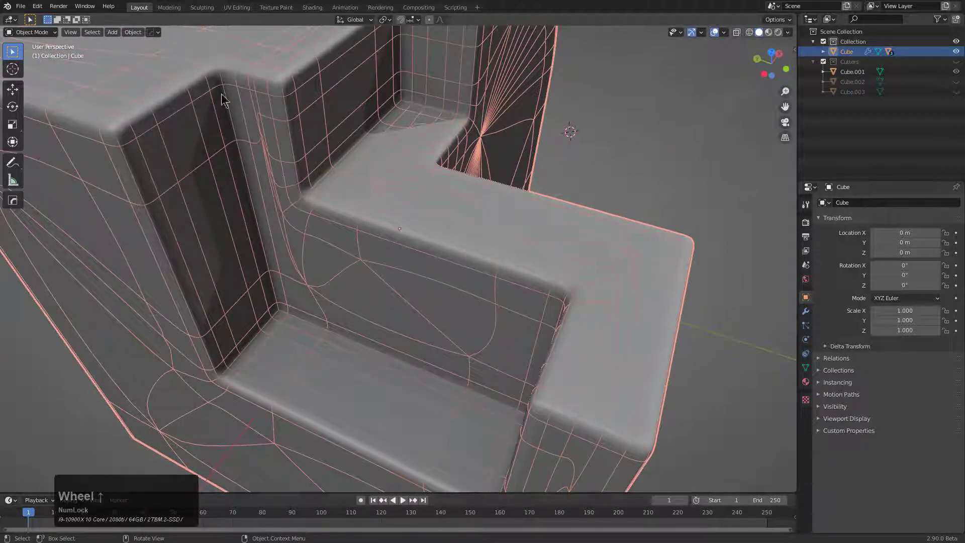
middle_drag(372, 138, 443, 233)
scroll(417, 308, down, 2)
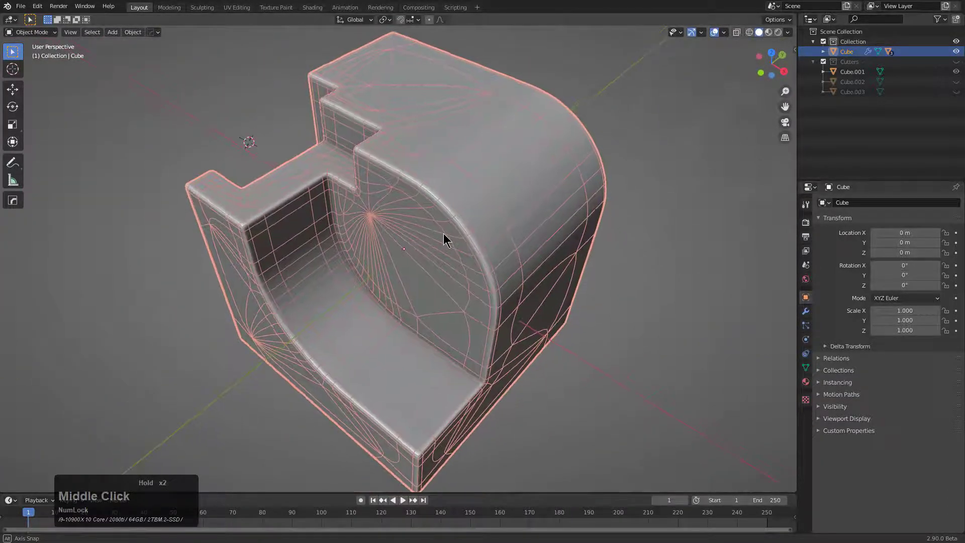
Step: Delete the main boolean-cut cube and add a fresh cube at the world origin
key(x)
click(469, 222)
key(shift+a)
key(shift+a)
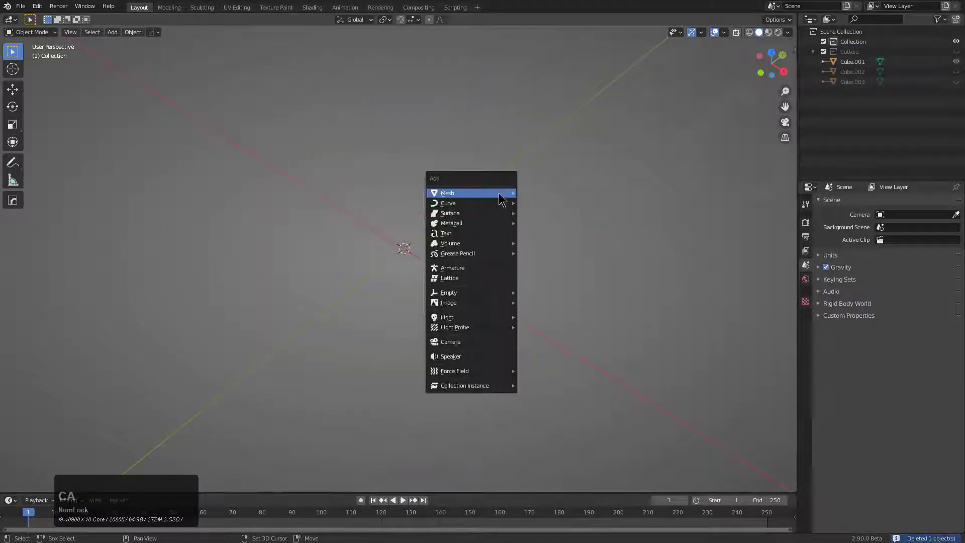
mouse_move(502, 197)
click(548, 201)
Step: Try a HardOps Wireframe modifier with a thickness of about 0.409 on the new cube
key(q)
mouse_move(519, 259)
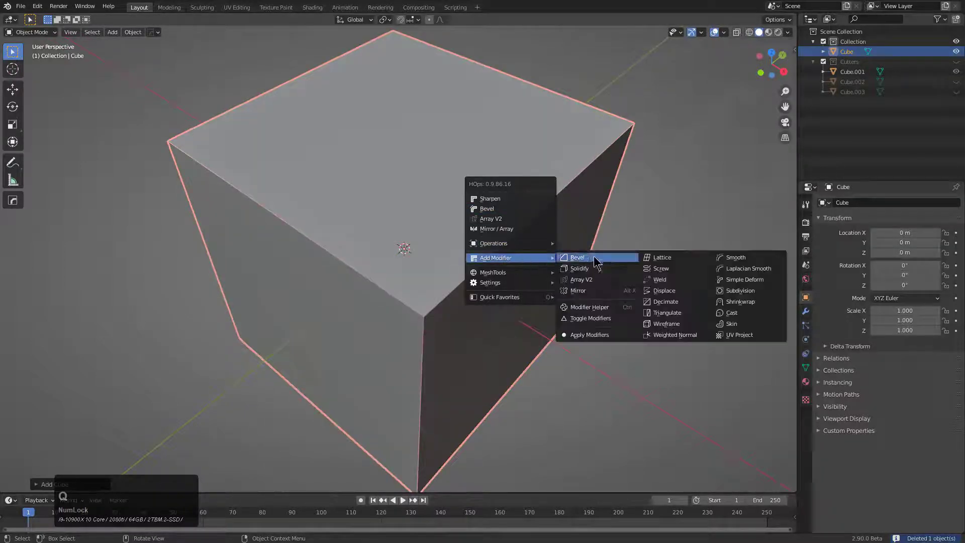
click(677, 329)
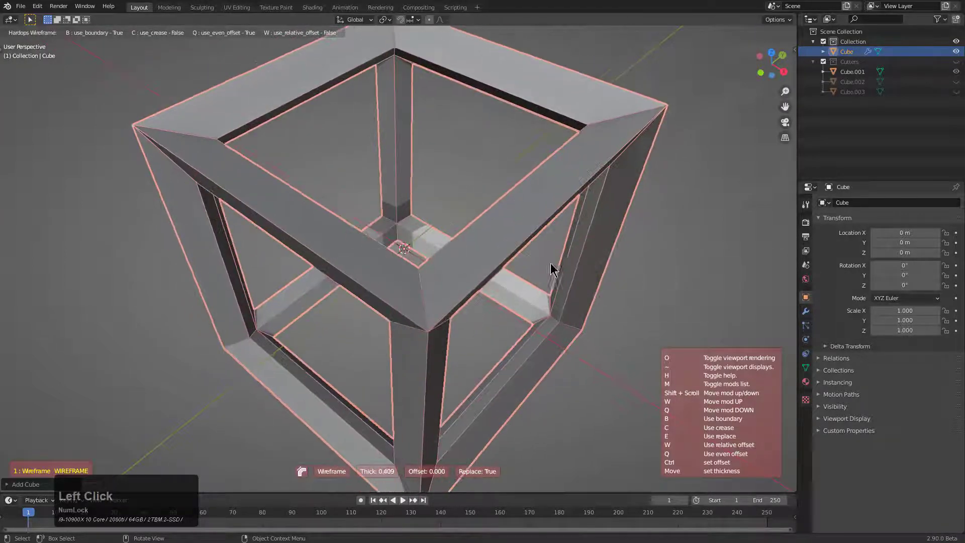
right_click(571, 228)
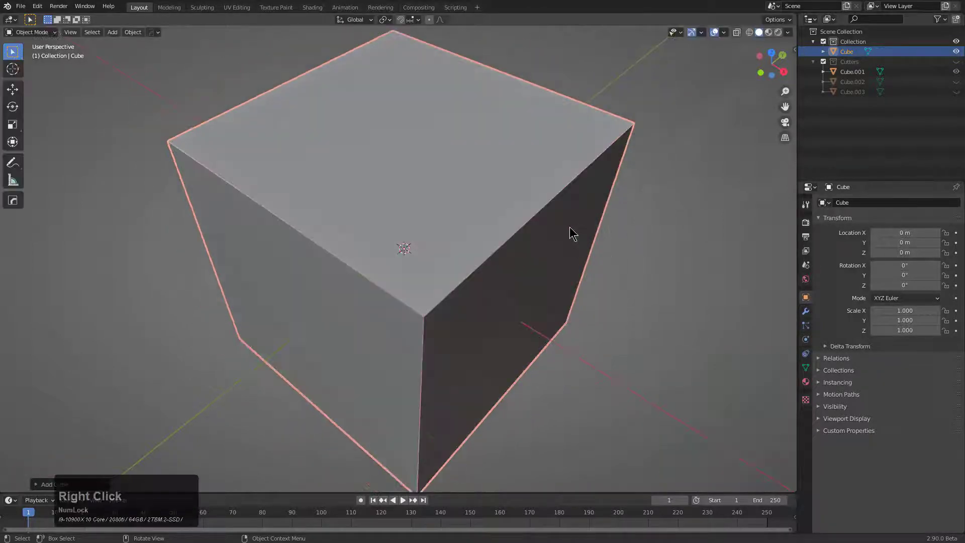
Step: Delete the new cube and add a plane at the world origin
key(Delete)
key(shift+a)
mouse_move(467, 205)
click(548, 206)
middle_drag(548, 206, 474, 214)
middle_drag(351, 183, 557, 220)
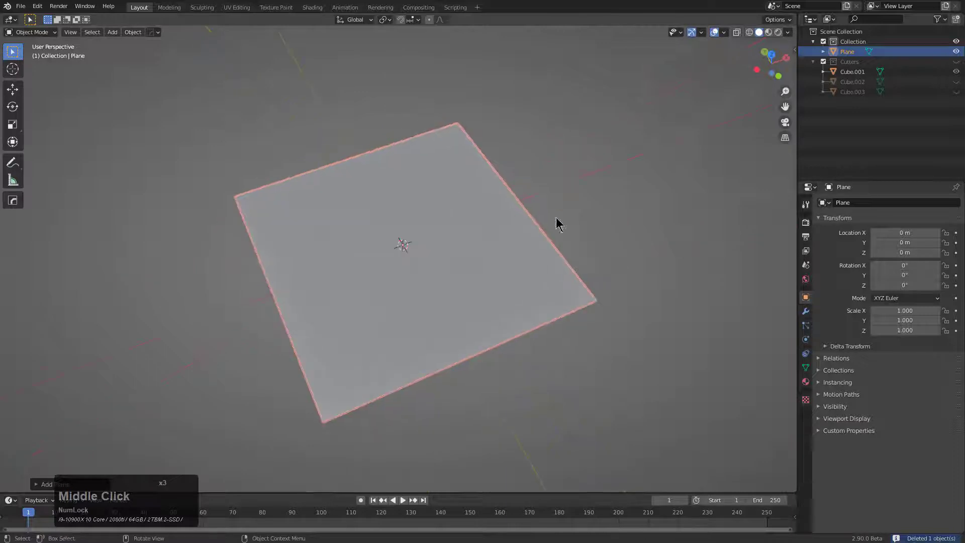
Step: Add a level 2 HardOps Subdivision modifier to the plane
key(q)
mouse_move(486, 218)
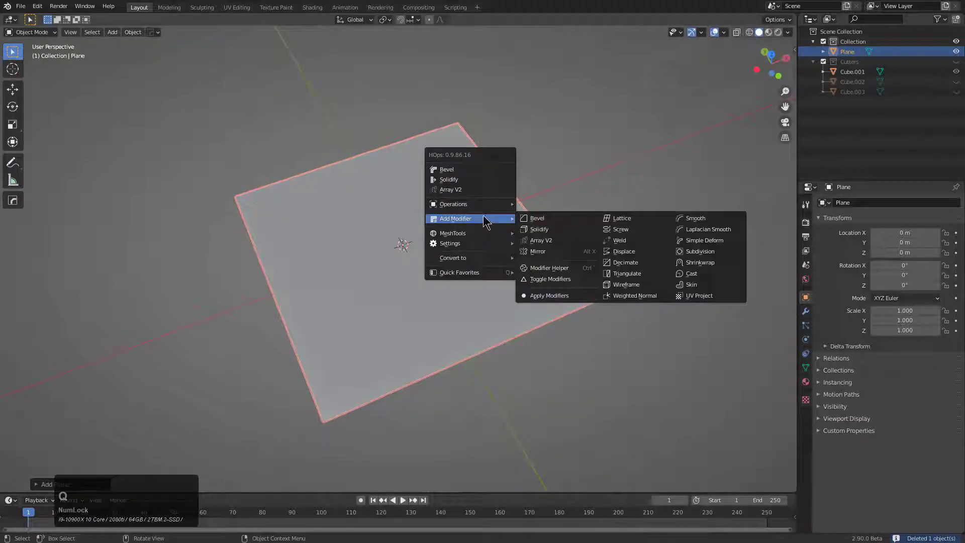
click(707, 254)
middle_drag(568, 239, 537, 236)
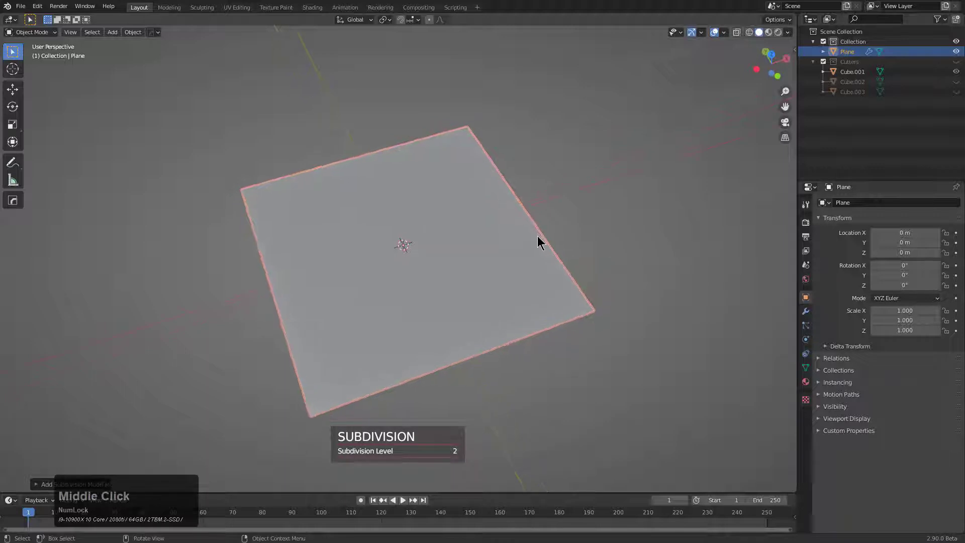
Step: Add a HardOps Wireframe modifier to the subdivided plane
key(q)
mouse_move(555, 226)
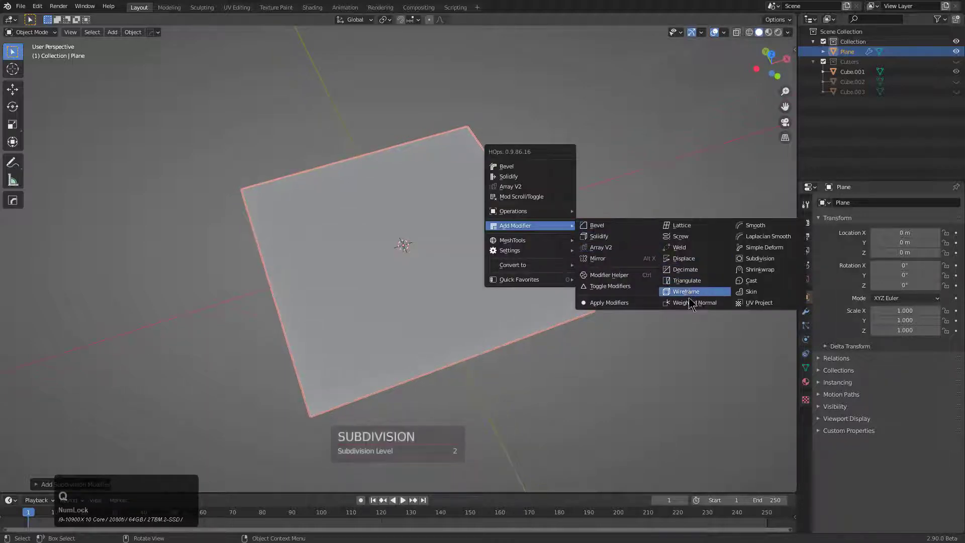
Step: Add a Decimate modifier in Un-Subdivide mode to the plane and set its Subdivision viewport levels to 4
click(689, 270)
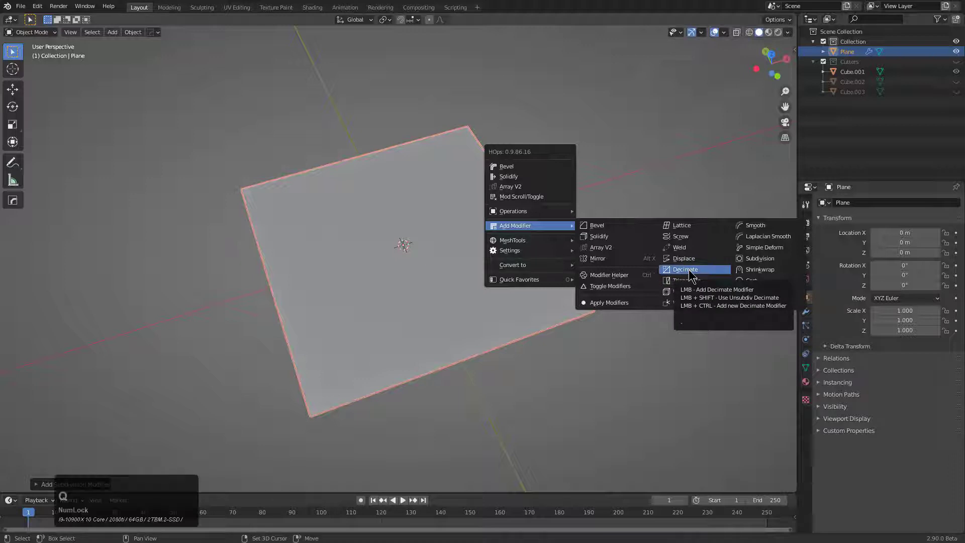
click(806, 311)
middle_drag(401, 255, 409, 262)
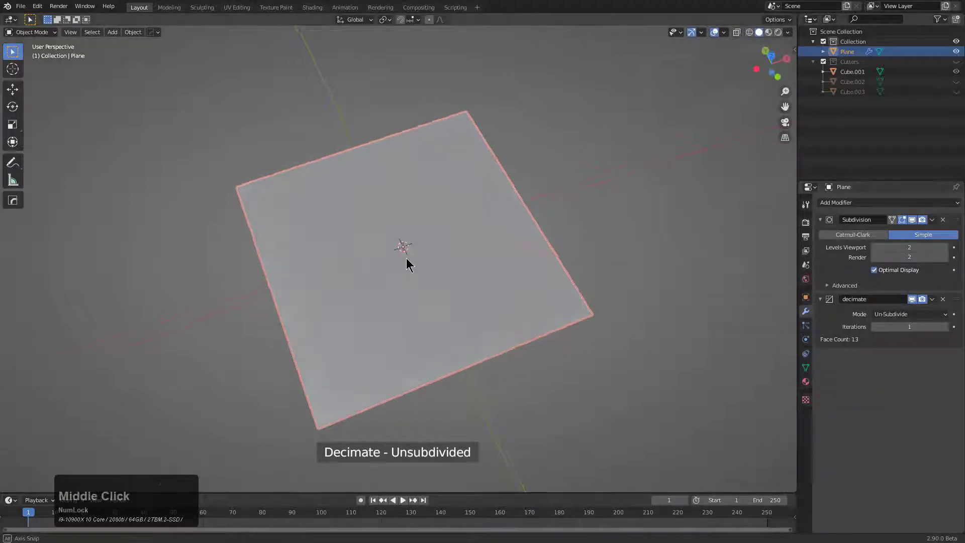
click(945, 248)
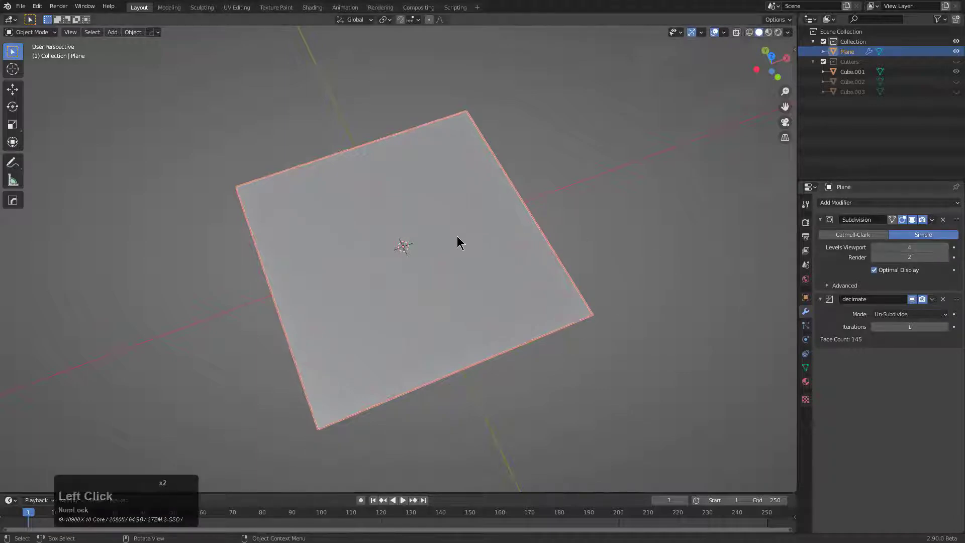
Step: Add a Wireframe modifier to the plane and set its thickness interactively
scroll(459, 242, up, 2)
key(q)
click(602, 303)
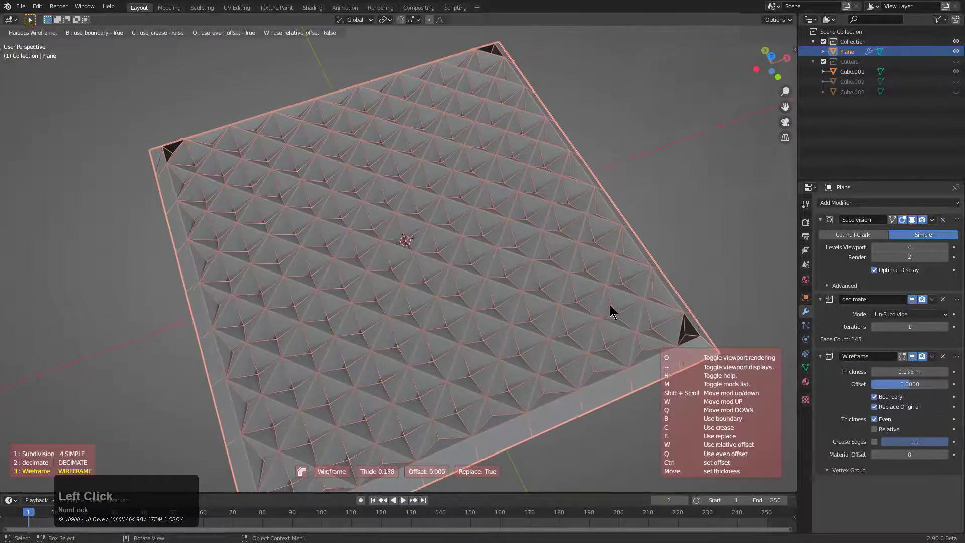
click(674, 321)
Step: Inspect the wireframed plane and delete it from the scene
middle_drag(672, 321, 425, 230)
scroll(468, 232, up, 2)
scroll(427, 261, down, 1)
scroll(445, 216, down, 1)
key(x)
click(425, 230)
Step: Add a cube mesh at the scene's origin
key(shift+a)
mouse_move(424, 211)
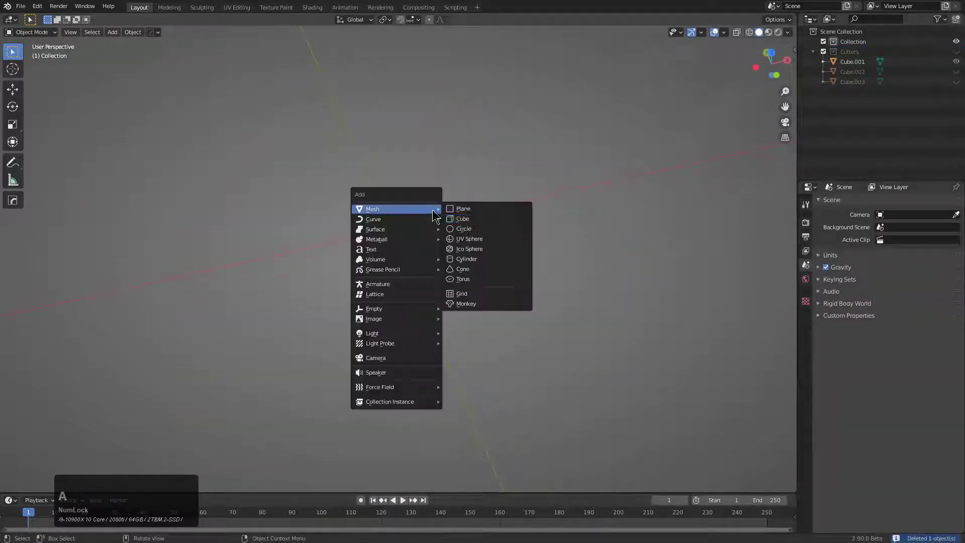
click(459, 220)
scroll(455, 229, down, 1)
scroll(454, 230, down, 3)
middle_click(448, 228)
Step: Delete the cube's top and bottom faces in face-editing mode, leaving only the four sides
key(Tab)
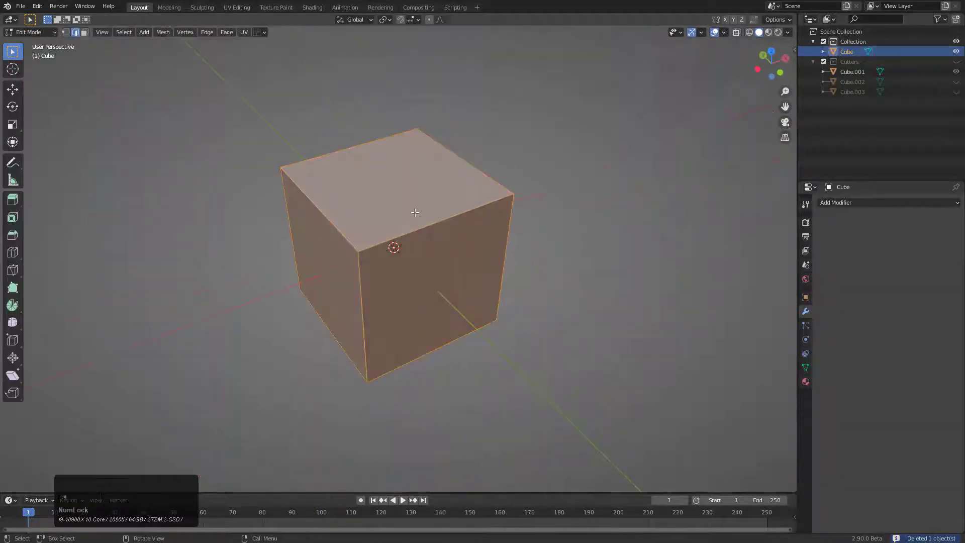
key(3)
middle_drag(449, 228, 412, 288)
click(411, 288)
key(x)
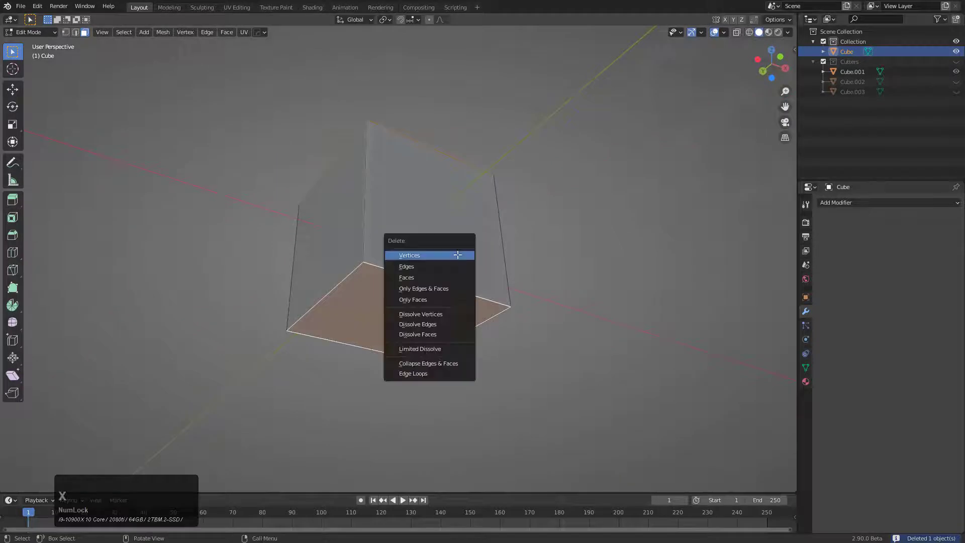
click(439, 276)
Step: Bevel the open cube's four vertical edges about 0.213 m wide with 2 segments and a profile of 1.0
key(a)
middle_drag(457, 234, 493, 301)
scroll(518, 293, up, 1)
key(ctrl+b)
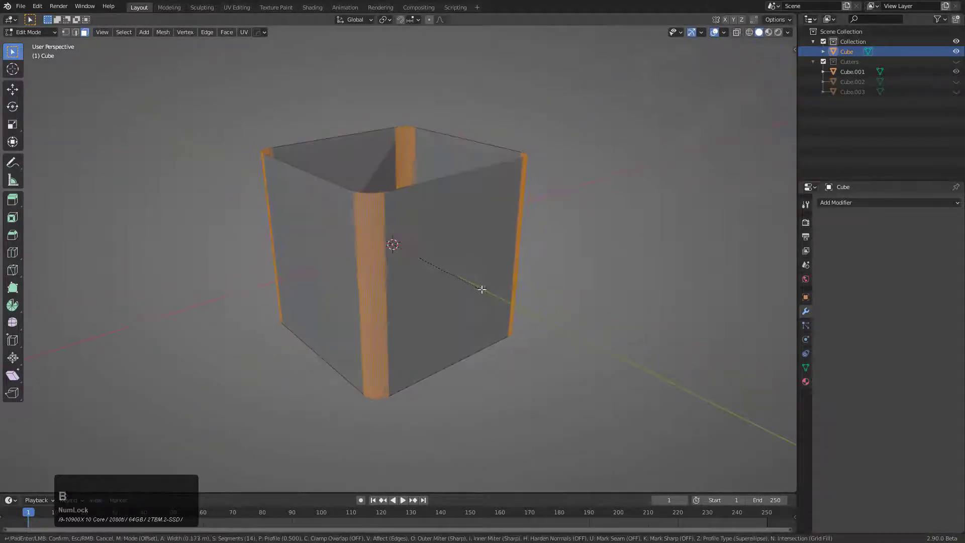
right_click(481, 285)
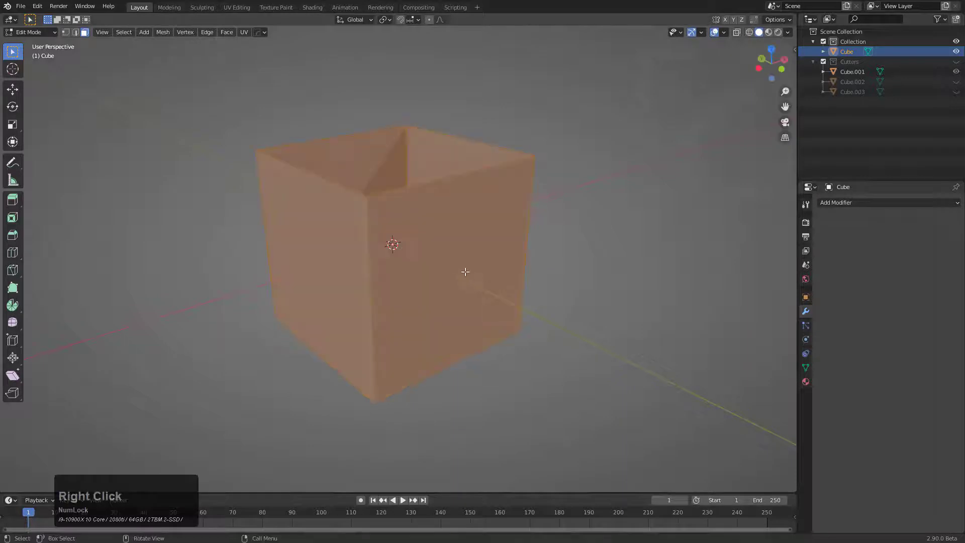
key(ctrl+b)
scroll(485, 279, down, 5)
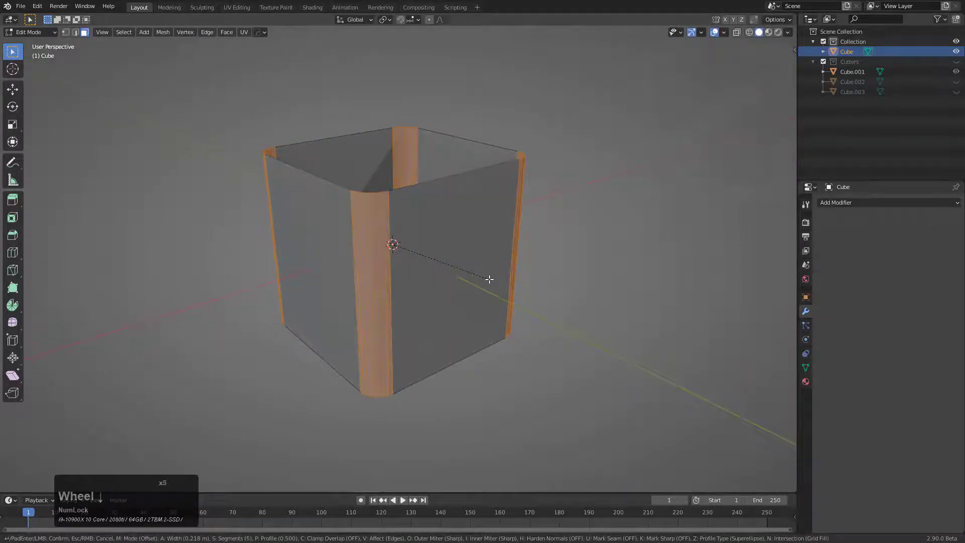
key(p)
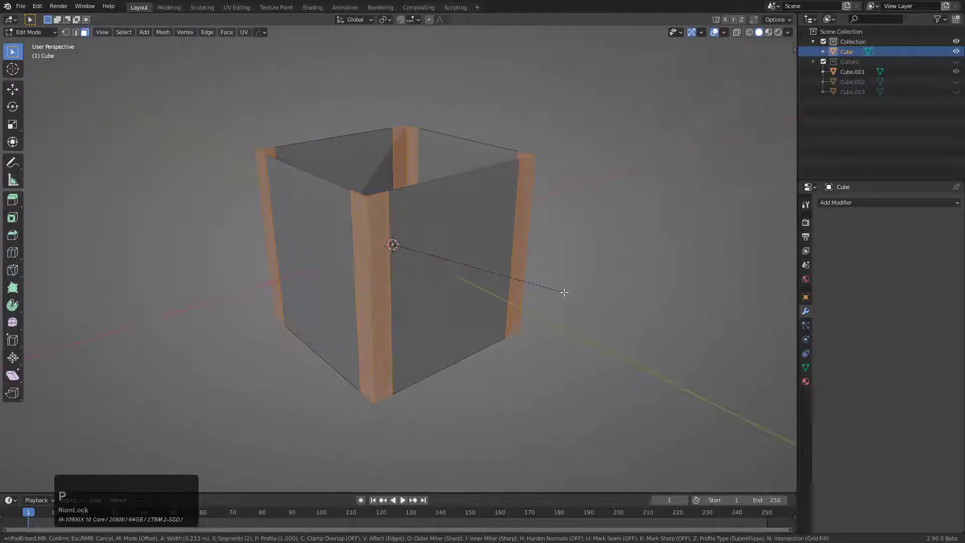
click(564, 292)
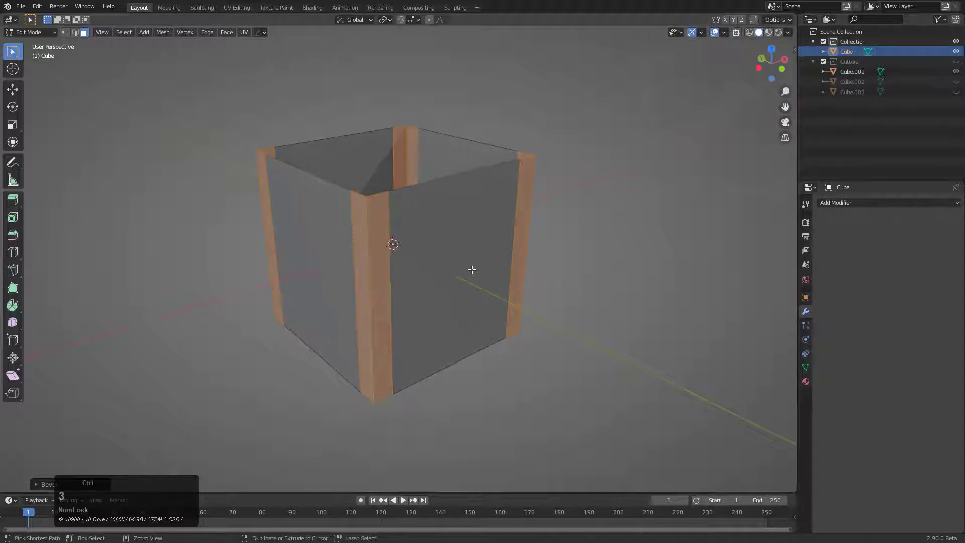
Step: Invert the selection to the four side faces and inset them by about 0.133 m
key(ctrl+i)
key(i)
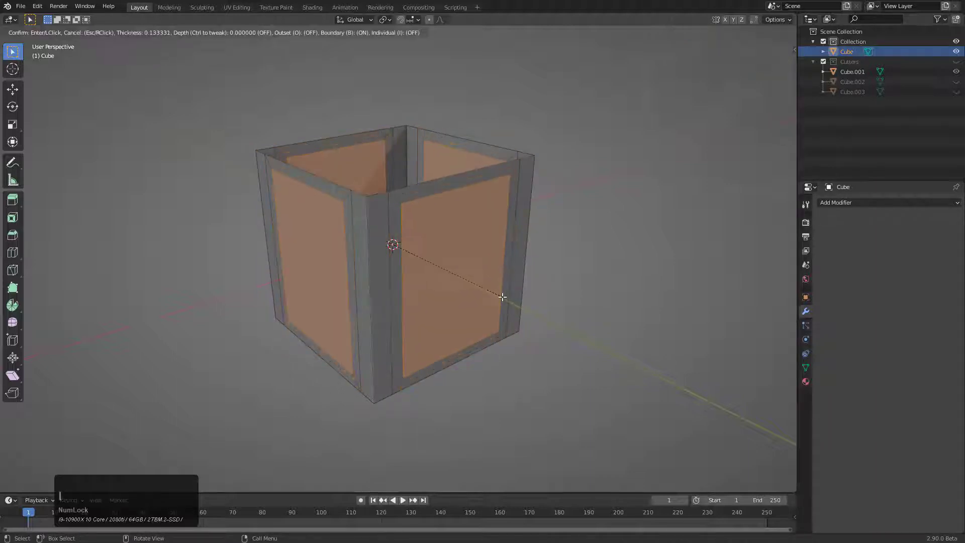
click(503, 297)
Step: Poke the inset side faces to form diagonal cross braces and return to Object Mode
key(F3)
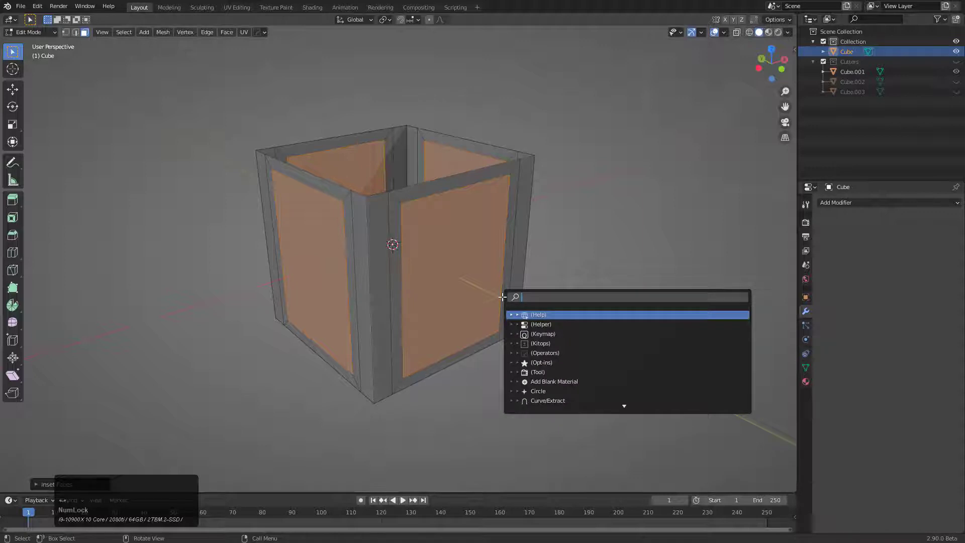
text(poke)
key(Return)
key(Tab)
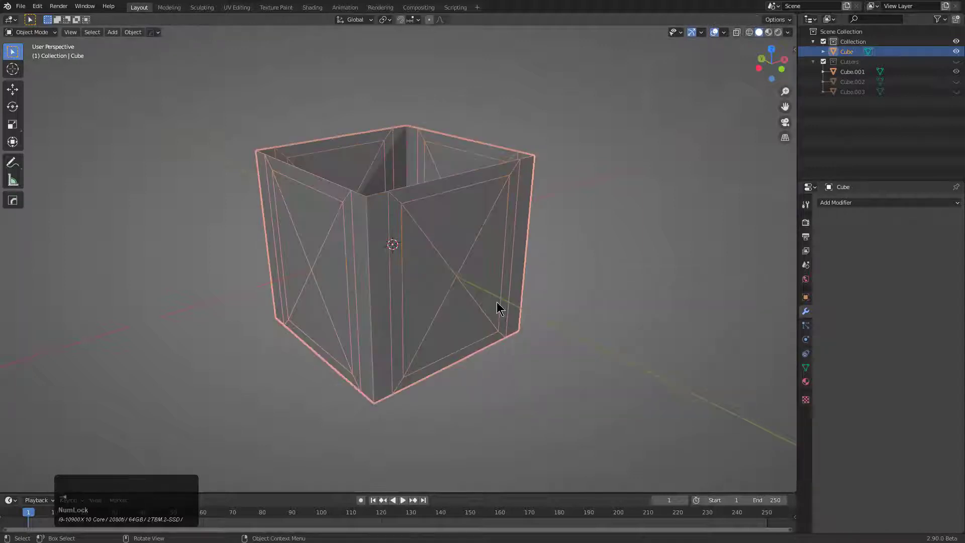
Step: Add a Wireframe modifier to the cube with a thickness of about 0.077 m
key(q)
mouse_move(523, 265)
click(651, 332)
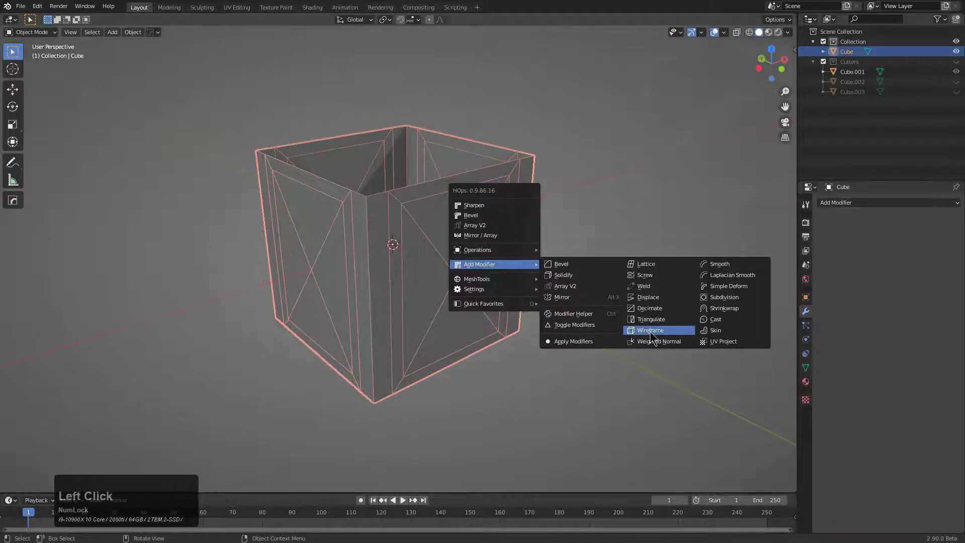
click(717, 347)
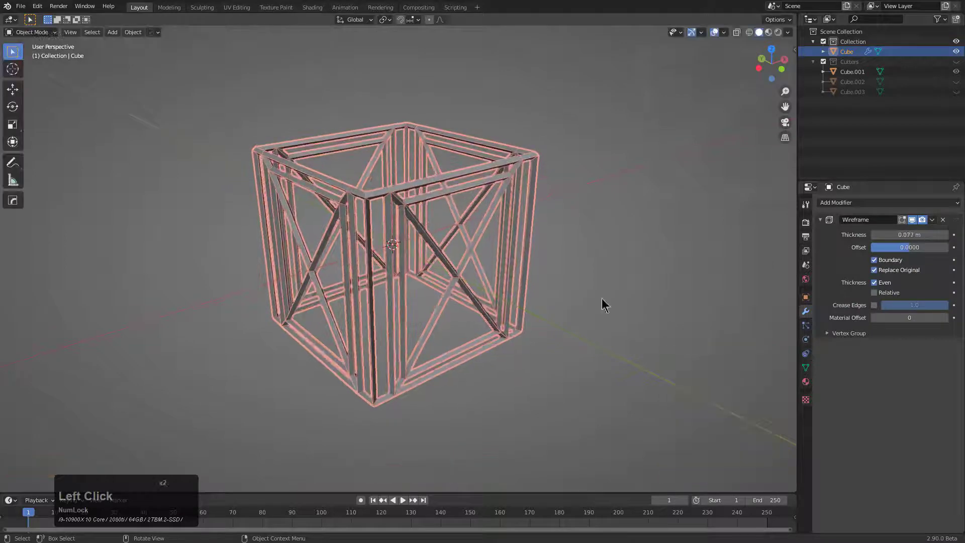
Step: Add an Array modifier that stacks 9 copies of the frame along Z, with the offset set to one full unit
middle_drag(602, 298, 467, 304)
key(q)
mouse_move(467, 300)
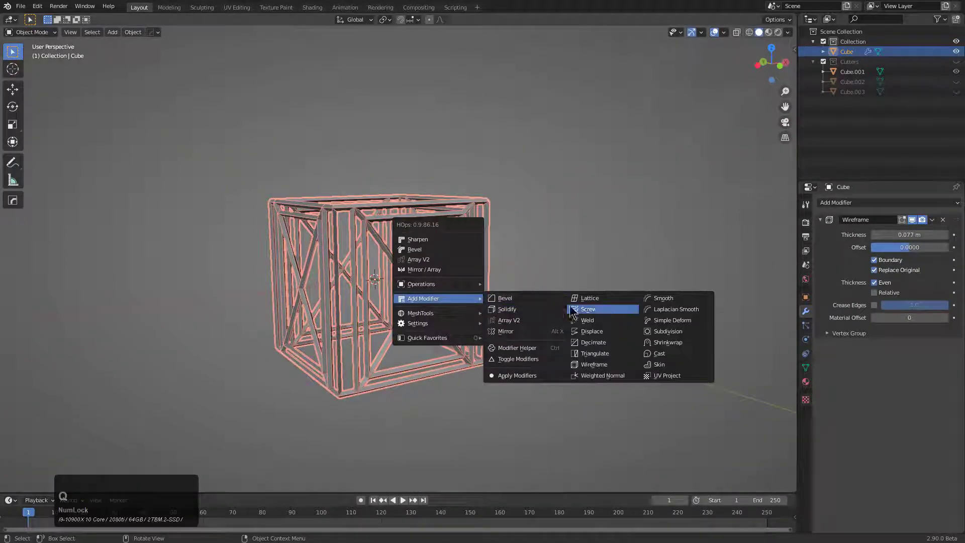
click(511, 320)
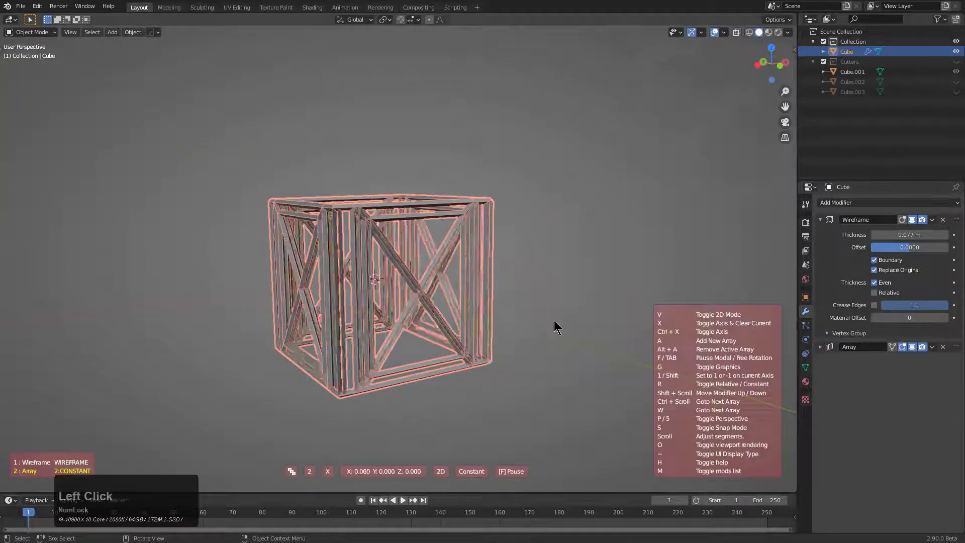
key(x)
key(x)
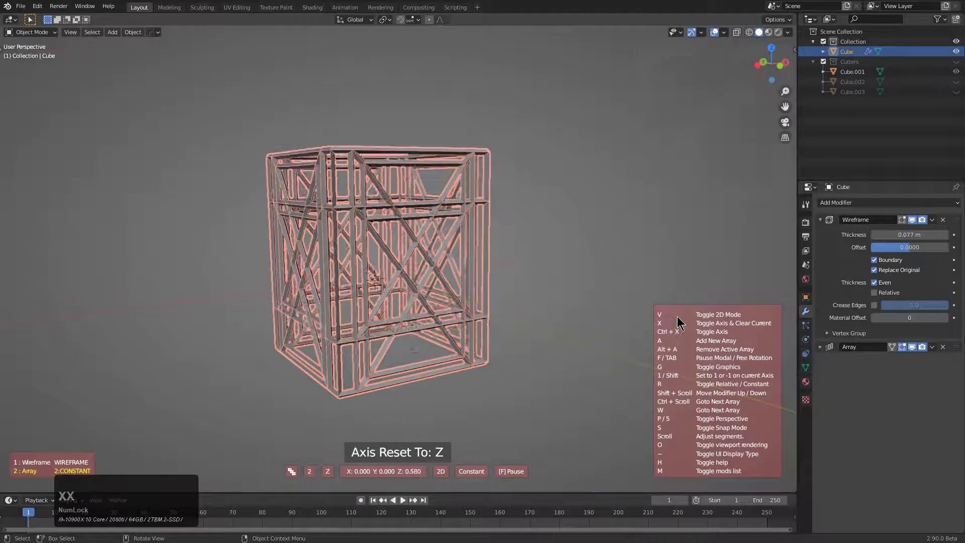
key(1)
scroll(678, 322, up, 4)
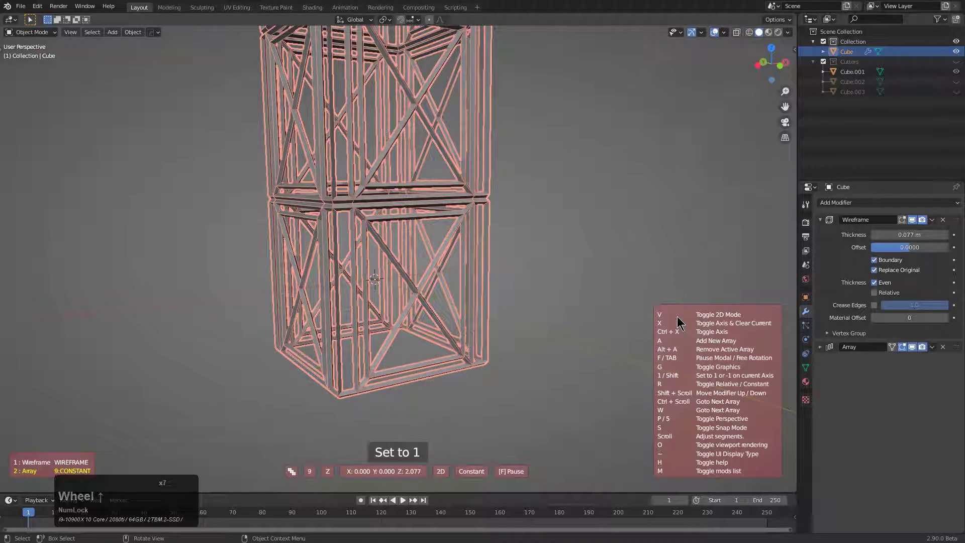
click(678, 321)
Step: Select the stacked tower and add a Lattice modifier with a lattice enclosing it
scroll(485, 251, down, 5)
shift+middle_drag(455, 231, 416, 138)
scroll(448, 261, down, 4)
scroll(449, 261, down, 2)
key(alt+a)
click(424, 234)
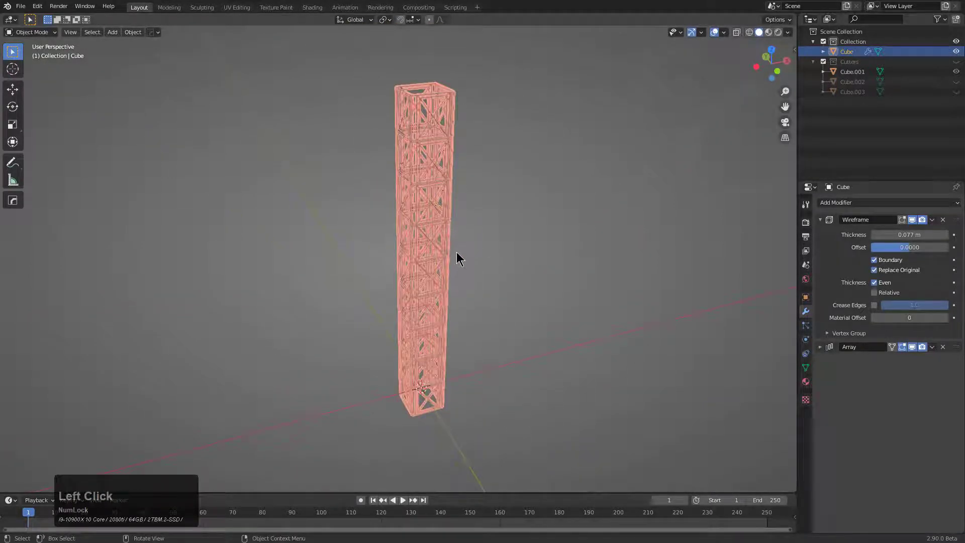
key(q)
mouse_move(457, 253)
click(590, 253)
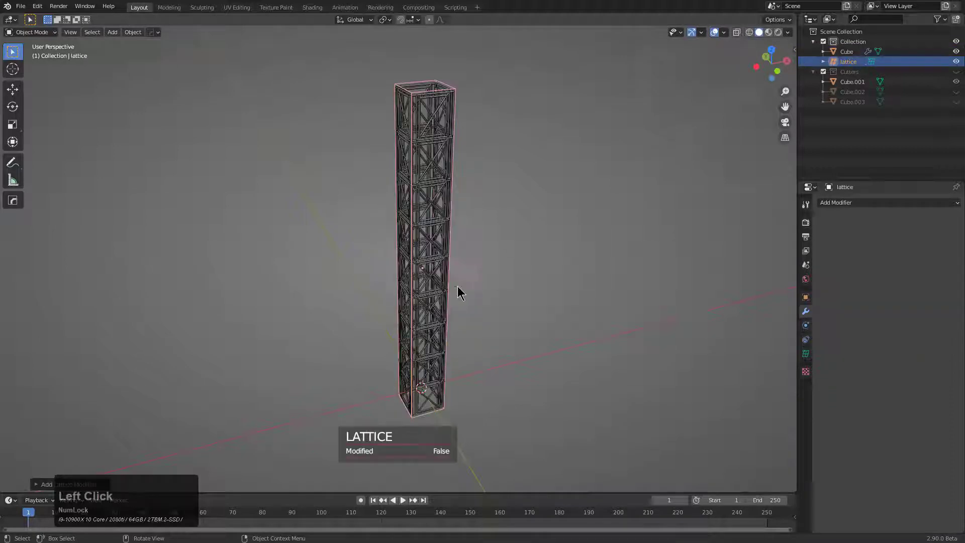
Step: Divide the lattice into five rows of control points along its height
middle_drag(459, 321, 435, 322)
key(q)
click(433, 336)
click(452, 335)
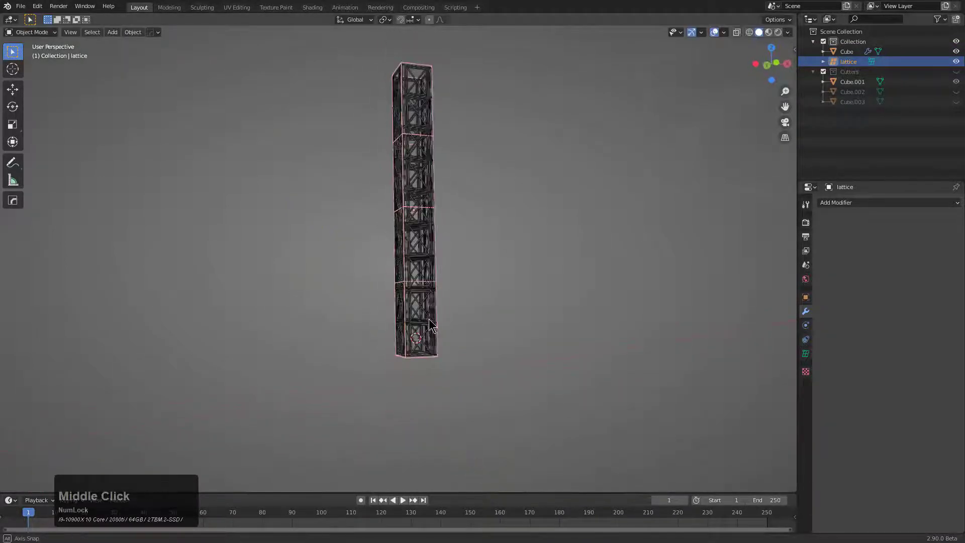
Step: Select the lattice's bottom row of points and scale it outward to flare the tower's base
key(Tab)
drag(475, 314, 373, 368)
key(s)
click(687, 379)
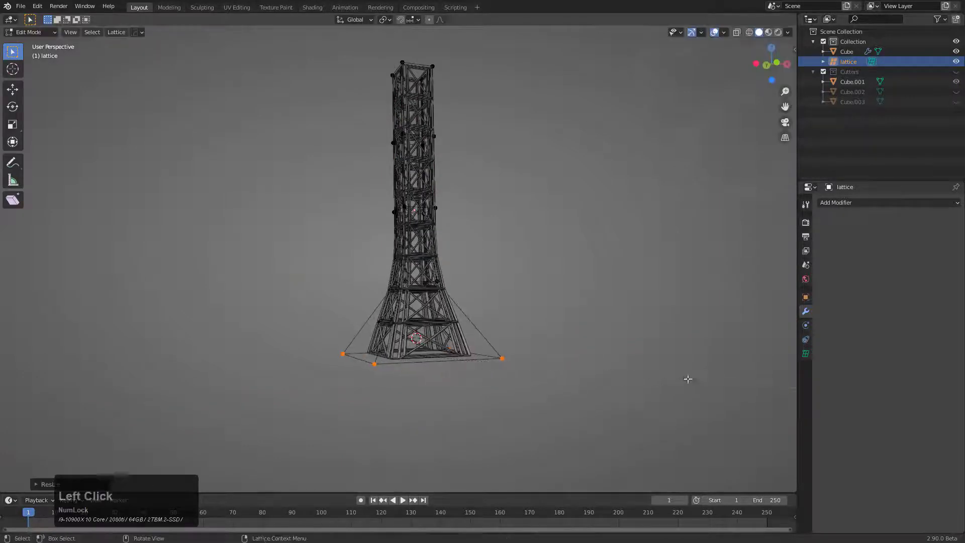
key(s)
click(548, 329)
Step: Try to taper the tower's tip by scaling down the lattice's top points, and undo the attempt
key(alt+a)
drag(483, 65, 327, 107)
key(s)
click(444, 123)
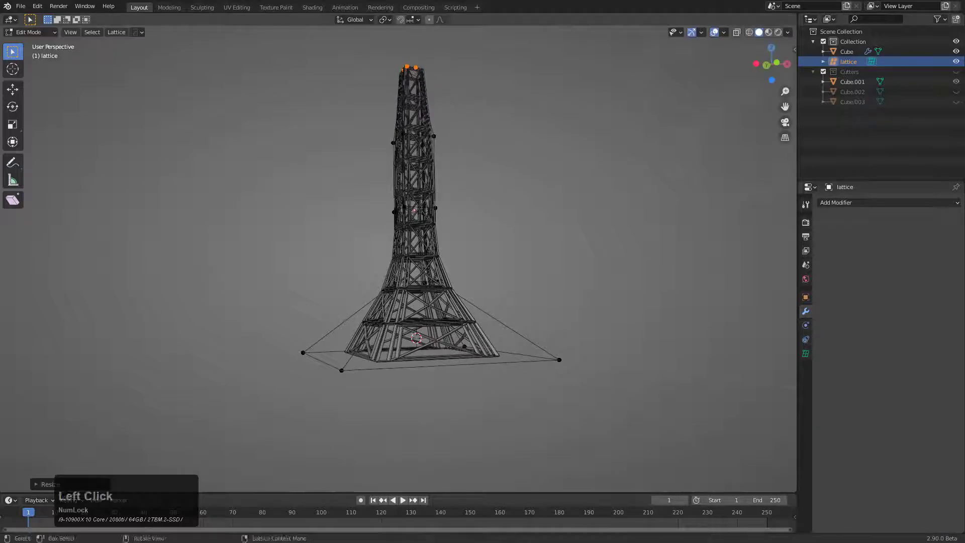
middle_drag(445, 124, 438, 107)
key(ctrl+z)
Step: Select the full top row of lattice points and scale it down to narrow the tower's tip
drag(462, 39, 339, 105)
middle_drag(467, 150, 474, 137)
scroll(474, 137, up, 1)
key(s)
click(442, 121)
scroll(459, 183, down, 2)
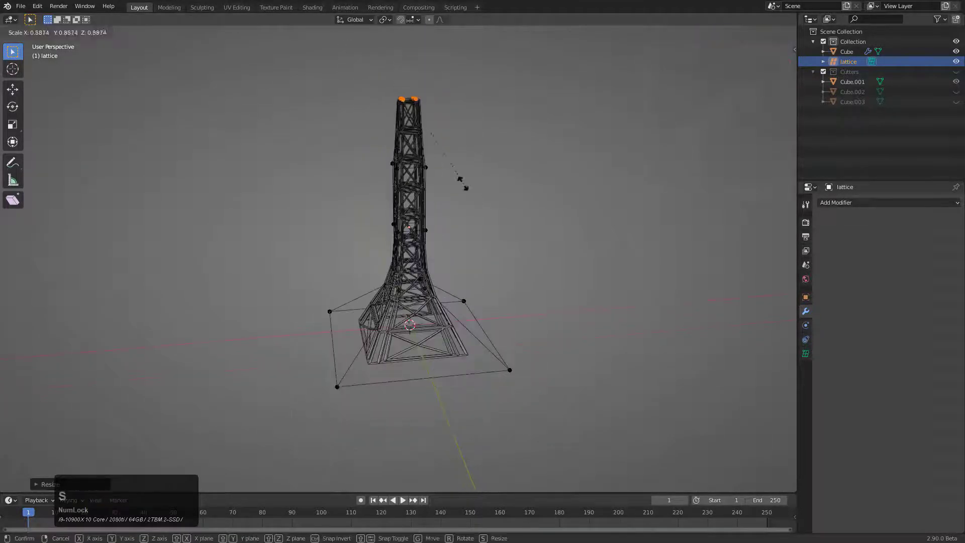
Step: Scale down the second row of lattice points from the top to smooth the taper, and leave Edit Mode
drag(456, 127, 361, 196)
middle_drag(498, 223, 490, 205)
key(s)
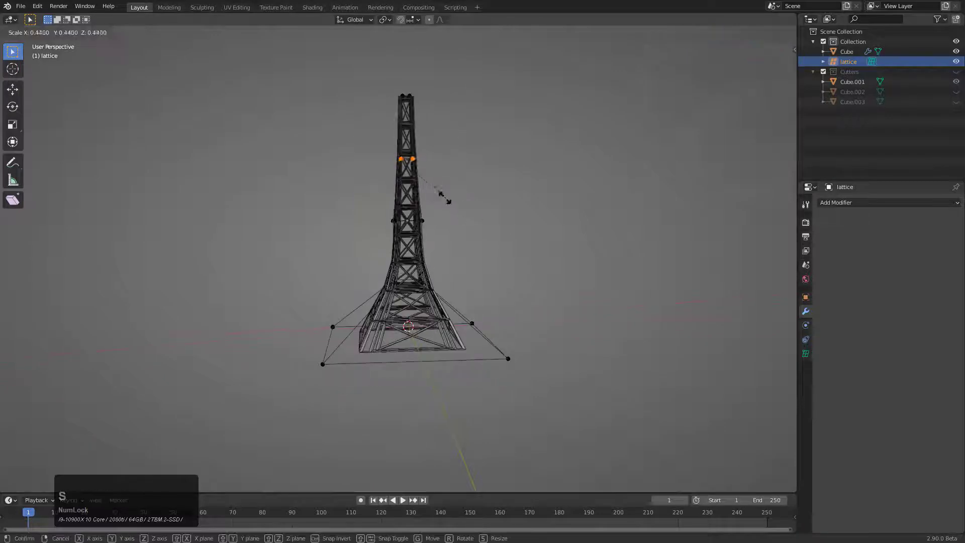
click(427, 179)
middle_drag(428, 184, 400, 234)
key(Tab)
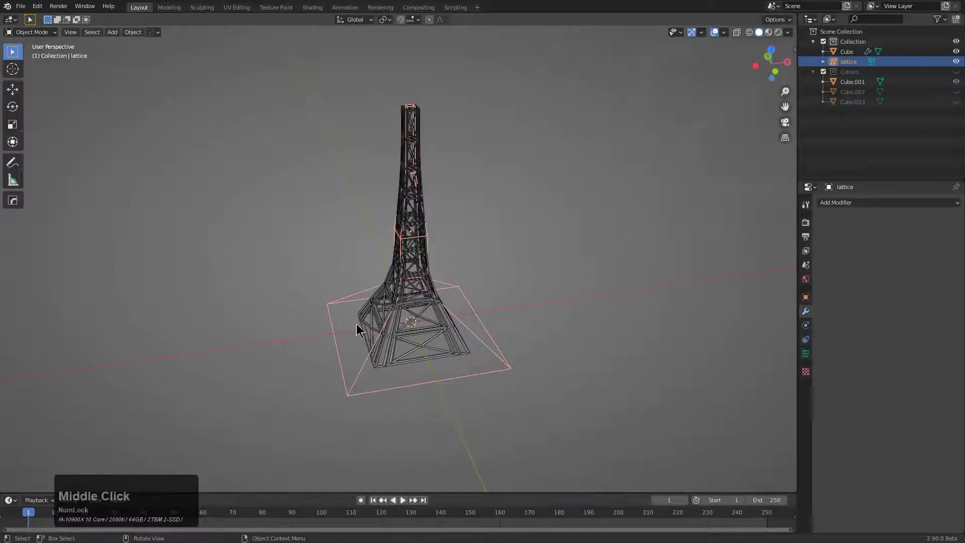
Step: Hide the viewport overlays and examine the tapered lattice tower from around its base
middle_drag(357, 330, 401, 323)
scroll(411, 184, up, 2)
middle_drag(476, 274, 441, 236)
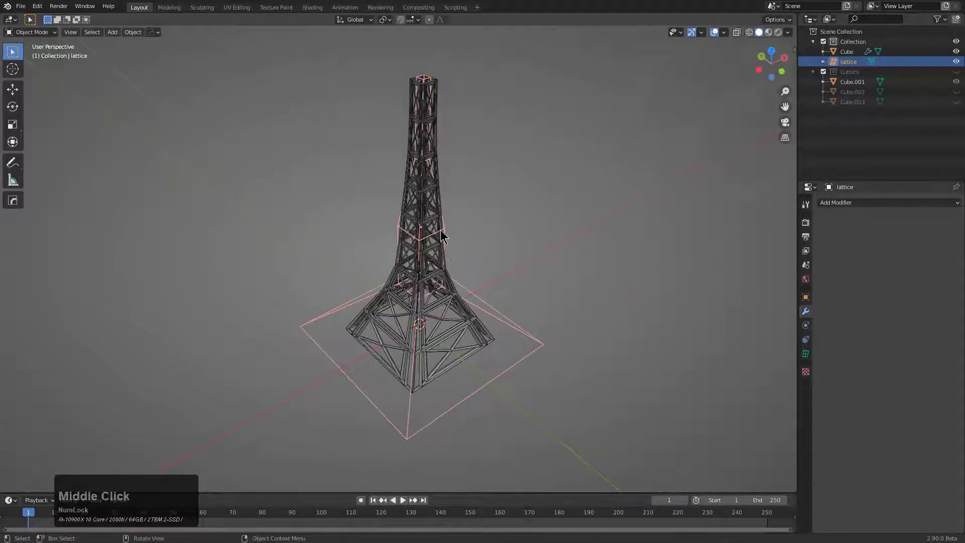
click(714, 32)
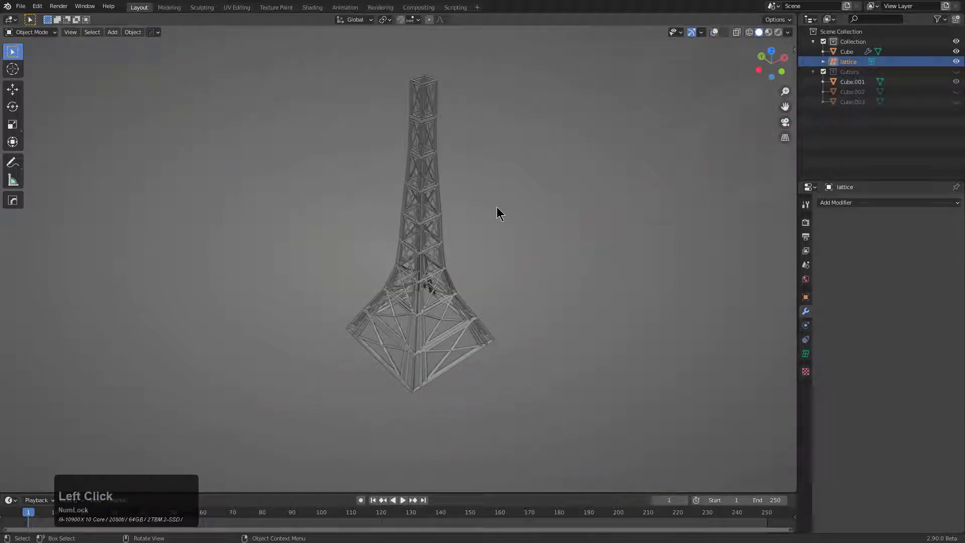
middle_drag(451, 295, 459, 297)
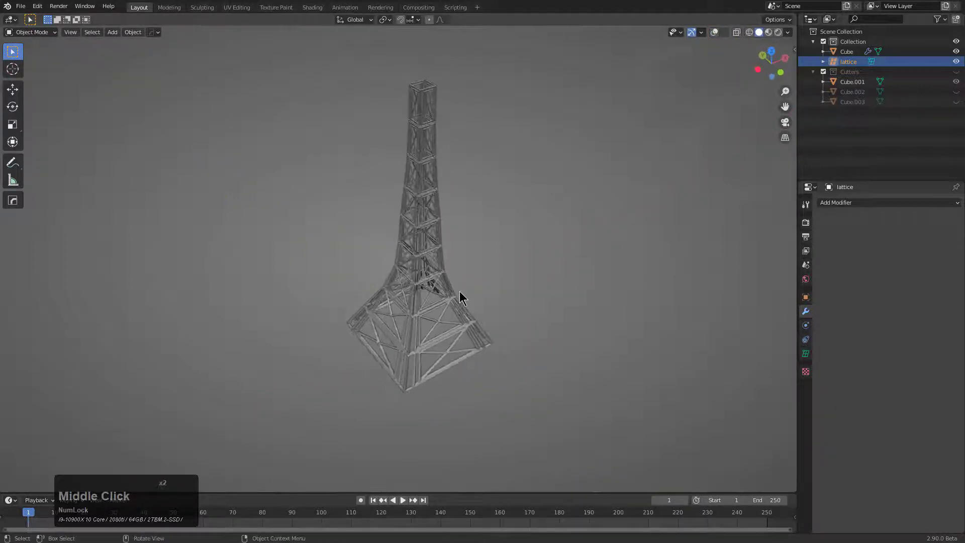
Step: Delete the tower and its lattice, and turn the viewport overlays back on
key(a)
key(x)
click(516, 280)
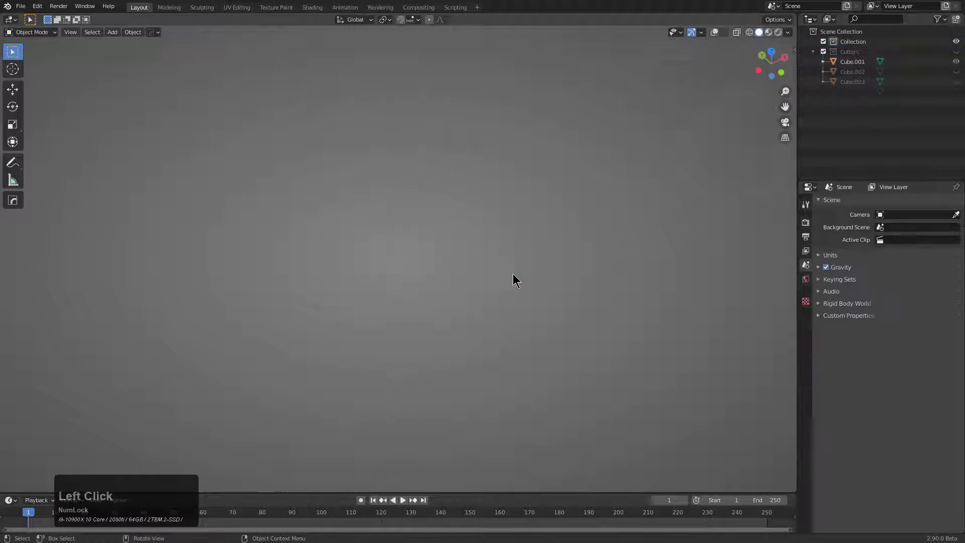
click(714, 33)
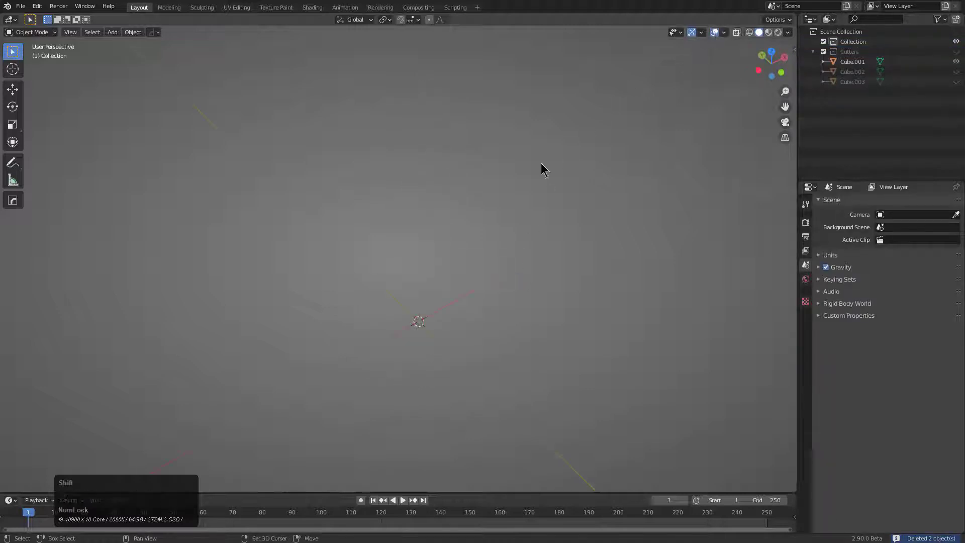
Step: Add a new cube and frame it in the viewport
key(shift+a)
mouse_move(511, 205)
click(542, 217)
key(KP_Decimal)
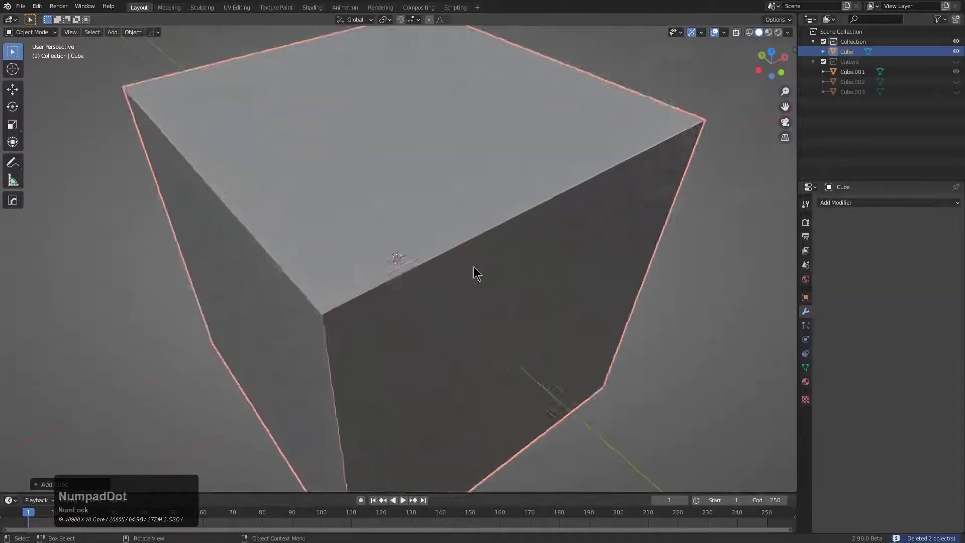
middle_drag(474, 267, 469, 252)
key(q)
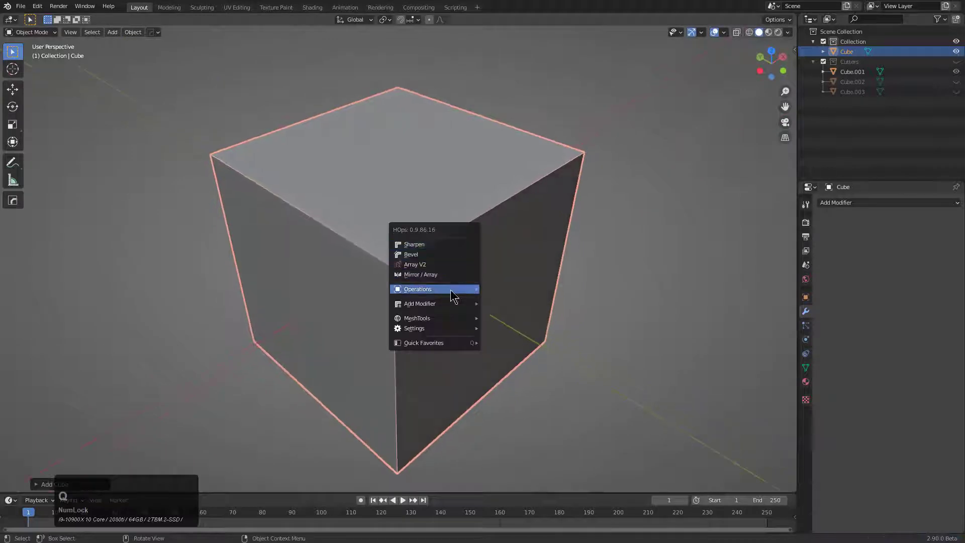
mouse_move(455, 305)
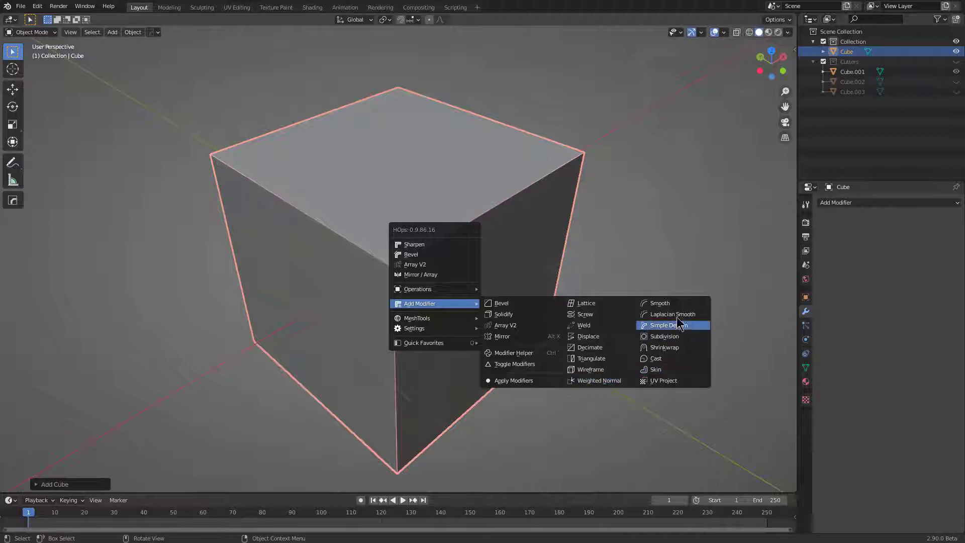
Step: Scale the cube down along the X axis to about 0.4, making a thin block
middle_drag(438, 157, 457, 288)
key(s)
key(x)
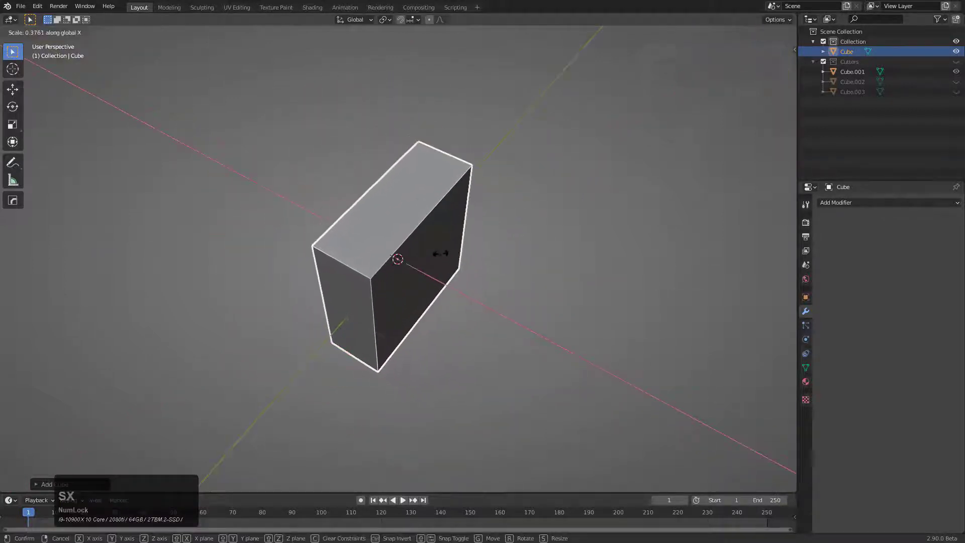
click(455, 267)
Step: Add a HardOps bevel to the block with 9 segments and a width of about 0.177 m
scroll(455, 267, up, 2)
key(q)
click(442, 272)
scroll(353, 273, up, 6)
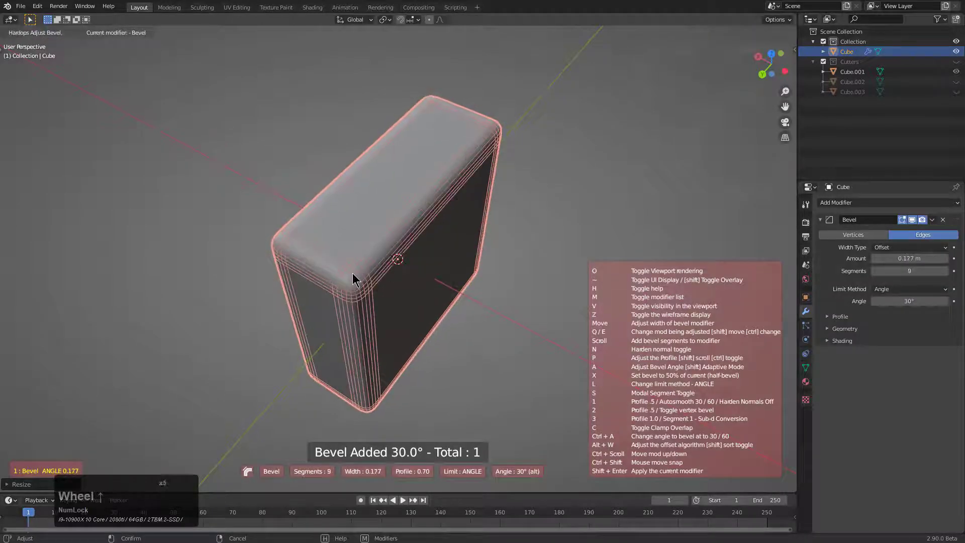
click(412, 304)
middle_drag(412, 304, 392, 233)
Step: Add a cylinder, scale it down and move it along X so it partly protrudes from the block's broad face
key(shift+a)
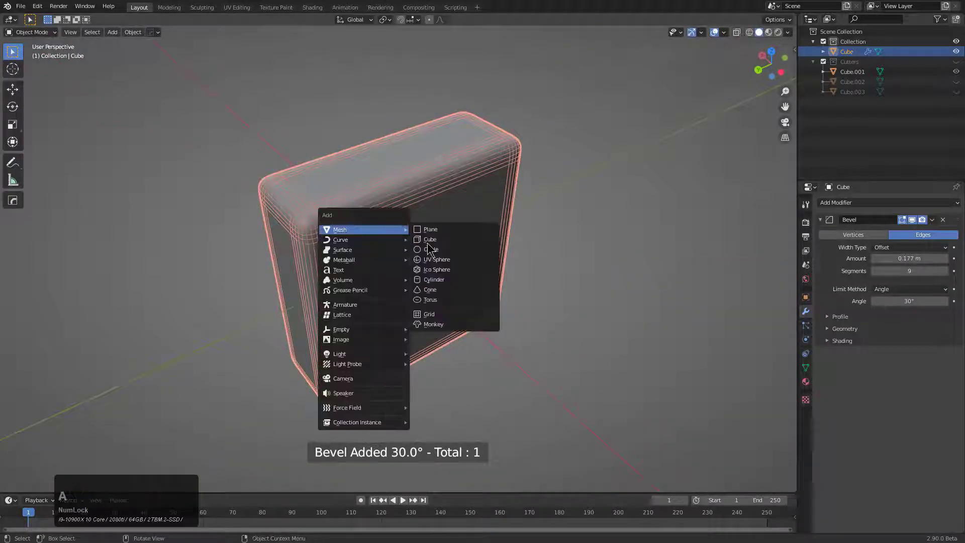
click(434, 280)
key(s)
click(435, 256)
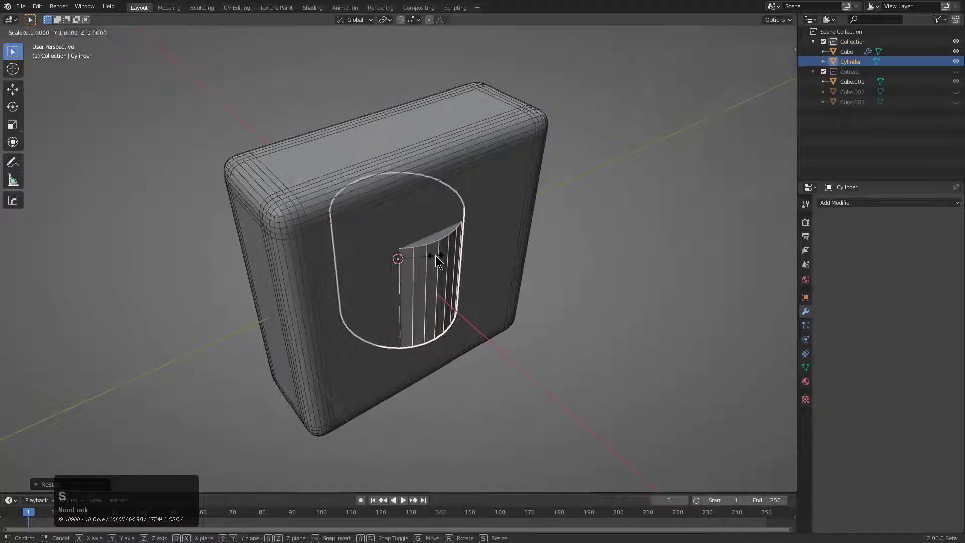
key(g)
key(y)
key(x)
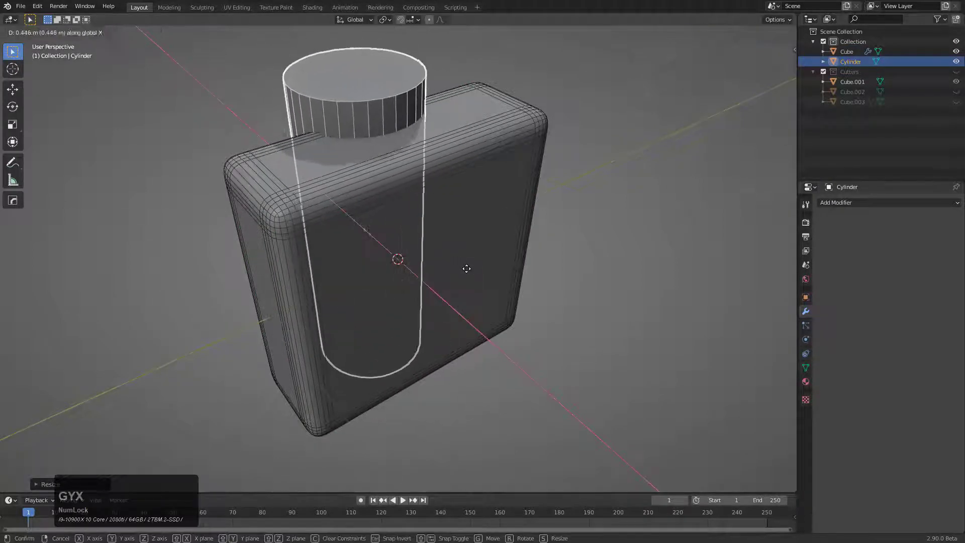
click(441, 267)
Step: Raise the cylinder along Z so it stands well above the block's upper face
middle_drag(441, 267, 461, 260)
key(g)
key(z)
click(462, 189)
middle_drag(461, 189, 416, 260)
scroll(415, 261, up, 5)
key(g)
key(z)
click(414, 189)
Step: Try to bevel the cylinder's underside face in Edit Mode with 6 segments, about 0.29 m wide
key(q)
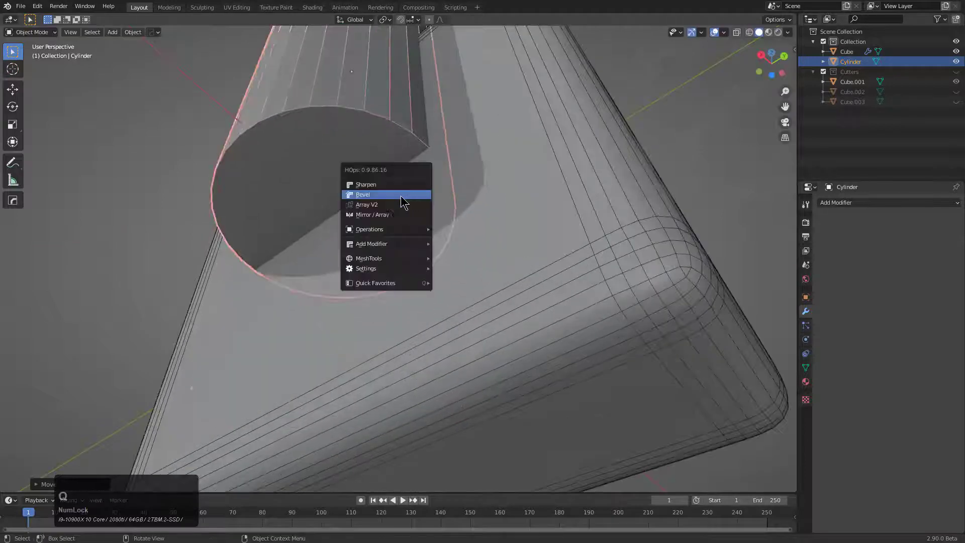
click(397, 182)
key(Tab)
click(372, 174)
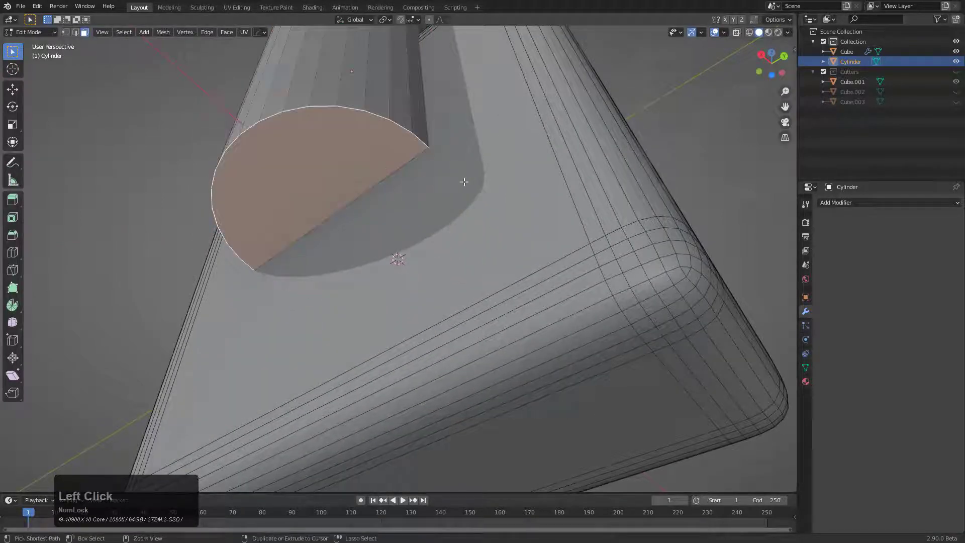
key(i)
right_click(448, 176)
key(ctrl+b)
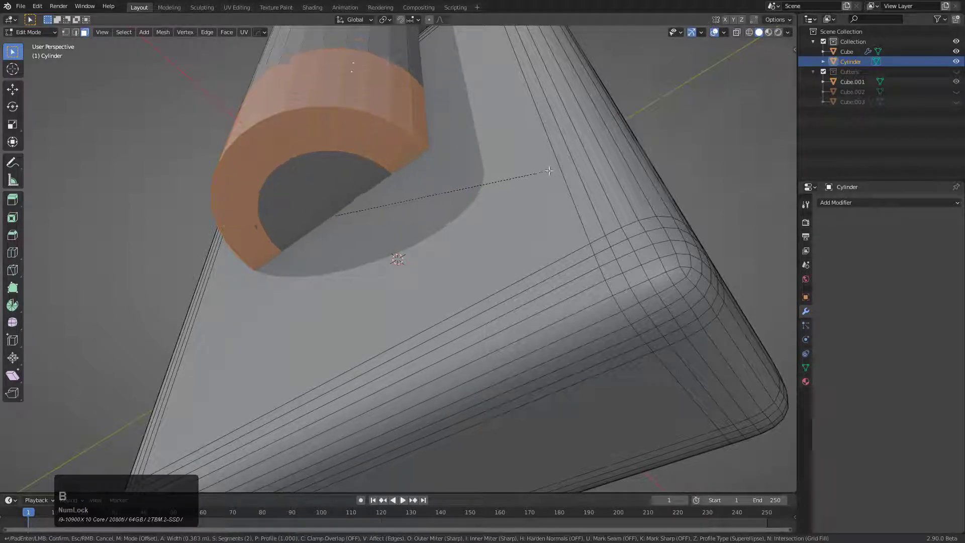
key(a)
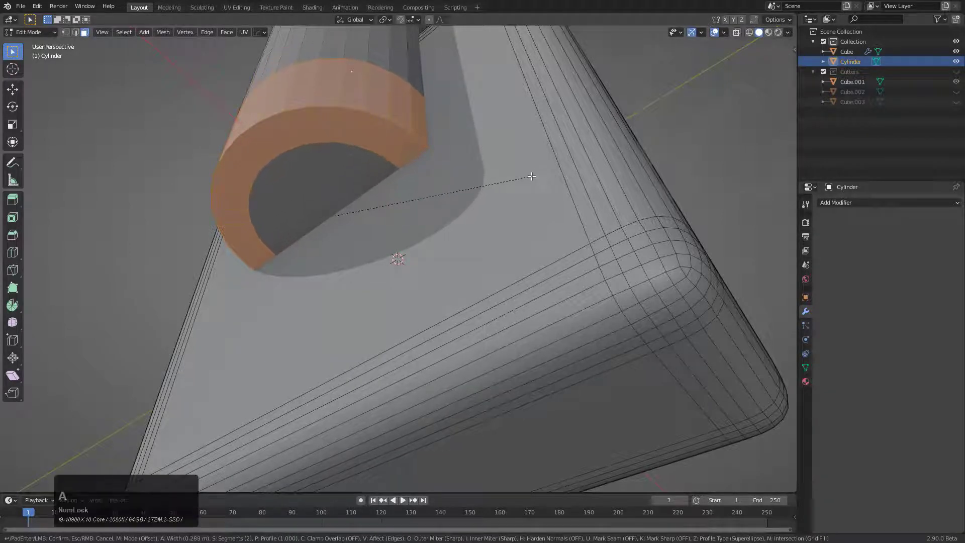
scroll(552, 180, up, 2)
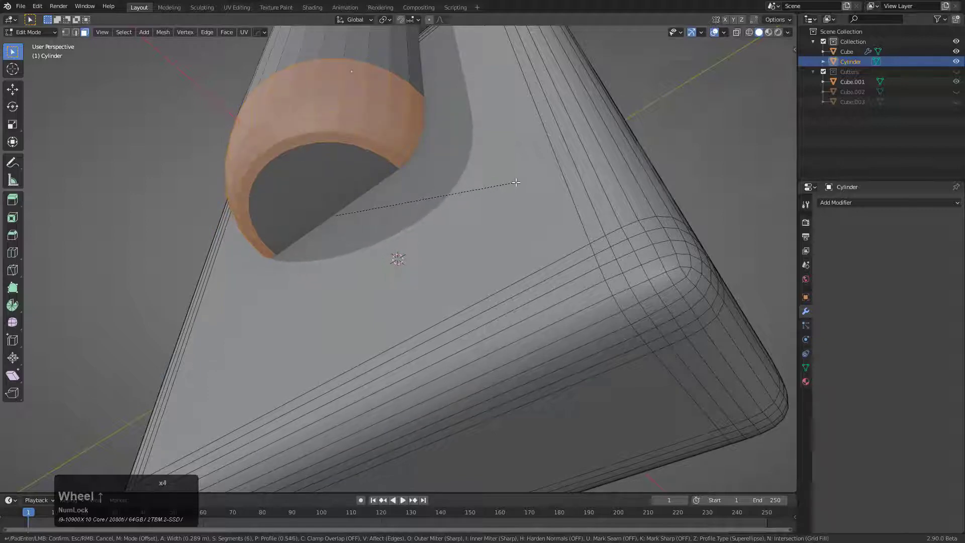
click(516, 182)
middle_drag(516, 182, 472, 203)
key(Tab)
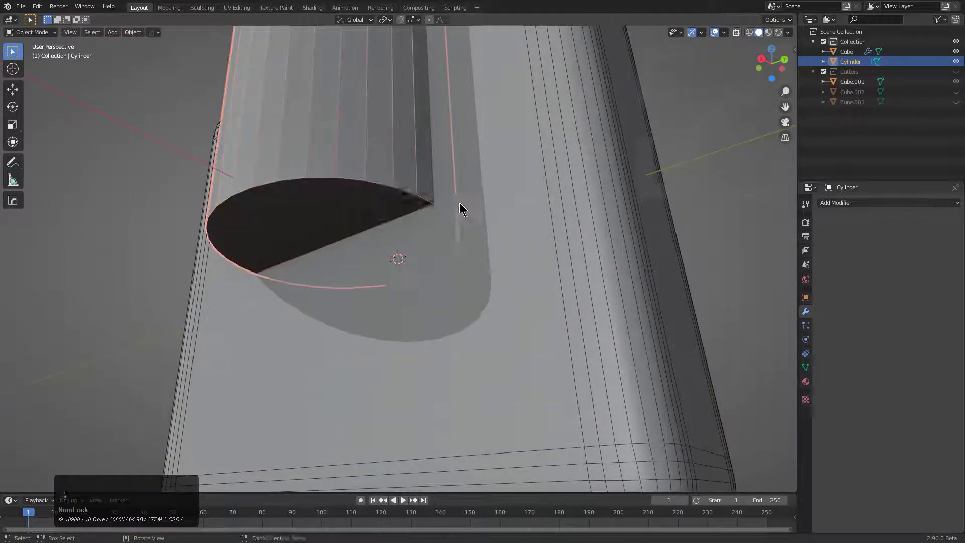
Step: Apply the cylinder's transform and round its lower end with a 6-segment bevel on the bottom face
key(ctrl+a)
click(420, 222)
key(Tab)
middle_drag(421, 222, 457, 218)
key(ctrl+b)
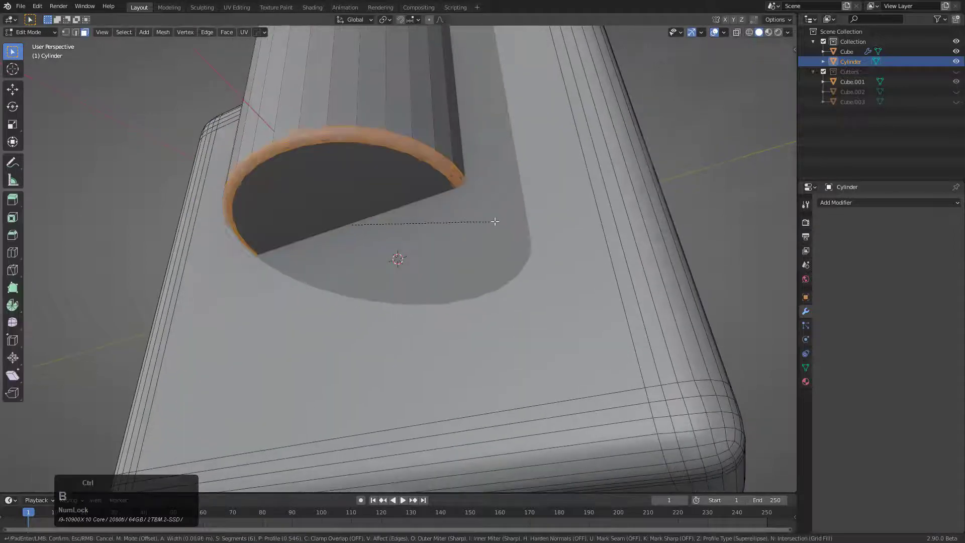
key(Tab)
Step: Lower the cylinder's top face along Z in Edit Mode to shorten it, and return to Object Mode
scroll(323, 142, down, 2)
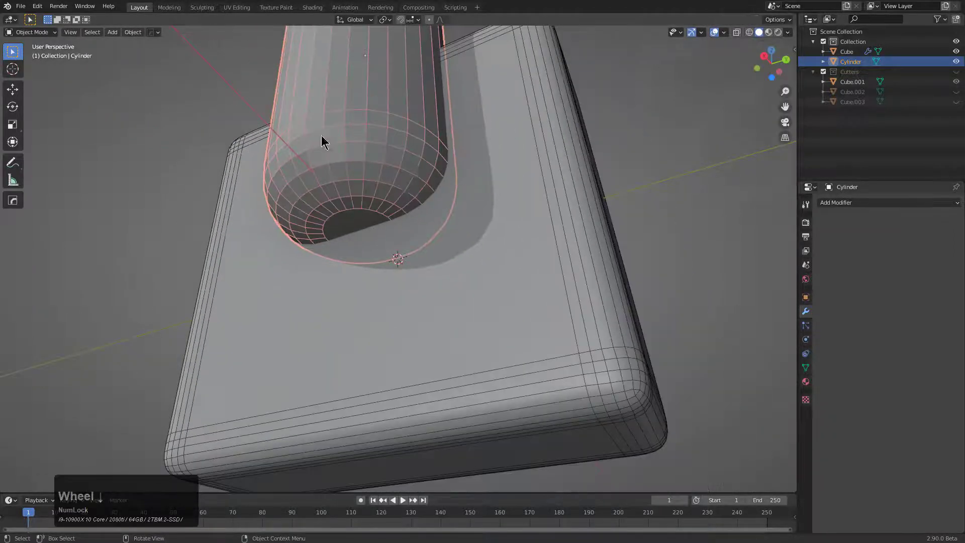
middle_drag(415, 194, 523, 276)
scroll(447, 267, down, 2)
scroll(459, 269, down, 2)
scroll(524, 276, down, 2)
key(Tab)
scroll(470, 164, up, 1)
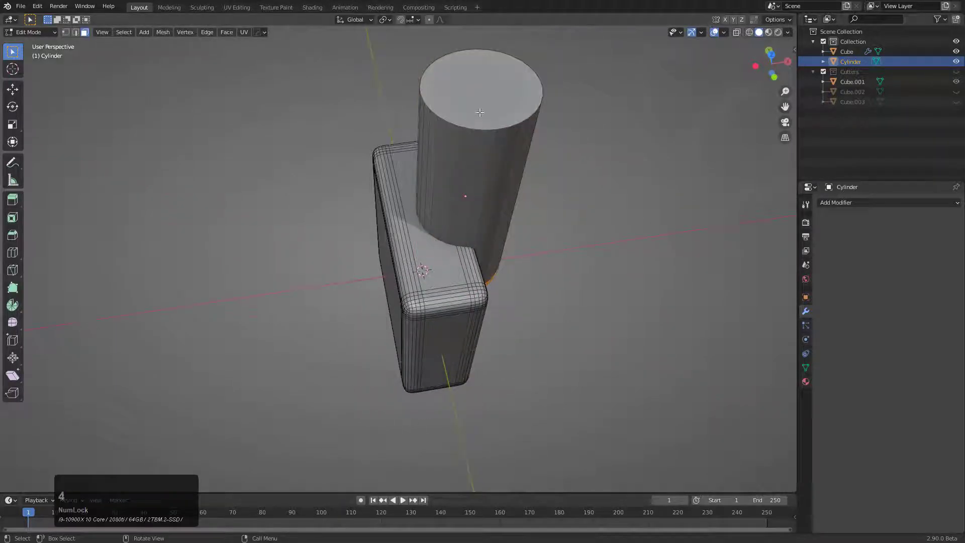
click(480, 113)
key(g)
key(z)
click(471, 209)
key(Tab)
Step: Sharpen the cylinder with HardOps
scroll(428, 252, up, 1)
middle_drag(535, 272, 392, 297)
scroll(390, 263, up, 3)
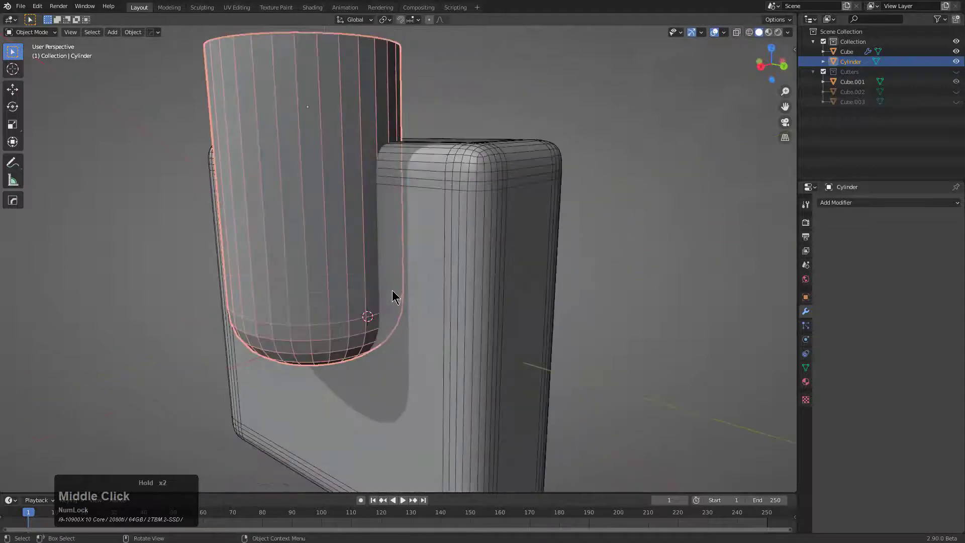
key(q)
click(399, 215)
Step: Join the cylinder to the block with a HardOps Union boolean
middle_drag(400, 215, 411, 258)
shift+click(422, 258)
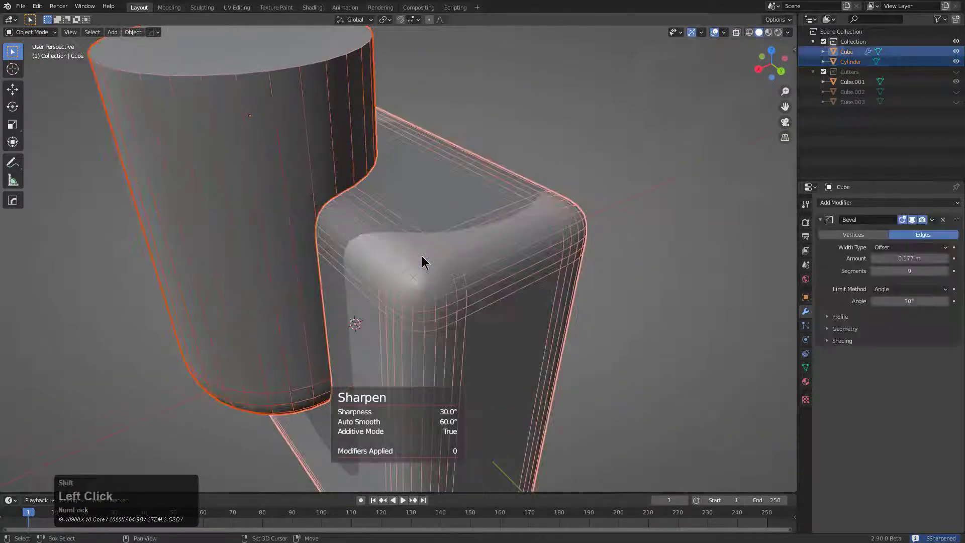
key(q)
mouse_move(435, 292)
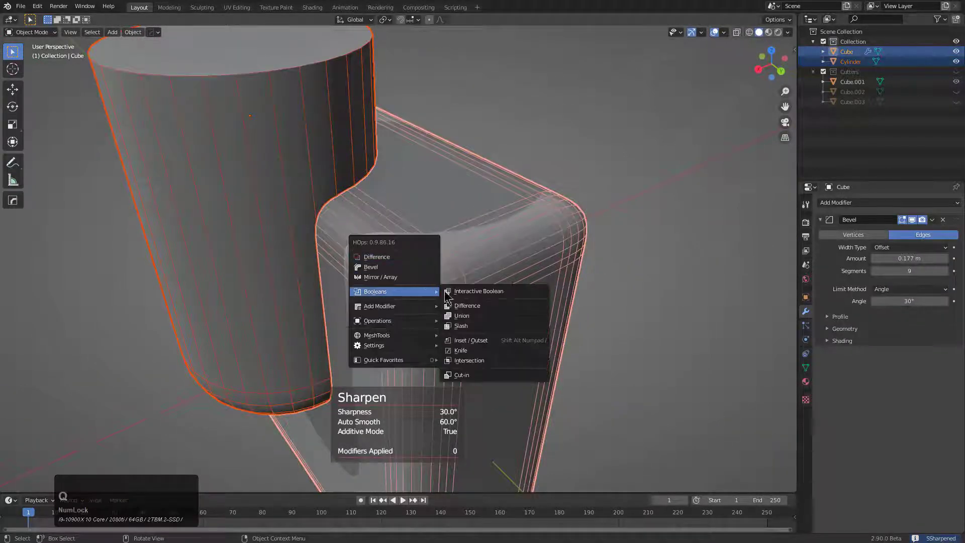
click(479, 320)
middle_drag(451, 314, 398, 323)
scroll(365, 300, down, 2)
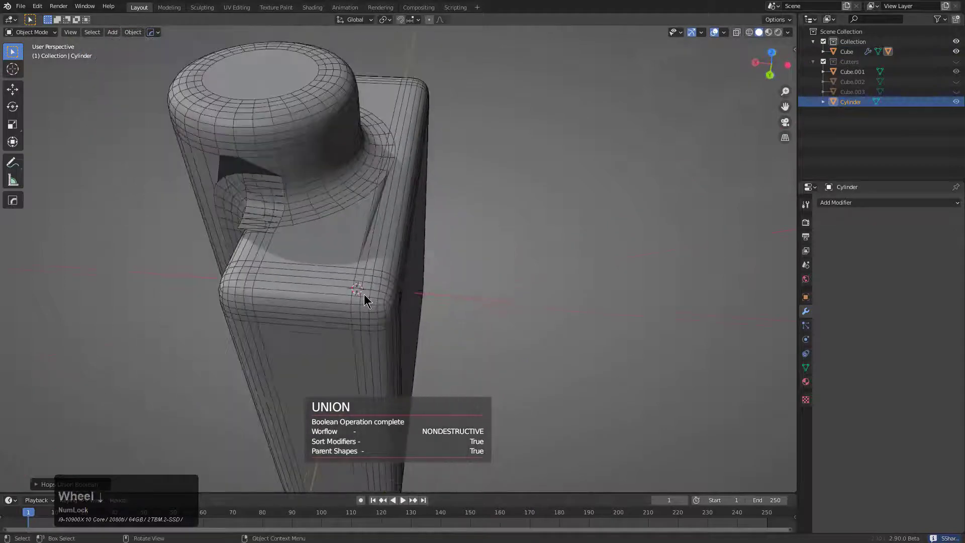
Step: Reduce the joined block's bevel width to about 0.061 m
click(366, 301)
key(q)
click(353, 311)
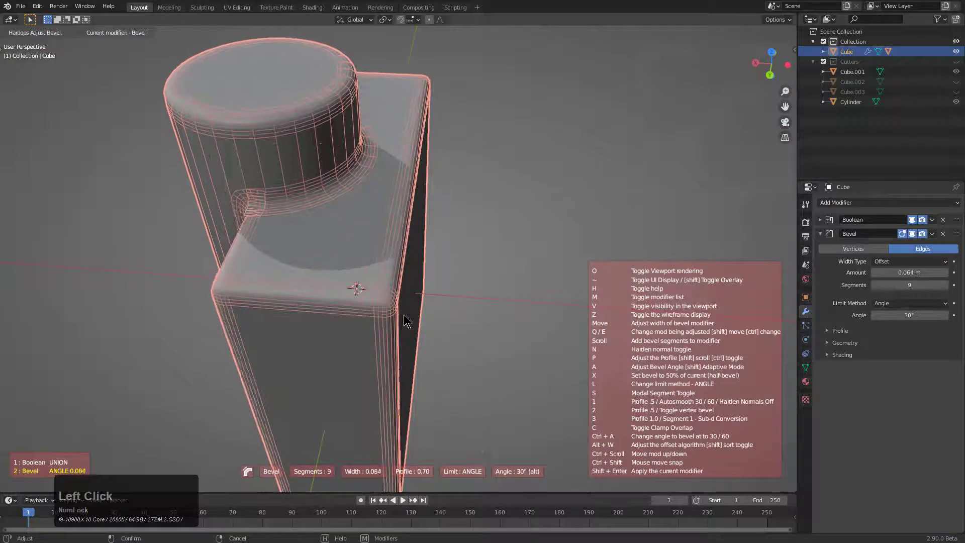
click(338, 312)
middle_drag(338, 313, 439, 287)
scroll(439, 286, down, 2)
Step: Voxelize the joined shape at the 0.1 m voxel size and undo it
key(q)
mouse_move(427, 338)
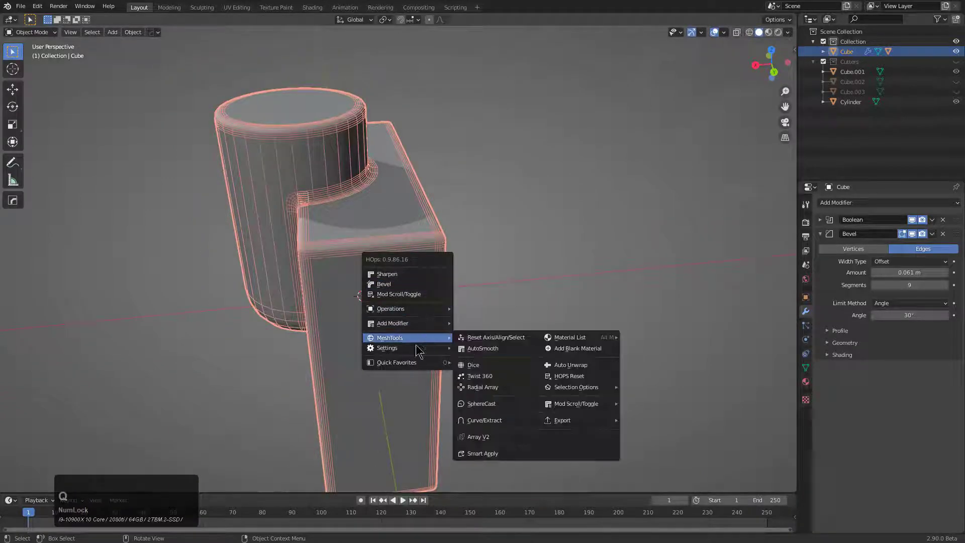
mouse_move(496, 345)
click(562, 361)
middle_drag(536, 345, 538, 315)
key(ctrl+z)
Step: Set the voxel size to 0.025 m and voxelize the joined shape
key(q)
mouse_move(539, 304)
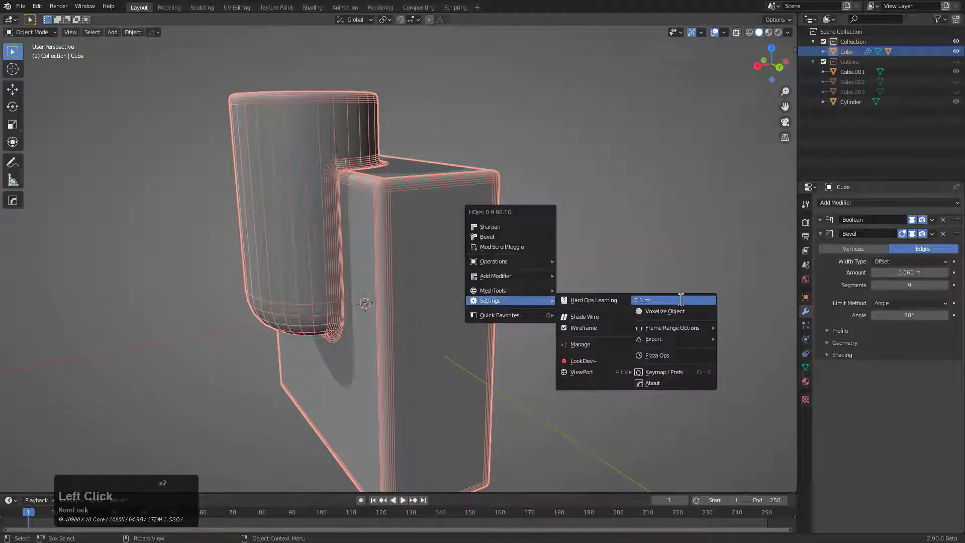
text(2/)
key(KP_Enter)
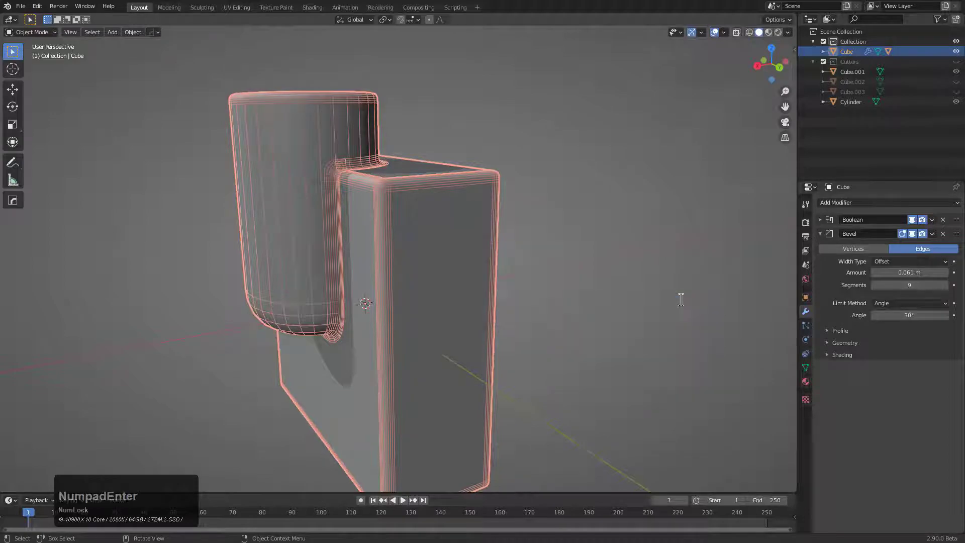
key(q)
mouse_move(682, 299)
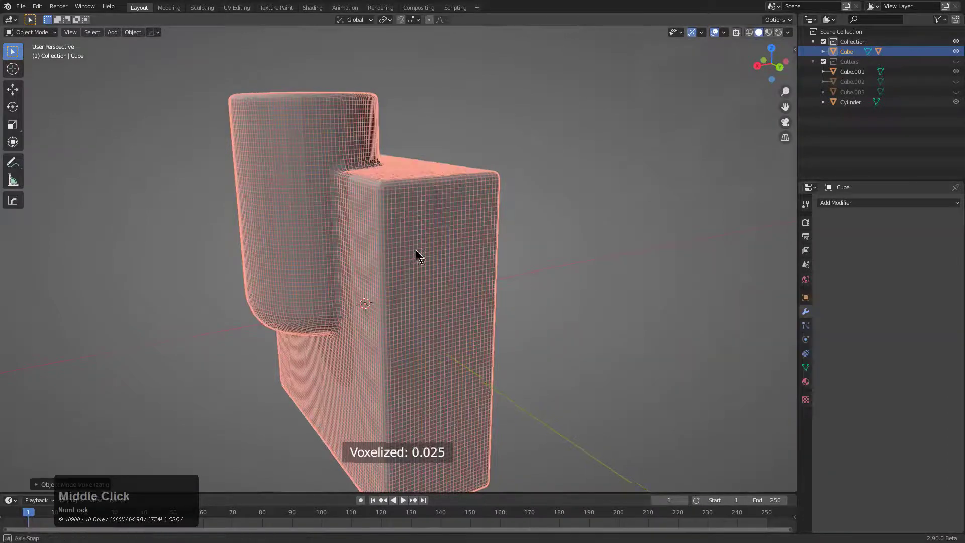
Step: Add a HardOps Smooth modifier to the voxelized shape with 64 repeats and a factor of about 0.4
middle_drag(418, 255, 353, 255)
key(q)
mouse_move(340, 228)
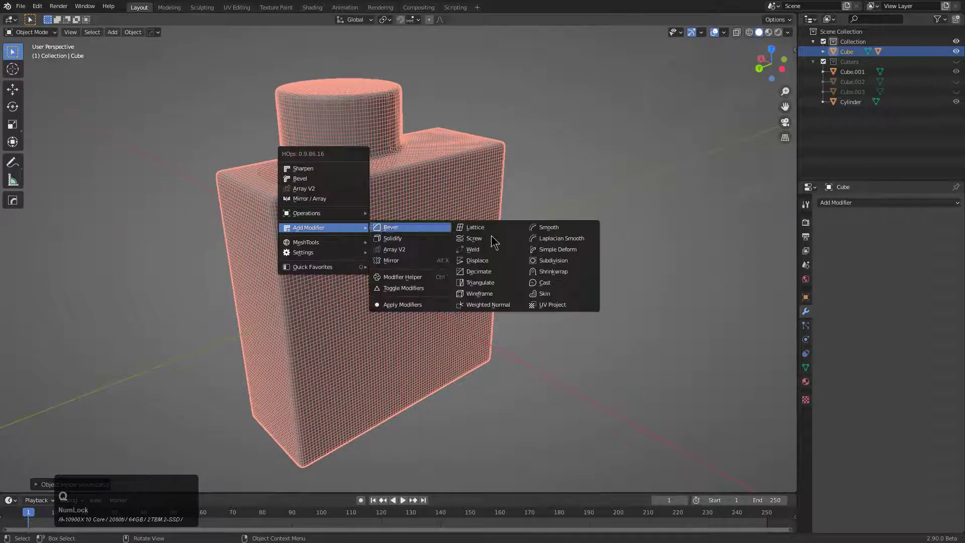
click(557, 228)
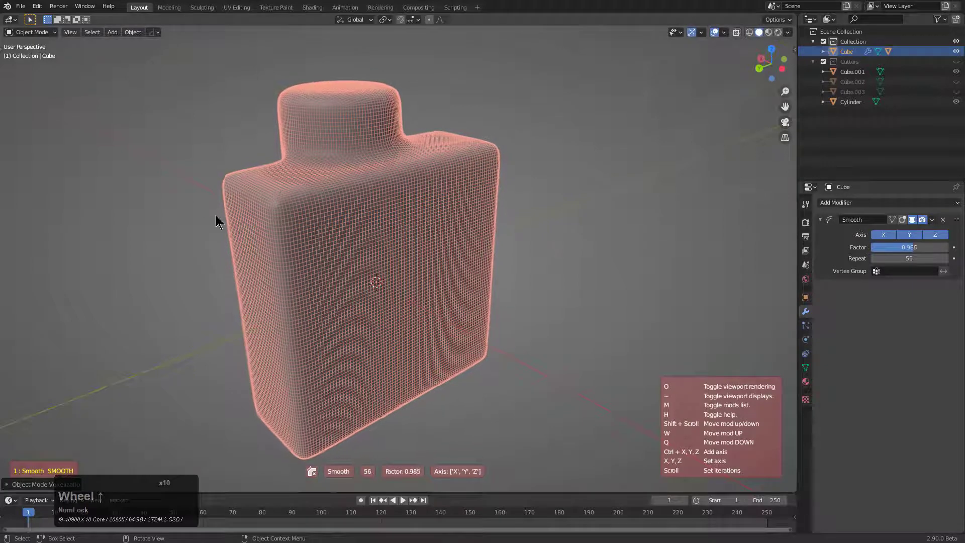
scroll(649, 229, up, 7)
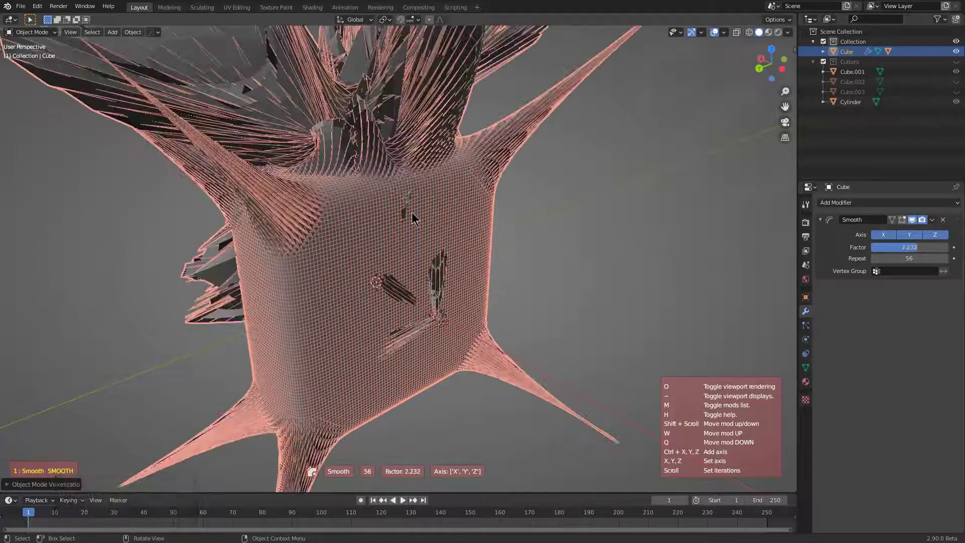
scroll(134, 230, up, 4)
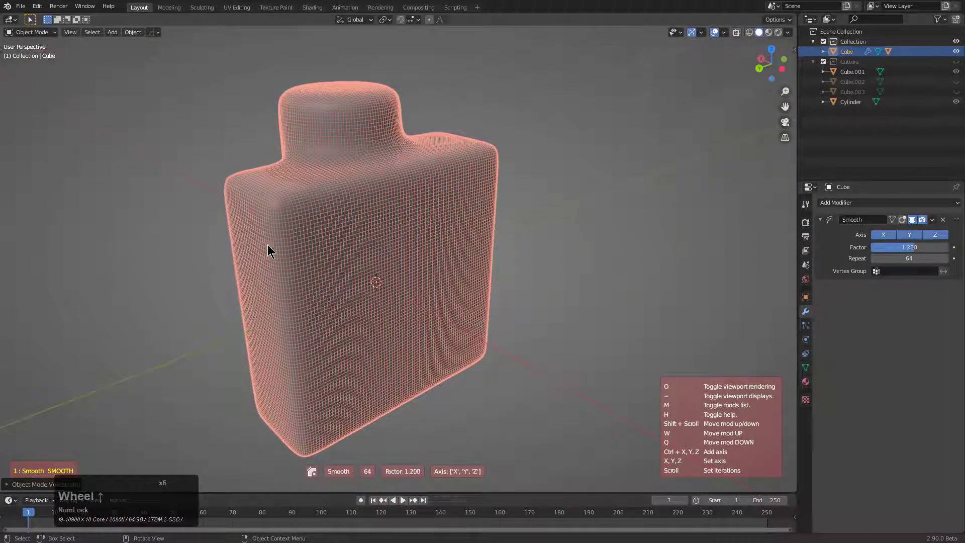
click(628, 294)
Step: Hide the viewport overlays and shade the smoothed shape smooth, examining the blended joint from several sides
click(714, 32)
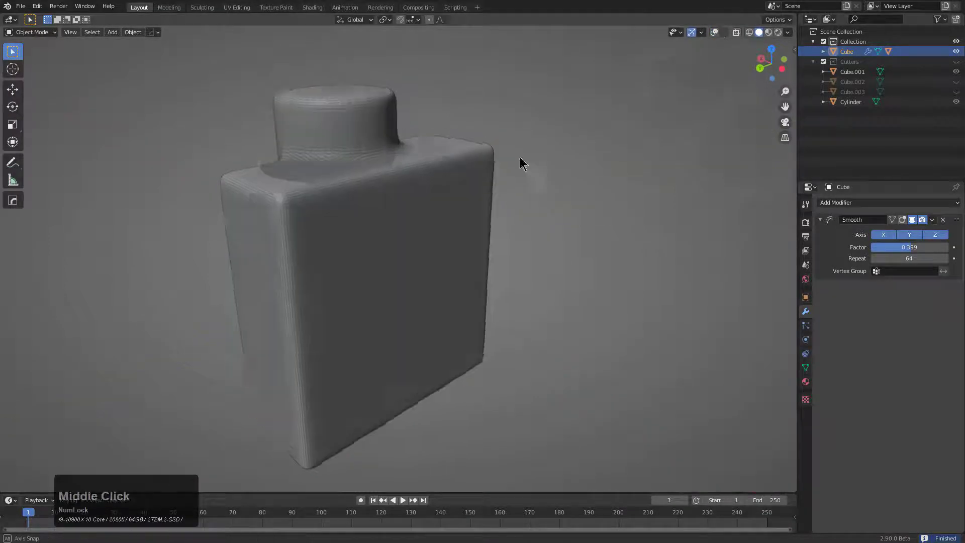
middle_drag(521, 161, 441, 167)
scroll(418, 218, up, 3)
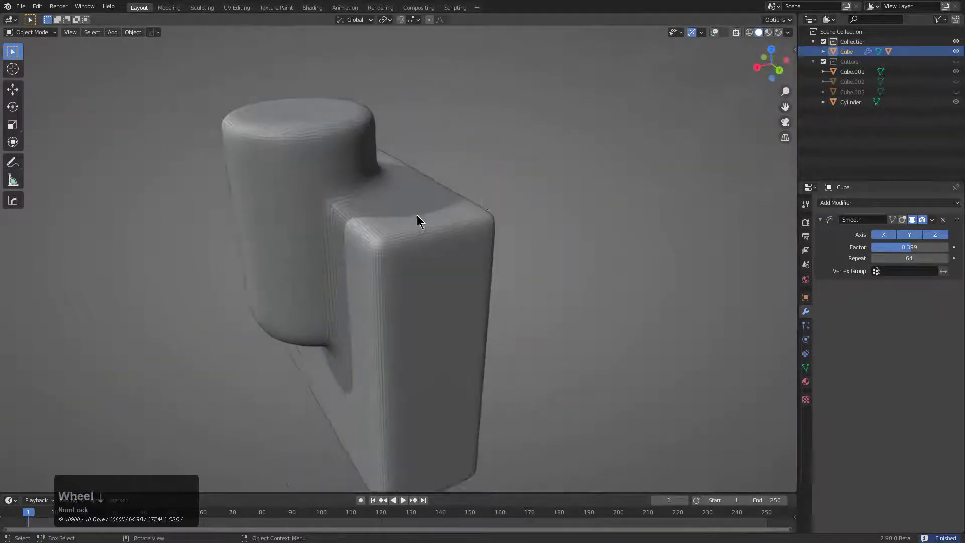
key(ctrl+grave)
click(471, 251)
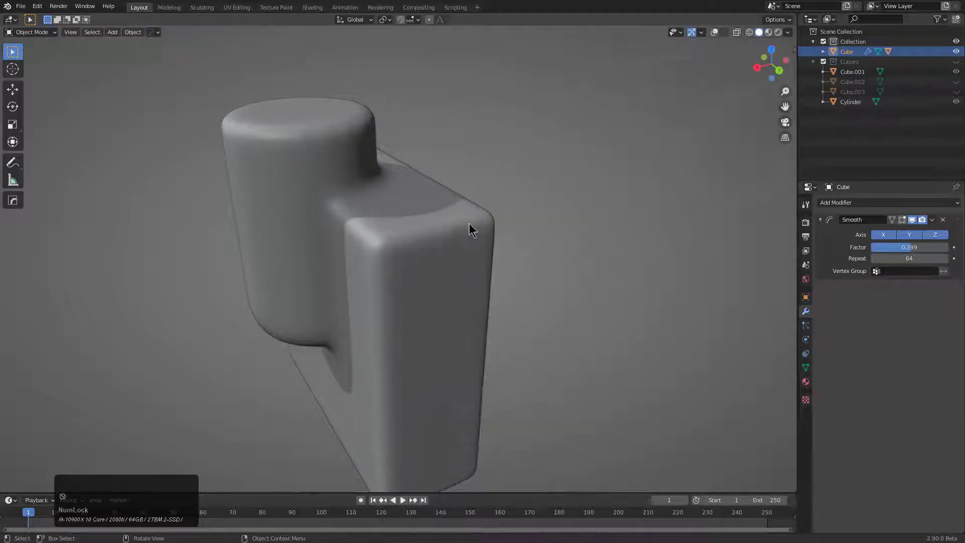
mouse_move(470, 226)
middle_down()
mouse_move(392, 209)
mouse_move(418, 221)
middle_up()
middle_drag(449, 251, 351, 156)
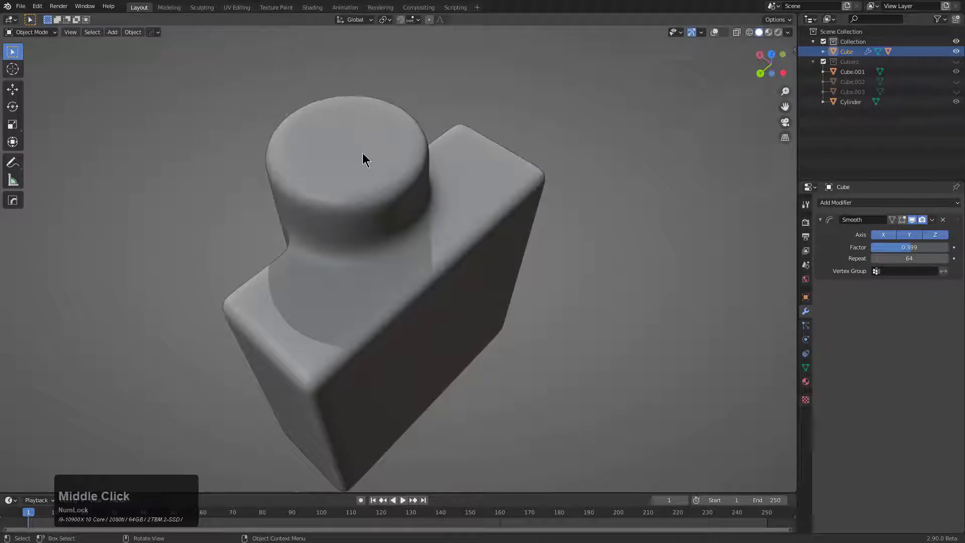
Step: Add a cube and raise it along Z until its underside crosses the top of the round neck
key(shift+a)
click(409, 157)
middle_drag(409, 157, 403, 157)
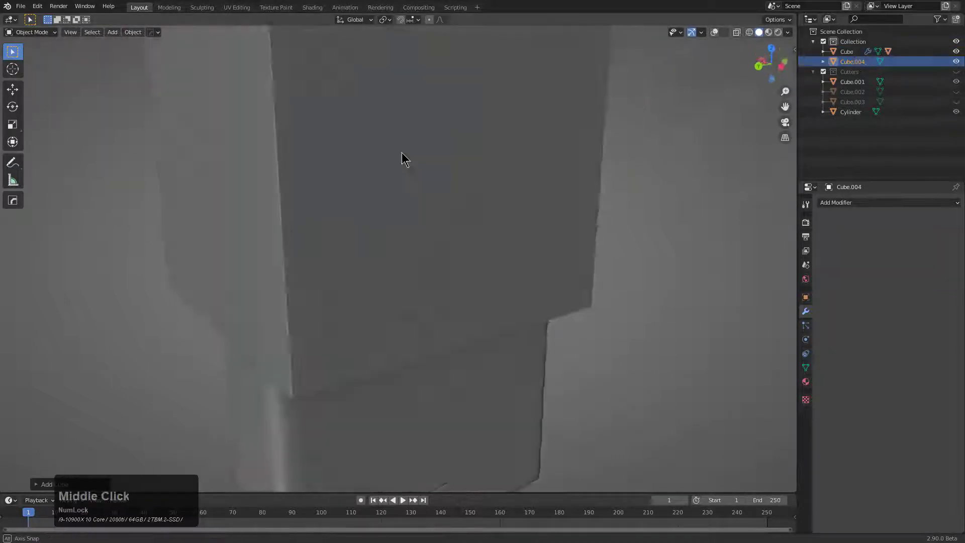
key(g)
key(z)
click(439, 174)
middle_drag(436, 186, 435, 165)
key(g)
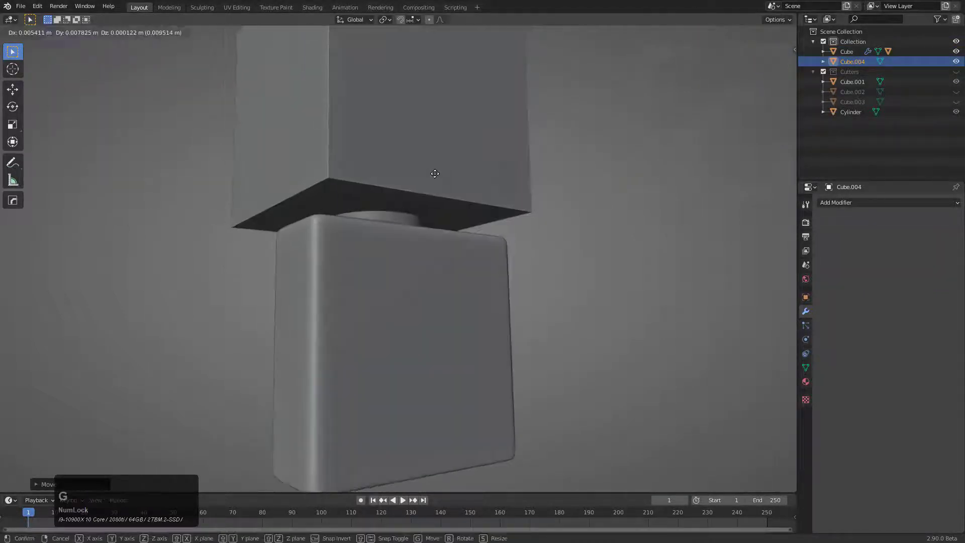
key(z)
click(434, 187)
Step: Cut the neck's top flat with the raised cube using a HardOps Difference boolean
shift+click(426, 248)
key(q)
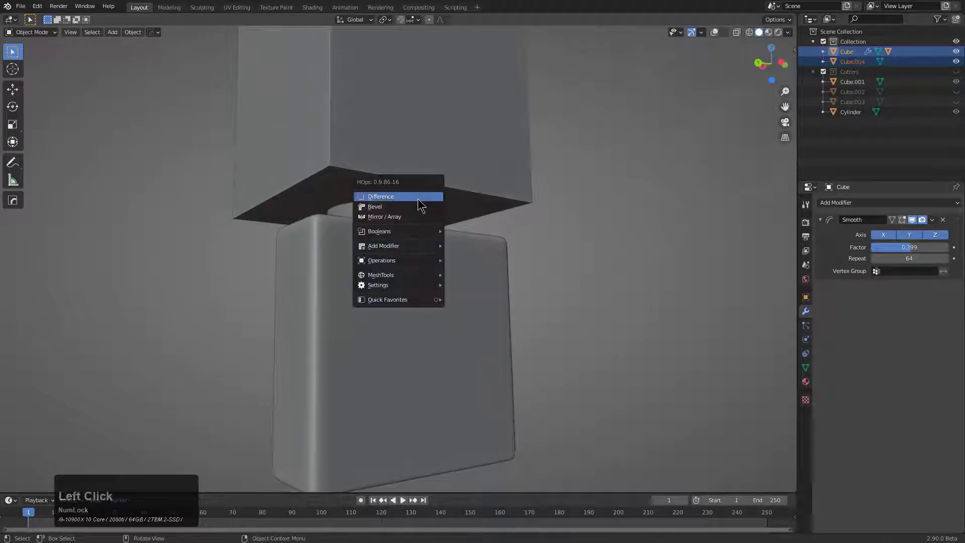
click(397, 196)
middle_drag(442, 230, 417, 236)
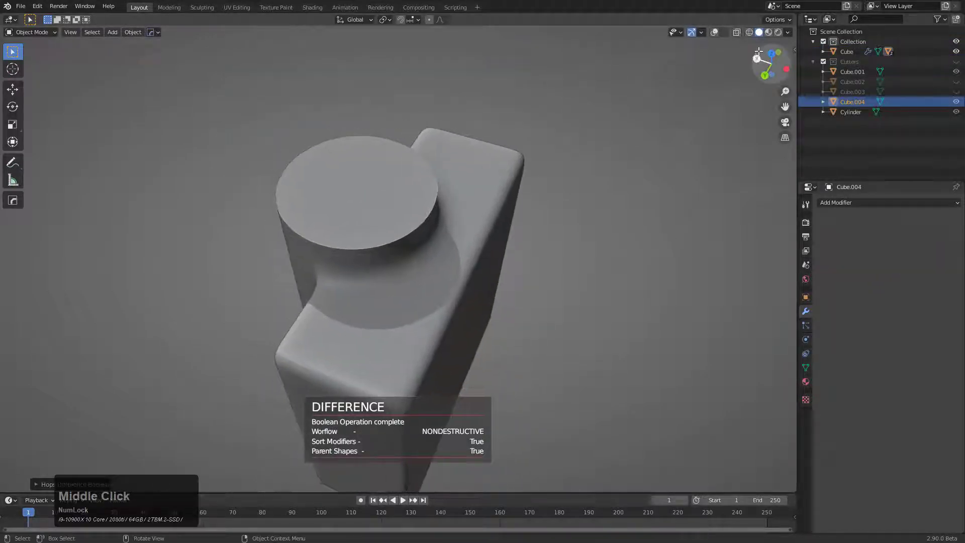
Step: Turn the viewport overlays on and reveal the shape's boolean cutter cube with HardOps Mod Scroll
click(715, 33)
click(370, 226)
key(q)
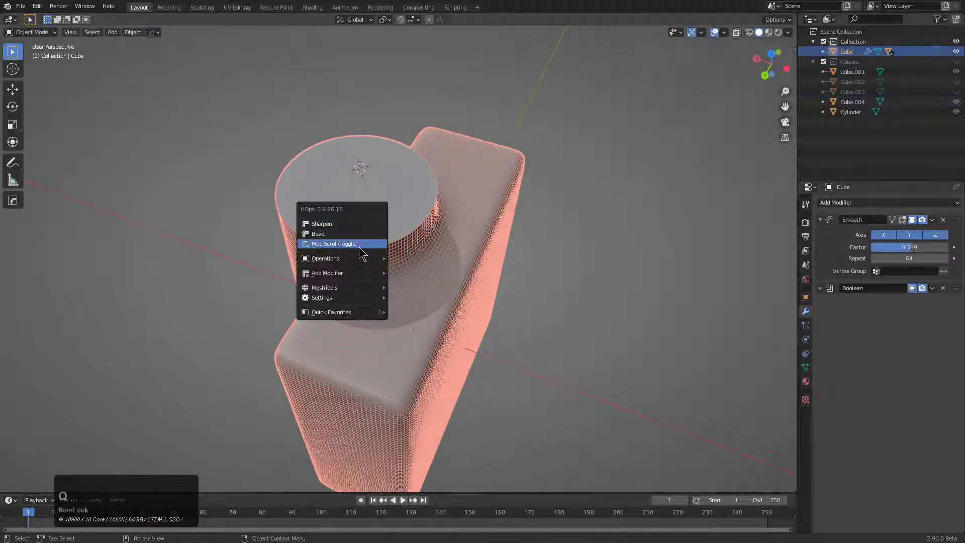
click(358, 248)
scroll(358, 249, down, 2)
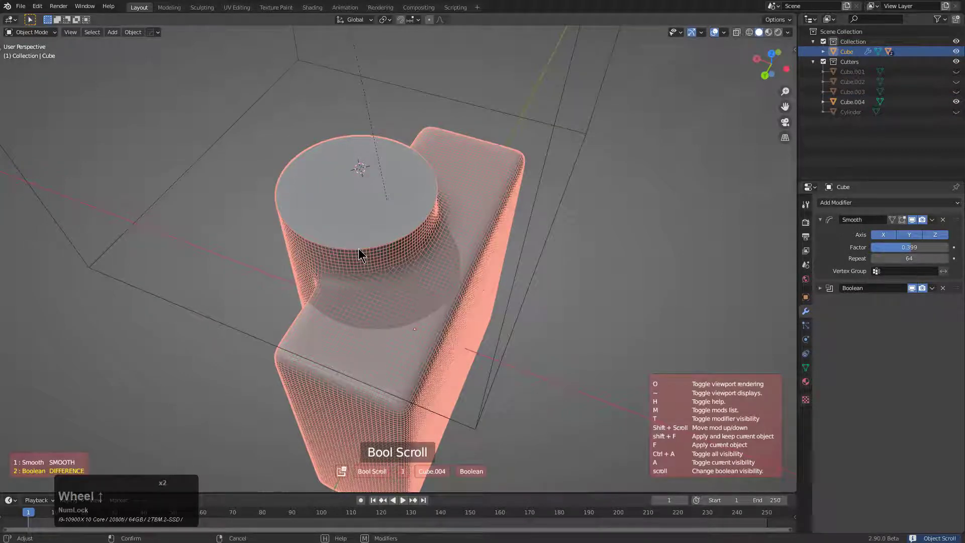
click(358, 248)
key(shift+a)
mouse_move(416, 222)
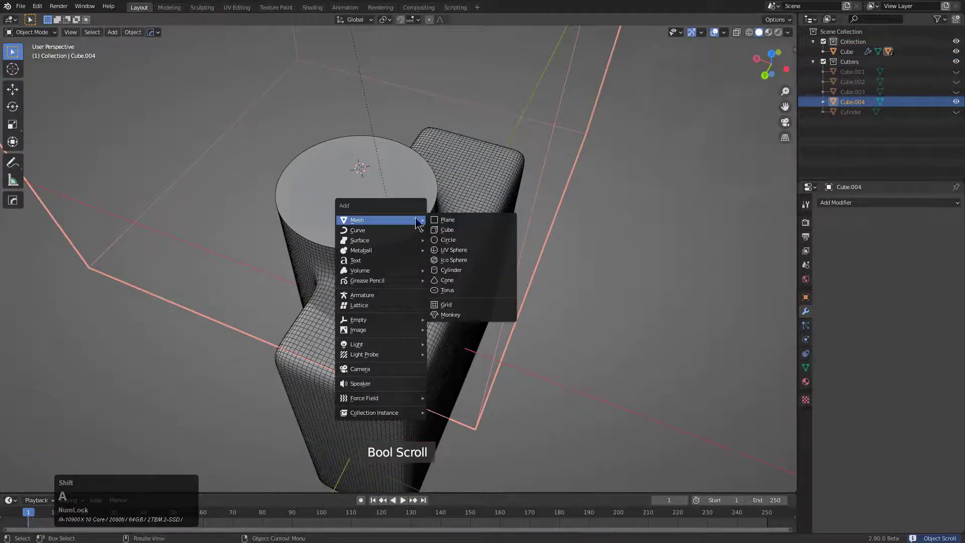
click(461, 242)
key(s)
click(408, 193)
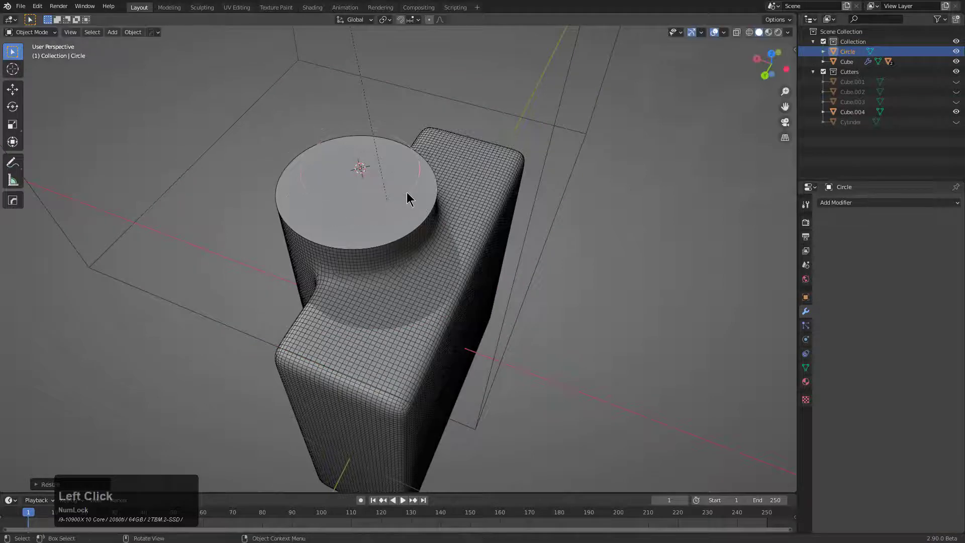
key(x)
click(411, 187)
Step: Add a cylinder, scale it down to less than the neck's diameter and move it over the flat neck top
key(shift+a)
mouse_move(425, 189)
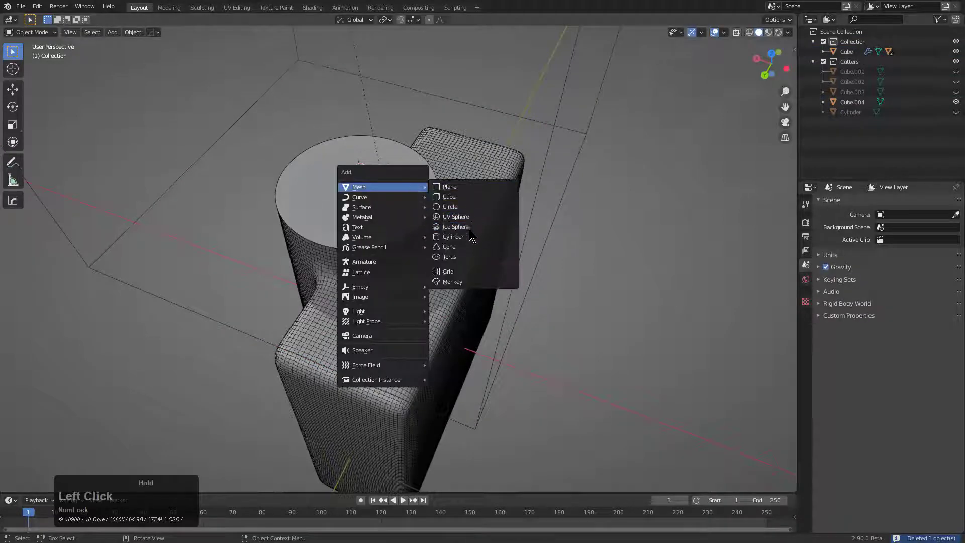
click(454, 236)
key(s)
click(491, 233)
alt+middle_drag(492, 232, 533, 221)
key(g)
click(434, 244)
Step: Centre the cylinder on the neck from the top view and scale it to leave a rim around it
click(786, 137)
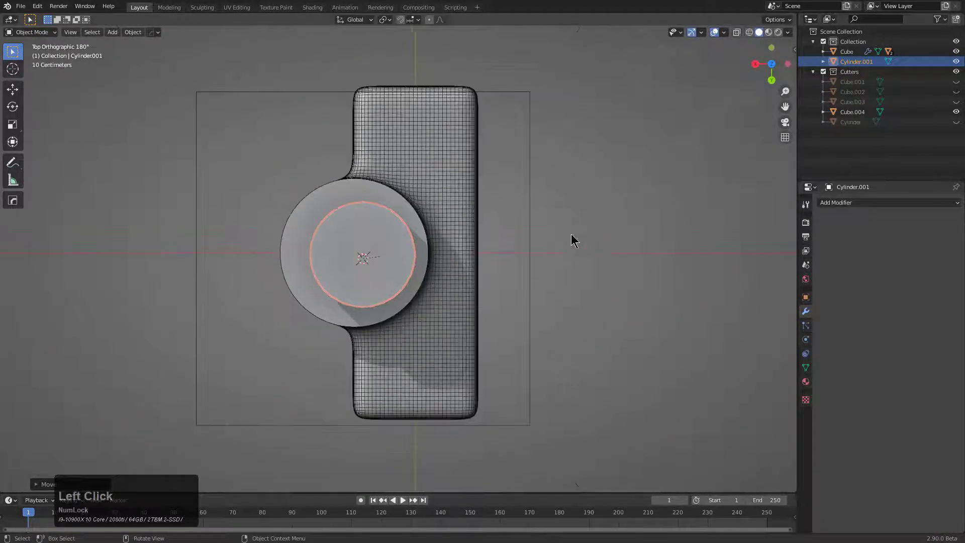
key(g)
click(554, 238)
scroll(497, 284, up, 1)
scroll(496, 284, down, 1)
key(s)
middle_drag(496, 285, 448, 237)
click(453, 225)
Step: Subtract the cylinder from the neck with a HardOps Difference boolean to hollow it out
shift+click(454, 222)
key(q)
click(454, 222)
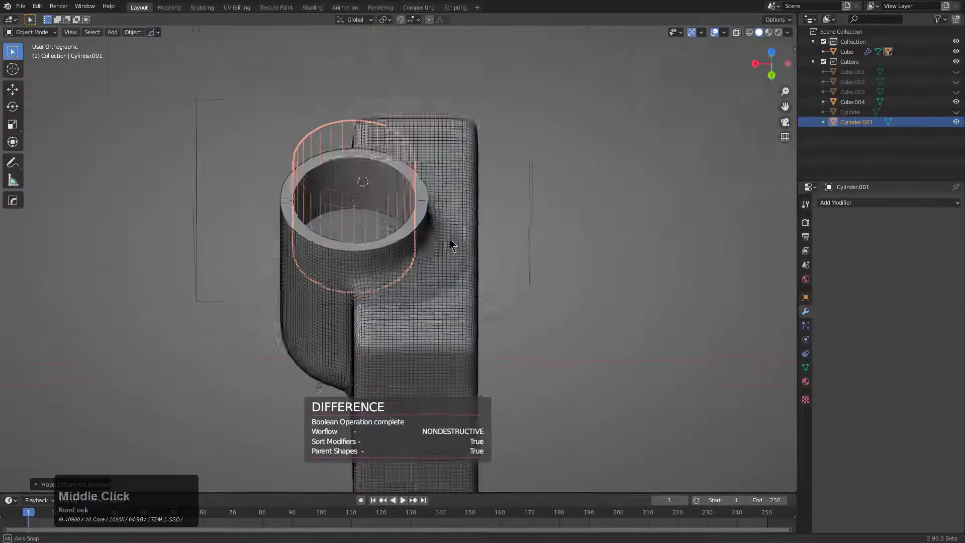
scroll(470, 180, up, 2)
Step: Sharpen the cylinder cutter at 30° and scale it up by about 1.12 to thin the neck's wall
key(ctrl+grave)
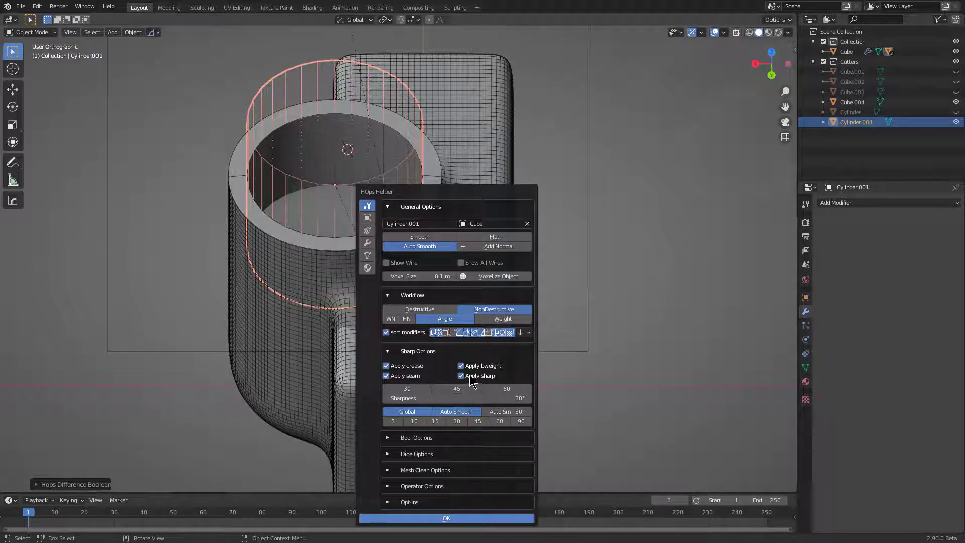
key(q)
mouse_move(420, 280)
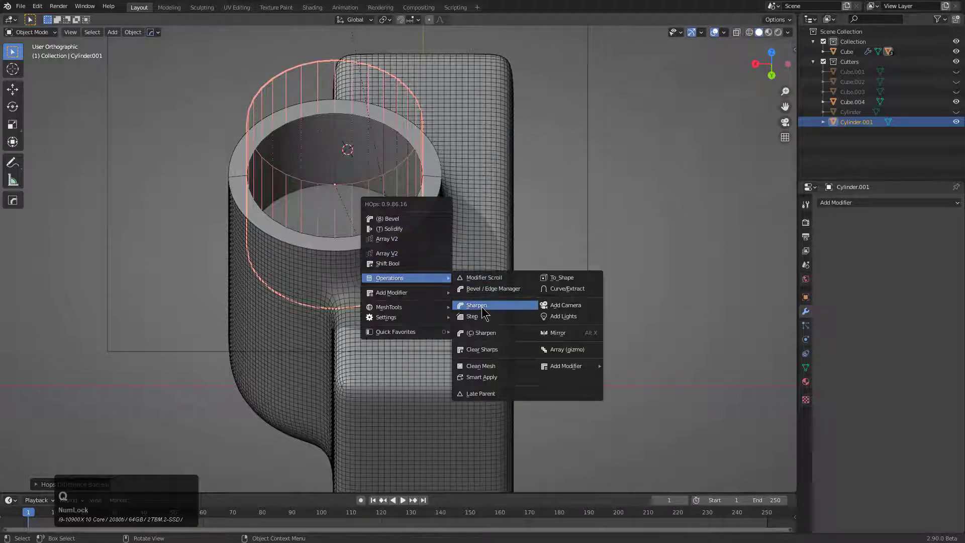
key(s)
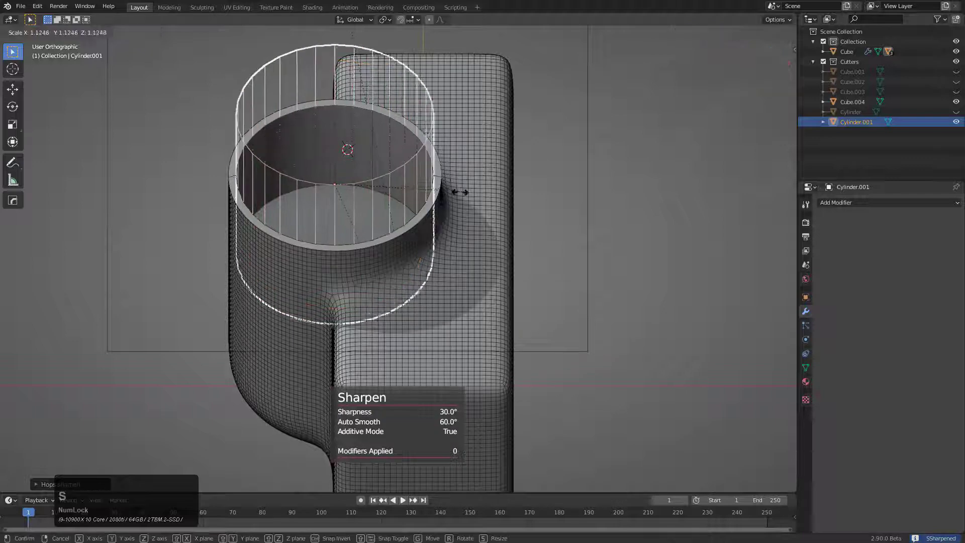
click(457, 194)
scroll(451, 222, down, 2)
middle_drag(451, 222, 421, 258)
scroll(421, 259, up, 3)
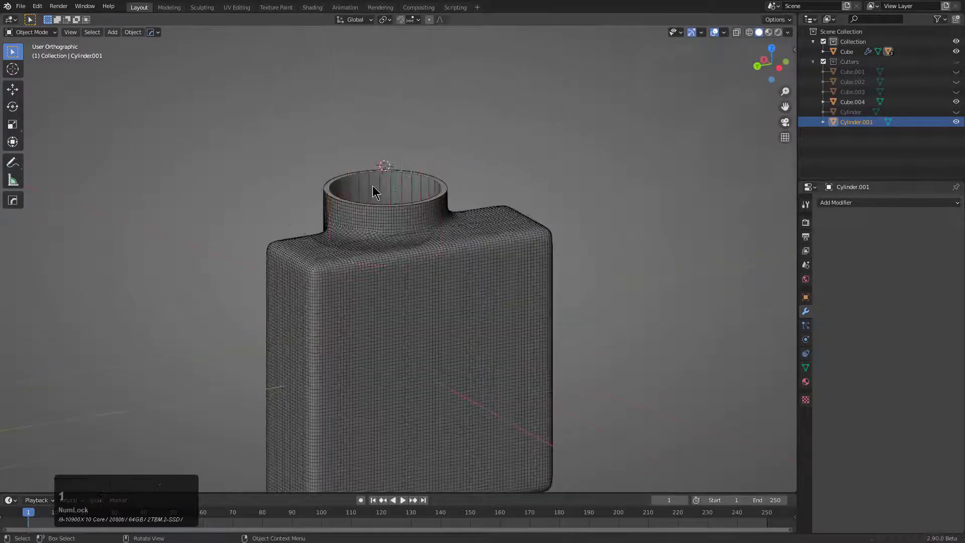
Step: Add a level 2 Subdivision modifier to the cylinder cutter and hide the cutters
scroll(350, 185, up, 2)
key(ctrl+z)
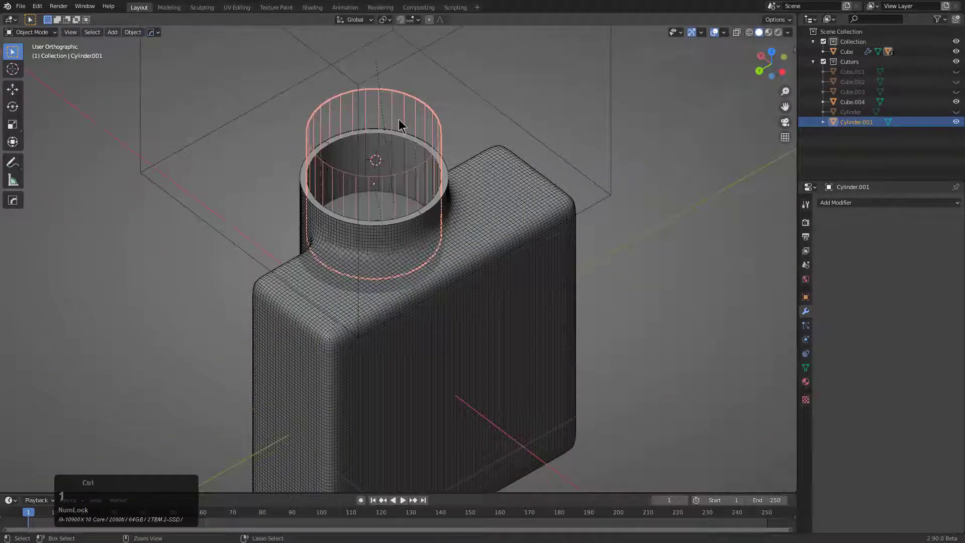
key(ctrl+2)
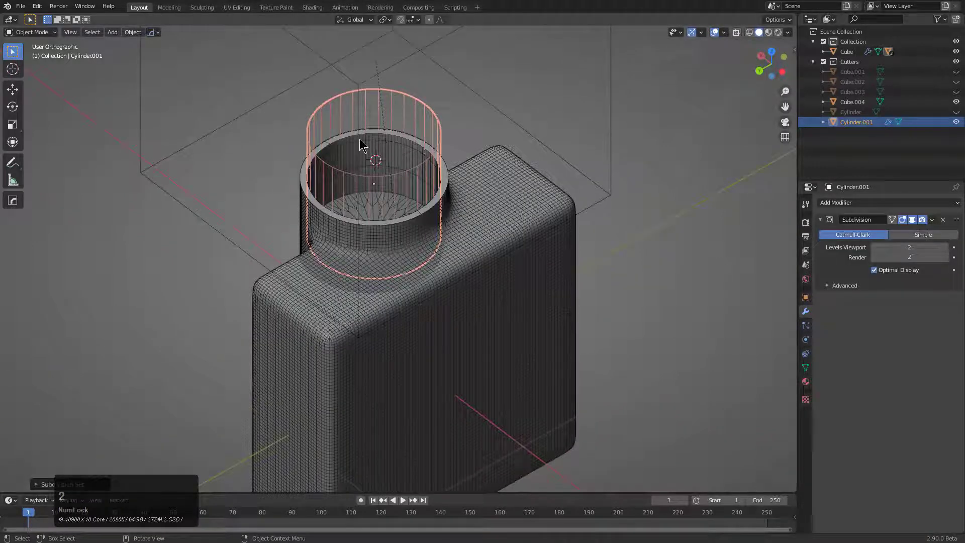
key(1)
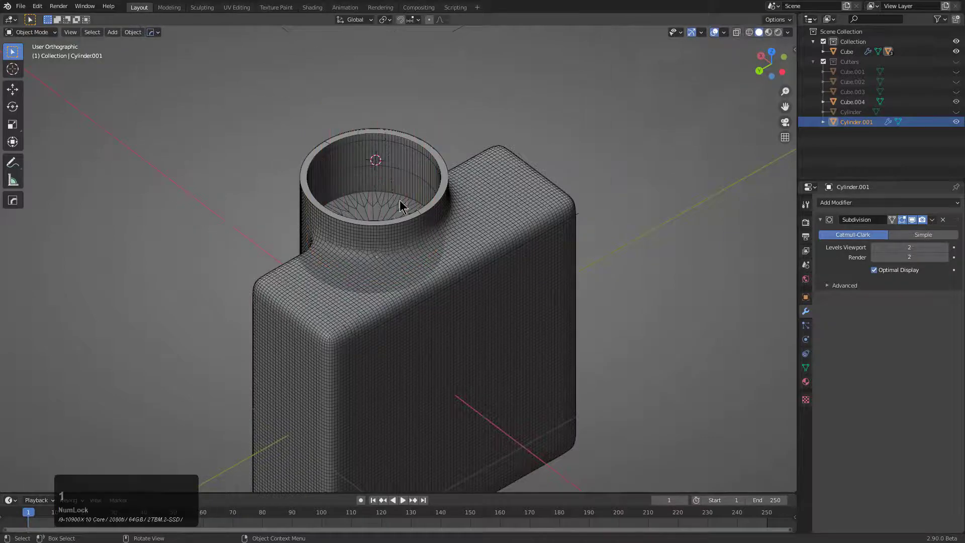
mouse_move(378, 254)
middle_down()
mouse_move(379, 288)
mouse_move(371, 236)
middle_up()
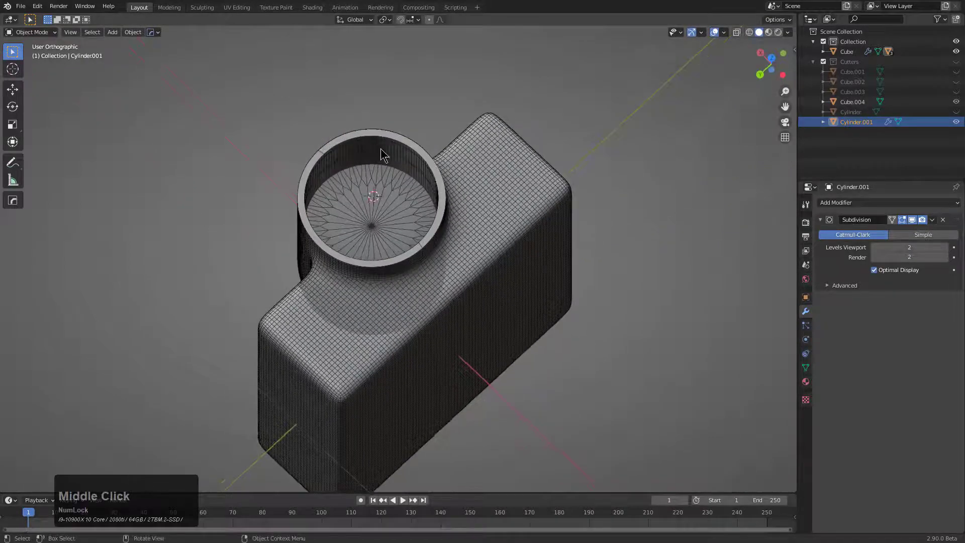
Step: From the left view, place the 3D cursor near the body's side edge, add a cube there and move it over the body's upper corner
middle_drag(411, 207, 357, 152)
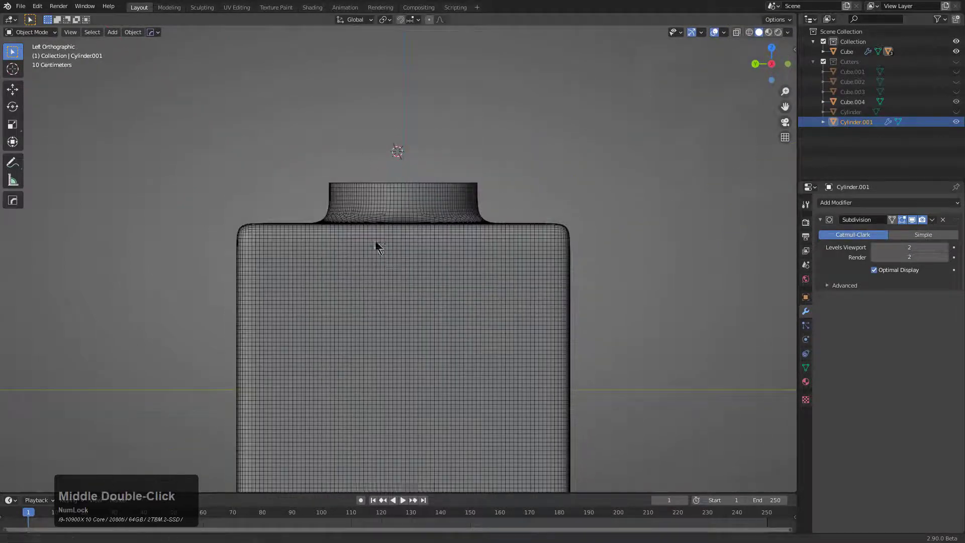
scroll(337, 227, down, 2)
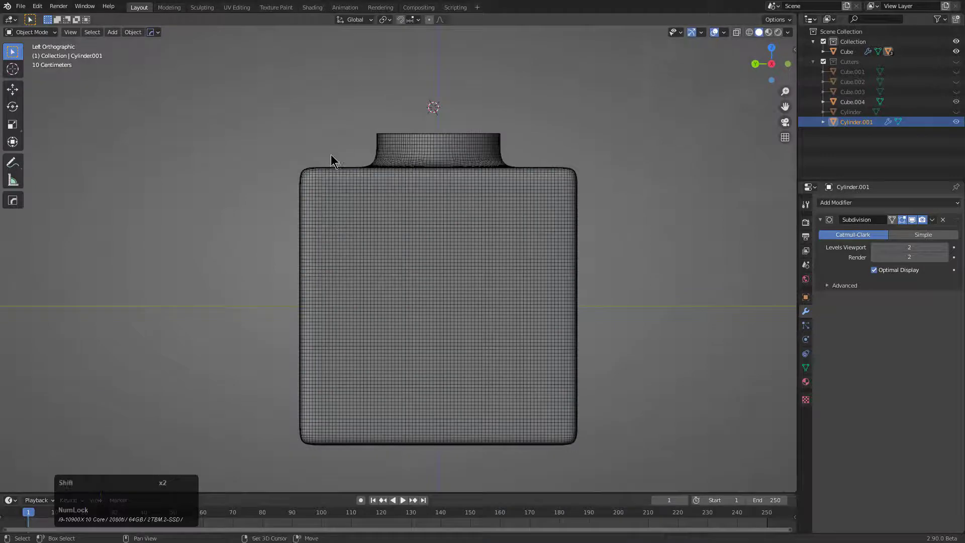
shift+right_click(318, 272)
key(shift+a)
mouse_move(319, 280)
click(358, 287)
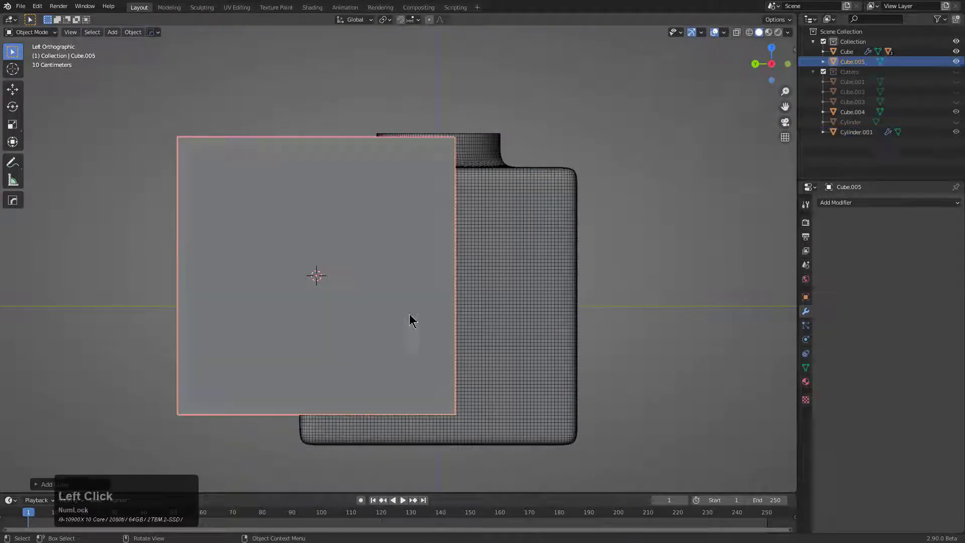
key(g)
click(353, 207)
Step: Scale the new cube along X to about 0.26 of its width
middle_drag(372, 243, 308, 310)
scroll(473, 203, down, 1)
key(s)
key(x)
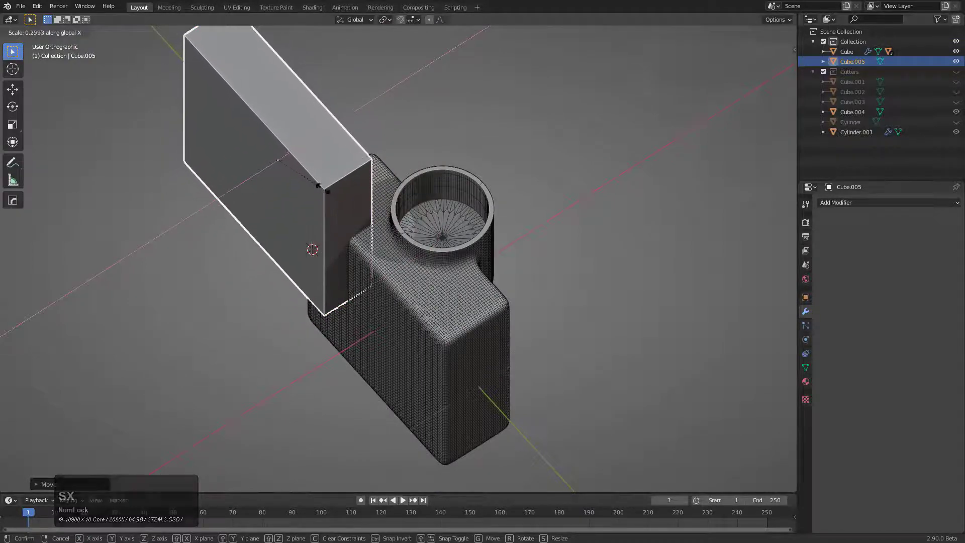
click(324, 184)
Step: Round the cube's lower inner edge with a multi-segment bevel about 0.317 m wide
middle_drag(405, 254, 364, 265)
scroll(421, 231, up, 3)
key(Tab)
click(364, 265)
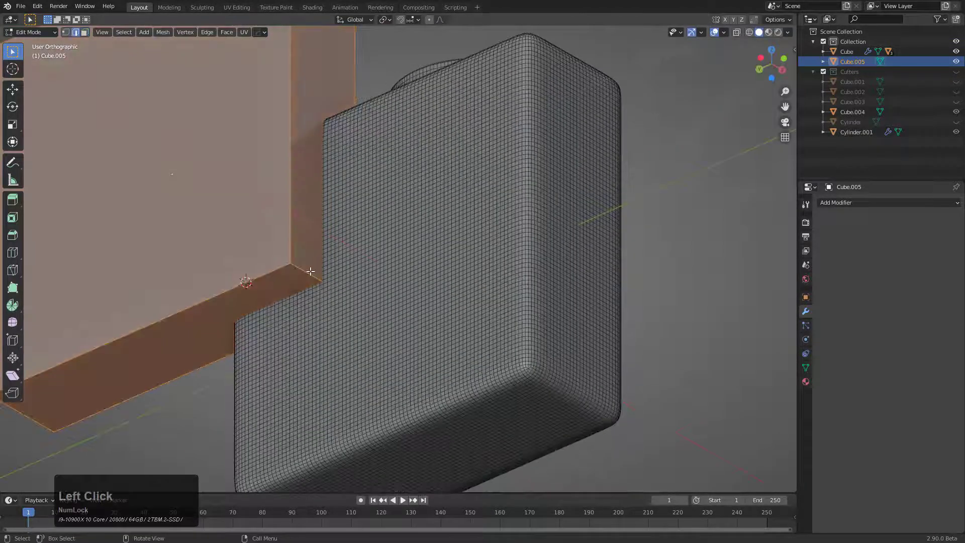
key(ctrl+b)
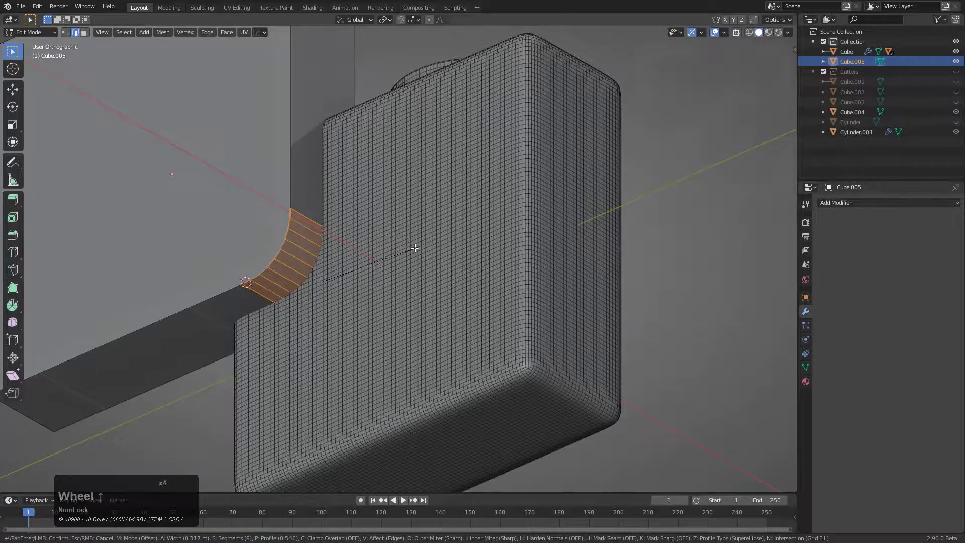
click(414, 248)
Step: Subtract the rounded cube from the body with a HardOps Difference boolean
key(Tab)
middle_drag(402, 214, 409, 240)
shift+click(410, 241)
key(q)
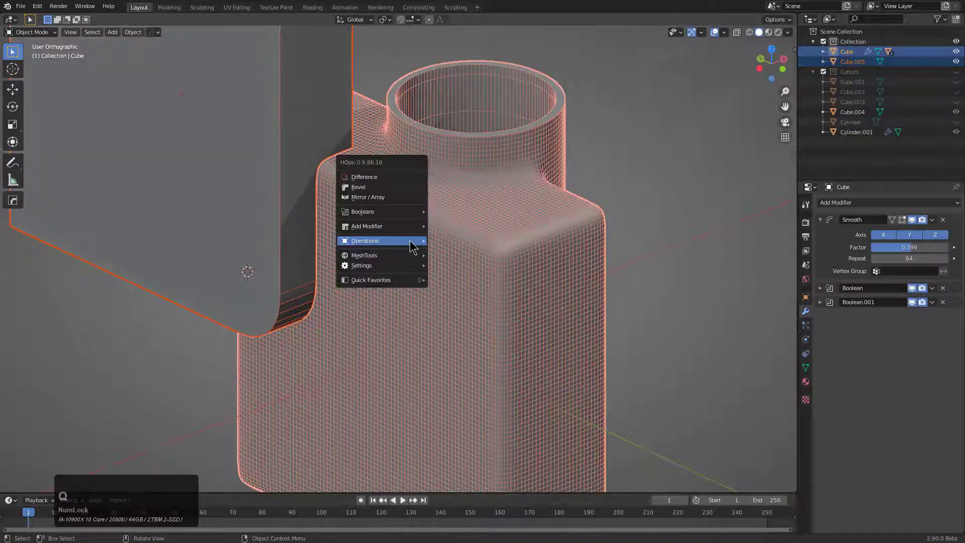
click(395, 177)
middle_drag(377, 209, 486, 205)
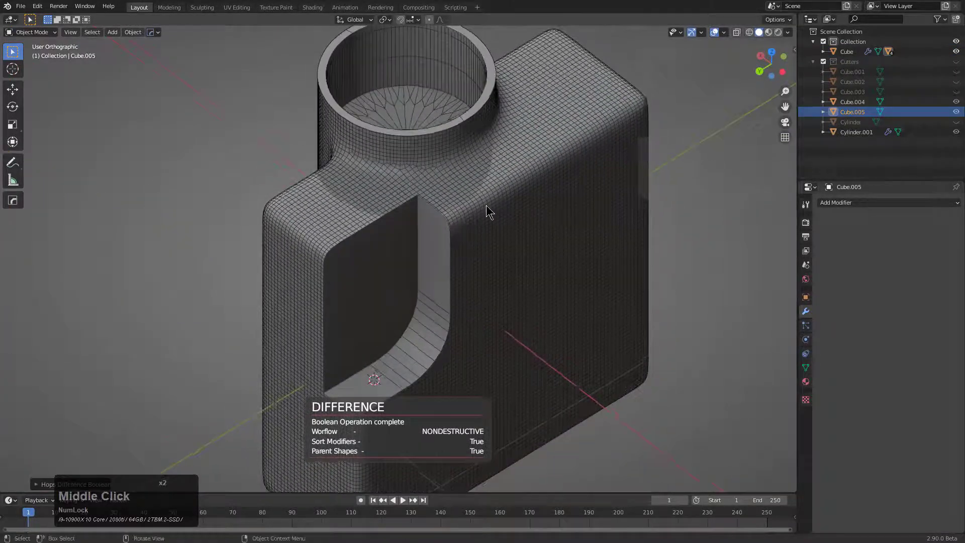
scroll(487, 206, up, 4)
Step: Try a HardOps Bevel with 3 segments and a 0.014 m width on the body
click(427, 135)
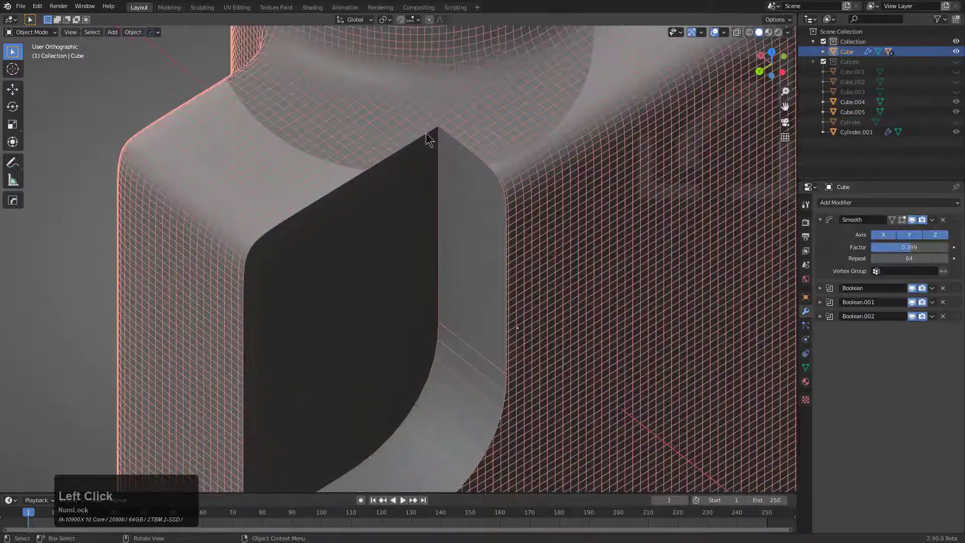
scroll(524, 198, down, 2)
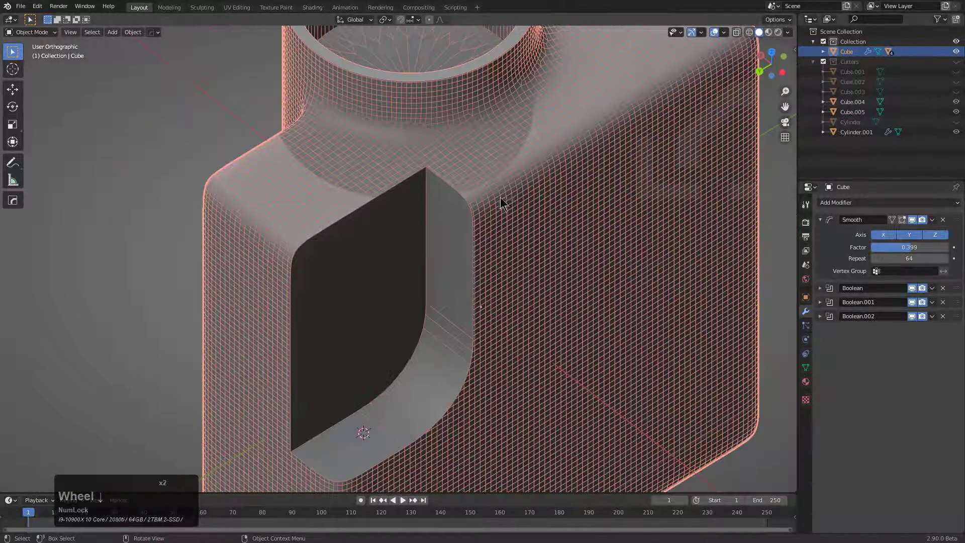
key(q)
click(469, 203)
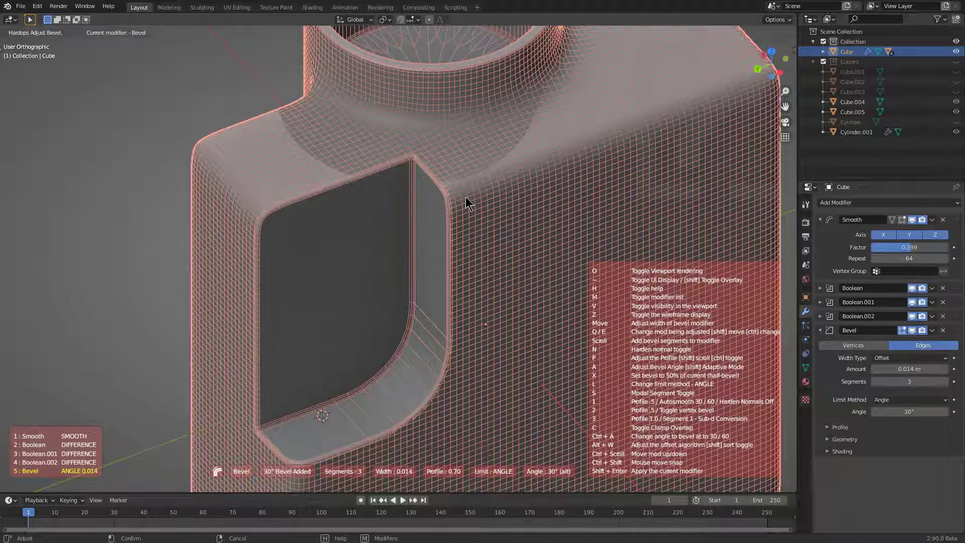
right_click(466, 197)
Step: Add a HardOps Decimate modifier in Planar mode with a 0.05° angle limit to the body
key(q)
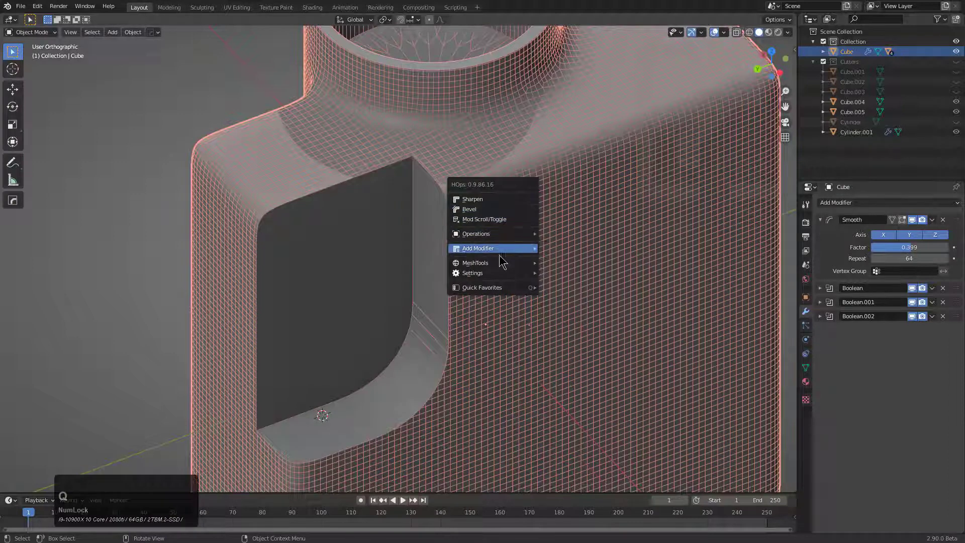
mouse_move(523, 250)
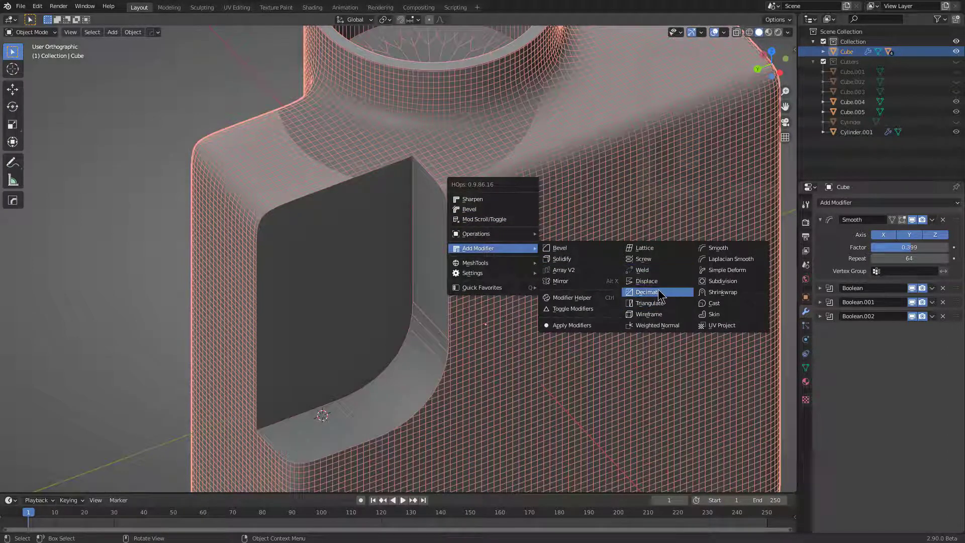
click(537, 245)
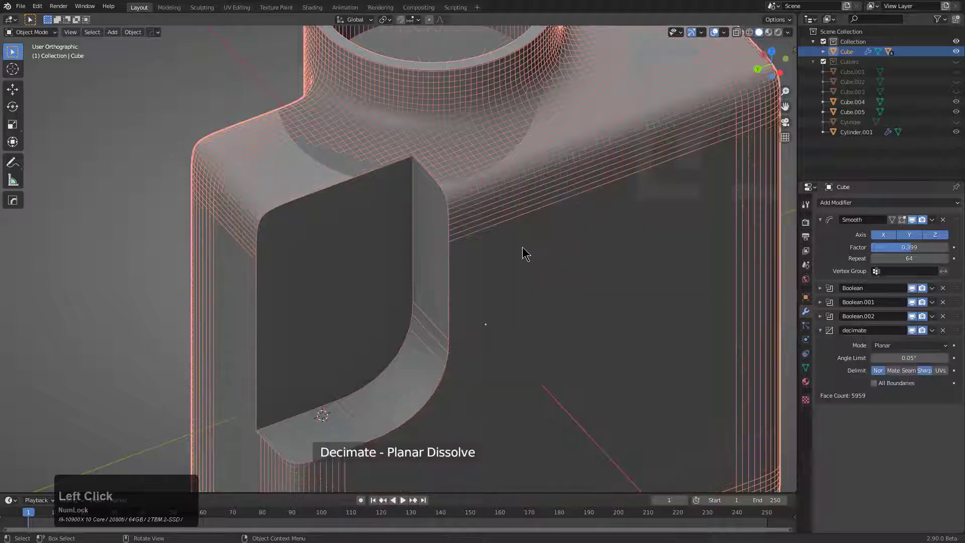
Step: Add a HardOps Bevel modifier with 3 segments and a 0.01 m amount to the decimated body
middle_drag(523, 252, 551, 262)
scroll(402, 200, up, 2)
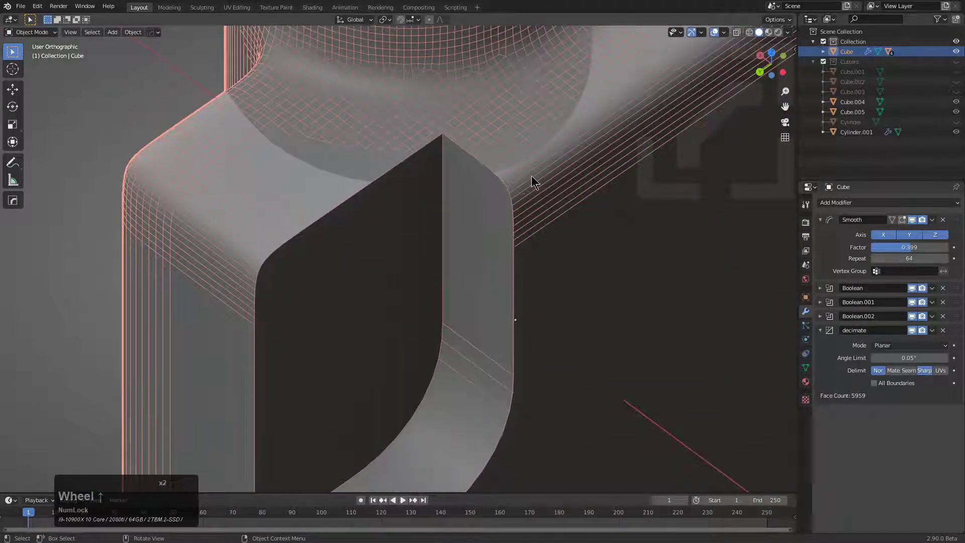
scroll(543, 178, up, 1)
key(q)
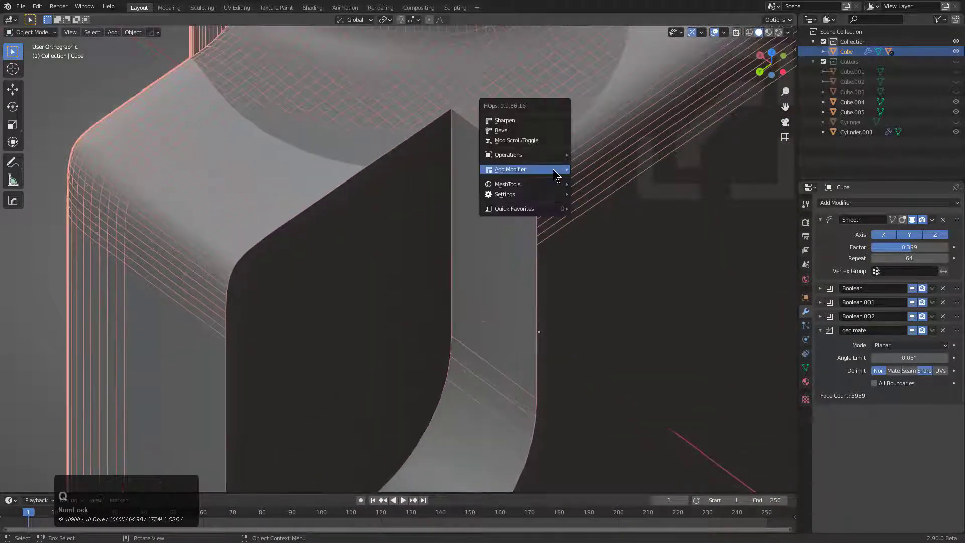
click(542, 132)
Step: Examine the bevelled edges around the body's rounded cut-out and the shading around its neck
scroll(503, 239, down, 3)
middle_drag(503, 239, 425, 167)
mouse_move(510, 153)
middle_down()
mouse_move(496, 188)
mouse_move(516, 143)
middle_up()
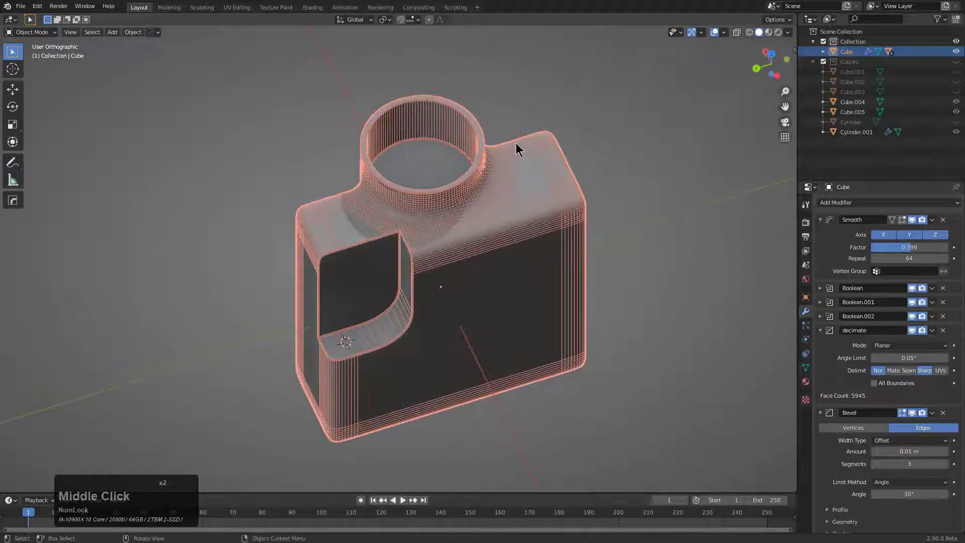
mouse_move(508, 195)
middle_down()
mouse_move(537, 179)
mouse_move(502, 186)
middle_up()
middle_drag(359, 201, 411, 196)
middle_drag(375, 348, 440, 271)
mouse_move(511, 298)
middle_down()
mouse_move(397, 308)
mouse_move(431, 276)
middle_up()
right_click(396, 308)
click(396, 308)
scroll(450, 230, up, 2)
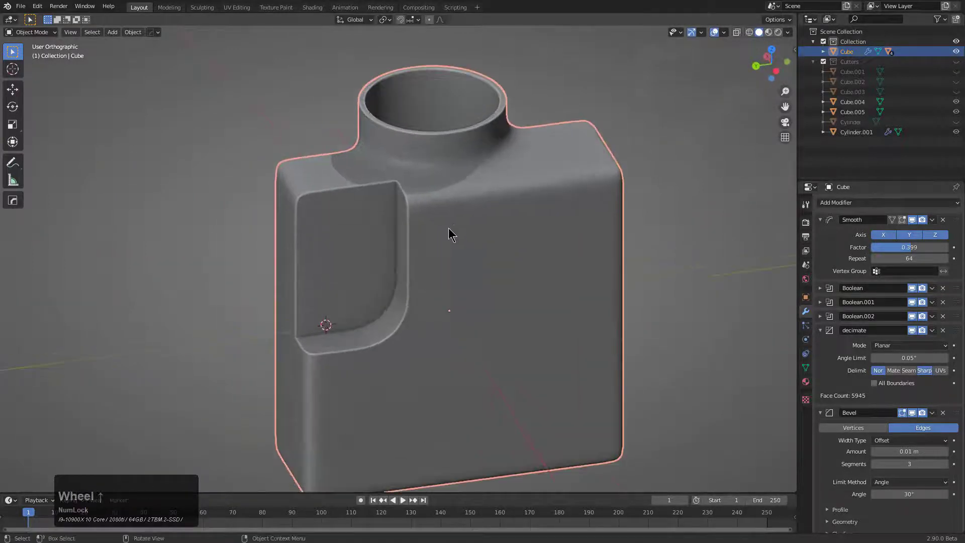
middle_drag(450, 231, 439, 220)
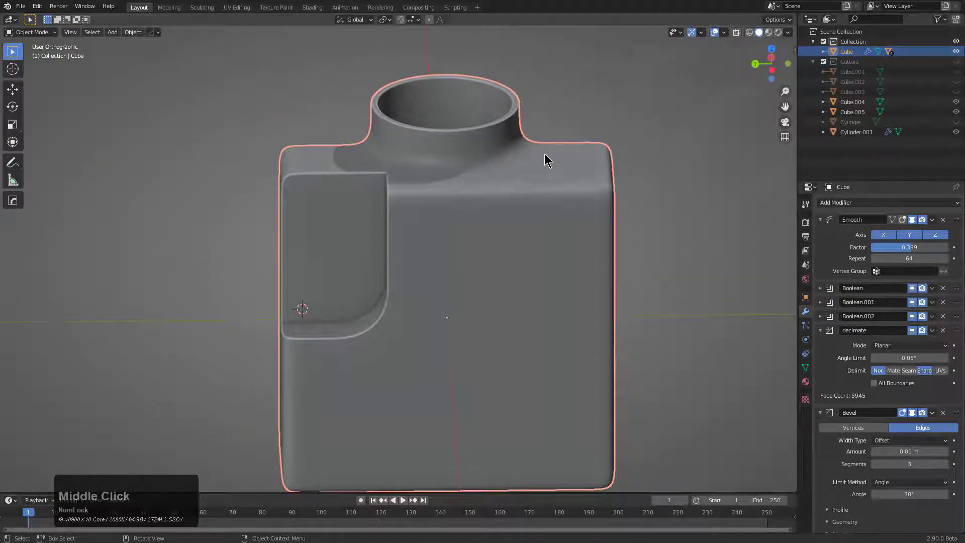
middle_drag(537, 194, 547, 209)
middle_drag(471, 308, 490, 299)
shift+middle_drag(499, 262, 459, 276)
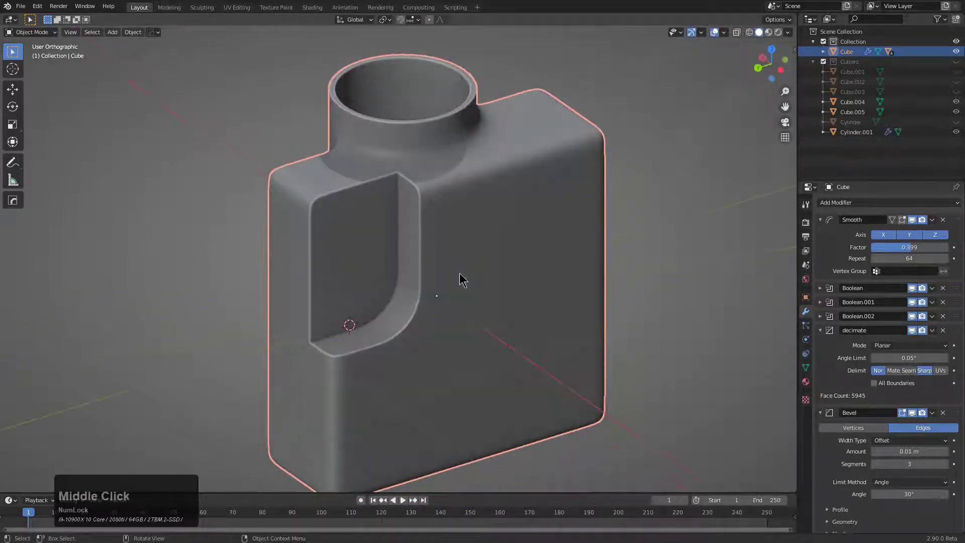
Step: Delete the body, return the 3D cursor to the world origin, and add a new cube there
key(x)
click(459, 276)
key(shift+s)
key(1)
key(shift+a)
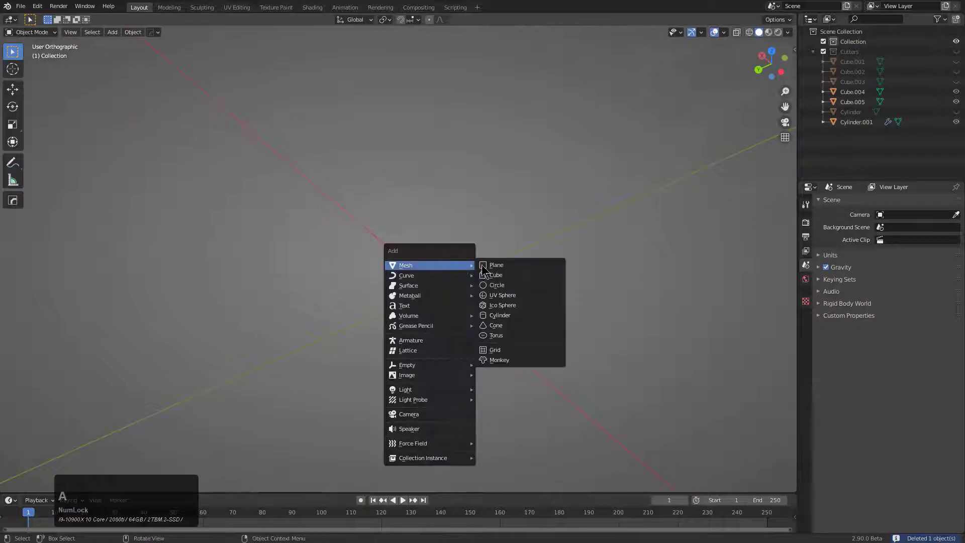
click(516, 273)
Step: Subdivide the whole cube and repeat the subdivision to give its faces a dense grid
key(Tab)
scroll(476, 250, down, 2)
right_click(480, 251)
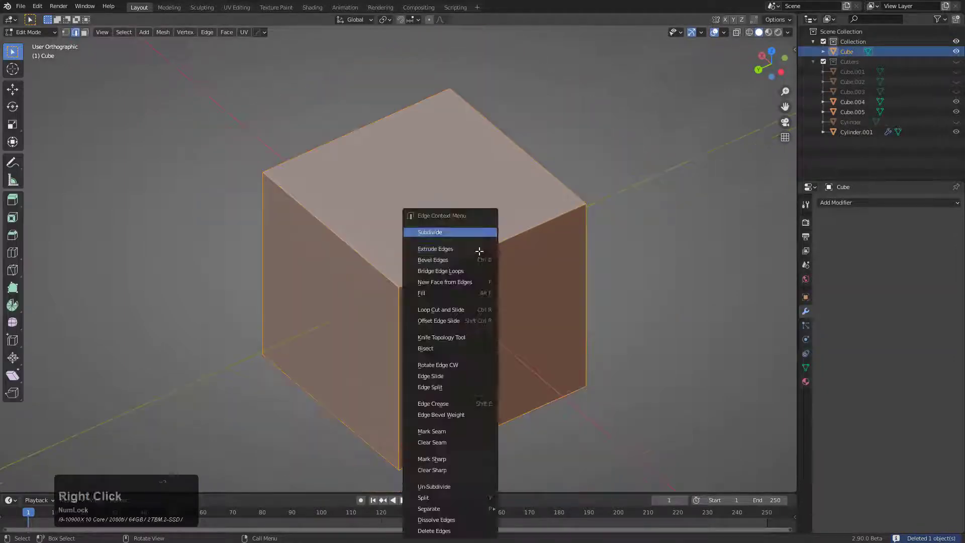
click(469, 236)
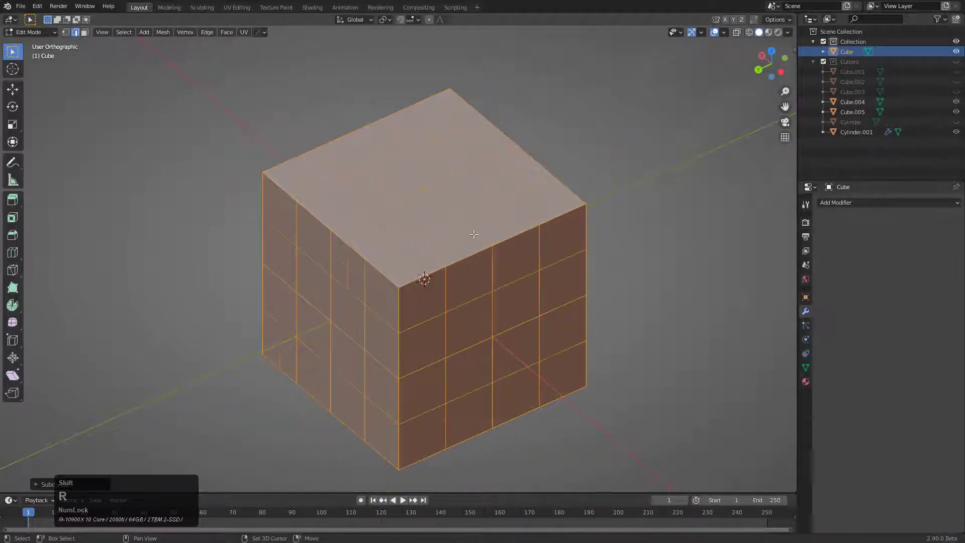
key(shift+r)
key(Tab)
Step: Add a HardOps Smooth modifier to the cube with 27 repeats and a factor of about 0.119
key(q)
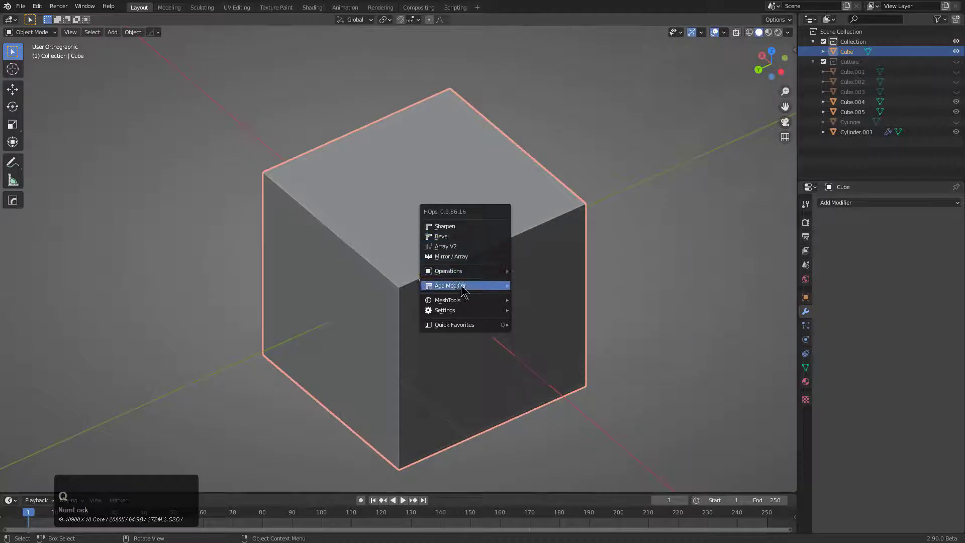
click(623, 284)
scroll(518, 274, up, 7)
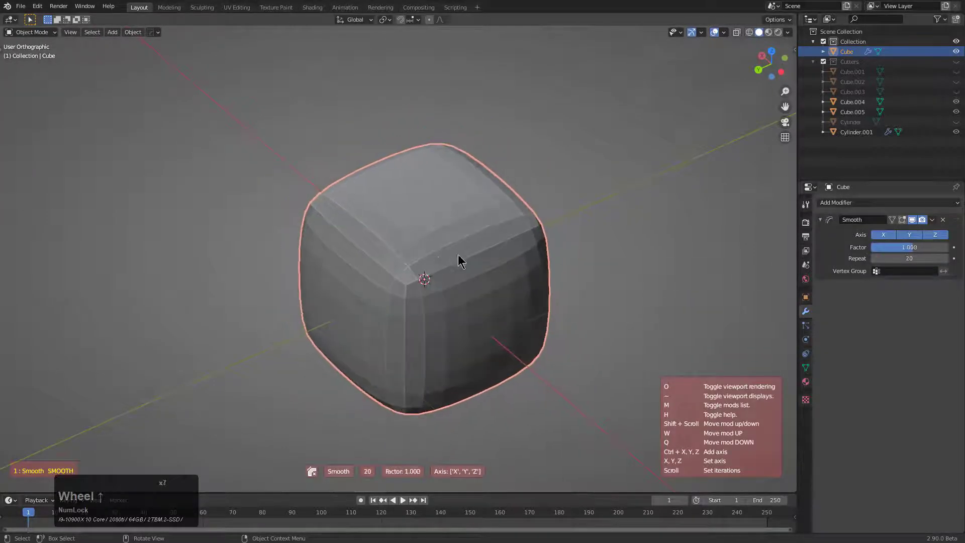
scroll(709, 285, up, 3)
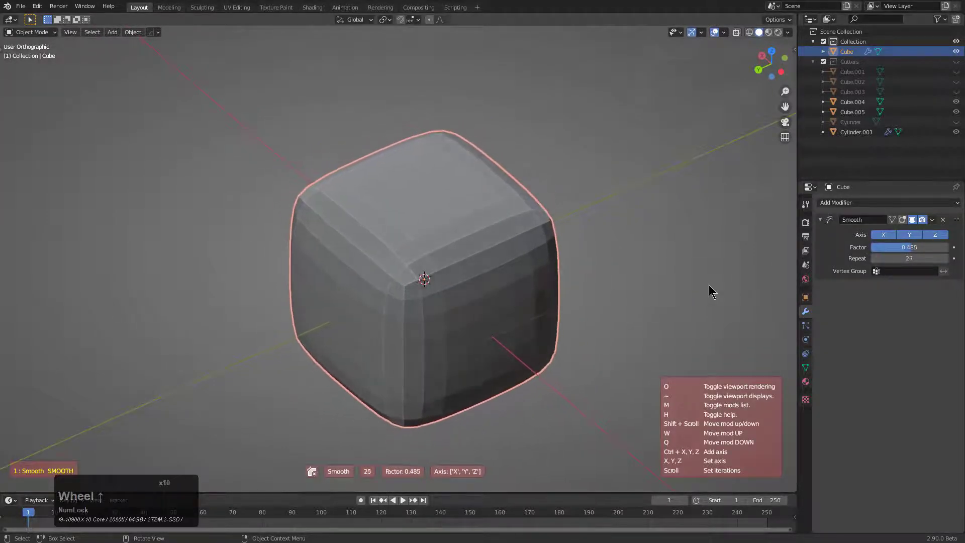
scroll(581, 253, up, 2)
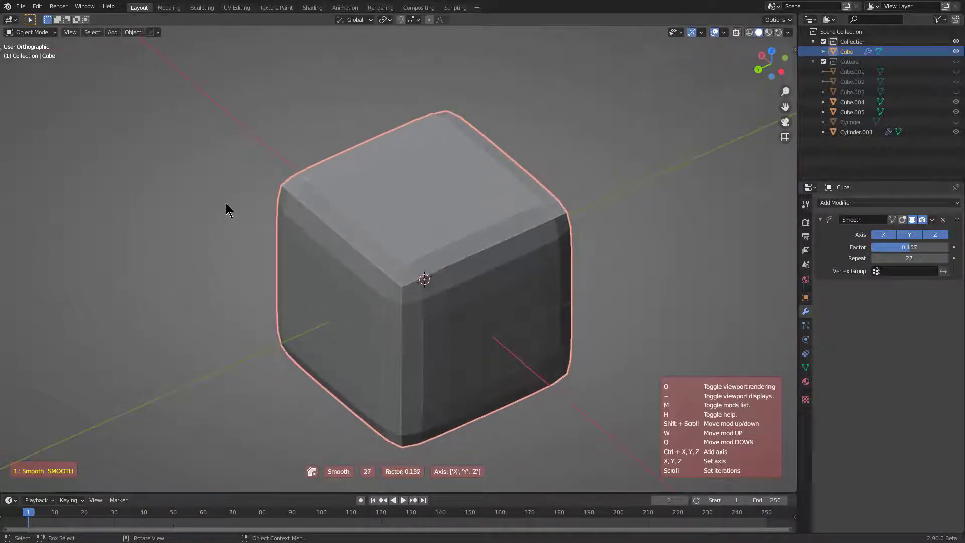
click(257, 210)
key(q)
mouse_move(364, 226)
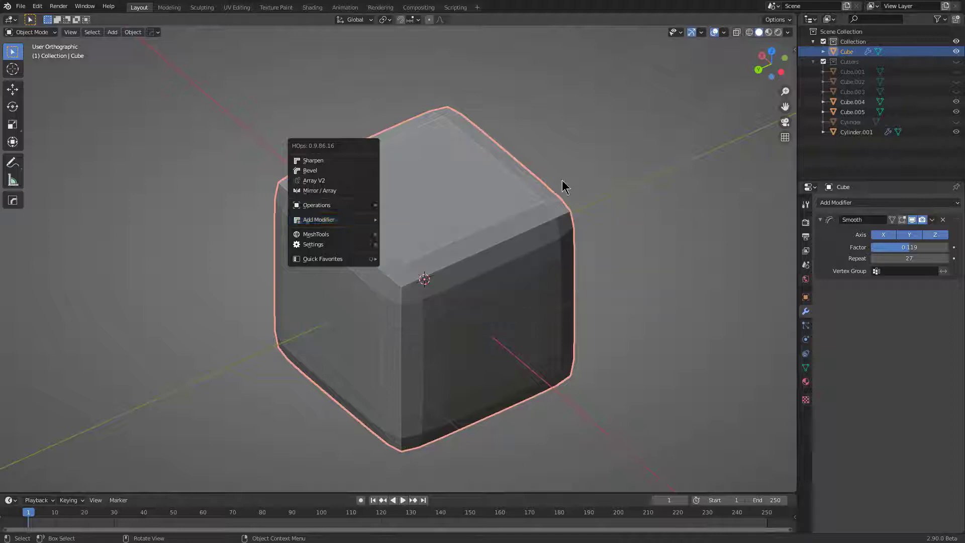
Step: Delete the smoothed cube and add a fresh cube at the world origin
key(x)
click(493, 240)
middle_drag(487, 227, 415, 273)
key(shift+a)
mouse_move(451, 246)
click(503, 251)
Step: Extrude one side face of the cube outward along X to lengthen it into a straight bar
key(Tab)
key(3)
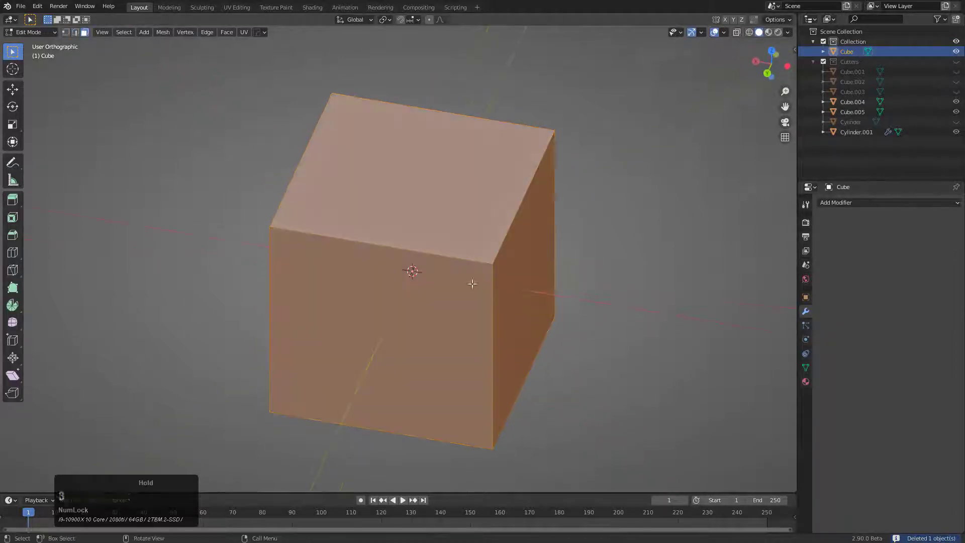
click(482, 295)
scroll(481, 295, down, 3)
key(e)
click(671, 329)
shift+middle_drag(545, 332, 476, 324)
middle_drag(475, 325, 508, 274)
Step: Extrude the bar's end face again, then rotate and move it down to begin a bend
key(e)
click(677, 304)
key(r)
click(638, 324)
key(g)
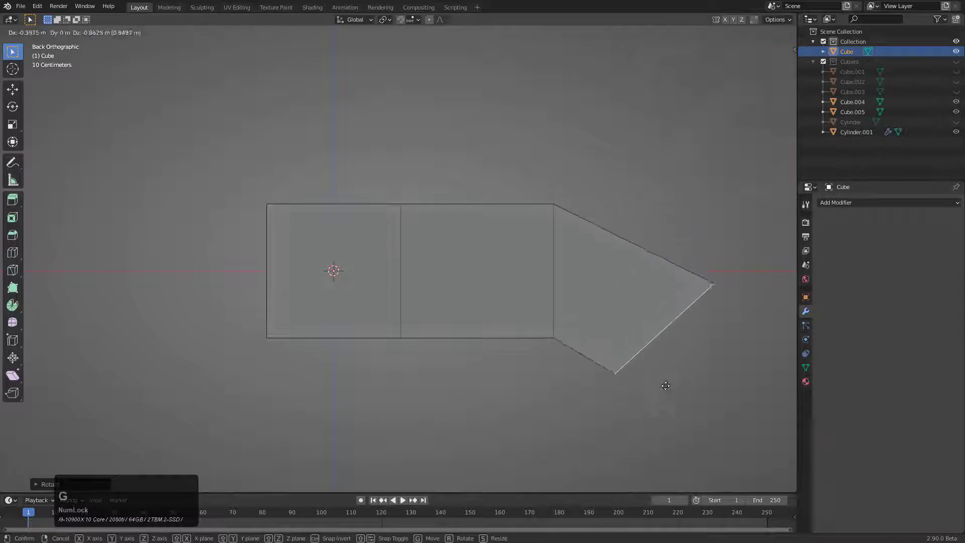
click(664, 391)
Step: Continue the bend by extruding the end face, rotating it to face nearly downward and moving it lower
shift+middle_drag(598, 340, 506, 235)
key(e)
click(638, 320)
key(r)
click(601, 348)
key(g)
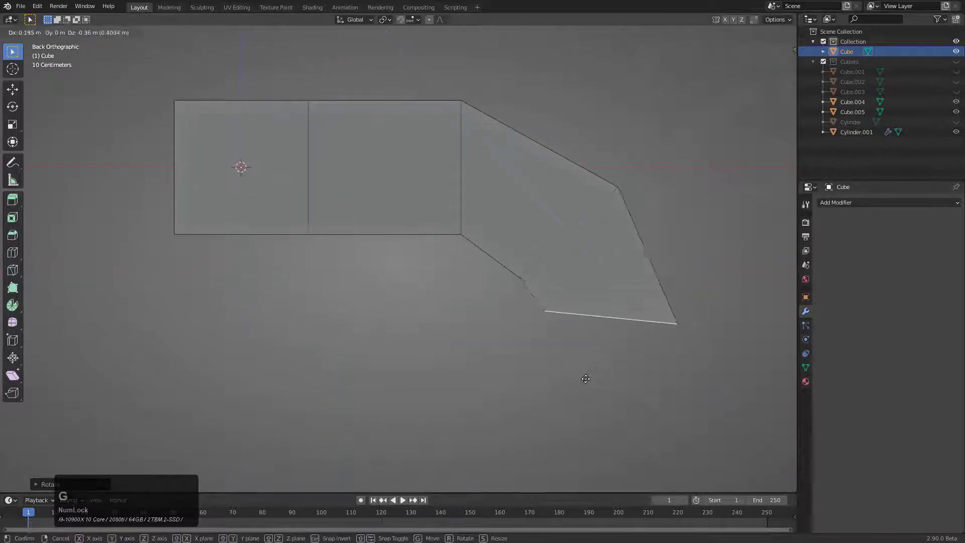
click(569, 413)
Step: Extrude the bar's lower end face straight down to form a leg
key(e)
click(560, 340)
middle_drag(560, 340, 441, 270)
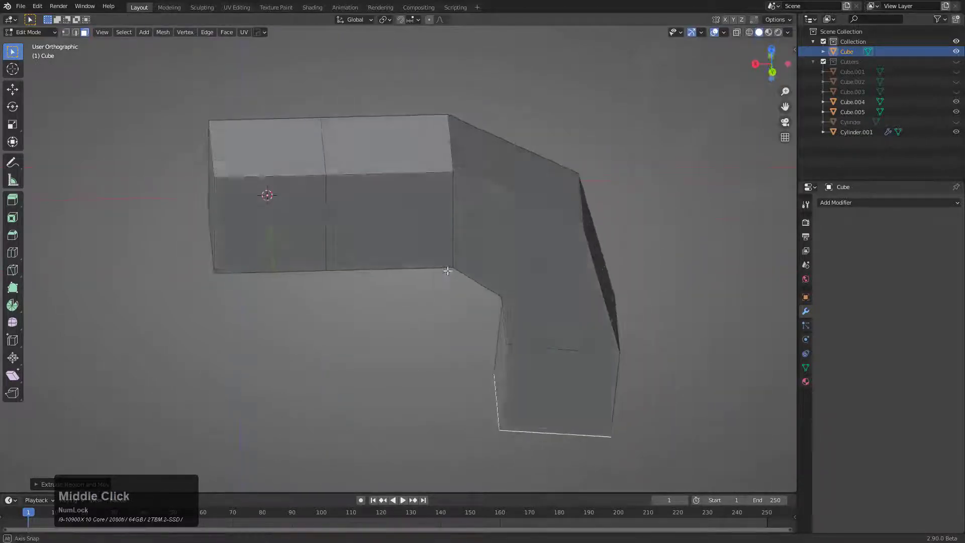
Step: Bisect the bar along X at the origin with HardOps Mirror and delete the end face at the cut
key(alt+x)
click(356, 213)
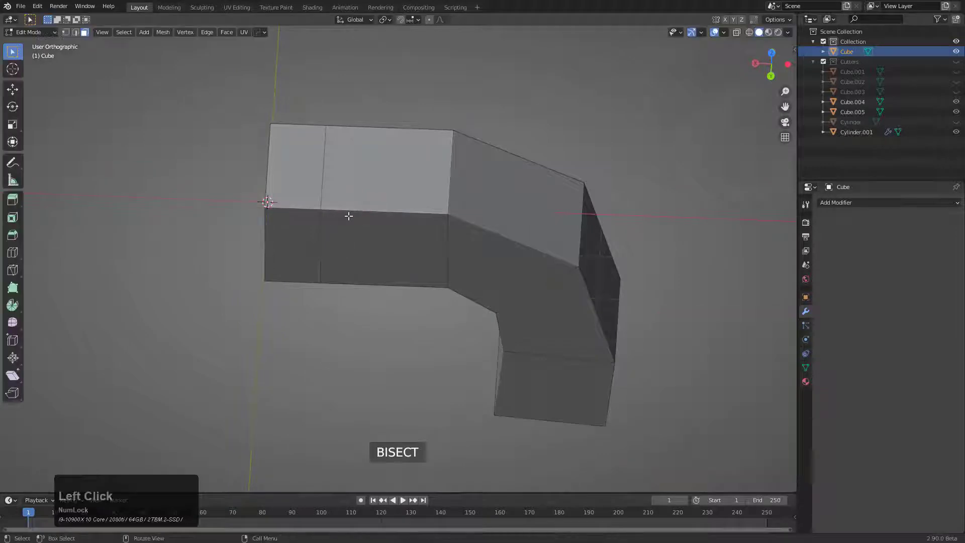
middle_drag(348, 215, 343, 233)
key(x)
click(294, 243)
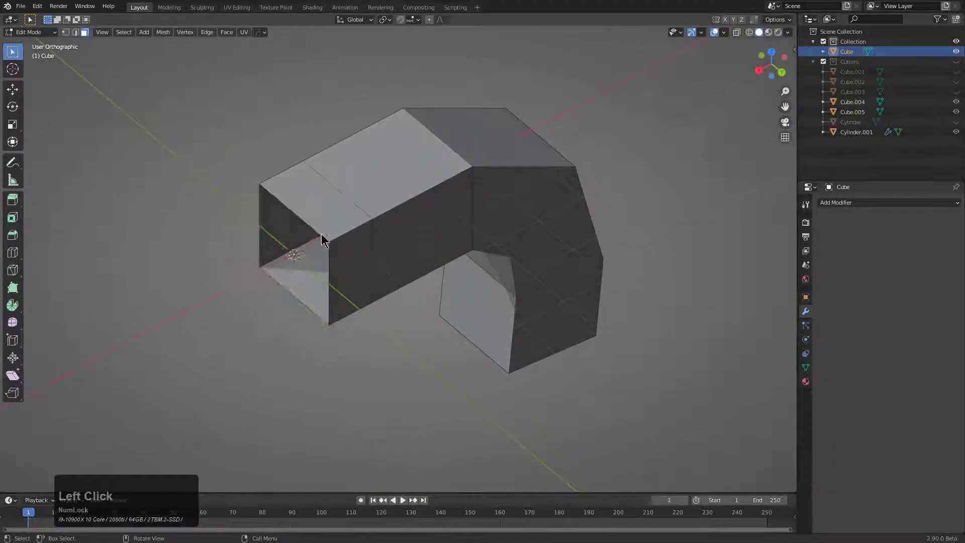
Step: Mirror the half bar along X with the HardOps Bisect & Modifier option and add a level 2 Subdivision modifier
key(Tab)
key(alt+x)
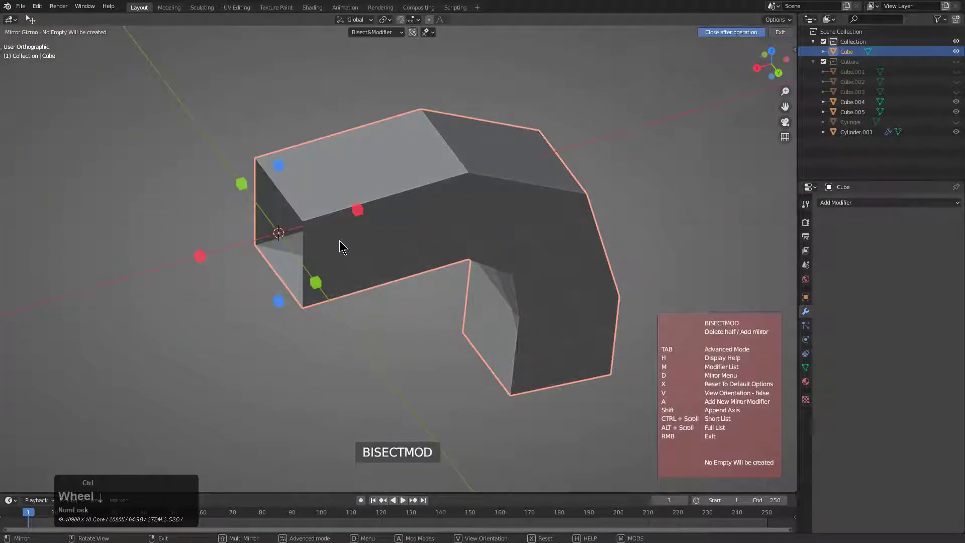
ctrl+scroll(341, 234, up, 1)
click(357, 212)
middle_drag(388, 258, 429, 258)
key(ctrl+2)
Step: Mark the two long outer edge loops along the top and leg of the bar with HardOps Mark
key(Tab)
key(2)
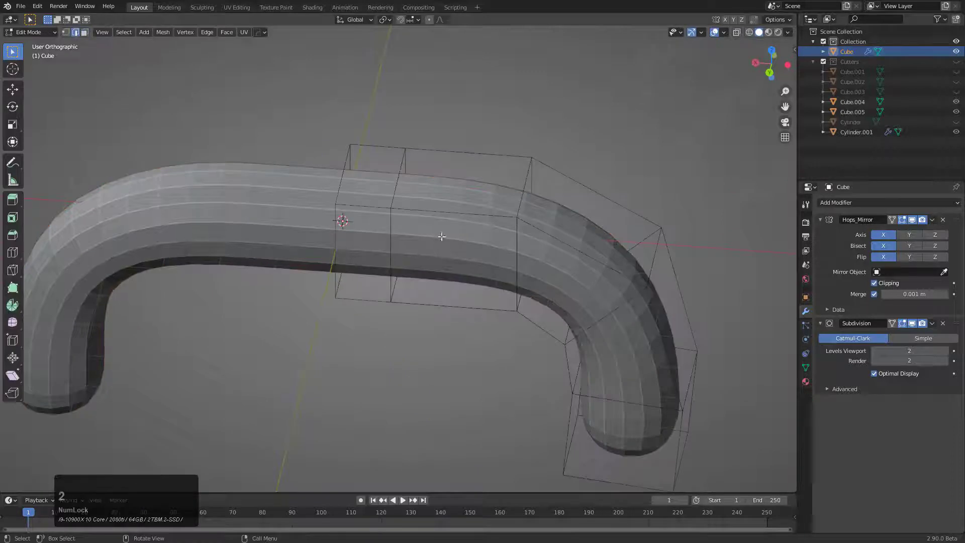
key(q)
click(478, 221)
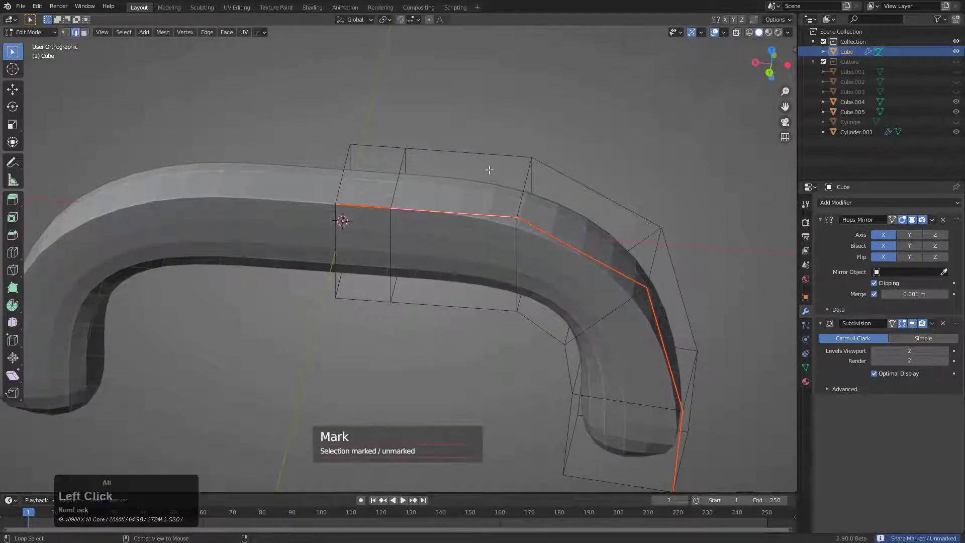
key(q)
click(491, 174)
middle_drag(483, 191, 474, 224)
right_click(467, 201)
key(q)
click(468, 206)
Step: Mark the cross edge at the bar's outer bend with HardOps Mark
key(3)
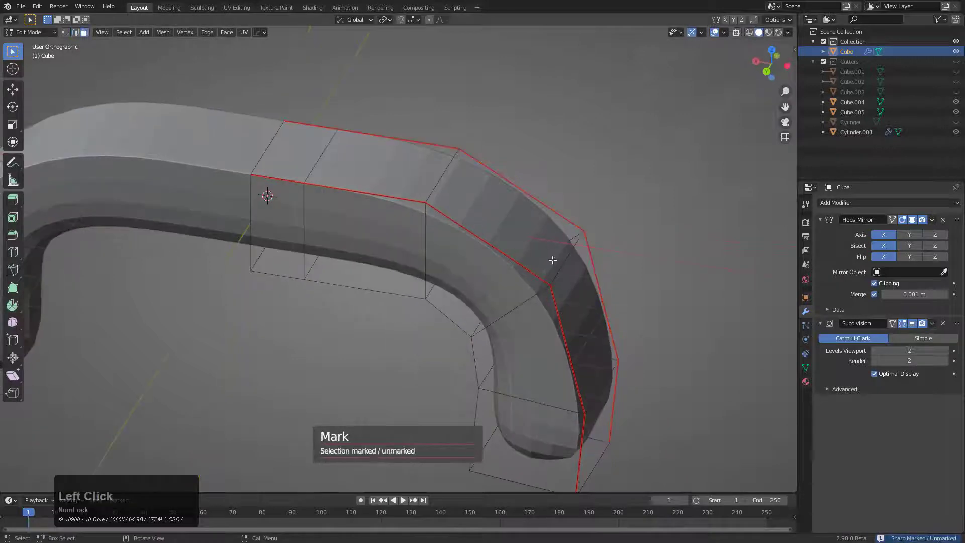
click(552, 260)
key(2)
key(q)
key(Escape)
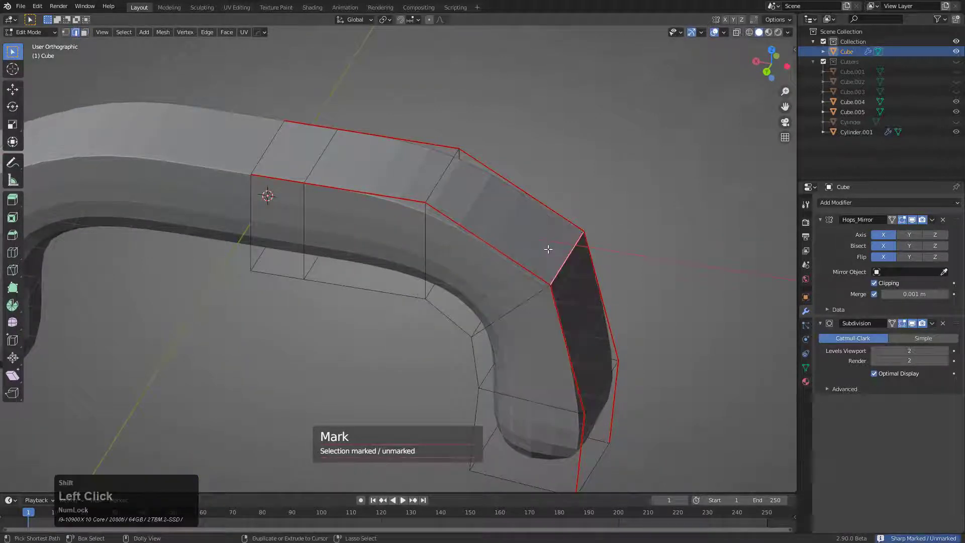
Step: Move the marked cross edge up with snapping so it is level with the bar's top face
key(shift+ctrl+Tab)
click(508, 259)
middle_drag(508, 262, 491, 366)
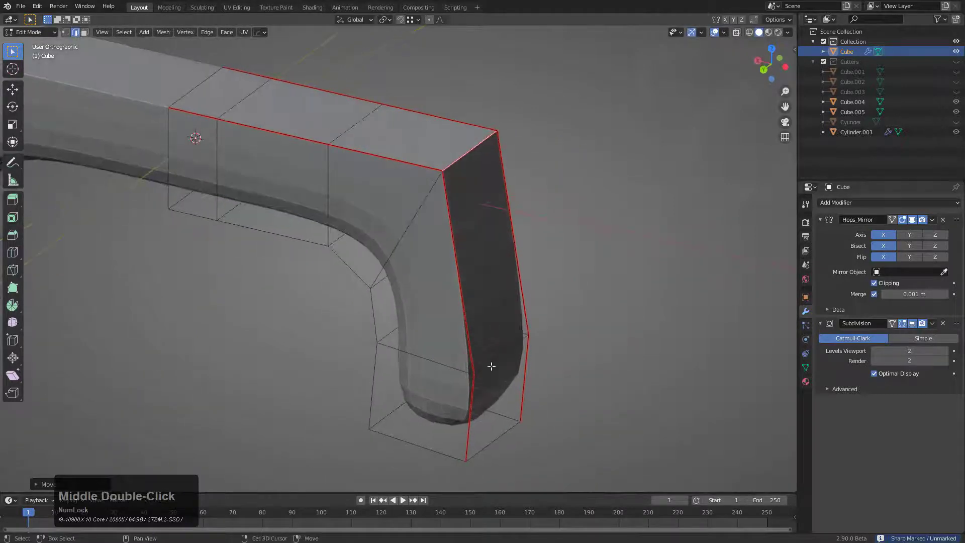
key(e)
key(x)
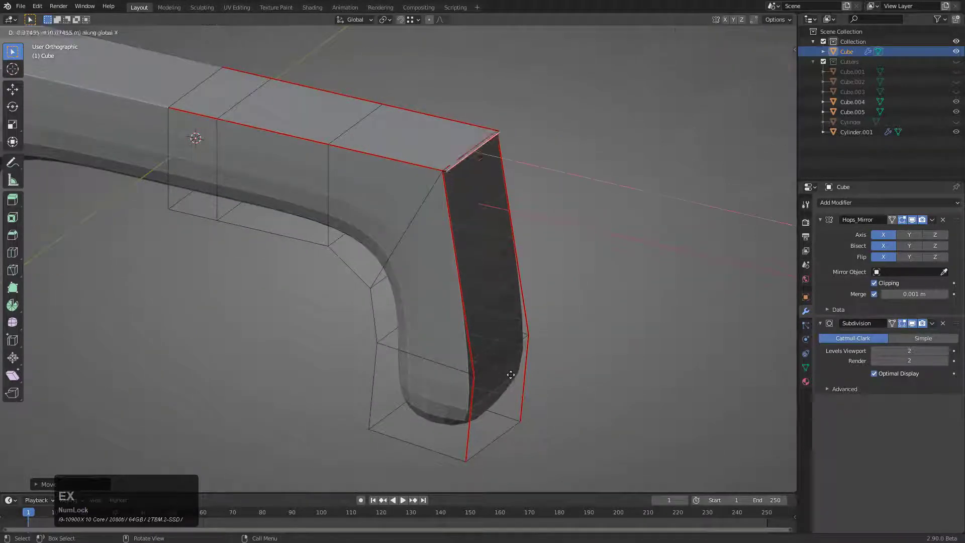
click(523, 405)
key(g)
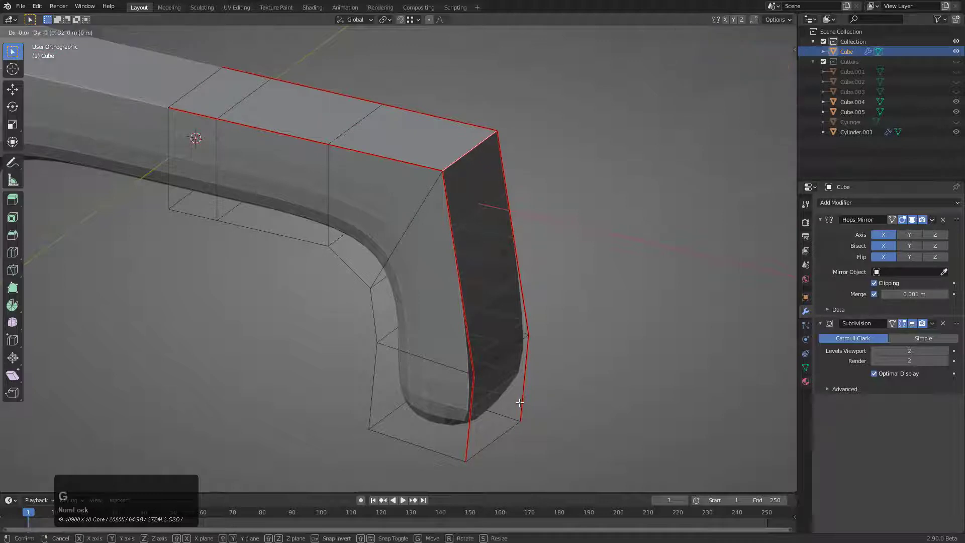
key(y)
key(g)
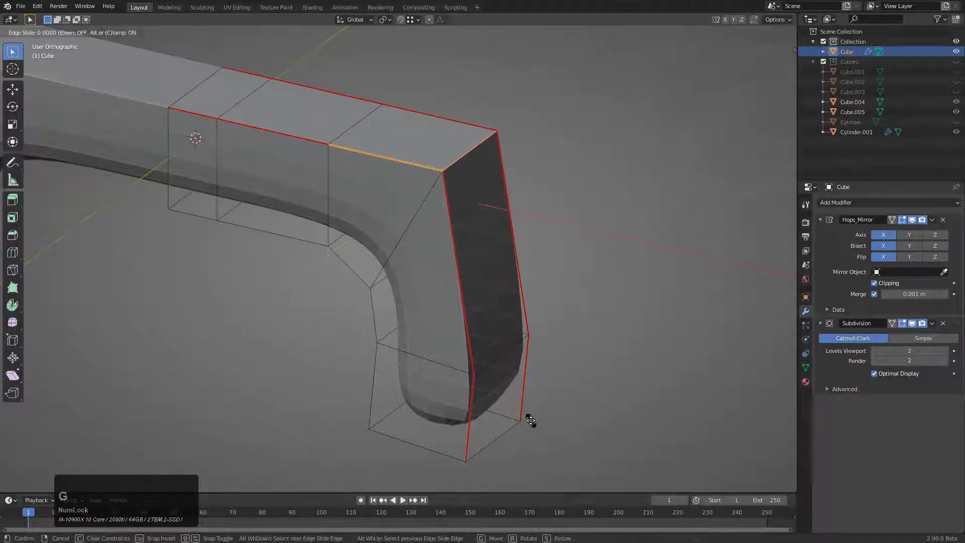
key(x)
right_click(543, 425)
Step: Move the outer corner edge and the leg's bottom outer edge along X, snapping both in line with the leg's outer side
key(g)
key(x)
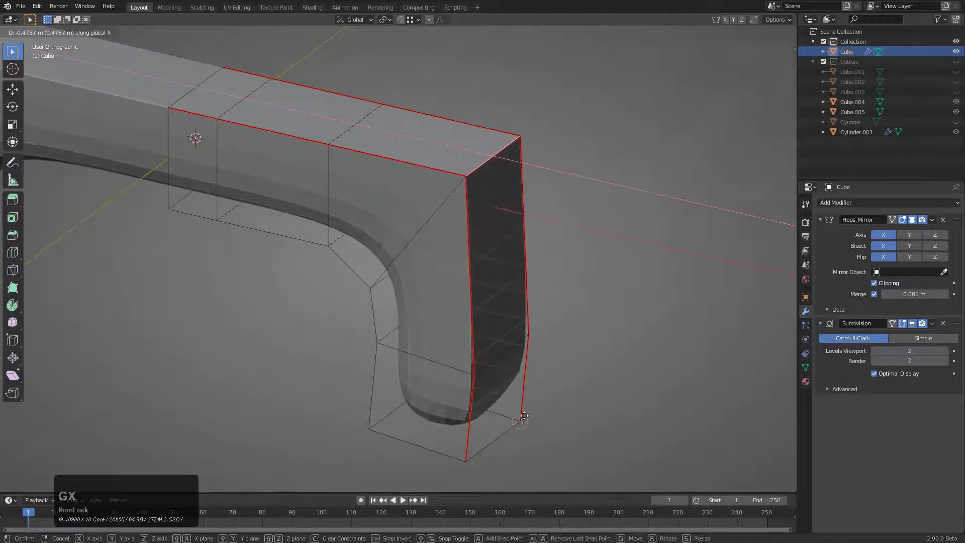
ctrl+click(515, 412)
key(g)
key(y)
key(x)
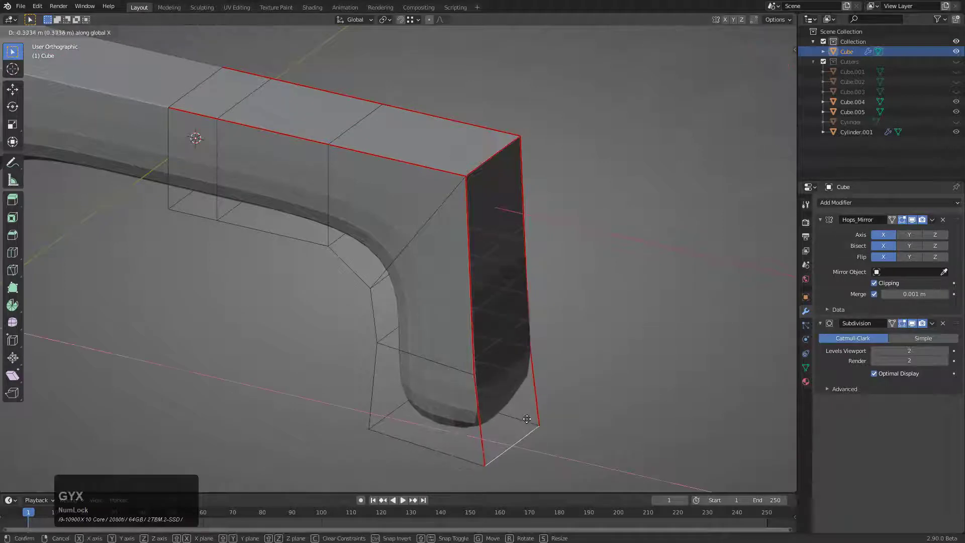
click(528, 338)
Step: Mark the edges around the leg's bottom end with HardOps Mark and return to Object Mode
key(q)
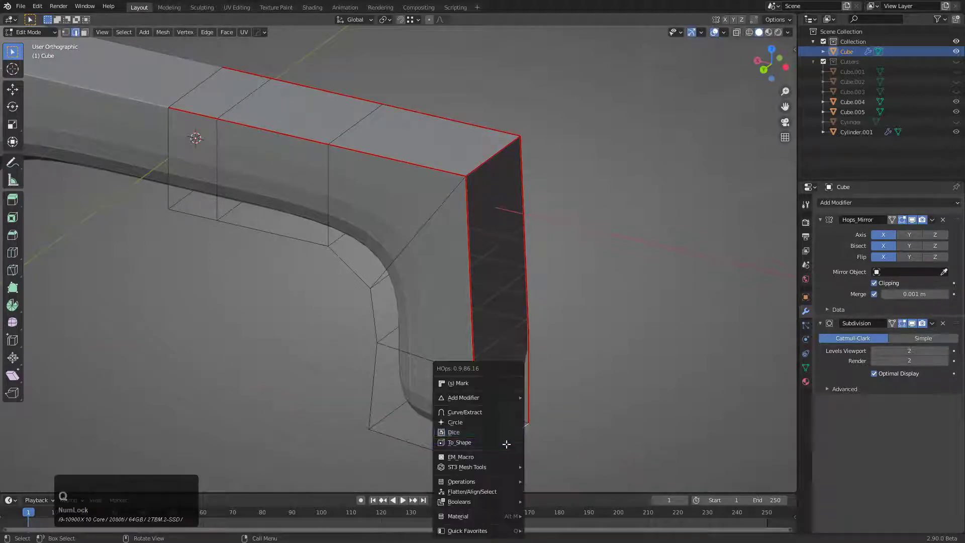
click(485, 422)
click(485, 383)
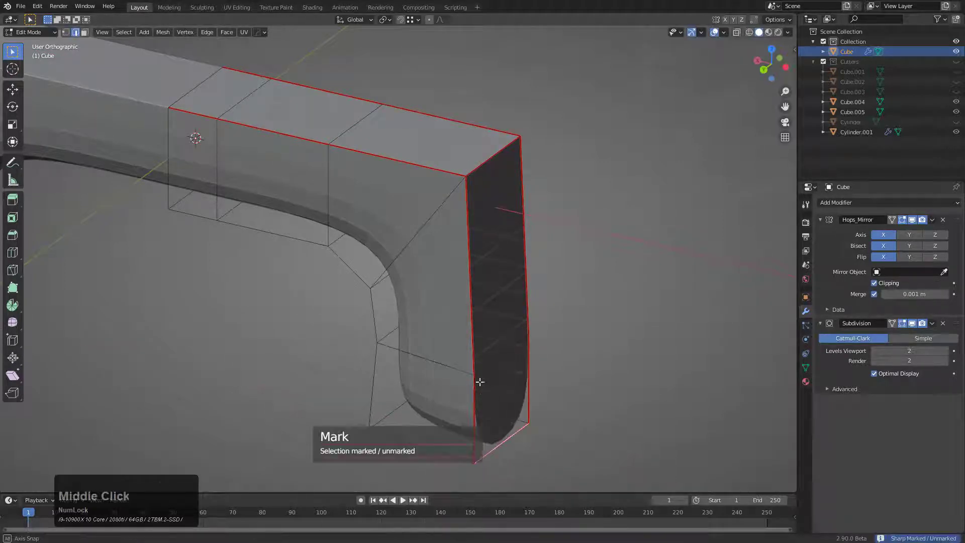
middle_drag(483, 382, 480, 302)
key(q)
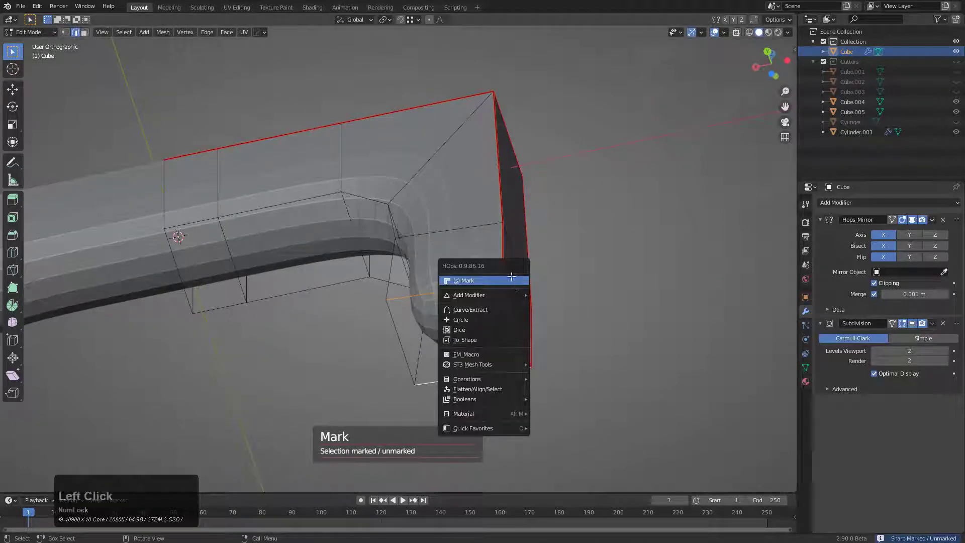
click(511, 276)
key(q)
click(512, 302)
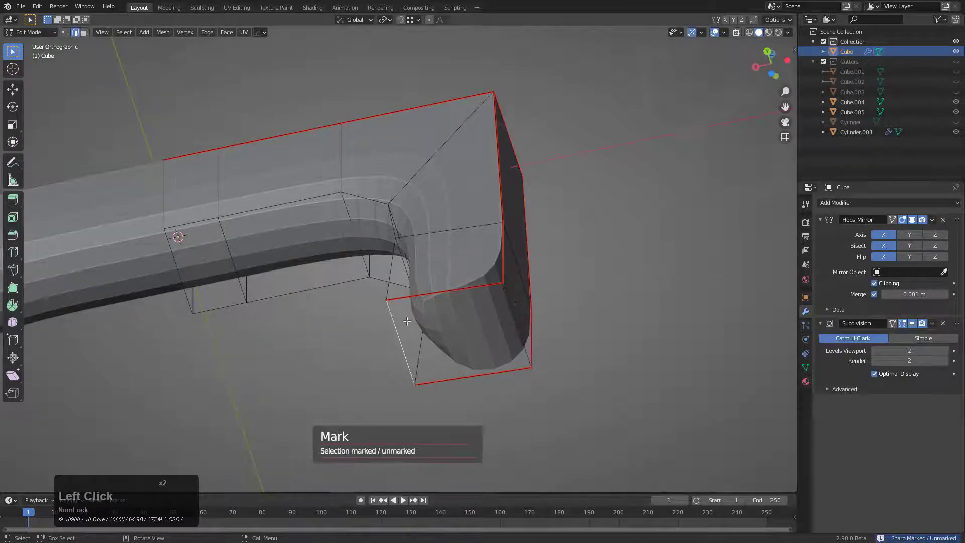
key(q)
click(480, 283)
middle_drag(476, 279, 458, 270)
scroll(480, 266, down, 2)
key(Tab)
scroll(427, 276, down, 1)
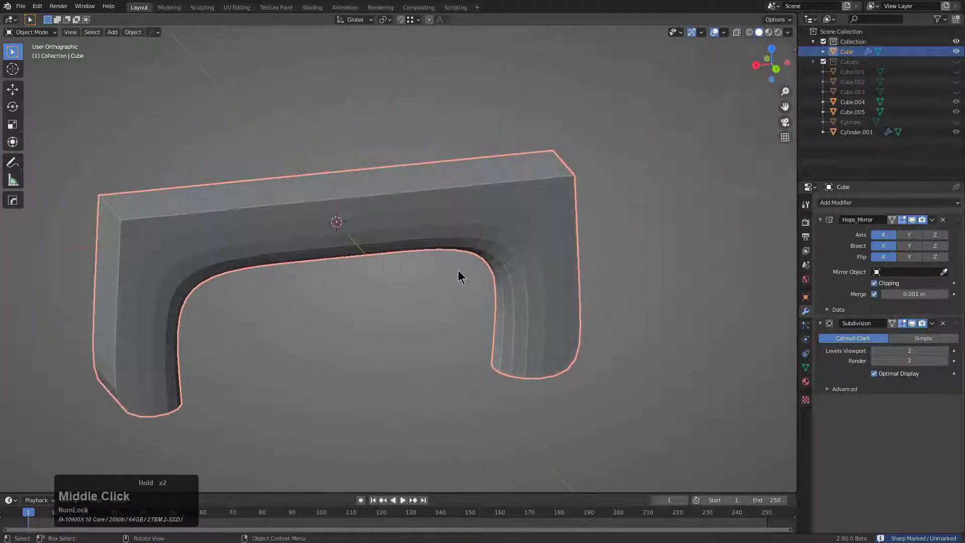
Step: Try a HardOps Smooth modifier on the whole handle with 30 repeats and a factor of about 1.04
key(q)
mouse_move(484, 330)
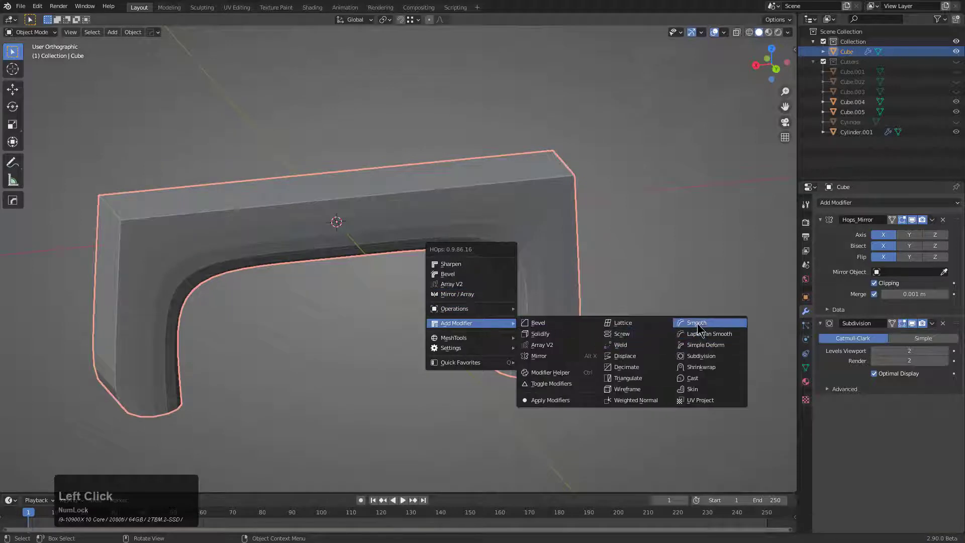
click(699, 327)
scroll(471, 260, up, 3)
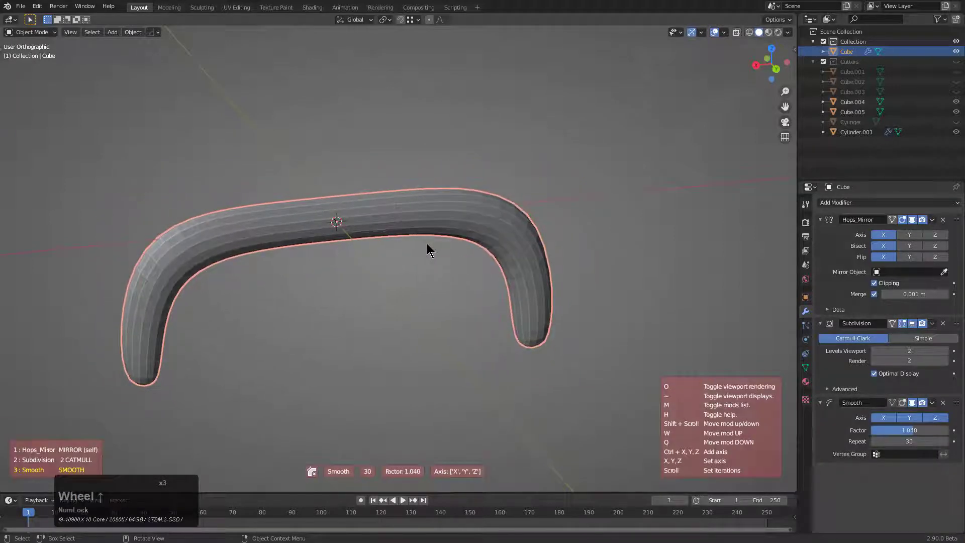
right_click(427, 244)
Step: Inspect the handle's marked edges and the edge loop at the mirror centre with X-ray in Edit Mode
middle_drag(472, 228, 329, 226)
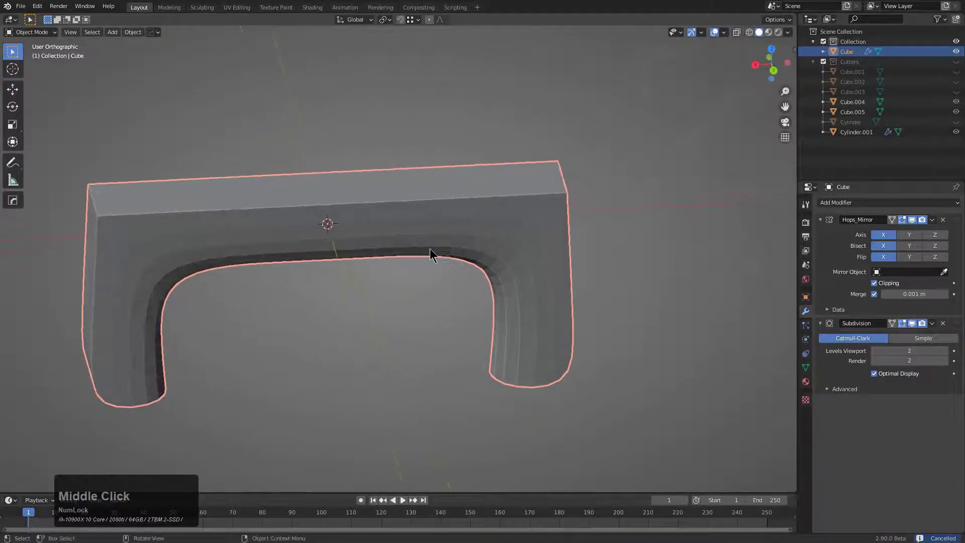
middle_drag(430, 256, 483, 224)
scroll(487, 218, up, 3)
key(Tab)
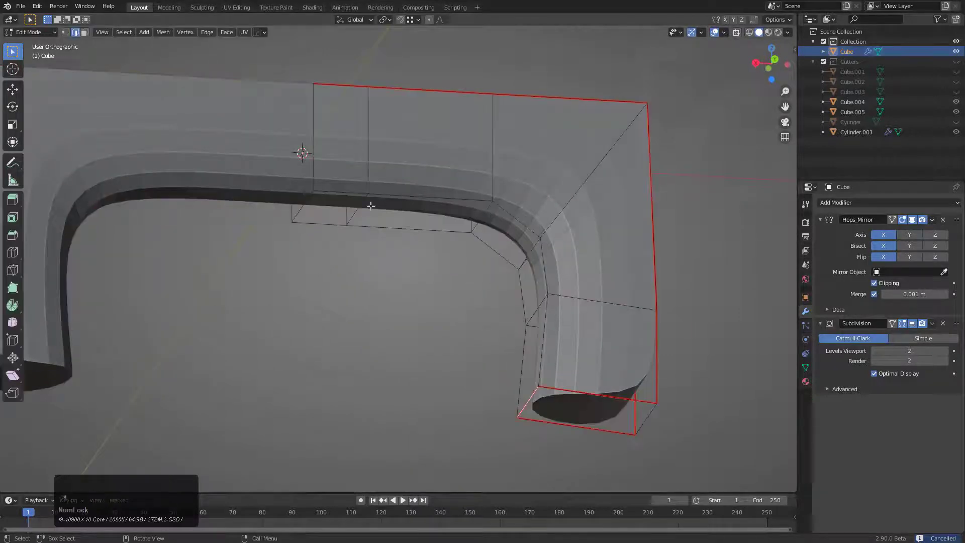
middle_drag(562, 266, 559, 403)
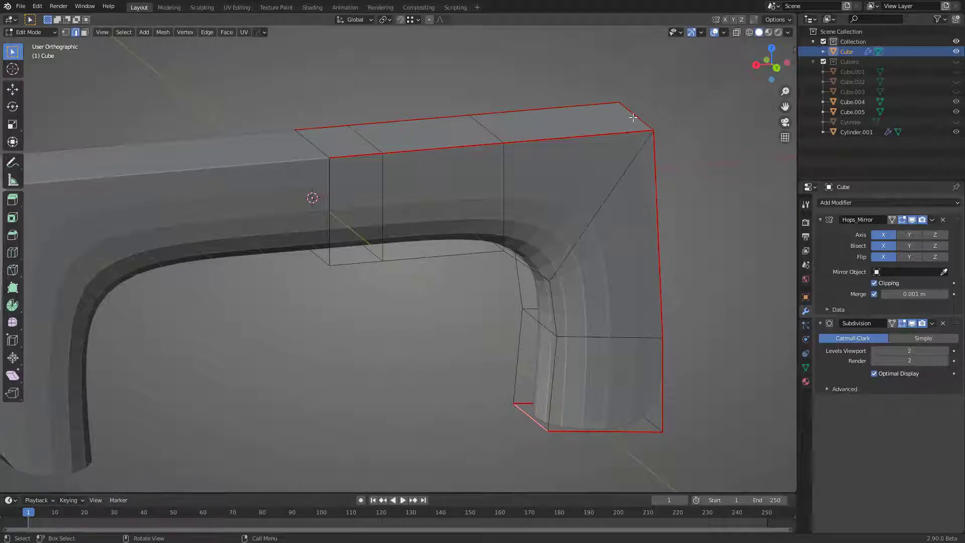
middle_drag(428, 138, 420, 164)
key(alt+z)
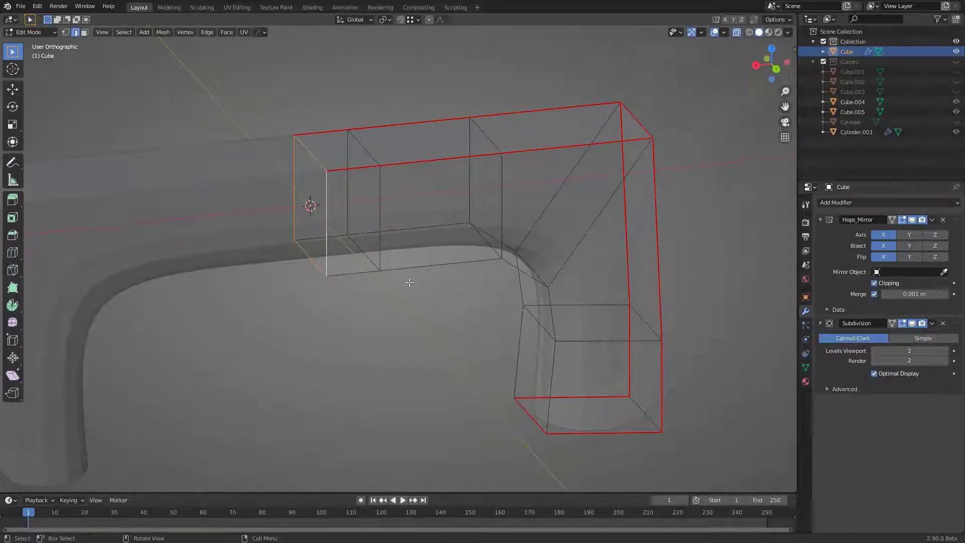
key(alt+z)
key(Tab)
middle_drag(459, 274, 480, 266)
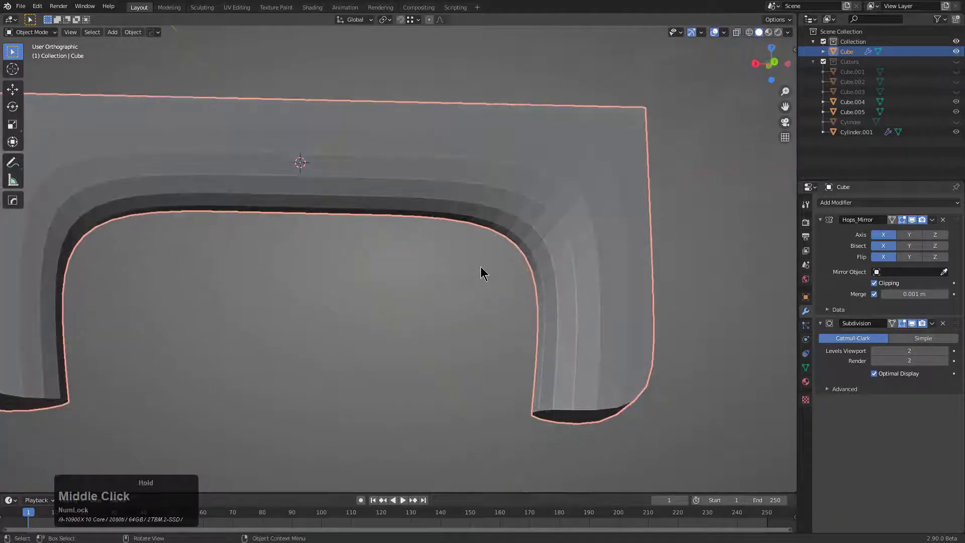
Step: Try a HardOps Smooth modifier limited to the HOPS_Smooth vertex group, with 61 repeats and a factor of about 0.22
key(q)
mouse_move(517, 228)
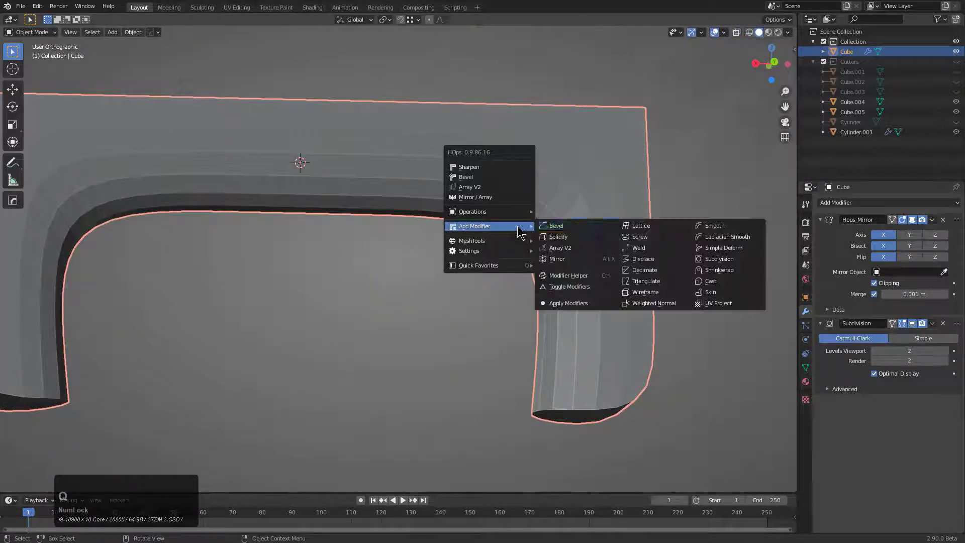
click(726, 230)
scroll(730, 232, up, 4)
scroll(726, 225, up, 6)
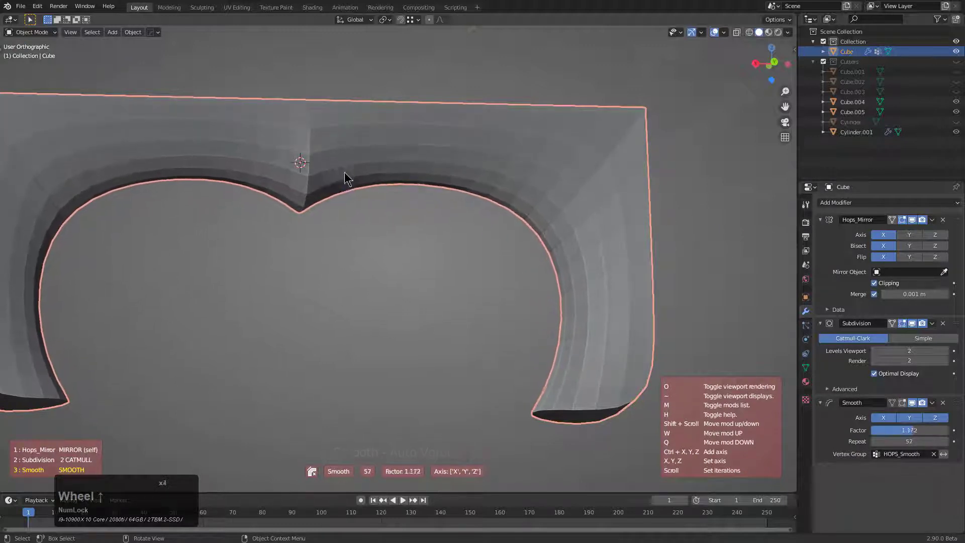
scroll(745, 257, up, 7)
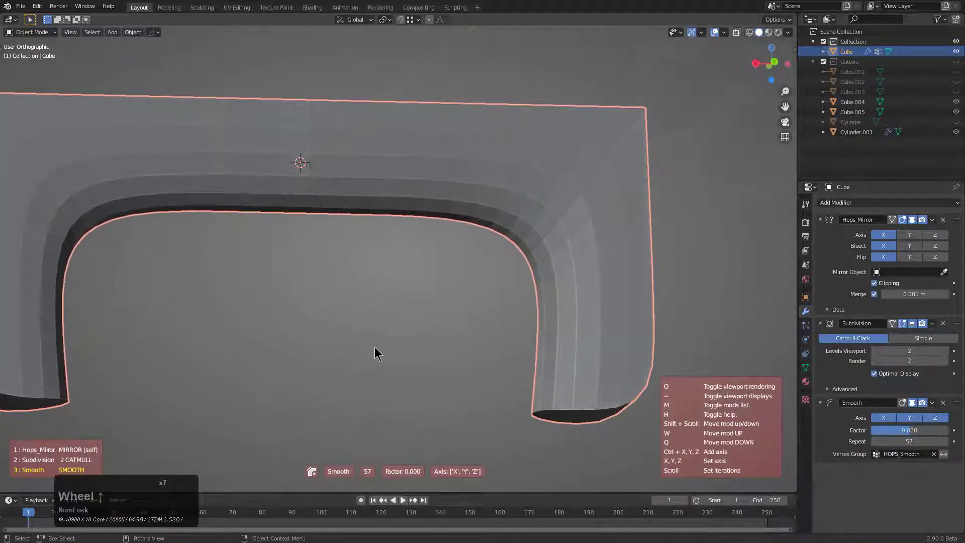
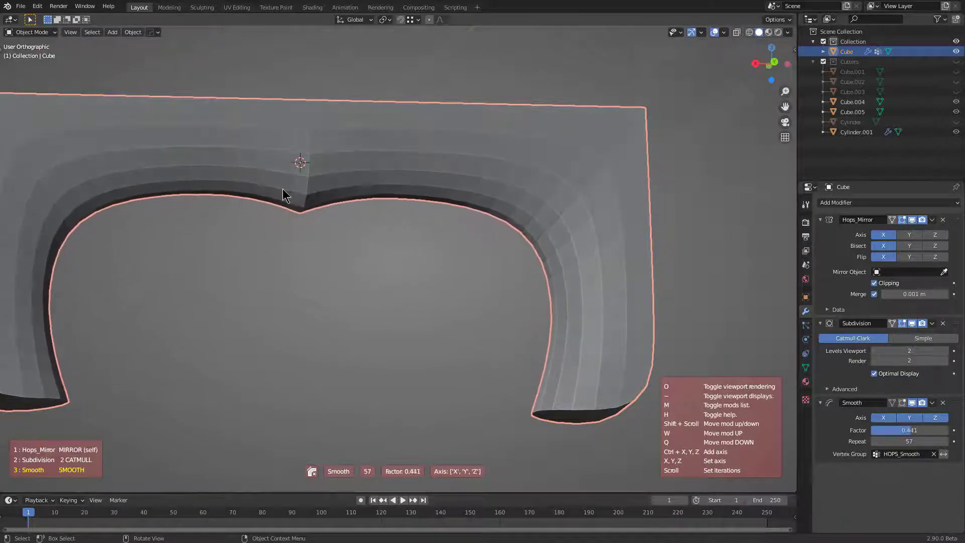
middle_drag(282, 188, 614, 244)
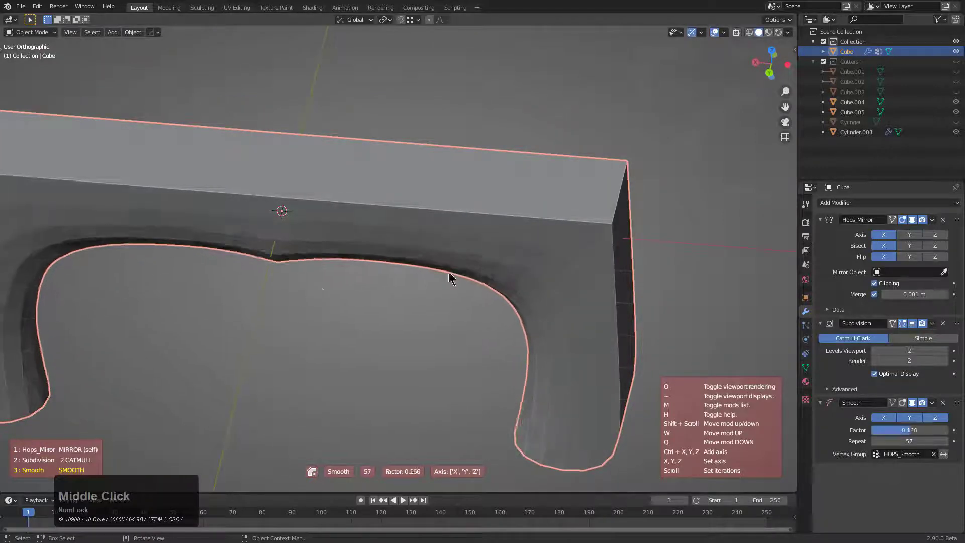
scroll(470, 265, up, 4)
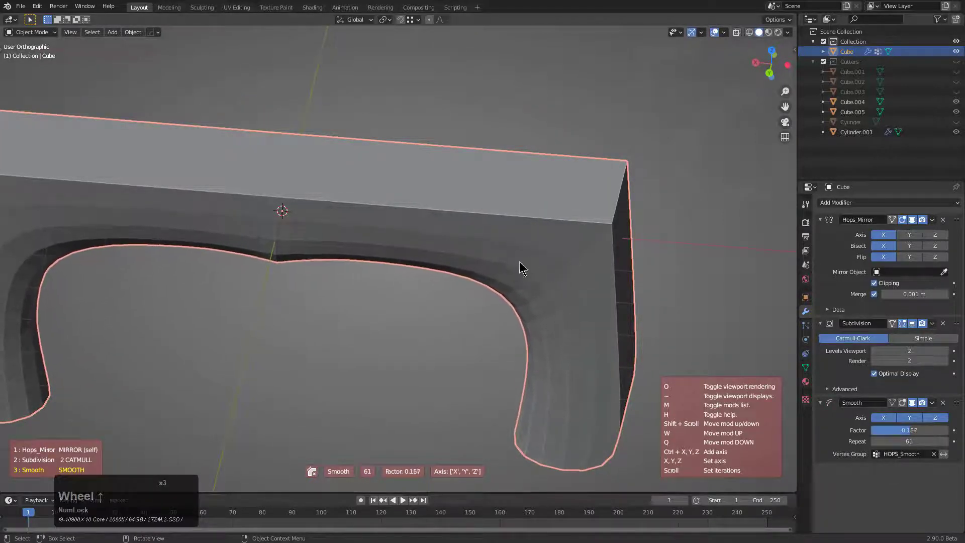
middle_drag(520, 268, 519, 176)
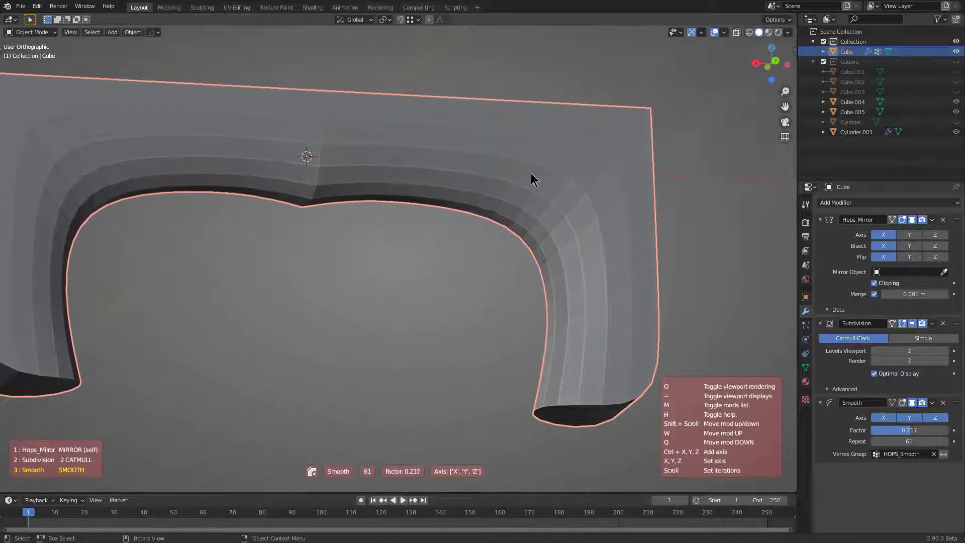
right_click(563, 186)
Step: Delete the handle and add a new cube in its place
middle_drag(526, 200, 567, 228)
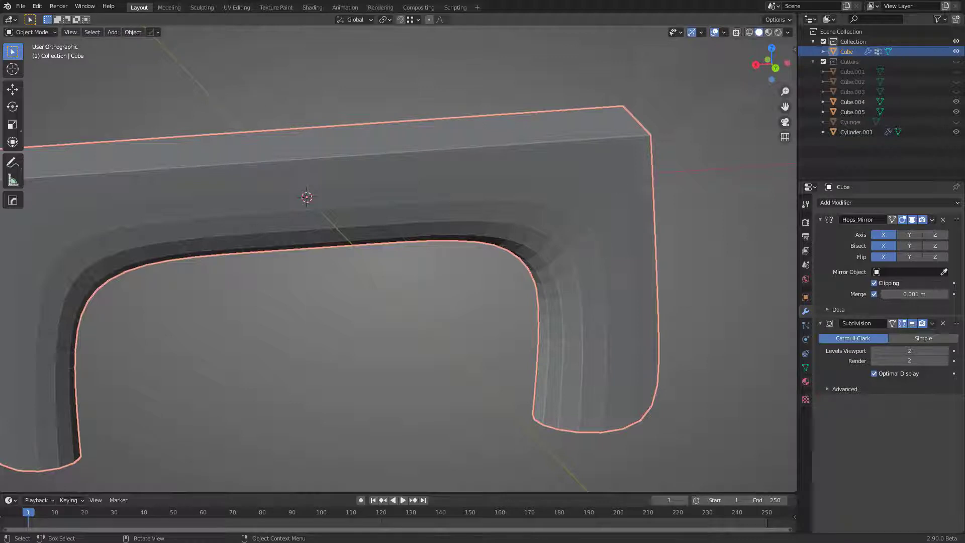
key(q)
mouse_move(628, 138)
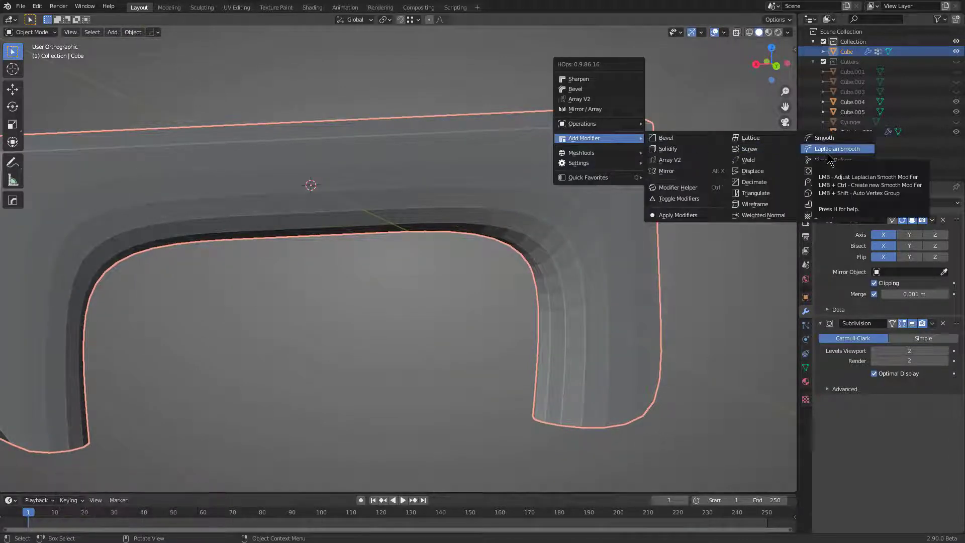
key(x)
click(516, 190)
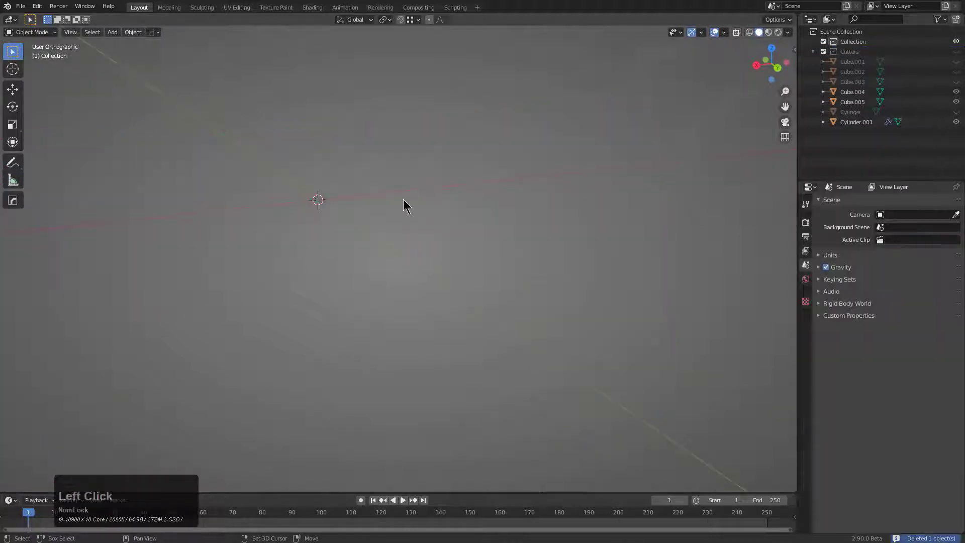
key(shift+a)
click(453, 211)
middle_drag(453, 211, 408, 221)
Step: Try a HardOps Simple Deform modifier on the cube, comparing the Twist, Taper and Bend methods about X
key(q)
mouse_move(408, 222)
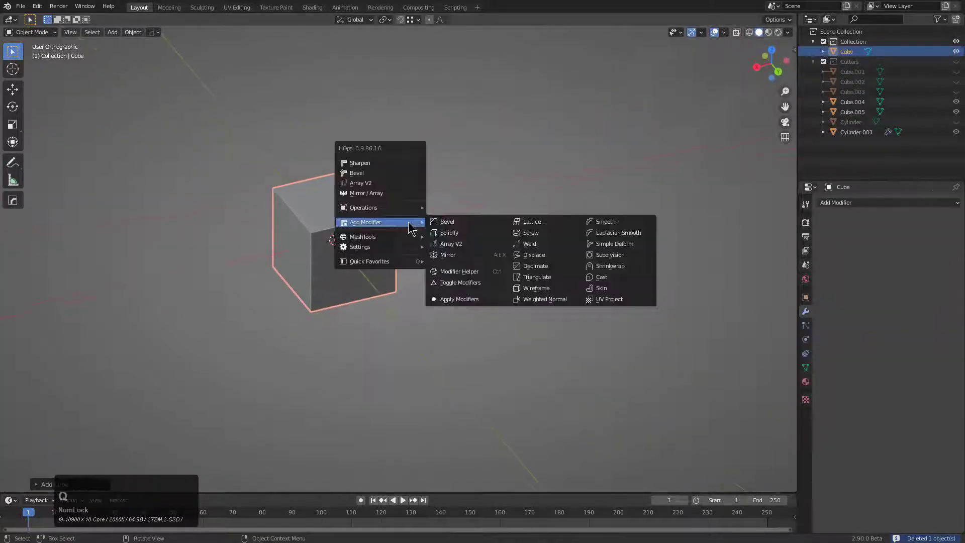
click(606, 245)
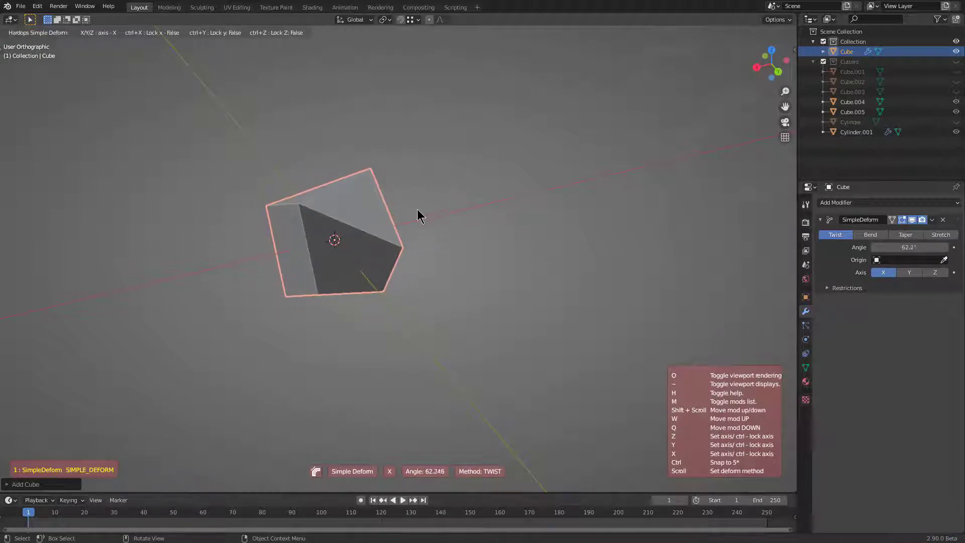
scroll(418, 211, up, 2)
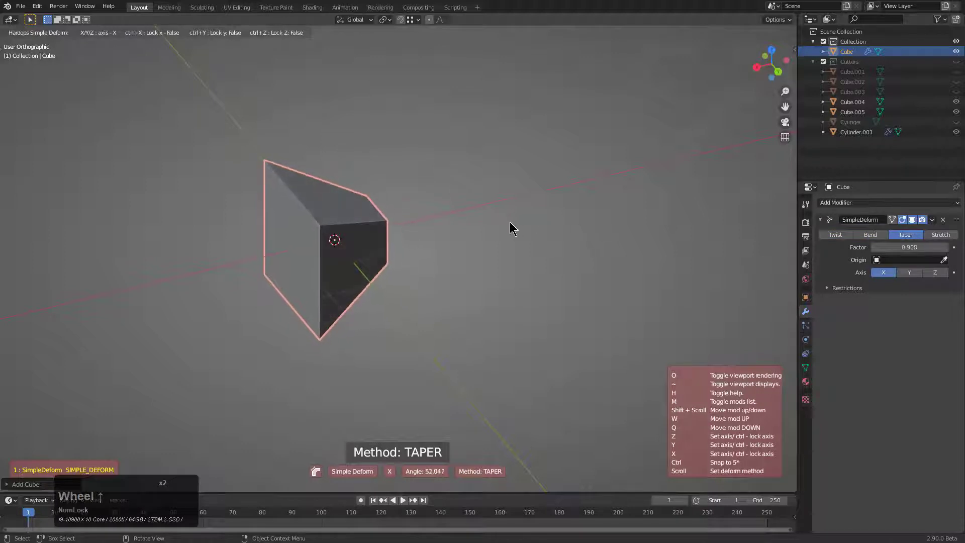
scroll(510, 224, down, 2)
scroll(399, 216, up, 1)
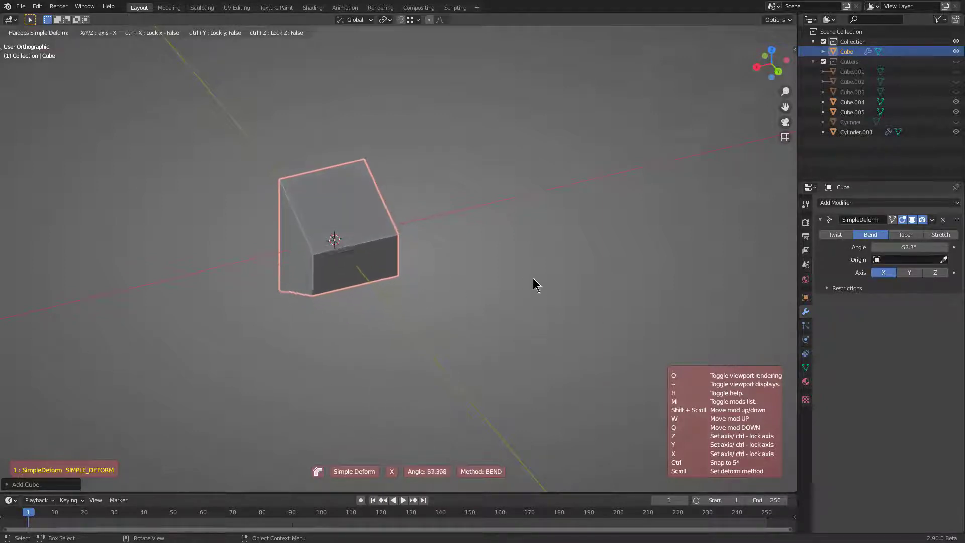
right_click(446, 252)
Step: Stretch the cube's mesh along X into a long bar in Edit Mode
middle_drag(308, 254, 354, 274)
key(Tab)
scroll(409, 284, down, 1)
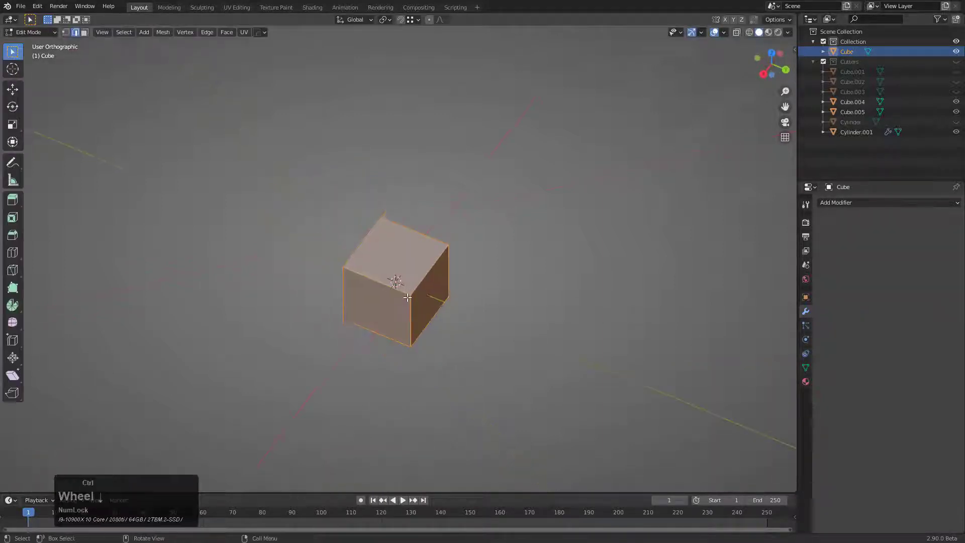
middle_drag(410, 293, 424, 282)
key(s)
key(x)
click(578, 332)
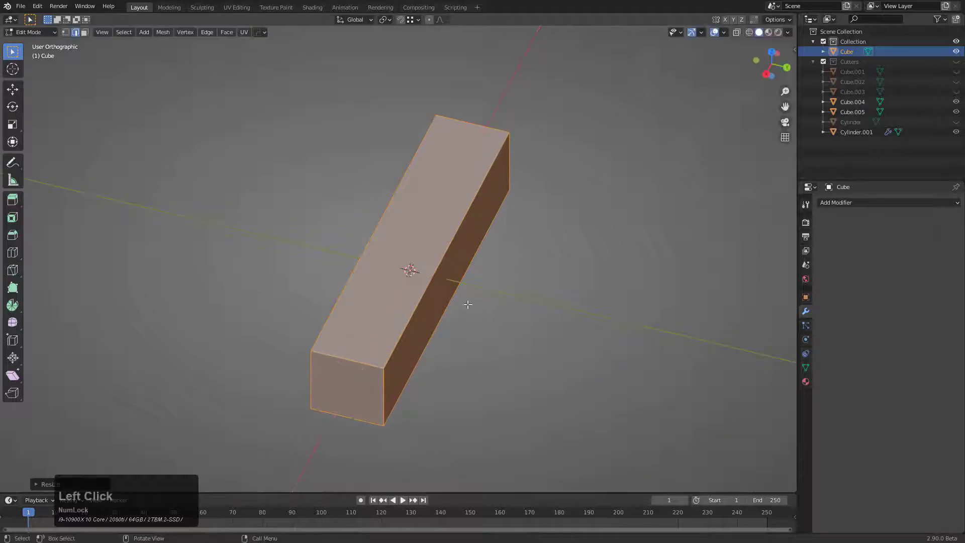
Step: Add a dense row of evenly spaced, centred loop cuts along the bar's length and return to Object Mode
key(ctrl+r)
scroll(431, 249, up, 9)
click(432, 248)
right_click(431, 254)
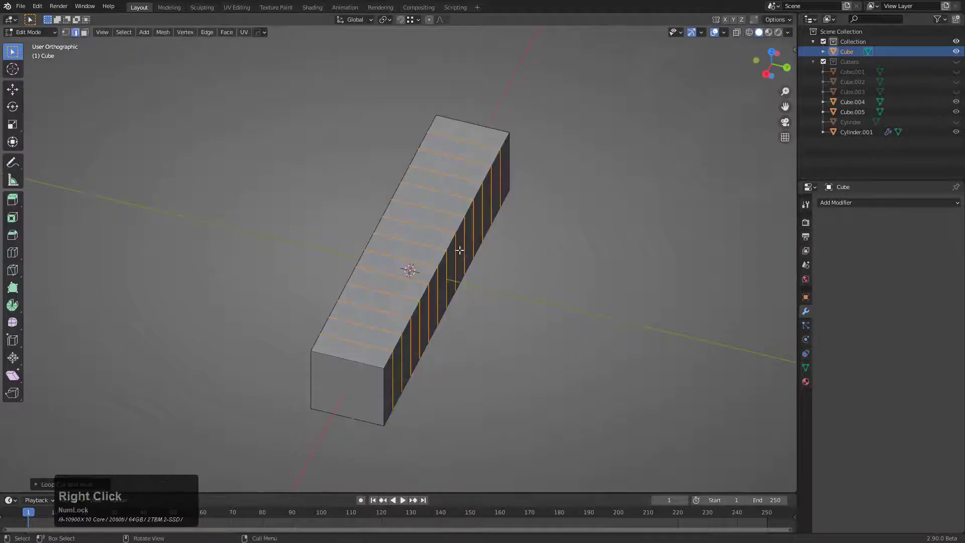
key(Tab)
Step: Add a HardOps Displace modifier that offsets the bar along local Y with a strength of 5.74
key(q)
mouse_move(426, 250)
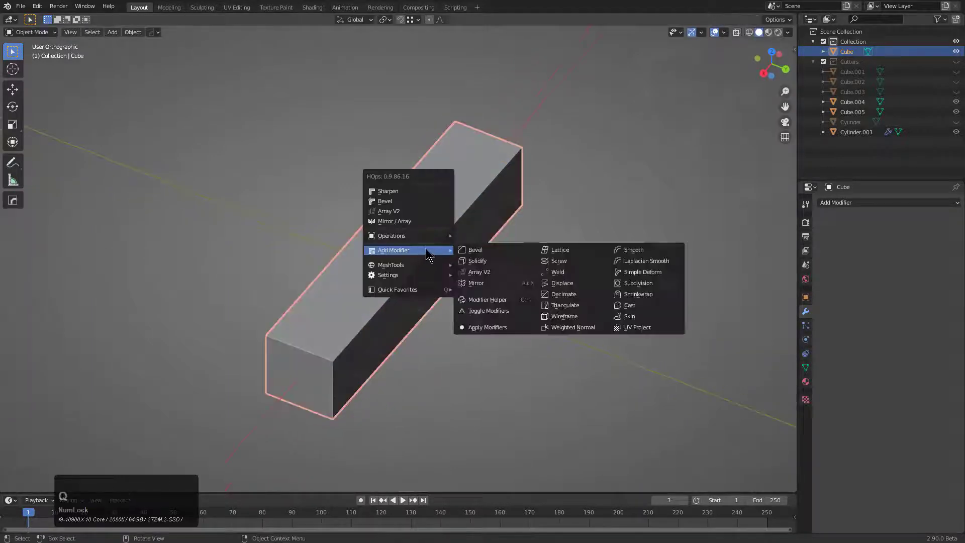
click(581, 287)
key(x)
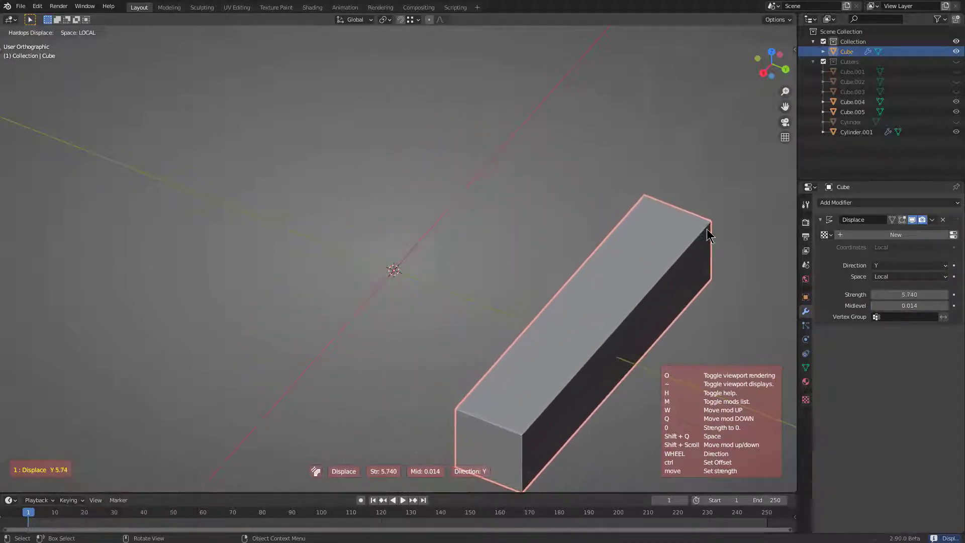
shift+middle_click(536, 196)
Step: Add a HardOps Simple Deform modifier to the displaced bar and cycle its deform axis to Z
middle_drag(536, 196, 440, 211)
key(q)
mouse_move(444, 211)
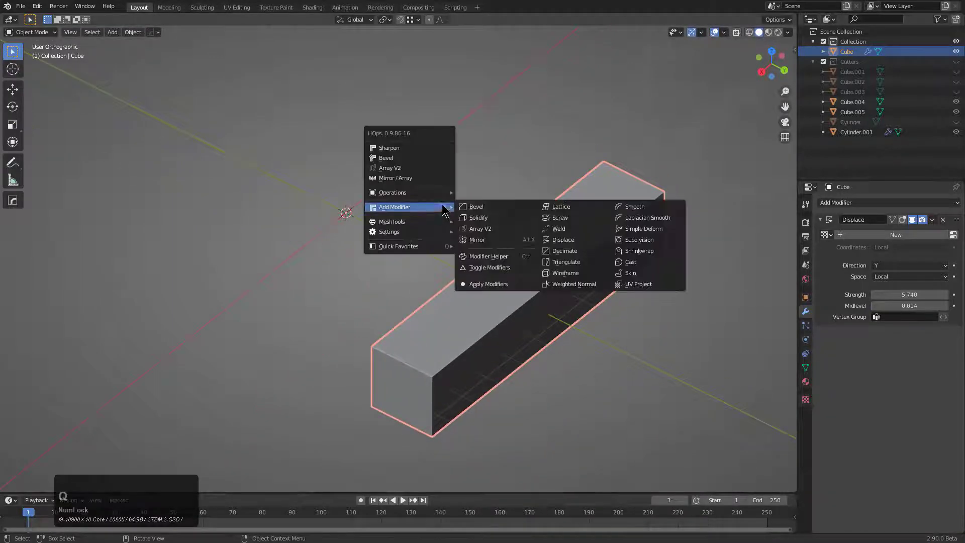
click(647, 229)
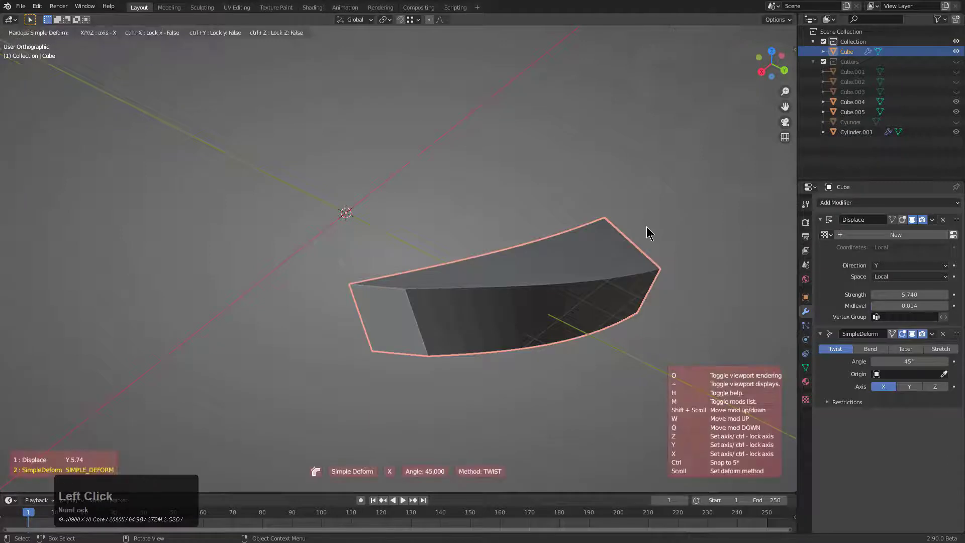
key(x)
key(x)
key(x)
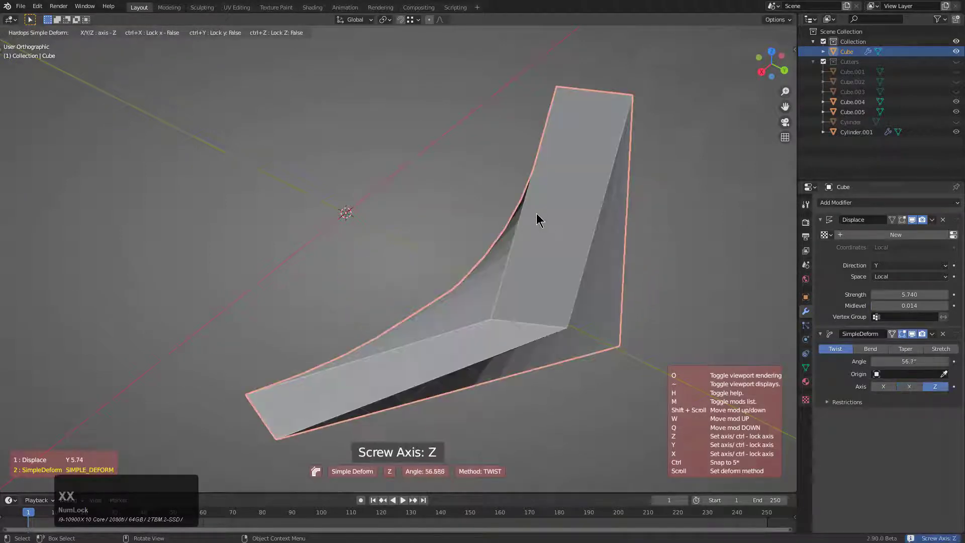
key(x)
key(x)
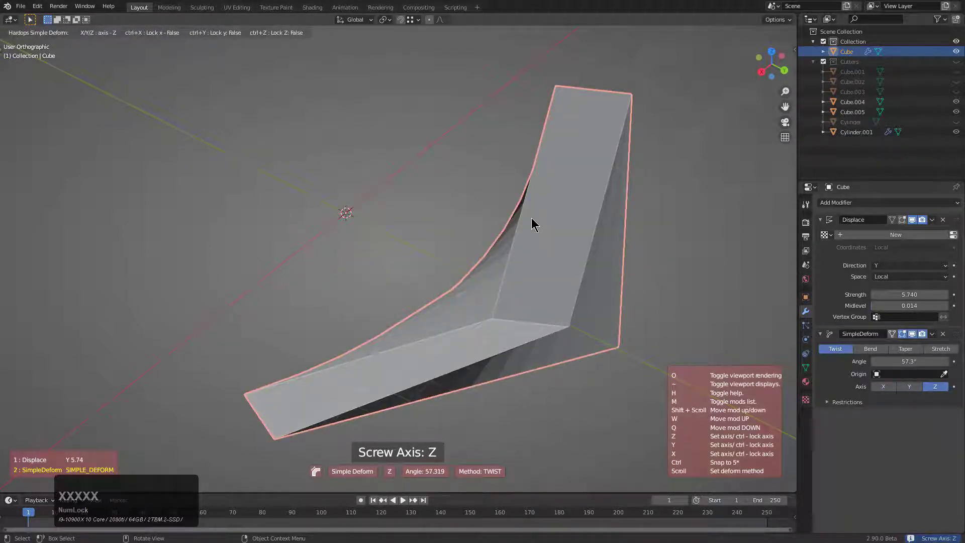
key(x)
key(x)
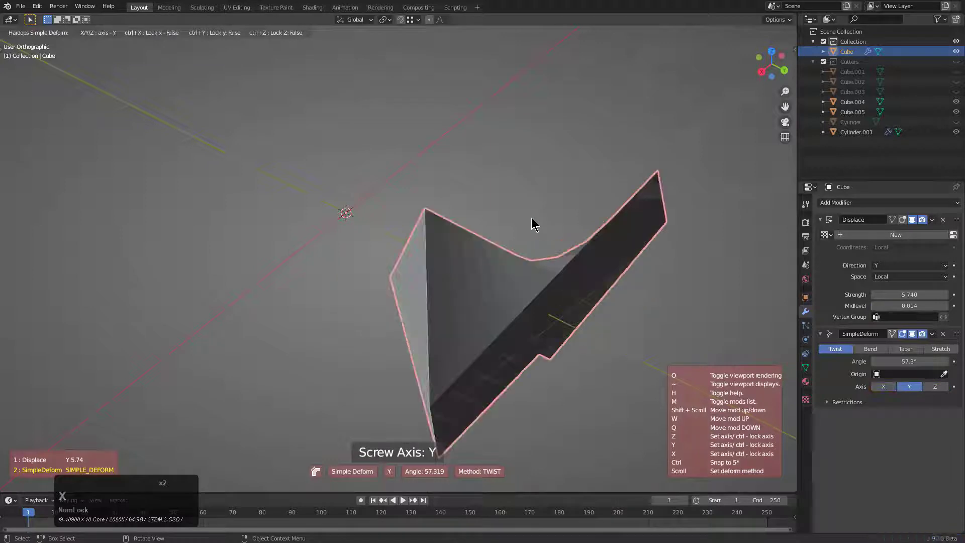
key(x)
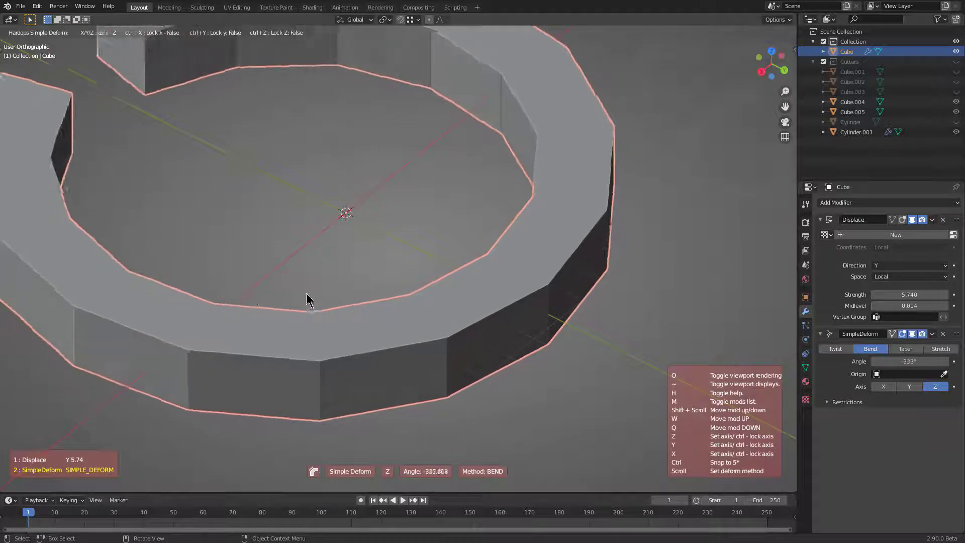
Step: Bend the bar about Z by -359° to curl it into a nearly closed ring
click(467, 291)
middle_drag(468, 291, 360, 327)
scroll(360, 327, down, 2)
scroll(344, 267, up, 1)
scroll(469, 323, down, 1)
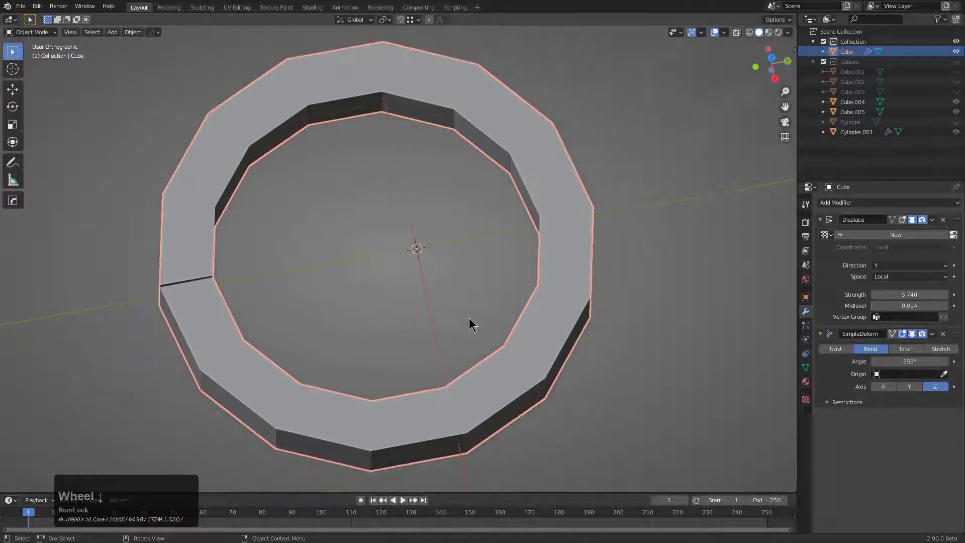
middle_drag(470, 324, 454, 318)
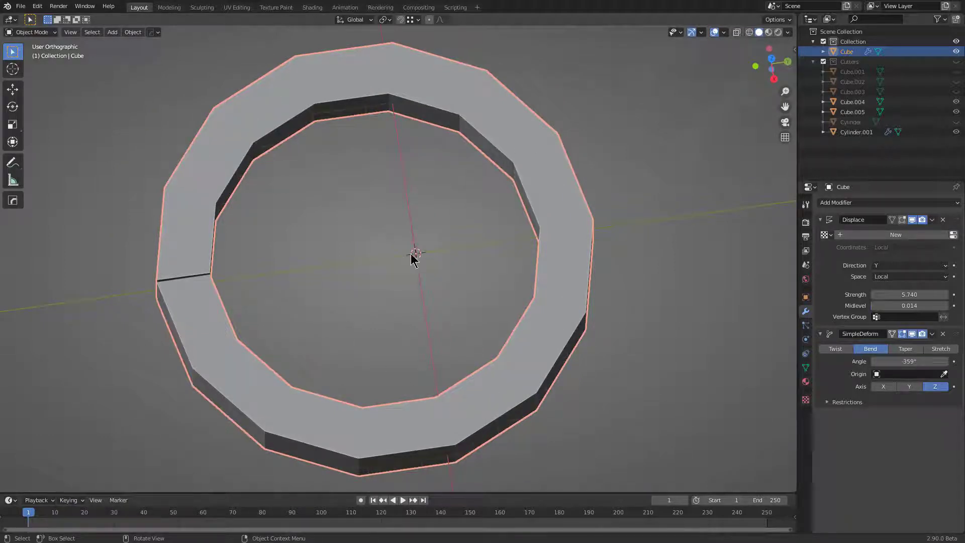
Step: Set the ring's Displace strength to 5.96 and inspect the seam where its ends meet
shift+drag(909, 295, 903, 320)
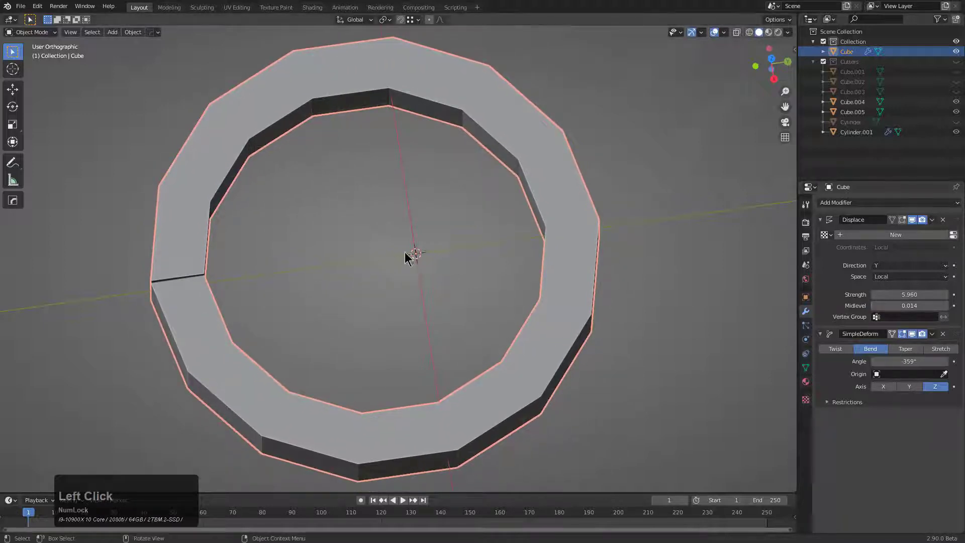
middle_drag(506, 269, 519, 205)
scroll(438, 209, up, 1)
middle_drag(437, 209, 335, 251)
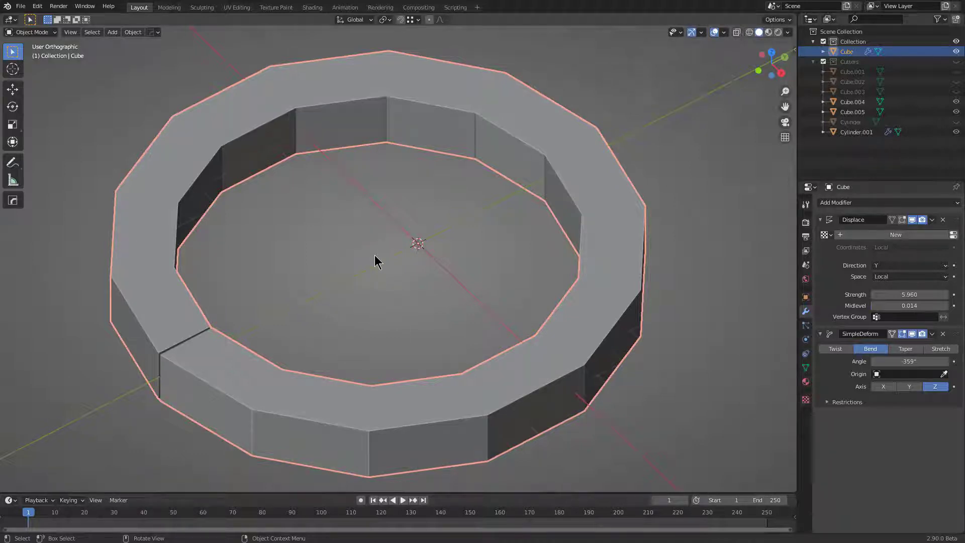
middle_drag(379, 250, 379, 249)
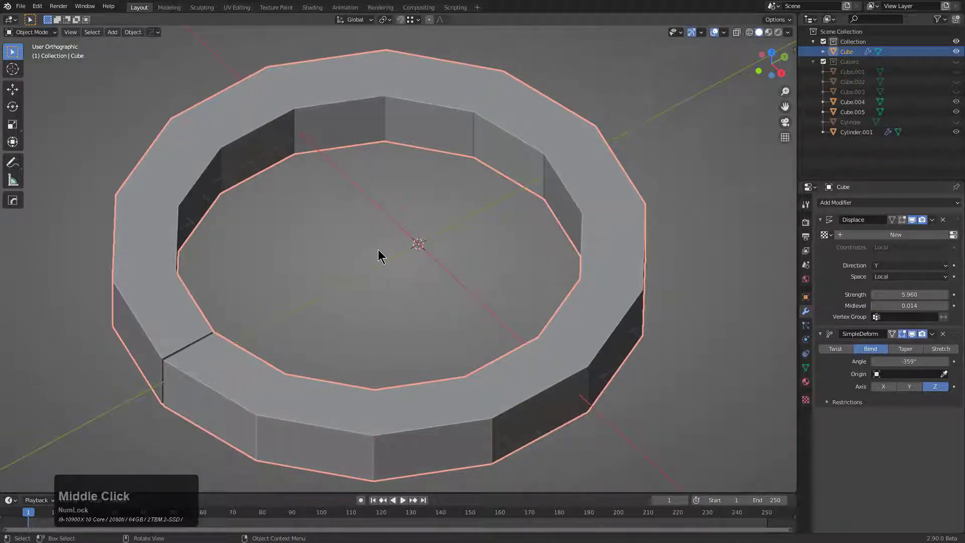
Step: Delete the bent ring and add a new mesh cube in its place
key(q)
click(379, 254)
key(x)
click(442, 198)
key(shift+a)
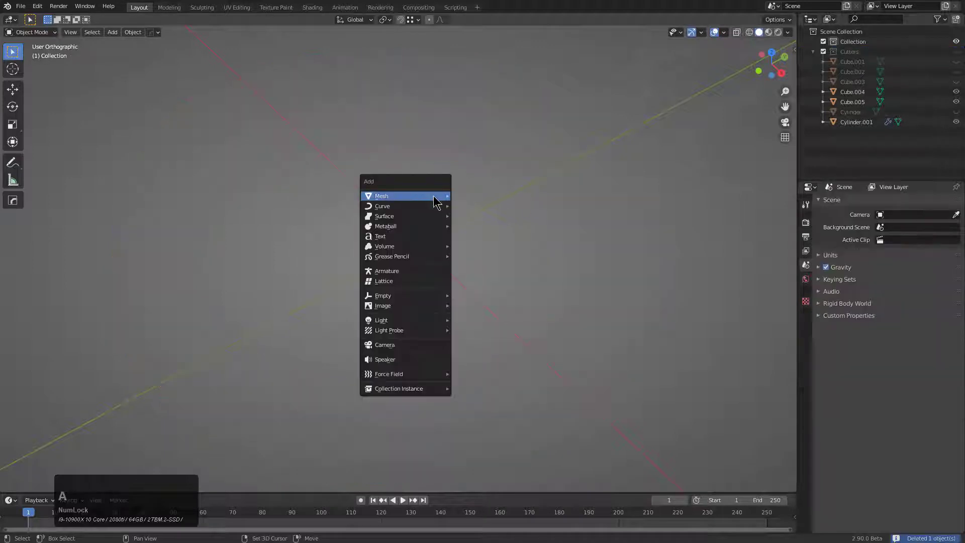
mouse_move(443, 197)
click(468, 207)
Step: Add a HardOps Subdivision modifier to the cube with 3 viewport levels
key(q)
mouse_move(477, 219)
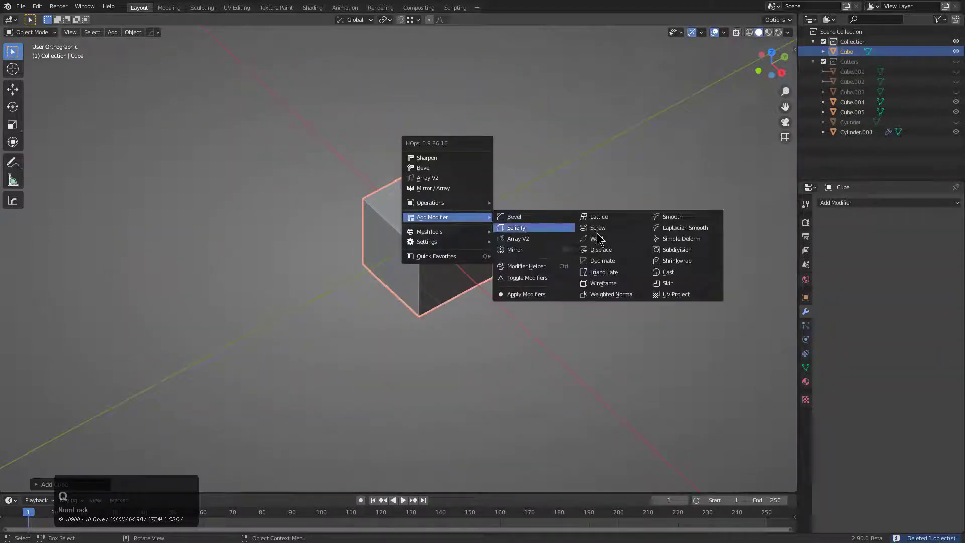
click(692, 252)
key(ctrl+2)
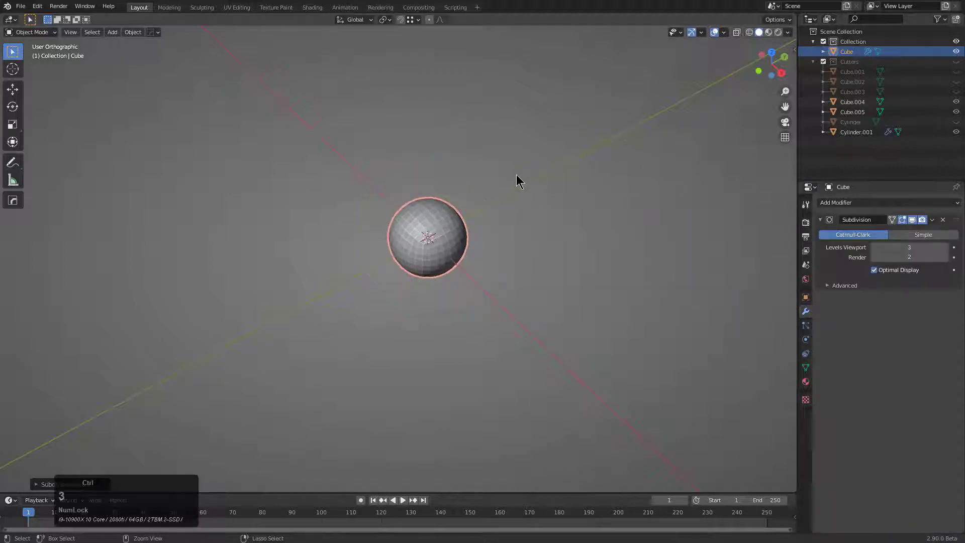
scroll(536, 209, up, 2)
middle_drag(537, 209, 506, 229)
scroll(480, 228, up, 5)
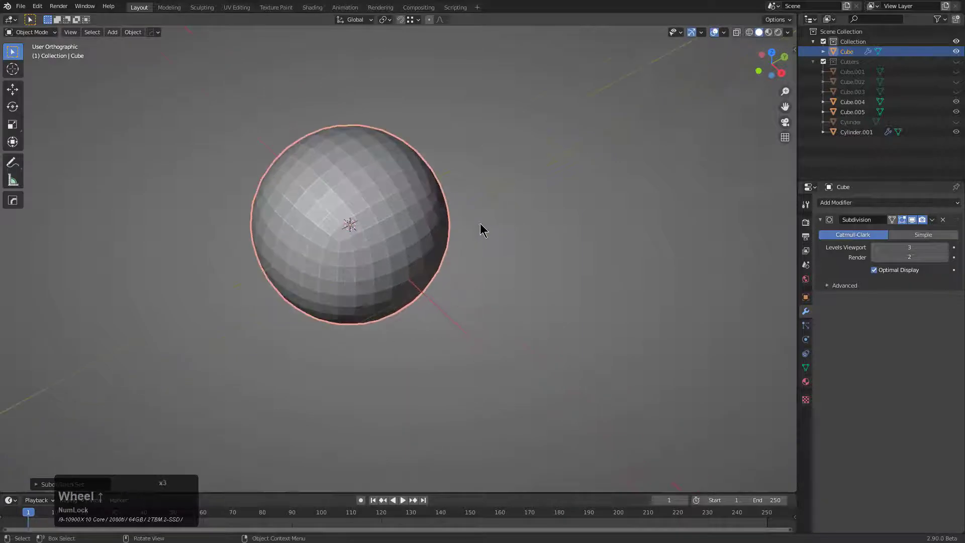
Step: Switch the subdivision type to Simple, turn off Optimal Display, and show the cube's wireframe
click(911, 235)
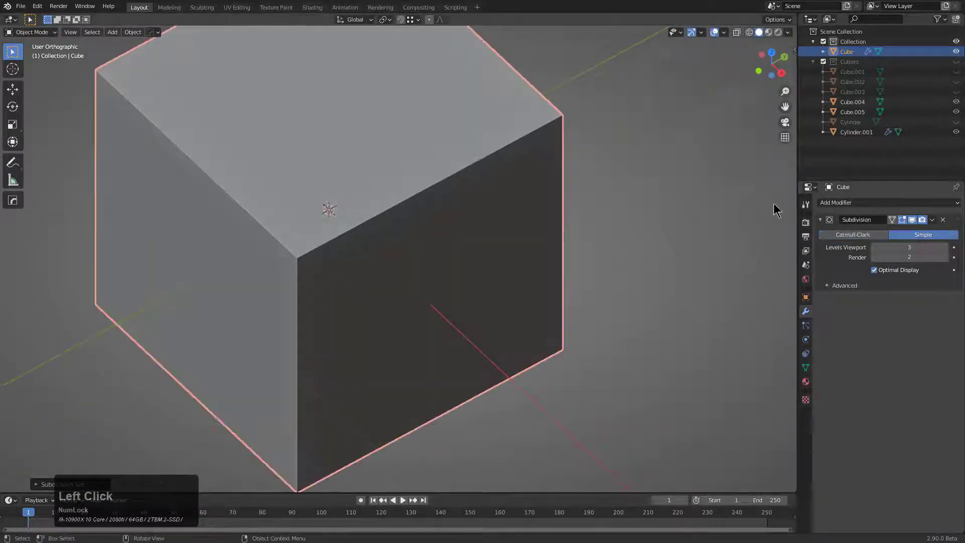
click(900, 272)
key(v)
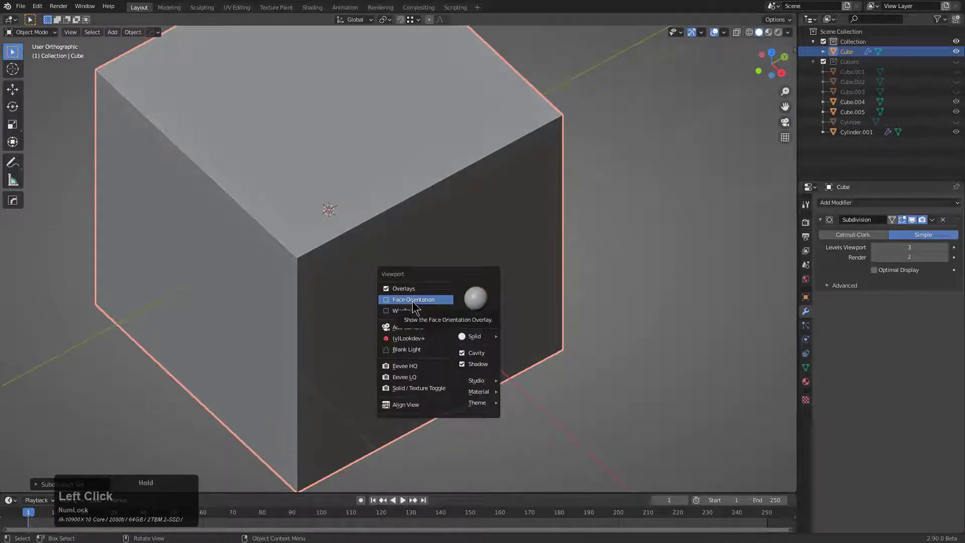
click(411, 310)
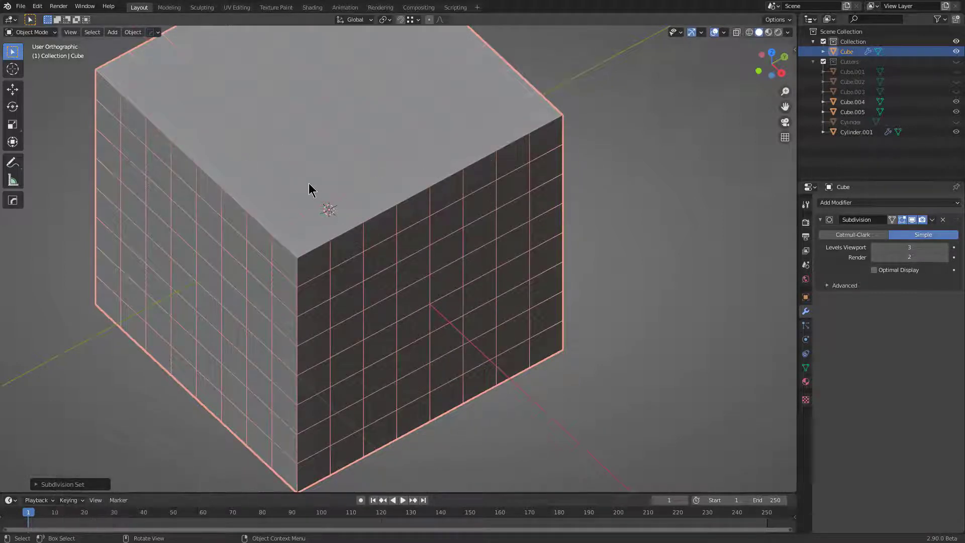
Step: Delete the subdivided cube and replace it with a fresh default cube without modifiers
shift+click(354, 136)
click(419, 140)
key(shift+a)
mouse_move(419, 137)
click(484, 149)
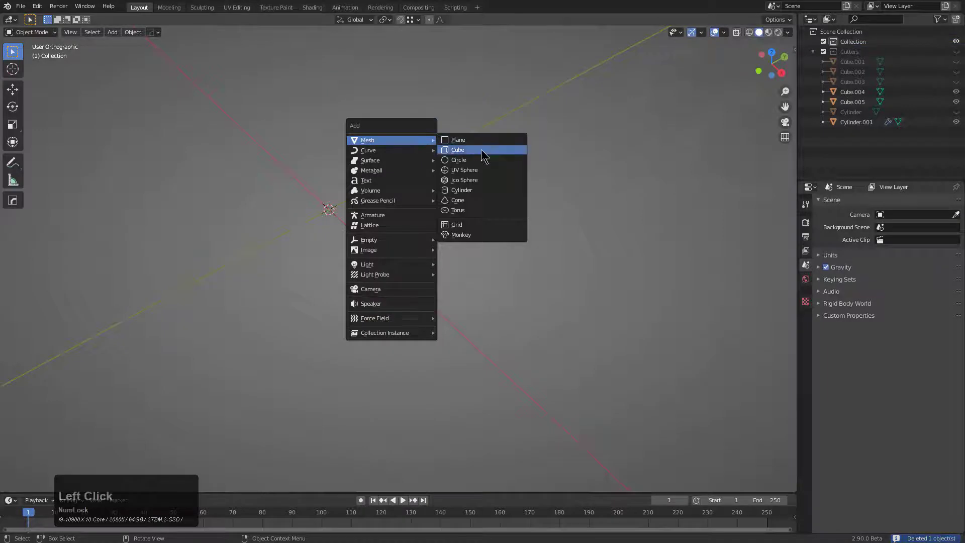
key(q)
mouse_move(473, 150)
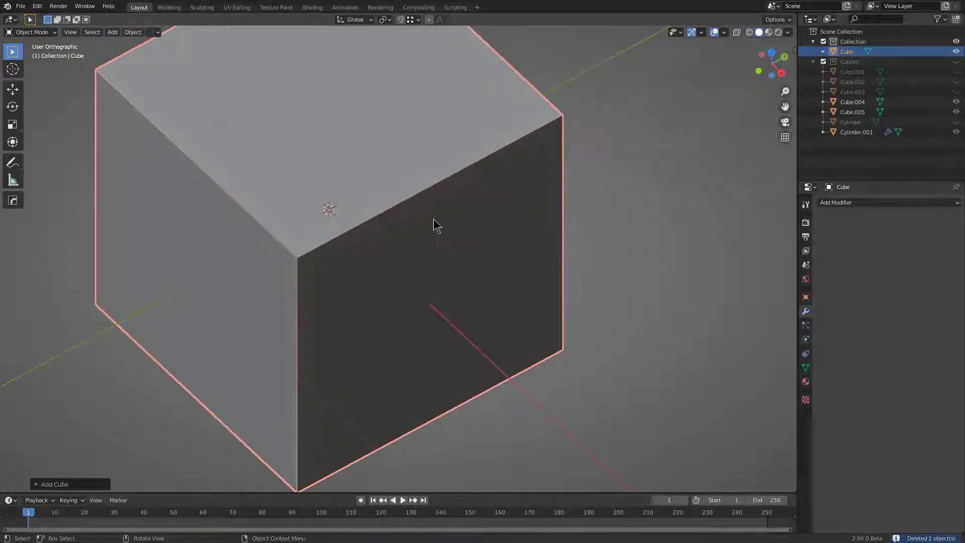
scroll(434, 219, down, 1)
shift+middle_drag(422, 214, 427, 220)
Step: Add a mesh cylinder, scale it down to about half size, and position it above the cube's top face
key(shift+a)
mouse_move(446, 251)
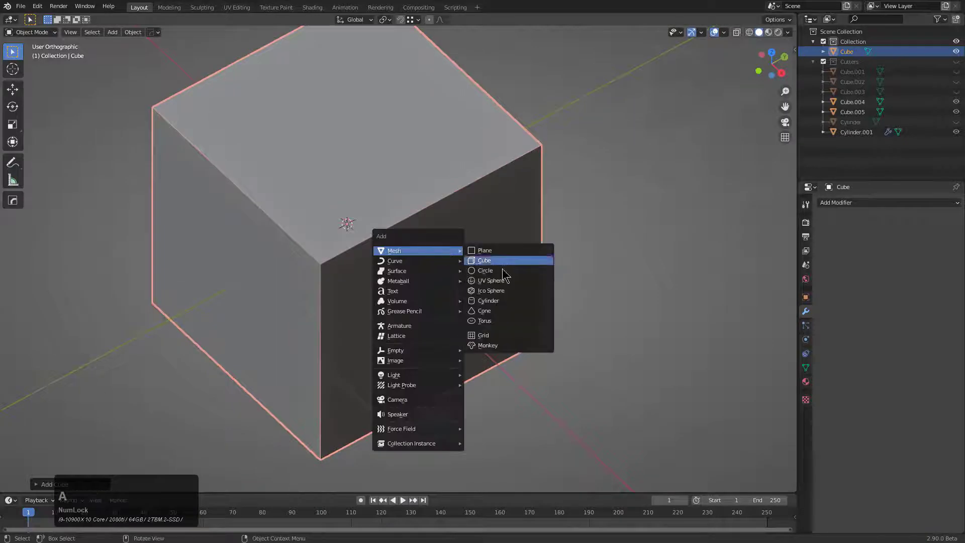
click(489, 300)
key(g)
click(503, 200)
key(s)
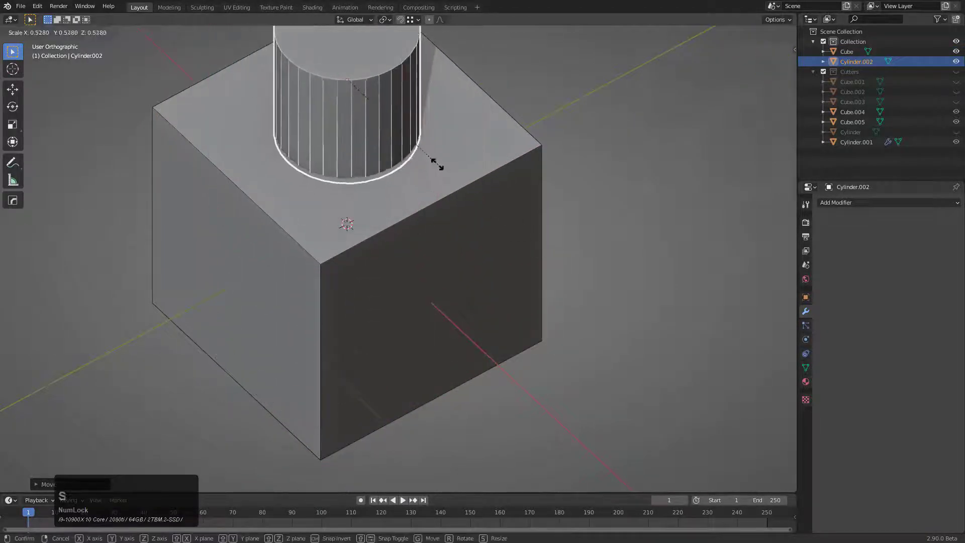
click(411, 149)
key(g)
key(z)
click(408, 122)
Step: Assign the cylinder's bottom face to a new vertex group in Edit Mode
shift+middle_drag(411, 152, 417, 254)
scroll(412, 249, up, 2)
key(Tab)
key(alt+z)
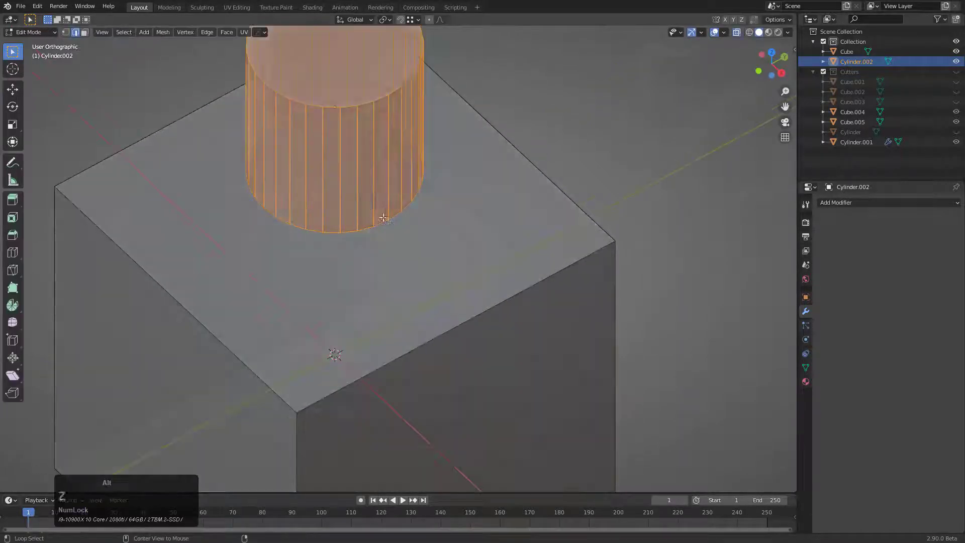
key(3)
key(alt+a)
middle_drag(352, 181, 389, 197)
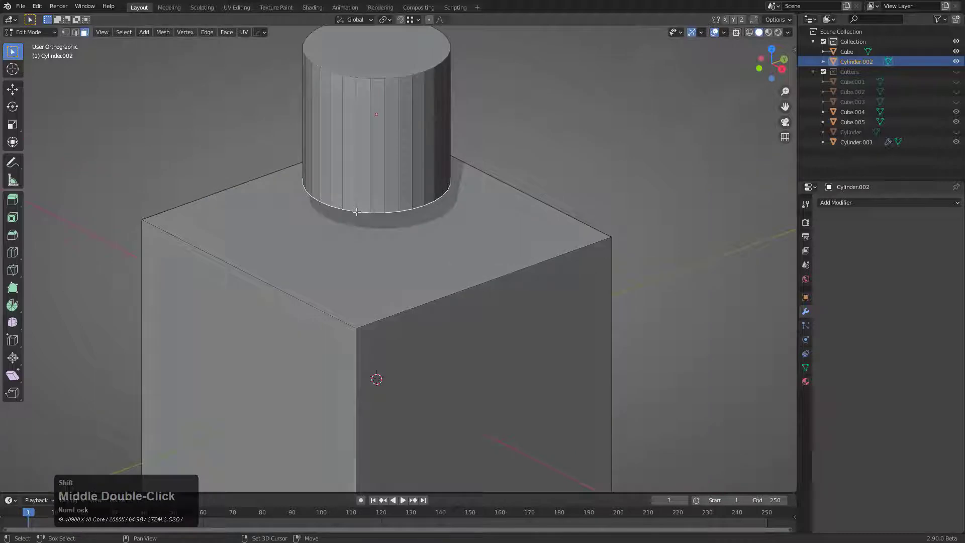
key(ctrl+g)
click(366, 203)
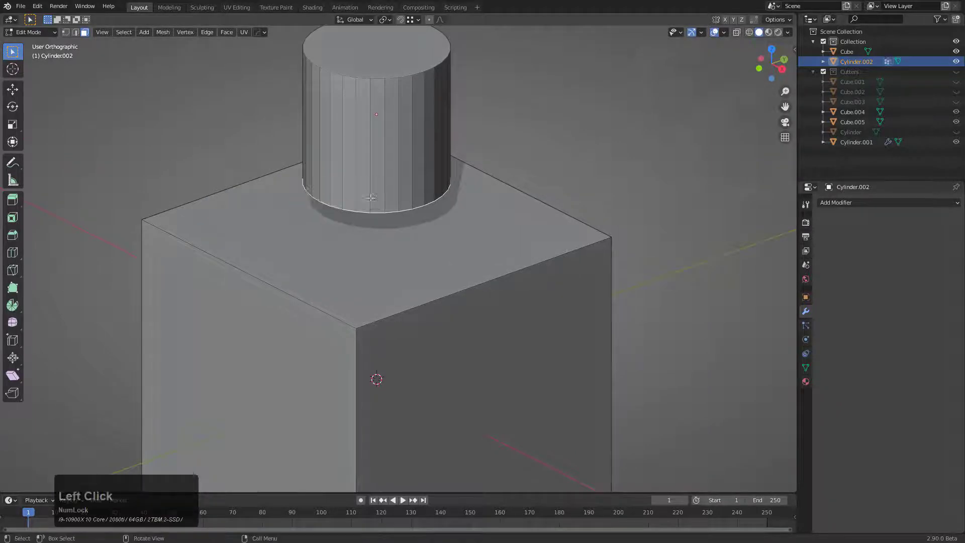
Step: Return to Object Mode and shrinkwrap the cylinder to the cube with the HardOps Shrinkwrap modifier
key(Tab)
shift+click(490, 251)
key(q)
mouse_move(506, 242)
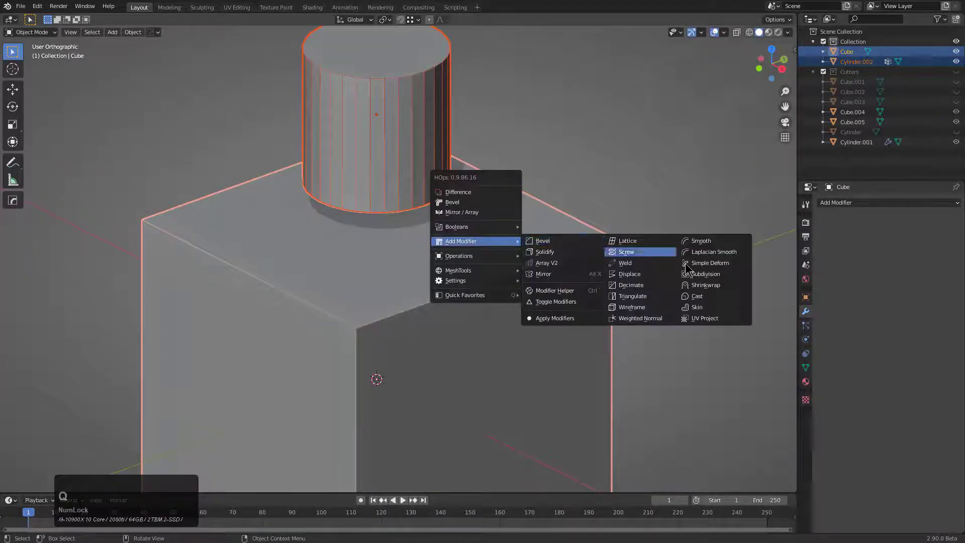
click(703, 288)
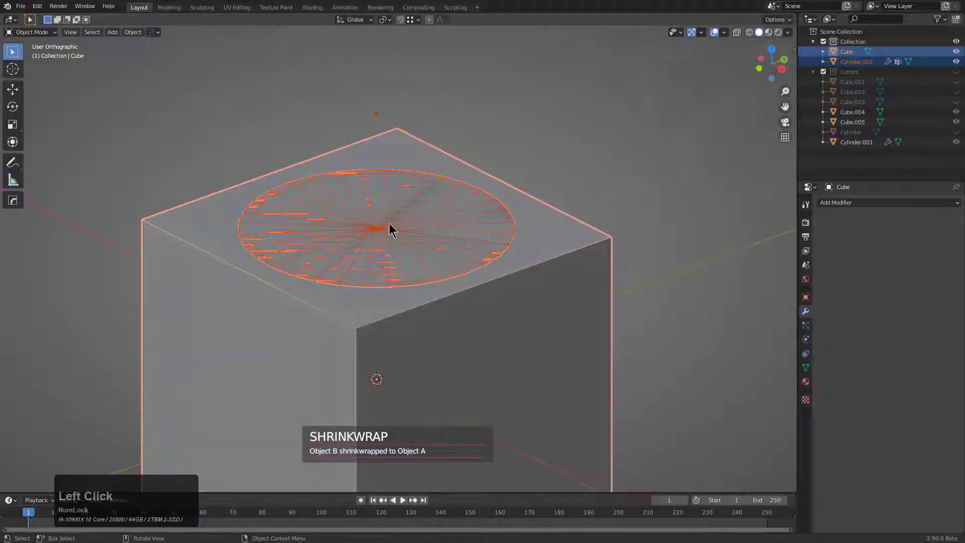
Step: Set the cylinder's Shrinkwrap projection axis to Z and restrict it to the vertex group named Group
click(387, 229)
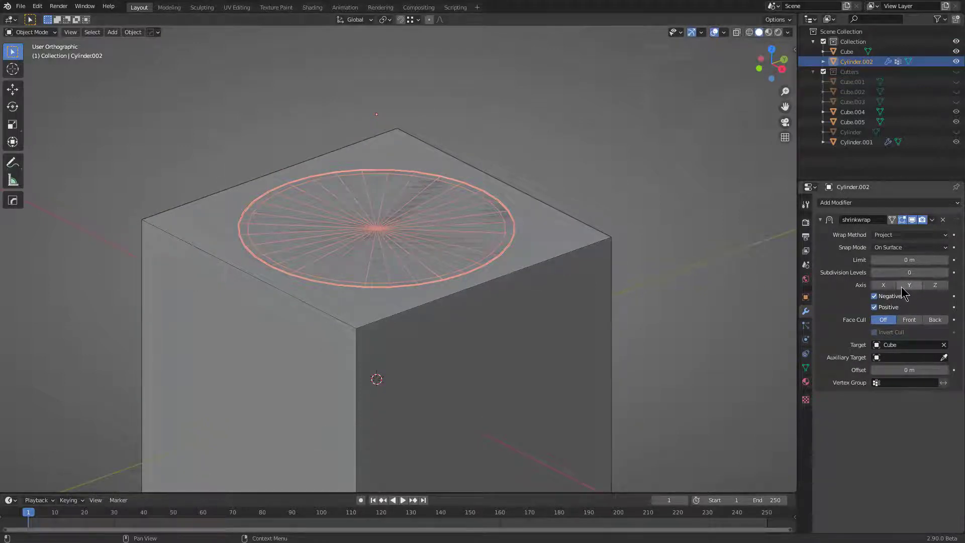
click(935, 286)
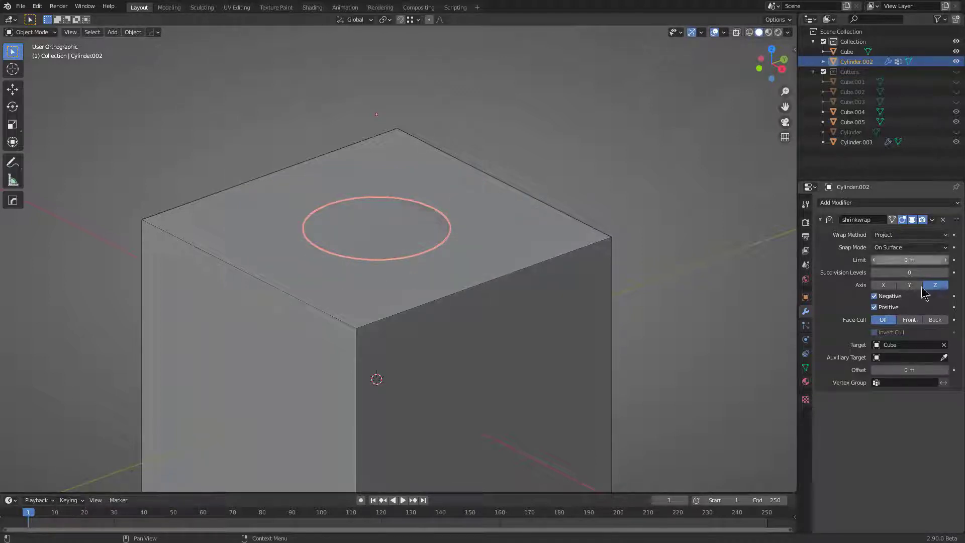
click(894, 385)
click(895, 396)
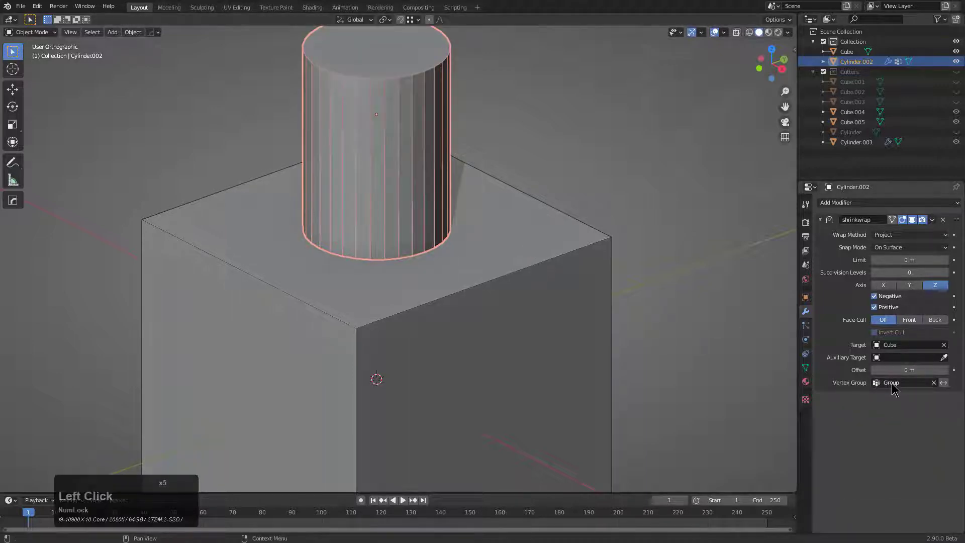
Step: Try moving the cylinder above the cube to test its shrinkwrapped base
middle_drag(463, 252, 454, 257)
shift+middle_drag(527, 329, 478, 276)
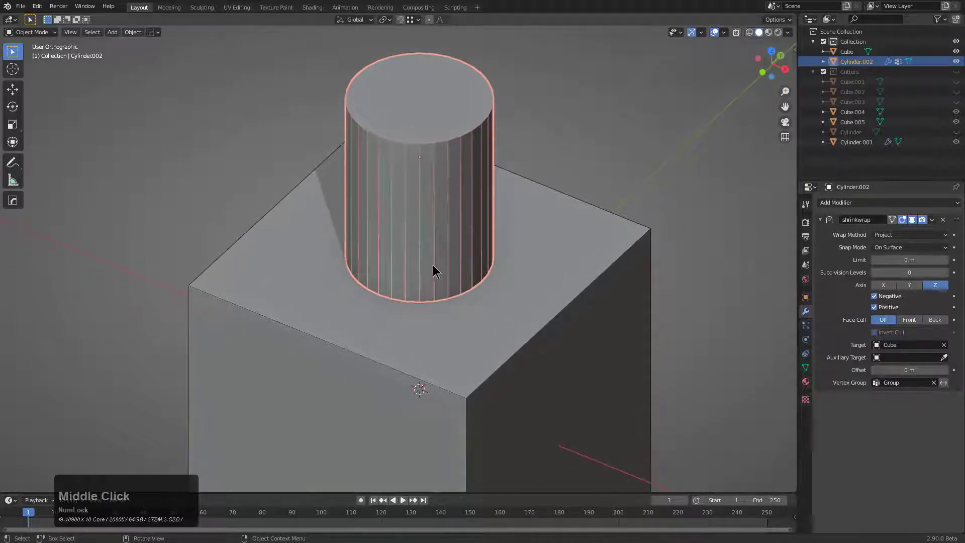
scroll(435, 272, down, 2)
key(g)
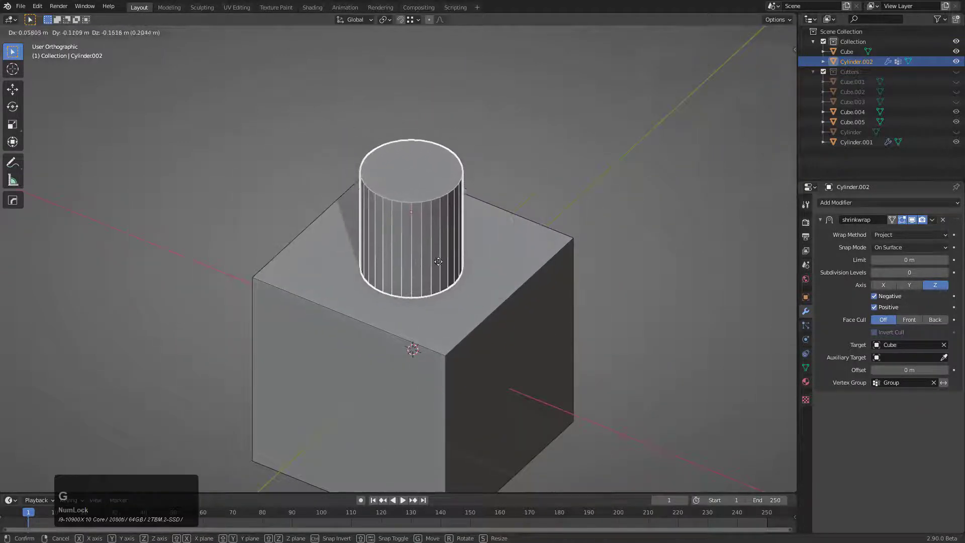
right_click(438, 262)
Step: Add a HardOps vertex-group bevel to the cylinder's bottom face, flipped outward, about 0.671 m wide with 14 segments
key(Tab)
key(z)
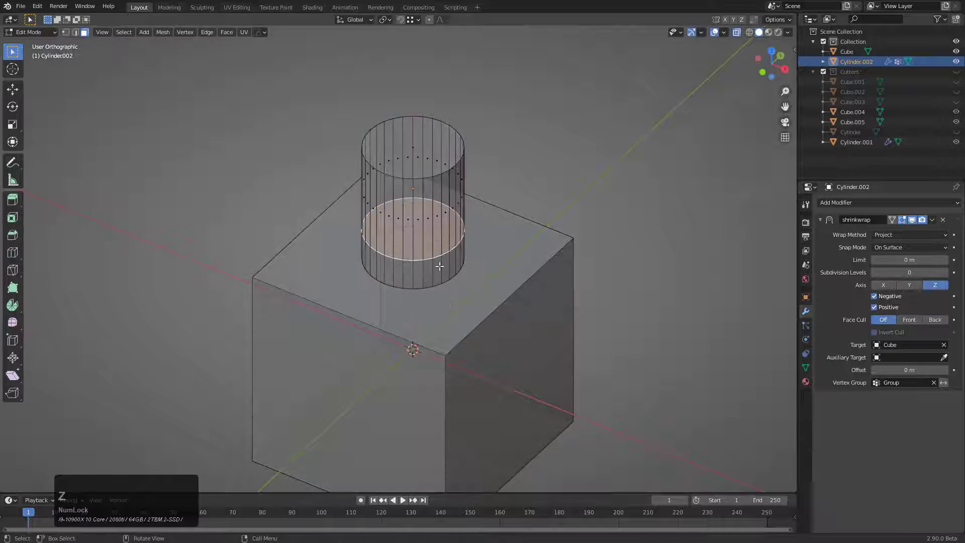
click(420, 235)
key(ctrl+q)
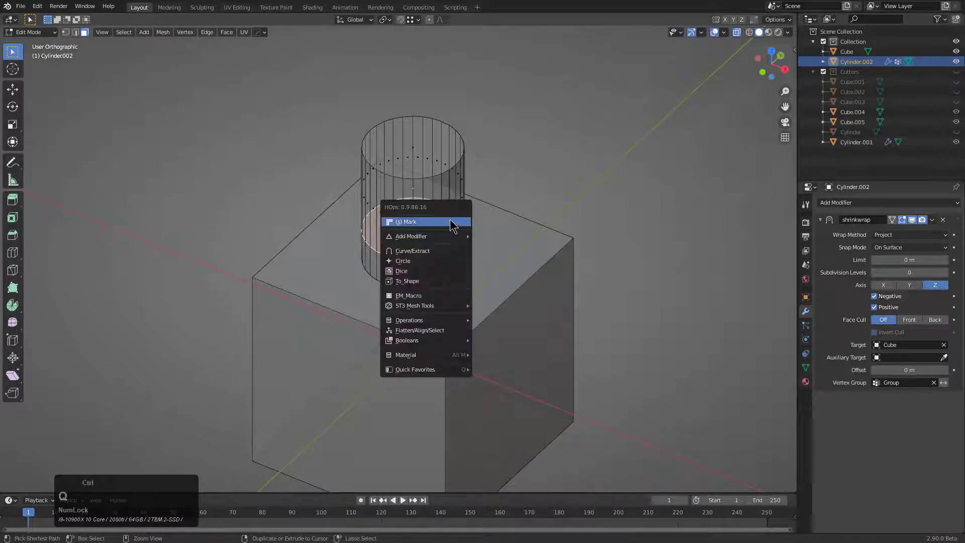
click(451, 222)
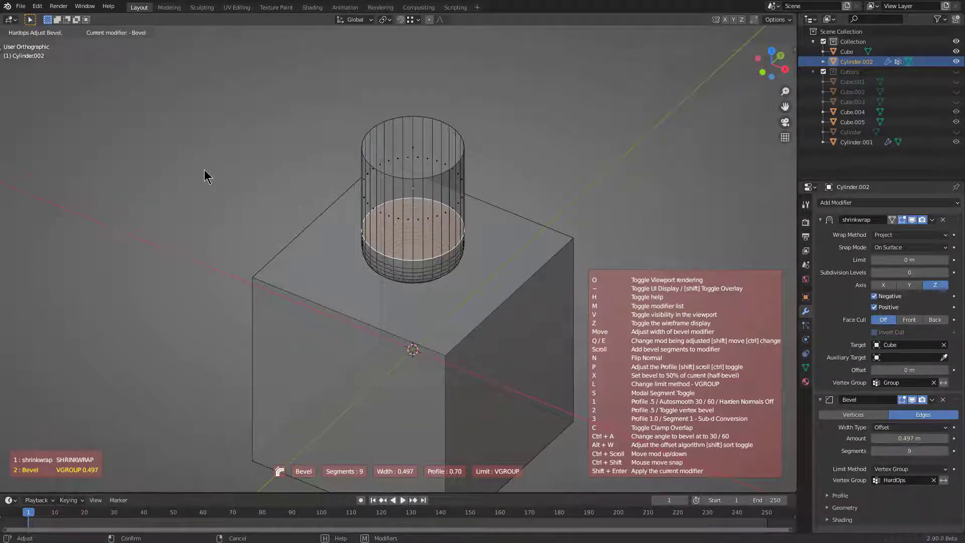
key(n)
scroll(92, 132, up, 5)
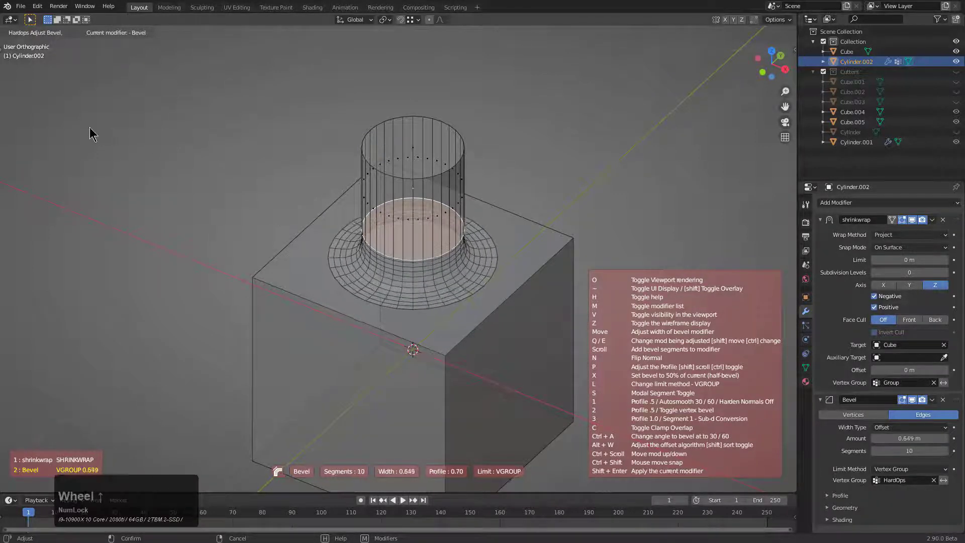
click(115, 130)
key(Tab)
Step: Move the flared cylinder across the cube's top face in top view
middle_drag(441, 230, 508, 370)
scroll(446, 274, up, 5)
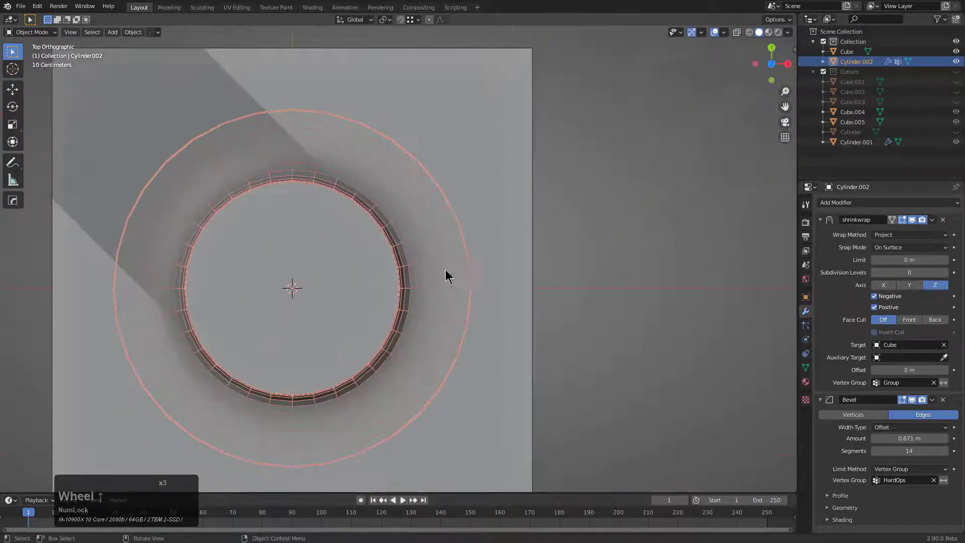
key(g)
click(422, 320)
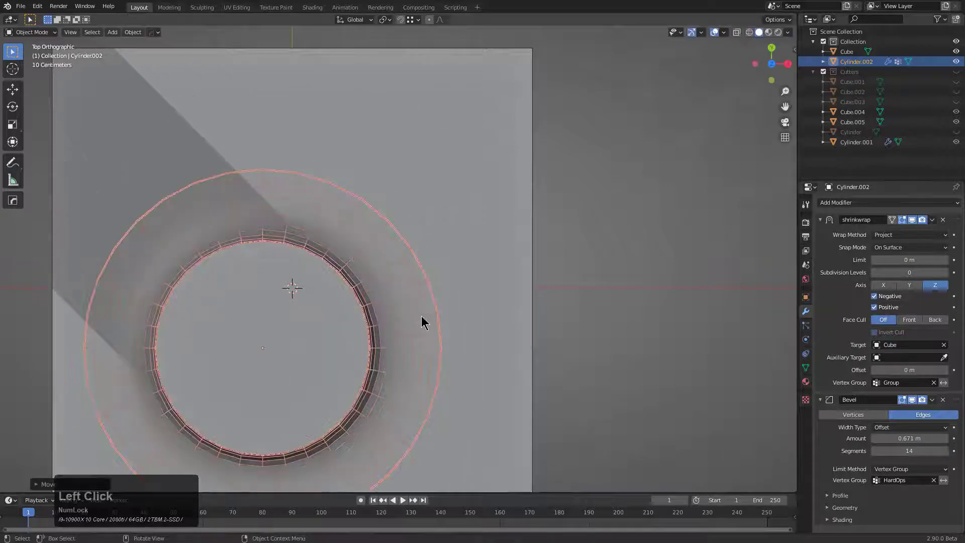
scroll(389, 329, down, 2)
shift+middle_drag(377, 334, 450, 287)
scroll(449, 175, down, 1)
scroll(443, 253, up, 1)
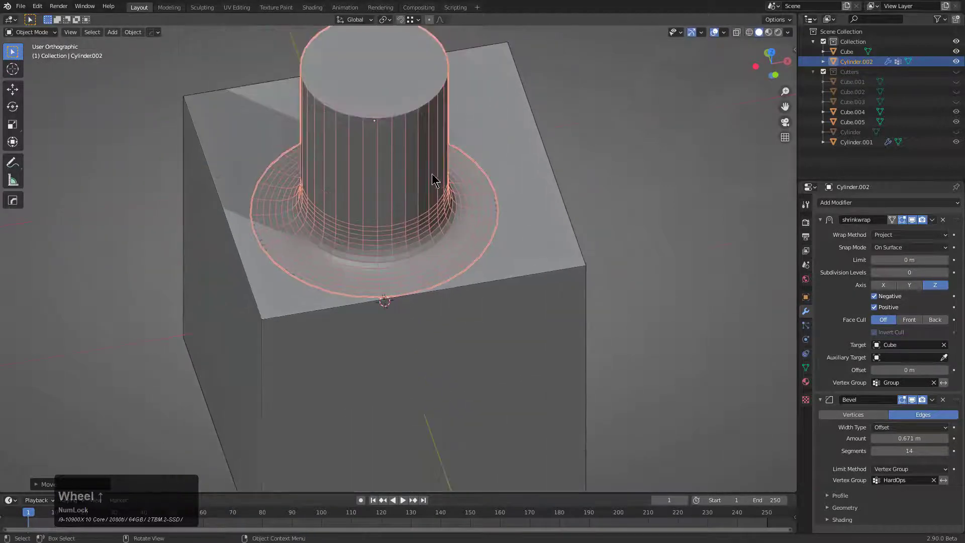
Step: Lower the cylinder's top face along the Z axis in Edit Mode
key(Tab)
click(377, 77)
key(g)
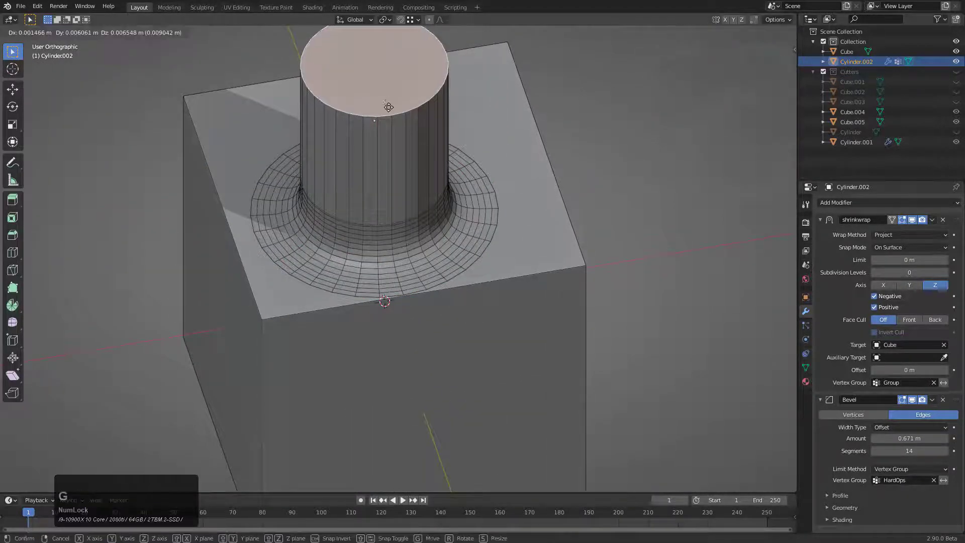
key(z)
click(396, 190)
Step: Bevel the cylinder's top face by vertex group, ordered before the flare bevel, about 0.212 m wide with 10 segments and 0.5 profile
scroll(443, 170, up, 3)
key(q)
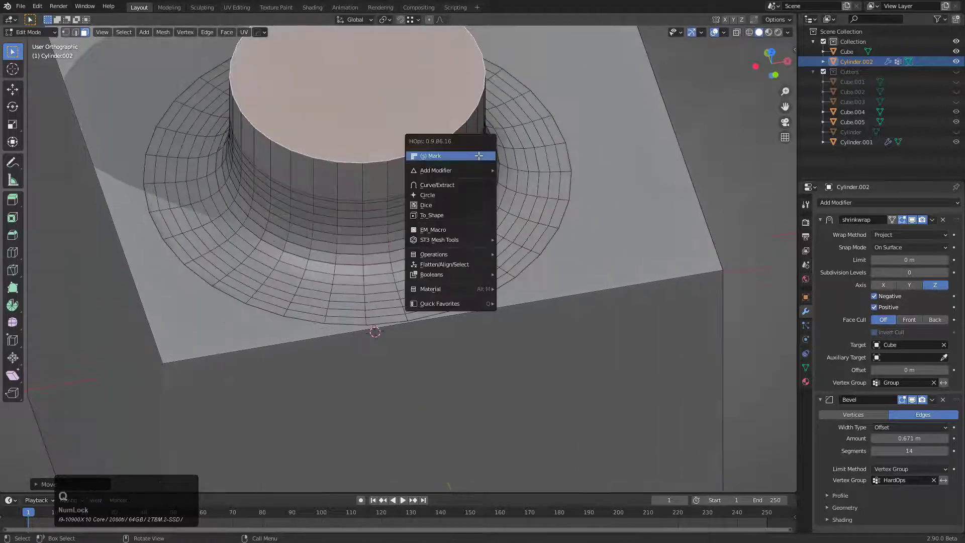
click(481, 156)
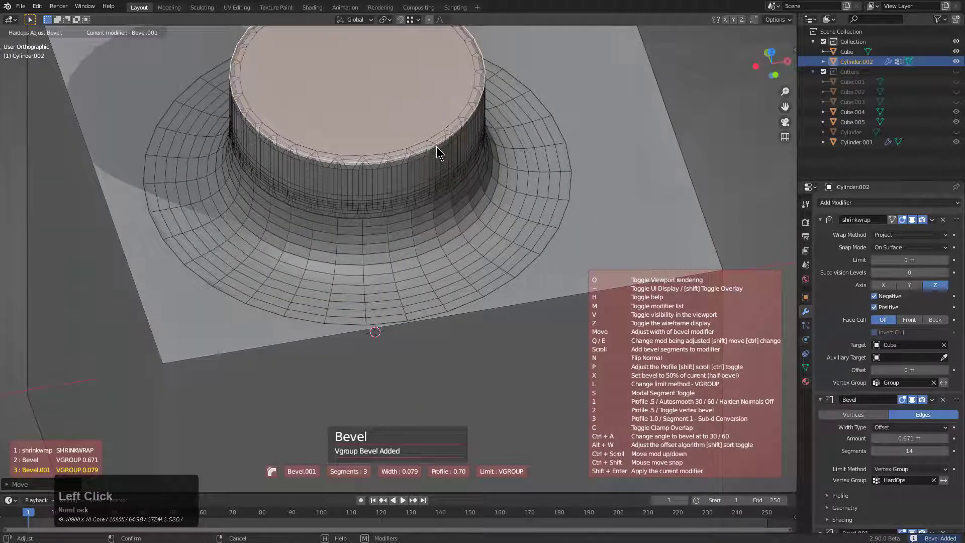
key(shift)
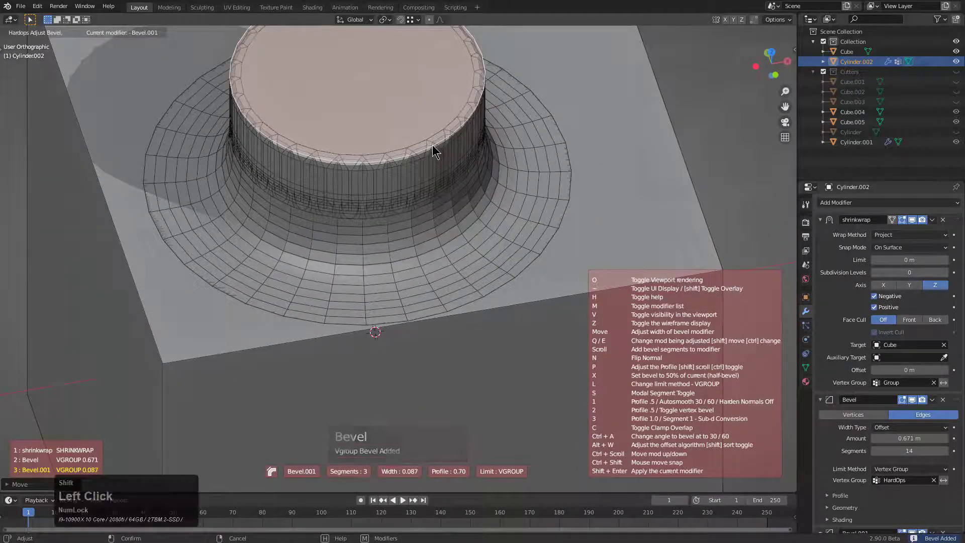
shift+scroll(434, 151, up, 1)
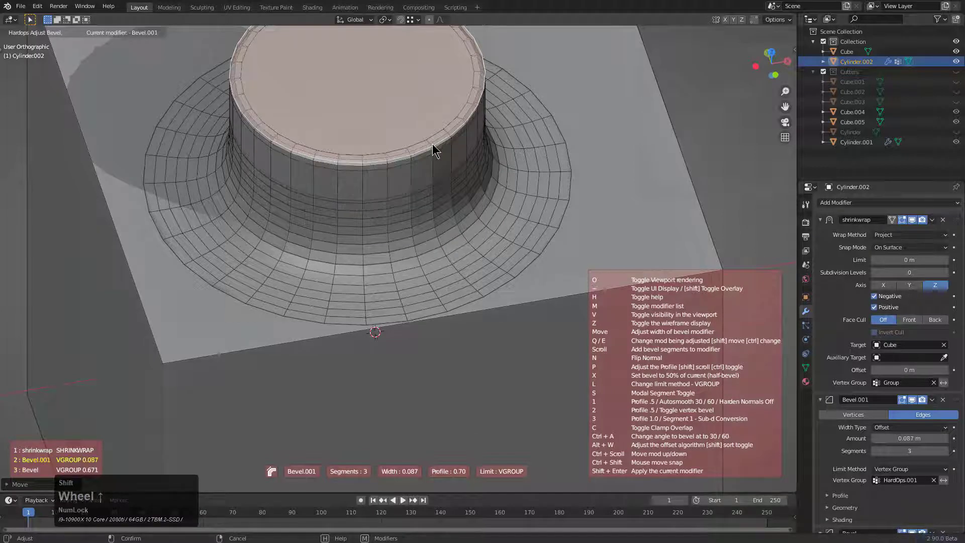
scroll(422, 146, up, 6)
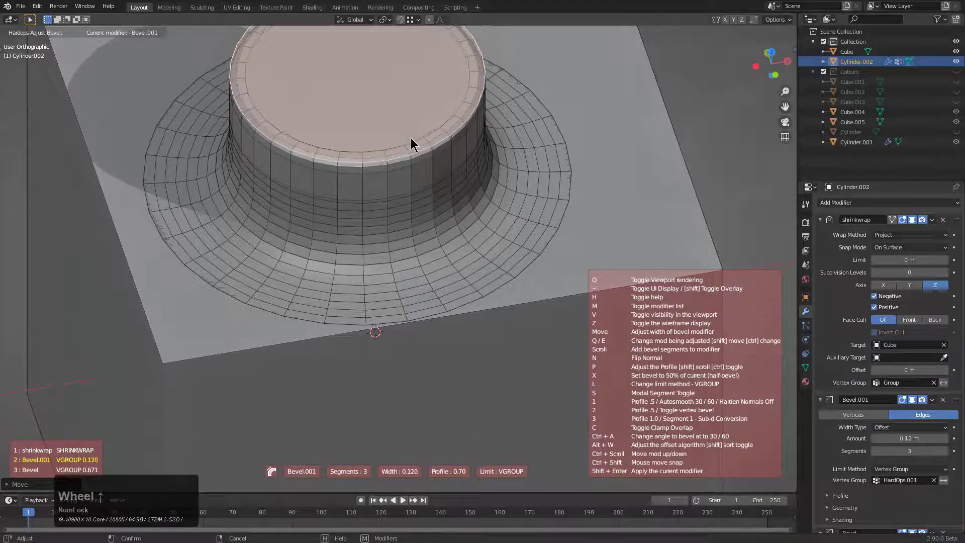
scroll(358, 129, up, 1)
click(363, 134)
Step: Reposition the bevelled cylinder over the cube in Object Mode
scroll(370, 146, down, 5)
middle_drag(381, 170, 435, 218)
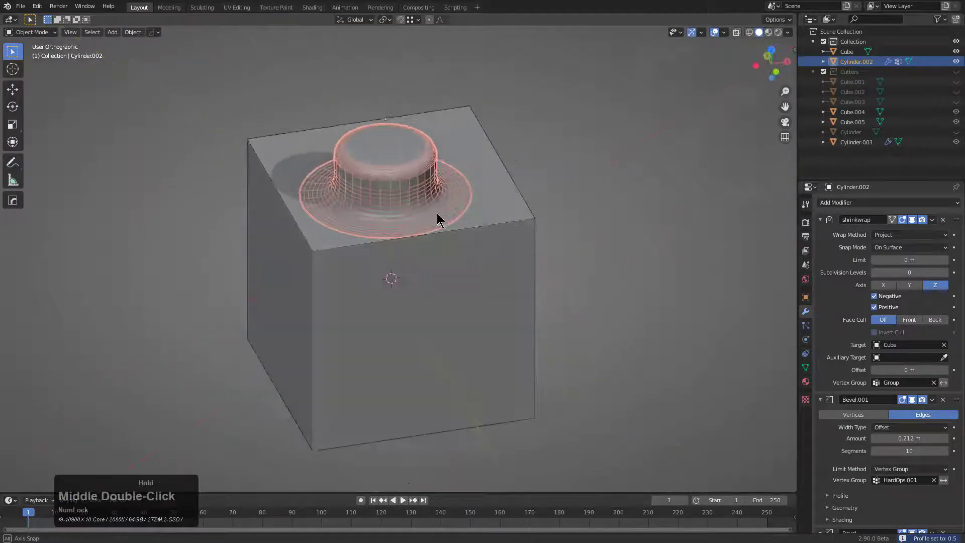
key(g)
click(430, 208)
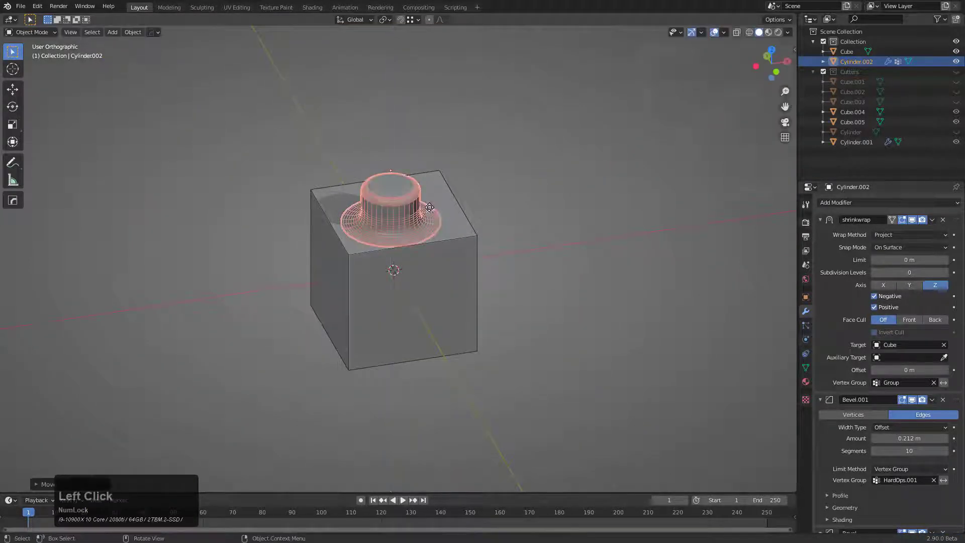
Step: Add a centred vertical loop cut to the cube in Edit Mode
click(445, 207)
key(Tab)
scroll(445, 206, up, 2)
key(ctrl+r)
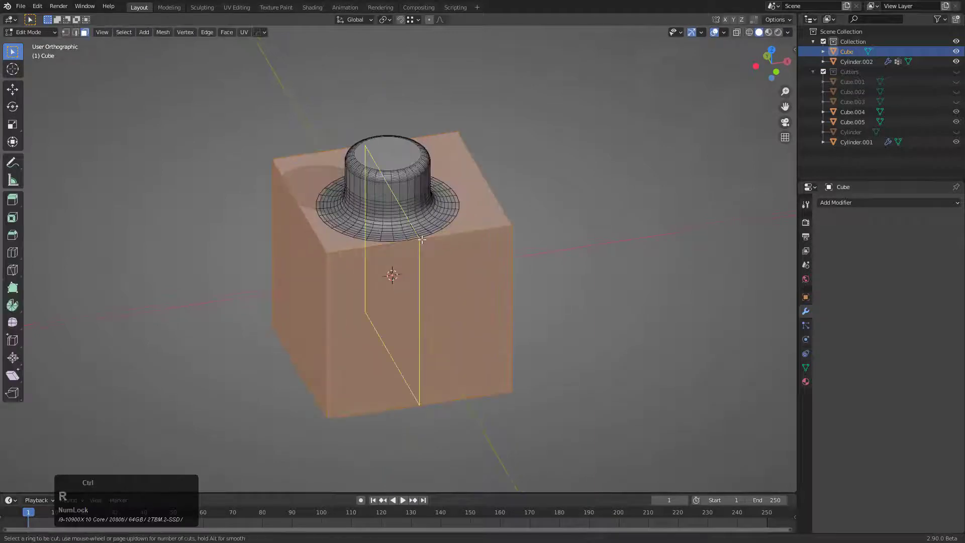
click(459, 234)
right_click(459, 235)
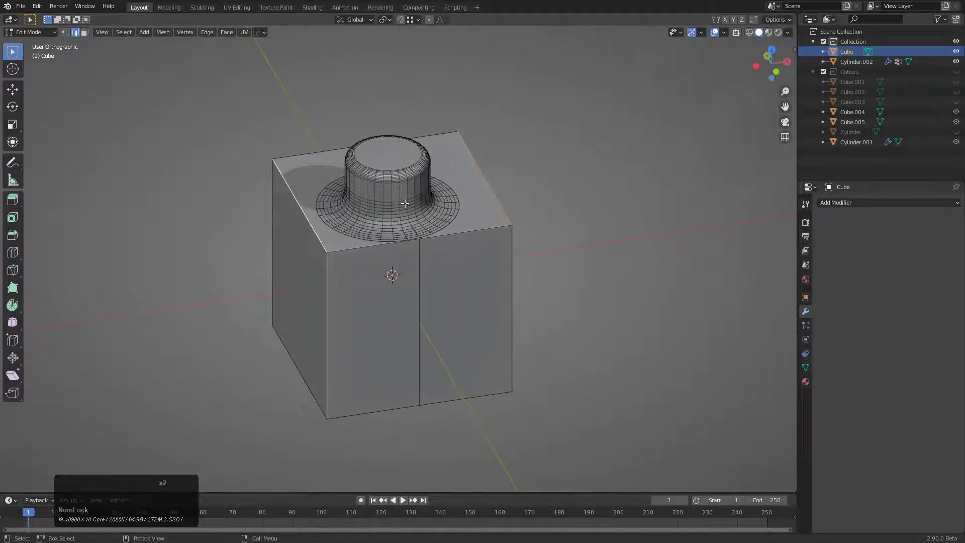
Step: Lower the cube's two outer top edges along Z to form a gabled roof shape
scroll(406, 203, up, 3)
key(g)
key(z)
click(439, 305)
middle_drag(440, 305, 443, 160)
scroll(456, 206, down, 2)
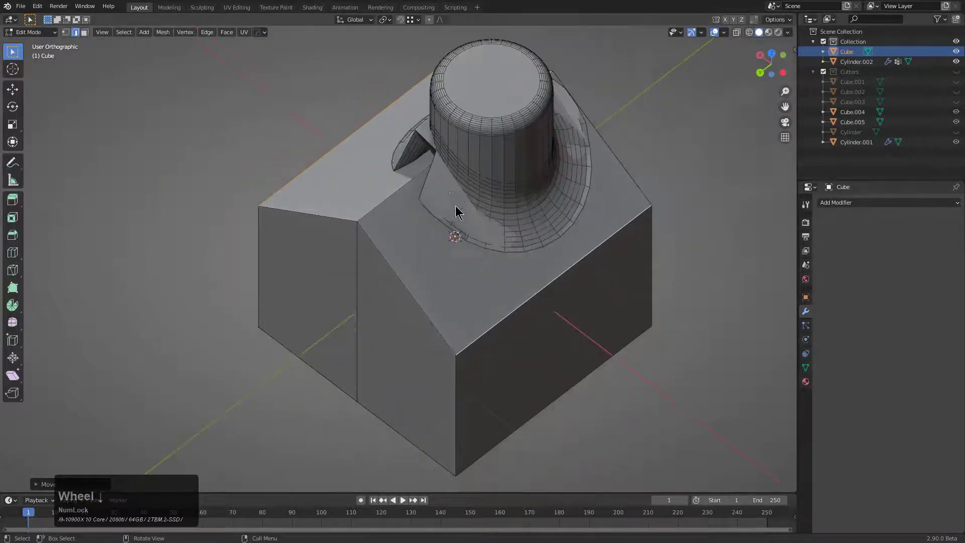
Step: Examine from several sides how the cylinder's flared base meets the sloped faces of the gabled cube
key(Tab)
middle_drag(455, 206, 502, 198)
scroll(412, 233, up, 3)
key(Tab)
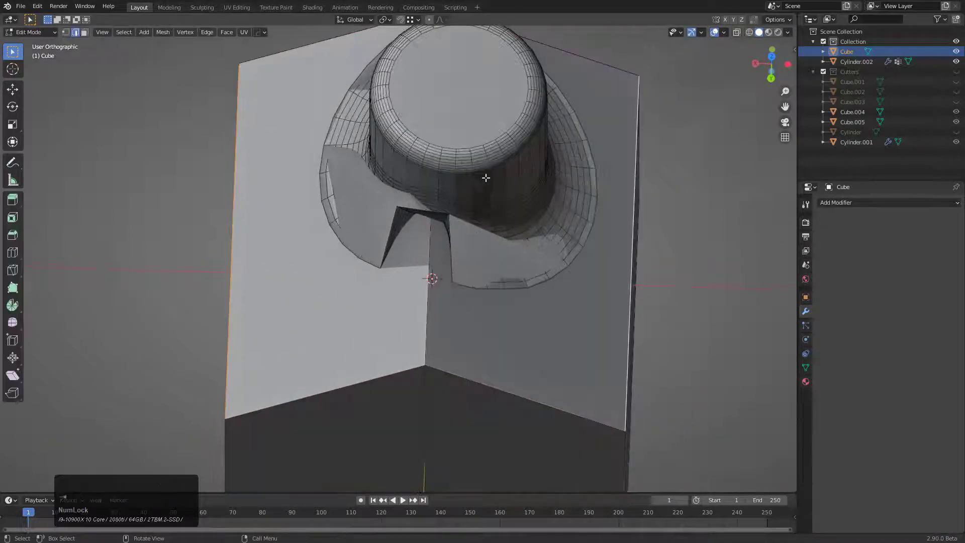
middle_drag(508, 159, 339, 213)
key(Tab)
click(412, 141)
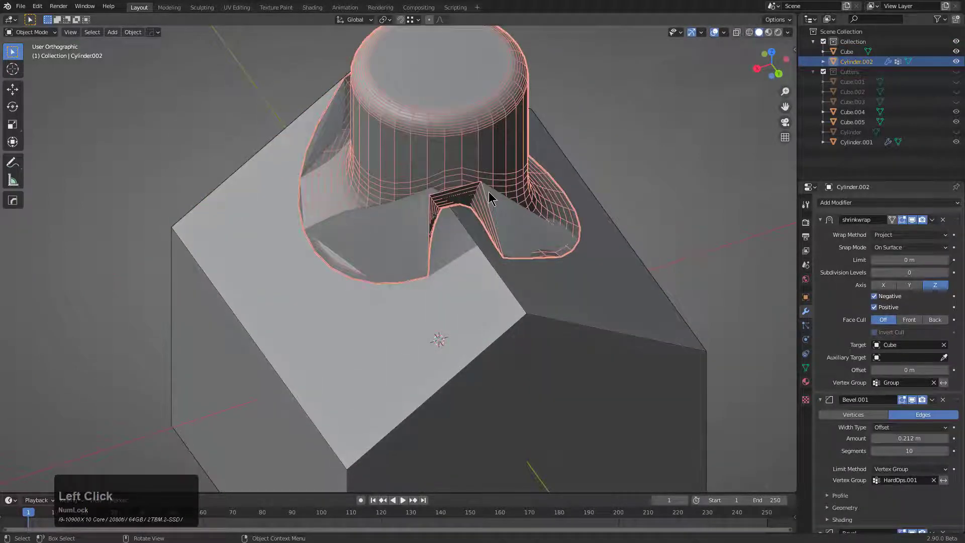
click(450, 224)
middle_drag(450, 224, 508, 200)
scroll(509, 200, up, 3)
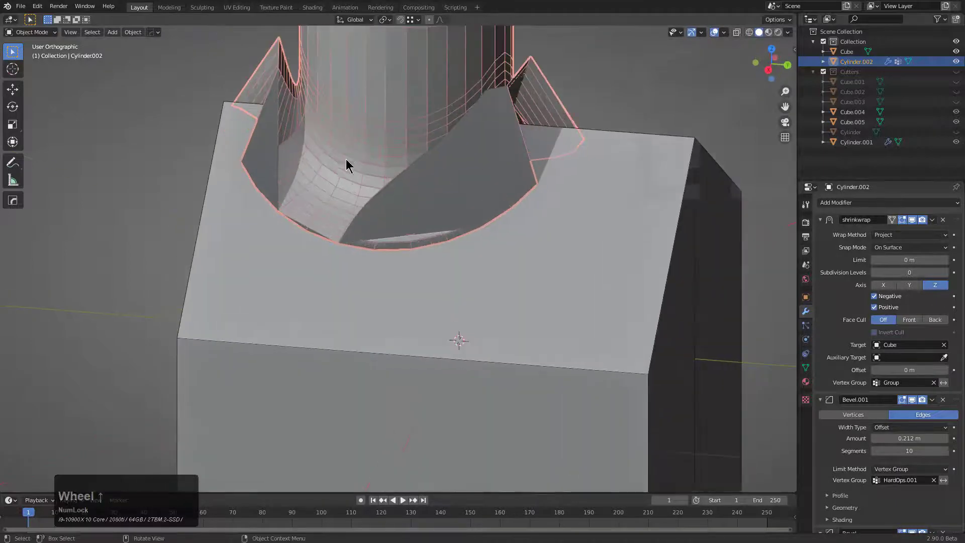
scroll(577, 210, down, 3)
middle_drag(577, 209, 627, 239)
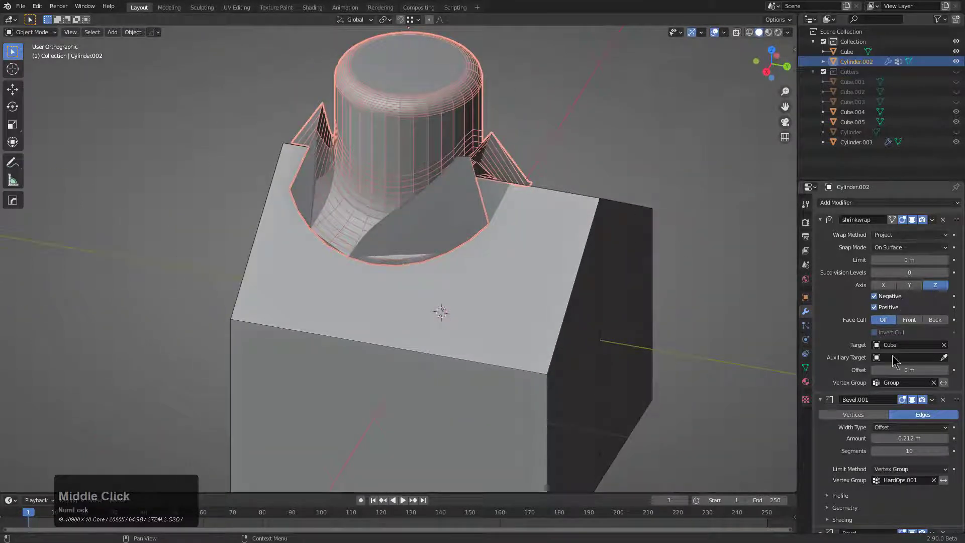
Step: Toggle the Bevel.001 modifier's viewport display off and on to check its effect on the cylinder
click(912, 399)
click(912, 399)
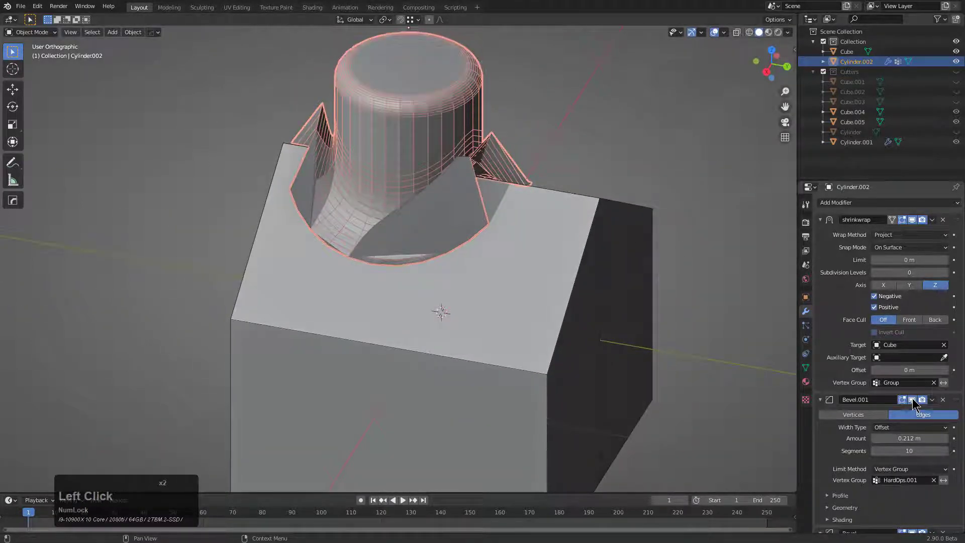
middle_drag(482, 304, 444, 221)
scroll(537, 231, up, 3)
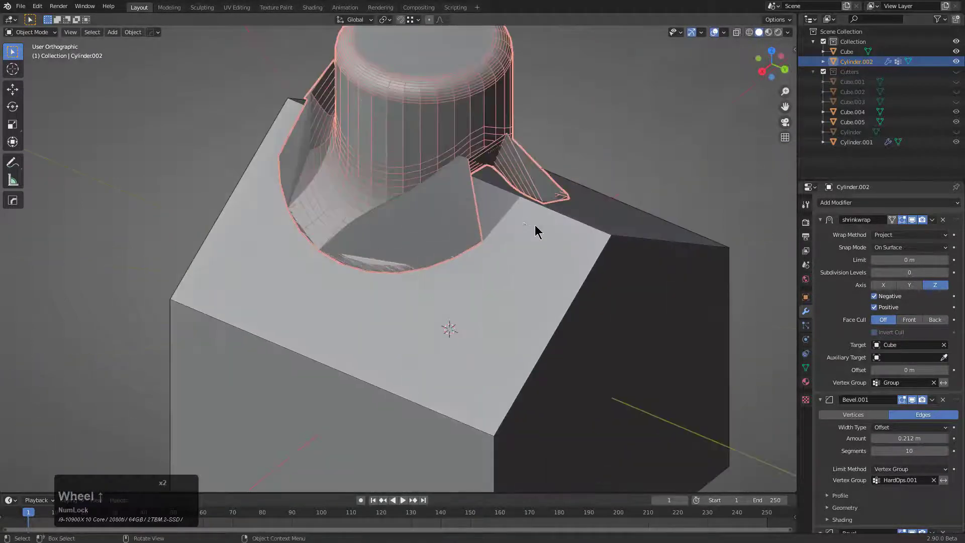
Step: Delete the cylinder and add a new cube centred on the gabled cube's corner
key(x)
click(483, 268)
shift+middle_drag(483, 268, 496, 295)
key(shift+a)
mouse_move(463, 320)
click(502, 333)
key(alt+z)
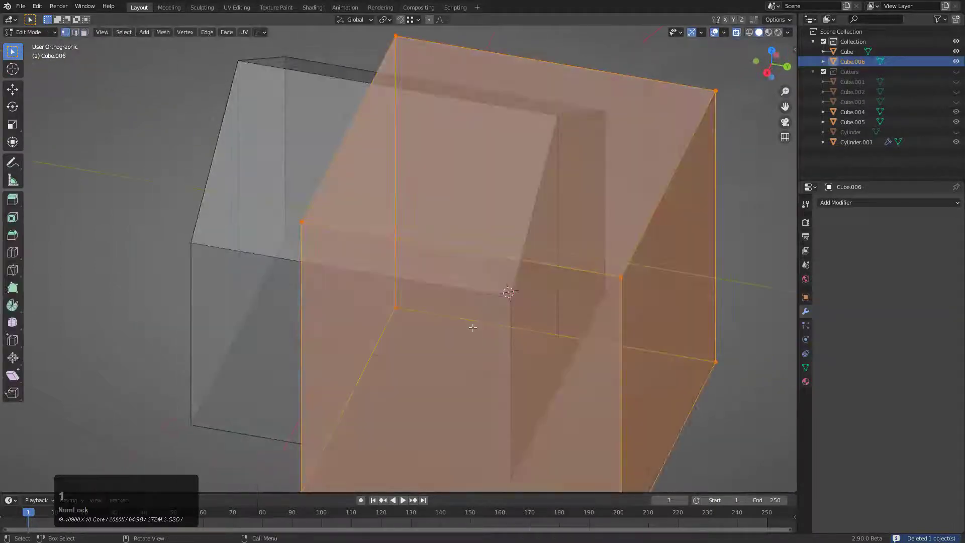
key(Tab)
key(x)
click(394, 278)
key(alt+z)
middle_drag(396, 279, 468, 282)
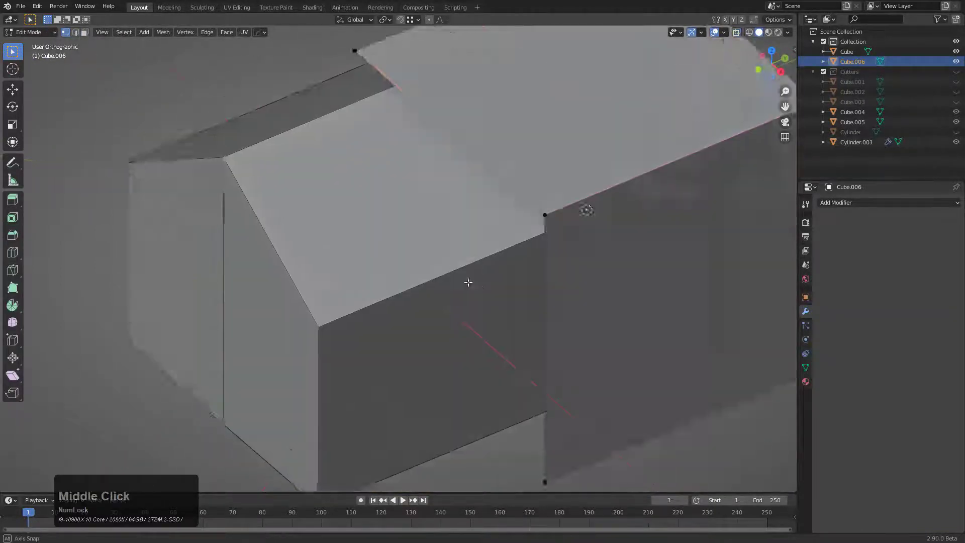
scroll(465, 281, down, 1)
key(Tab)
Step: Shrinkwrap the new cube to the gabled cube with the HardOps Shrinkwrap modifier and view it in X-ray
shift+click(452, 274)
key(q)
mouse_move(443, 323)
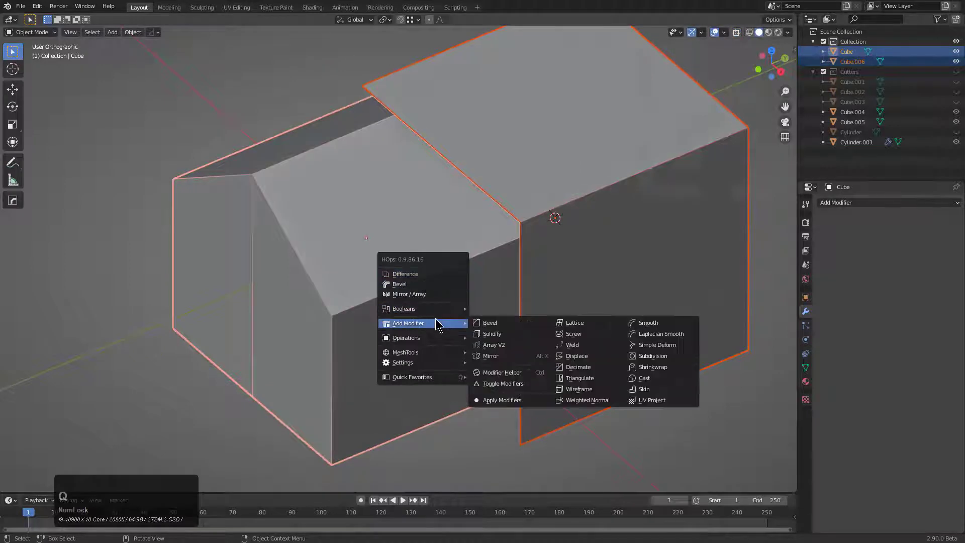
click(656, 369)
middle_drag(656, 370, 491, 313)
key(alt+z)
click(519, 248)
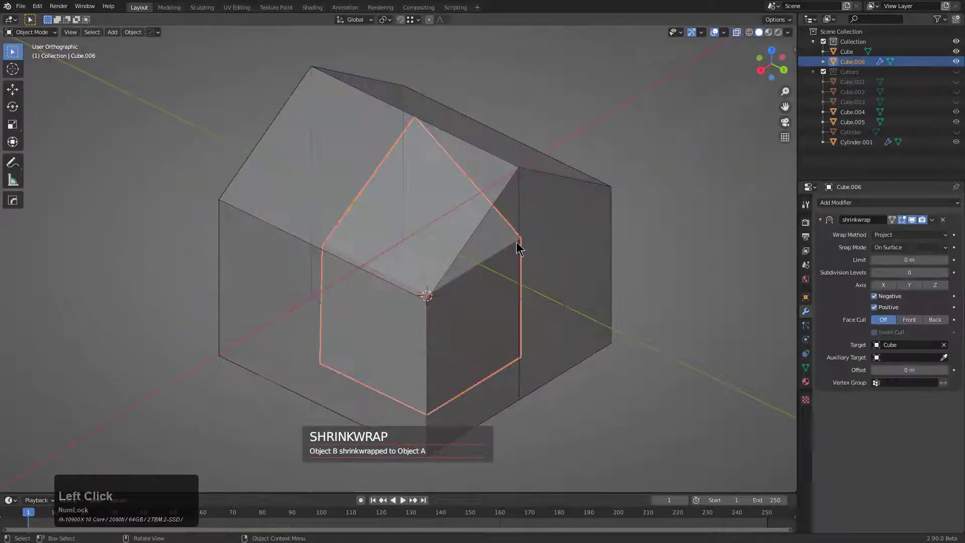
Step: Try subdividing the new cube's entire mesh three times in Edit Mode
middle_drag(519, 248, 477, 269)
click(478, 269)
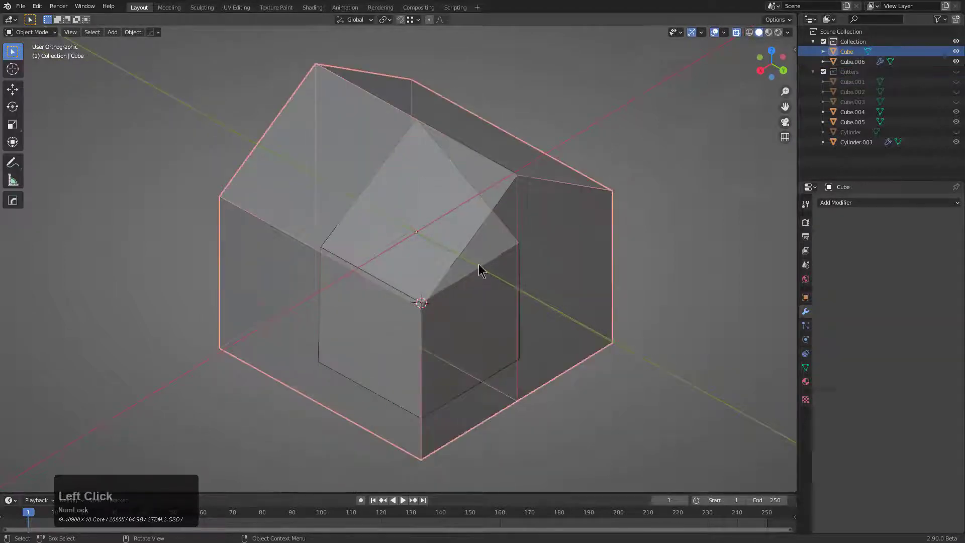
click(479, 264)
key(Tab)
key(a)
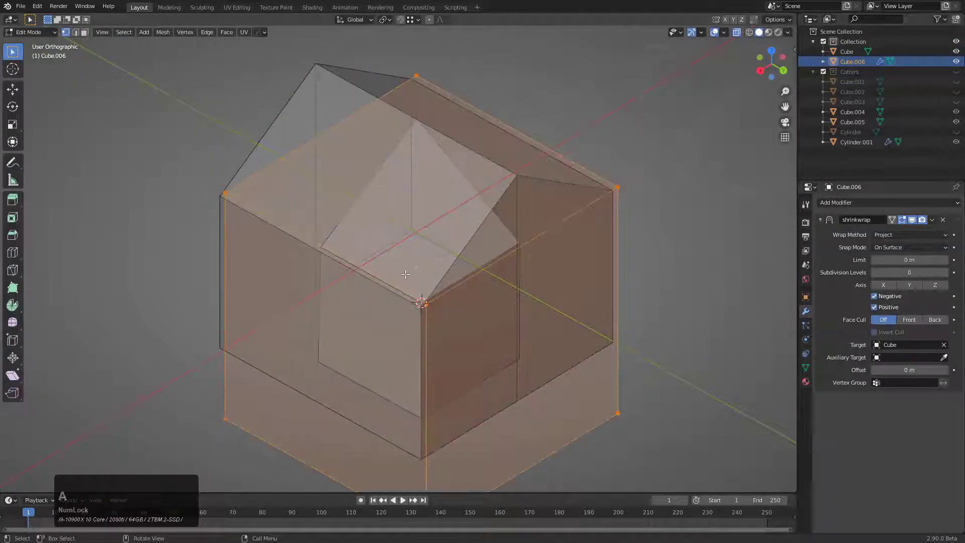
right_click(406, 274)
click(355, 281)
key(shift+r)
key(shift+r)
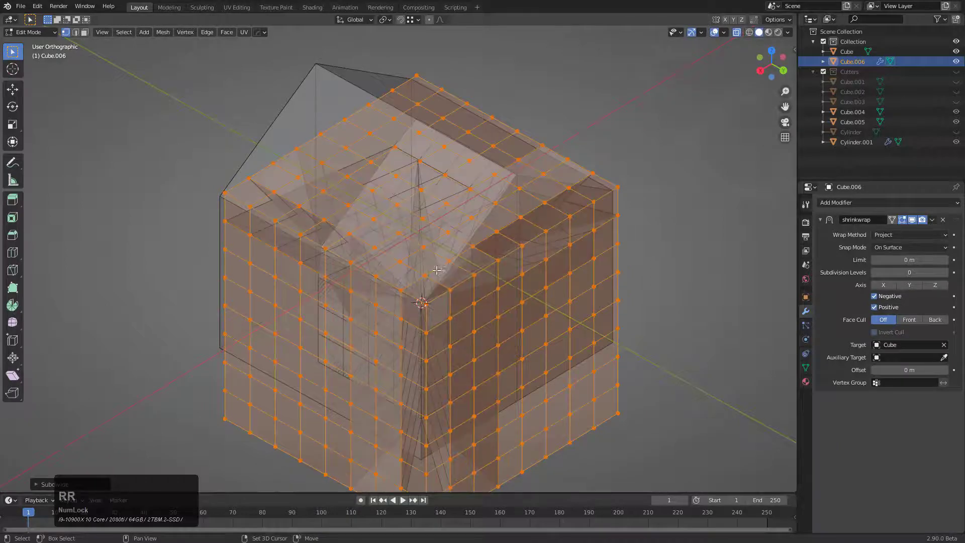
Step: Turn off X-ray, undo the new cube's mesh subdivisions and return to Object Mode
key(alt+z)
middle_drag(443, 270, 507, 302)
key(ctrl+z)
key(ctrl+z)
key(Tab)
Step: Rescale the shrinkwrapped cube and reposition it against the gabled cube
key(s)
click(541, 299)
key(g)
click(518, 300)
Step: Add a Subdivision modifier to the shrinkwrapped cube, placed before Shrinkwrap, set to Simple with 2 viewport levels
key(ctrl+1)
middle_drag(570, 293, 722, 334)
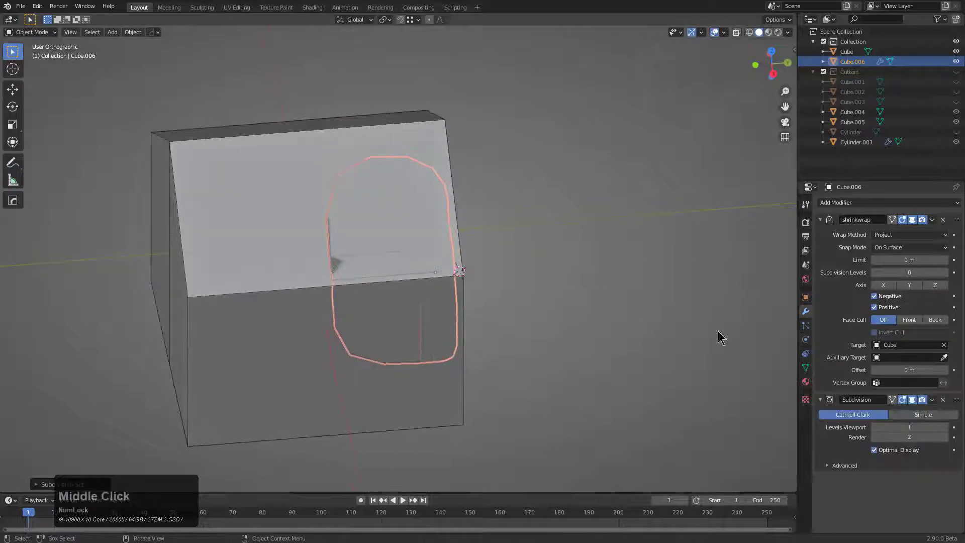
drag(957, 400, 949, 231)
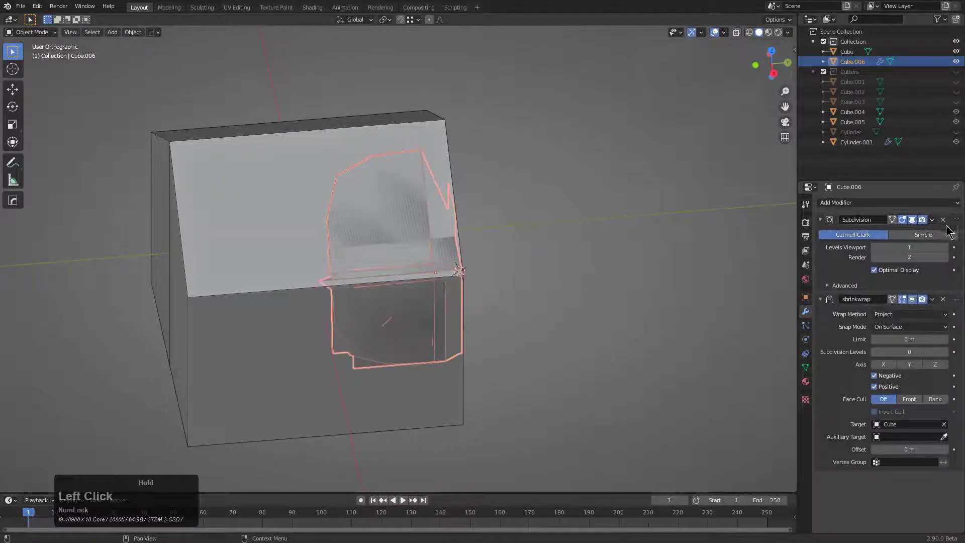
click(924, 234)
middle_drag(704, 282, 669, 272)
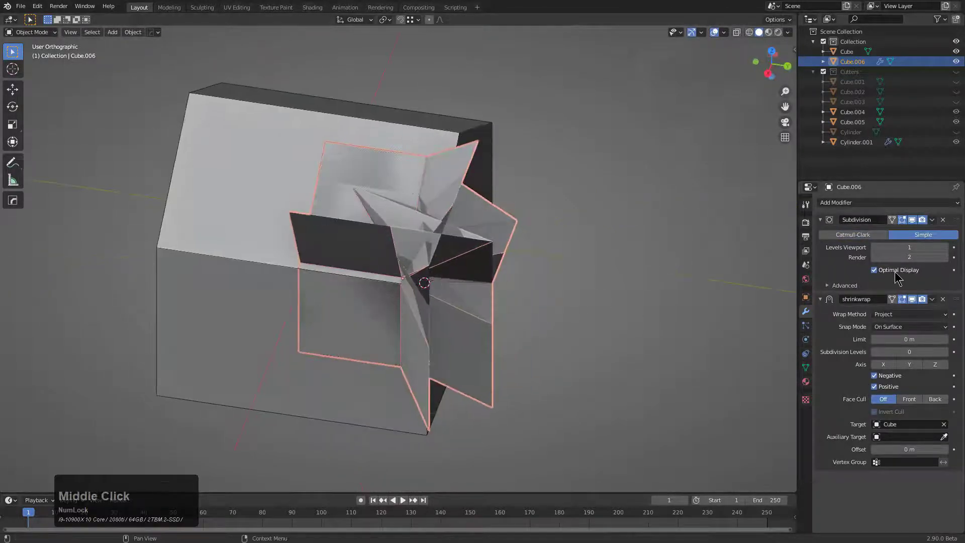
click(945, 248)
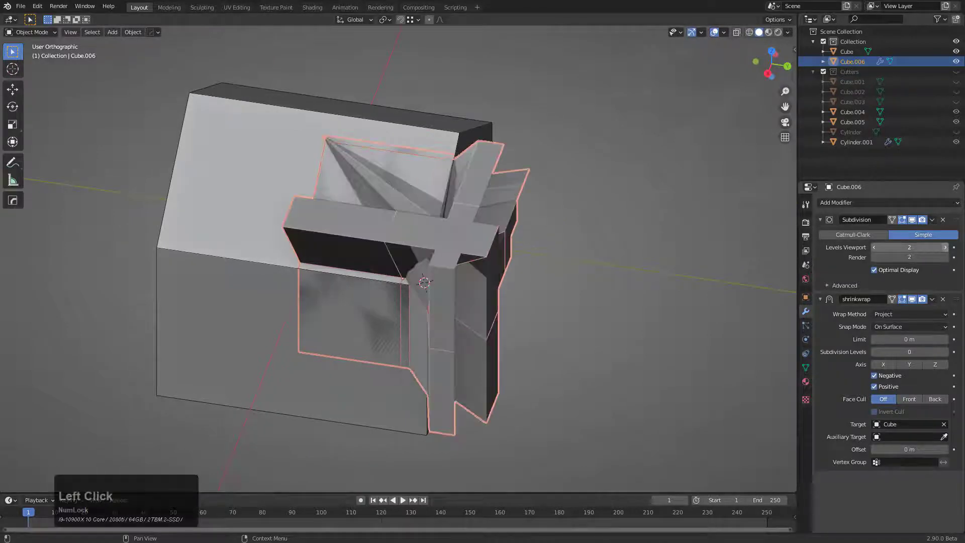
Step: Raise the shrinkwrapped cube's Subdivision viewport levels to 3 and its Shrinkwrap subdivision levels to 2
click(945, 248)
middle_drag(577, 263, 609, 254)
key(g)
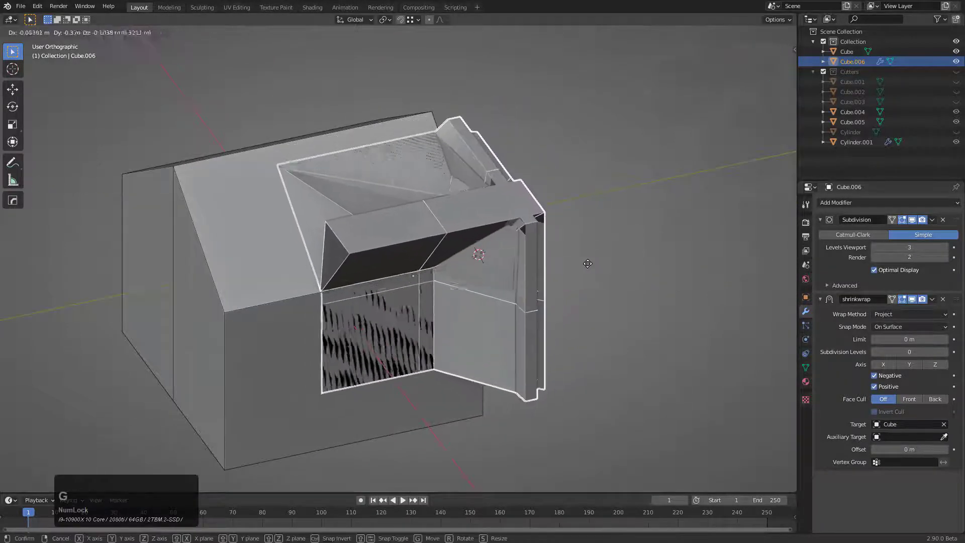
right_click(591, 264)
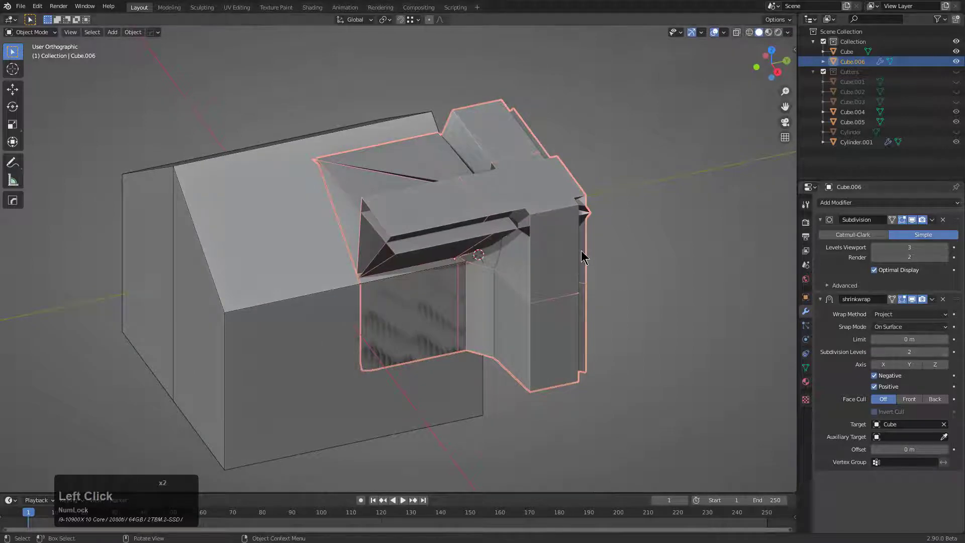
Step: Move the shrinkwrapped cube deep into the gabled cube so it wraps the roof and walls, and inspect the projected surface
key(g)
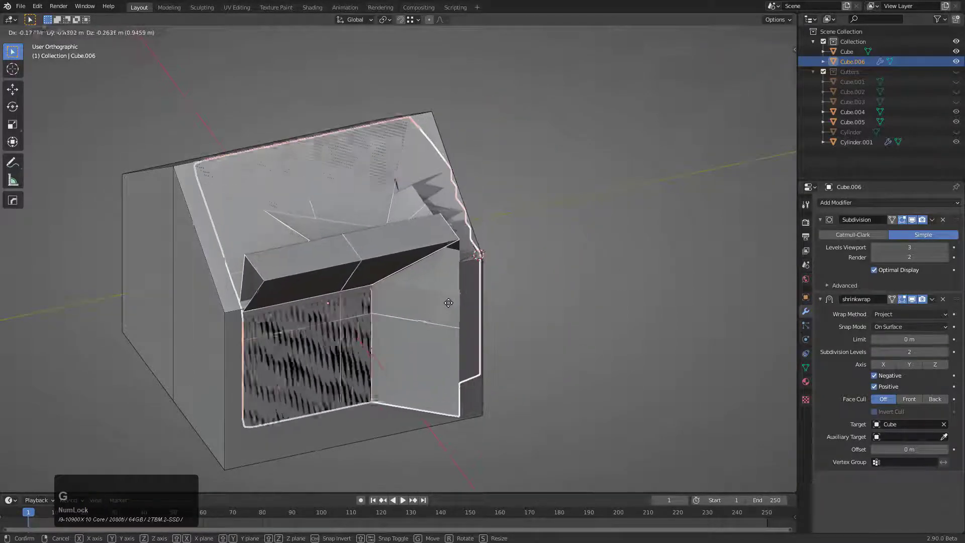
click(444, 302)
middle_drag(448, 301, 522, 277)
key(g)
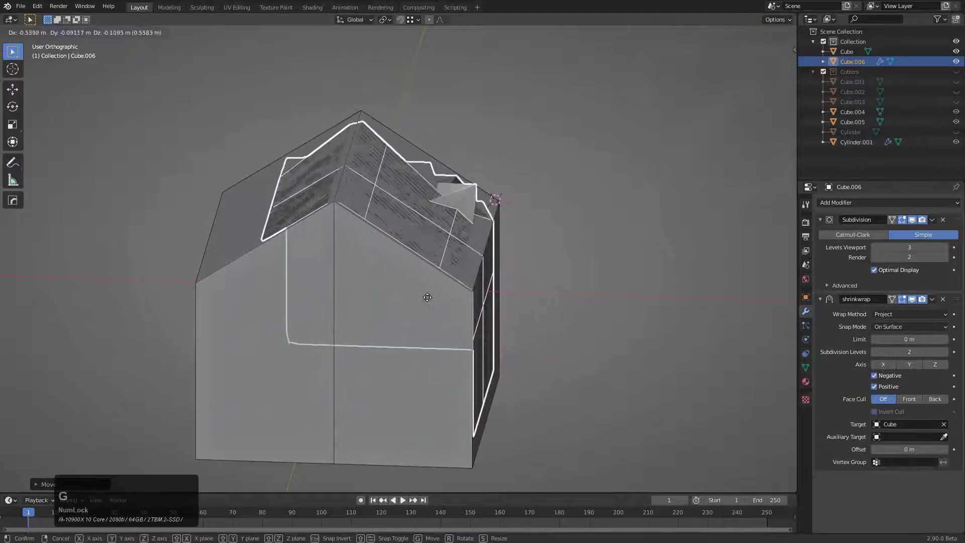
click(436, 273)
middle_drag(436, 273, 467, 221)
scroll(409, 236, down, 3)
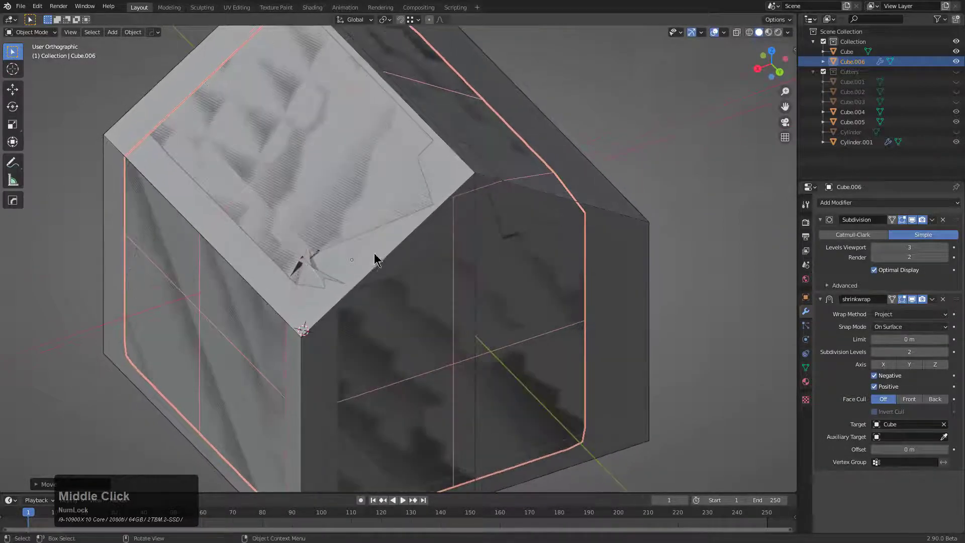
scroll(383, 249, up, 2)
middle_drag(383, 249, 401, 282)
scroll(402, 285, down, 2)
scroll(403, 285, up, 2)
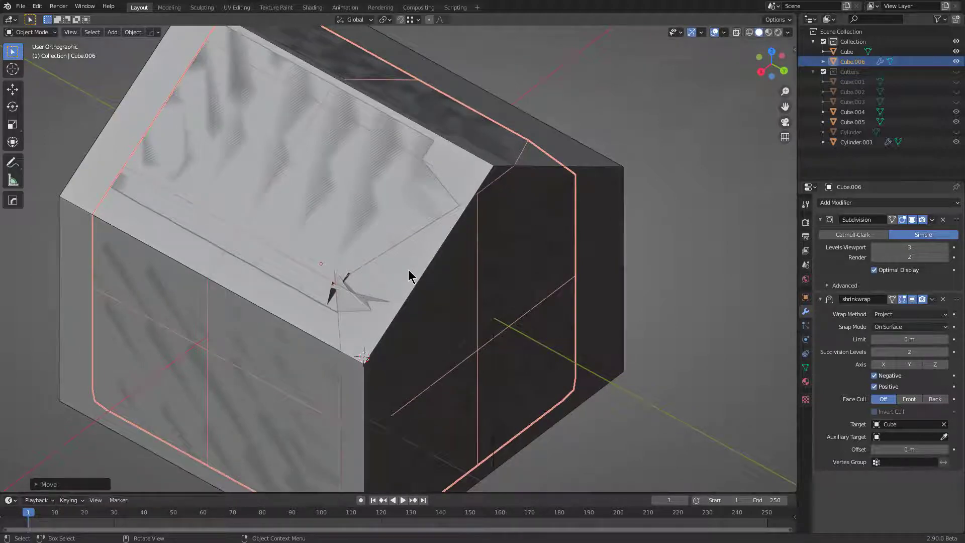
Step: Delete the shrinkwrapped cube and the gabled target cube
key(x)
click(409, 271)
click(392, 265)
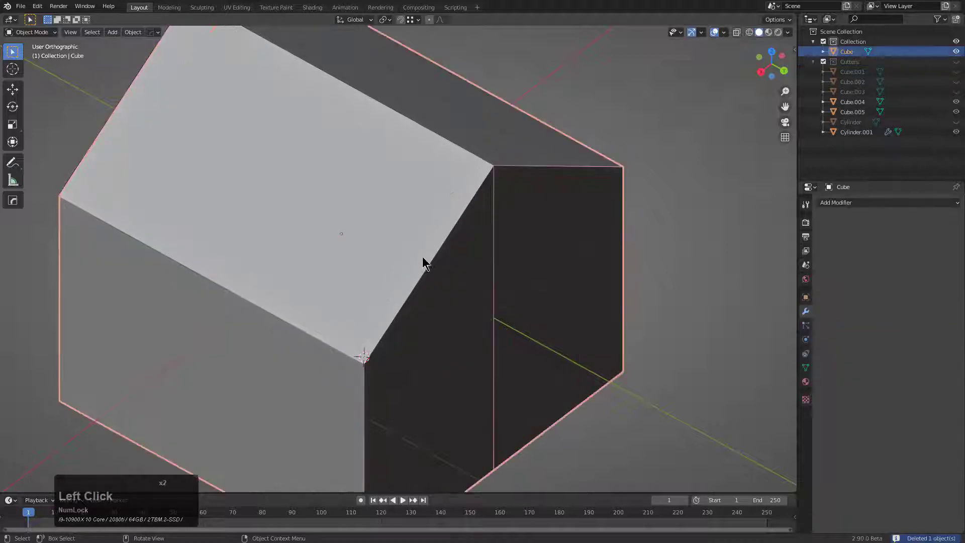
middle_drag(447, 266, 450, 267)
key(q)
mouse_move(452, 261)
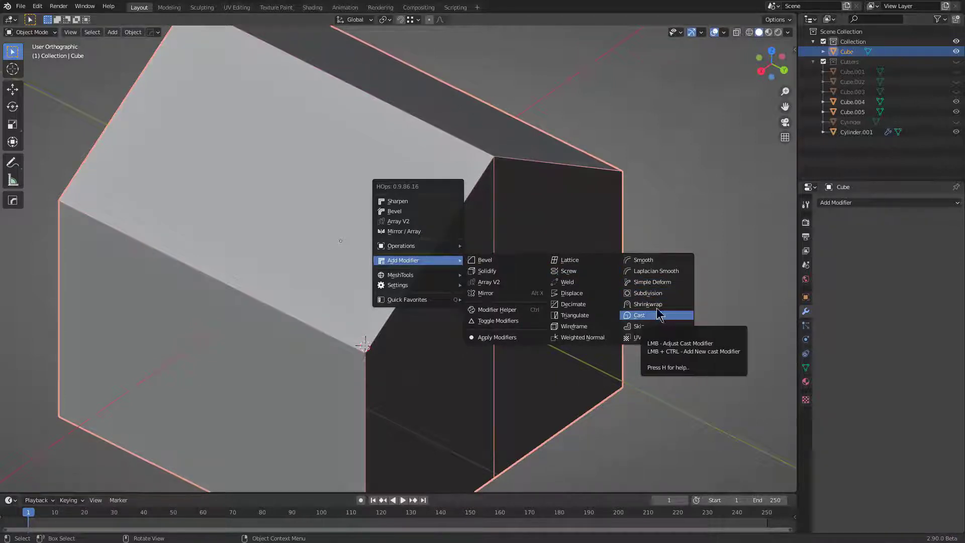
key(x)
click(486, 260)
Step: Add a new mesh cube to the empty scene
key(shift+a)
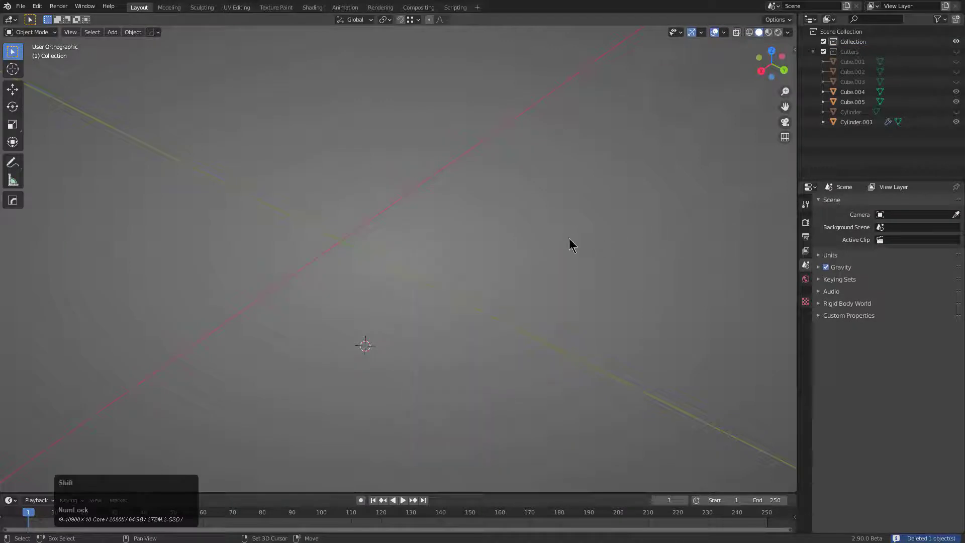
key(shift+a)
mouse_move(437, 230)
click(486, 243)
key(KP_Decimal)
scroll(485, 245, down, 3)
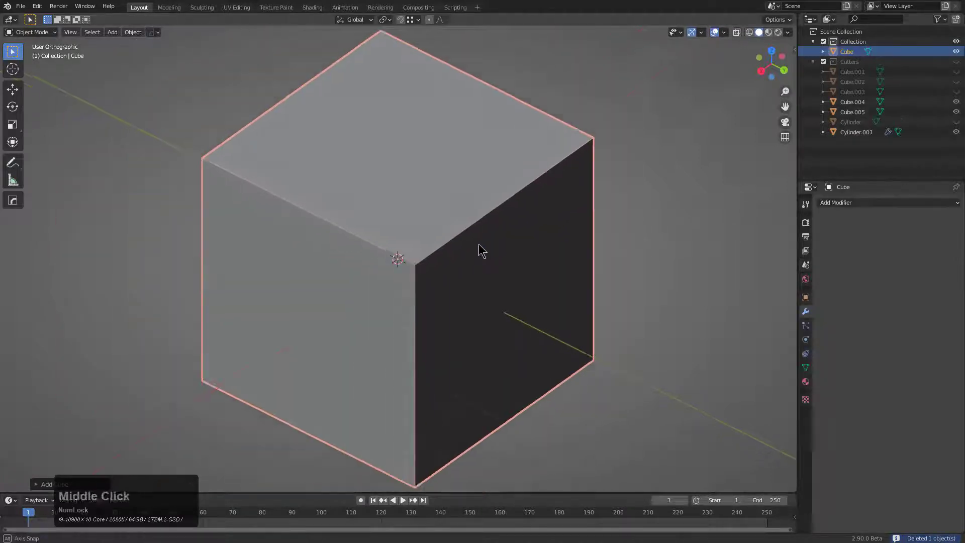
Step: Subdivide the new cube's entire mesh three times in Edit Mode and return to Object Mode
key(Tab)
right_click(446, 246)
click(446, 246)
key(shift+r)
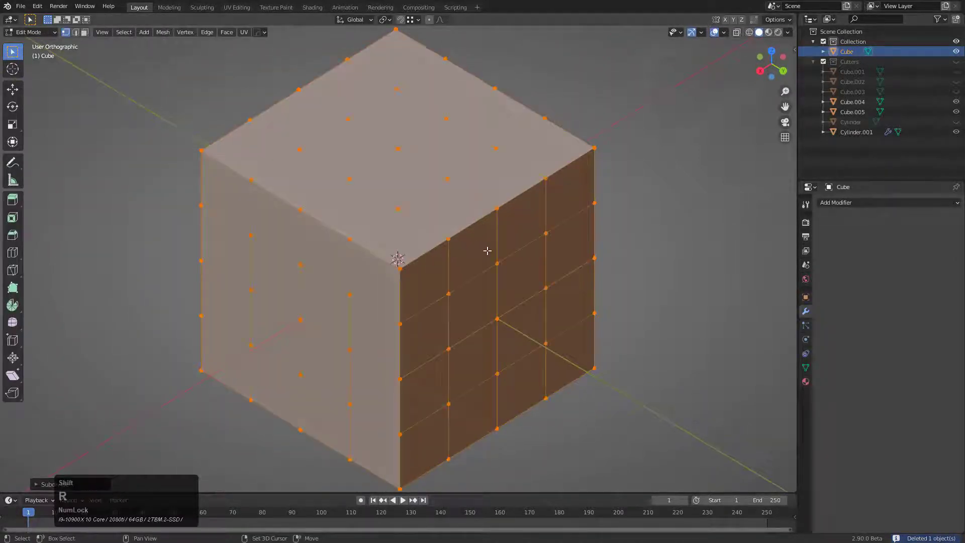
key(shift+r)
key(Tab)
Step: Add a HardOps Cast modifier to the subdivided cube and try Sphere factors between 1.0 and 4.0
key(q)
mouse_move(490, 256)
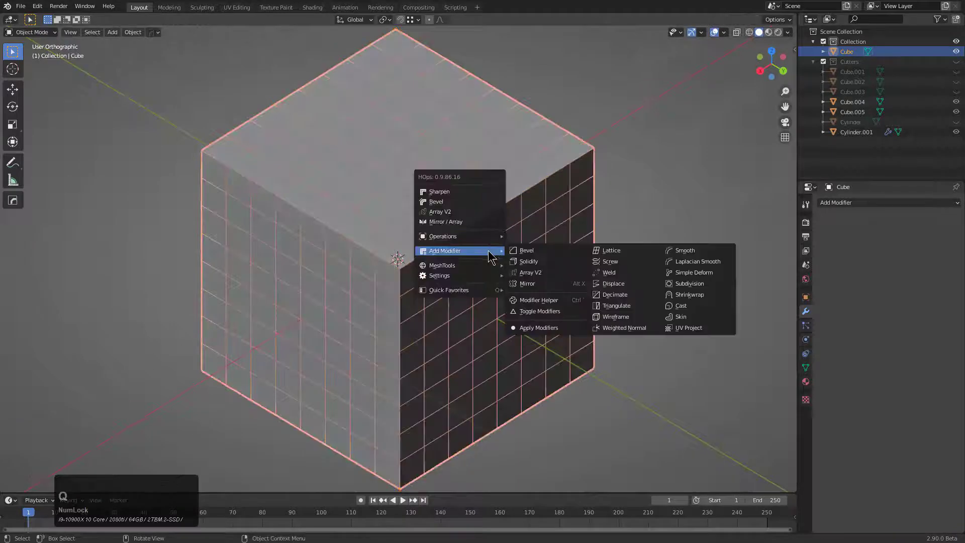
click(717, 308)
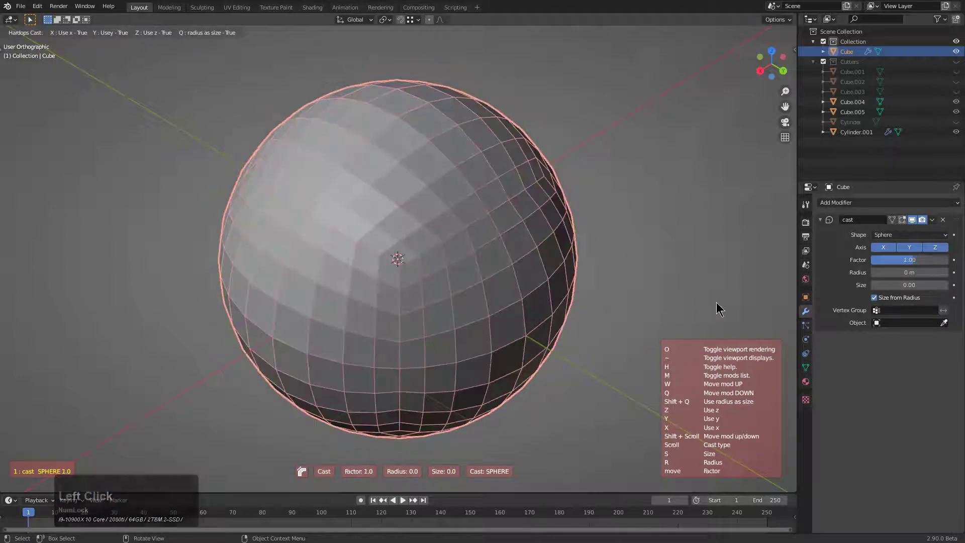
mouse_move(535, 290)
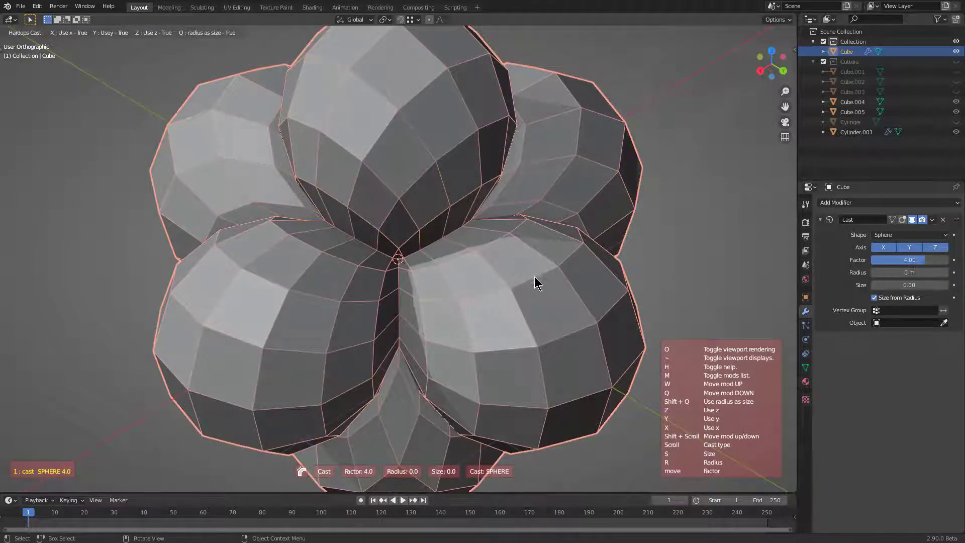
mouse_move(615, 290)
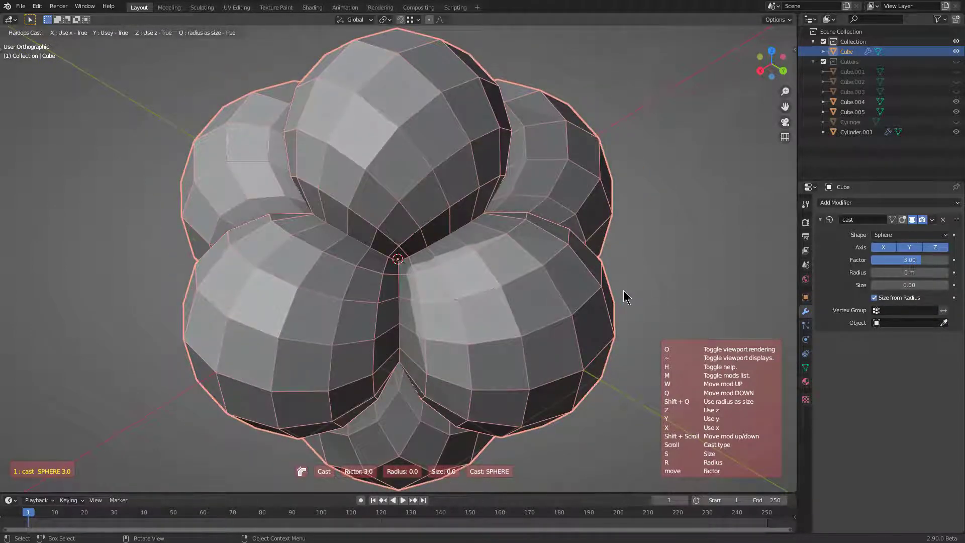
Step: Cycle through the Cast shapes, settle on Cylinder with a factor of 5.0, and confirm the modifier
scroll(623, 291, up, 1)
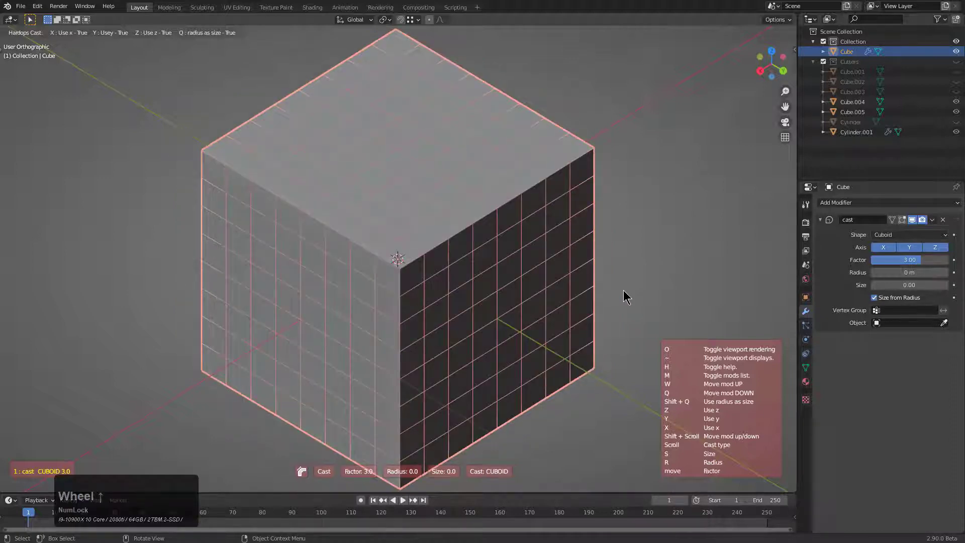
scroll(623, 291, up, 1)
mouse_move(720, 316)
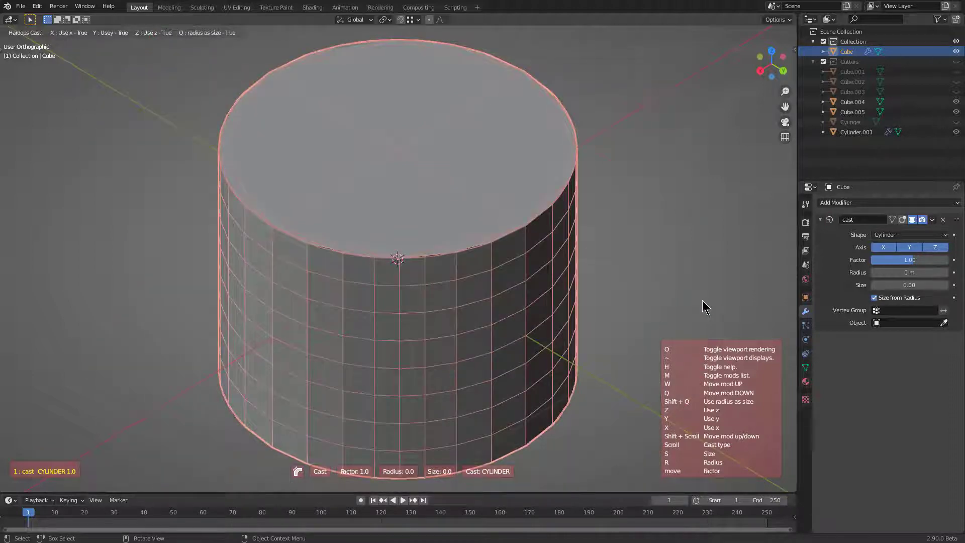
scroll(707, 308, up, 1)
scroll(707, 307, up, 2)
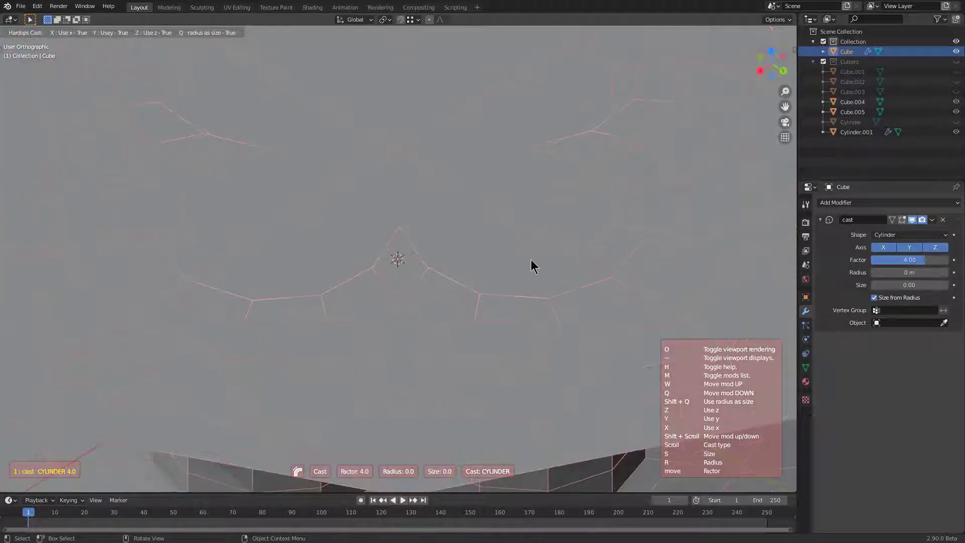
click(455, 226)
scroll(455, 270, down, 5)
middle_drag(454, 270, 460, 243)
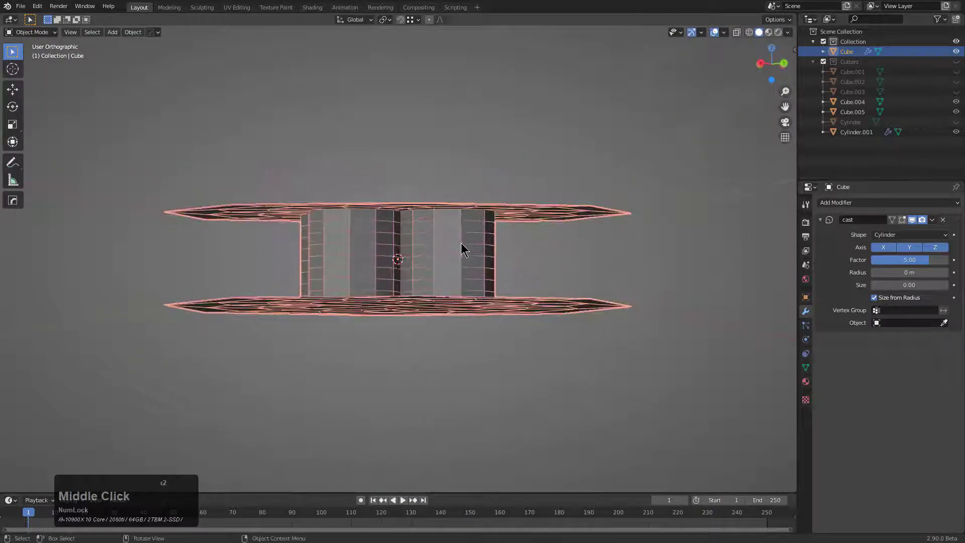
Step: Convert the cast cube's modifier result to real geometry with Visual Geometry to Mesh
scroll(461, 243, up, 5)
scroll(444, 316, up, 2)
key(ctrl+a)
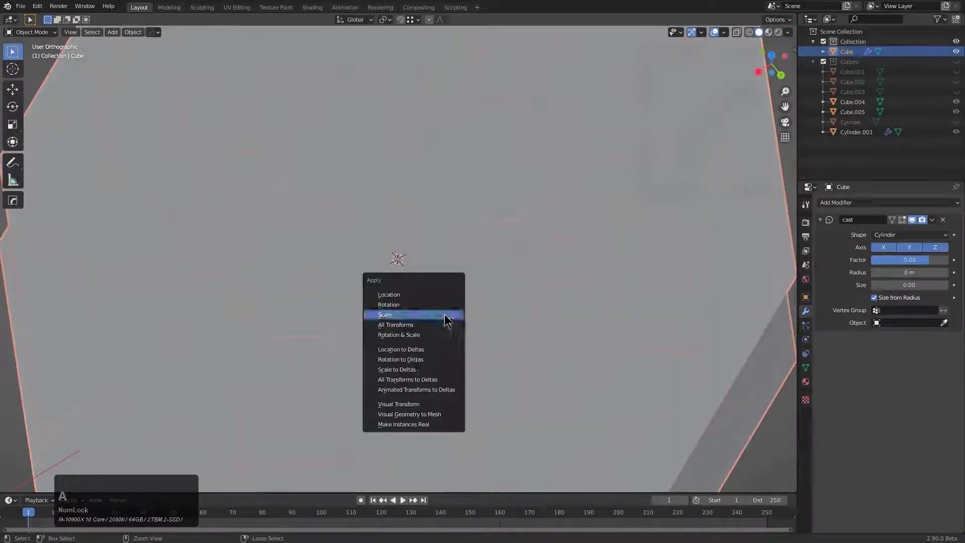
click(415, 411)
Step: Delete the large overlapping faces covering the upper and lower discs of the mesh in Edit Mode
click(407, 233)
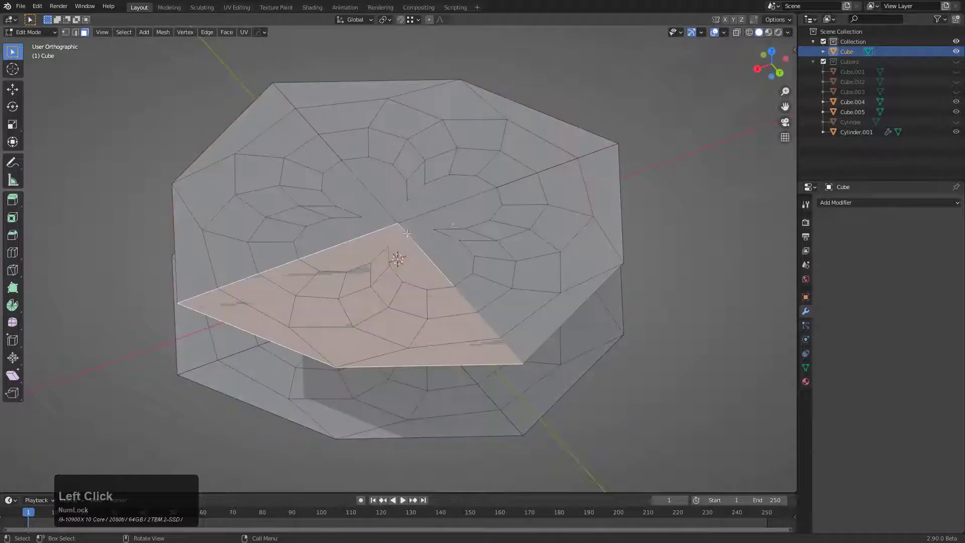
shift+click(445, 217)
shift+click(381, 203)
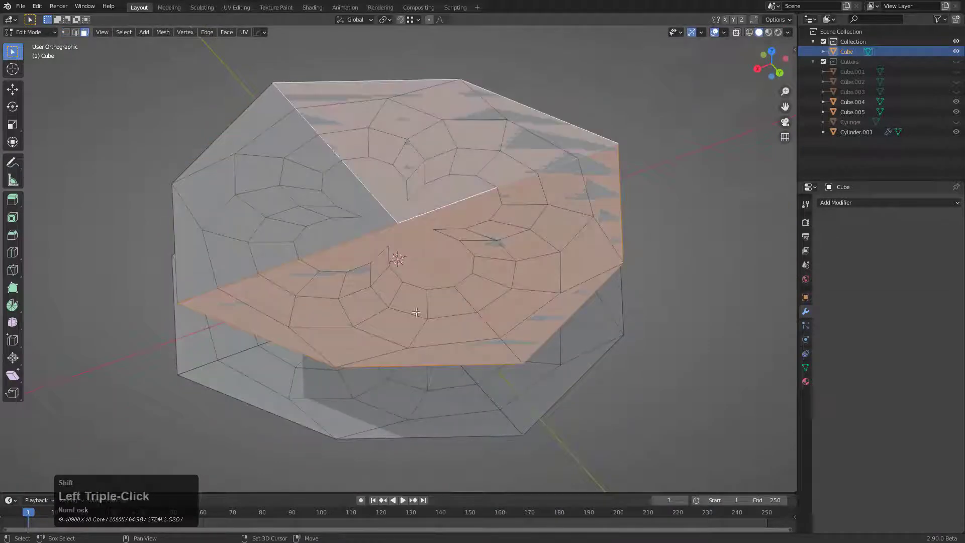
middle_drag(416, 312, 380, 251)
middle_drag(368, 213, 390, 254)
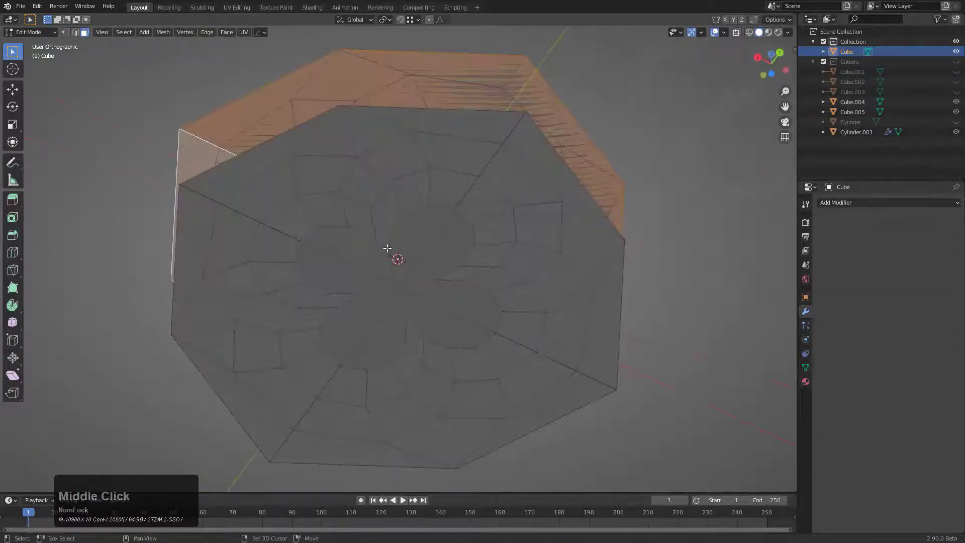
shift+click(390, 262)
shift+click(424, 288)
shift+click(419, 300)
shift+click(372, 293)
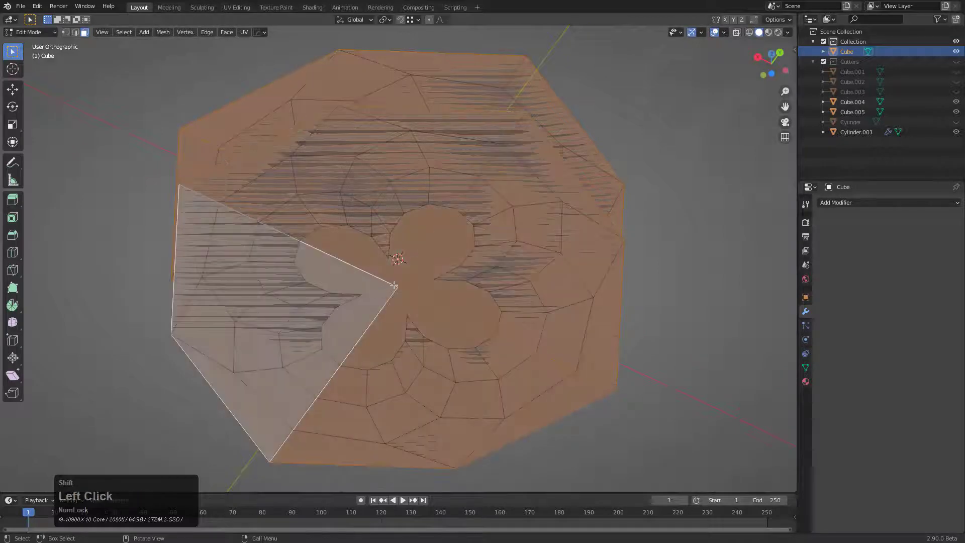
key(x)
click(373, 295)
Step: Preview loop cuts and select a face loop around the clover-shaped opening to examine the mesh's topology
middle_drag(428, 260, 402, 271)
scroll(282, 197, up, 2)
key(ctrl+r)
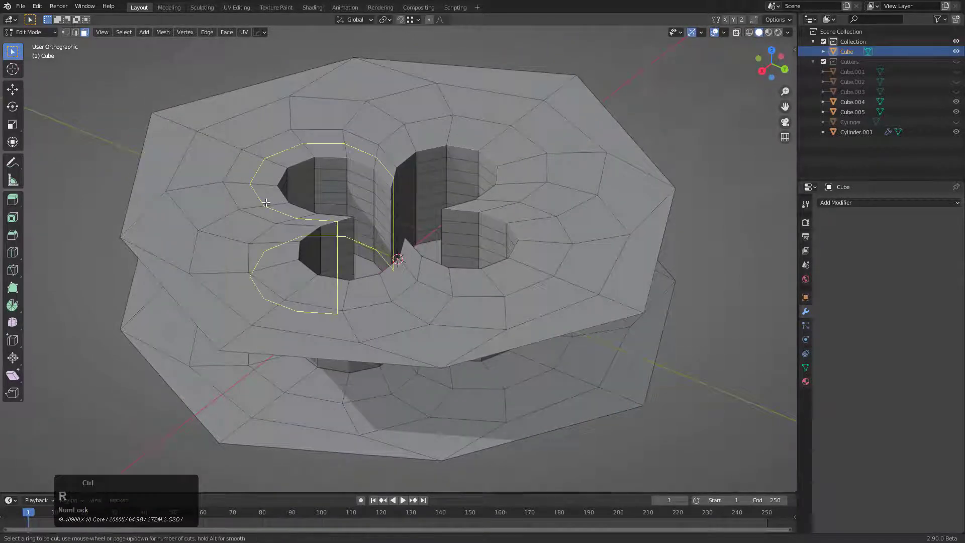
key(Escape)
middle_drag(347, 180, 349, 218)
key(ctrl+r)
key(Escape)
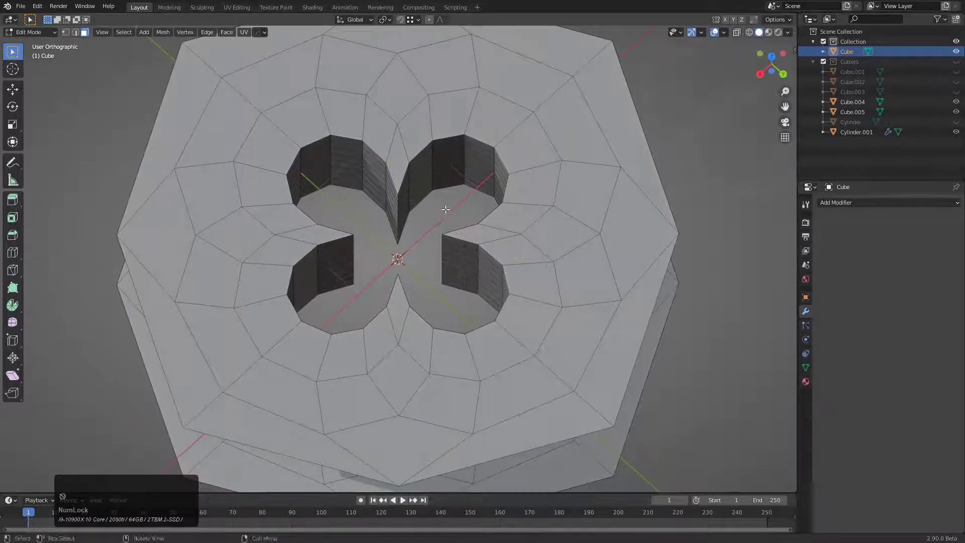
middle_drag(448, 213, 445, 192)
alt+click(581, 180)
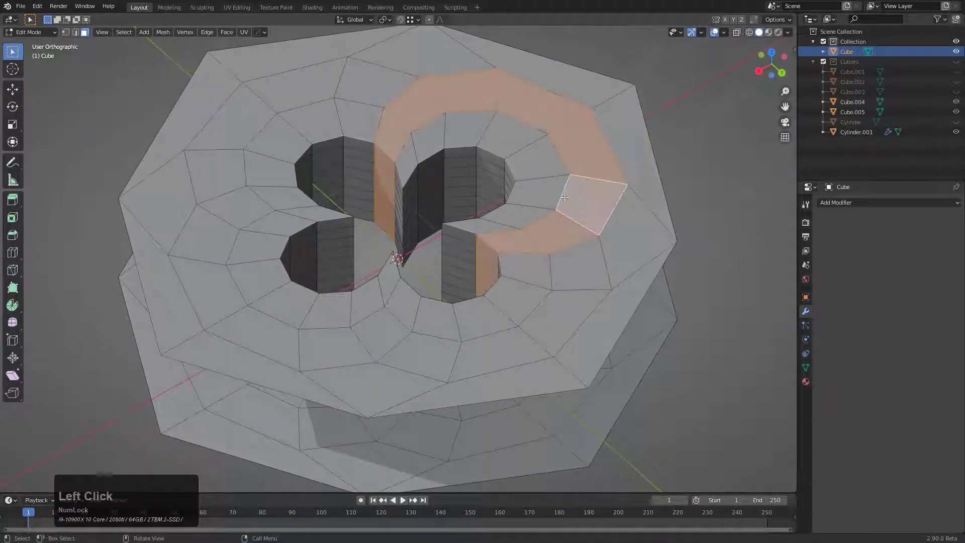
middle_drag(581, 180, 521, 220)
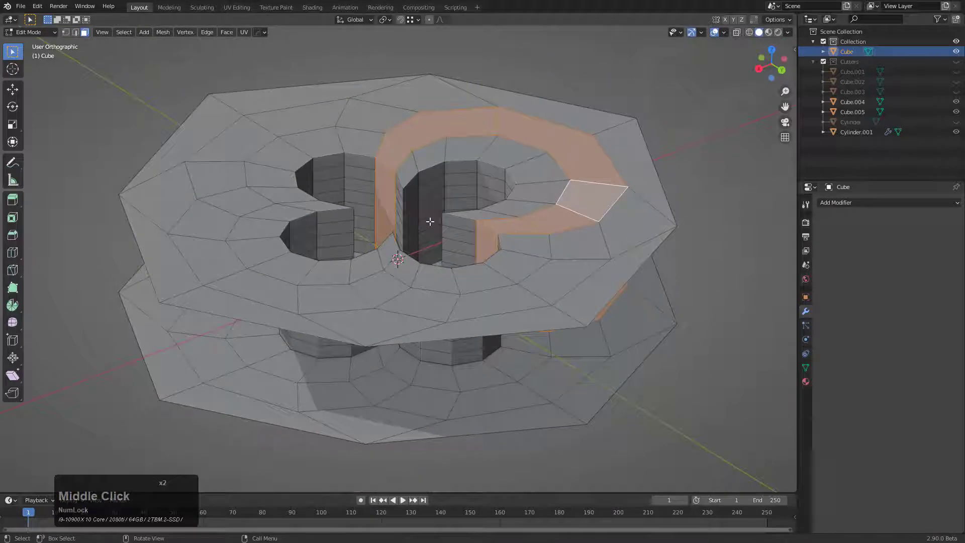
Step: Return to Object Mode and run HardOps Sharpen on the mesh
key(Tab)
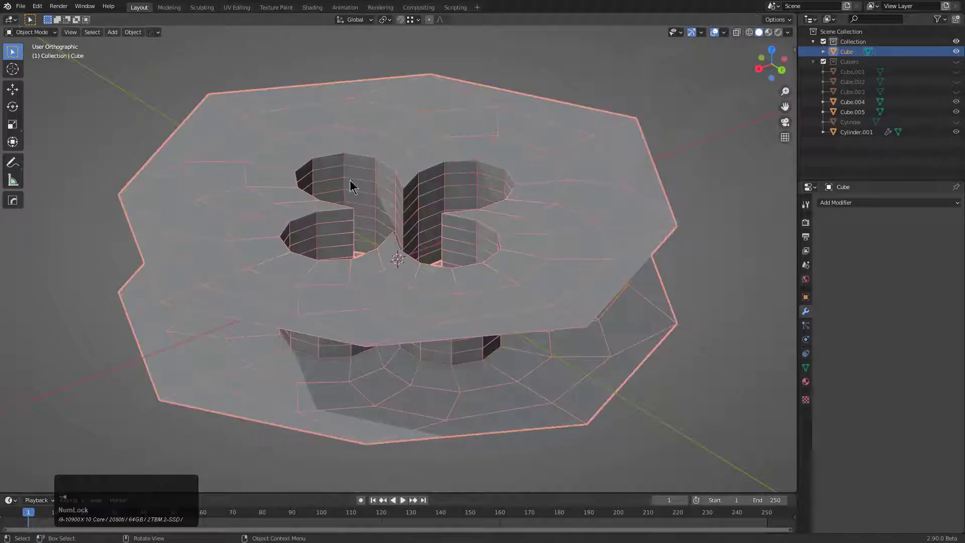
right_click(516, 181)
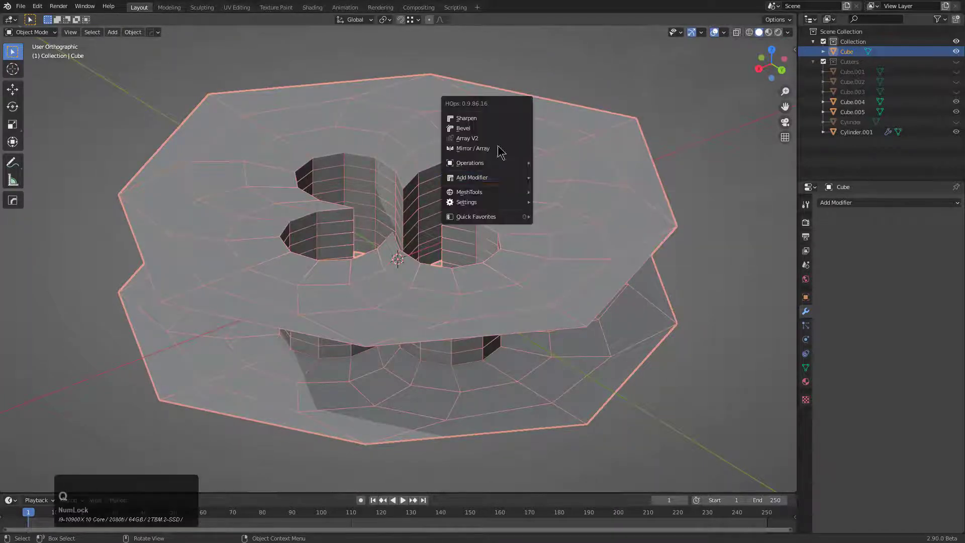
click(452, 114)
Step: Separate the linked upper disc into its own object, then hide the remaining original mesh in Object Mode
key(alt+a)
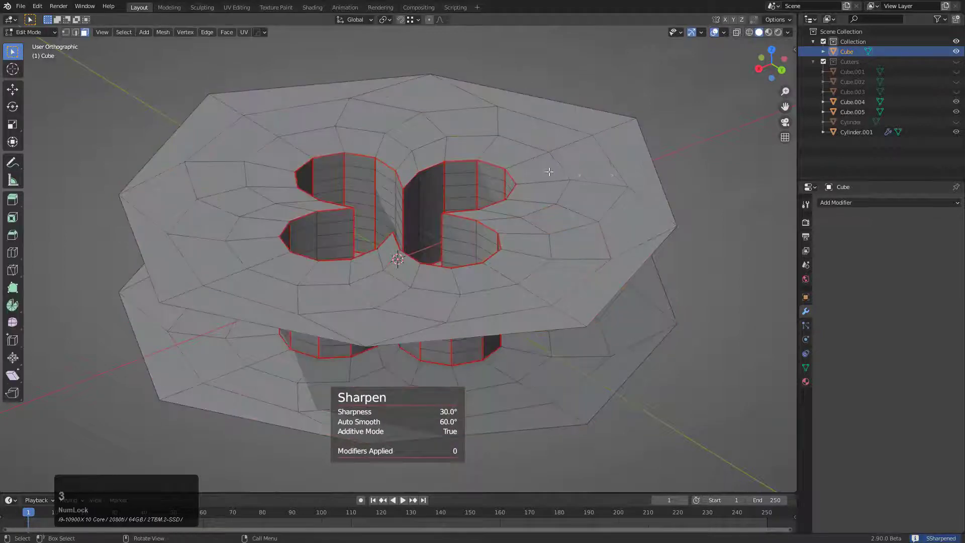
key(l)
key(p)
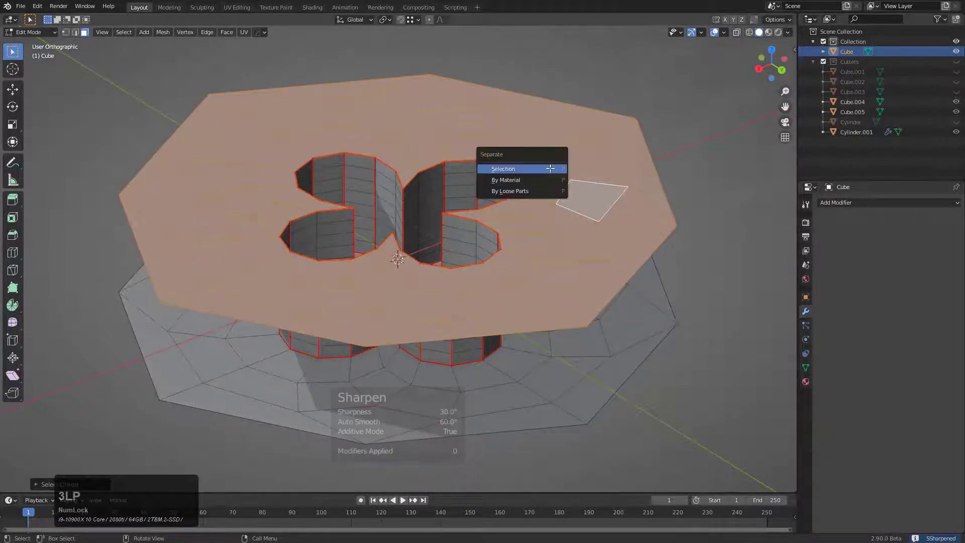
click(550, 168)
key(Tab)
key(h)
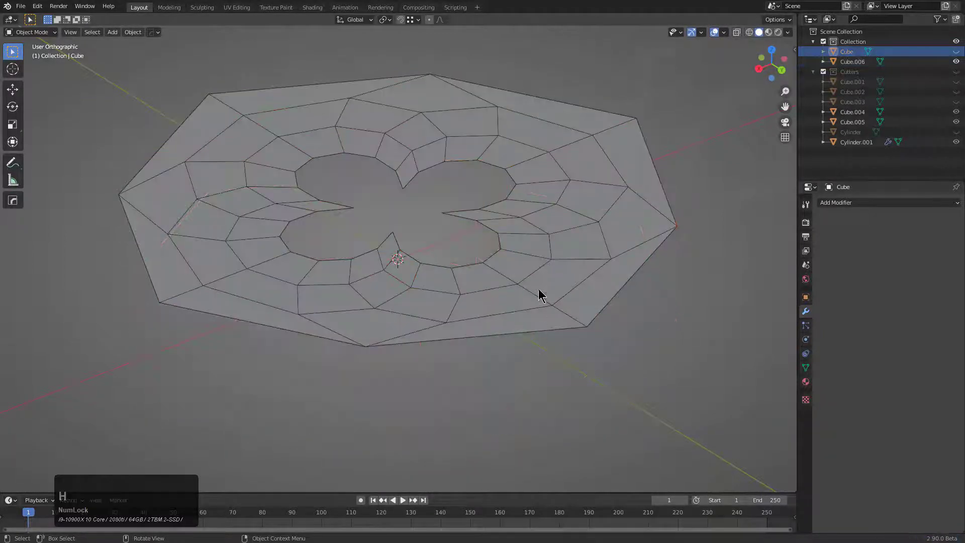
Step: Add a HardOps Solidify modifier to the separated disc with a thickness of about -1.807 m and offset -1
click(538, 290)
middle_drag(538, 290, 474, 265)
key(Tab)
key(Tab)
key(q)
click(450, 277)
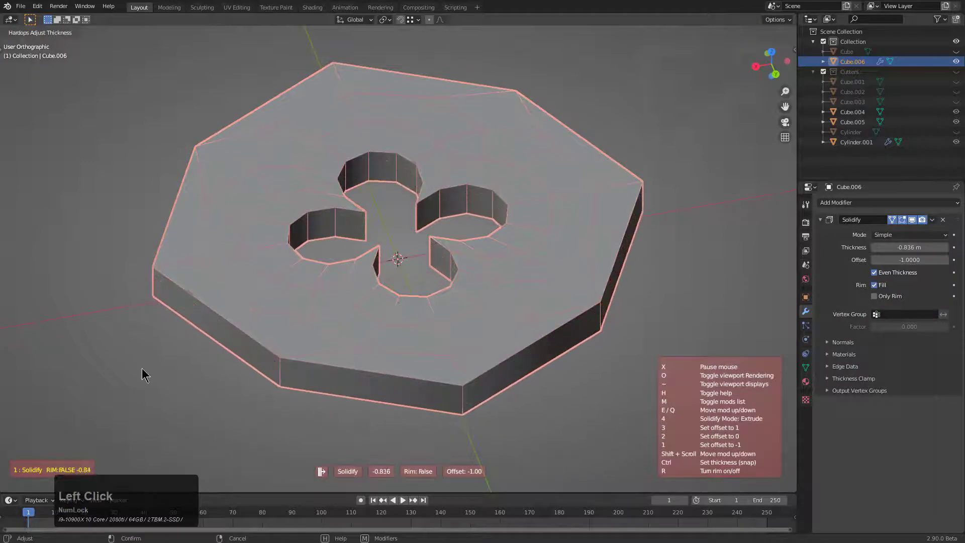
click(459, 181)
mouse_move(459, 180)
middle_down()
mouse_move(505, 163)
mouse_move(270, 161)
mouse_move(441, 216)
mouse_move(280, 151)
mouse_move(404, 205)
mouse_move(459, 181)
middle_up()
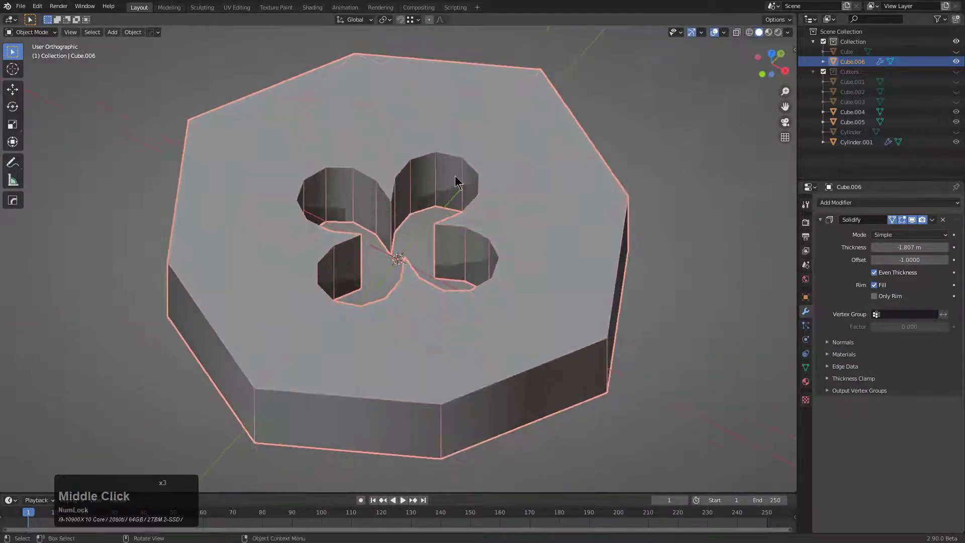
Step: Delete the solidified disc and add a new default cube at the 3D cursor
key(q)
mouse_move(452, 235)
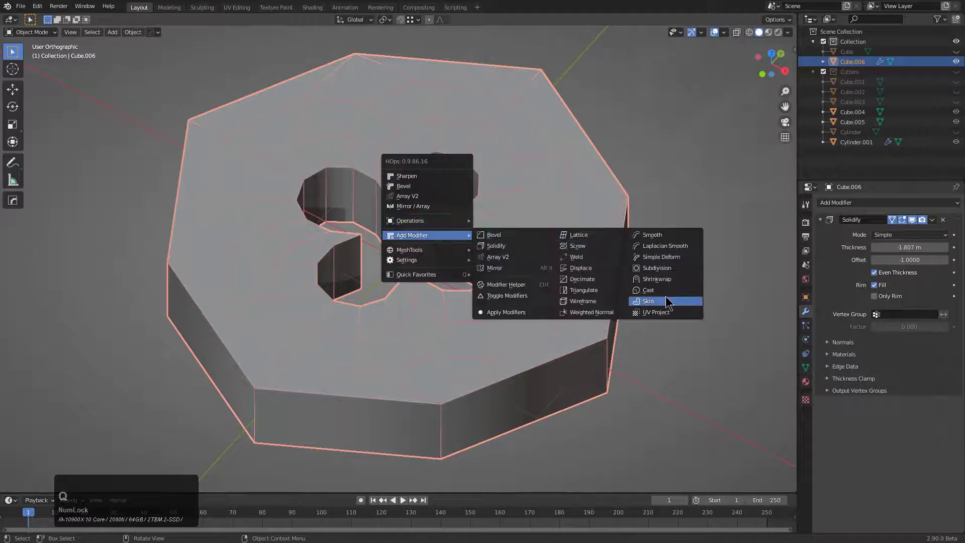
key(x)
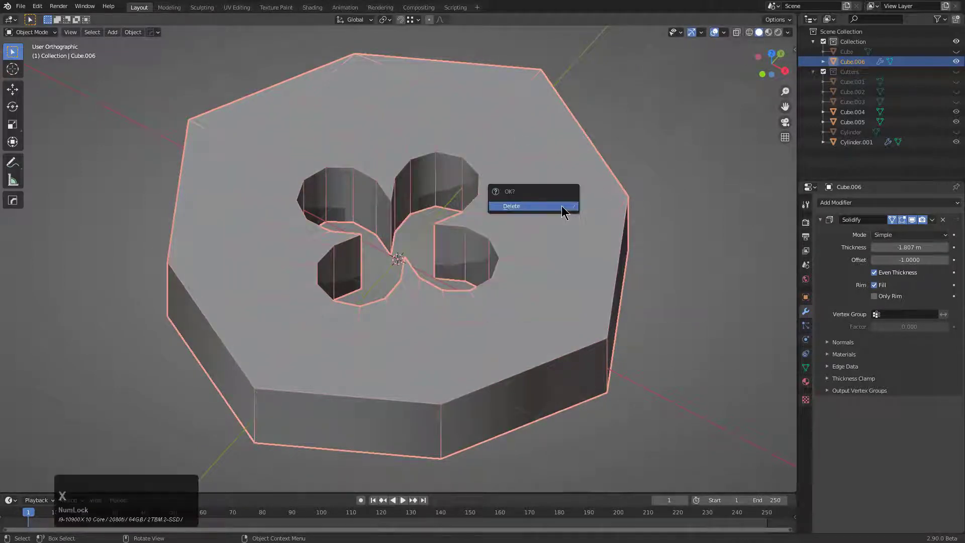
click(562, 208)
key(shift+a)
mouse_move(459, 180)
click(518, 194)
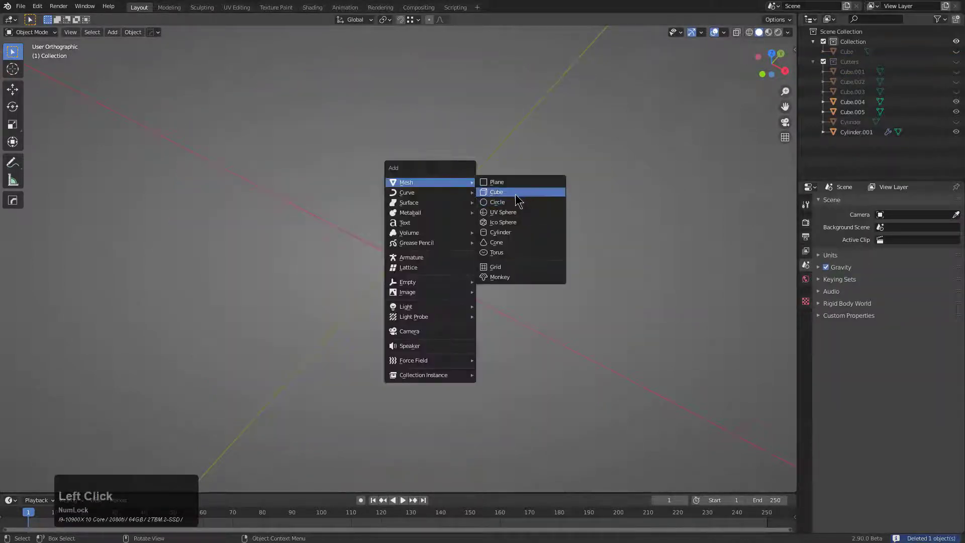
key(KP_Decimal)
scroll(475, 181, down, 1)
scroll(473, 176, down, 3)
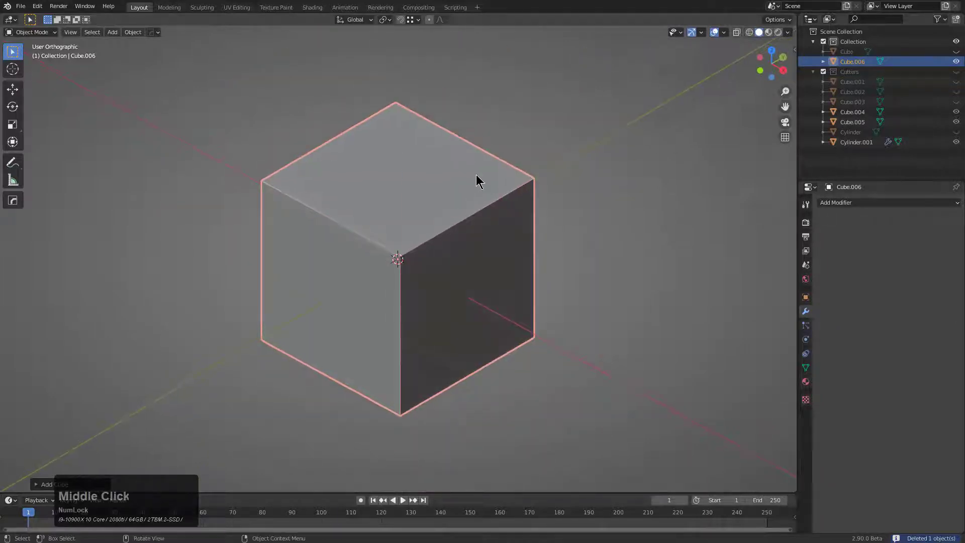
Step: Run HardOps SphereCast on the cube and examine the resulting mesh
key(q)
mouse_move(462, 229)
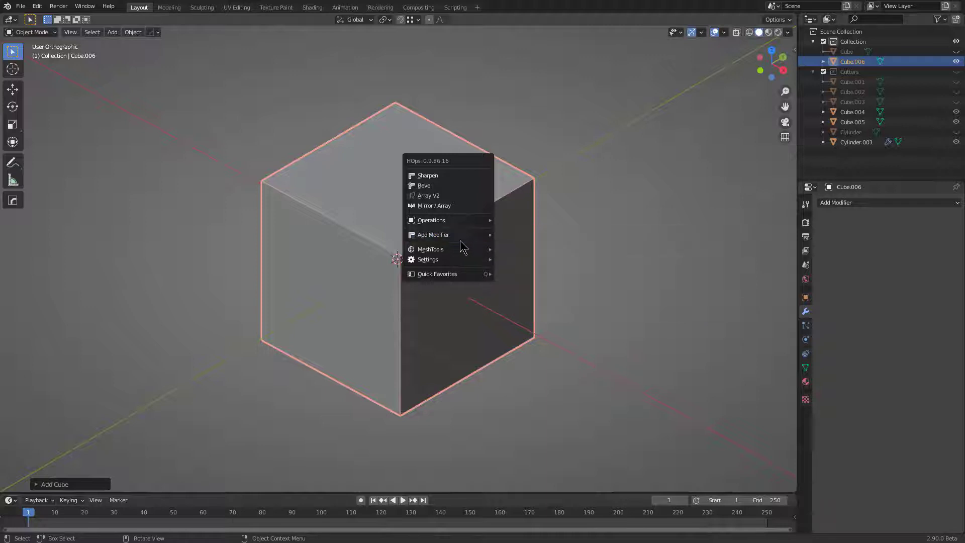
mouse_move(450, 253)
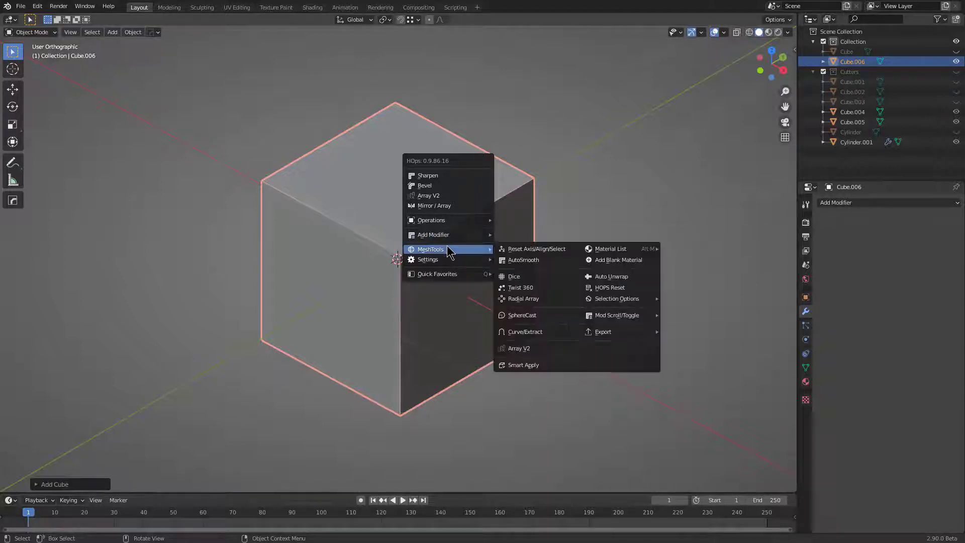
click(544, 319)
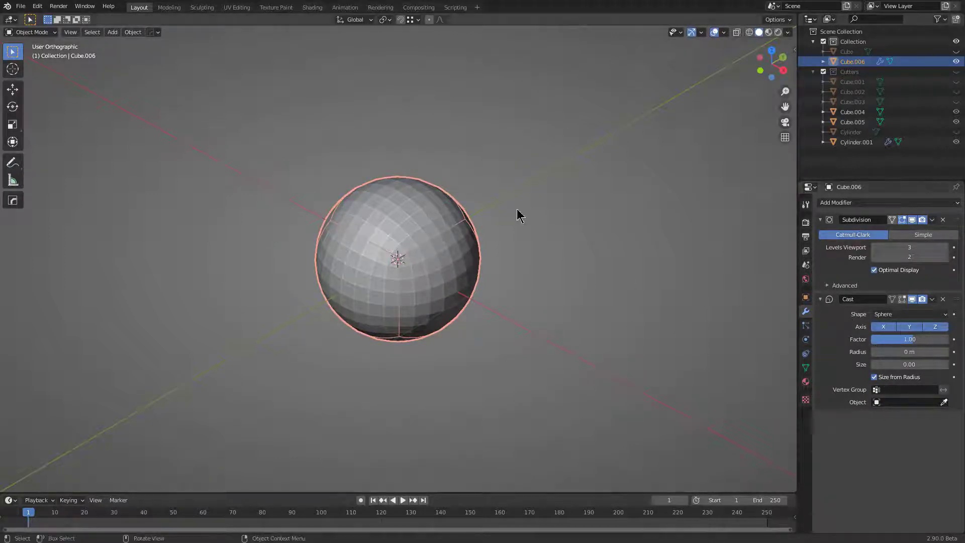
scroll(517, 213, up, 5)
mouse_move(491, 242)
middle_down()
mouse_move(438, 214)
mouse_move(393, 214)
mouse_move(478, 219)
mouse_move(509, 241)
mouse_move(498, 249)
middle_up()
scroll(509, 247, down, 2)
scroll(422, 240, up, 2)
middle_drag(422, 239, 371, 156)
Step: Set the SphereCast object's Subdivision viewport level to 1
key(ctrl+1)
scroll(505, 283, down, 2)
middle_drag(415, 267, 433, 248)
scroll(383, 263, down, 2)
scroll(433, 248, up, 3)
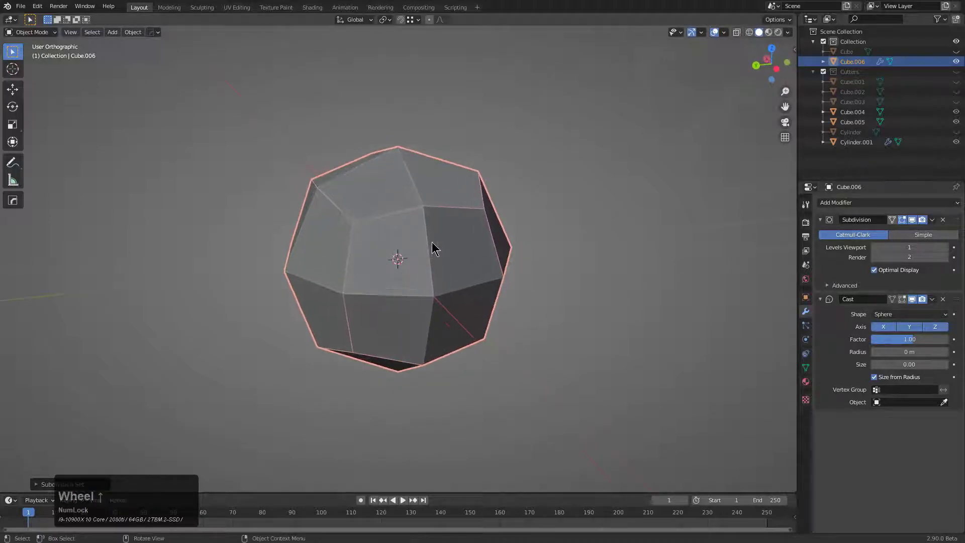
Step: Delete the SphereCast object and add a fresh cube in its place
key(x)
click(432, 240)
key(shift+a)
mouse_move(433, 242)
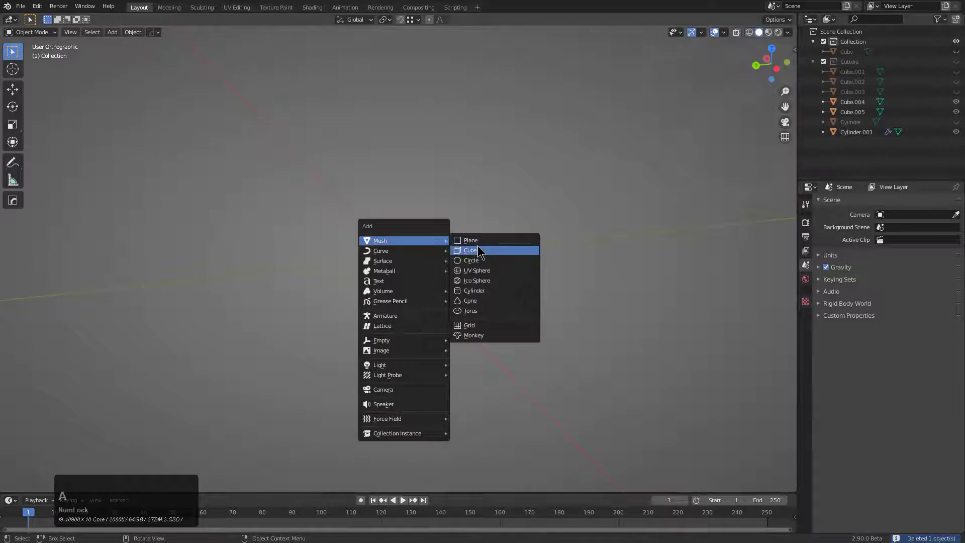
click(477, 247)
middle_drag(455, 228, 471, 239)
scroll(472, 239, down, 2)
Step: Add a HardOps Skin modifier to the new cube
key(q)
mouse_move(470, 239)
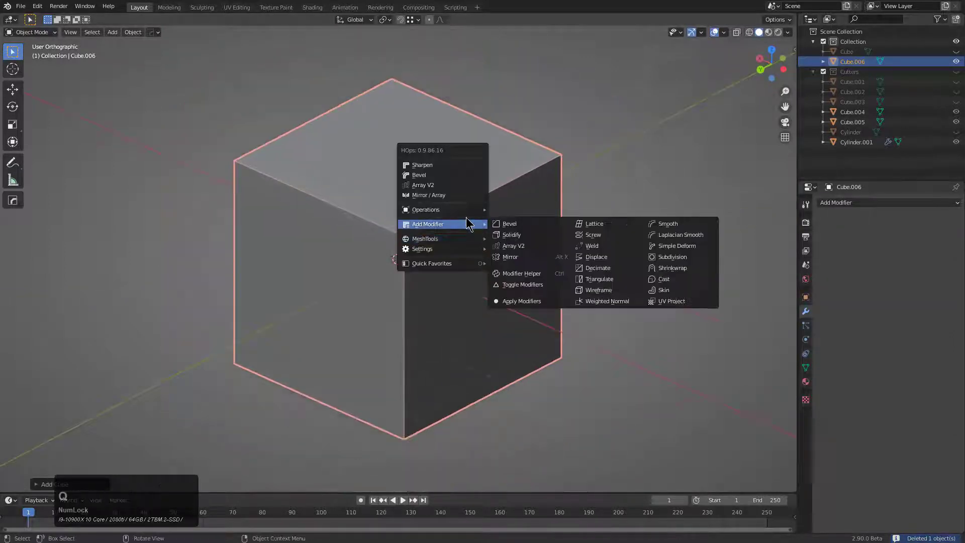
click(663, 290)
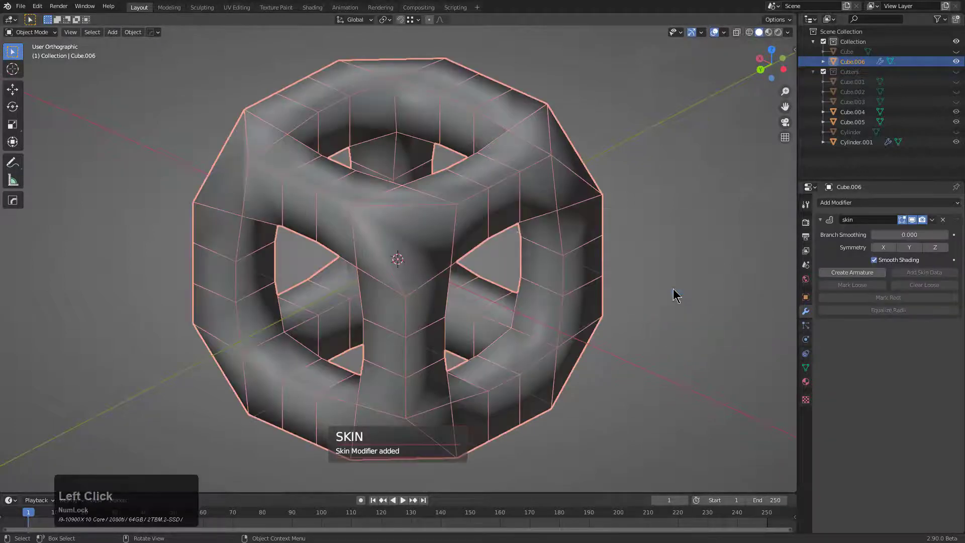
Step: Scale down the skin radius on all cube vertices in Edit Mode to thin the frame, and return to Object Mode
mouse_move(517, 246)
middle_down()
mouse_move(536, 252)
mouse_move(520, 250)
middle_up()
key(Tab)
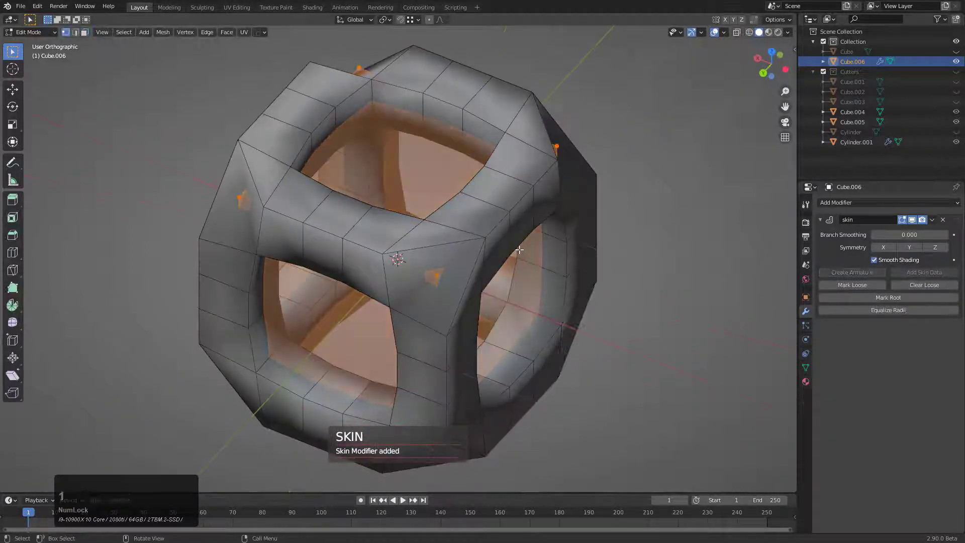
scroll(519, 250, down, 2)
key(ctrl+a)
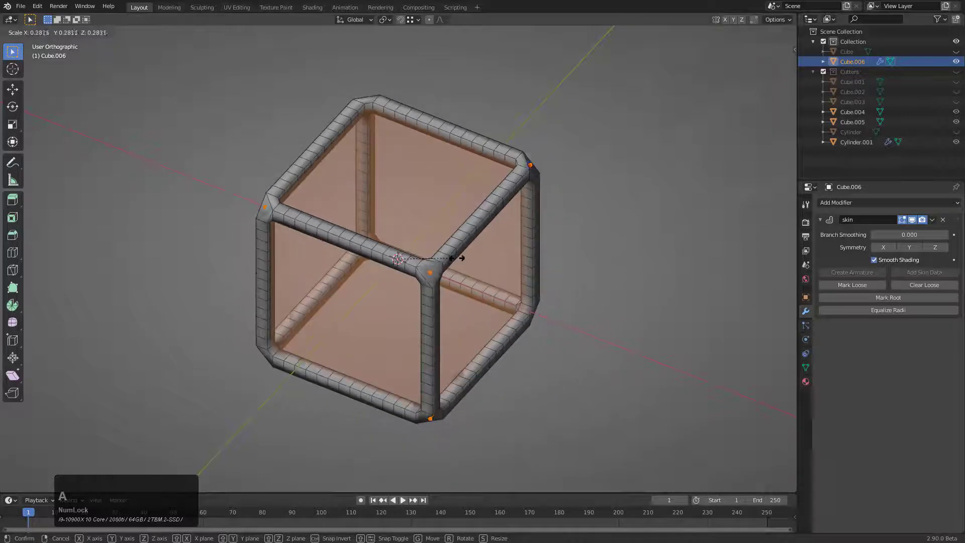
click(488, 255)
key(Tab)
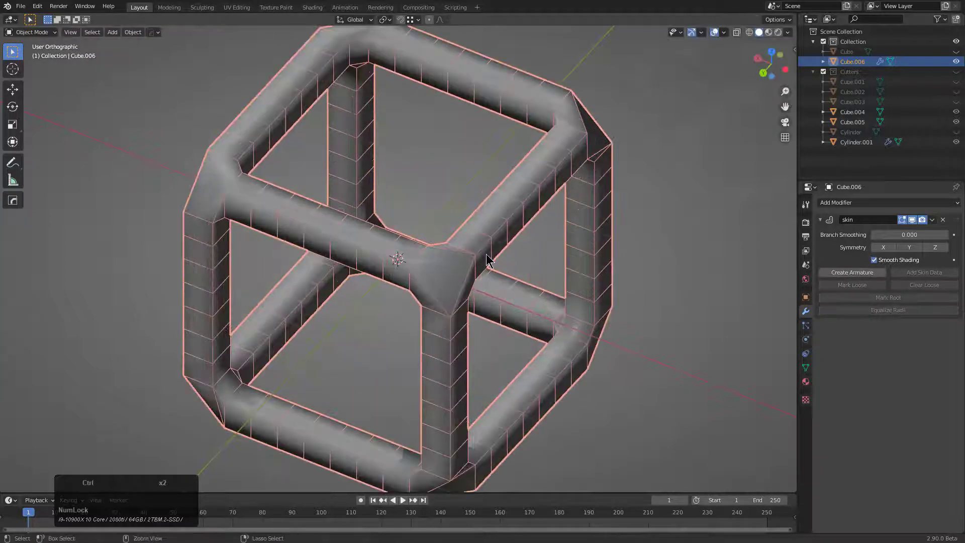
Step: Add a level 1 Subdivision modifier below the Skin modifier and inspect the tubular frame
key(ctrl+1)
middle_drag(471, 259, 433, 231)
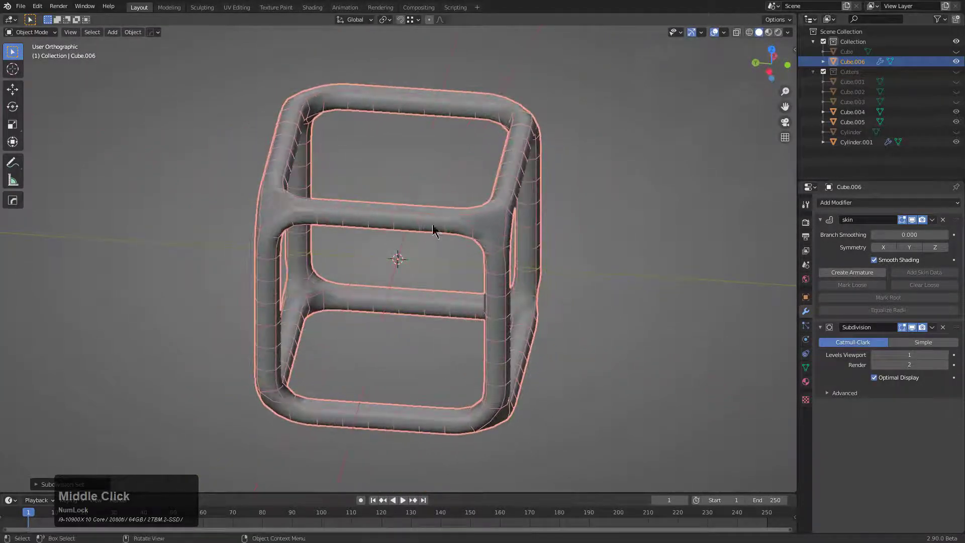
middle_drag(296, 187, 408, 211)
scroll(346, 202, up, 2)
scroll(351, 216, down, 4)
Step: Extrude an upper corner vertex four times in Edit Mode to form a bent arm curling back towards the cube frame
key(Tab)
middle_drag(351, 217, 355, 230)
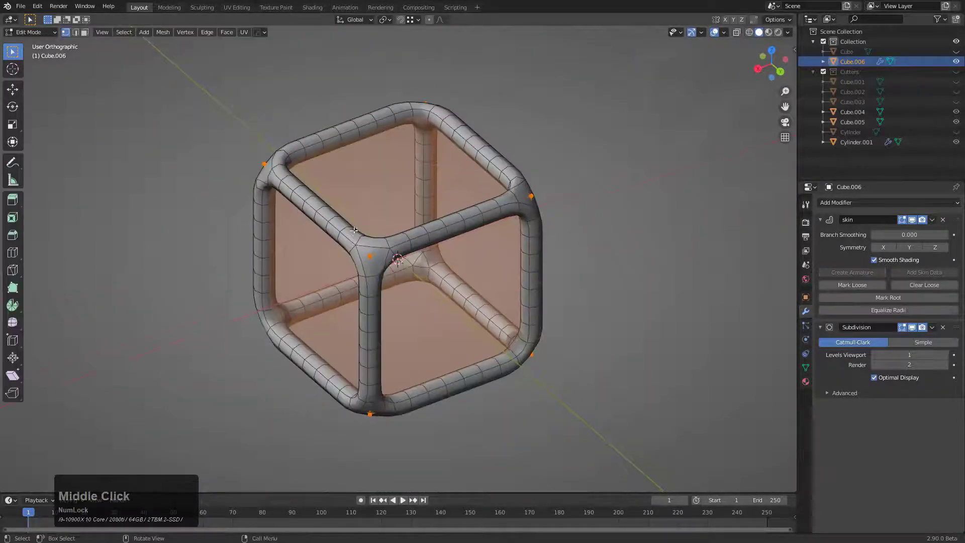
click(267, 172)
key(e)
click(175, 115)
key(e)
click(118, 186)
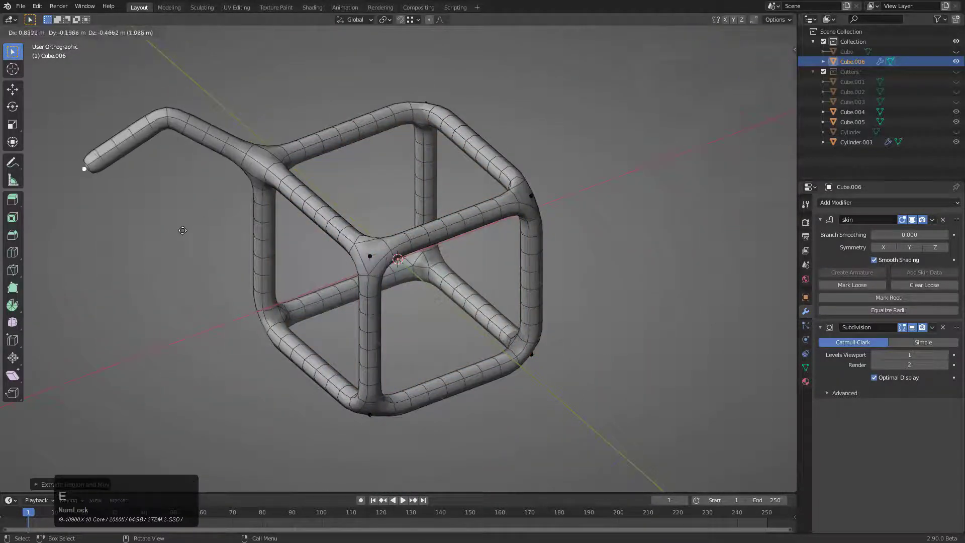
scroll(205, 166, down, 2)
key(e)
click(230, 262)
key(e)
click(327, 258)
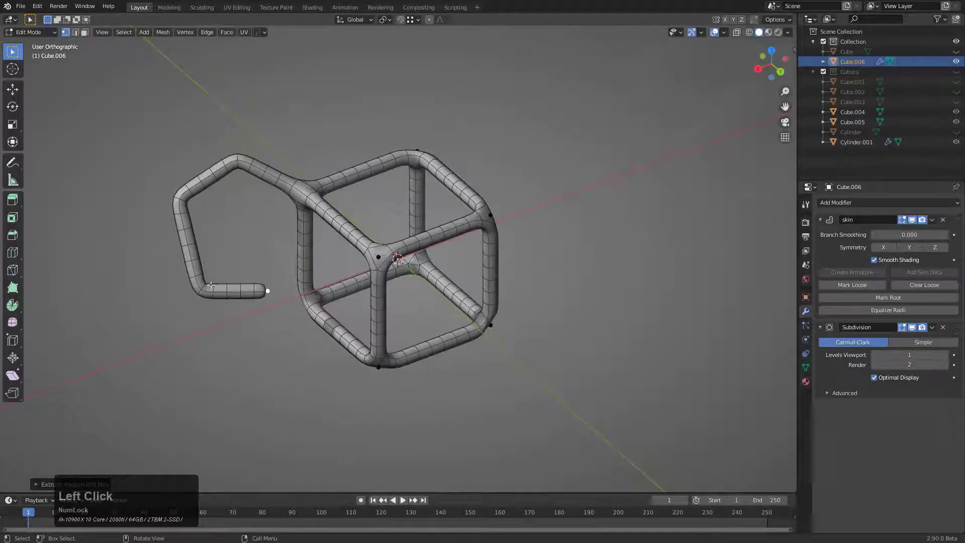
Step: Reposition the arm's bend vertices outward and subdivide the selected segments between them
click(207, 294)
key(g)
click(178, 297)
shift+click(232, 170)
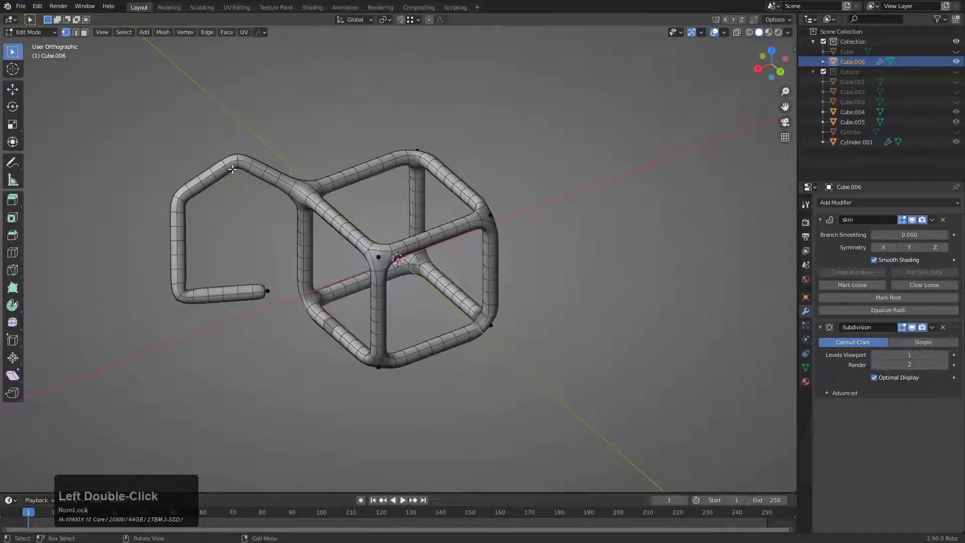
key(g)
click(208, 160)
right_click(217, 159)
click(199, 157)
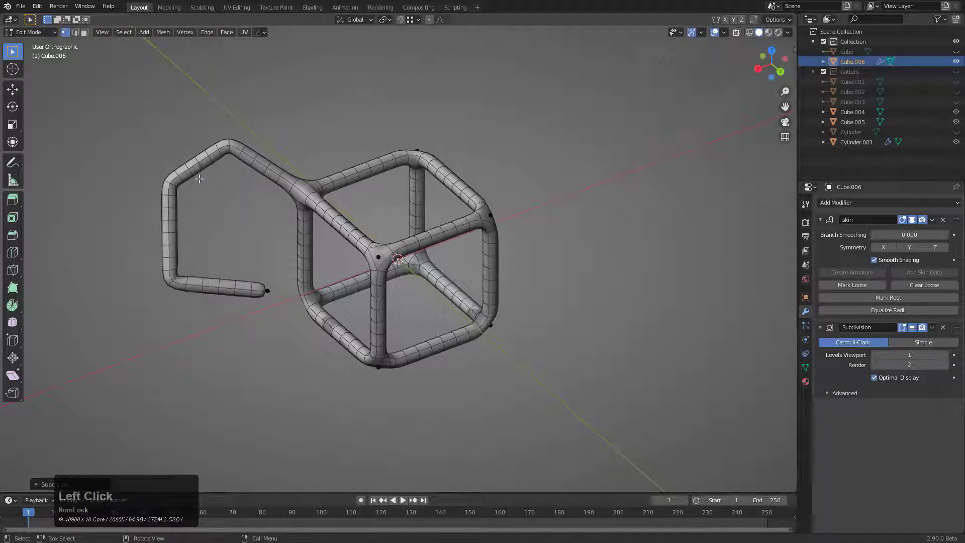
Step: Move the arm's individual vertices outward to round it into an open loop
click(202, 167)
key(g)
click(188, 146)
key(g)
click(153, 185)
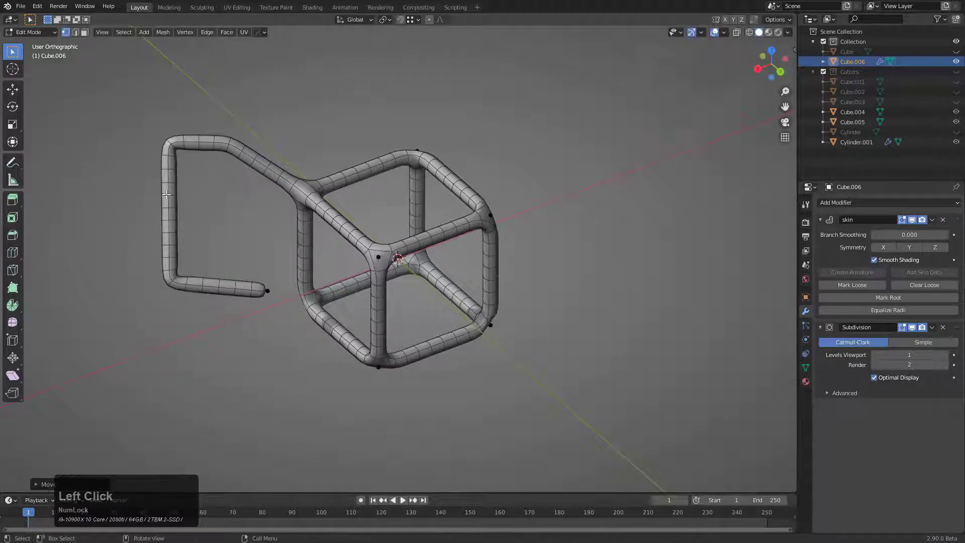
click(166, 194)
key(g)
click(143, 205)
click(172, 224)
key(g)
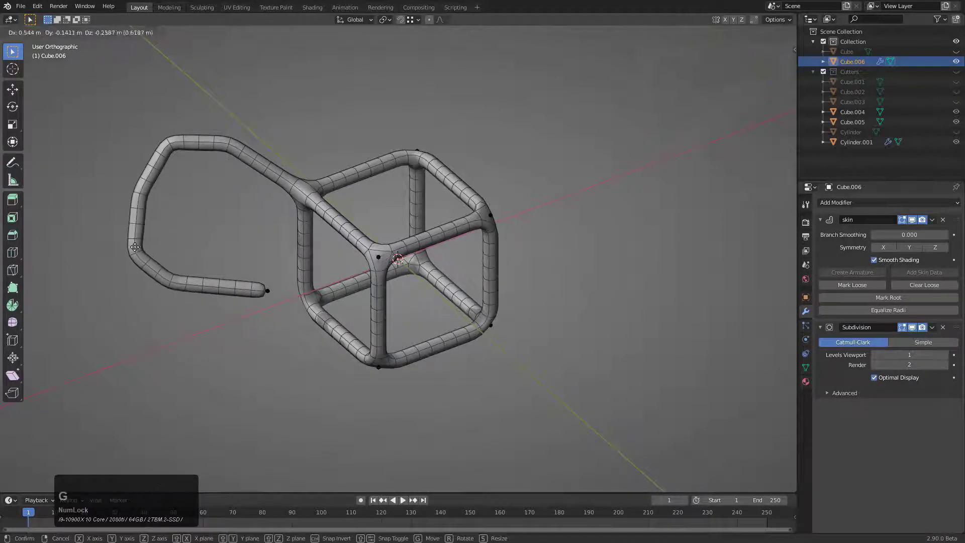
click(132, 243)
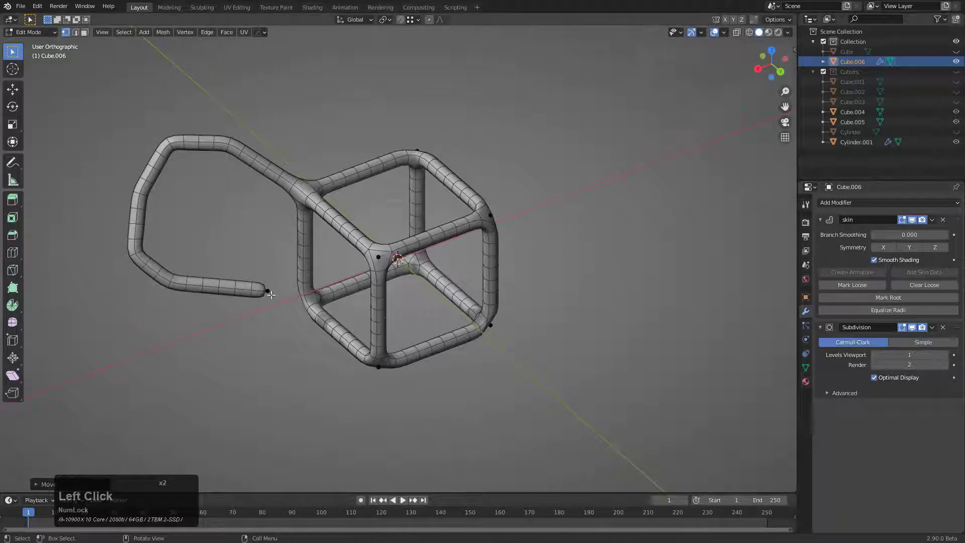
Step: Move the arm's end vertex slightly upward and return to Object Mode
click(267, 291)
key(g)
click(263, 278)
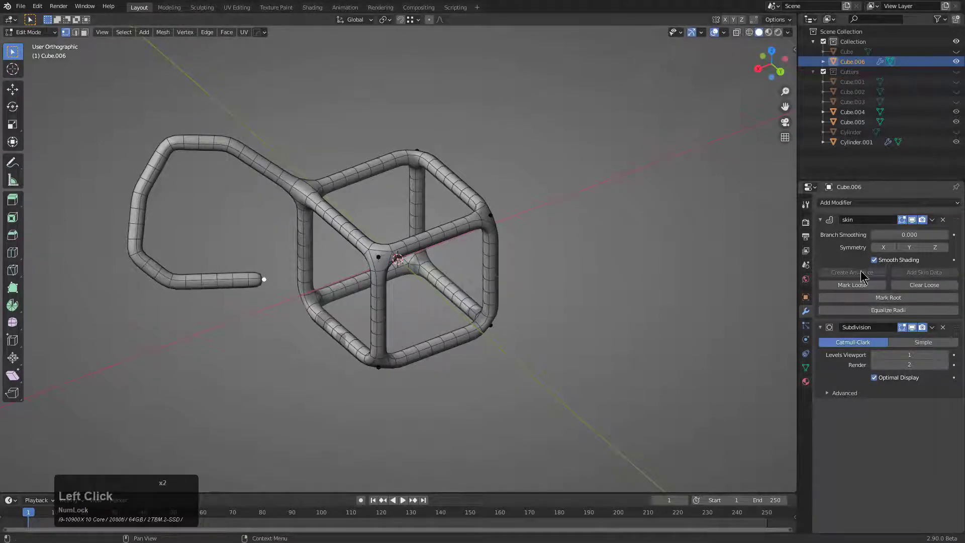
mouse_move(261, 236)
middle_down()
mouse_move(285, 234)
mouse_move(277, 233)
middle_up()
key(g)
key(Tab)
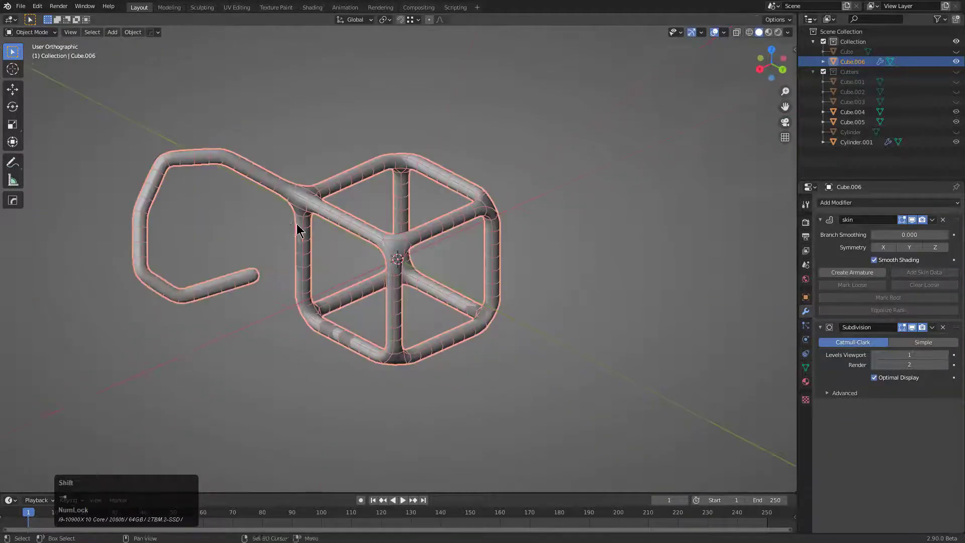
Step: Duplicate the Subdivision modifier and place the copy above the Skin modifier at the start of the stack
scroll(374, 228, up, 2)
middle_drag(375, 228, 390, 233)
key(q)
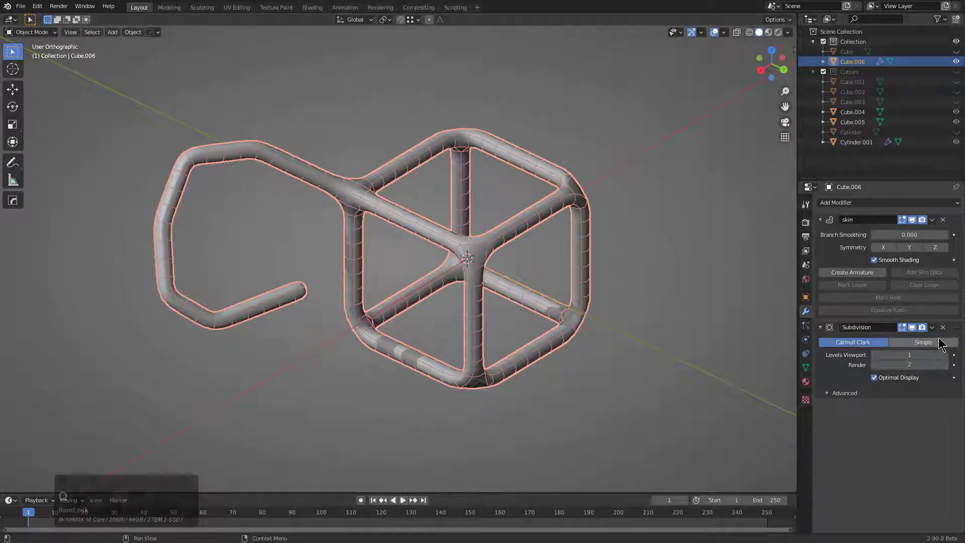
click(828, 363)
key(shift+d)
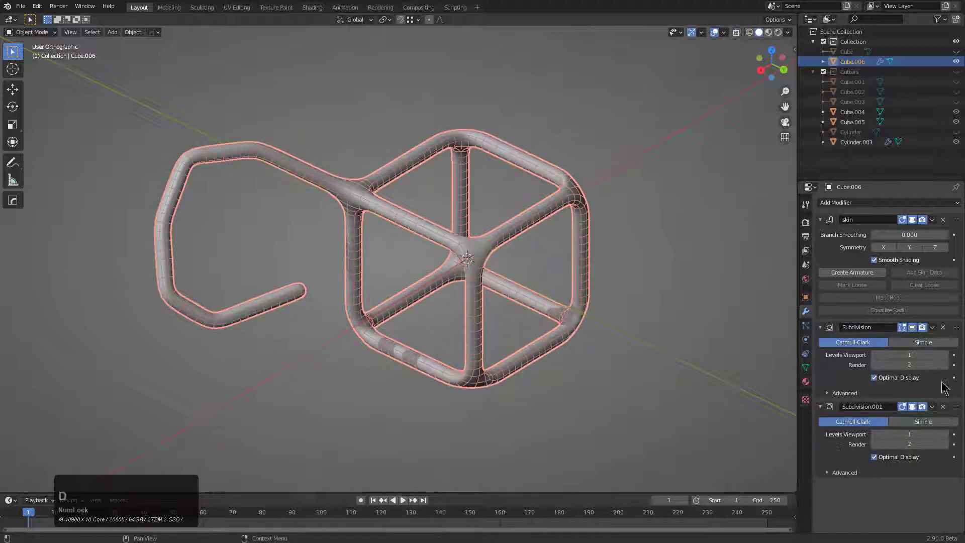
drag(957, 410, 955, 220)
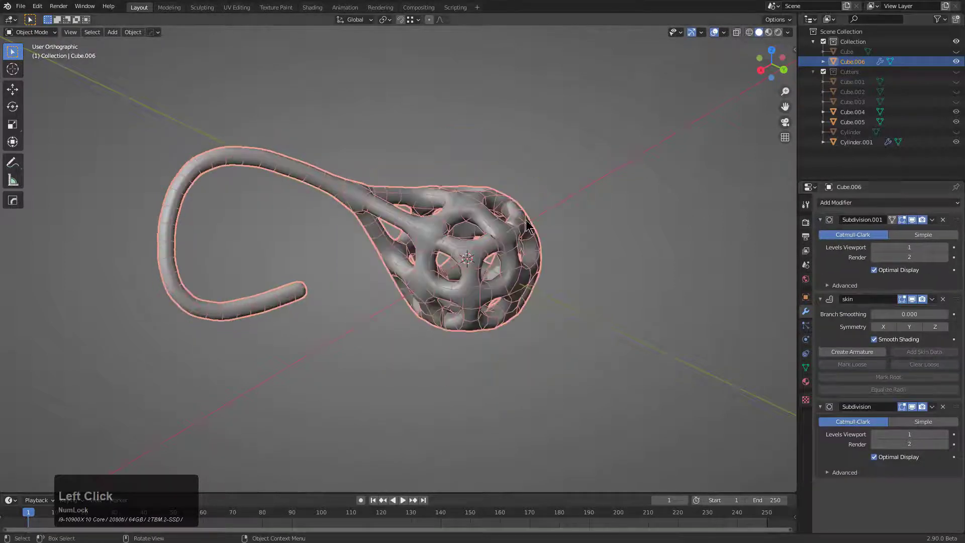
middle_click(475, 232)
scroll(475, 232, up, 1)
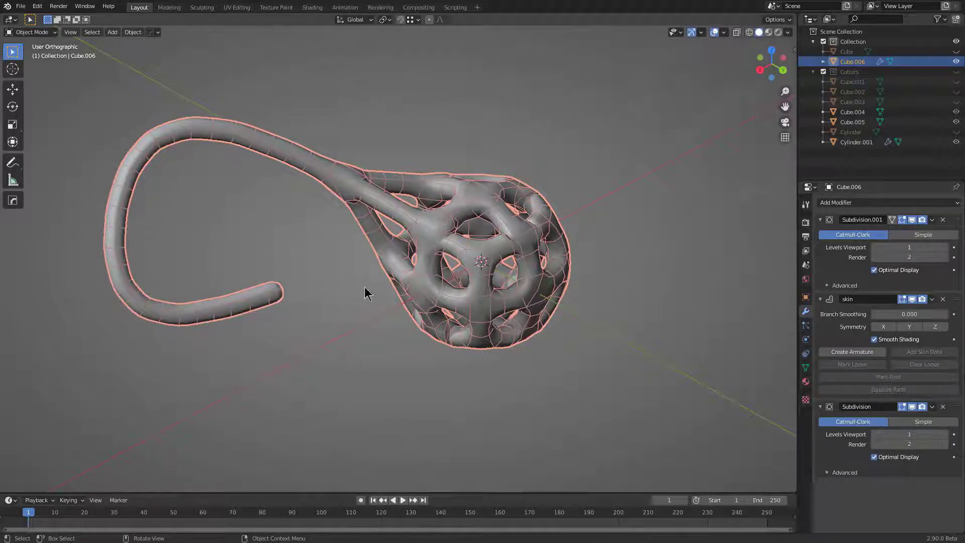
middle_drag(365, 293, 383, 174)
middle_drag(463, 237, 493, 266)
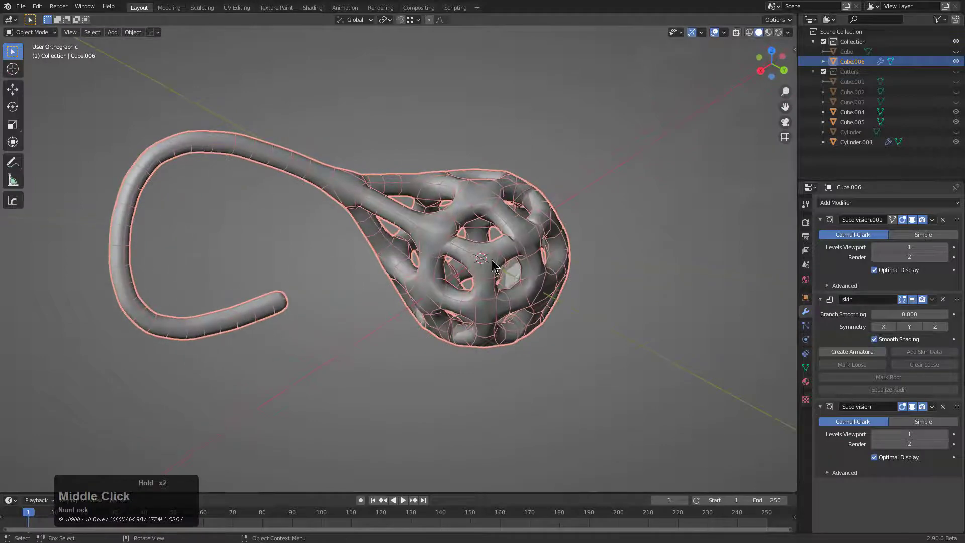
Step: Scale down the skin radius on all vertices in Edit Mode to thin the cage and arm, returning to Object Mode
scroll(510, 246, up, 2)
key(Tab)
key(a)
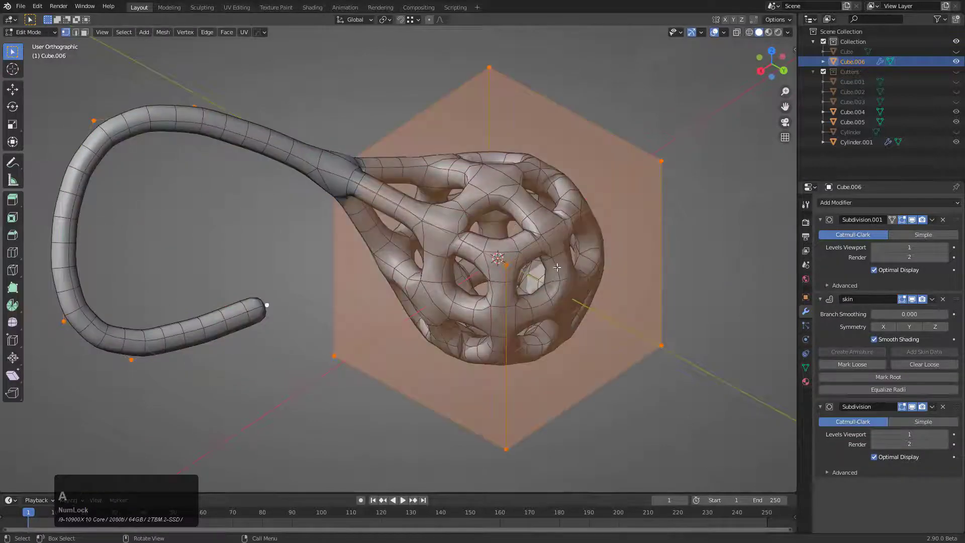
key(ctrl+a)
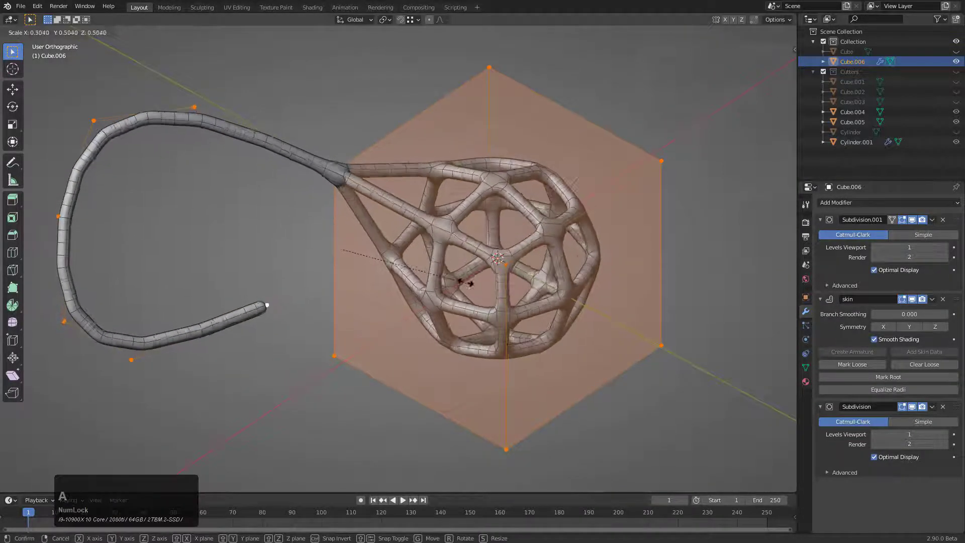
click(422, 263)
key(Tab)
middle_drag(485, 271, 455, 234)
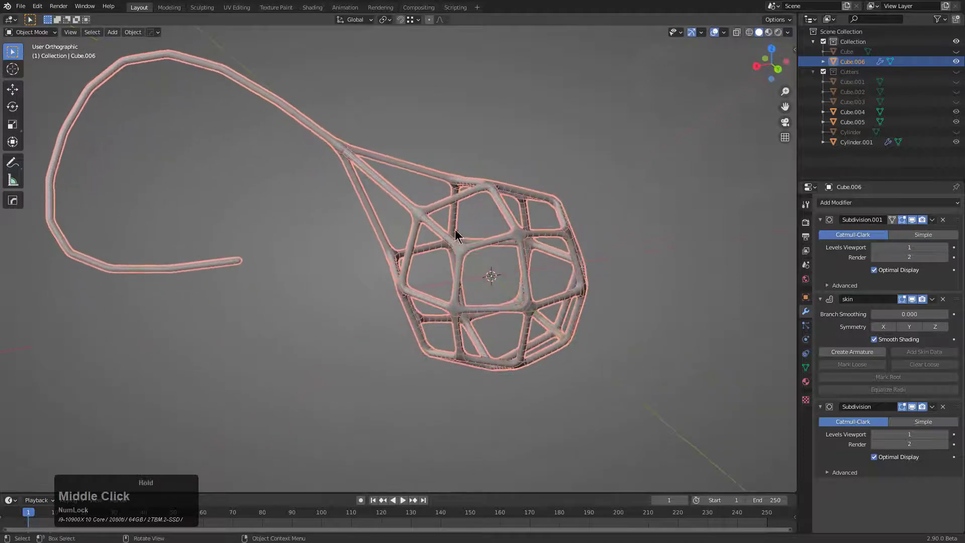
middle_drag(339, 185, 417, 216)
Step: Add a HardOps Smooth modifier to the cage on all three axes with factor 1.171 and 19 repeats
key(q)
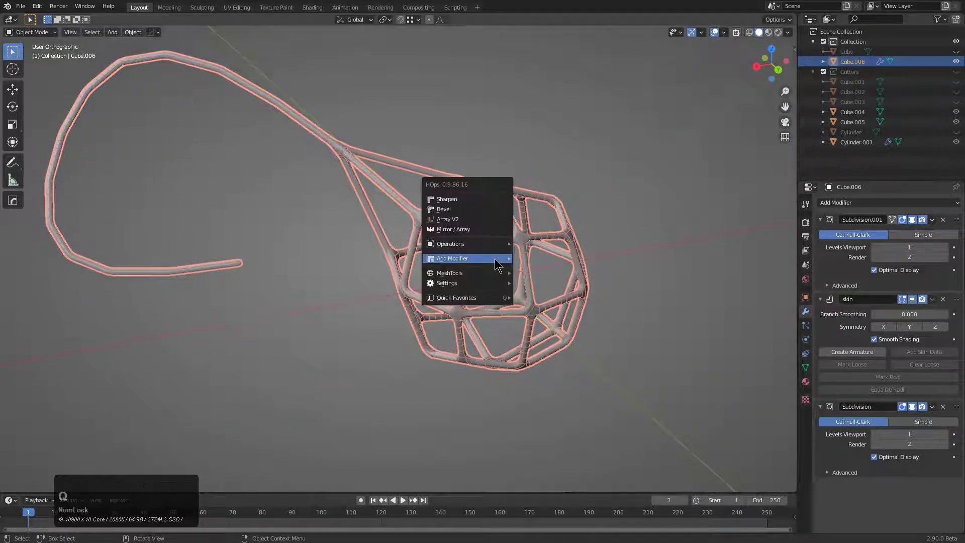
mouse_move(497, 258)
click(699, 259)
scroll(699, 258, up, 10)
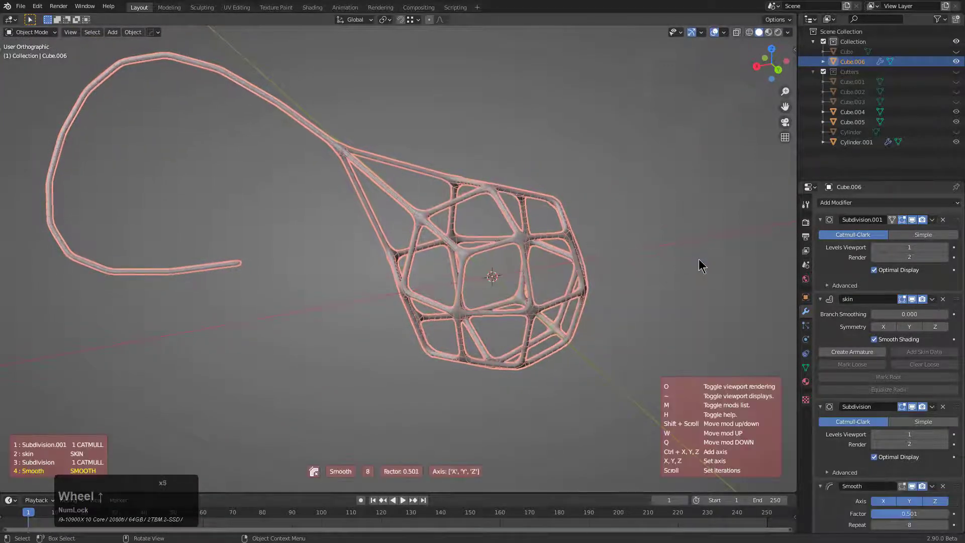
click(363, 215)
Step: Scale up the skin radius on all vertices in Edit Mode to thicken the cage and arm, returning to Object Mode
middle_drag(363, 215, 540, 264)
key(Tab)
key(a)
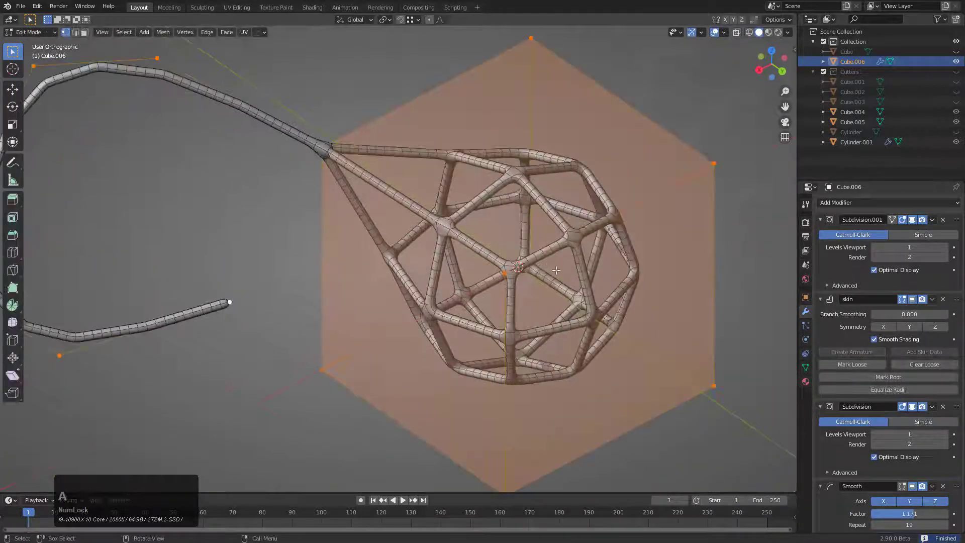
key(ctrl+a)
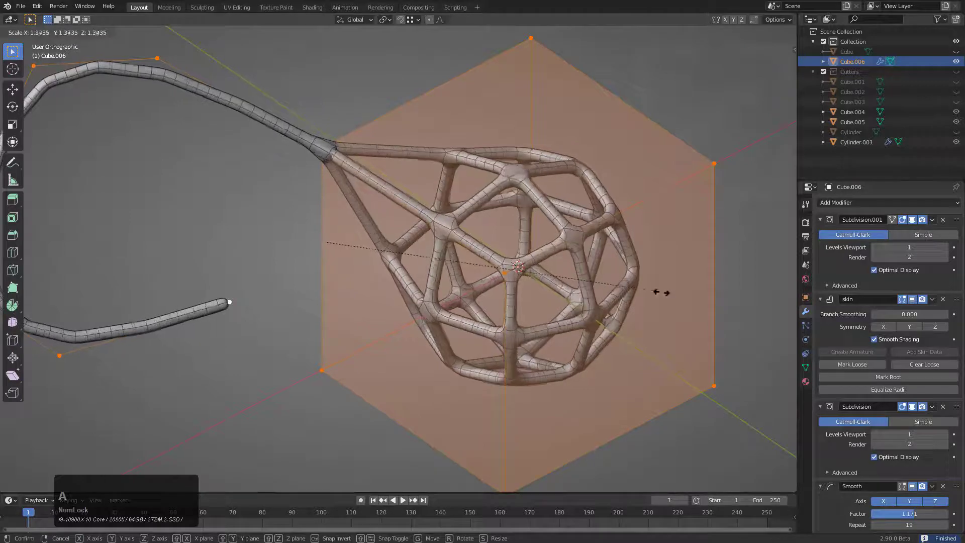
click(685, 276)
key(Tab)
middle_drag(685, 276, 537, 258)
scroll(515, 276, down, 1)
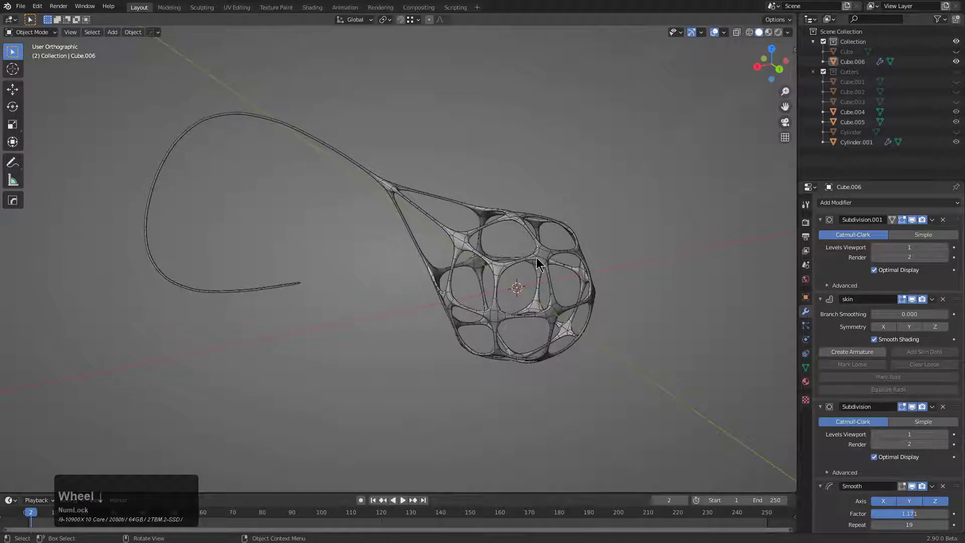
Step: Select the smoothed cage with its looped arm, review it from several angles and delete it
click(536, 258)
middle_drag(536, 257, 432, 252)
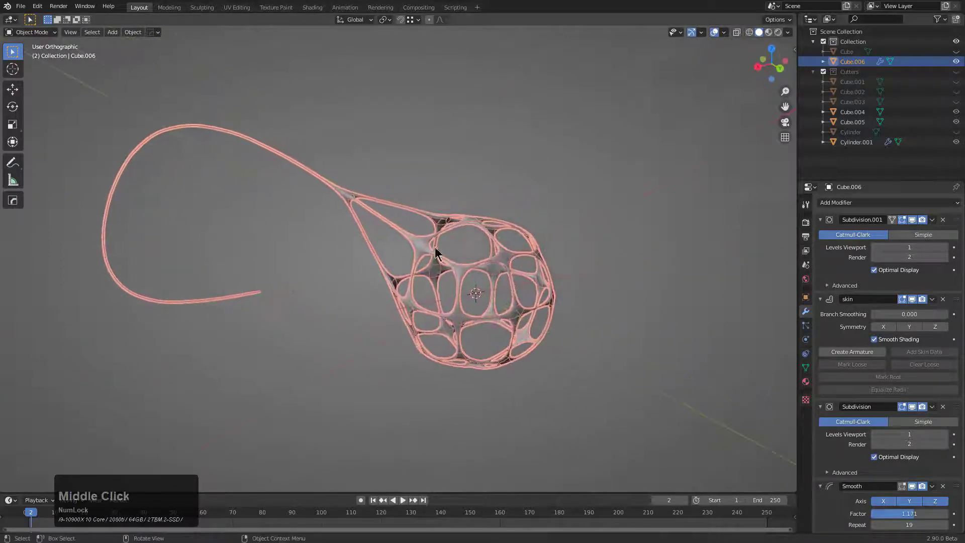
scroll(359, 221, up, 3)
scroll(366, 224, down, 3)
middle_drag(373, 226, 476, 258)
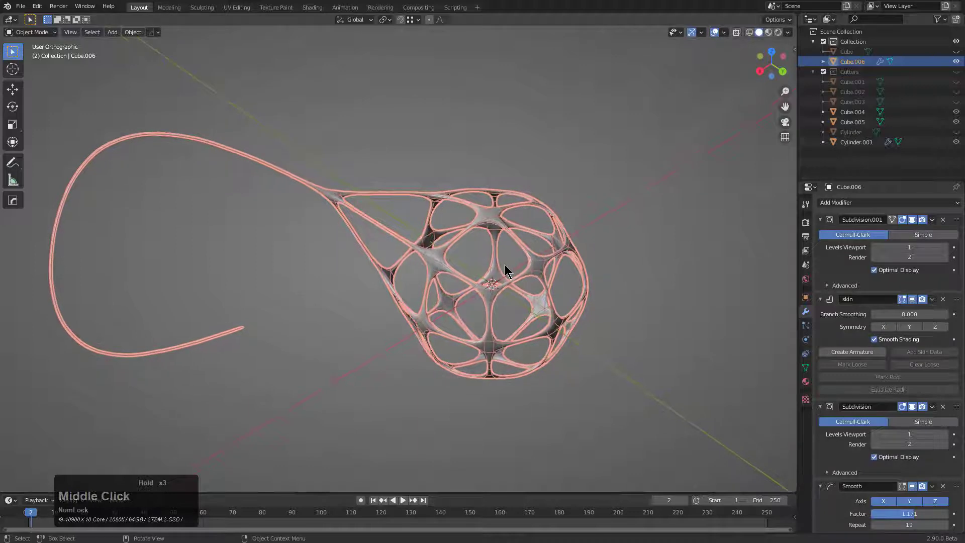
shift+middle_drag(504, 265, 493, 264)
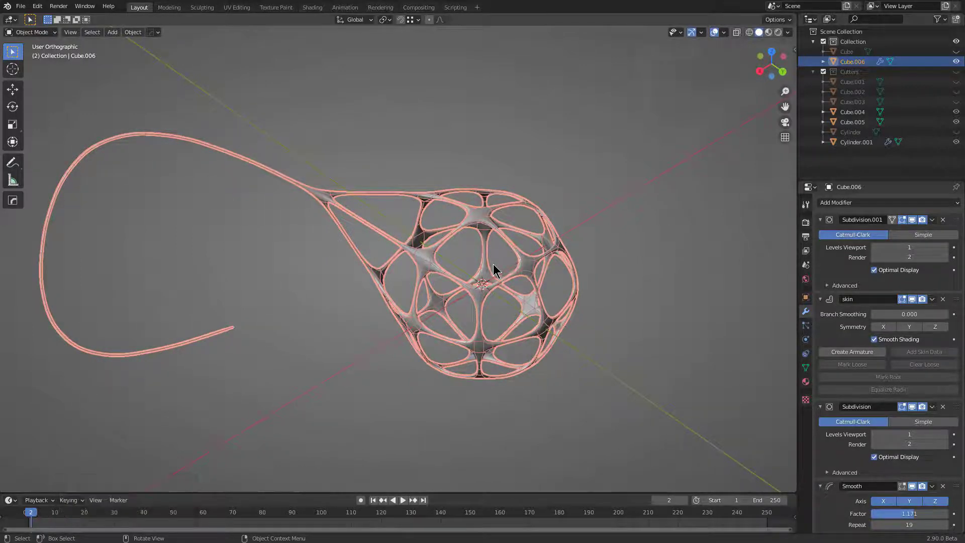
middle_drag(493, 268, 495, 274)
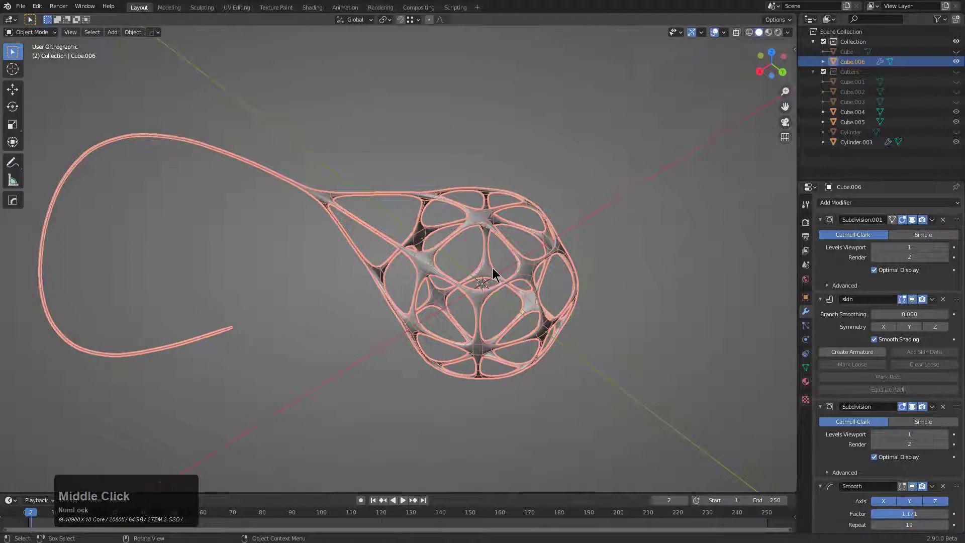
key(x)
click(497, 275)
Step: Add a new mesh cube at the world origin and center it in view
key(shift+a)
mouse_move(503, 273)
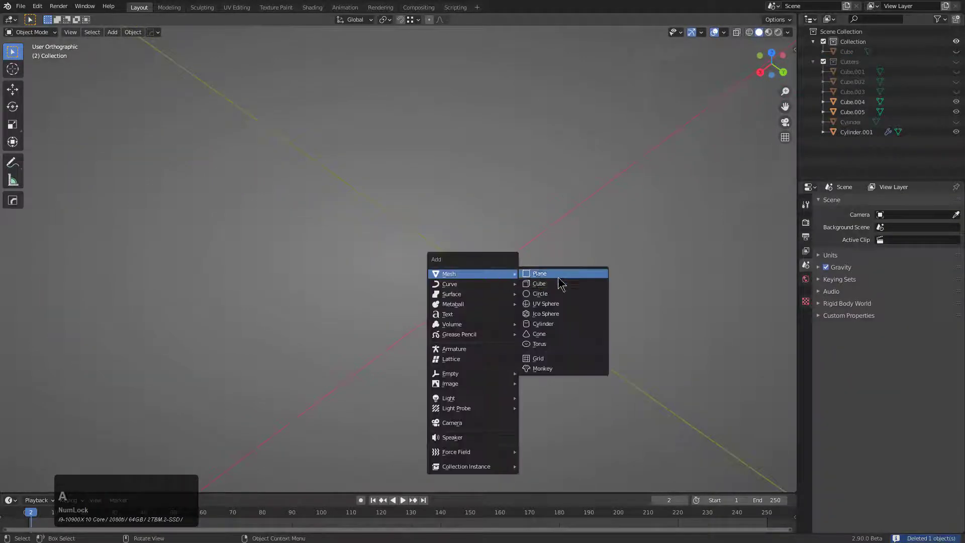
click(560, 284)
shift+middle_drag(558, 287, 526, 280)
Step: Add a HardOps UV Project modifier to the new cube
key(q)
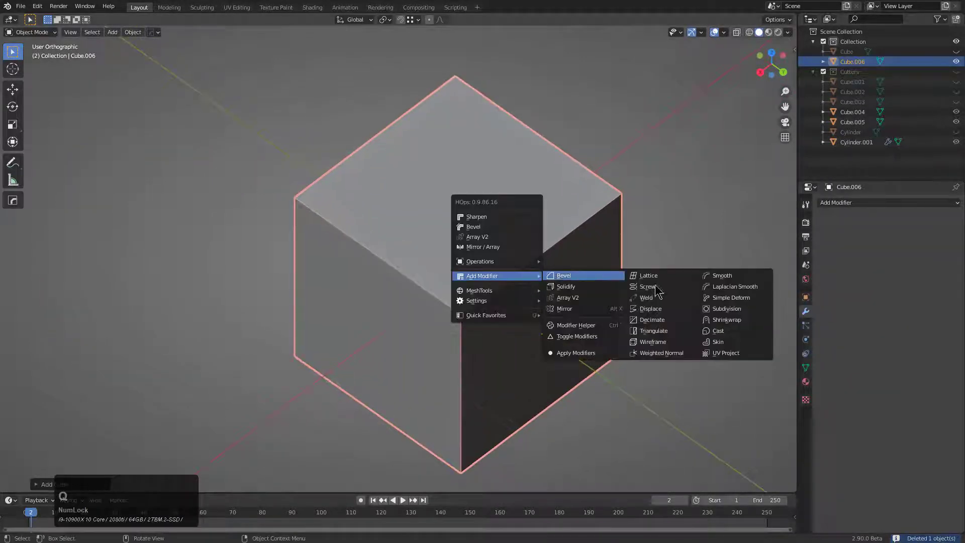
click(727, 353)
key(q)
mouse_move(530, 220)
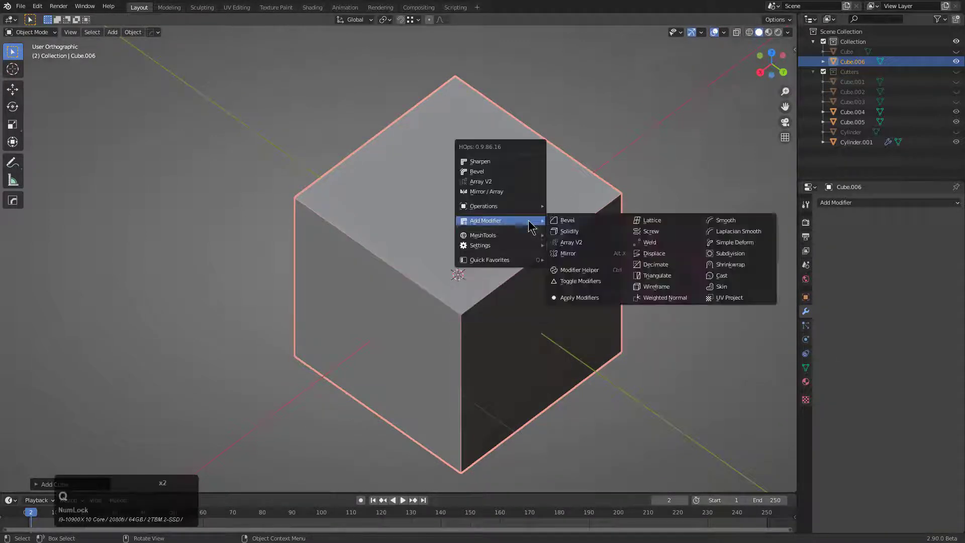
click(724, 298)
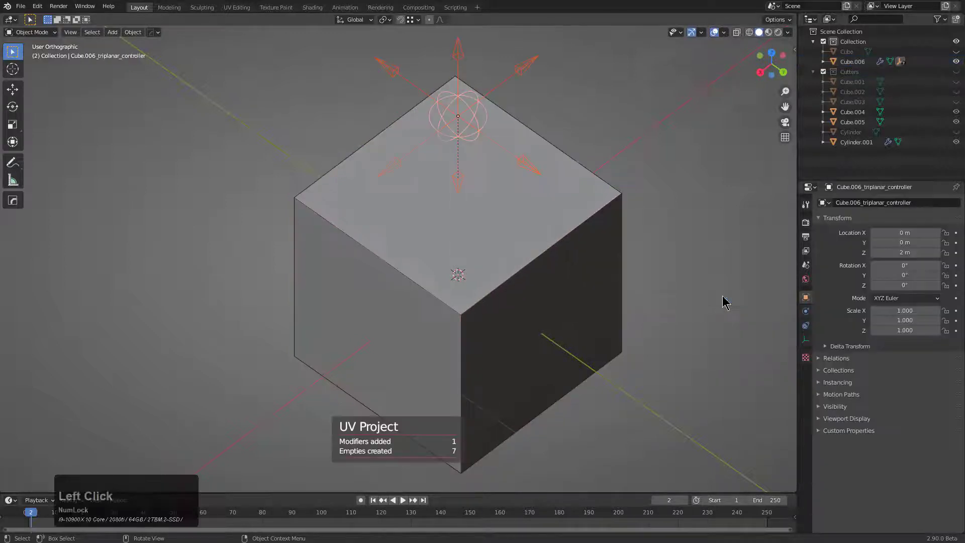
Step: Inspect the triplanar projector empties above the cube, including the negative Y projector
scroll(484, 270, down, 2)
middle_drag(485, 269, 485, 217)
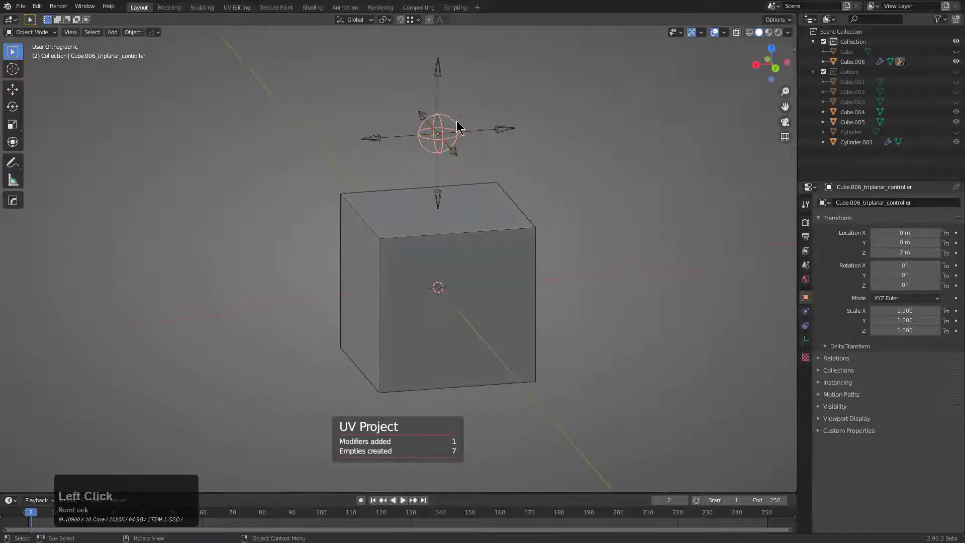
middle_drag(426, 160, 412, 134)
click(406, 149)
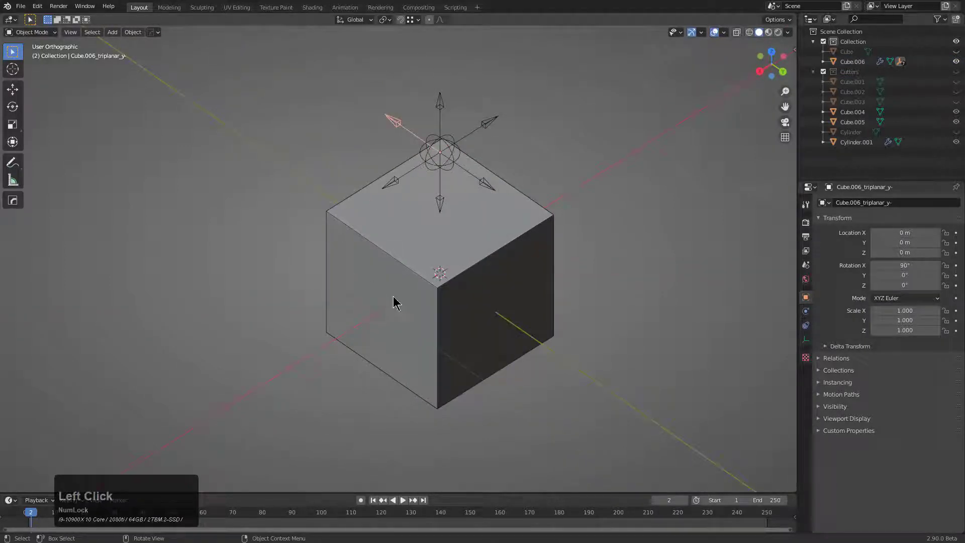
middle_drag(394, 302, 557, 226)
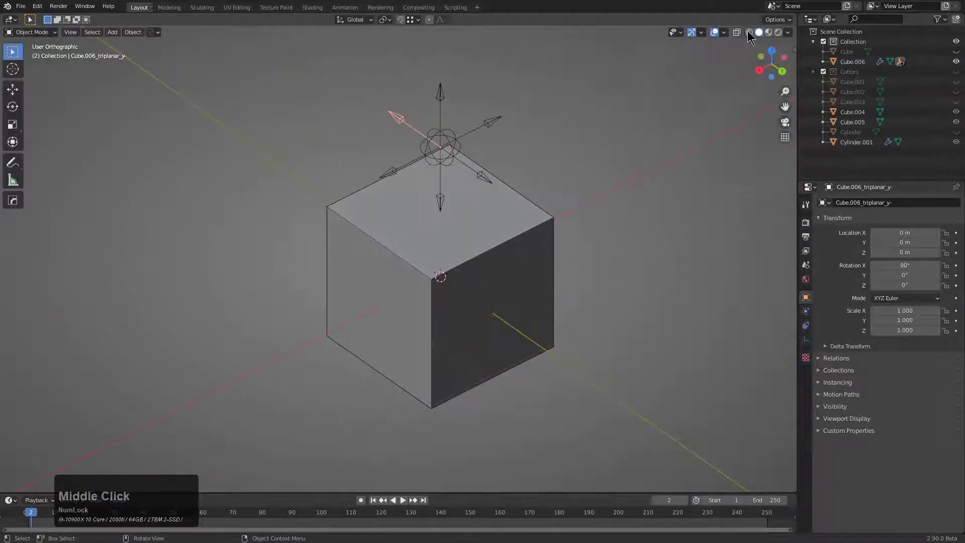
Step: Switch the viewport shading to Material Preview and examine the cube with its projector empties
click(778, 32)
scroll(724, 58, down, 1)
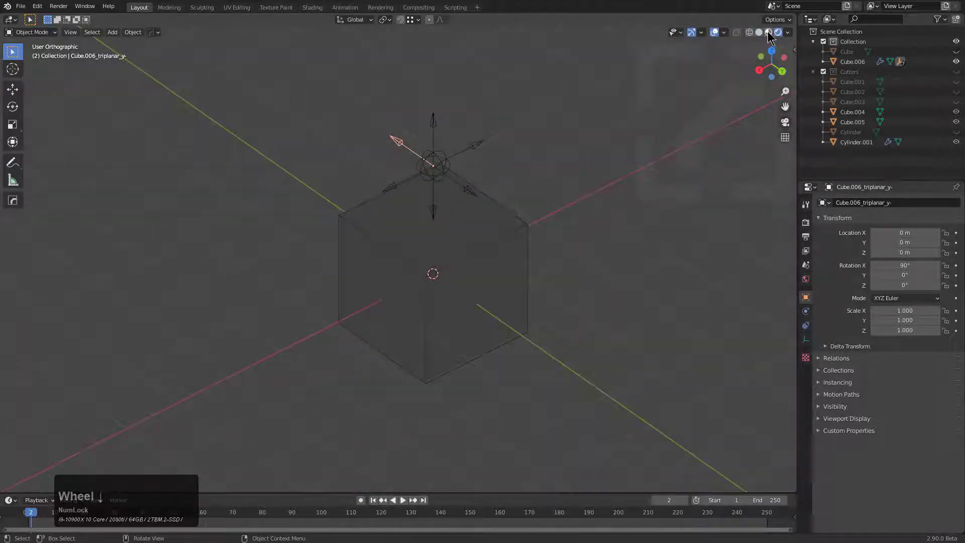
click(768, 32)
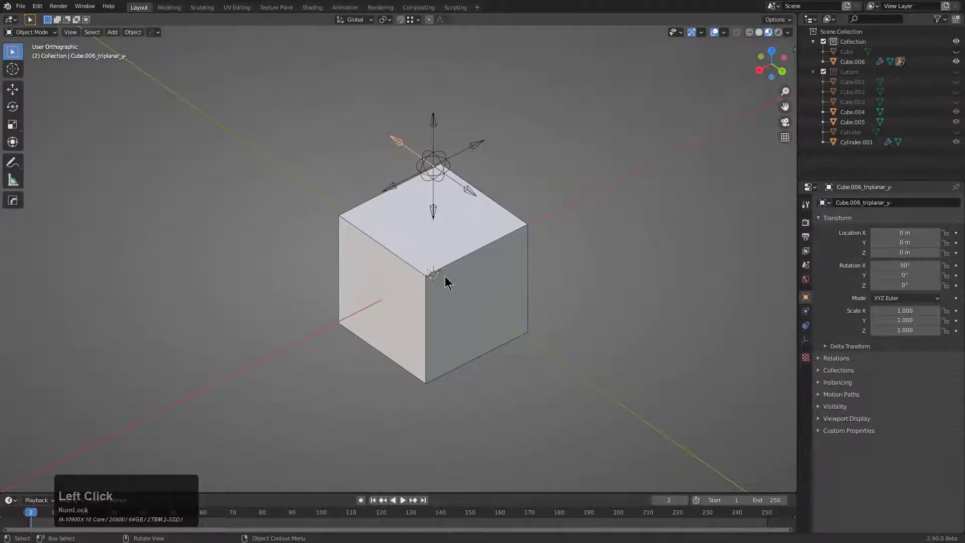
middle_drag(445, 281, 369, 261)
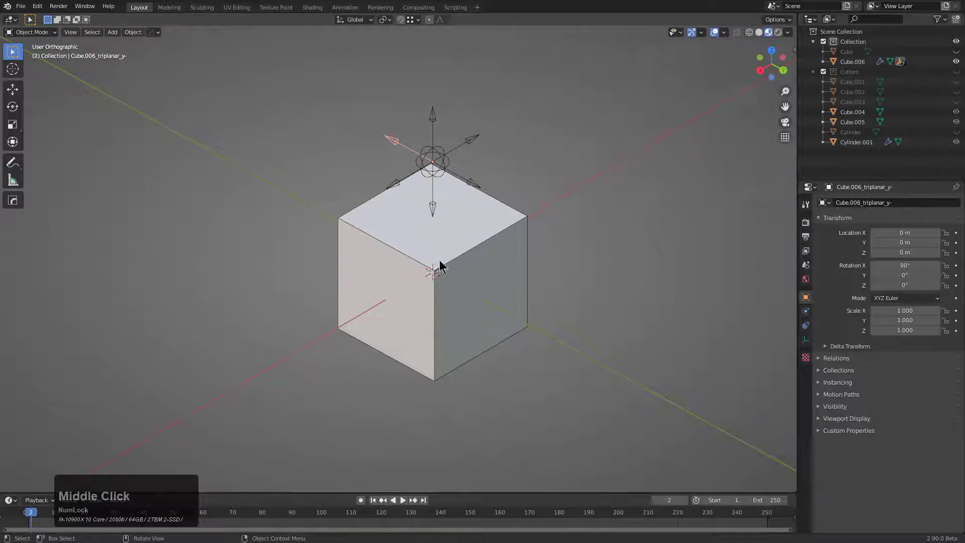
middle_drag(439, 260, 445, 252)
scroll(473, 205, up, 2)
scroll(432, 216, up, 1)
middle_drag(425, 212, 421, 206)
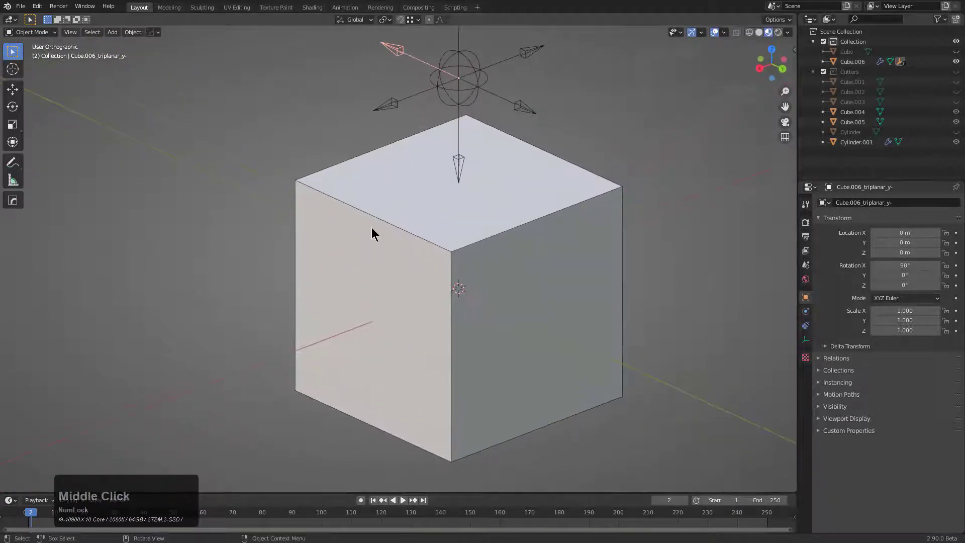
scroll(453, 222, down, 2)
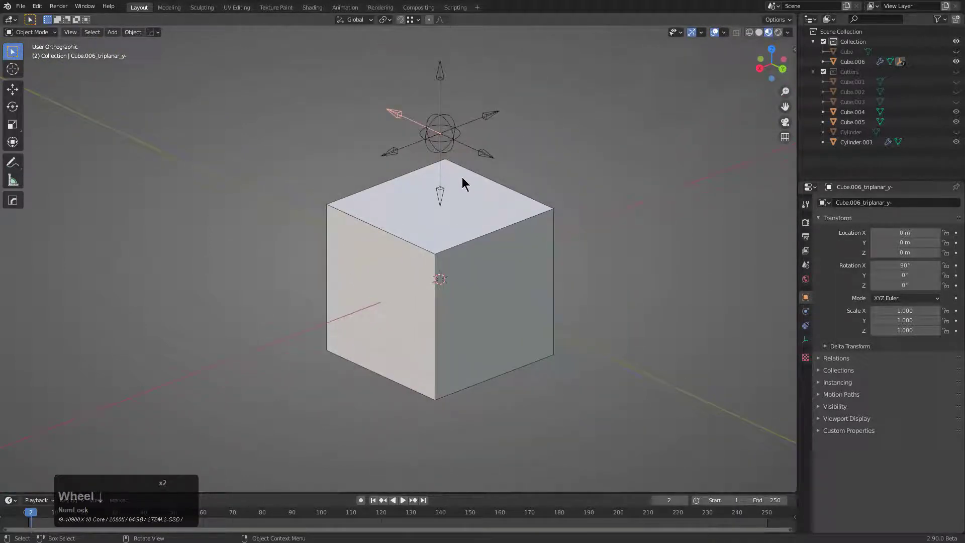
Step: Undo the UV Project modifier and its empties, leaving the plain cube selected
key(ctrl+z)
key(ctrl+z)
key(ctrl+z)
click(464, 219)
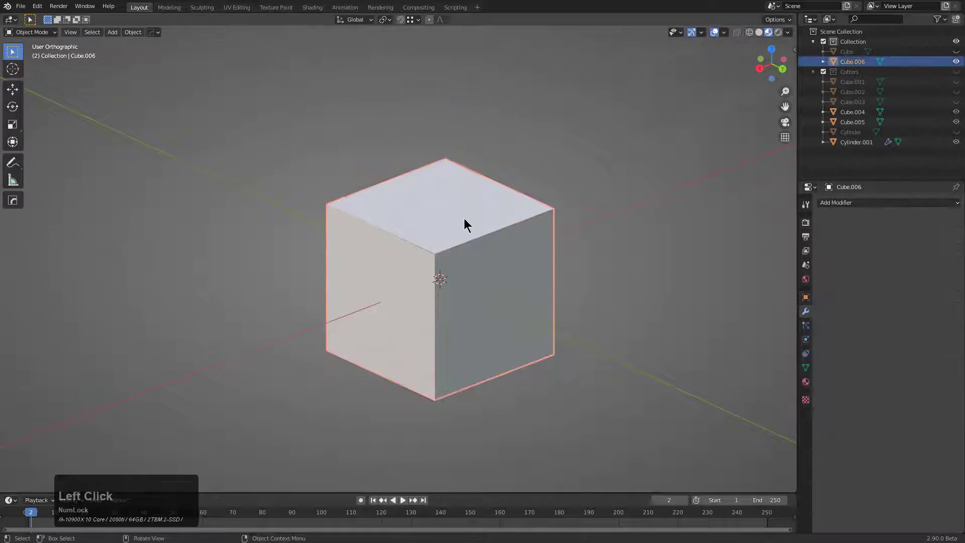
Step: Add a UV Project modifier to the cube using the HardOps variant that also applies a colored test grid material
key(q)
mouse_move(464, 218)
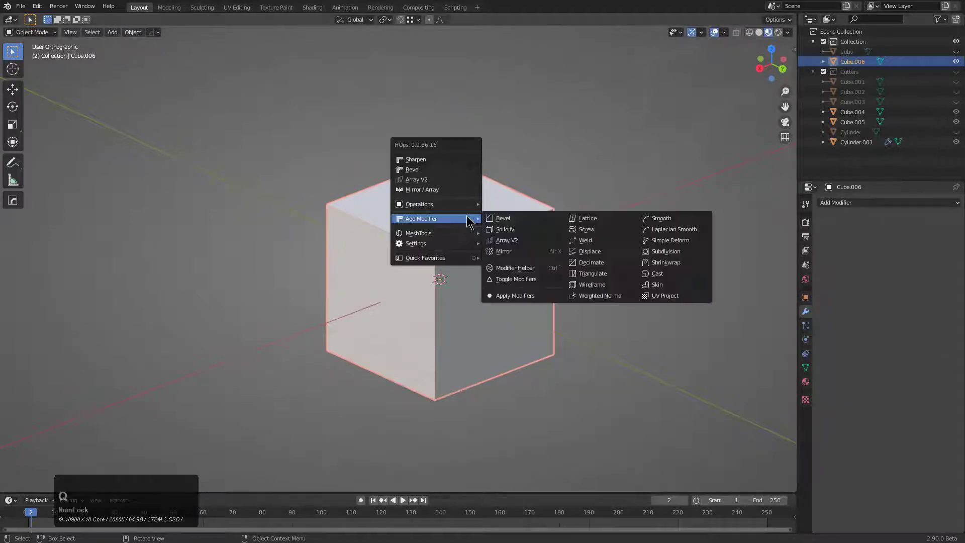
shift+click(666, 298)
middle_click(470, 249)
scroll(467, 250, up, 3)
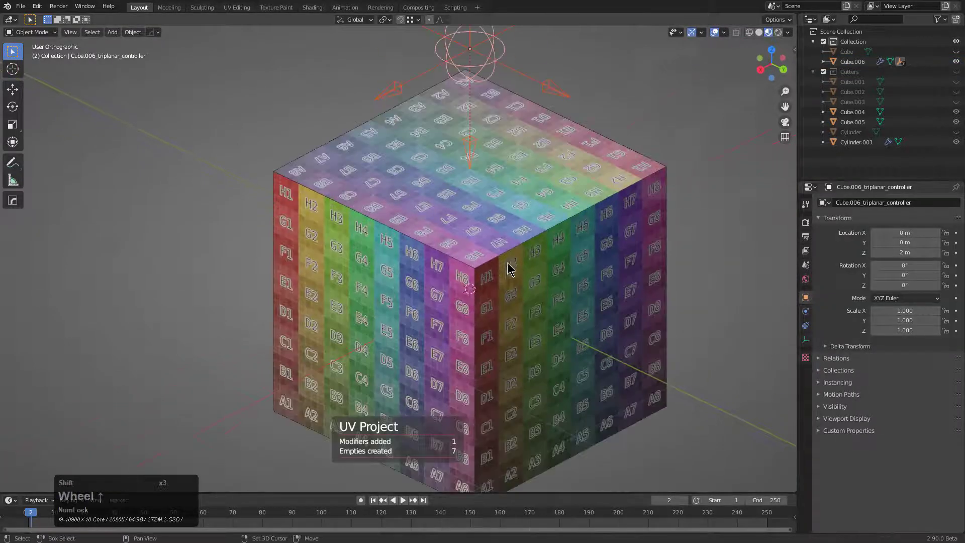
shift+middle_drag(508, 264, 410, 261)
scroll(388, 174, down, 1)
shift+middle_drag(387, 174, 404, 197)
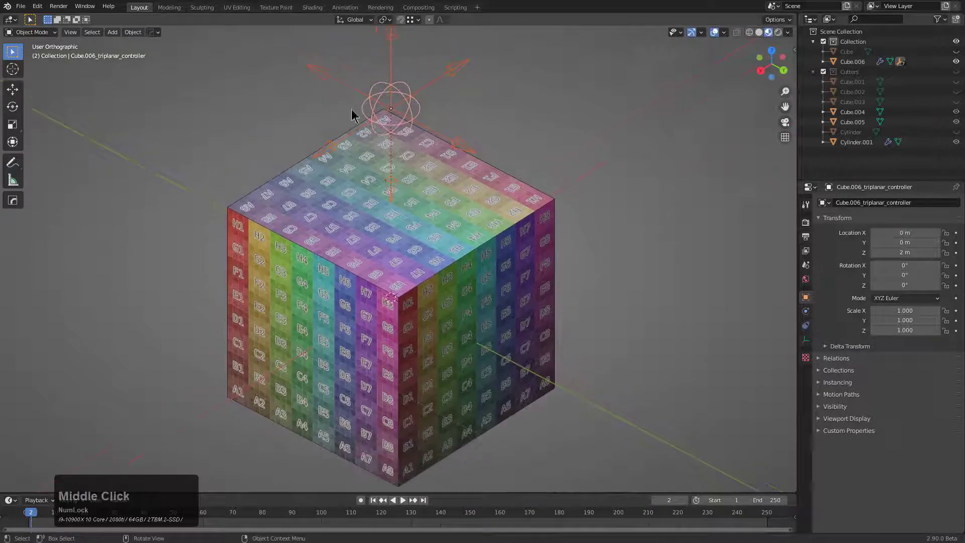
Step: Try scaling the Y+, X+, Z- and X- projector empties one by one to test the grid size on each face
key(s)
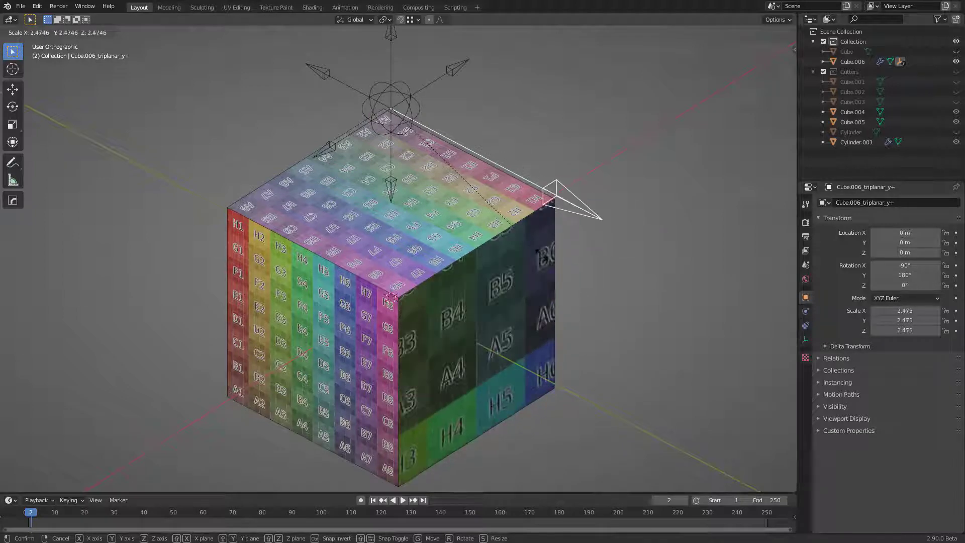
right_click(375, 165)
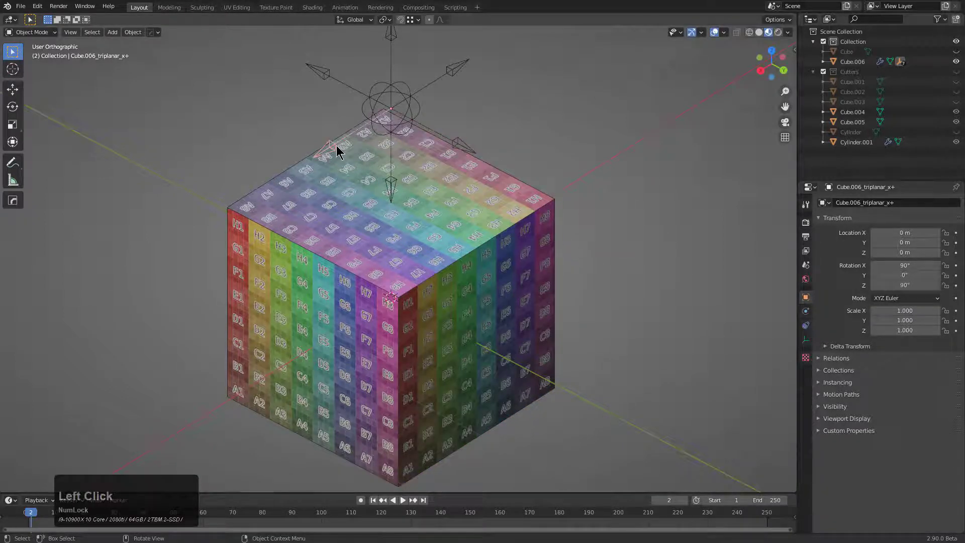
key(s)
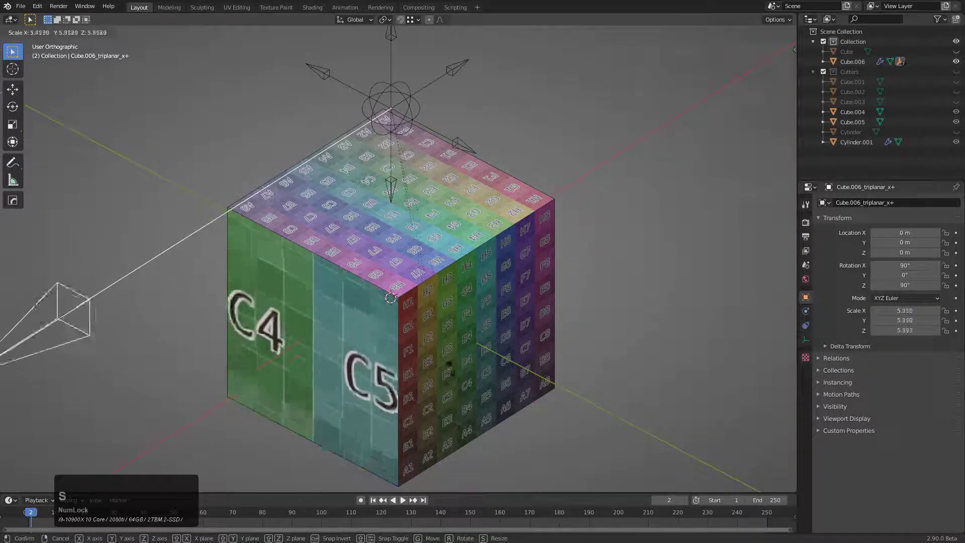
right_click(405, 173)
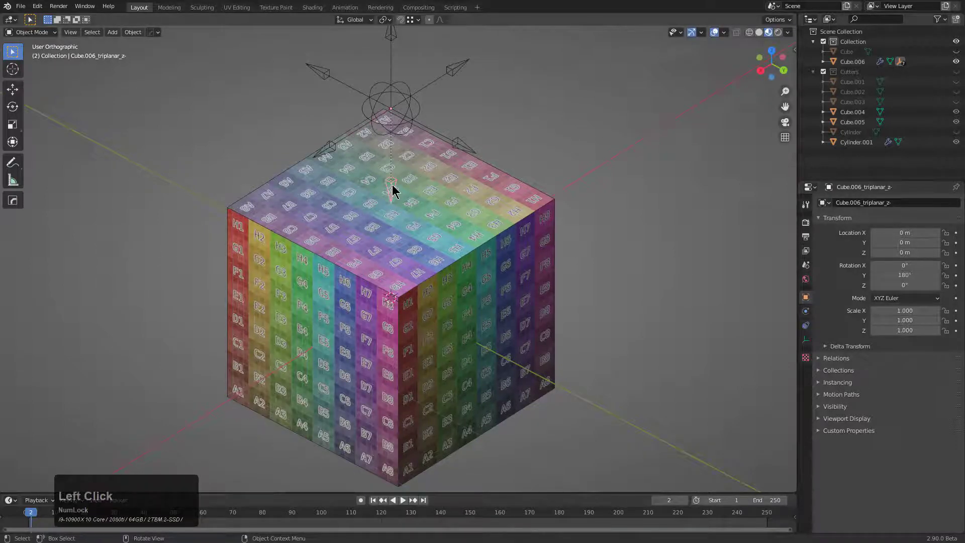
key(s)
right_click(455, 185)
click(458, 72)
key(s)
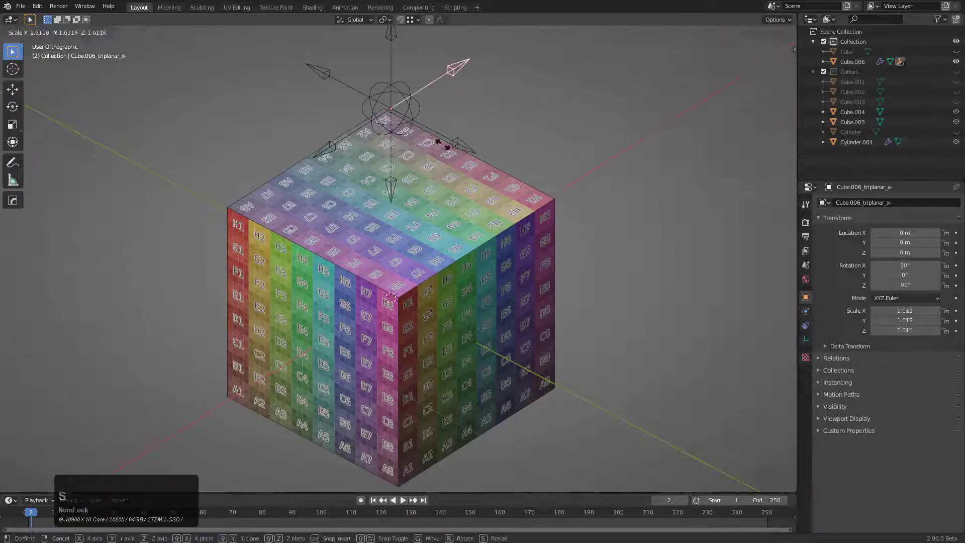
right_click(511, 173)
Step: Move the triplanar controller empty up along the Z axis to a height of 5.998 m
scroll(417, 171, down, 3)
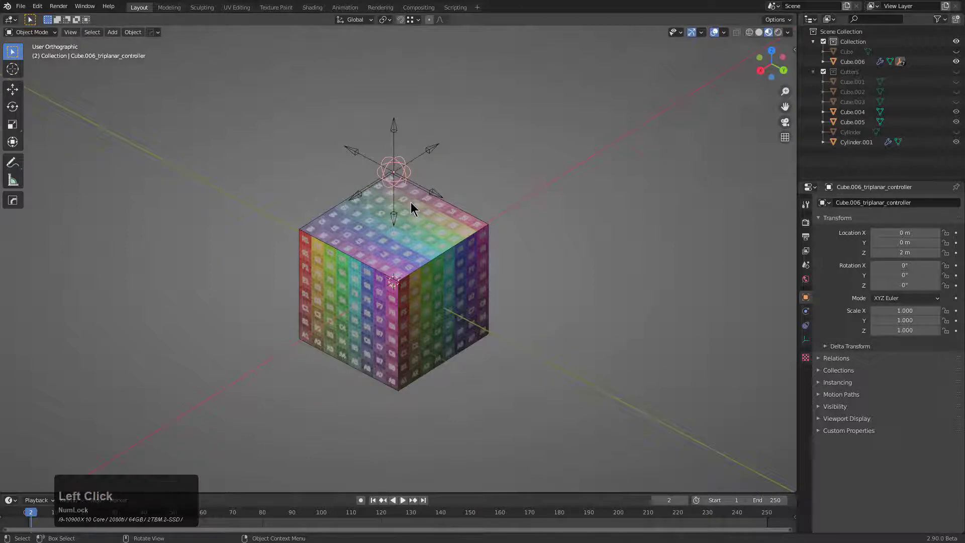
key(g)
key(z)
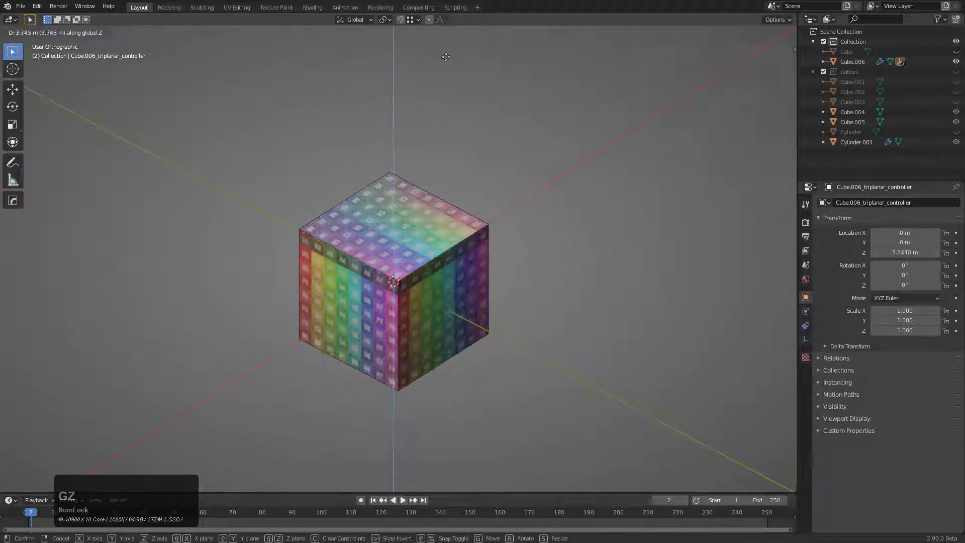
click(452, 26)
scroll(467, 369, up, 4)
Step: Place the 3D cursor on the textured cube's nearest upper corner and add a scaled-down cube there
middle_click(428, 324)
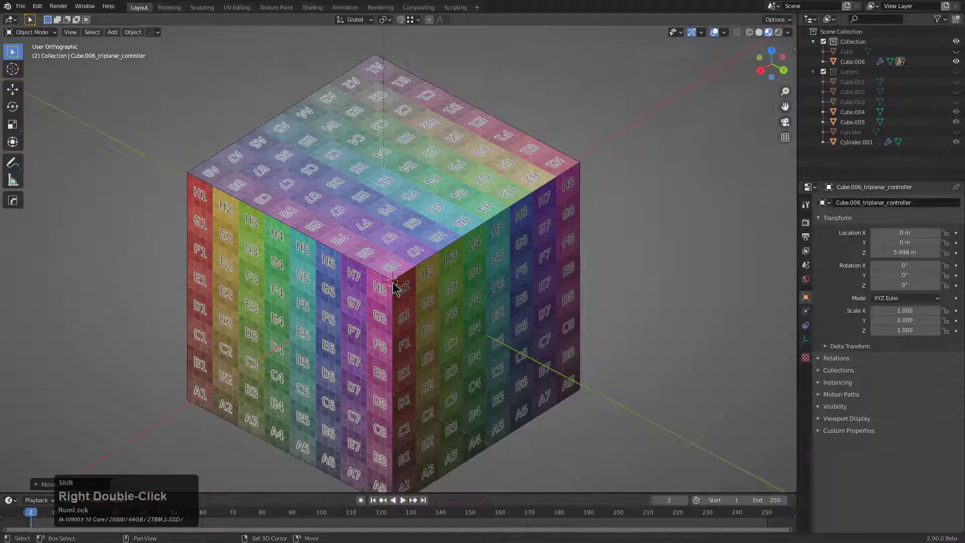
key(shift+a)
click(432, 293)
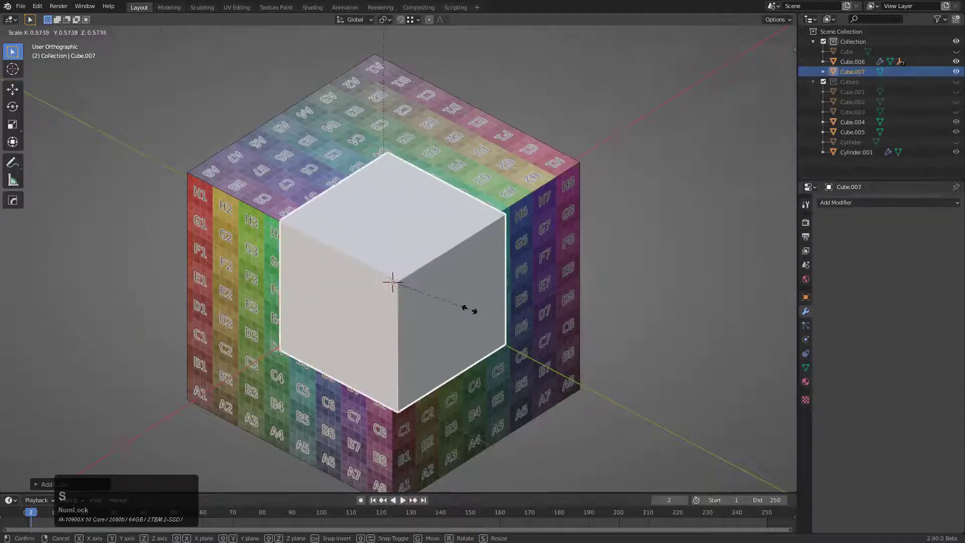
Step: Subtract the small cube from the textured cube's corner with a nondestructive HardOps Difference Boolean
shift+click(517, 241)
key(q)
click(501, 188)
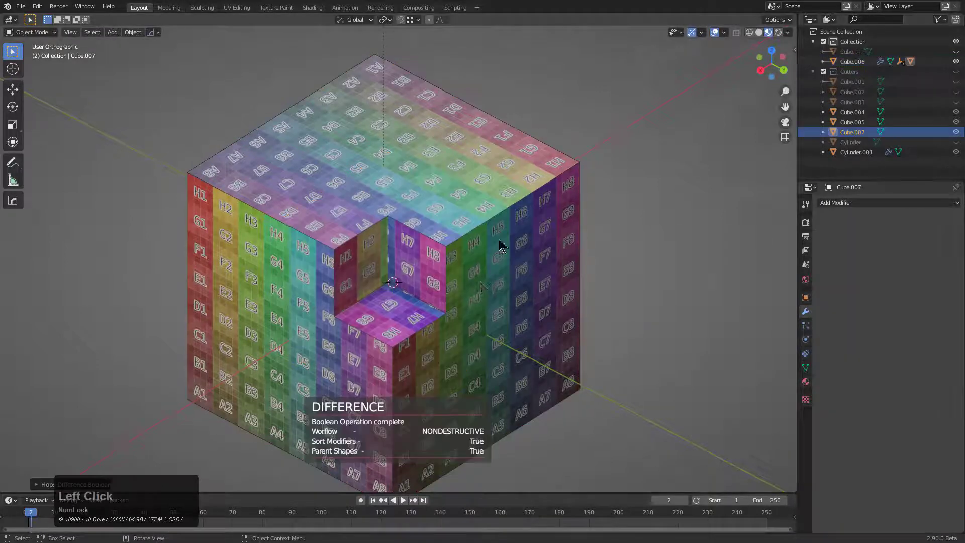
Step: Add another cube at the 3D cursor beside the textured cube's corner notch and scale it down
middle_drag(481, 280, 457, 262)
scroll(456, 263, down, 1)
key(shift+a)
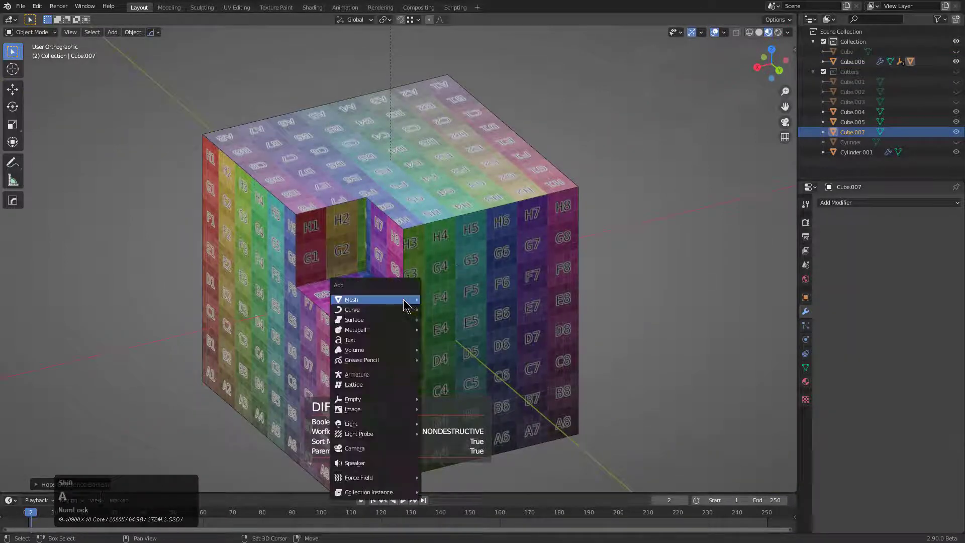
click(439, 310)
key(s)
click(446, 302)
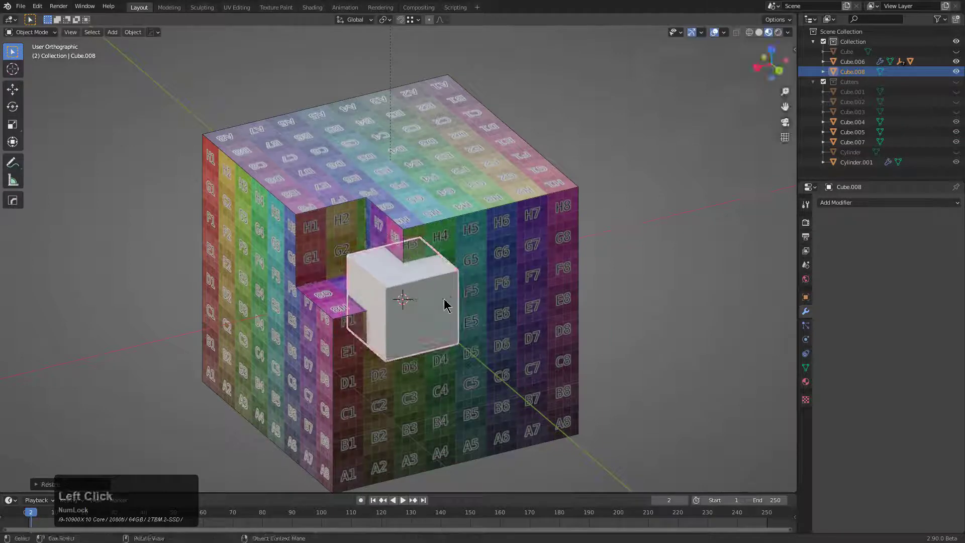
Step: Stretch the small cube along Y and subtract it from the textured cube with a HardOps Difference Boolean
key(s)
key(y)
click(473, 286)
shift+click(493, 236)
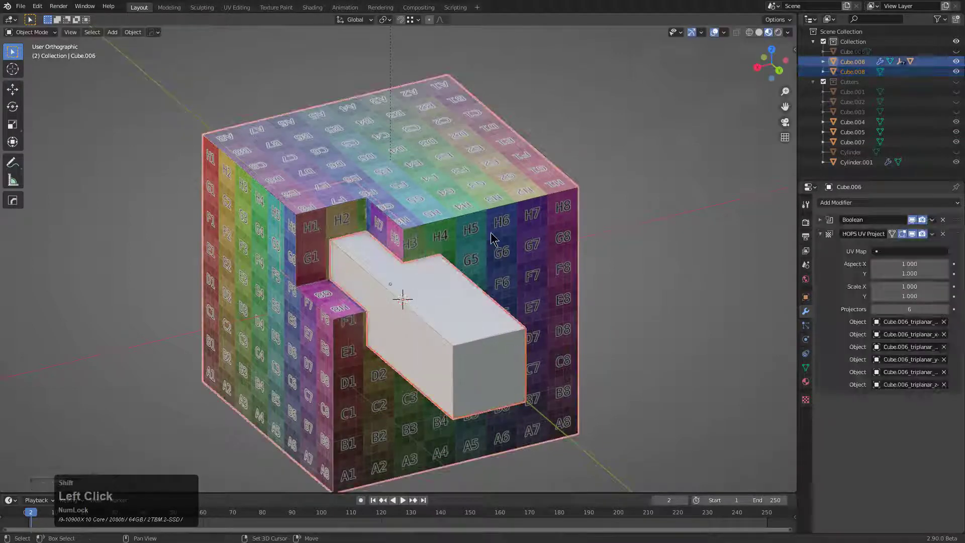
key(q)
click(488, 228)
middle_drag(486, 253, 467, 280)
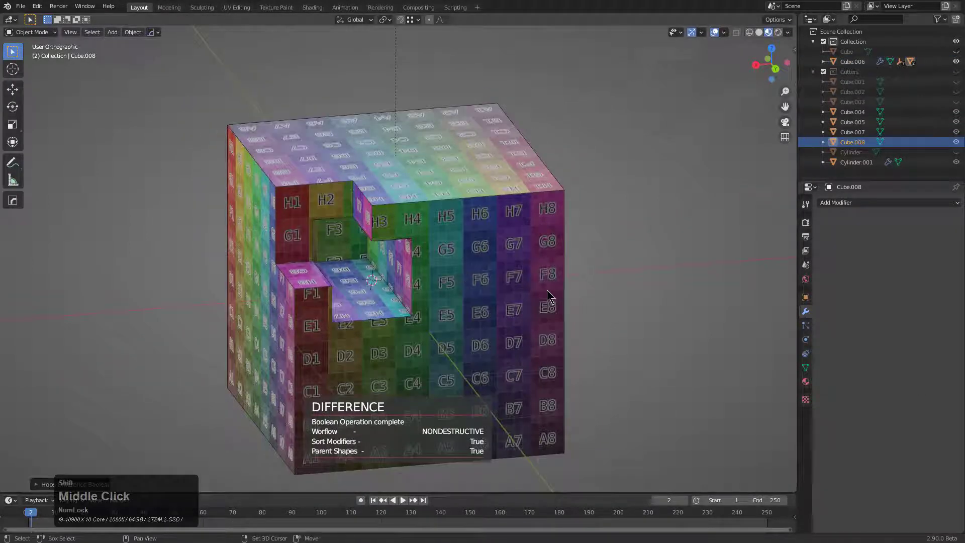
Step: Add a scaled-down cube at the textured cube's uncut vertical edge and stretch it along Z
shift+right_click(564, 321)
key(shift+a)
click(628, 332)
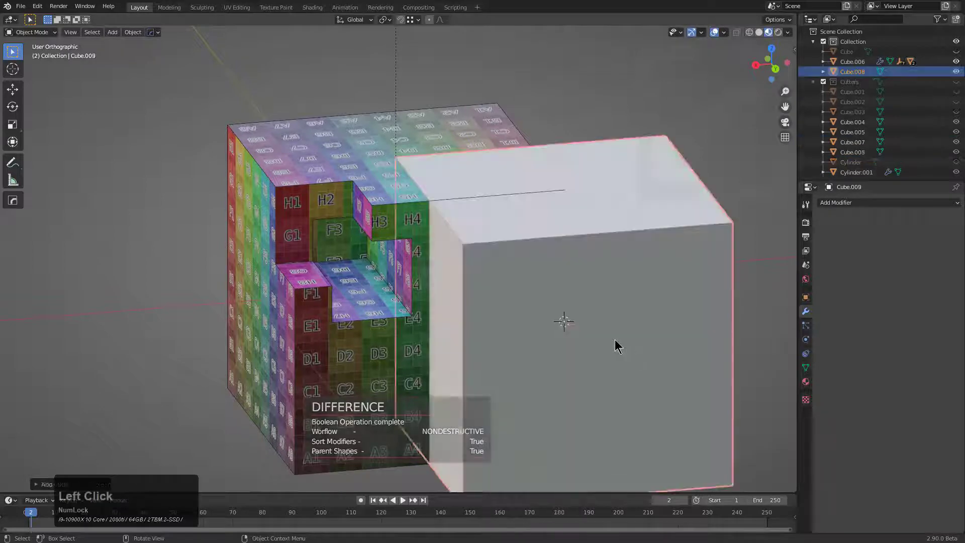
key(s)
key(z)
click(621, 354)
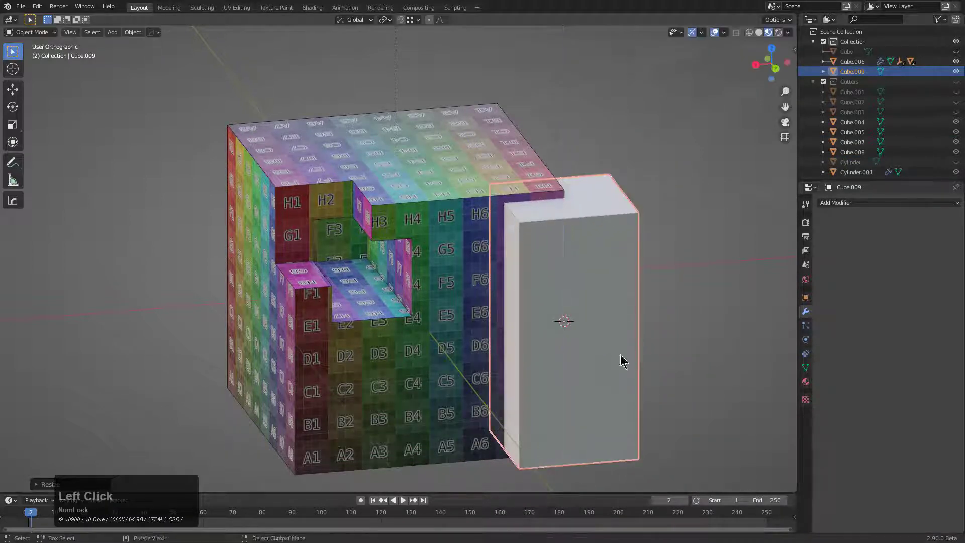
Step: Subtract the tall cube from the textured cube's vertical edge with a HardOps Difference Boolean
shift+click(451, 322)
key(q)
click(509, 313)
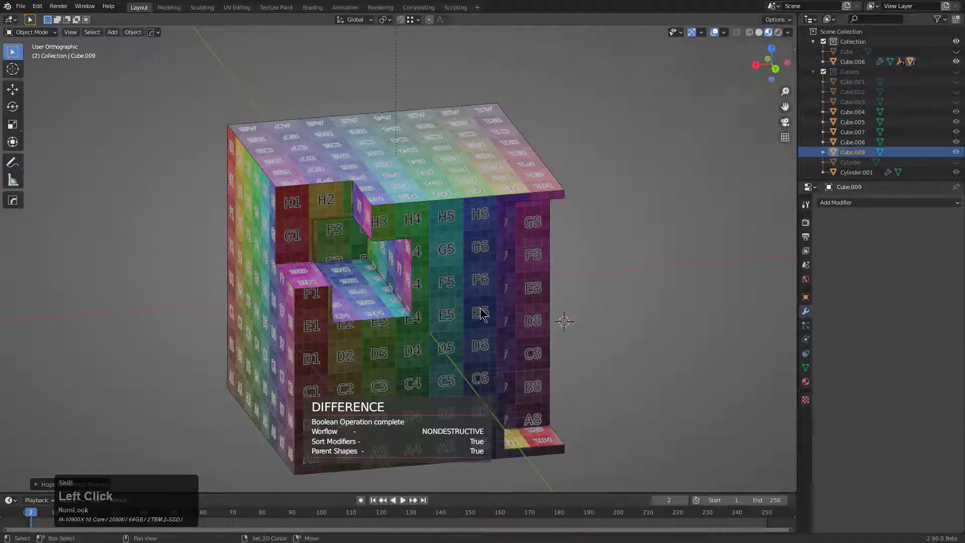
Step: Add a scaled-down cube on the wall beside the tall edge cut and move it into the wall
shift+right_click(486, 304)
key(shift+a)
click(526, 320)
key(s)
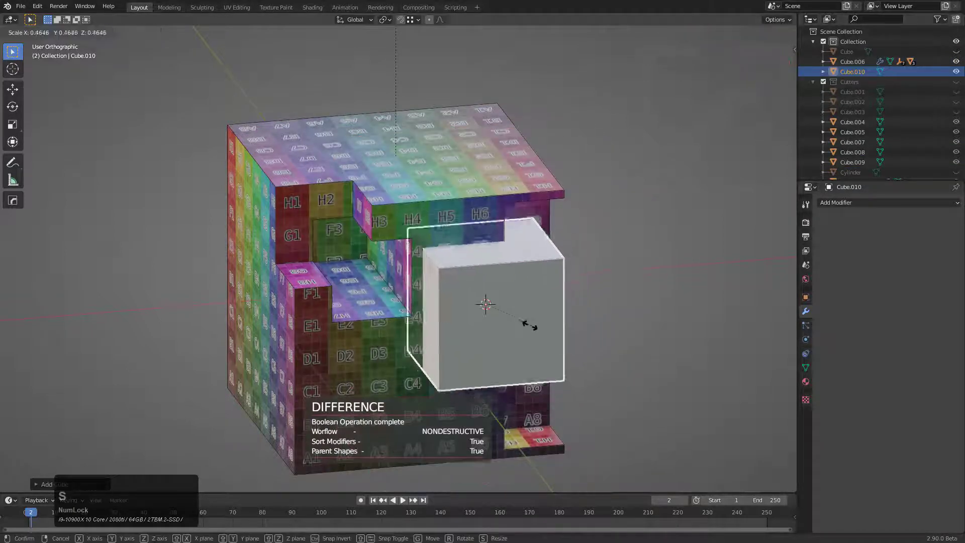
click(496, 345)
key(KP_1)
middle_drag(493, 338, 455, 340)
middle_drag(593, 344, 375, 352)
key(g)
click(412, 338)
click(398, 351)
Step: Subtract the repositioned cube from the wall next to the tall edge cut using the Difference Boolean
shift+click(452, 319)
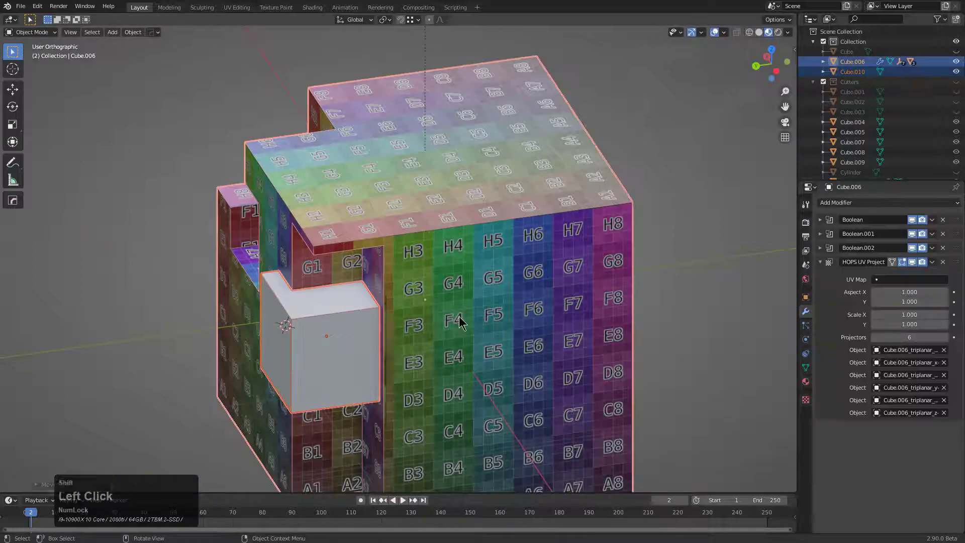
key(q)
click(458, 317)
middle_drag(478, 328, 394, 342)
Step: Add a scaled-down cube below the last cutout and move it into place against the wall
key(shift+a)
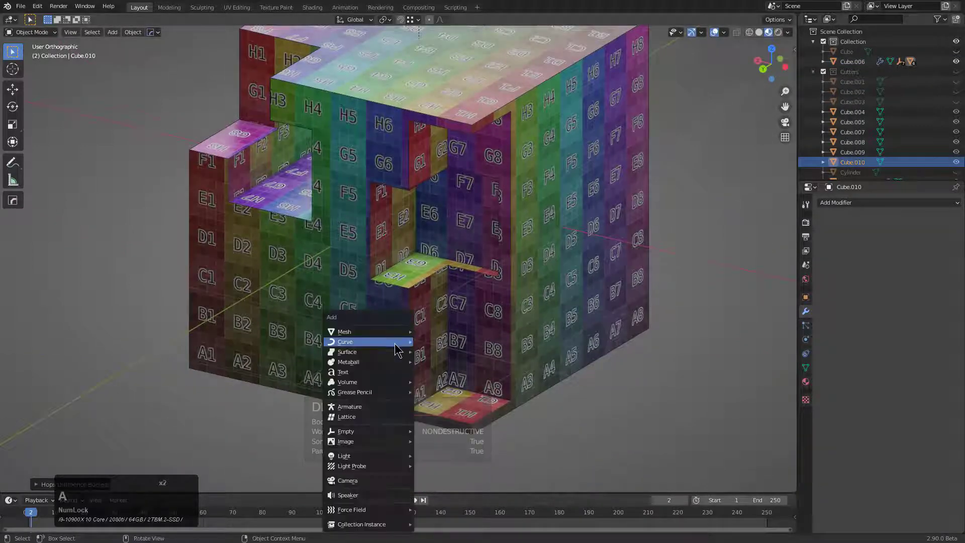
mouse_move(400, 338)
click(450, 341)
key(s)
click(421, 341)
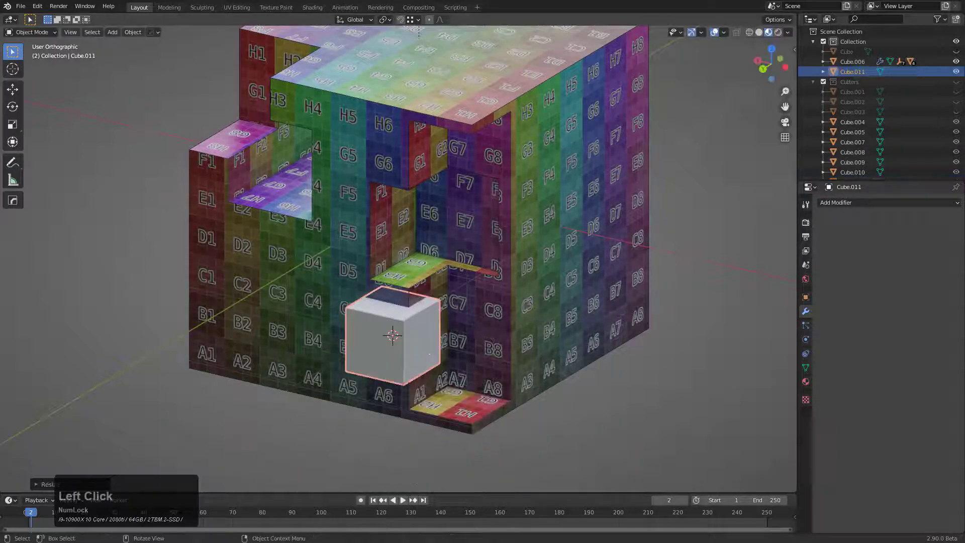
middle_drag(422, 340, 381, 331)
key(g)
click(401, 338)
Step: Stretch the new cube along X in two passes to make a long block across the lower wall
key(s)
key(x)
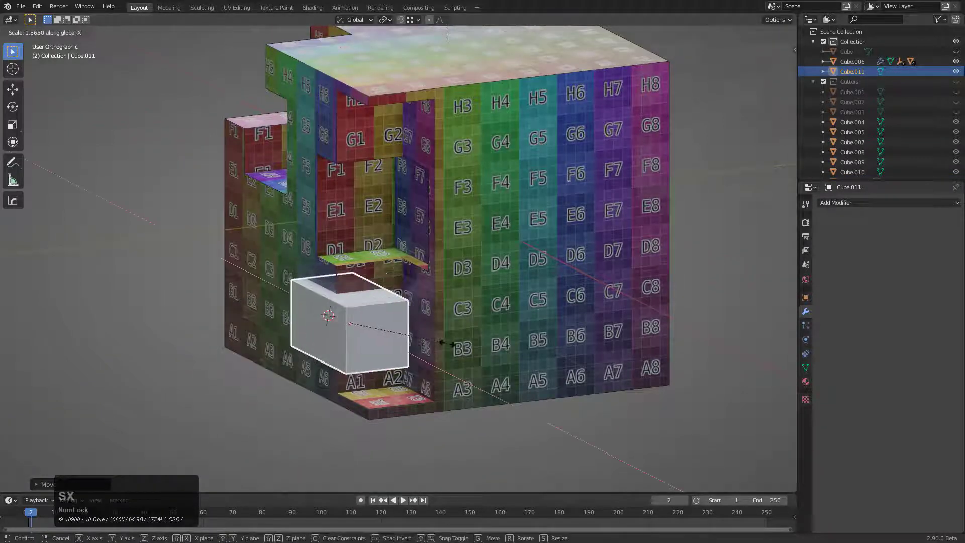
click(504, 349)
middle_drag(439, 348, 489, 351)
scroll(492, 350, up, 1)
key(s)
key(x)
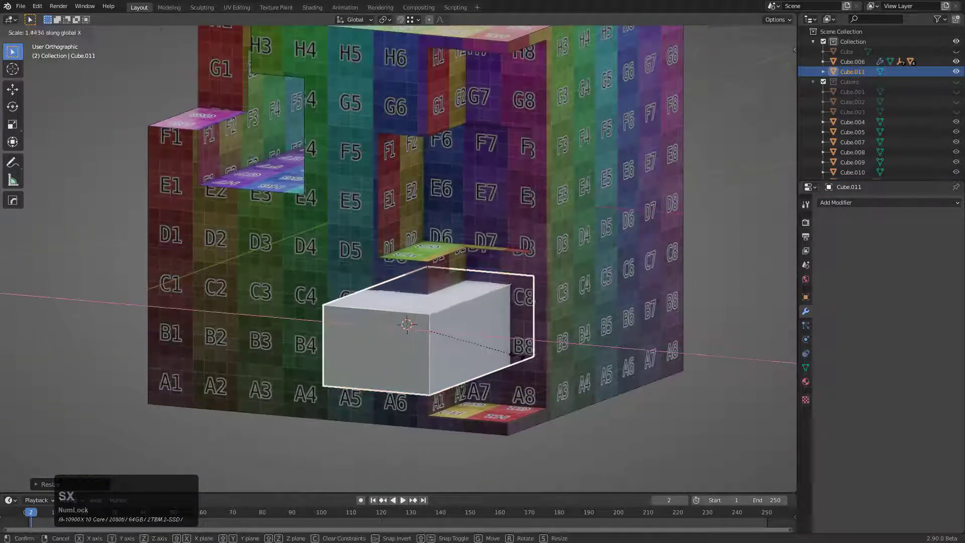
click(548, 365)
Step: Stretch the long block along Z and raise it slightly on the Z axis
key(s)
key(z)
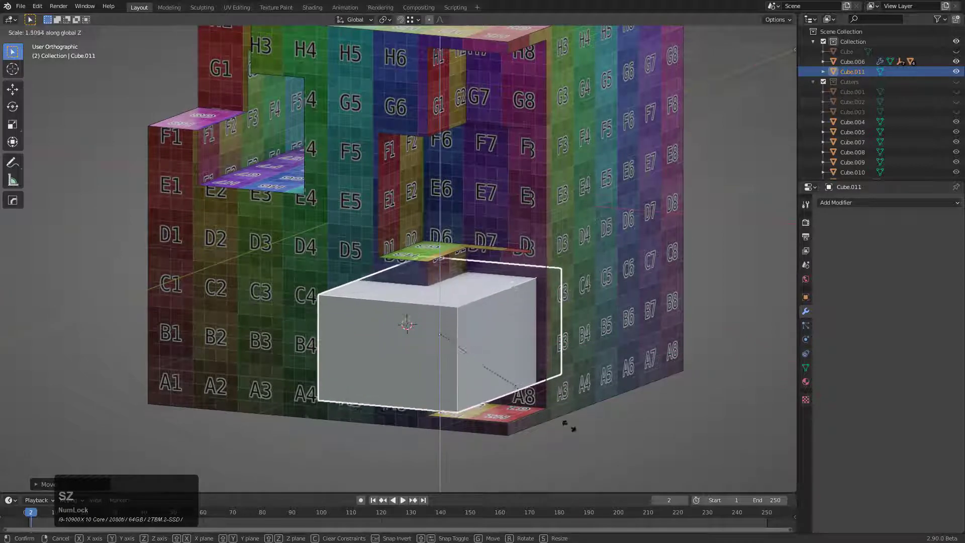
click(522, 399)
key(g)
key(z)
click(523, 385)
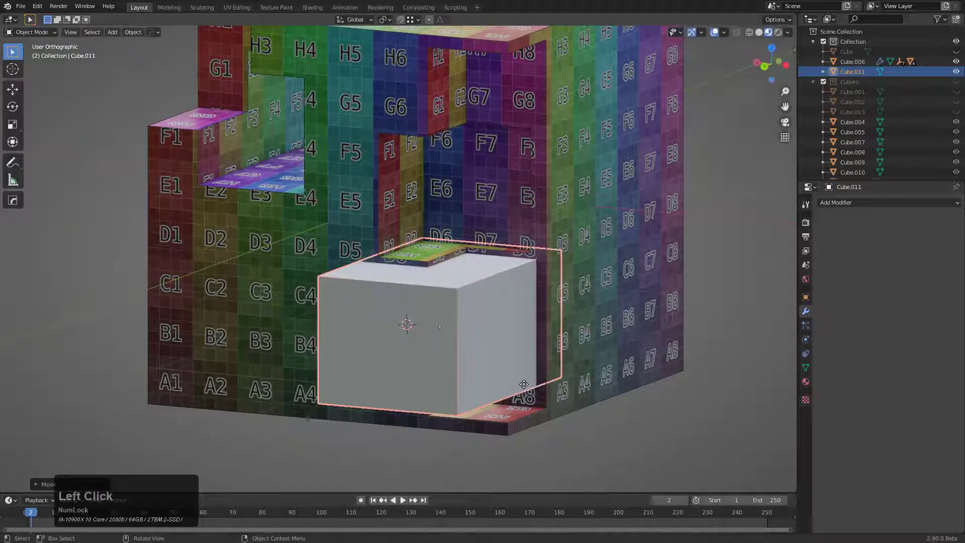
Step: Subtract the stretched block from the lower part of the textured cube with a HardOps Difference Boolean
shift+click(582, 288)
key(q)
click(581, 288)
middle_drag(577, 284, 411, 271)
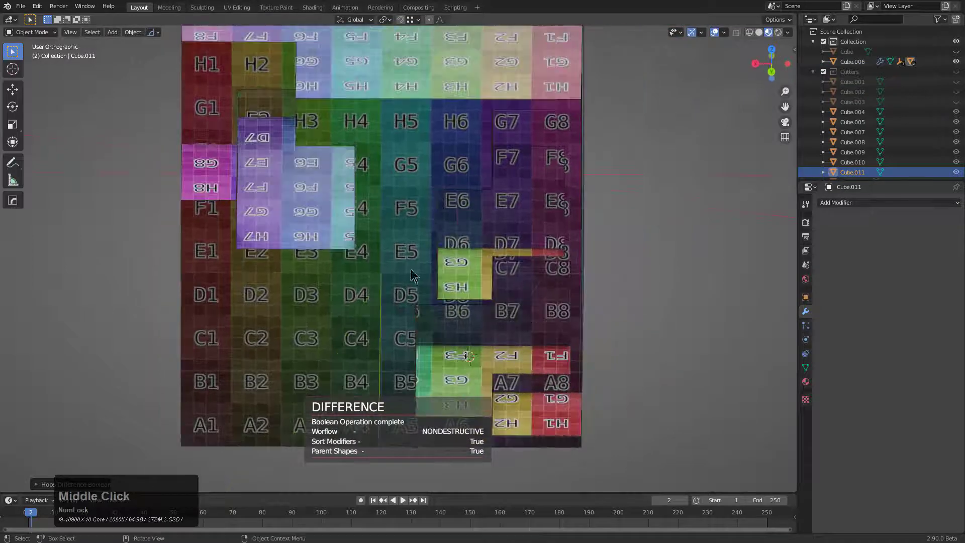
scroll(411, 276, down, 2)
middle_drag(333, 302, 379, 314)
Step: Add a cube at the textured cube's lower corner under the first notch and adjust its scale
click(352, 385)
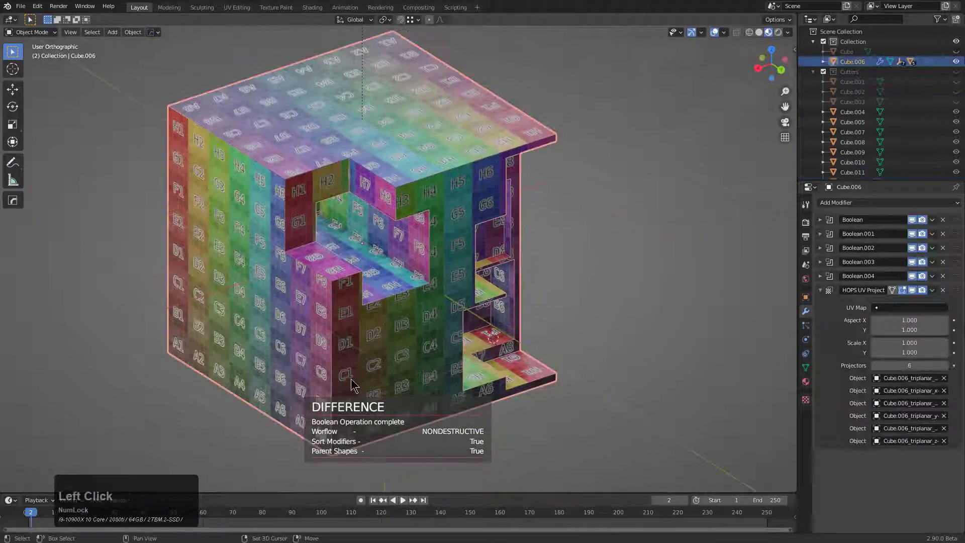
key(shift+a)
mouse_move(345, 345)
click(438, 350)
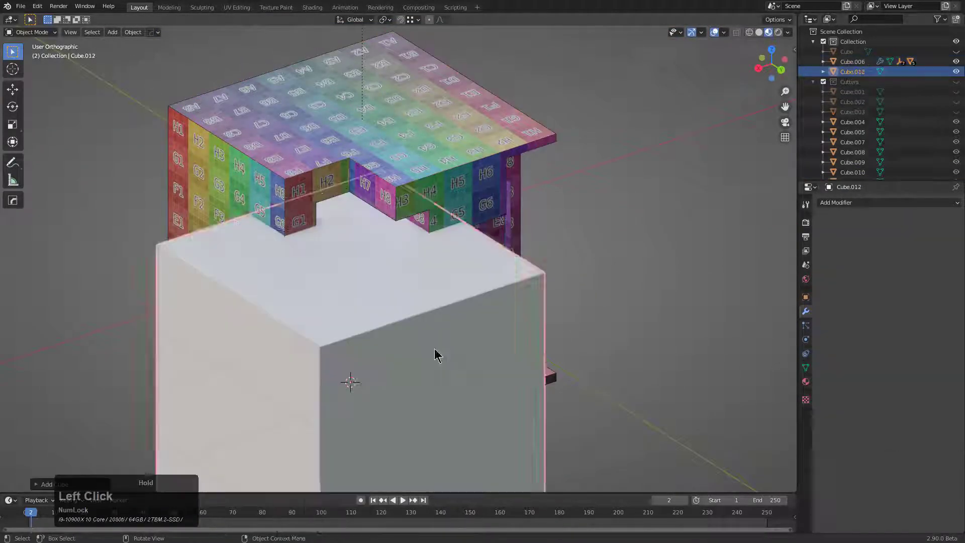
key(s)
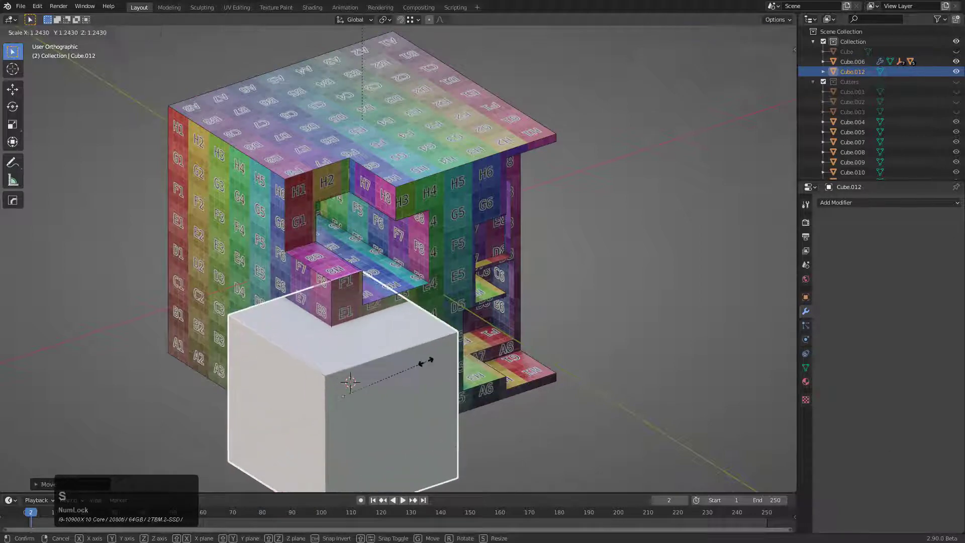
click(444, 281)
Step: Subtract the lower corner cube from the textured cube with a HardOps Difference Boolean
shift+click(442, 284)
key(q)
click(442, 280)
middle_drag(442, 285, 415, 340)
scroll(387, 254, up, 2)
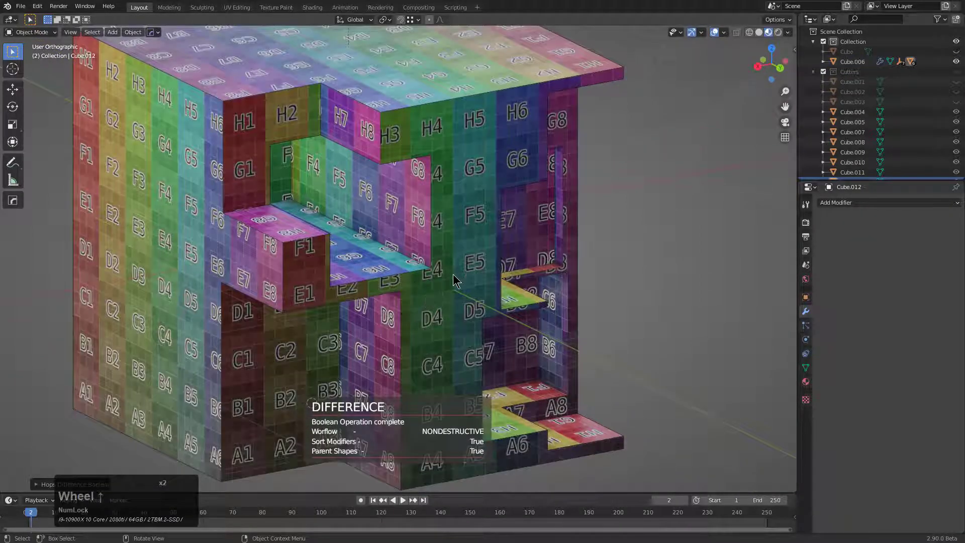
Step: Add a HardOps Bevel to the textured cube with 3 segments, 0.008 m width and 30° autosmooth
middle_drag(455, 280, 469, 302)
click(469, 301)
key(q)
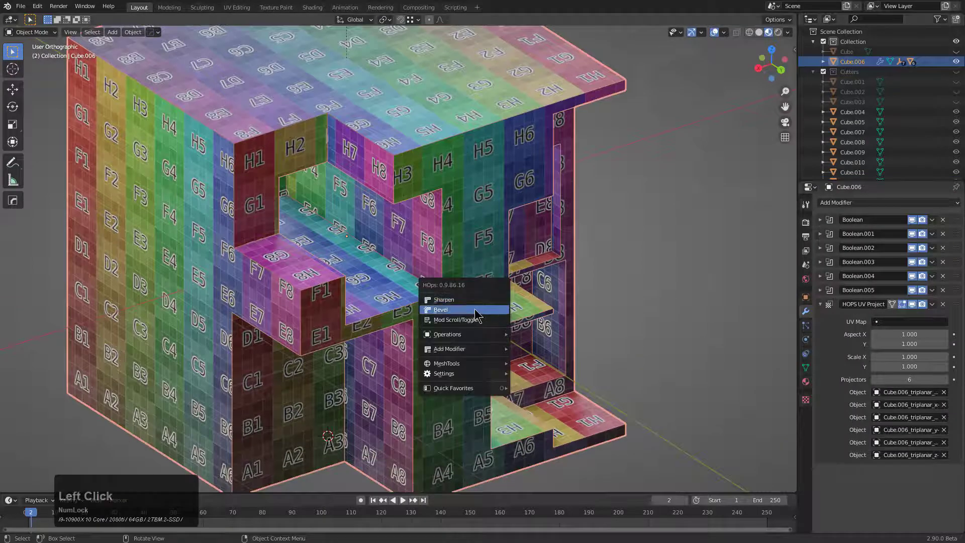
click(475, 310)
key(1)
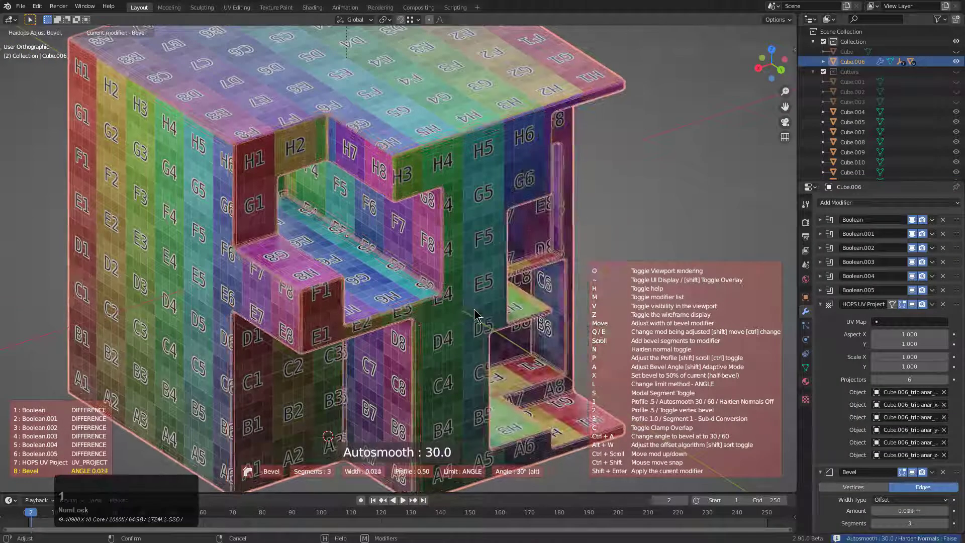
click(476, 317)
middle_drag(476, 318, 476, 334)
scroll(502, 346, up, 4)
scroll(498, 373, down, 1)
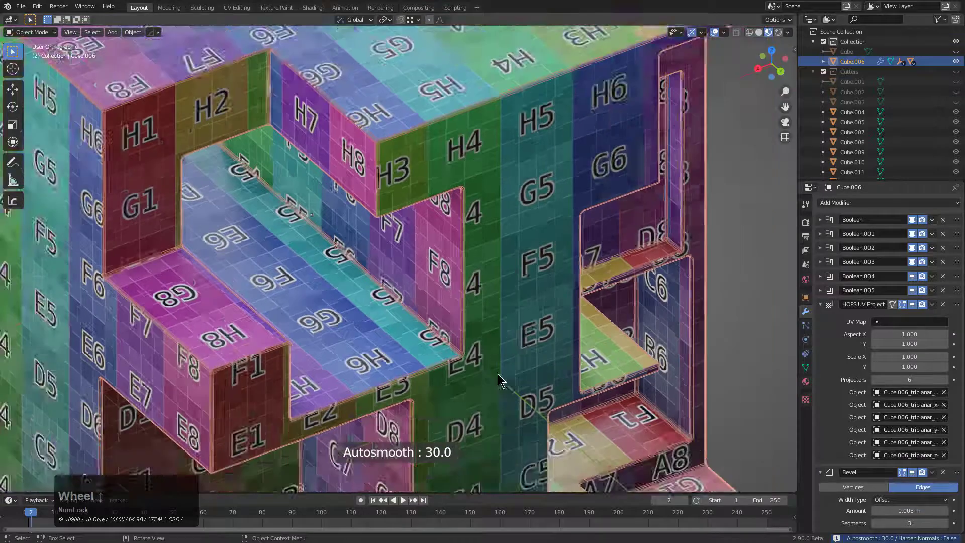
Step: Use HardOps Bool Scroll to cycle through the Boolean cutters and reveal the lower block, Cube.011
middle_drag(497, 373, 424, 304)
scroll(423, 303, up, 3)
key(q)
click(409, 313)
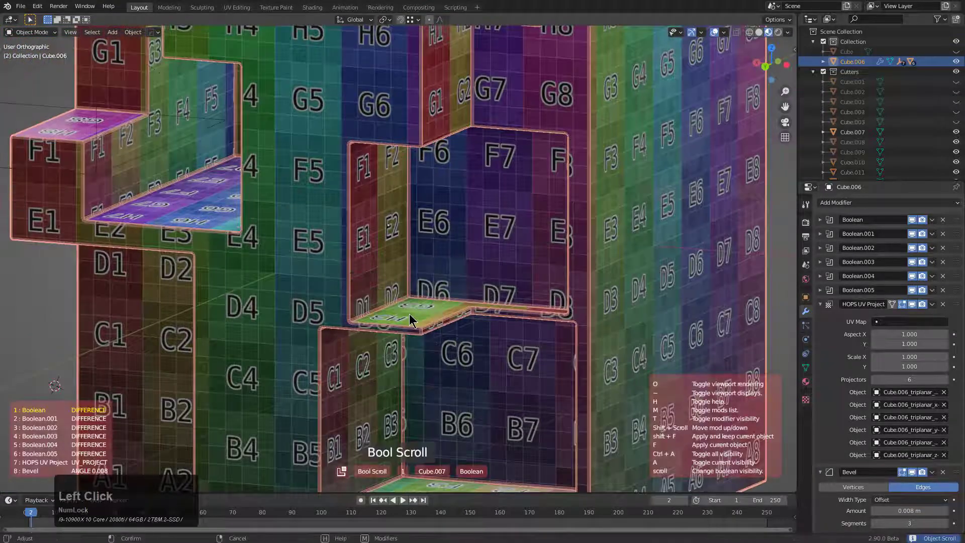
click(409, 314)
scroll(430, 301, down, 3)
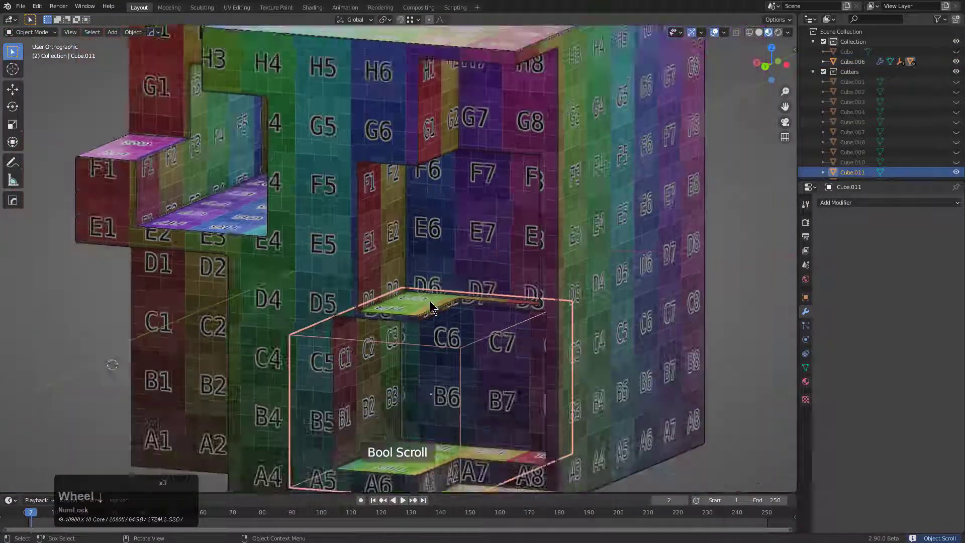
Step: Reselect the textured cube and scroll through its Booleans again to reveal the cutter Cube.010
click(410, 265)
scroll(433, 279, up, 3)
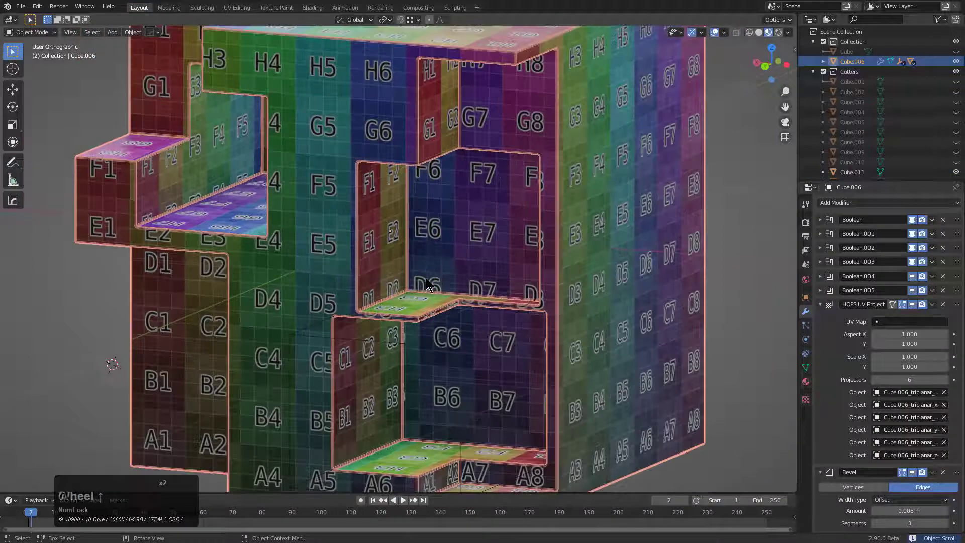
key(q)
click(426, 281)
scroll(426, 282, down, 1)
click(425, 284)
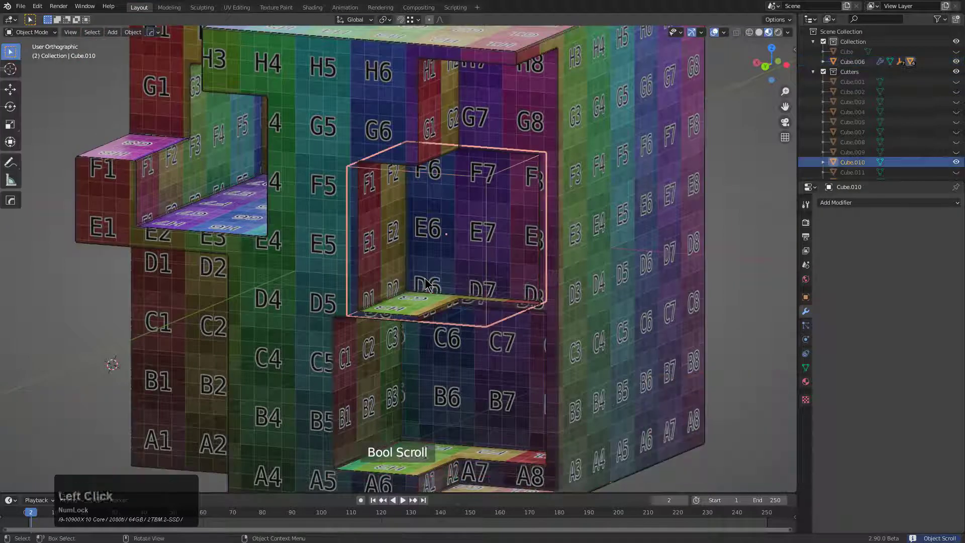
Step: Select the textured cube and widen its HardOps bevel to 0.026 m
middle_drag(425, 284, 338, 287)
click(339, 287)
key(q)
click(354, 286)
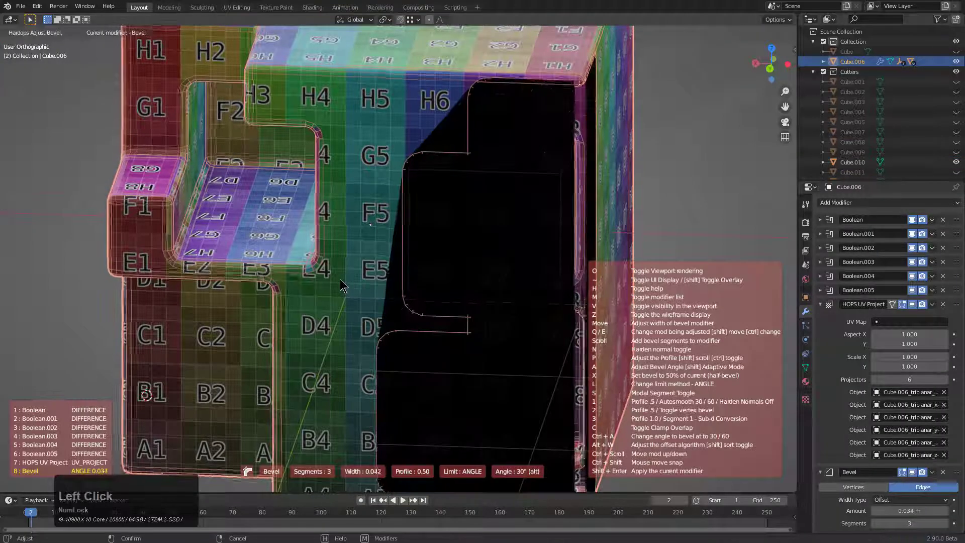
click(348, 281)
middle_drag(348, 281, 366, 297)
scroll(366, 297, up, 5)
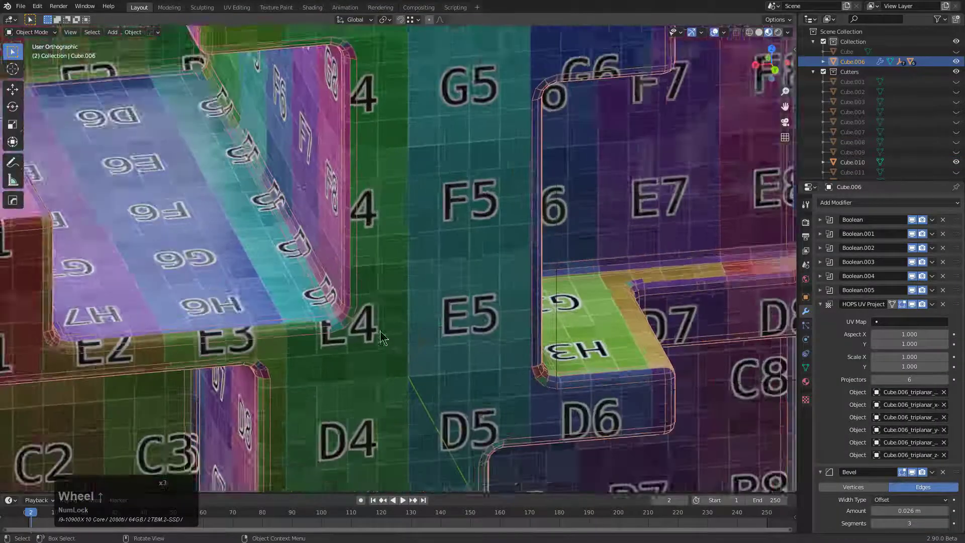
Step: Raise the bevel to 6 segments and set autosmooth to 60° in the HardOps bevel adjustment
key(q)
click(355, 344)
scroll(355, 344, up, 3)
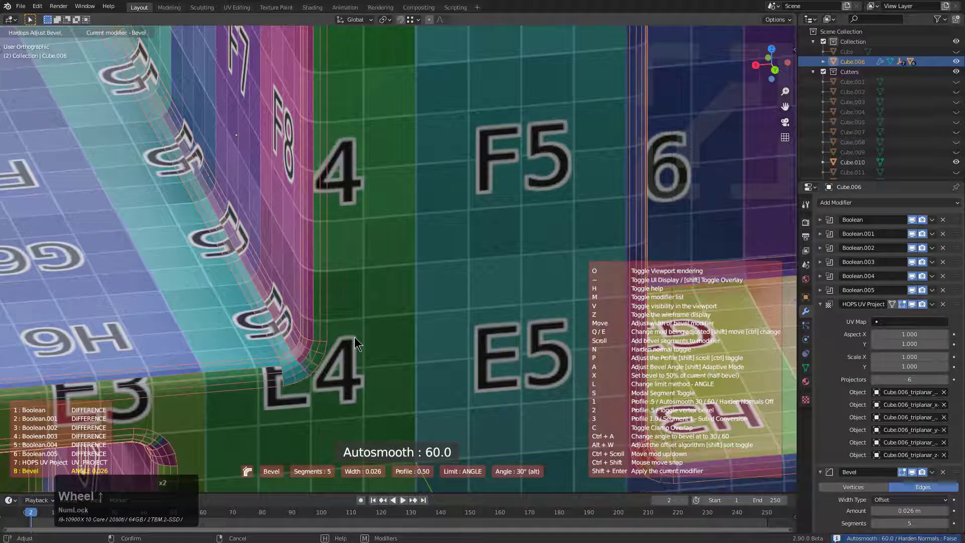
click(642, 382)
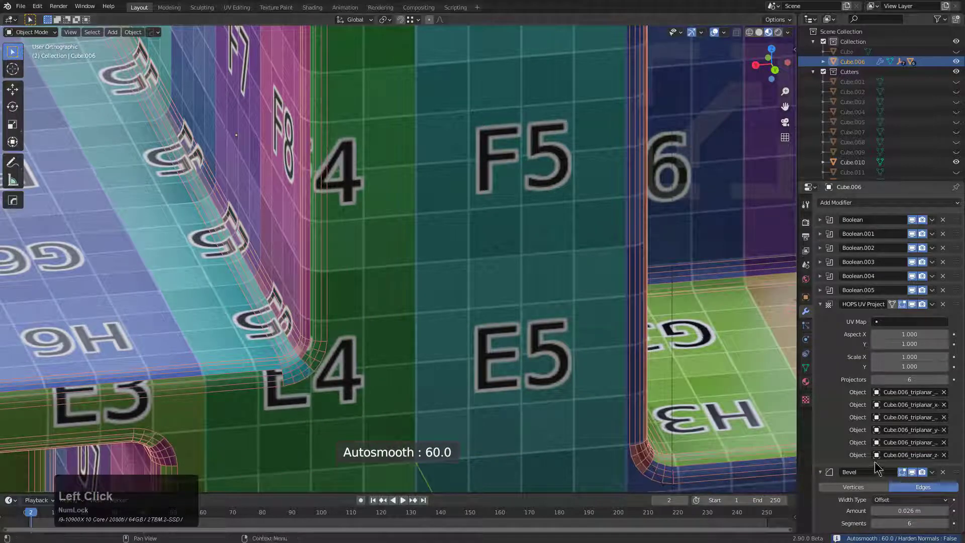
Step: Move the Bevel modifier above HOPS UV Project in the stack and deselect everything
scroll(877, 468, down, 3)
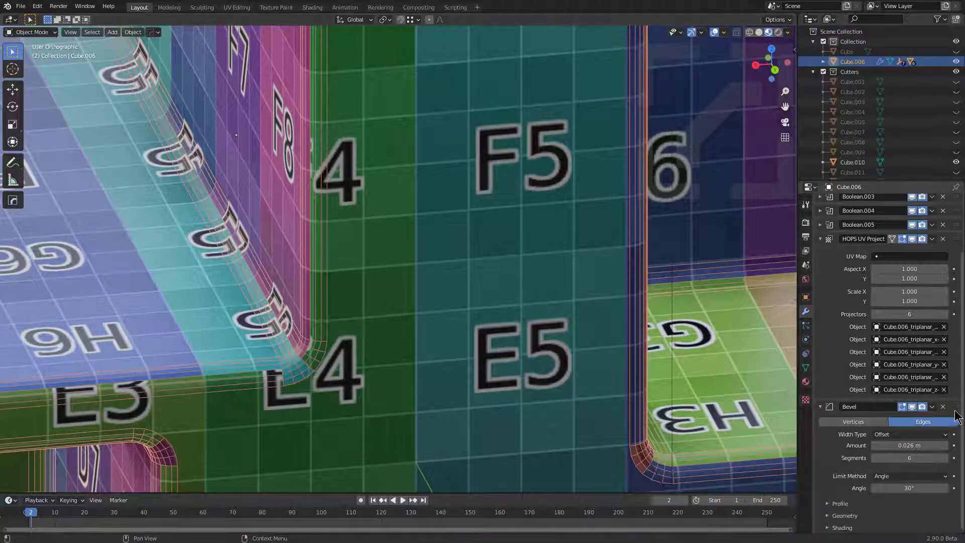
drag(957, 407, 957, 239)
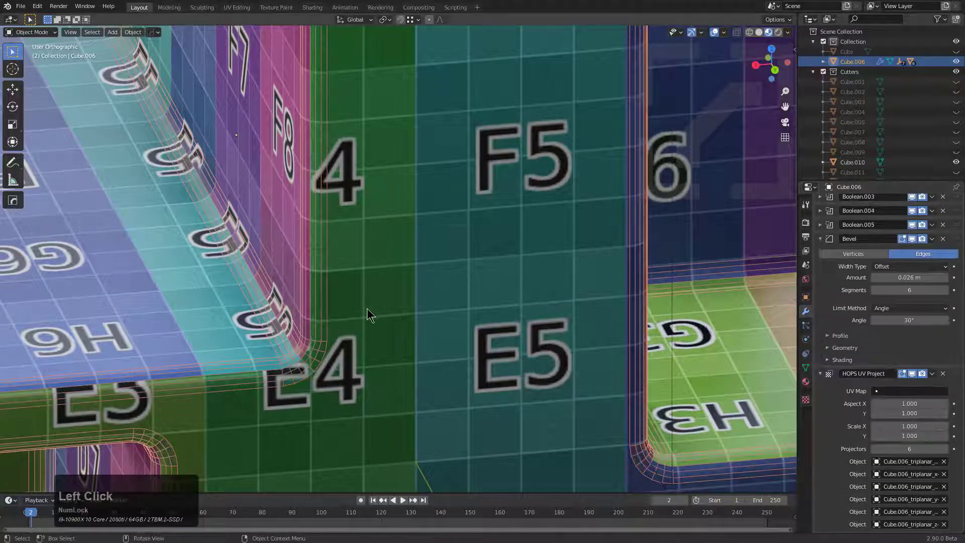
middle_drag(367, 308, 384, 185)
scroll(392, 303, down, 4)
key(alt+a)
alt+scroll(350, 301, down, 1)
scroll(350, 301, down, 2)
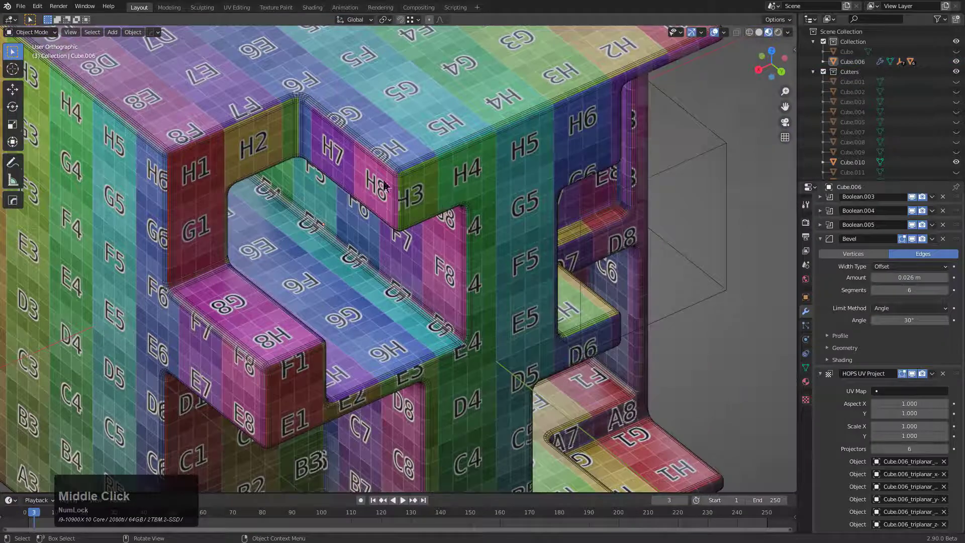
Step: Hide the viewport overlays to view the whole bevelled, textured cube without wireframes
click(716, 32)
scroll(356, 199, down, 3)
middle_drag(428, 229, 352, 203)
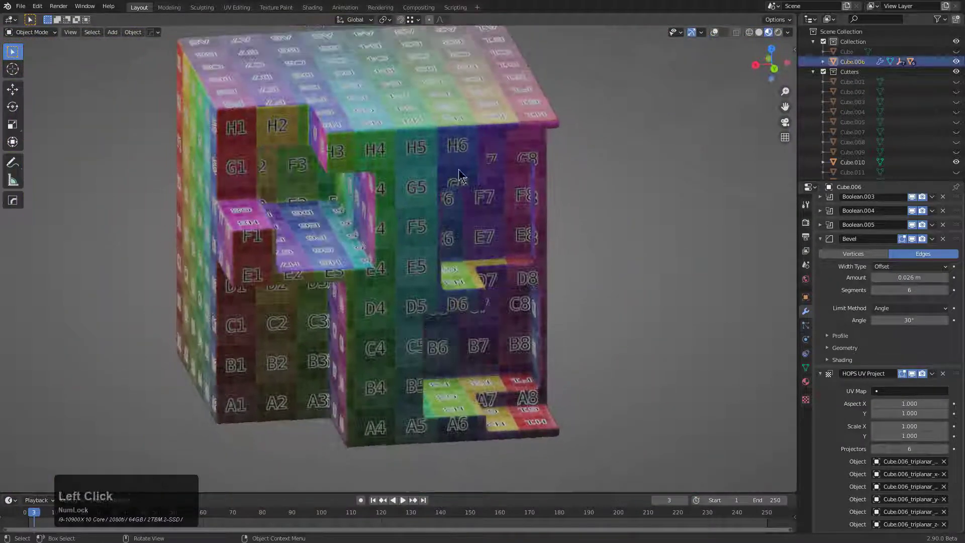
Step: Add a new cube at the centre of the textured cube and scale it down uniformly to about a third
middle_drag(462, 183, 347, 211)
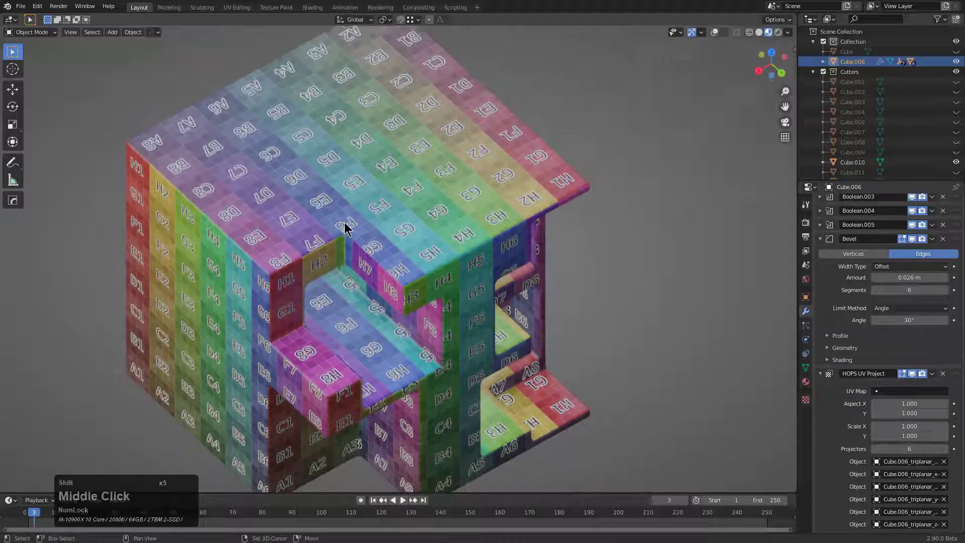
key(shift+a)
mouse_move(345, 224)
click(424, 239)
key(s)
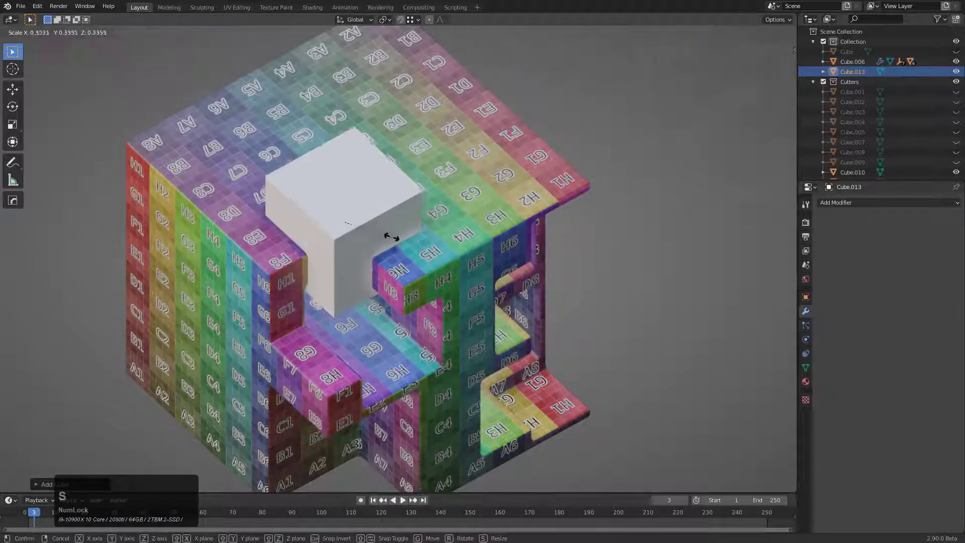
click(391, 238)
Step: Stretch the new cube along Z through the textured cube's top face, and shrink it overall into a slimmer block
key(s)
key(z)
click(488, 303)
key(s)
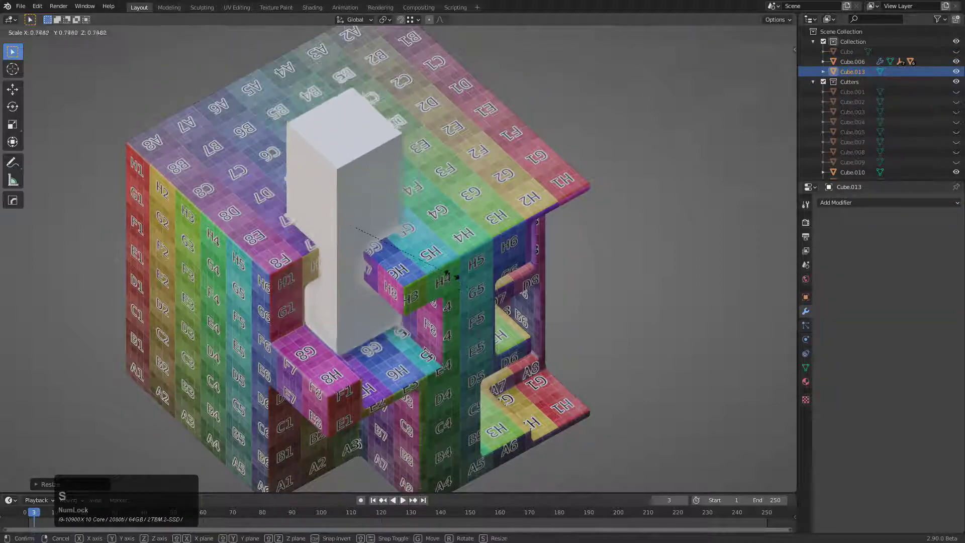
click(439, 274)
Step: Widen the tall block along X and shift it along X within the textured cube
middle_drag(440, 273, 429, 273)
key(s)
key(x)
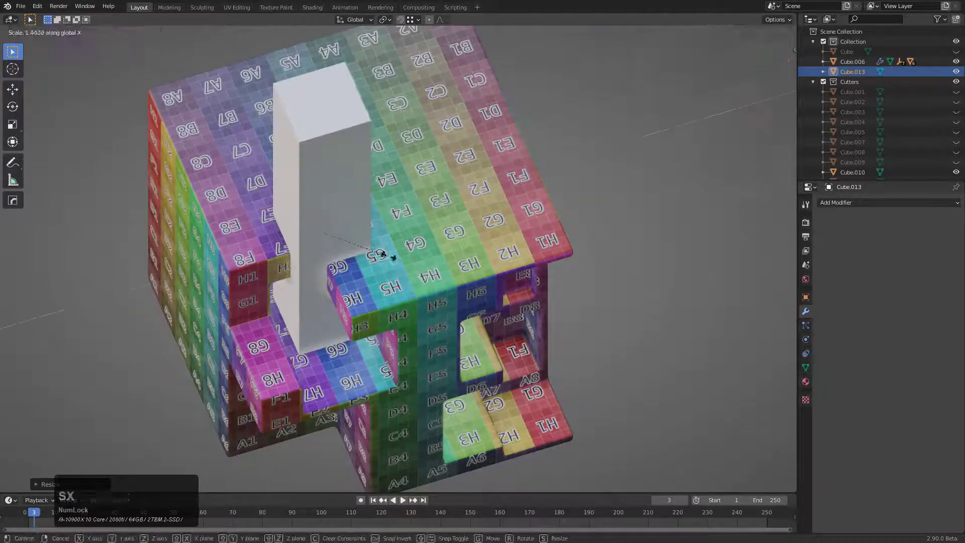
click(432, 255)
key(g)
key(x)
click(432, 264)
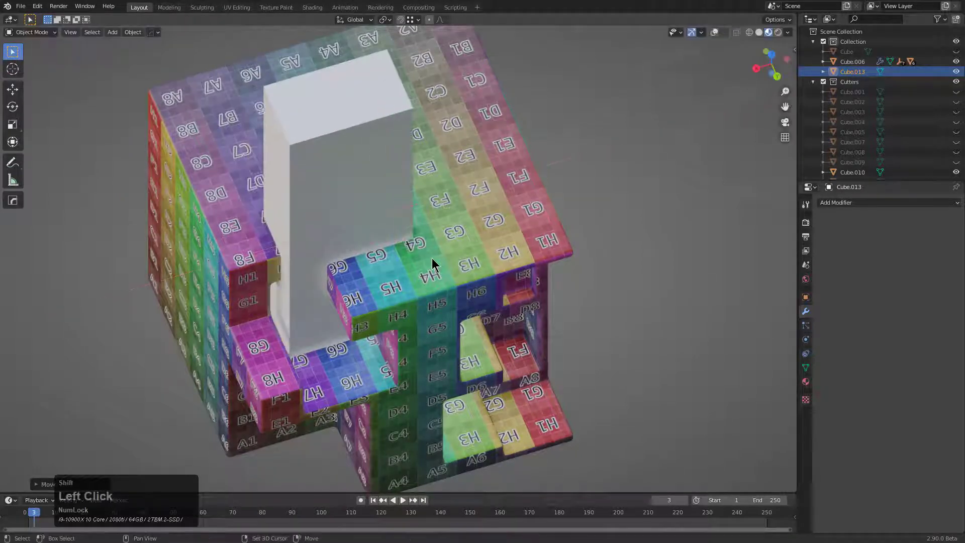
Step: Subtract the tall block from the textured cube with a HardOps Difference Boolean and inspect the new cut-out
shift+click(432, 264)
key(q)
click(423, 249)
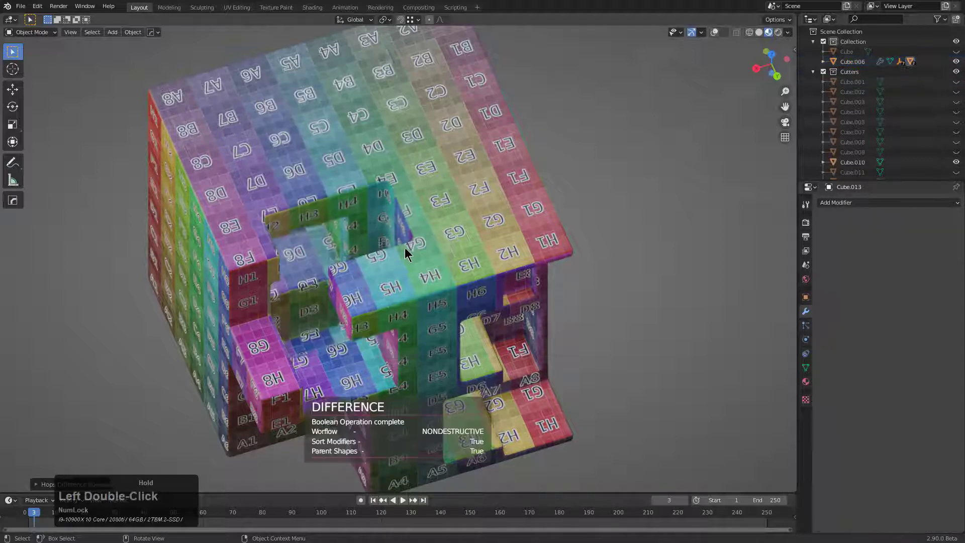
middle_drag(410, 248, 434, 229)
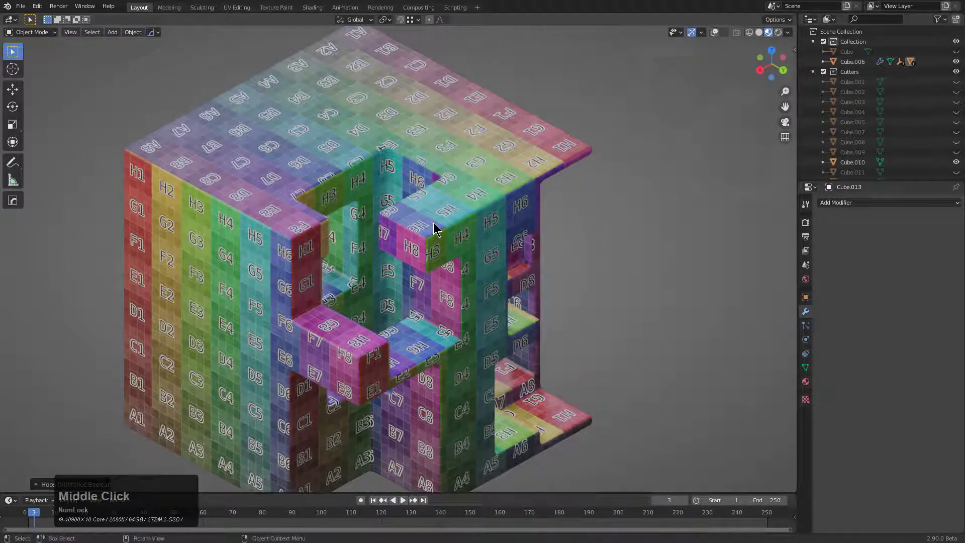
Step: Select the cut textured cube and bring up the HardOps modifier choices, including UV Project
click(471, 248)
key(q)
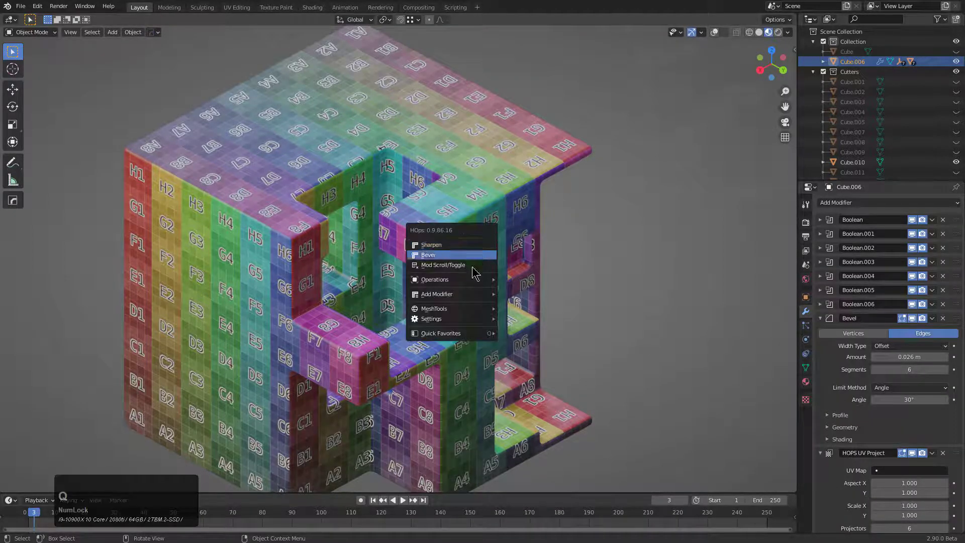
mouse_move(465, 290)
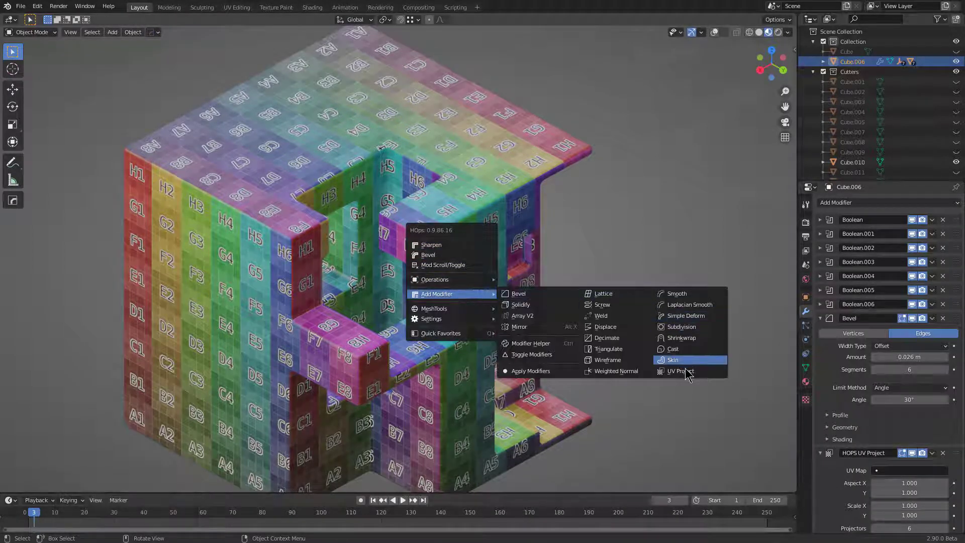